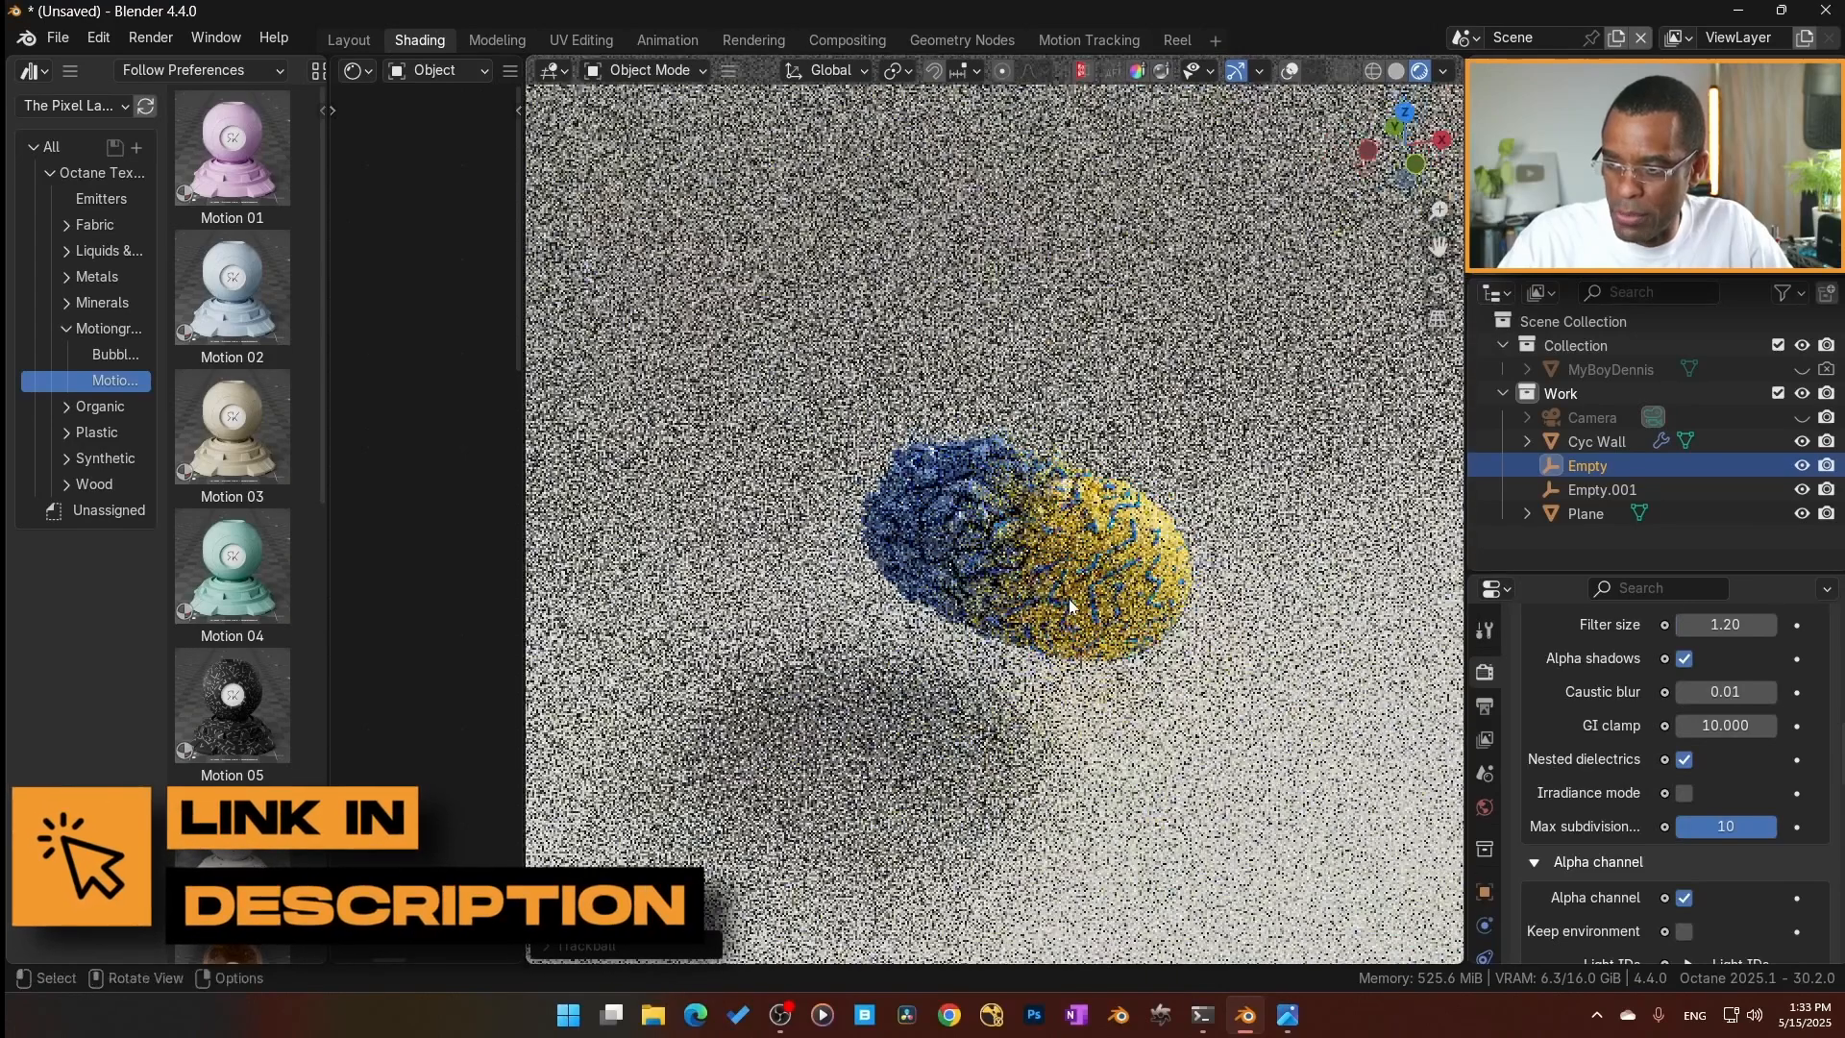
Hide the two empties and the existing plane, and add a new mesh plane to the scene.
click(993, 583)
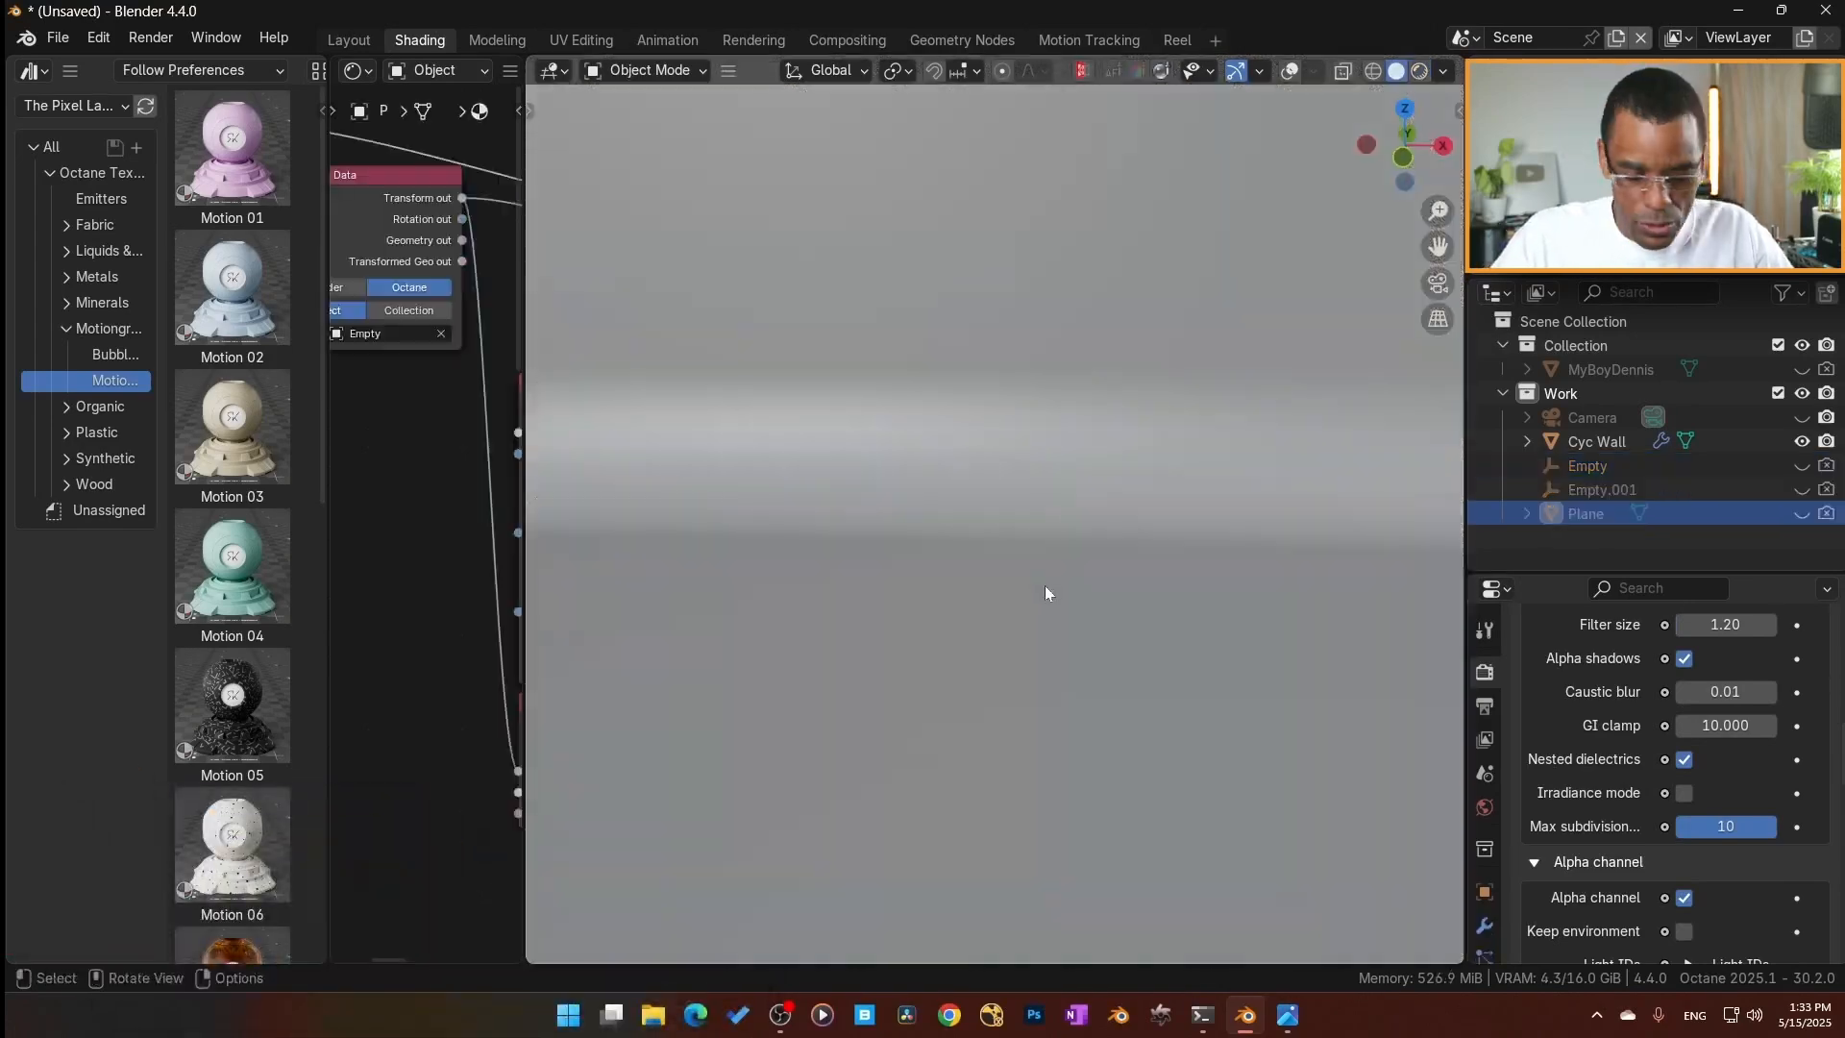
key(shift+a)
mouse_move(1023, 473)
click(1166, 498)
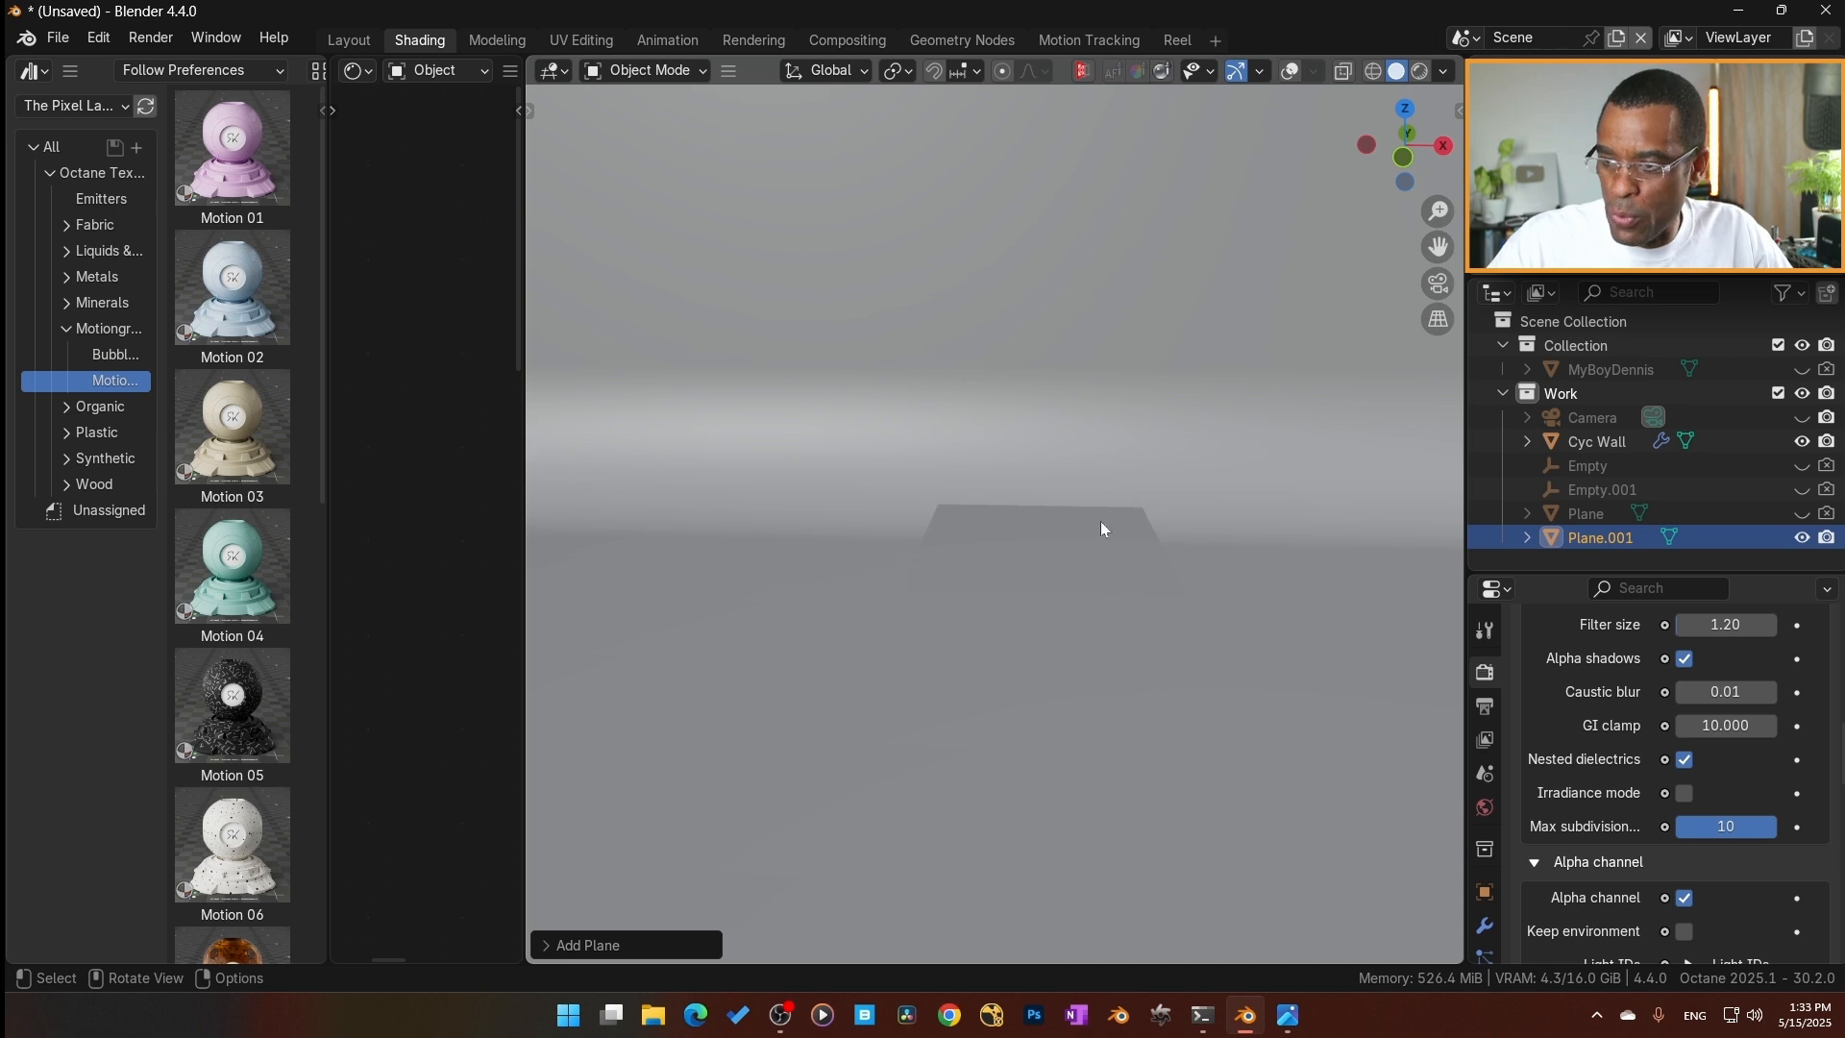
middle_drag(1082, 533, 1145, 519)
click(1052, 547)
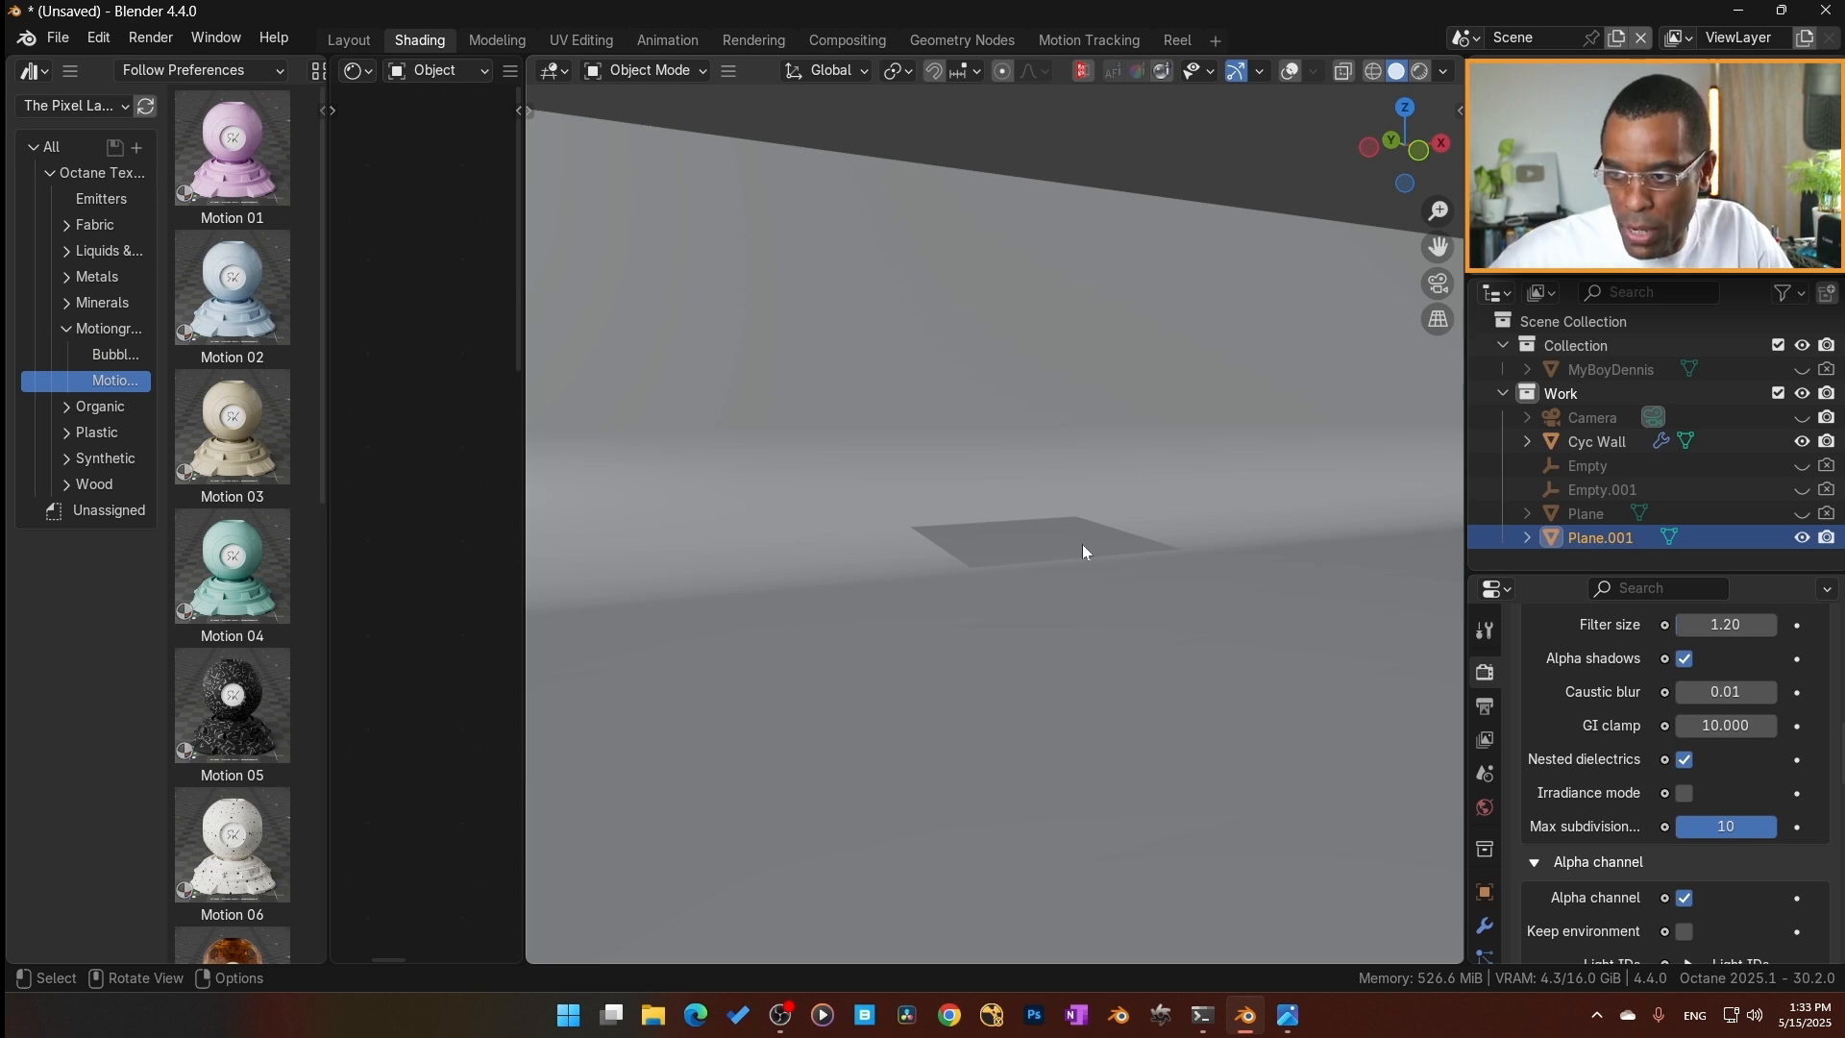
middle_drag(1038, 550, 1082, 525)
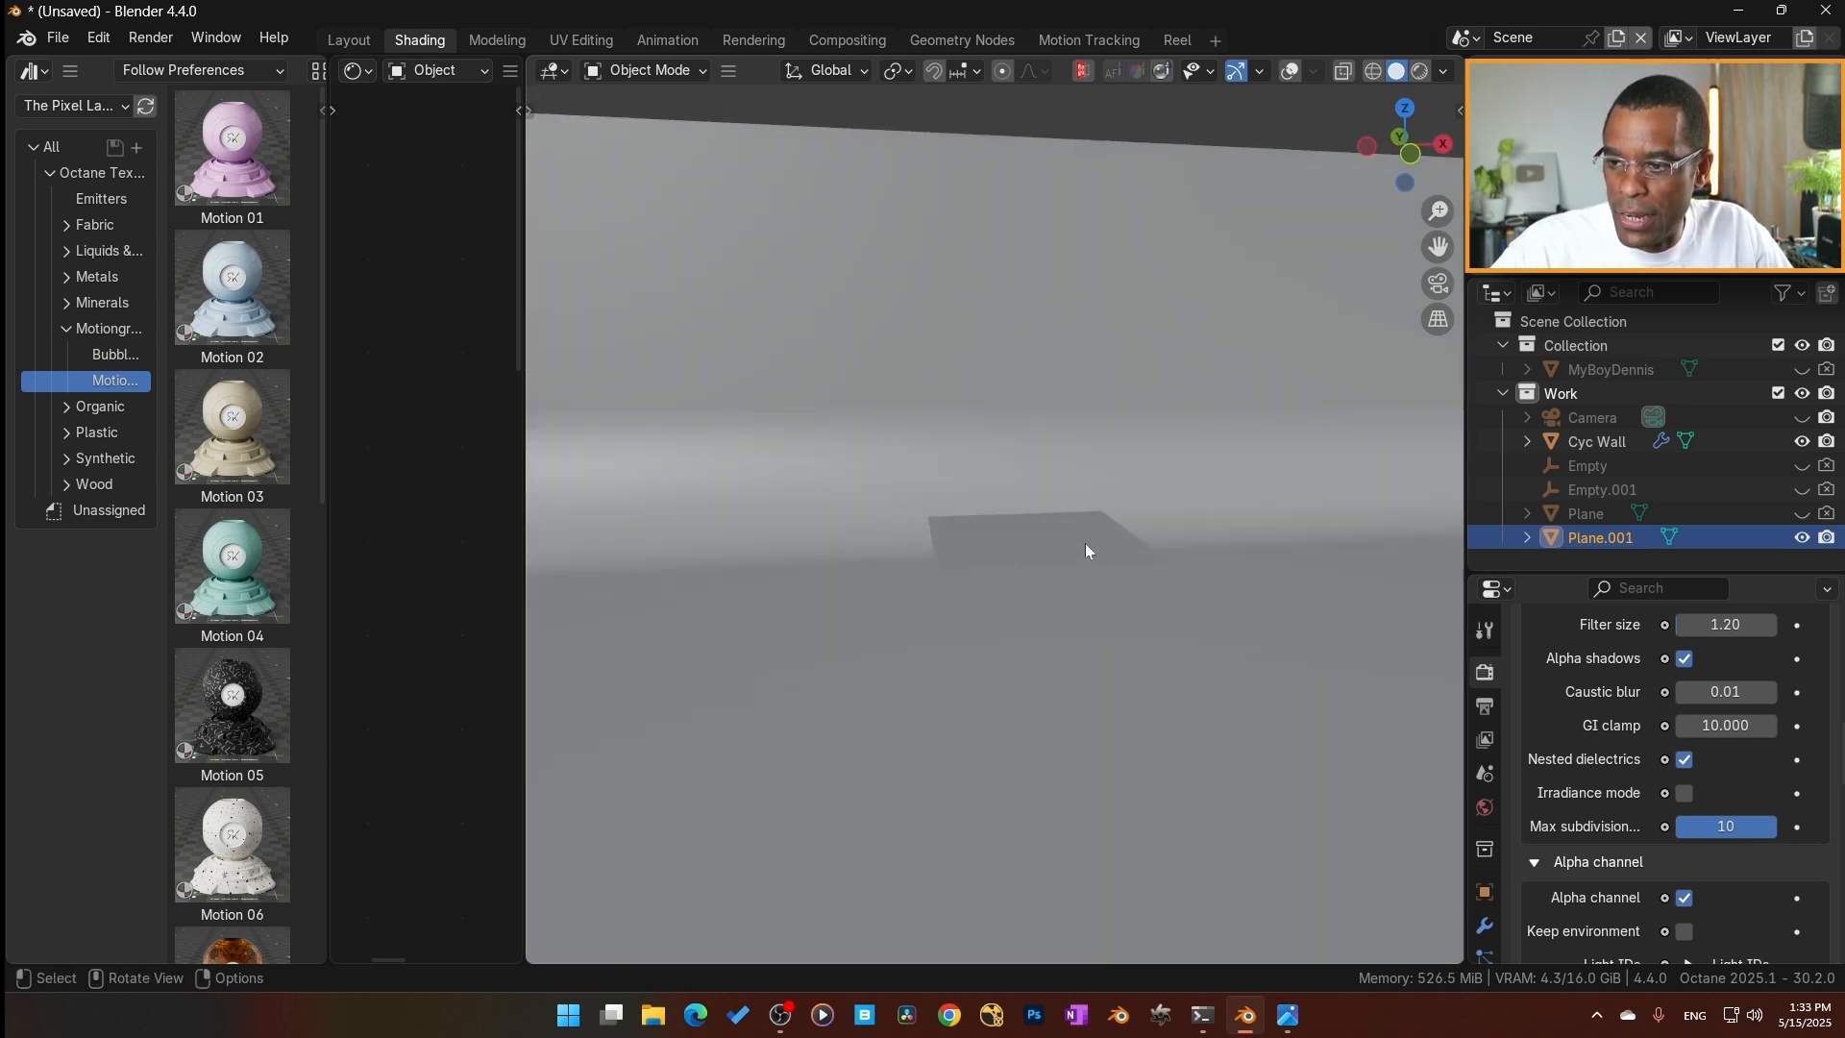
Widen the shader editor by shrinking the asset browser and 3D viewport, and turn on the viewport overlays.
drag(527, 260, 1121, 384)
drag(321, 433, 38, 433)
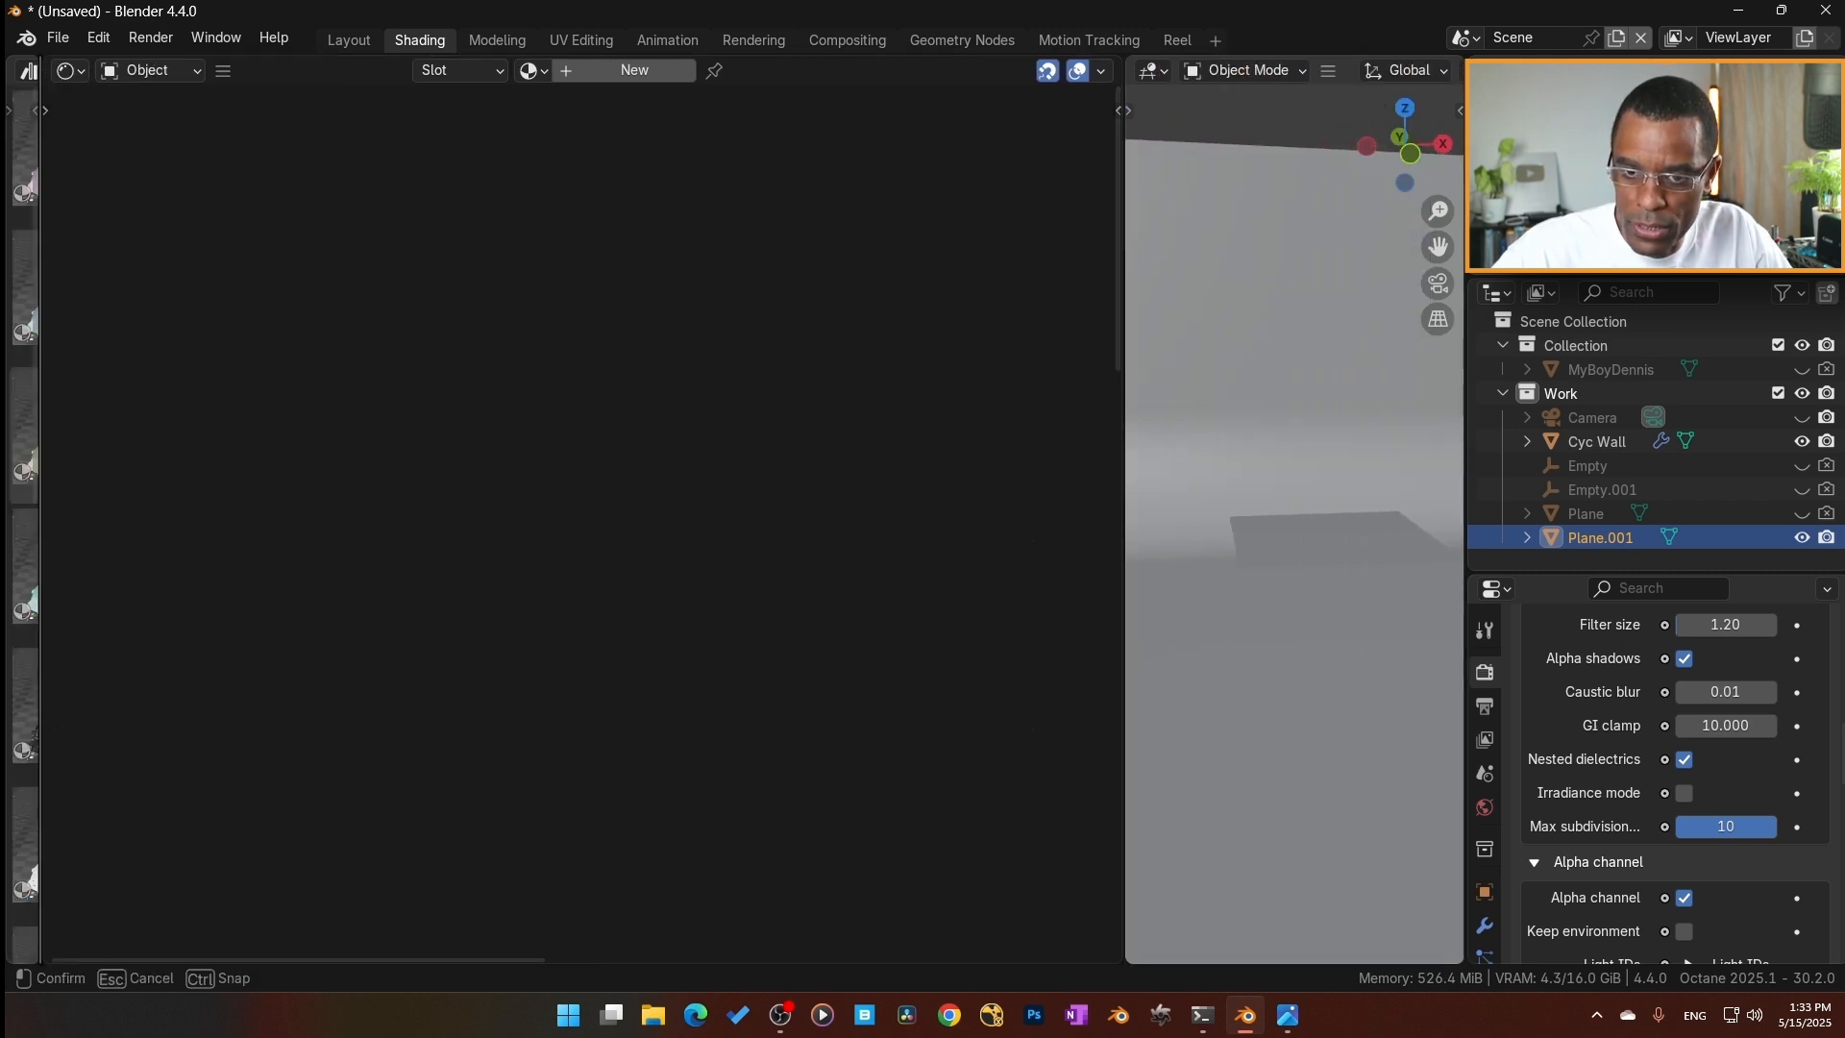
drag(1117, 536, 981, 549)
scroll(1401, 71, down, 5)
click(1401, 71)
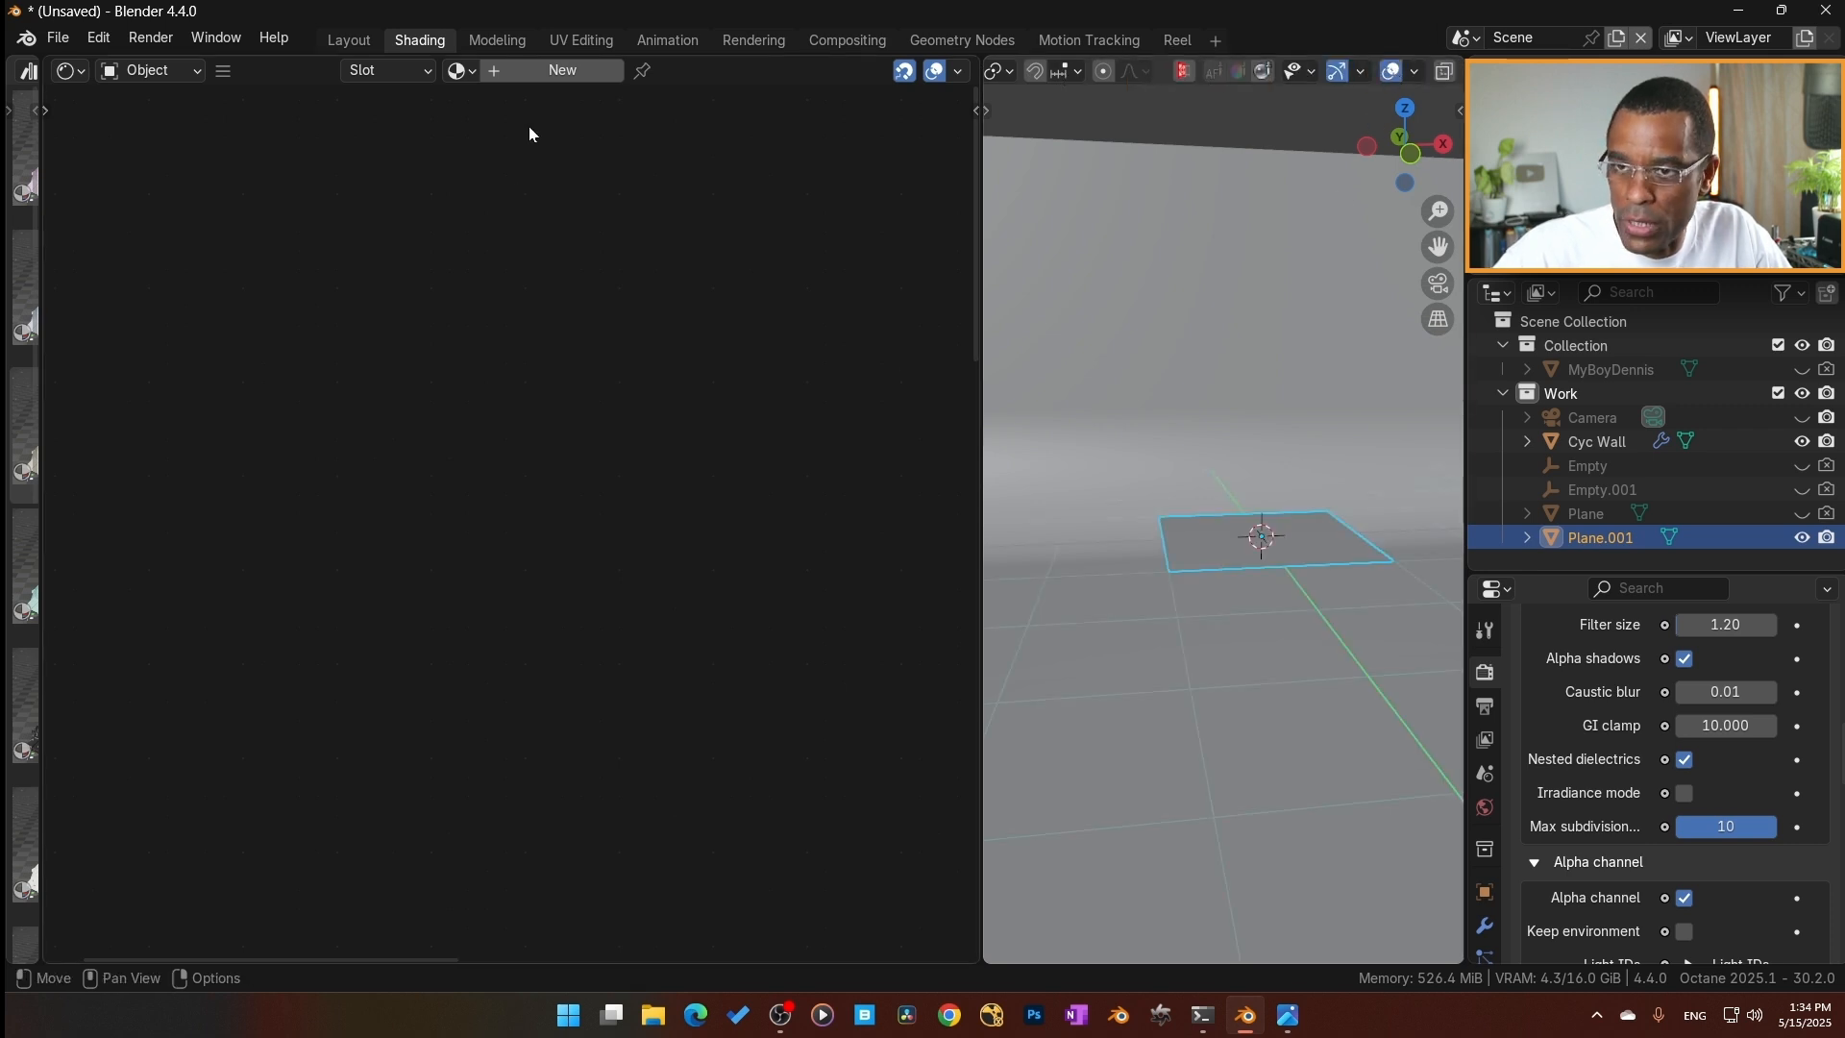
Create a new material on the new plane and name it test_2.
click(578, 77)
click(567, 78)
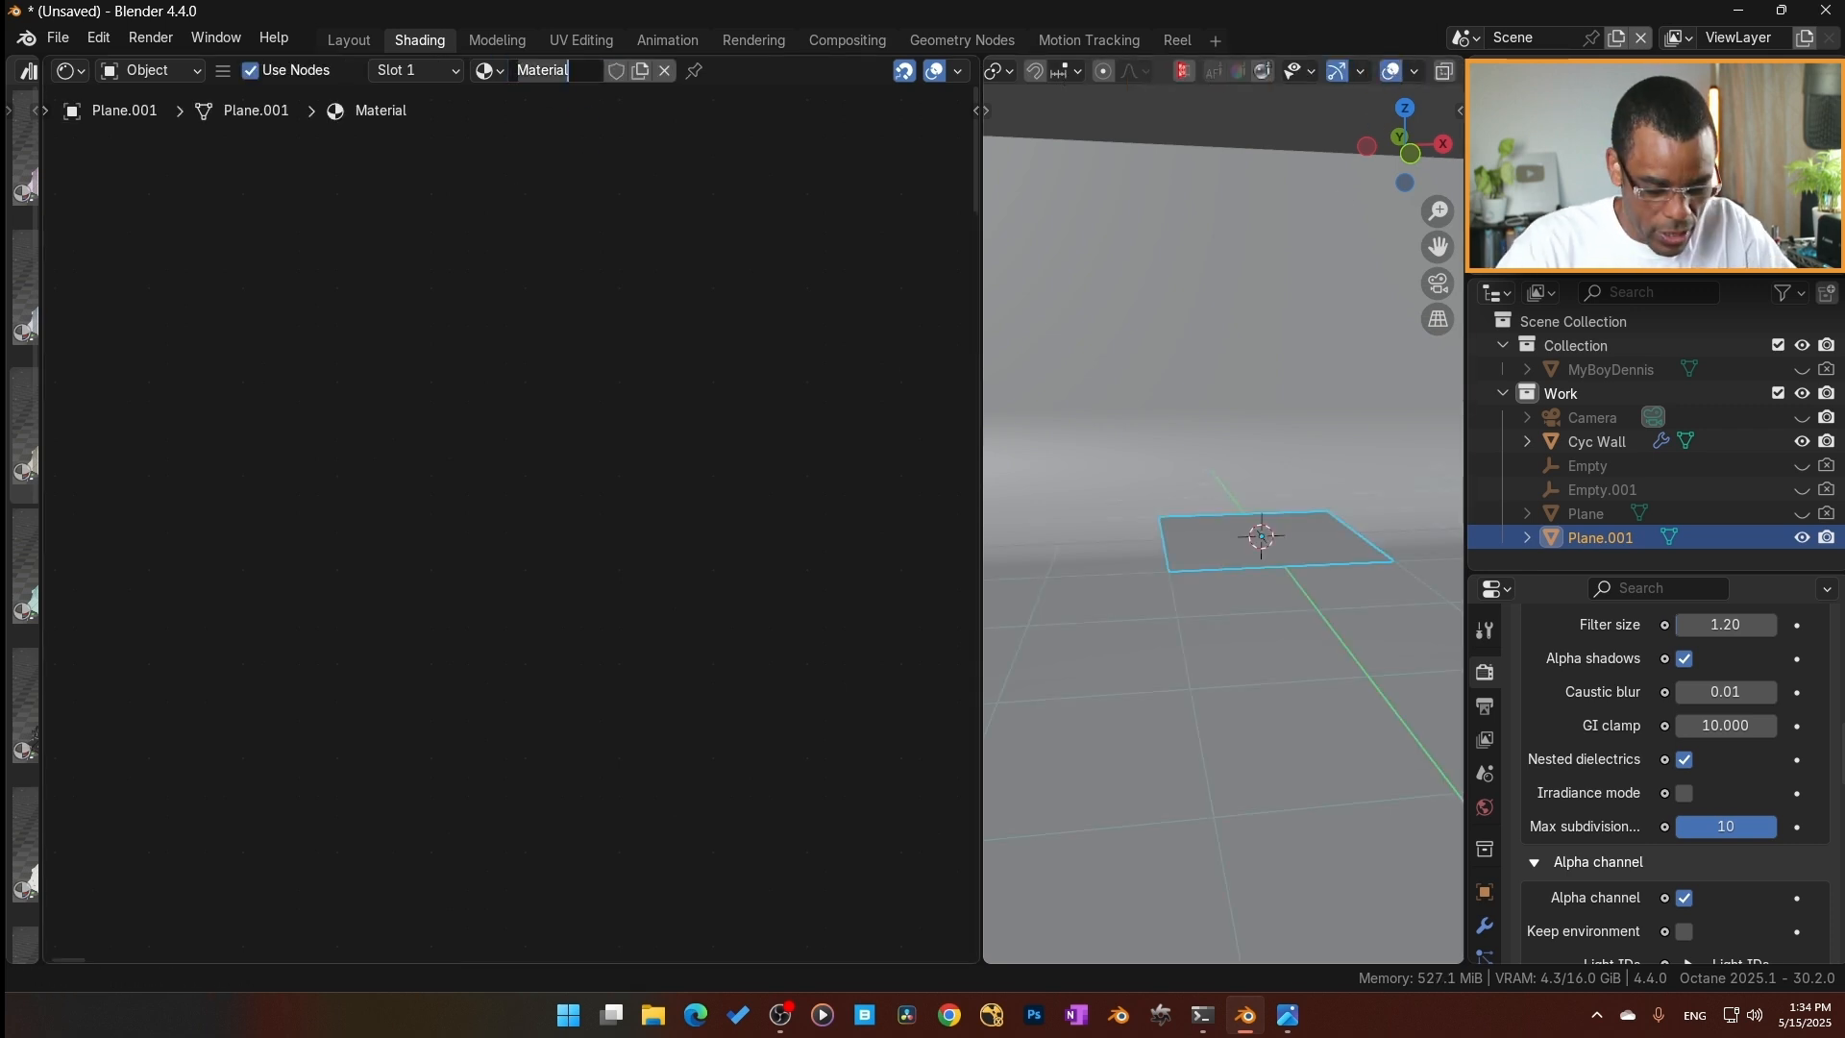
text(test_2)
key(Return)
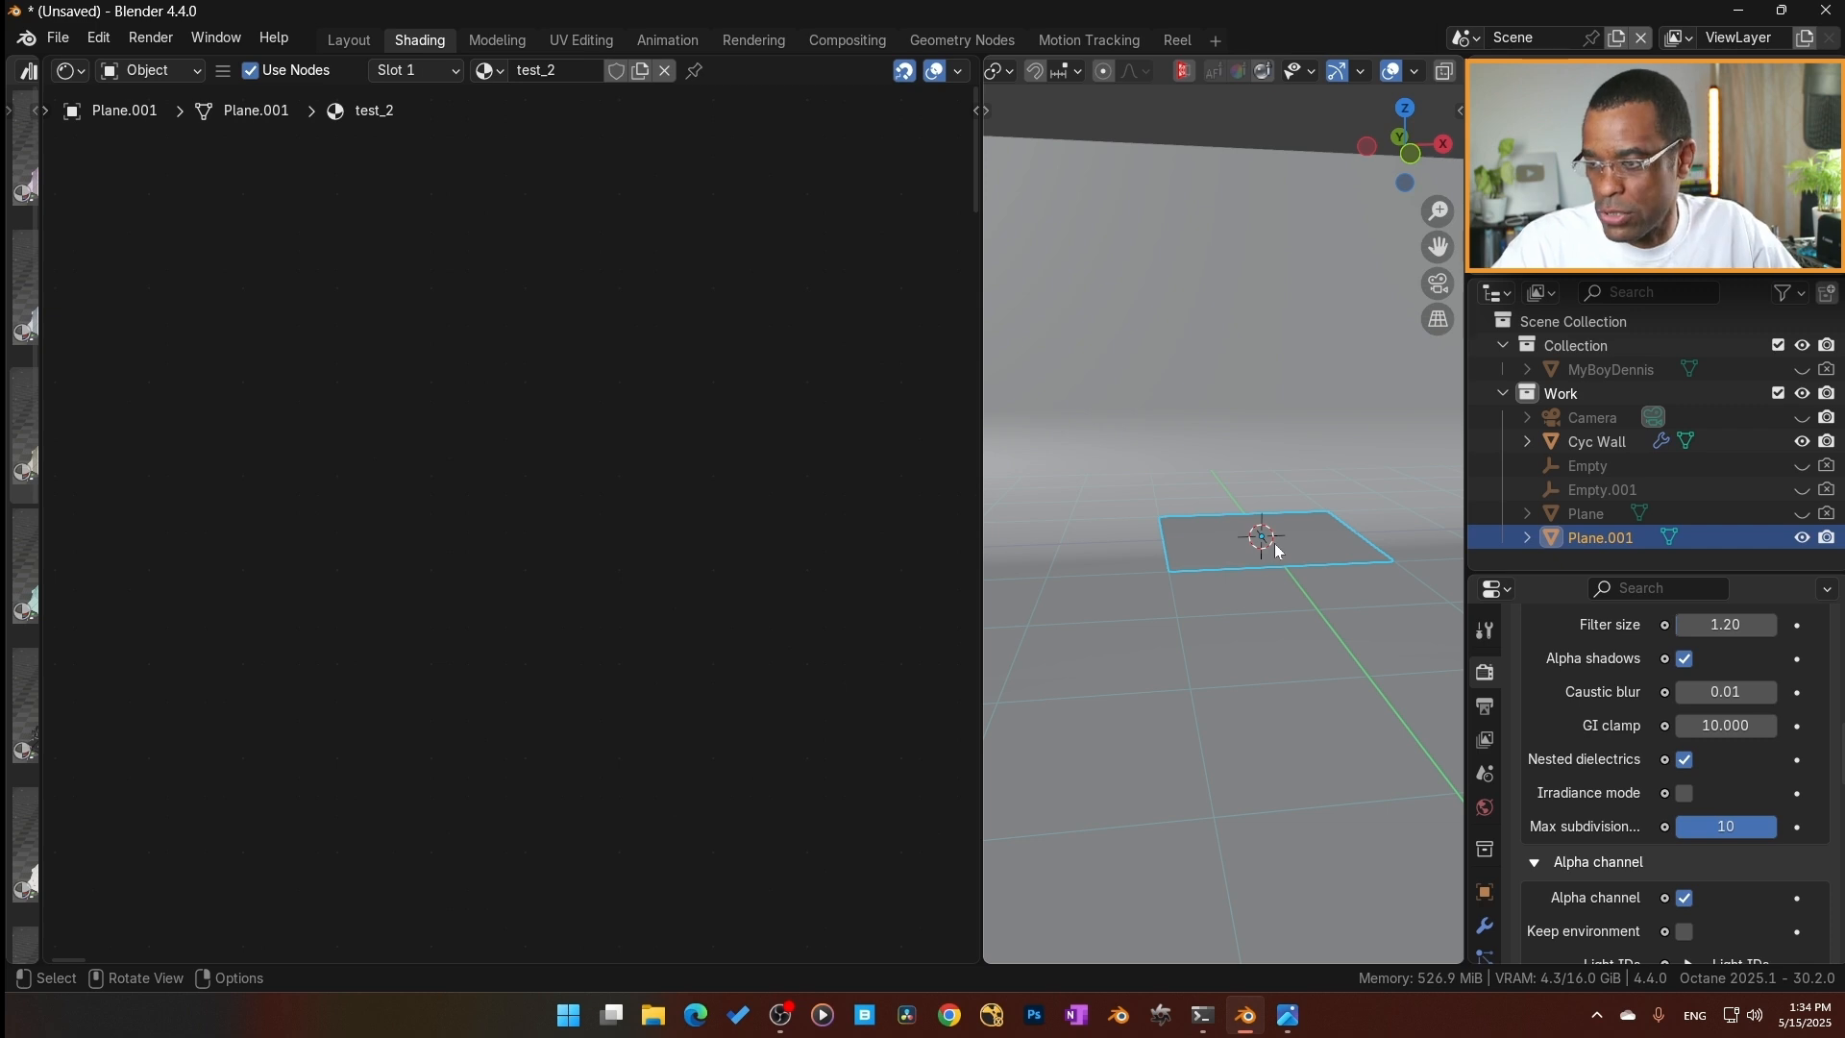
Delete the Universal material node from the test_2 node tree, leaving only the Material Output.
key(Home)
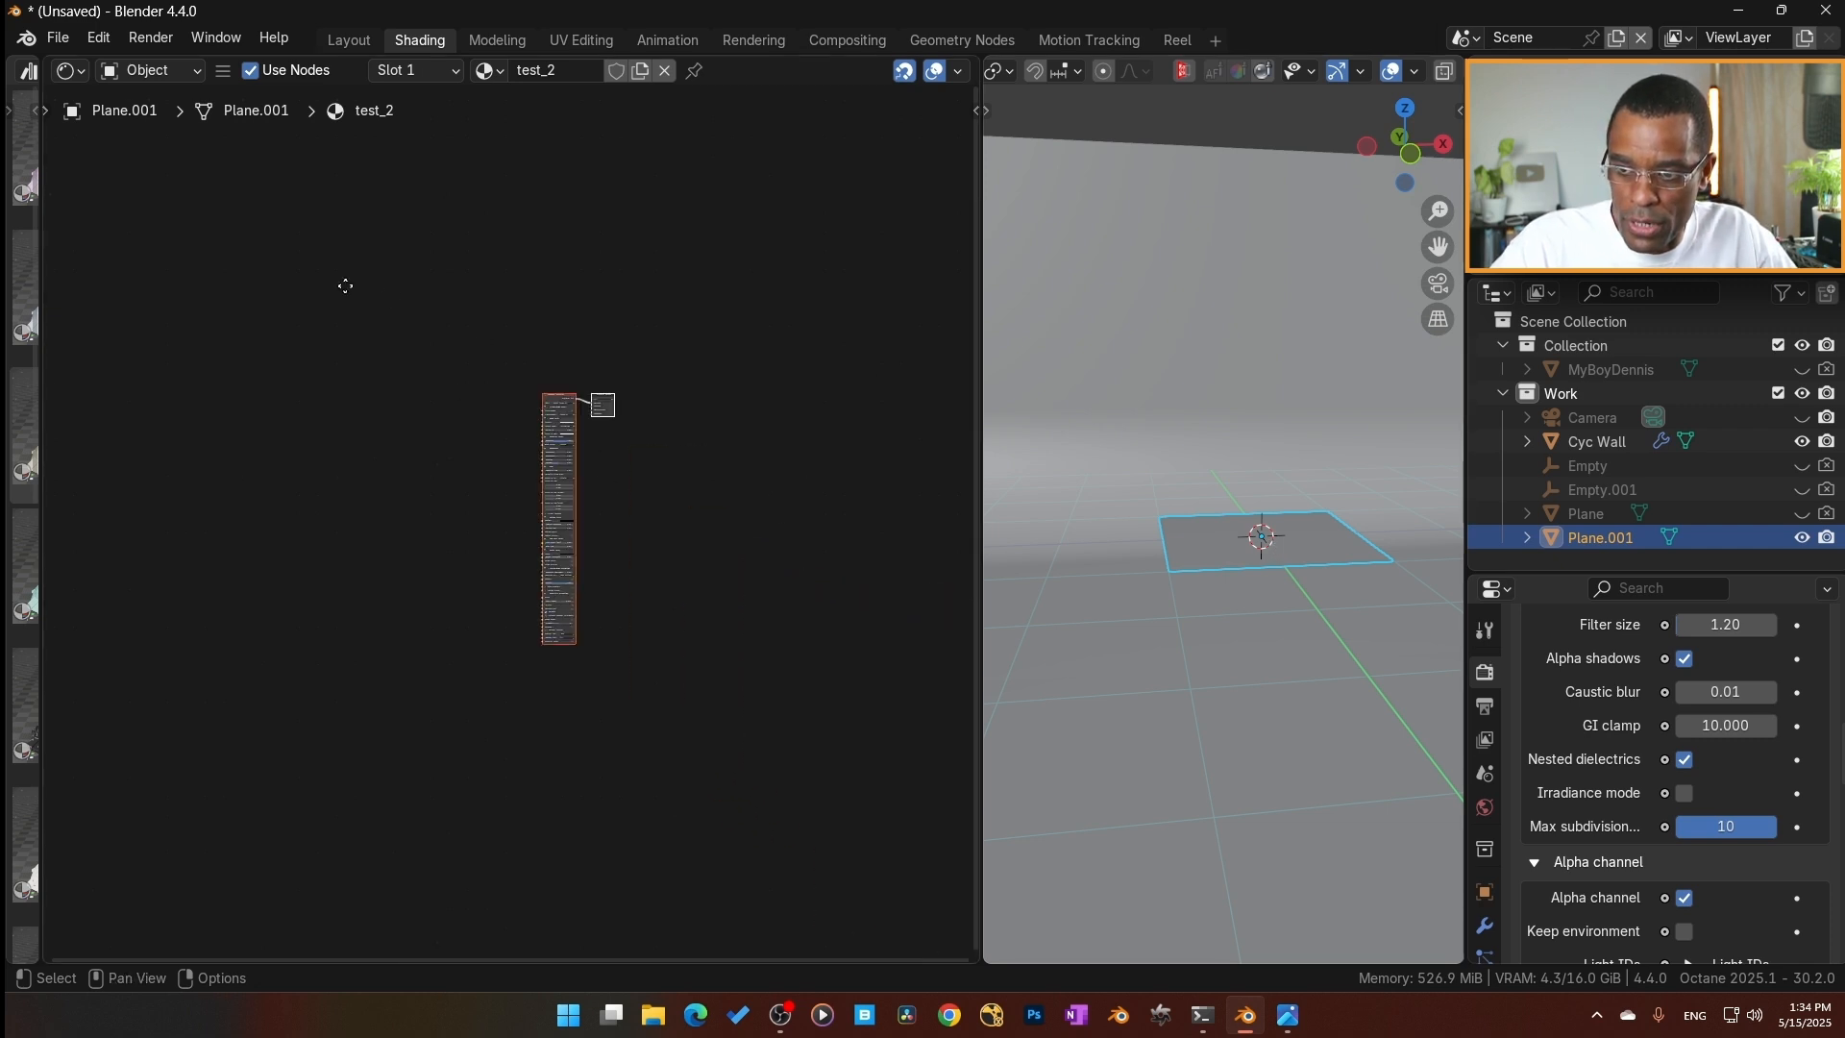
scroll(545, 559, up, 7)
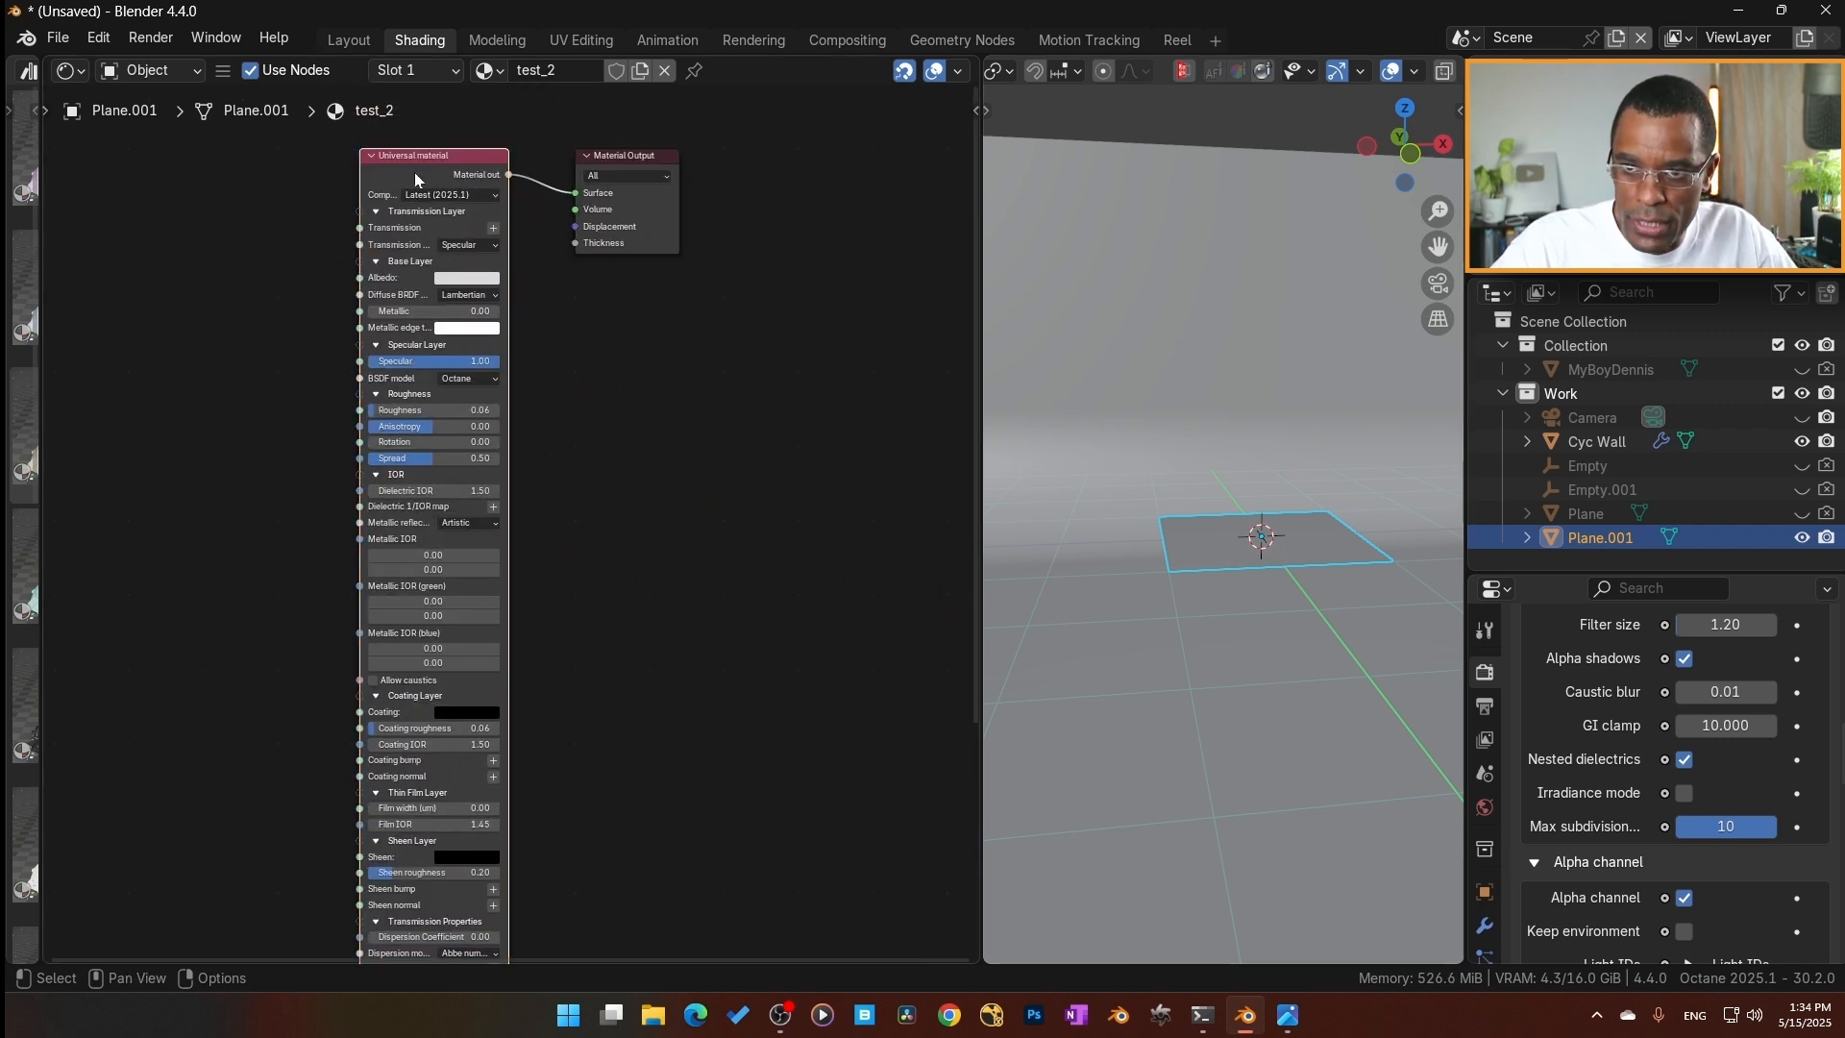
key(x)
middle_drag(502, 319, 554, 483)
scroll(467, 423, up, 1)
middle_drag(444, 422, 442, 488)
scroll(465, 470, up, 1)
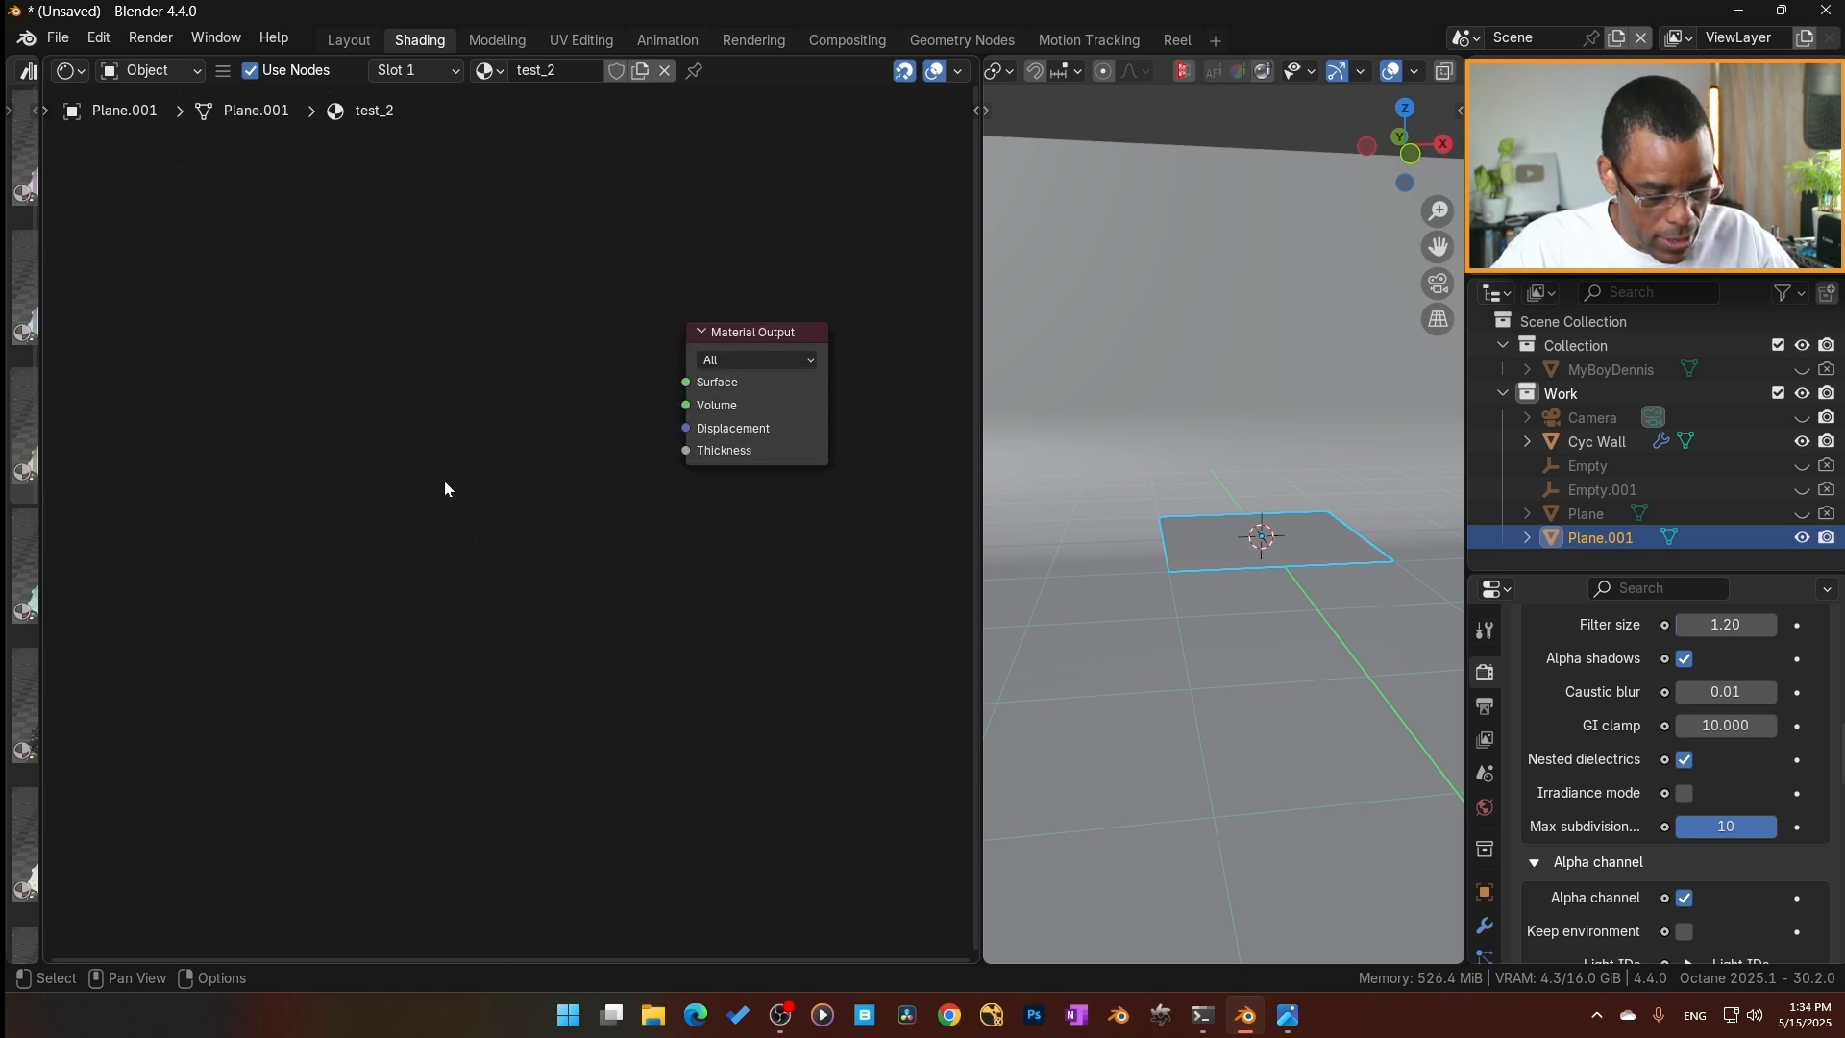
Add an Octane Domain transform node, connect its Geometry out to the Material Output's Displacement, and align the two nodes.
key(shift+a)
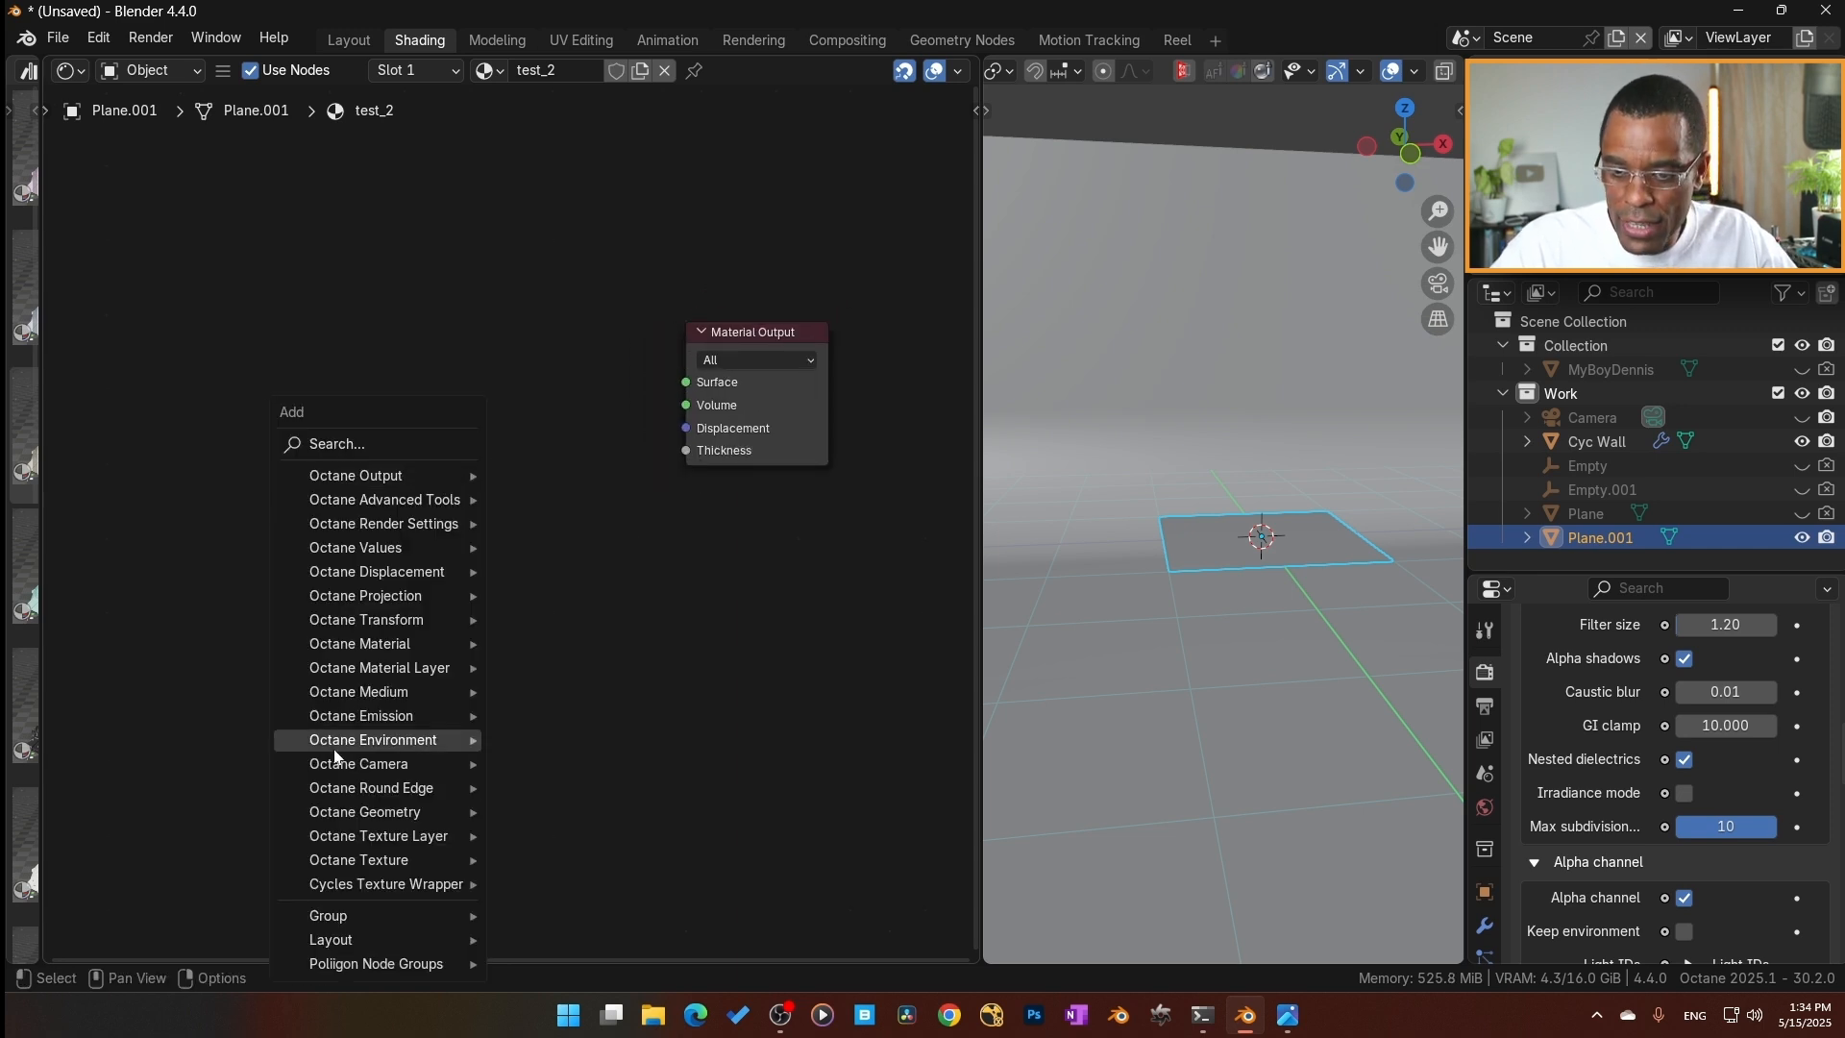
mouse_move(408, 814)
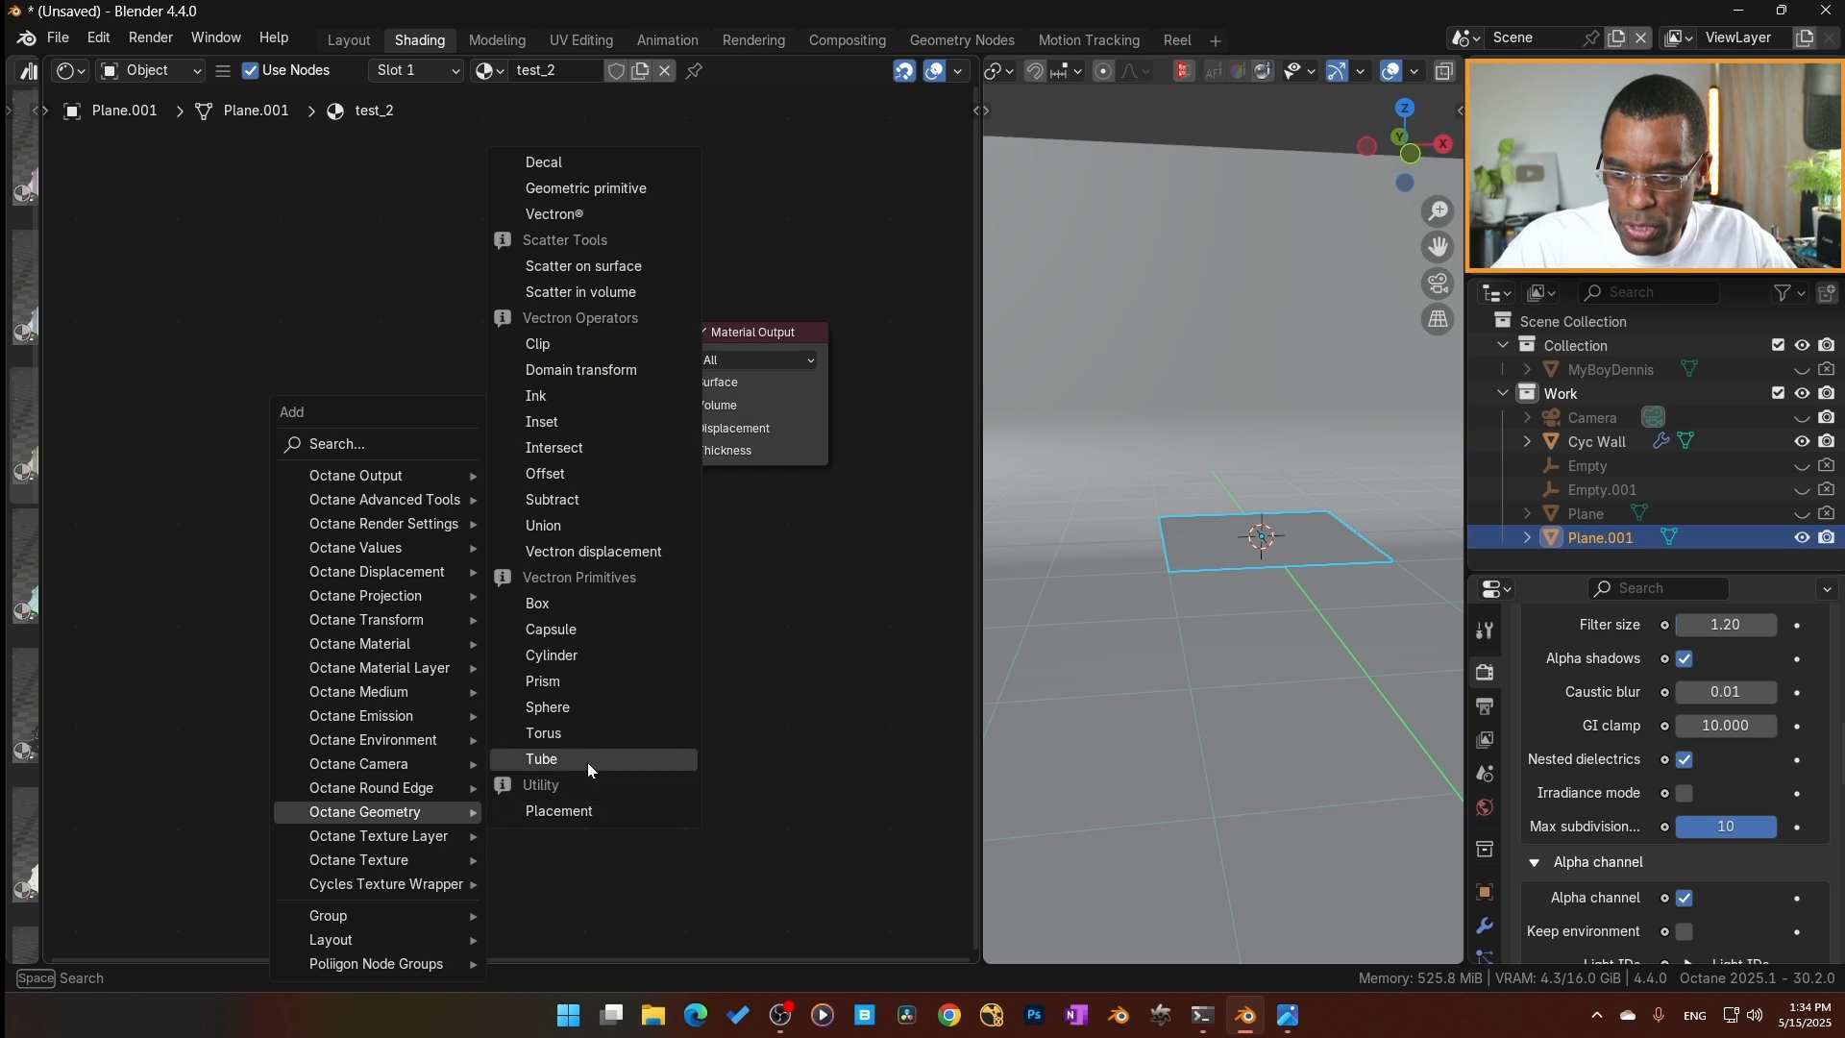
click(563, 372)
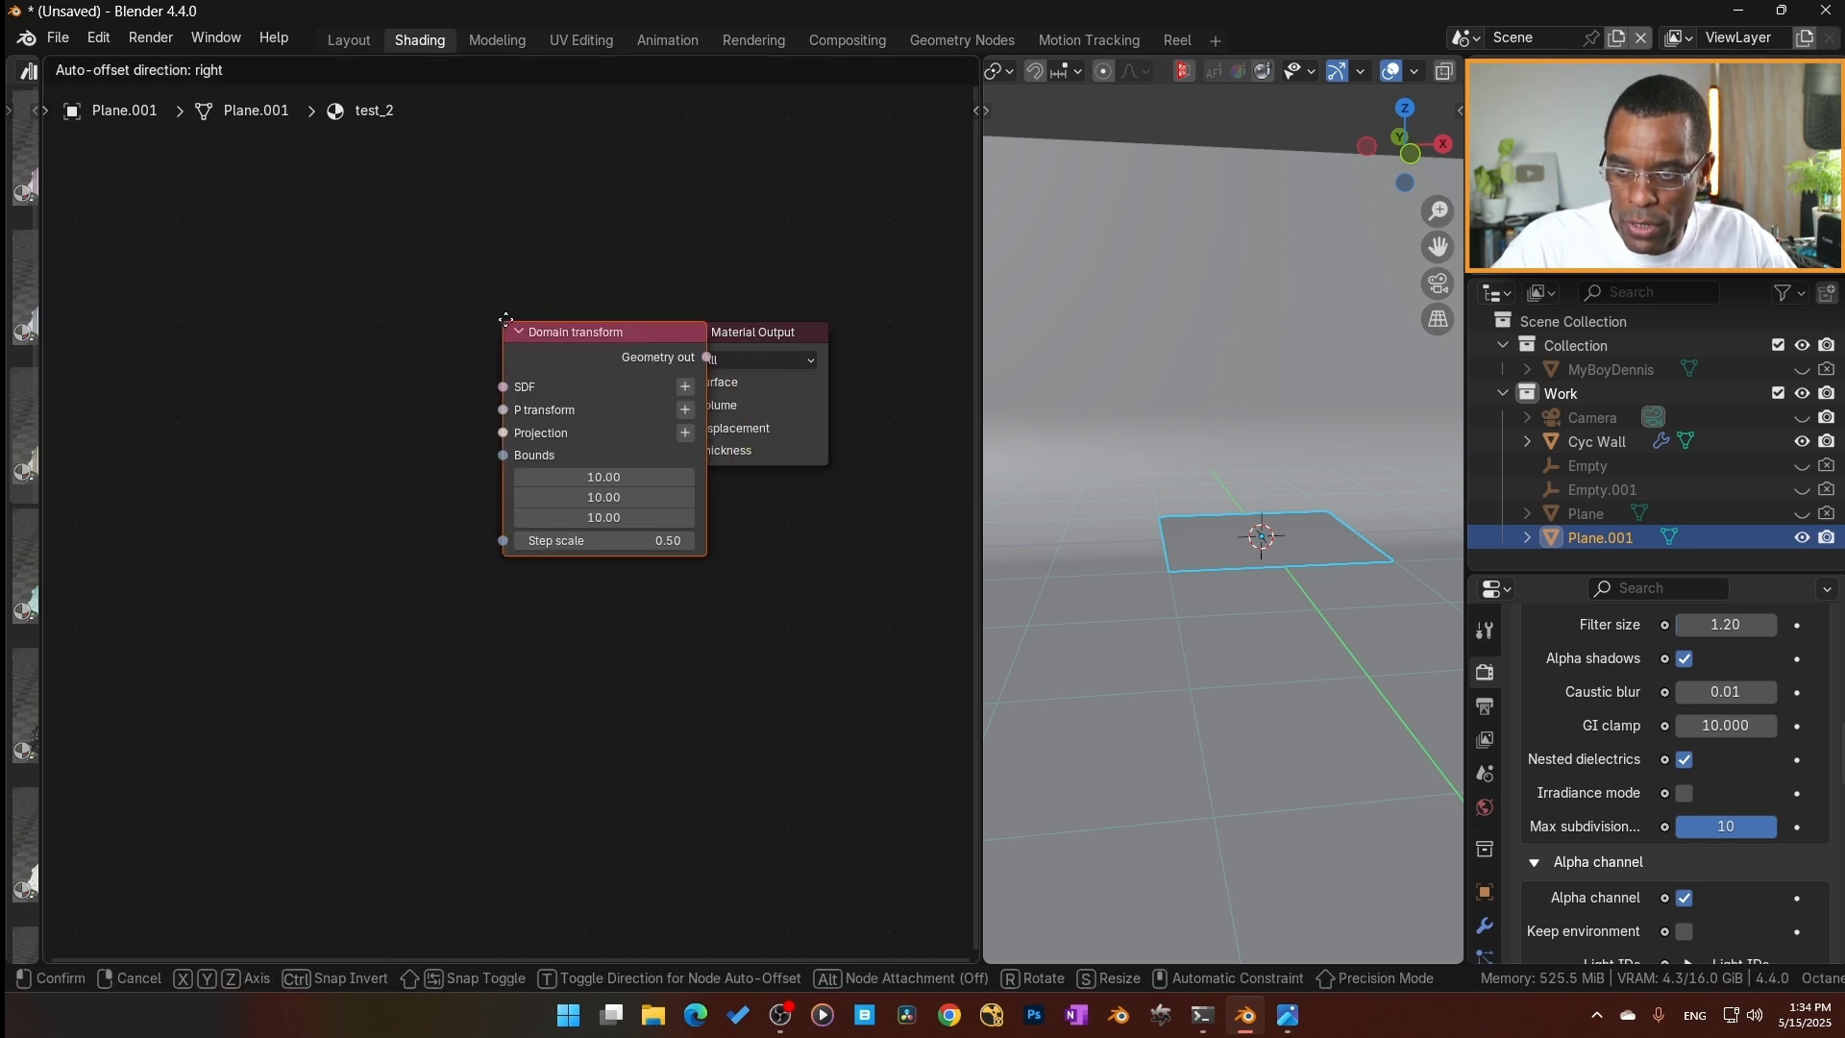
click(613, 343)
drag(621, 338, 632, 343)
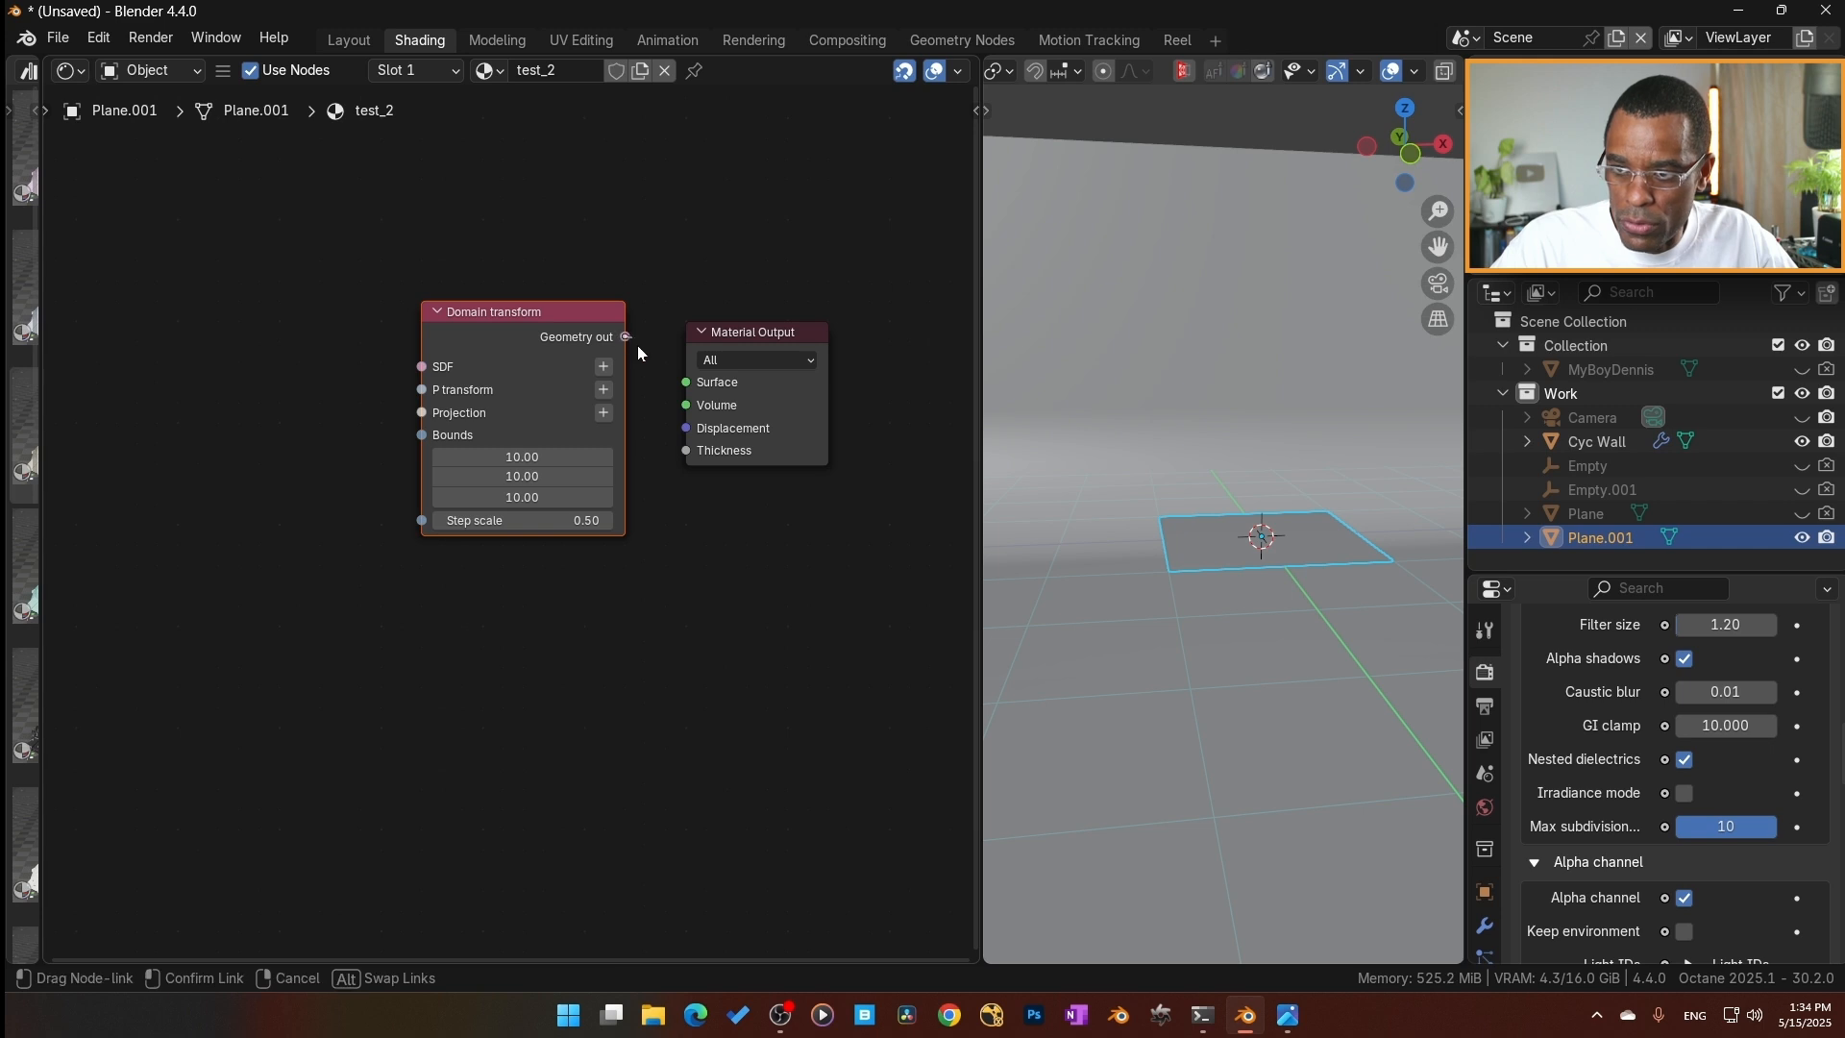
drag(679, 432, 679, 430)
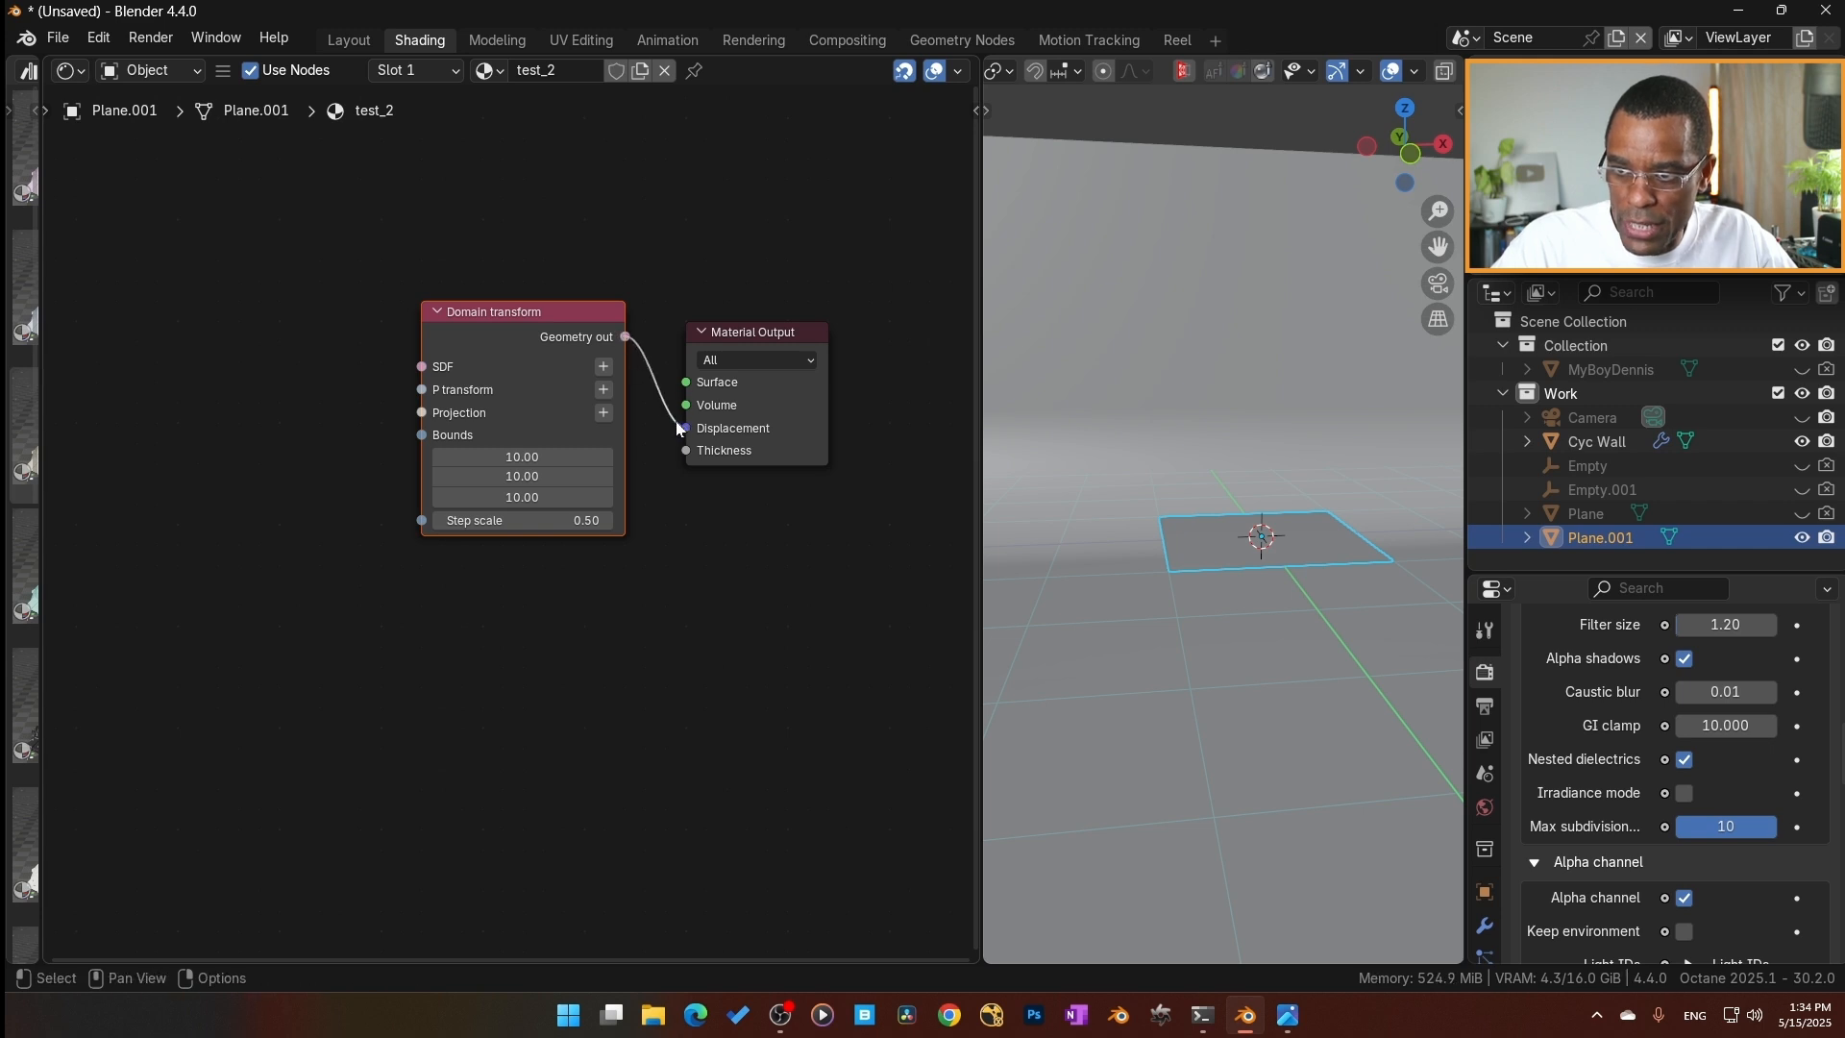
click(778, 332)
drag(778, 332, 779, 311)
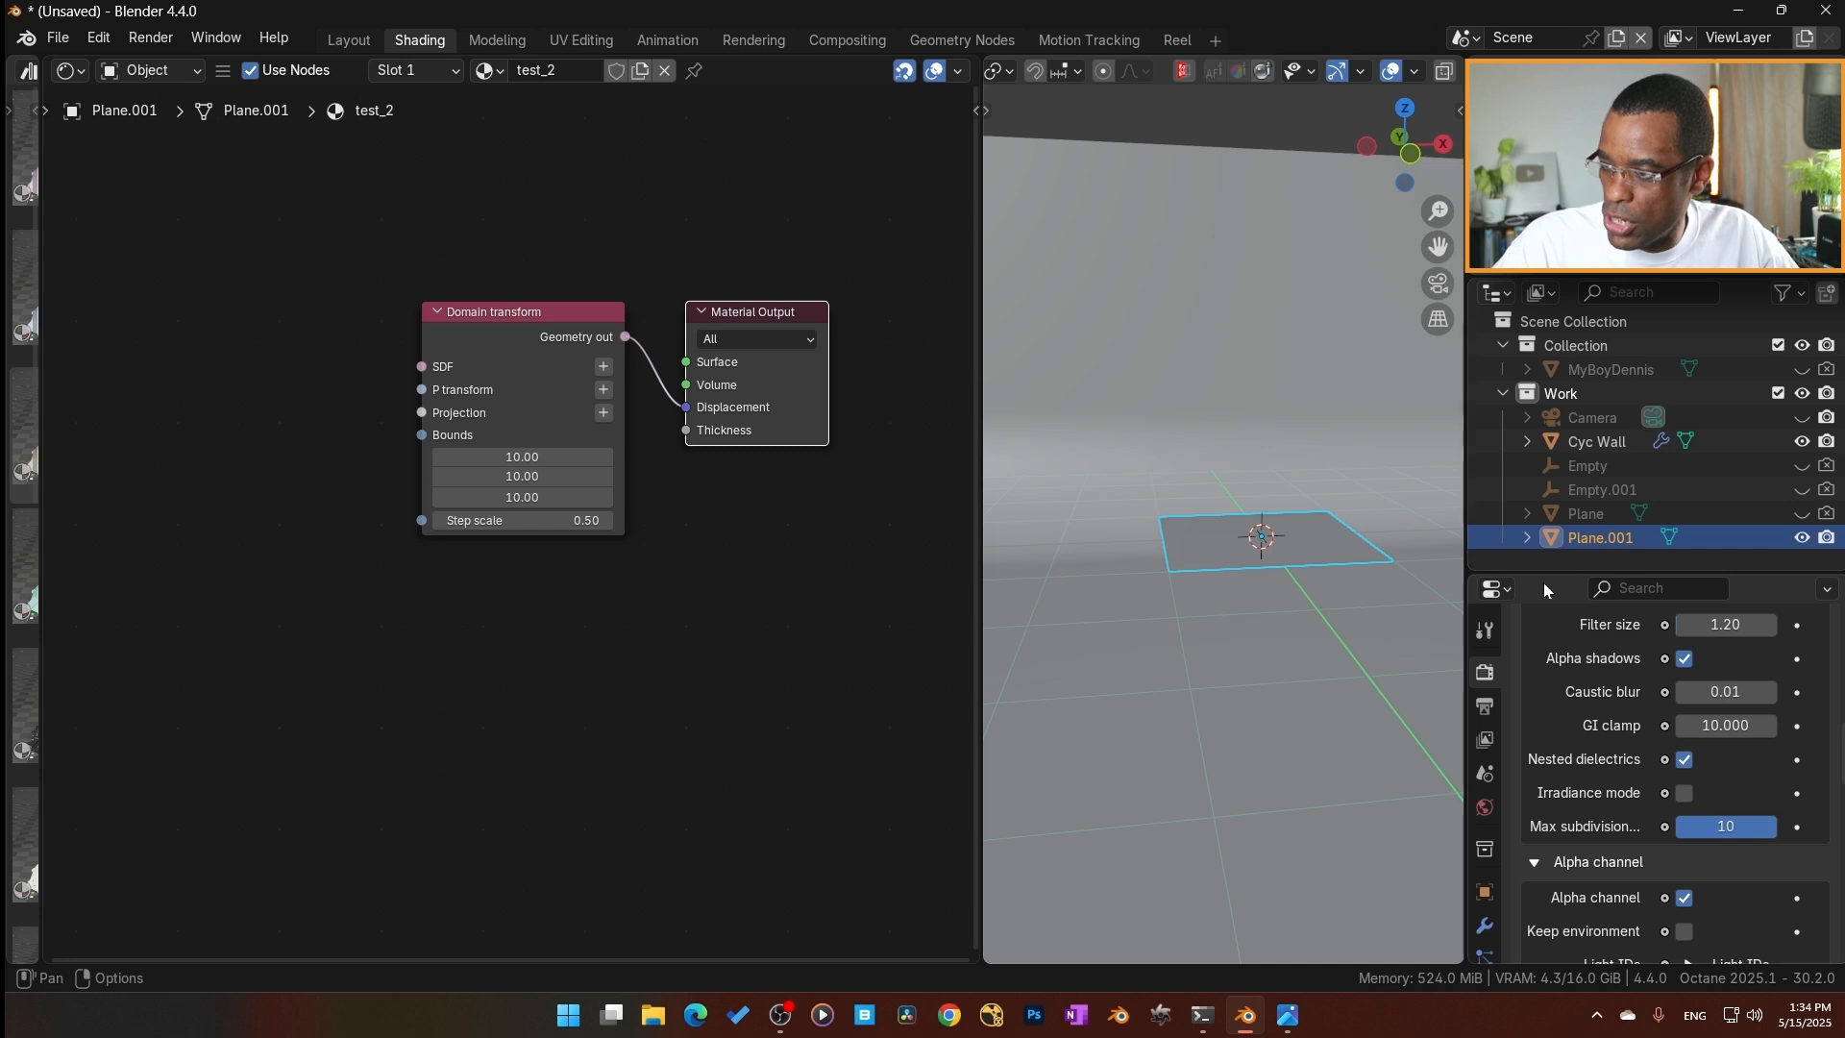
In the plane's Octane mesh properties, set the geometric node group to test_2 and the Octane geometric node to Domain transform.
drag(1558, 573, 1559, 410)
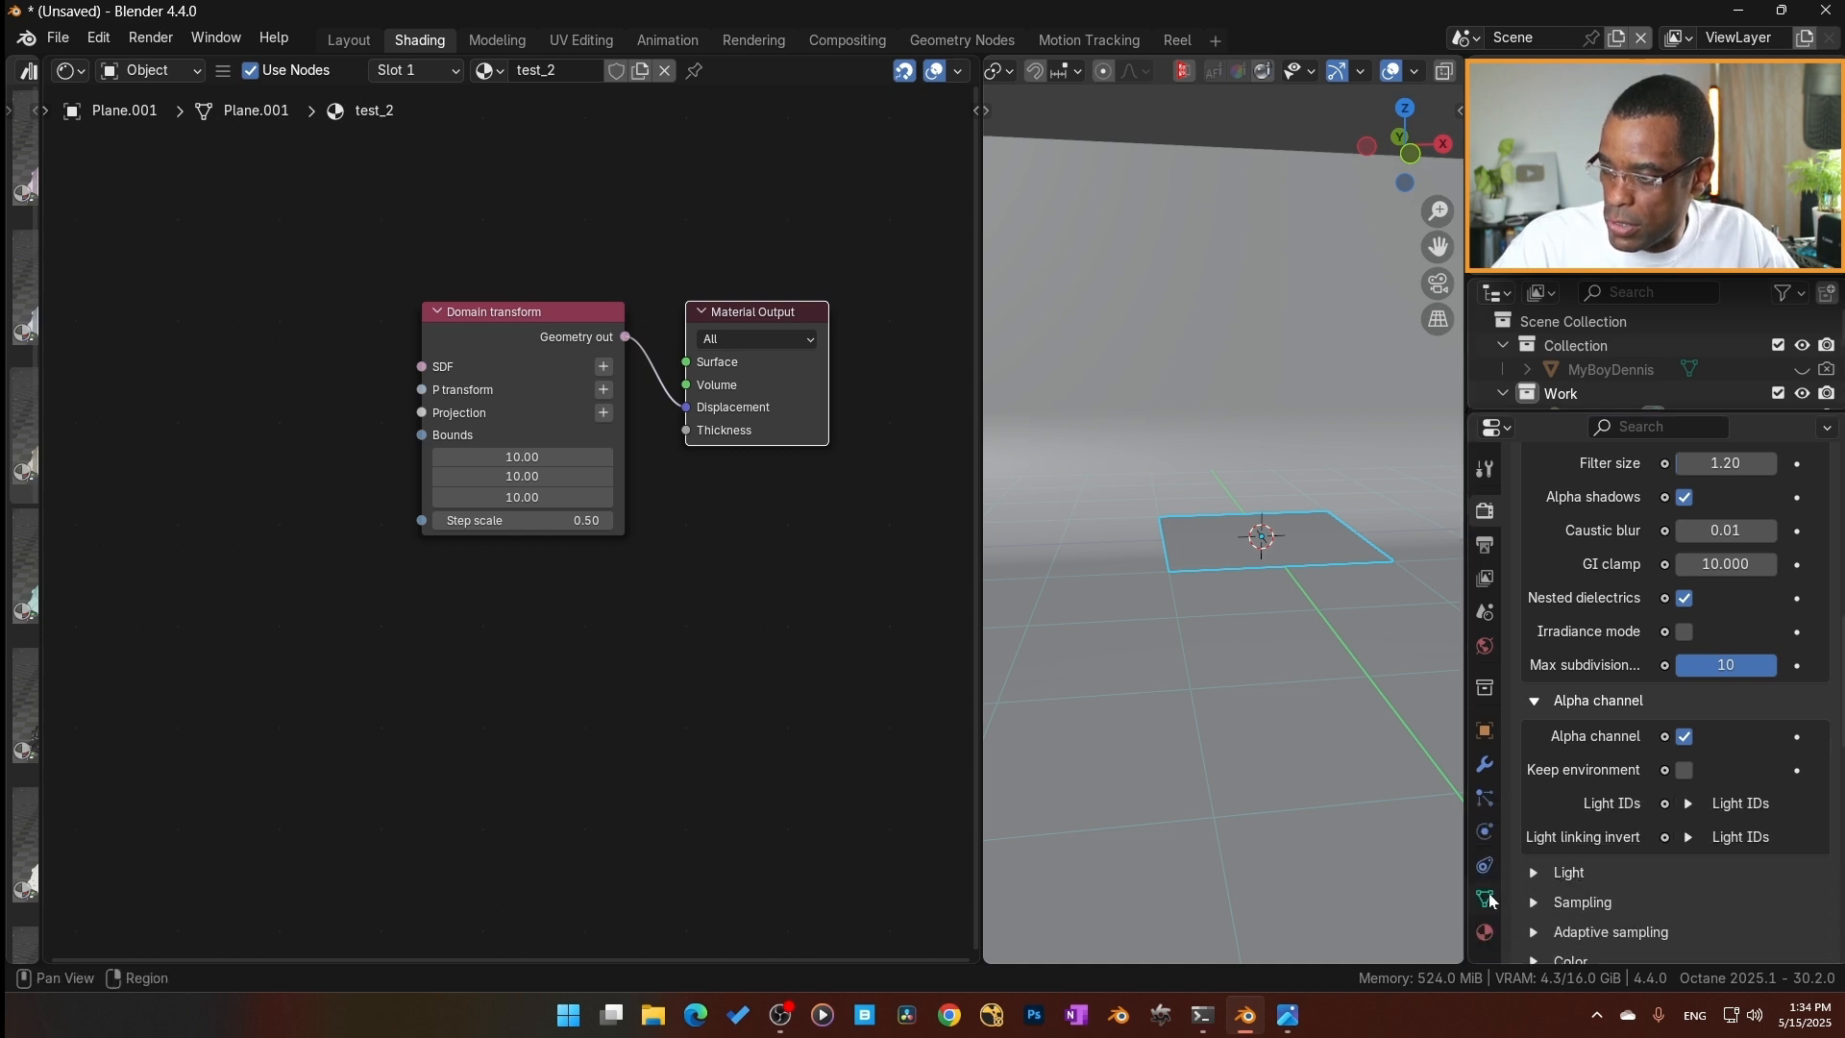
click(1488, 900)
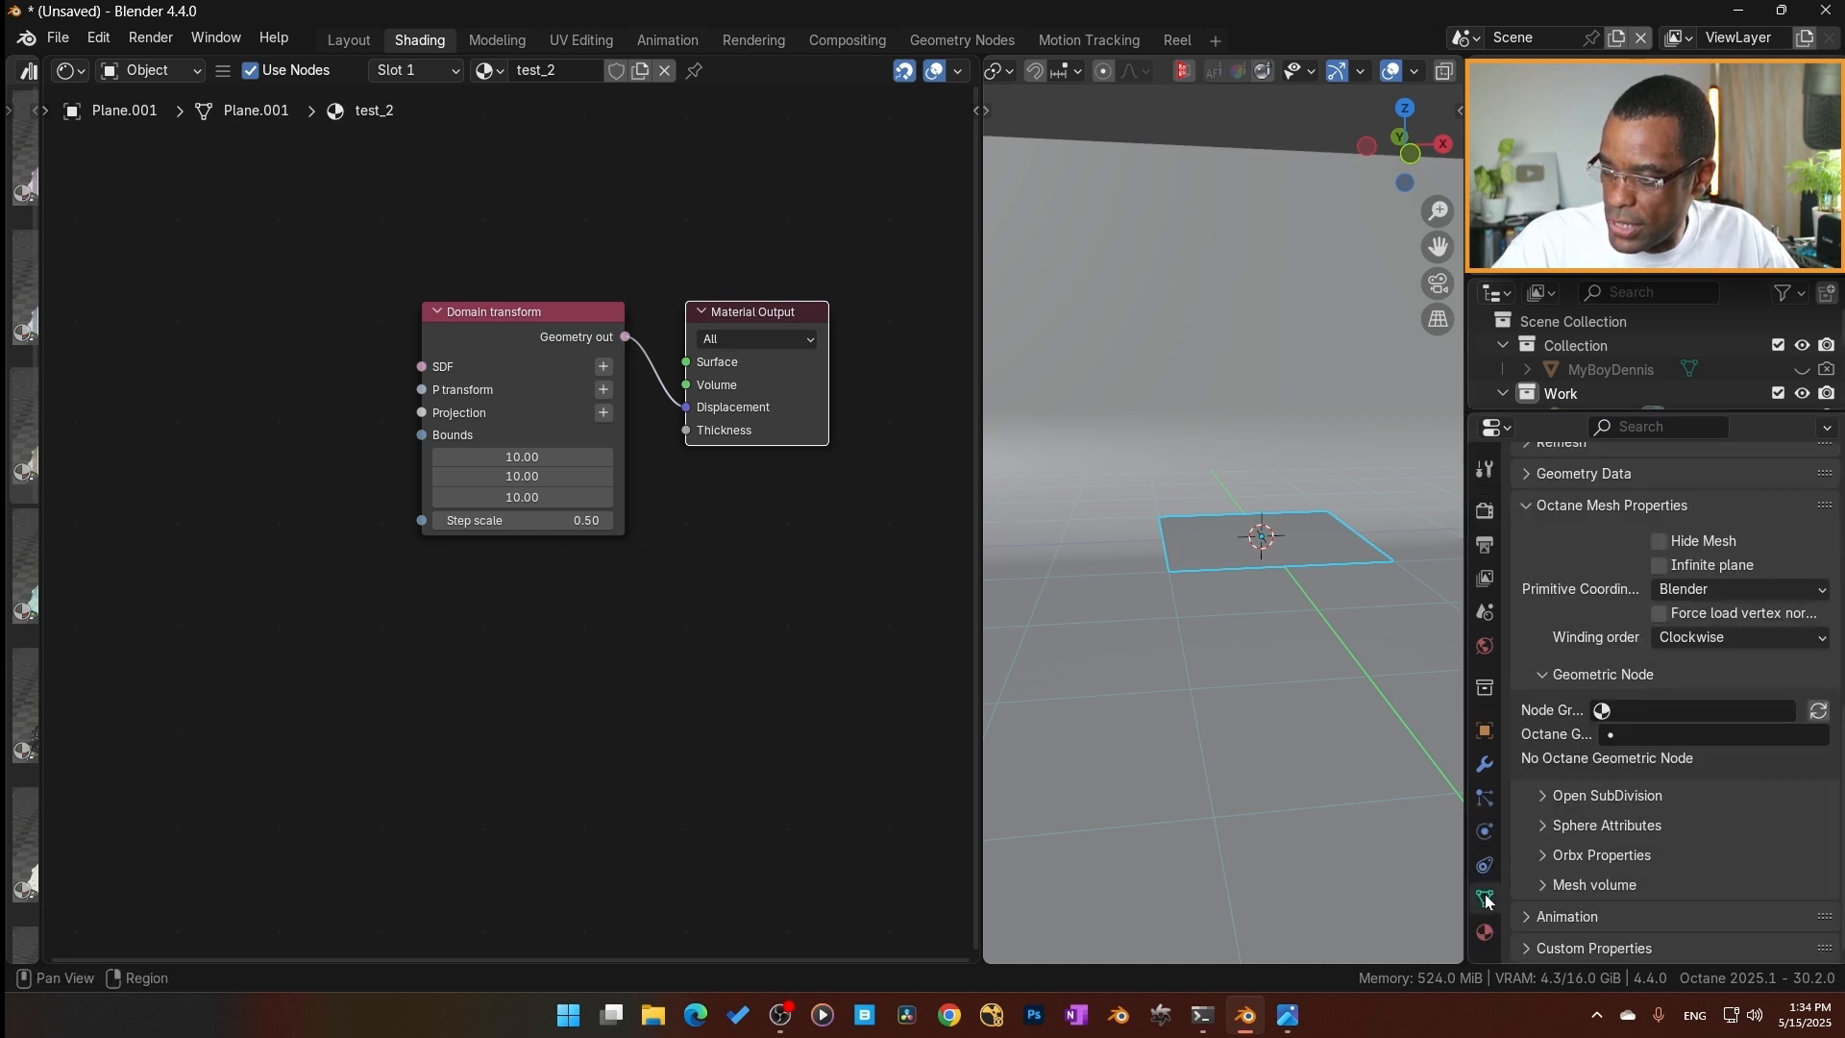
click(1541, 674)
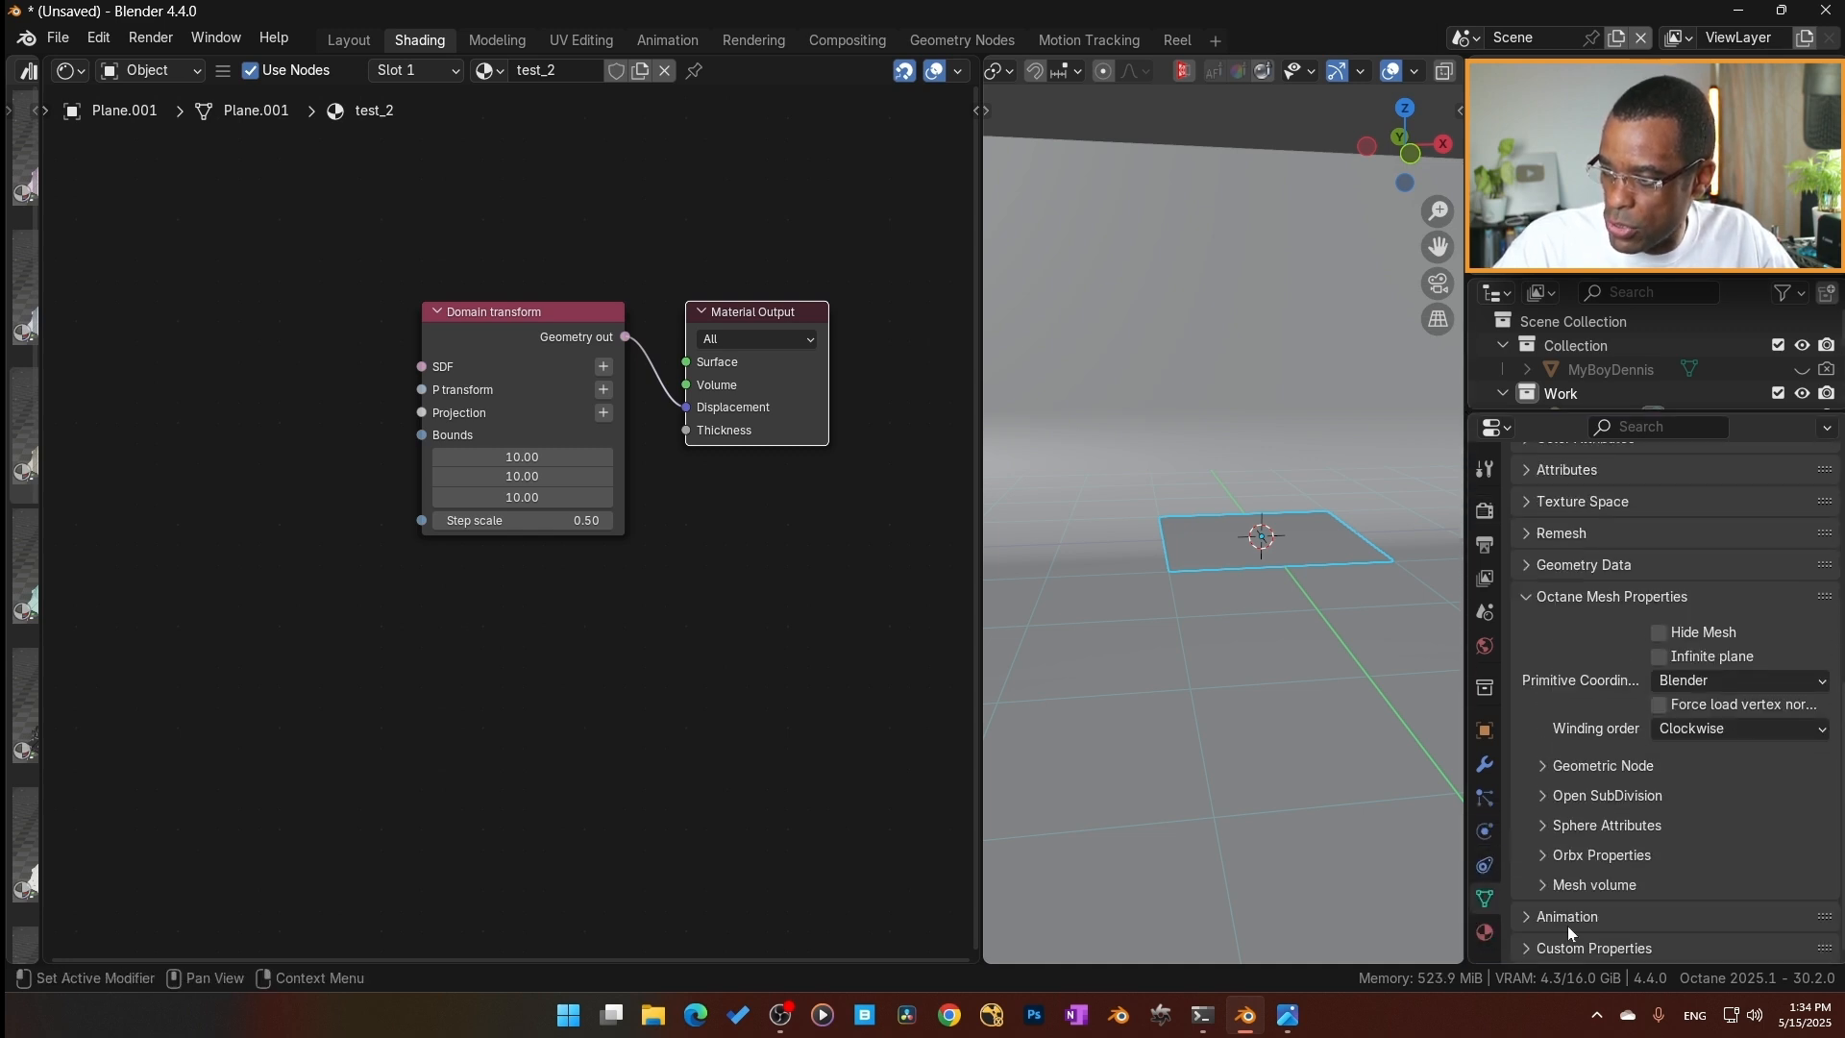
click(1543, 764)
click(1645, 802)
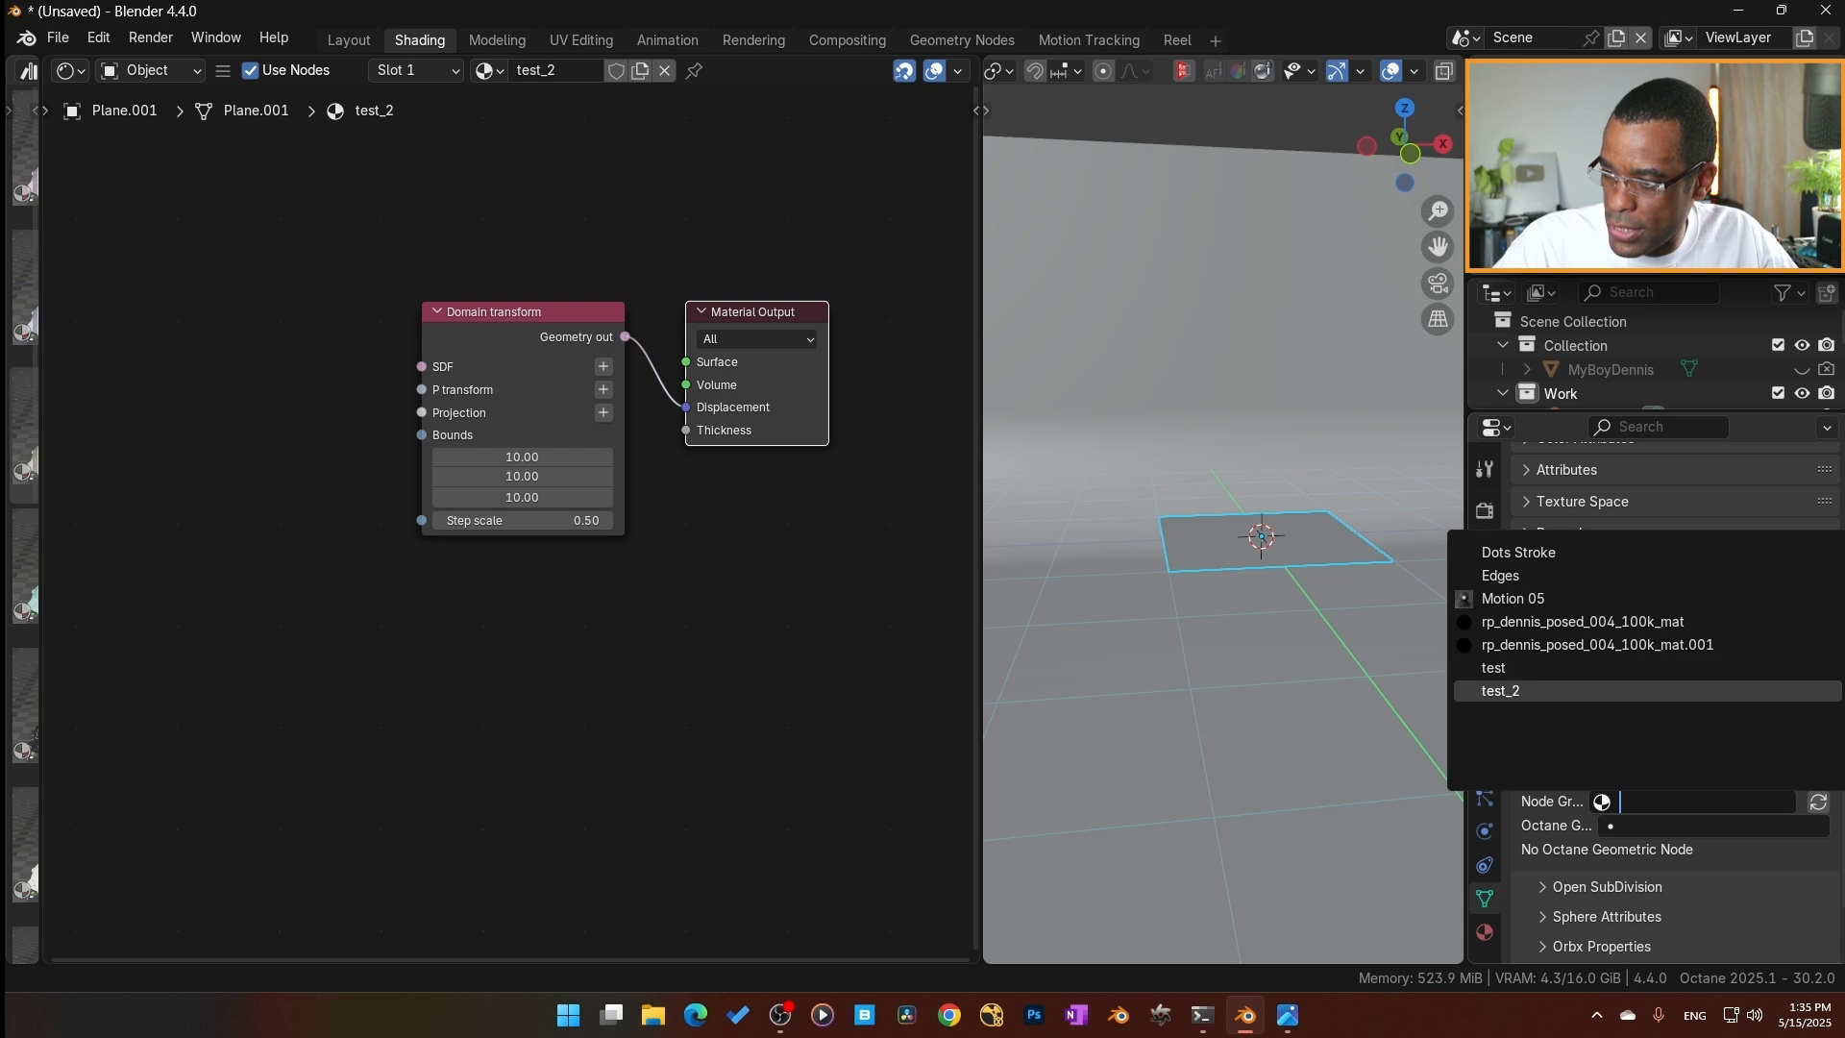
click(1518, 693)
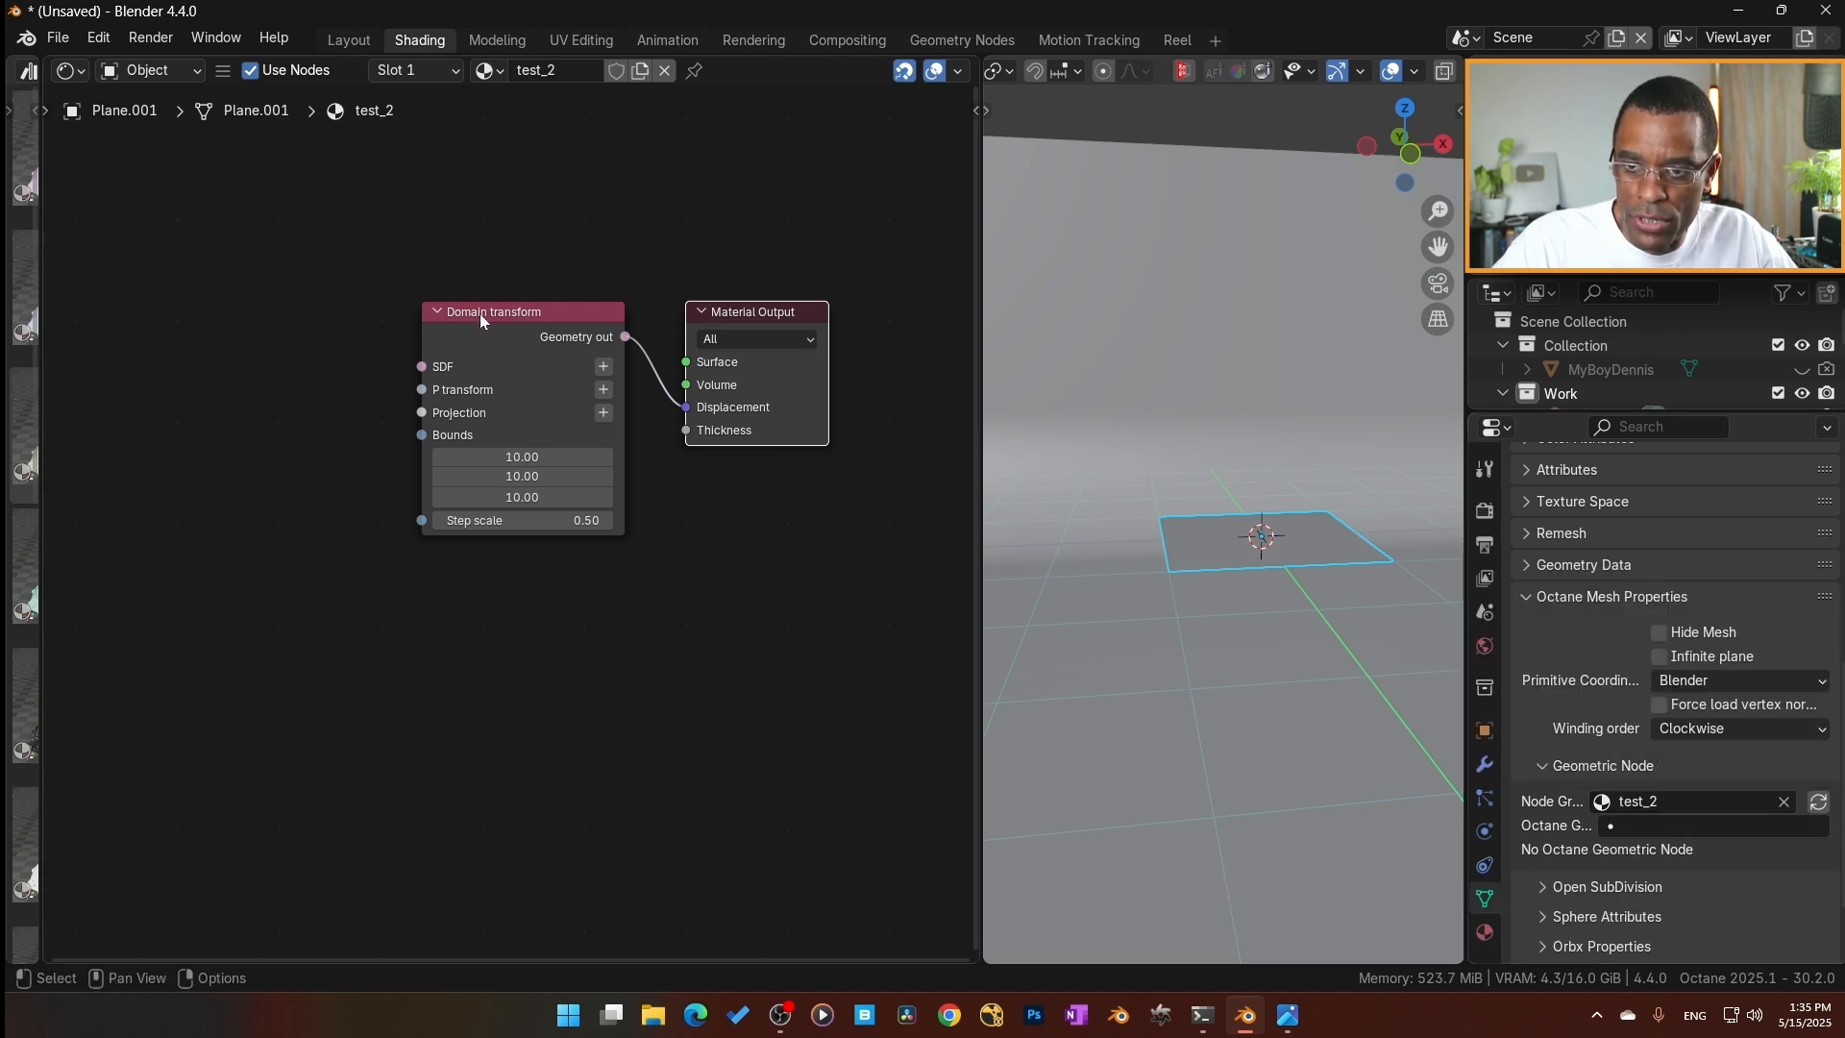
click(1633, 826)
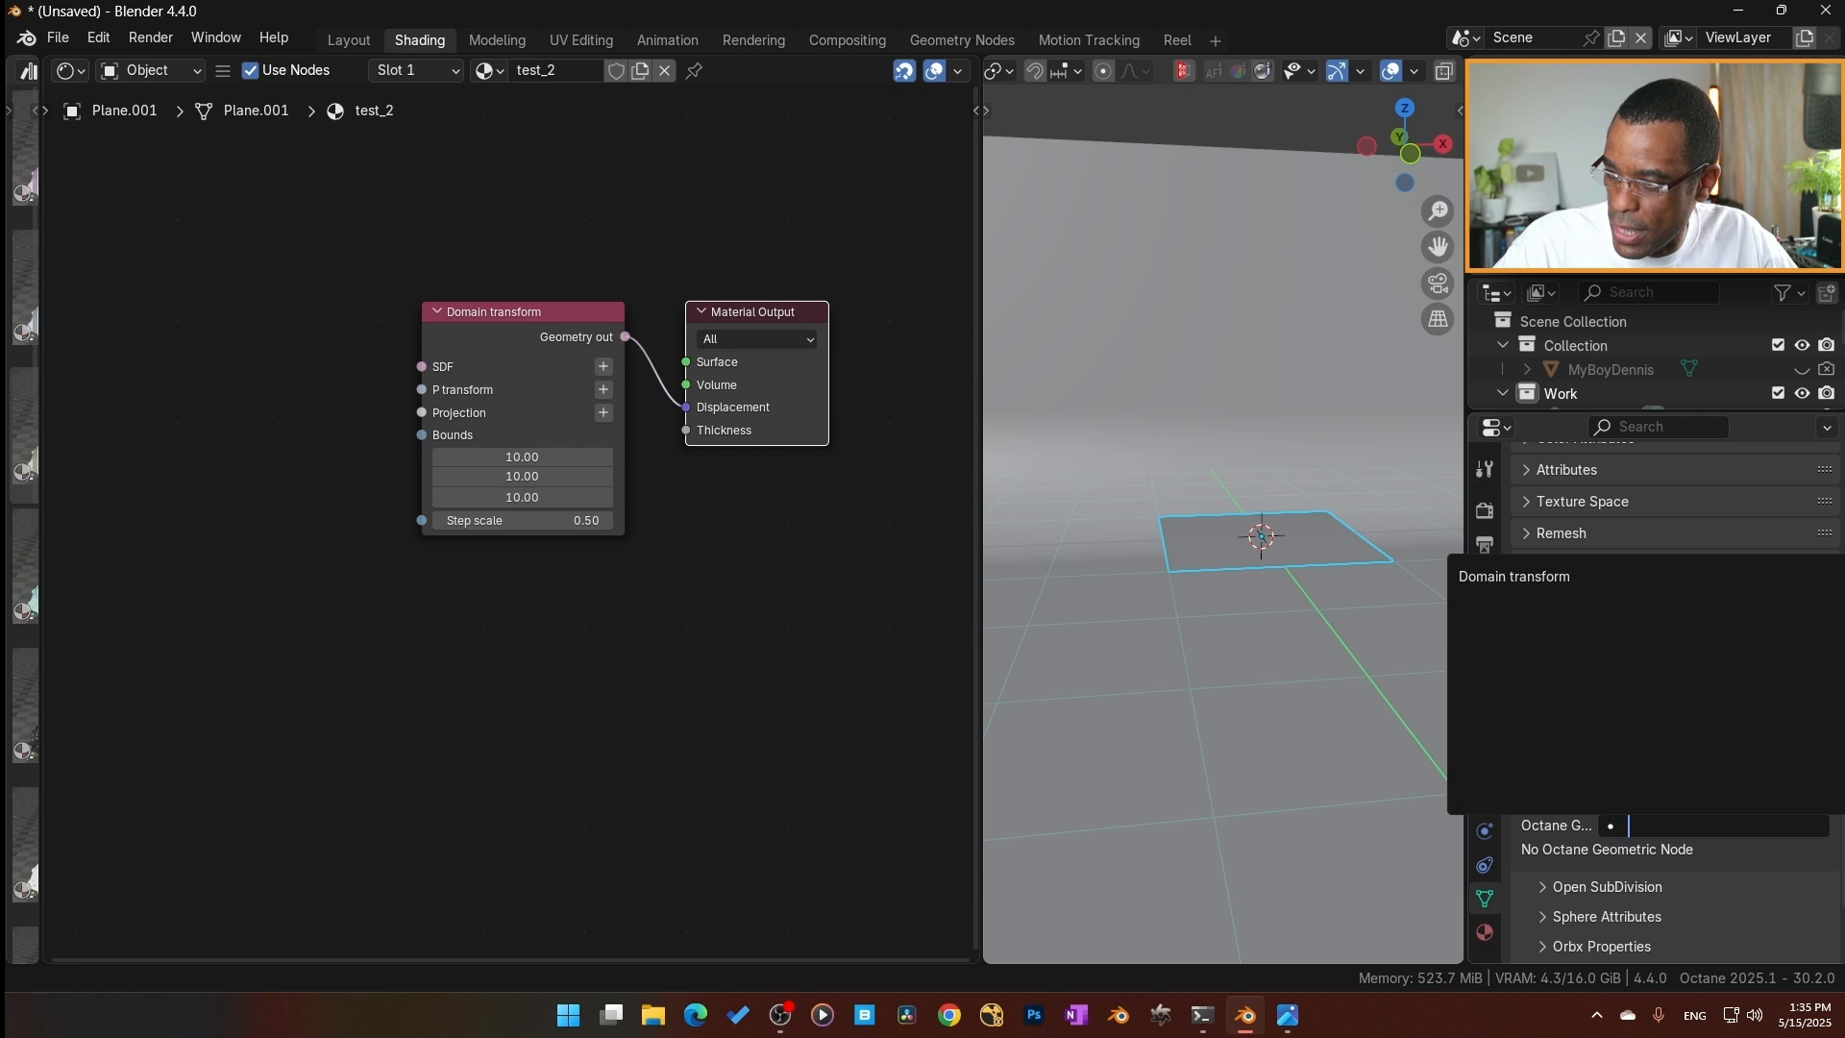
click(1518, 692)
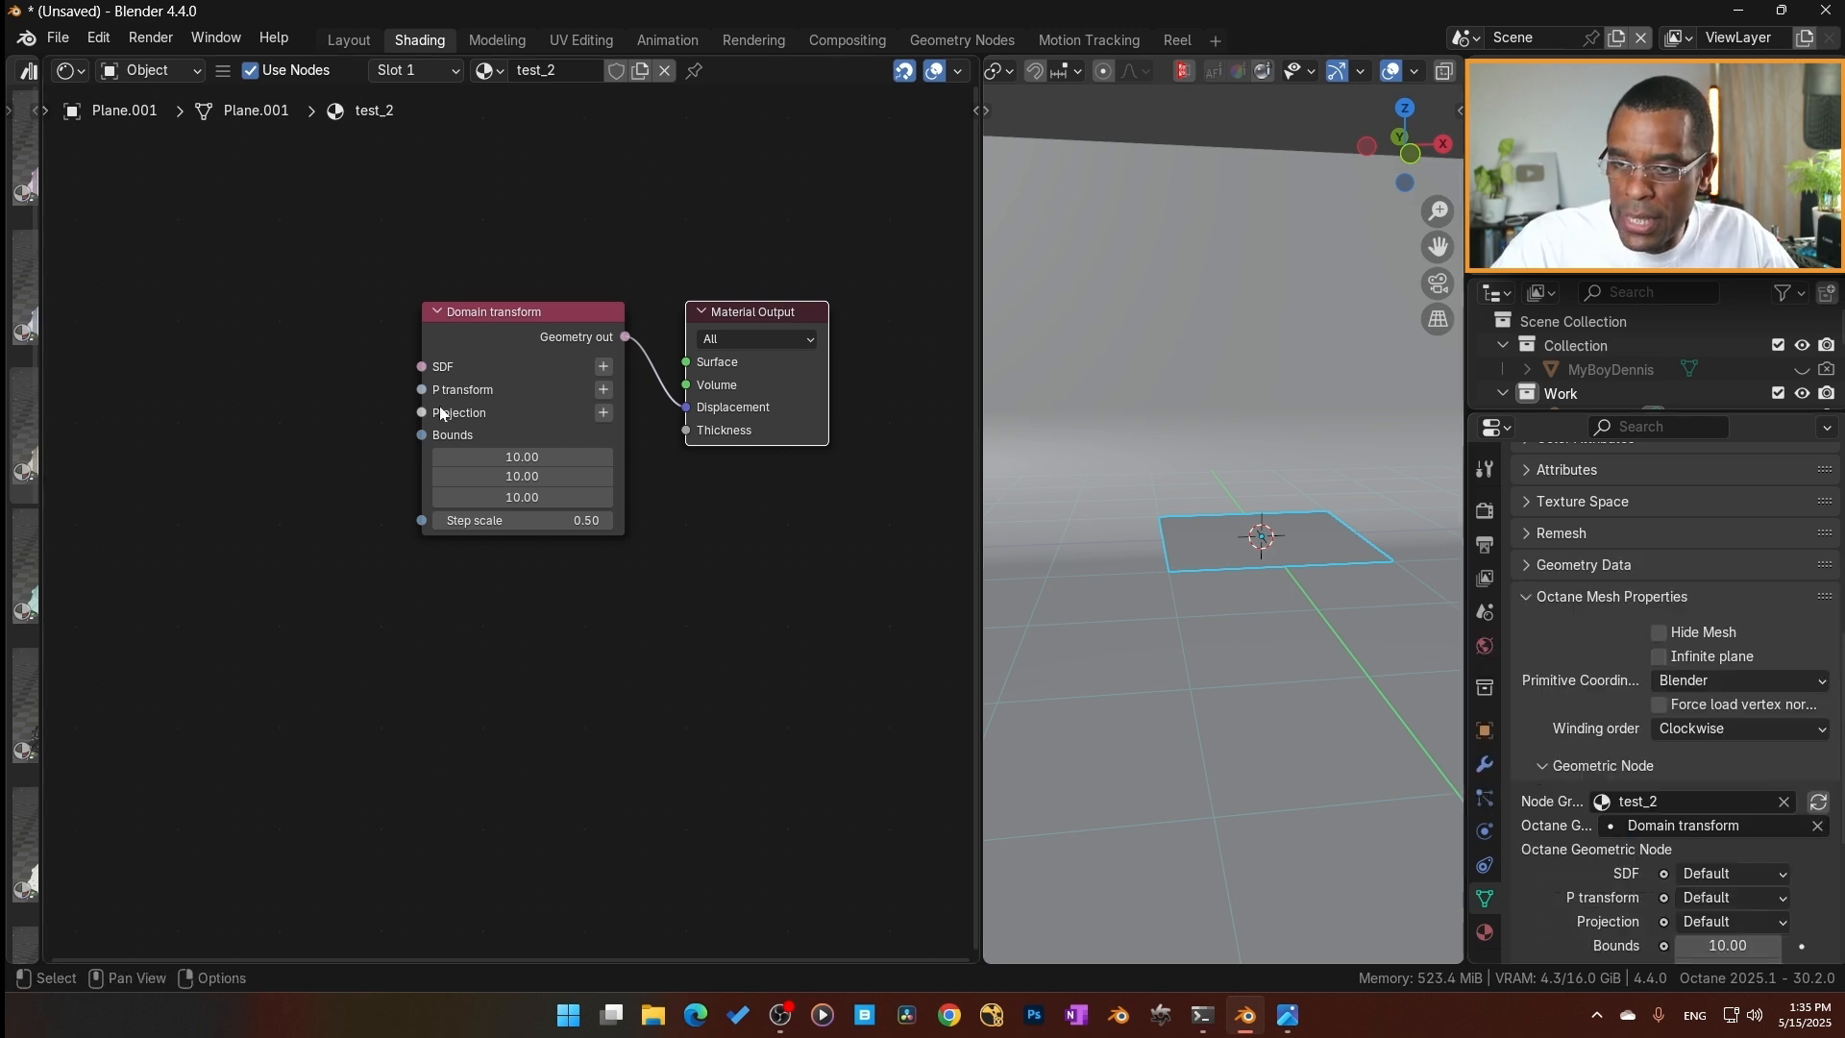
Switch the 3D viewport to rendered shading around the new plane.
scroll(1351, 74, down, 3)
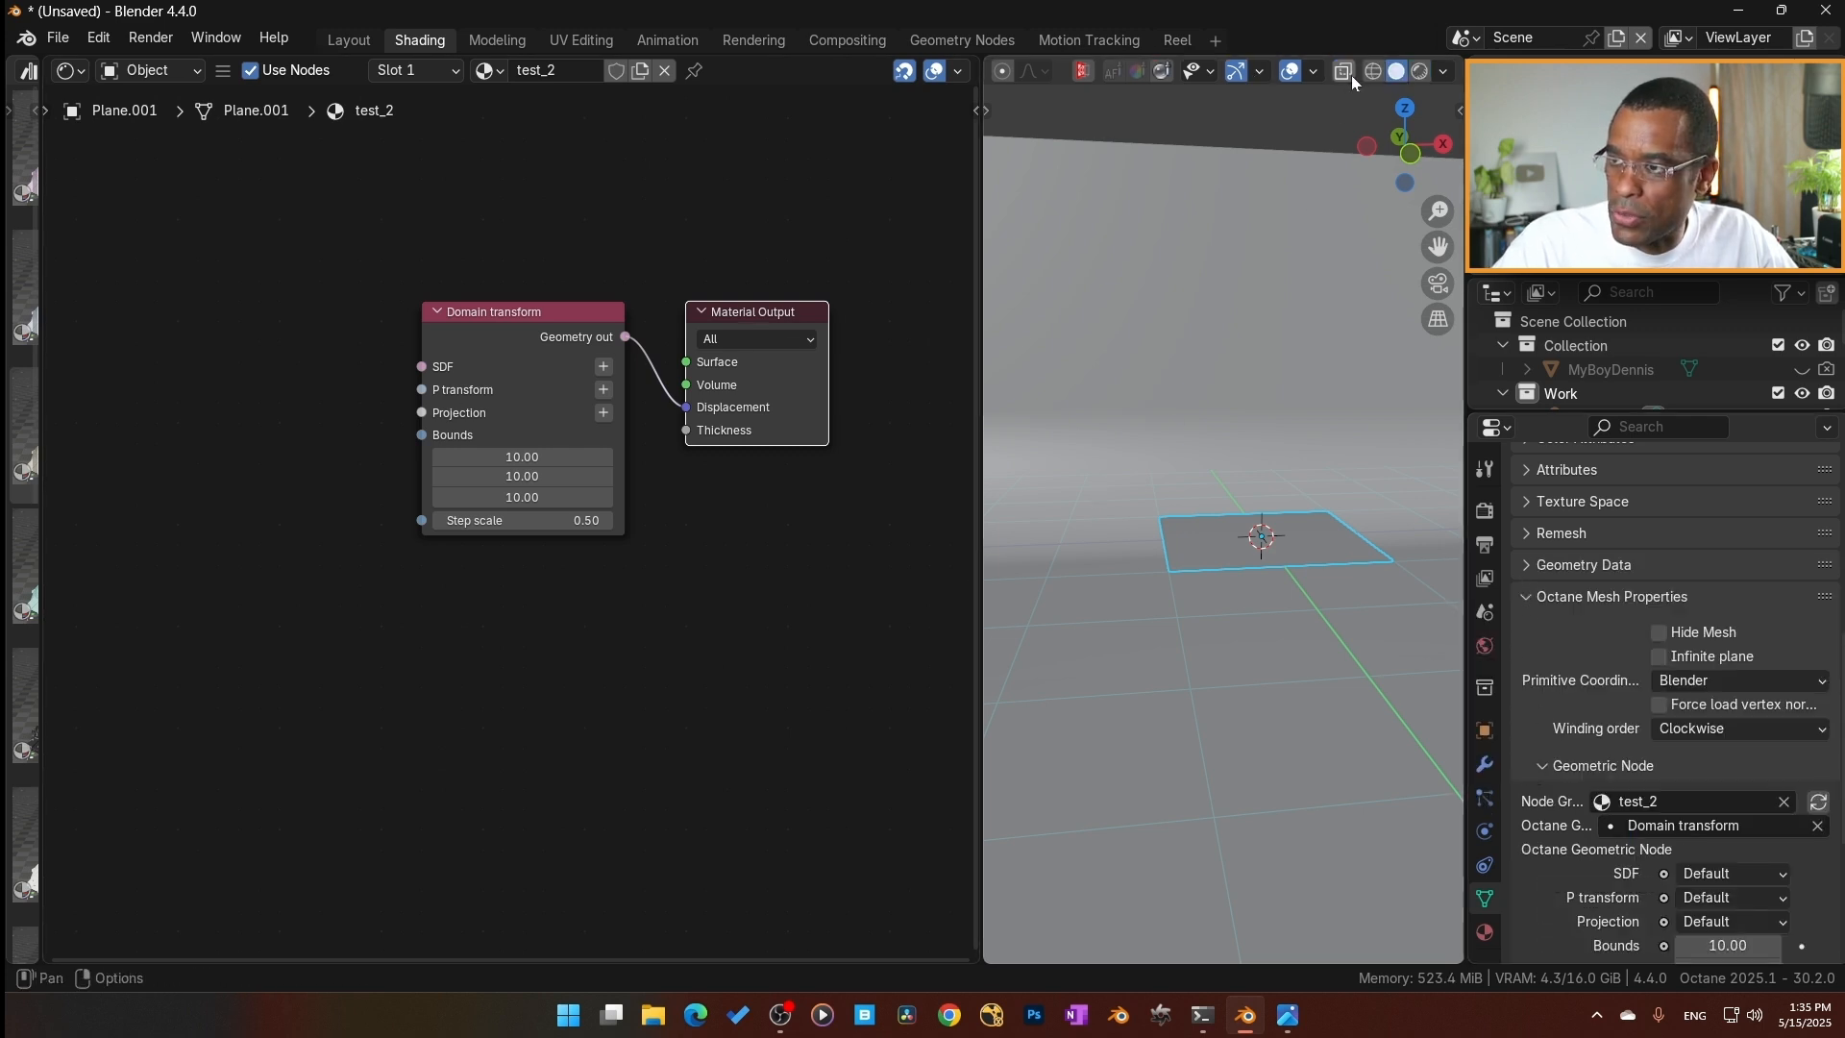
key(z)
middle_drag(1270, 540, 1331, 606)
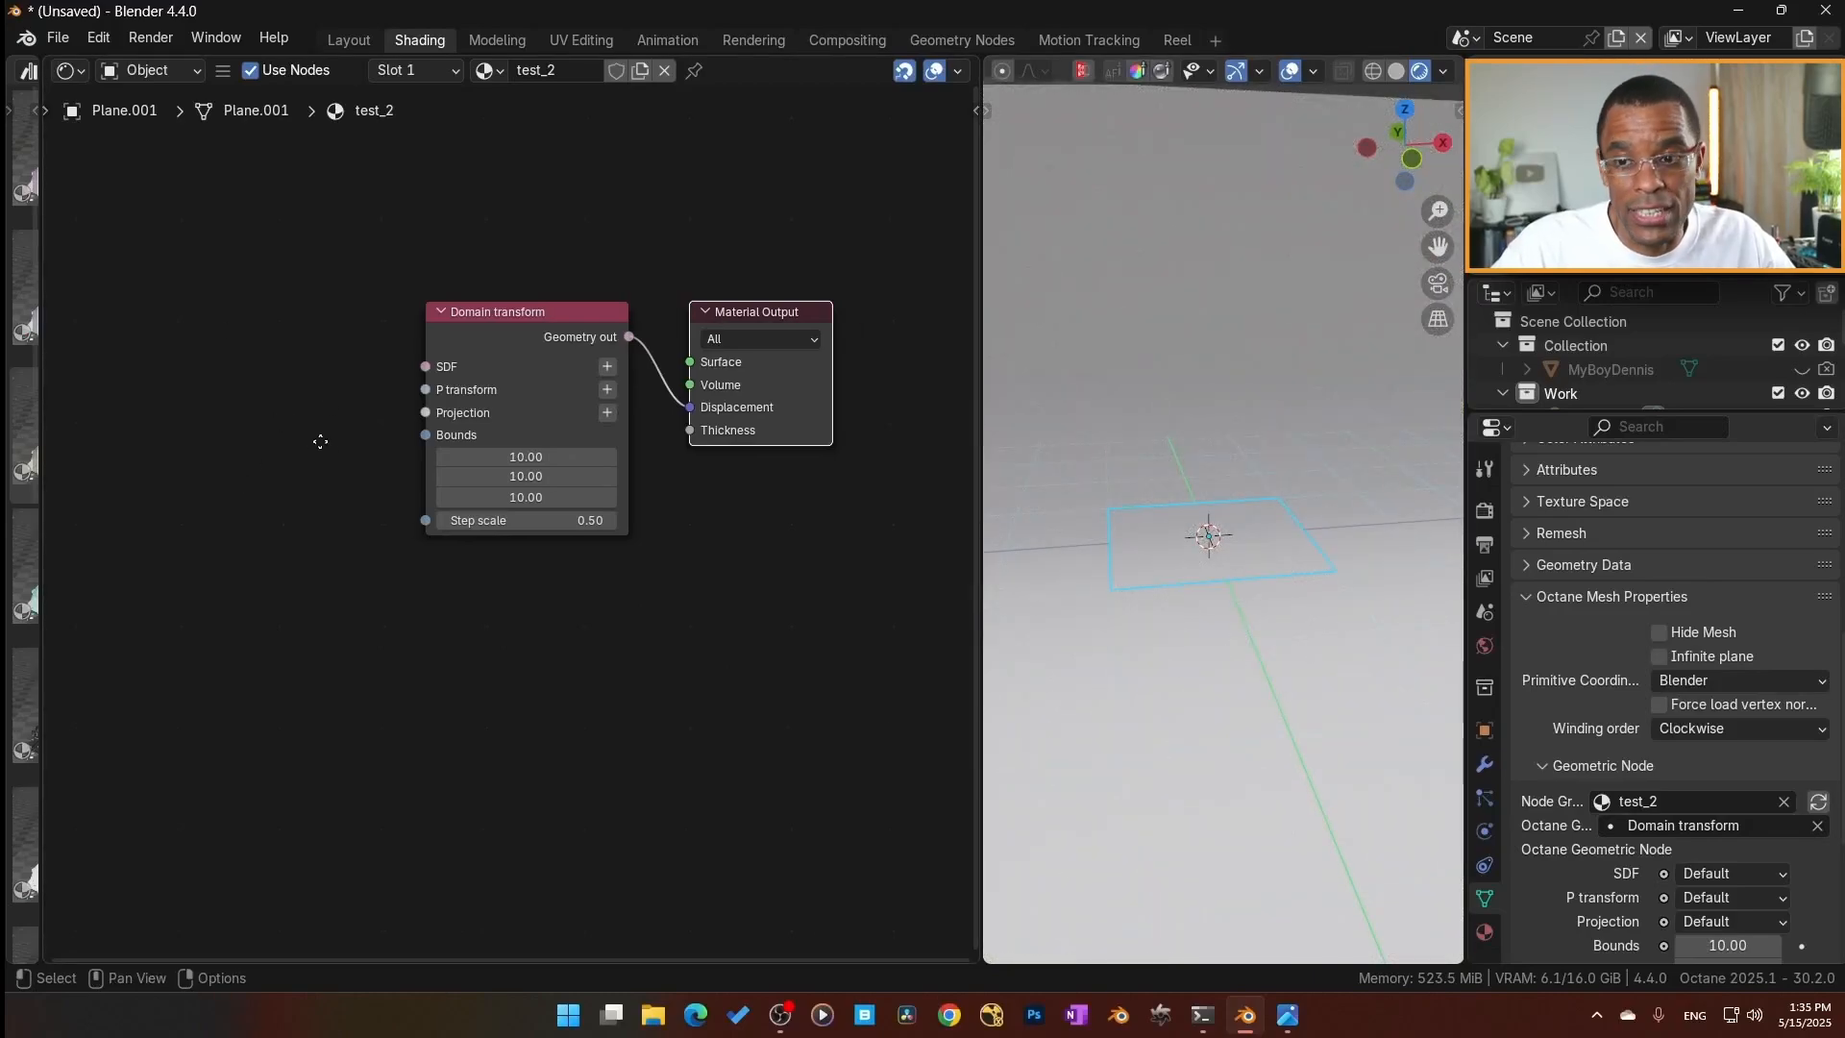
Add a Vectron Union node before the Domain transform and connect its Geometry out to the SDF input.
middle_drag(311, 441, 396, 442)
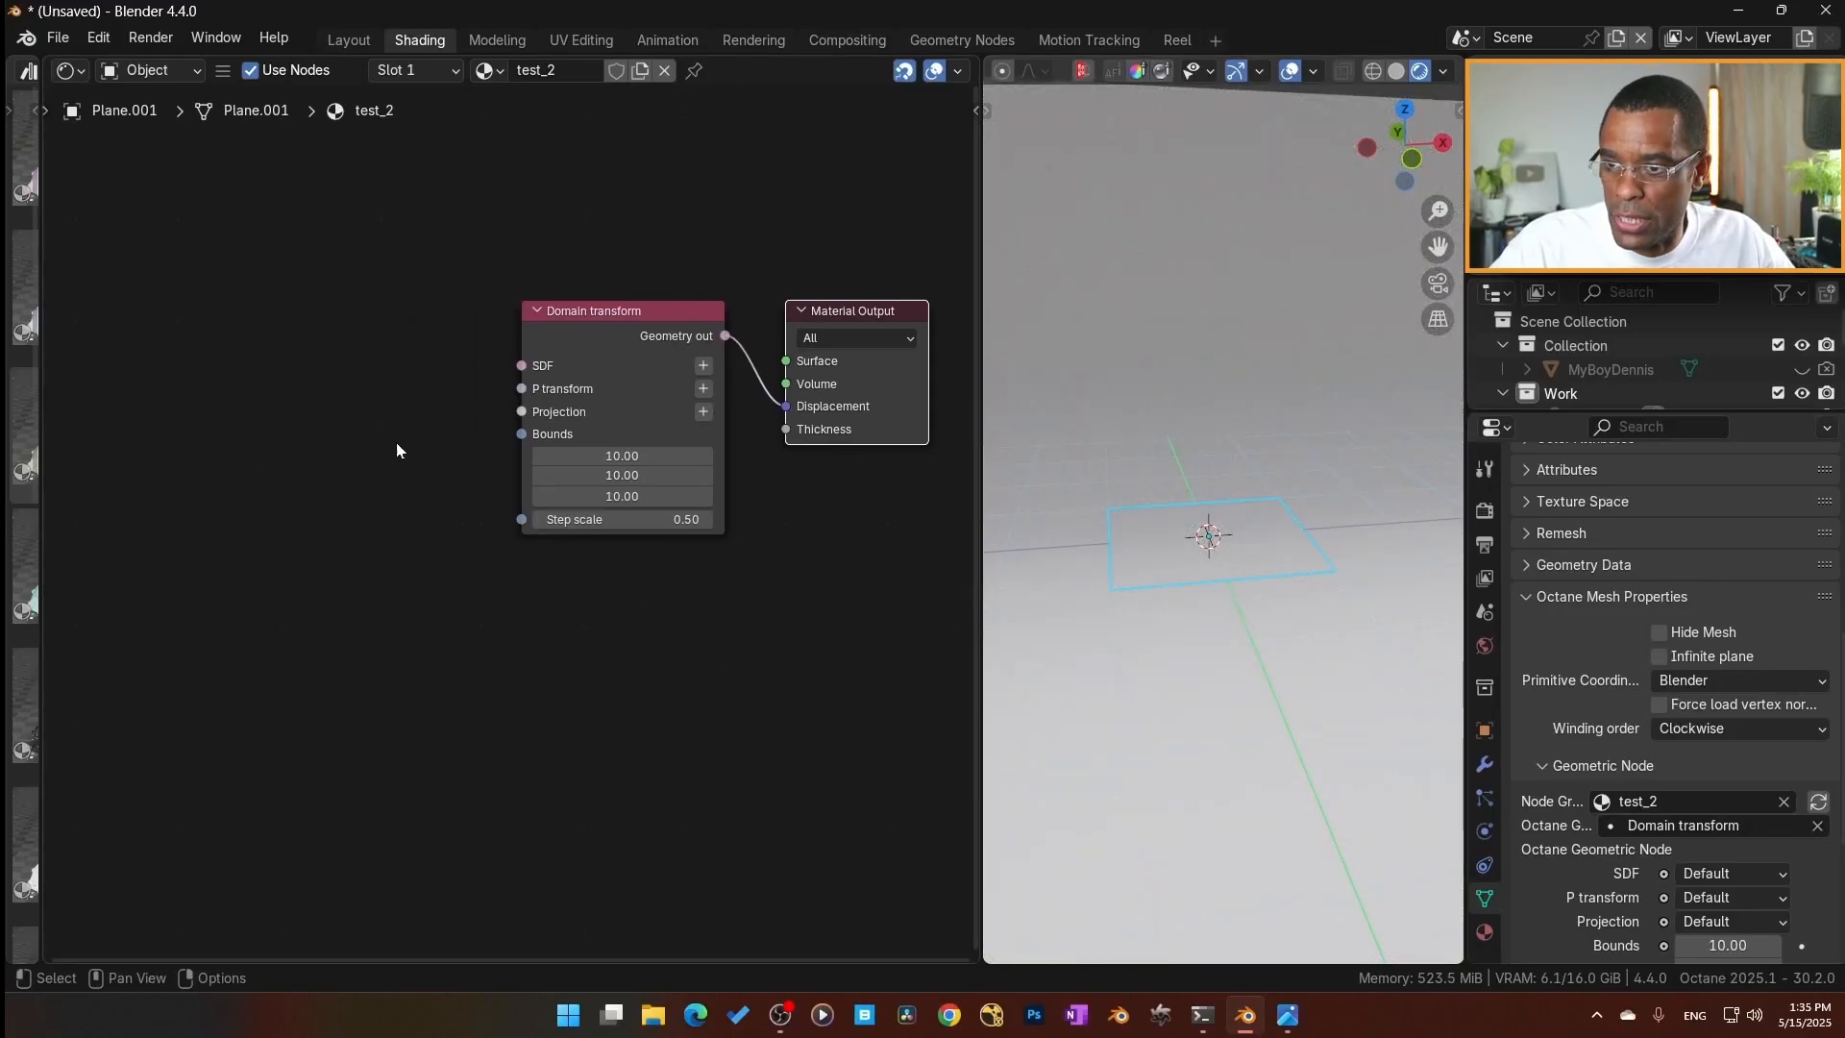
click(244, 398)
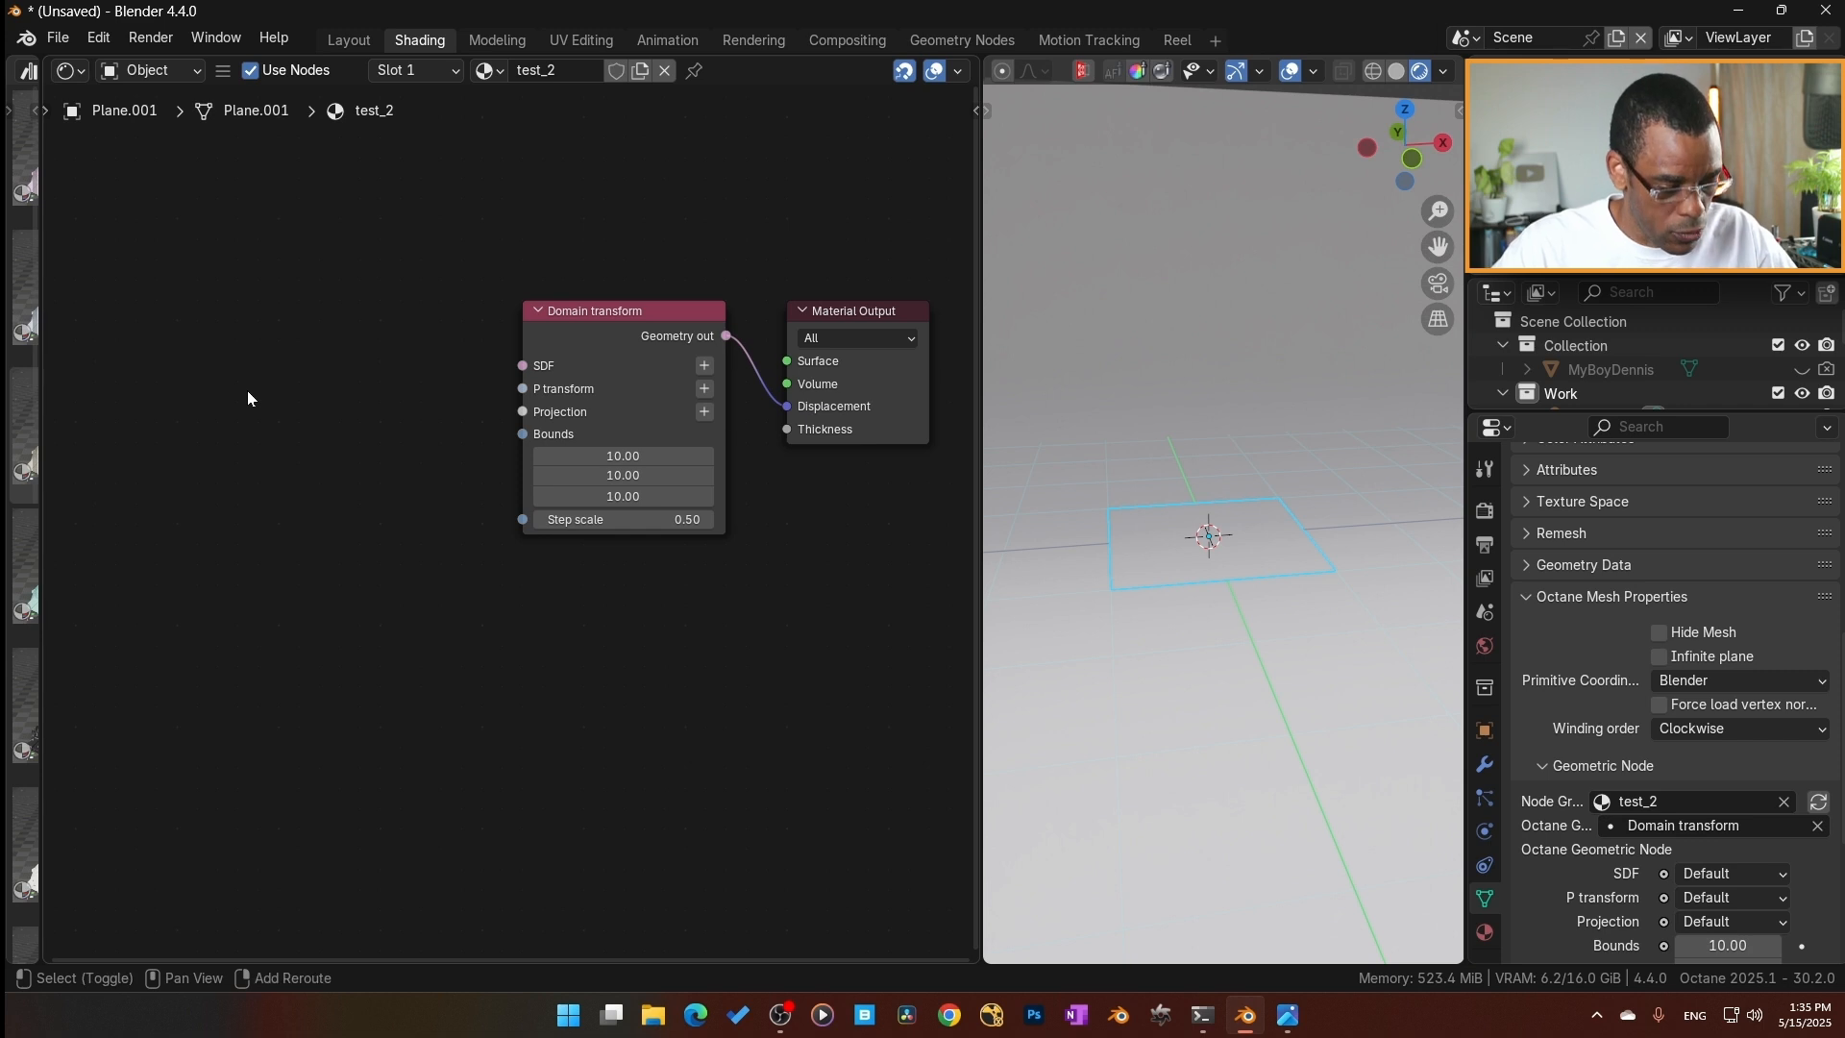
key(shift+a)
mouse_move(216, 500)
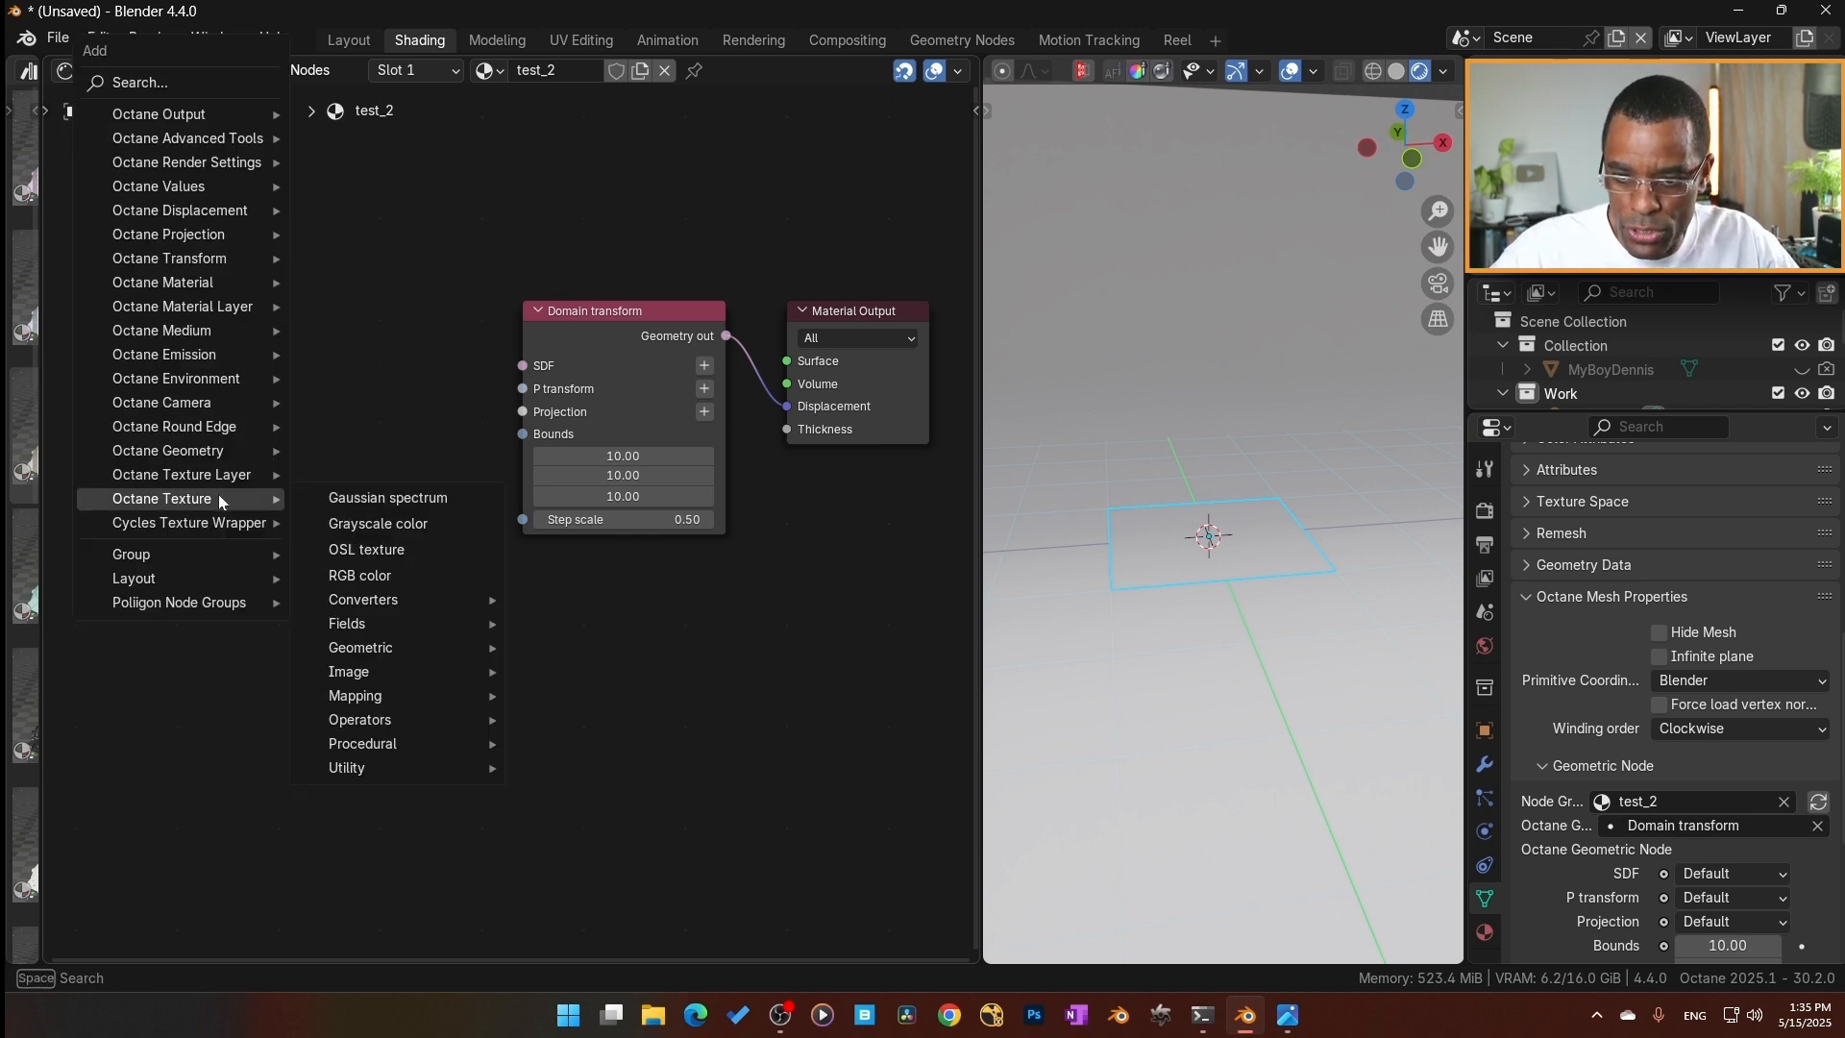
mouse_move(222, 450)
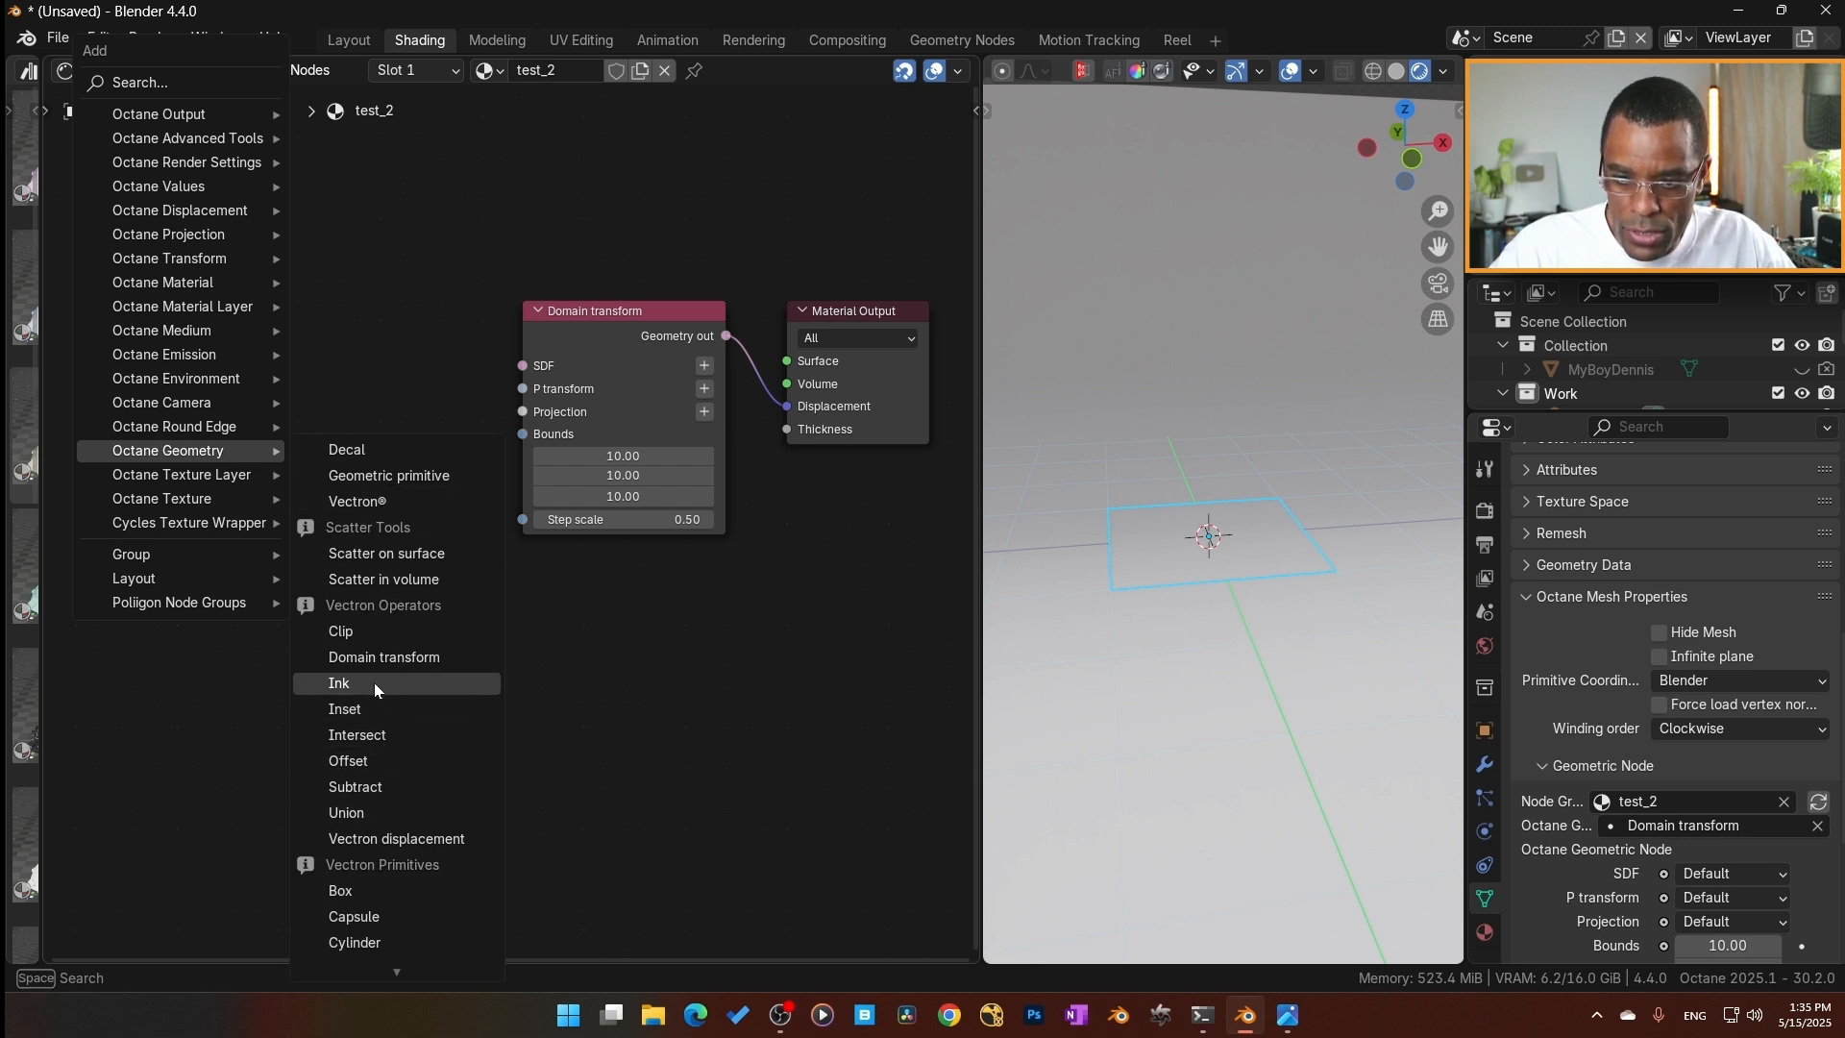
click(378, 809)
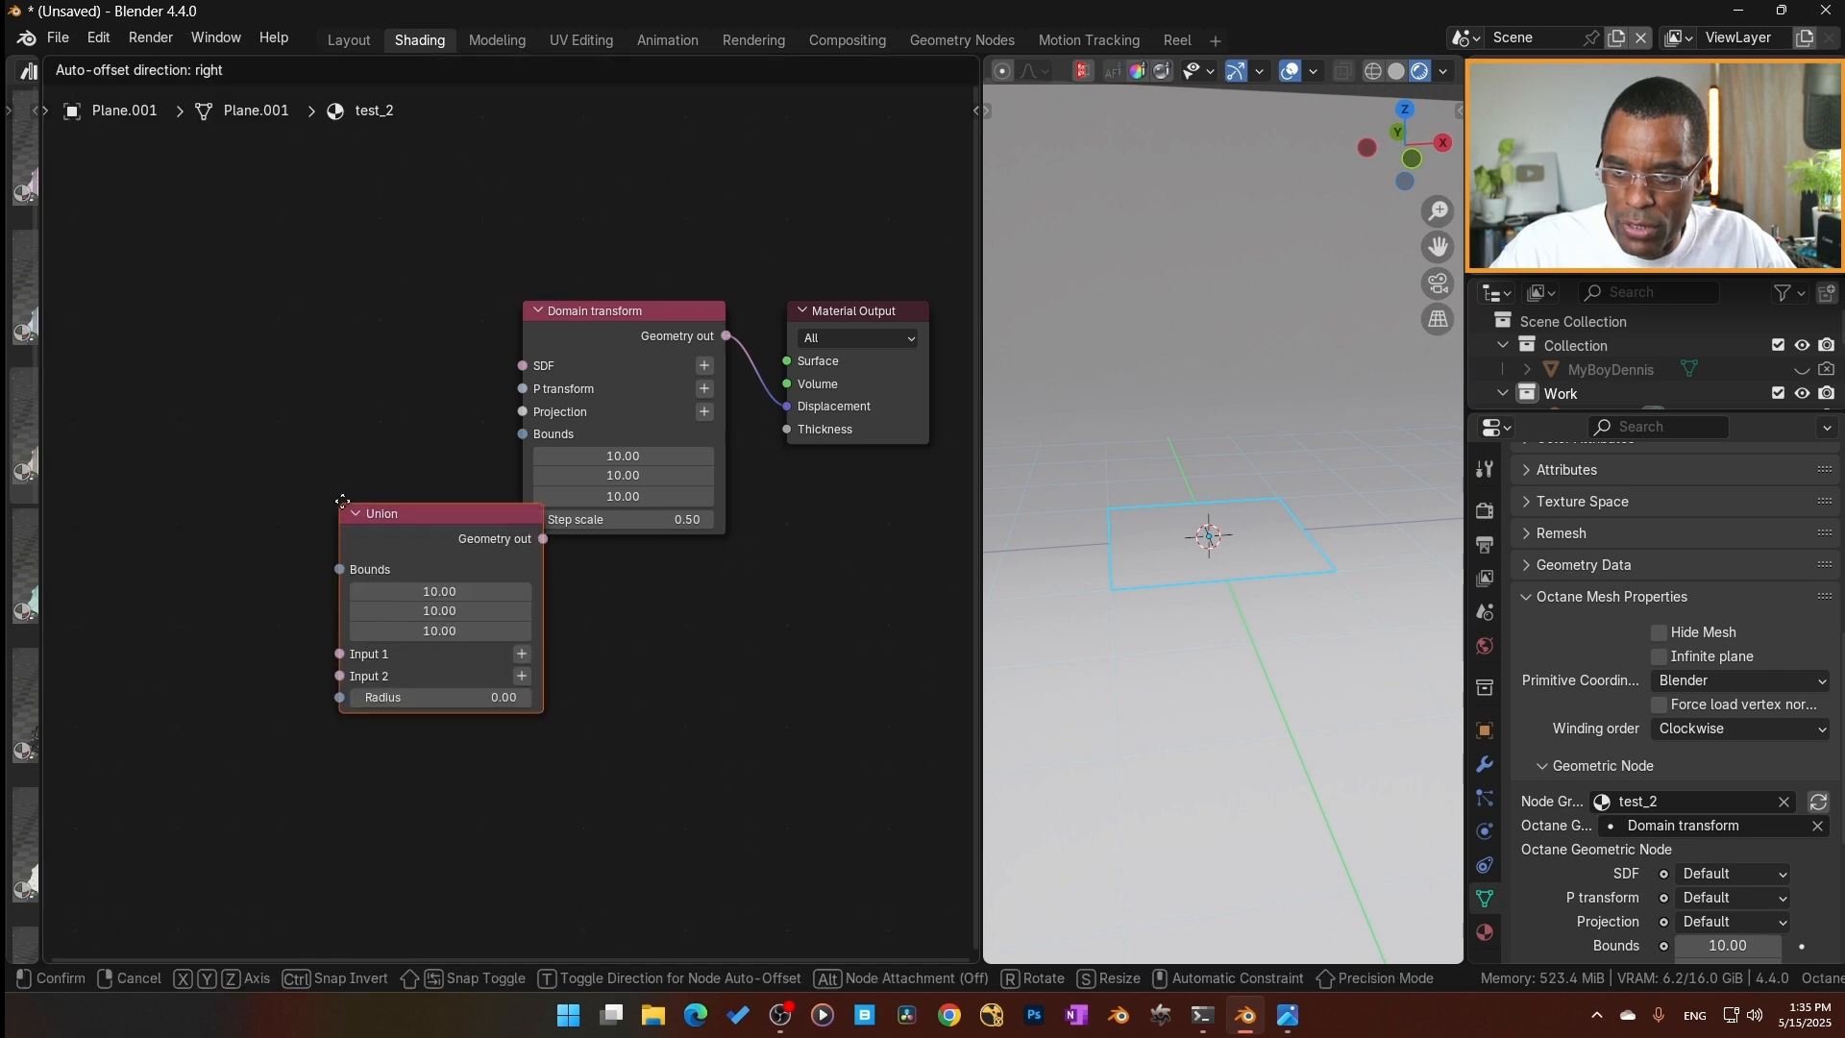
click(442, 335)
drag(442, 335, 522, 365)
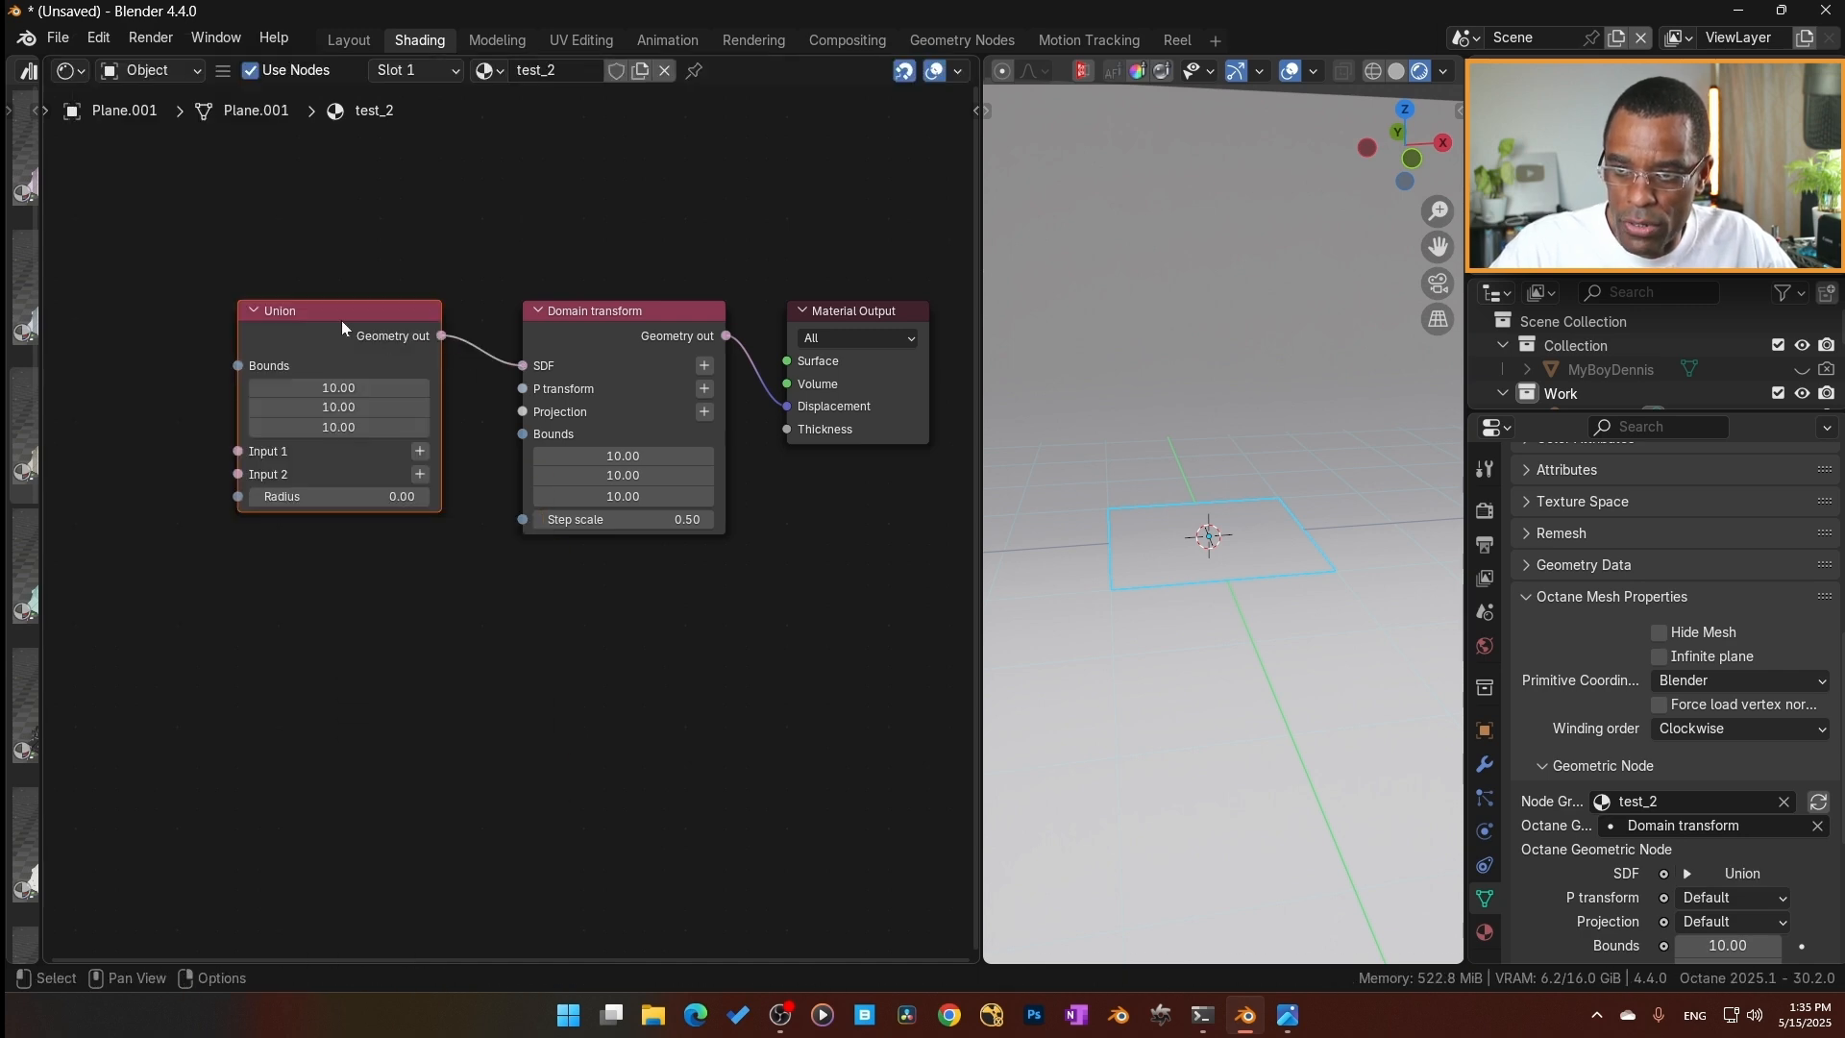
drag(344, 325, 378, 337)
Add Vectron Box and Sphere primitive nodes ahead of the Union node, with the Sphere below the Box.
middle_drag(355, 635, 525, 625)
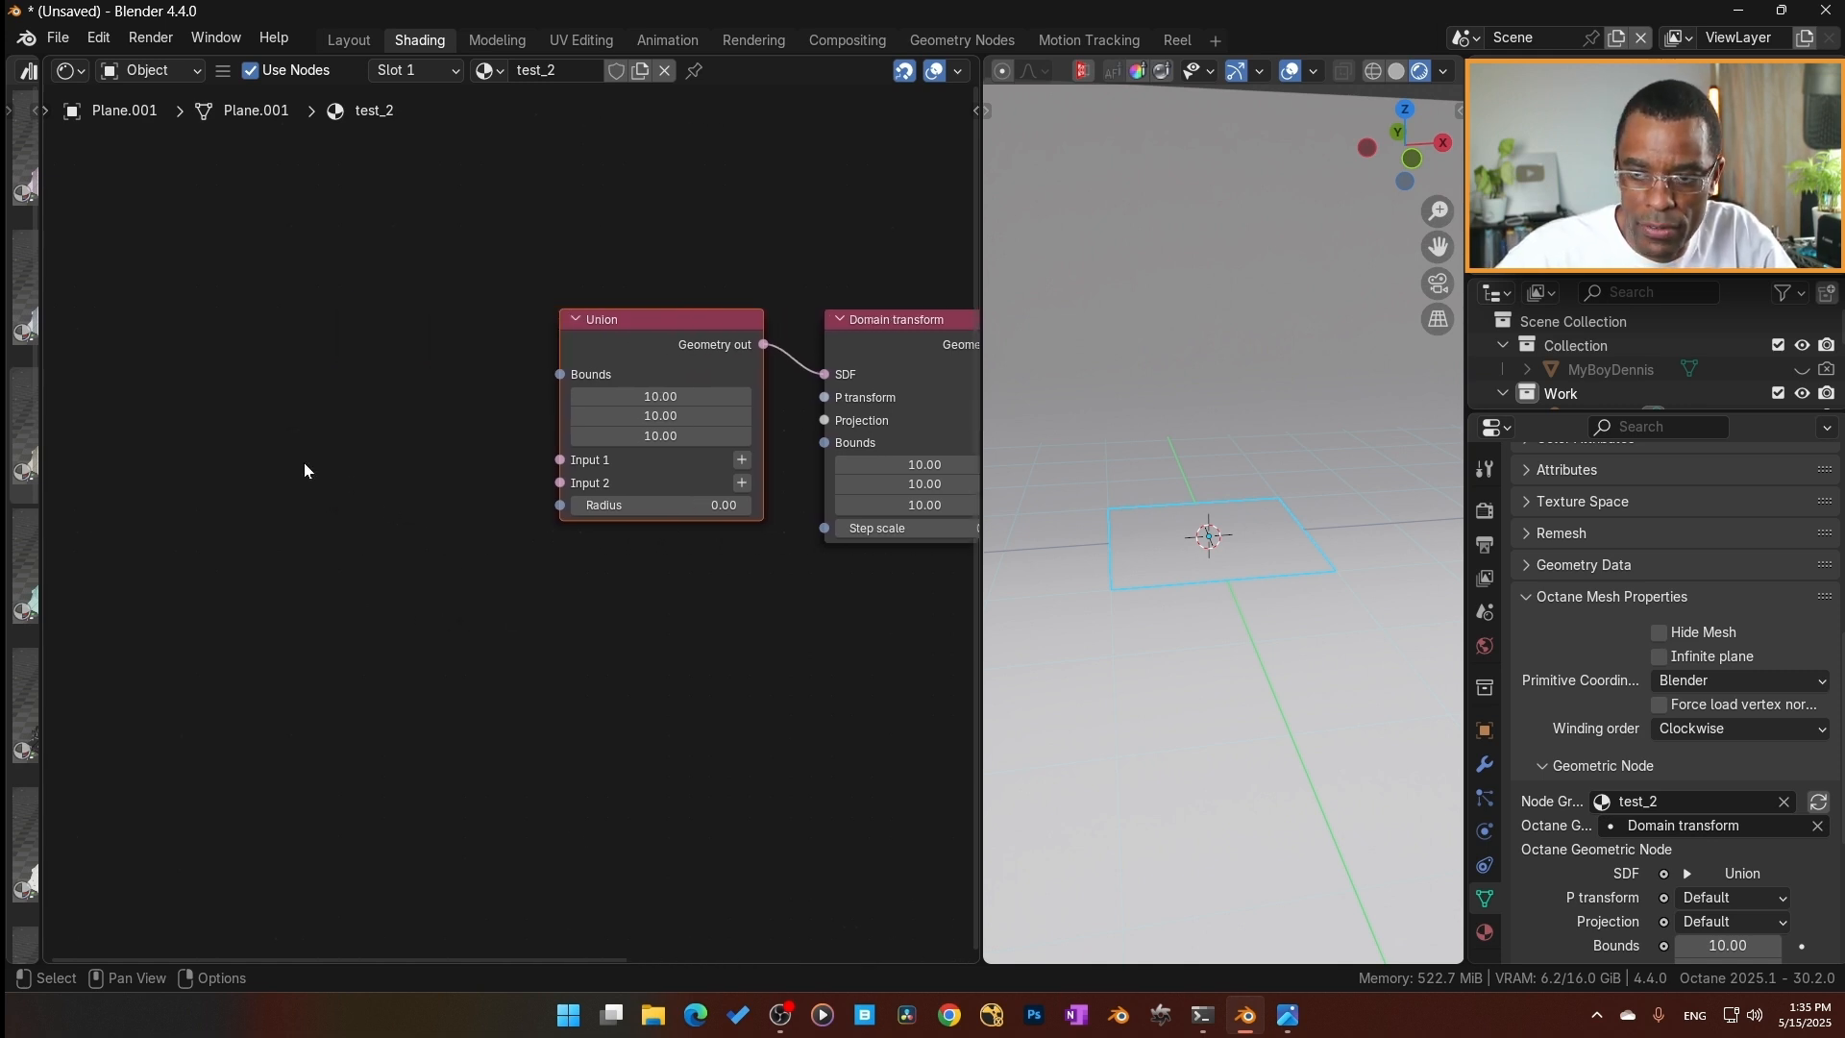
key(shift+a)
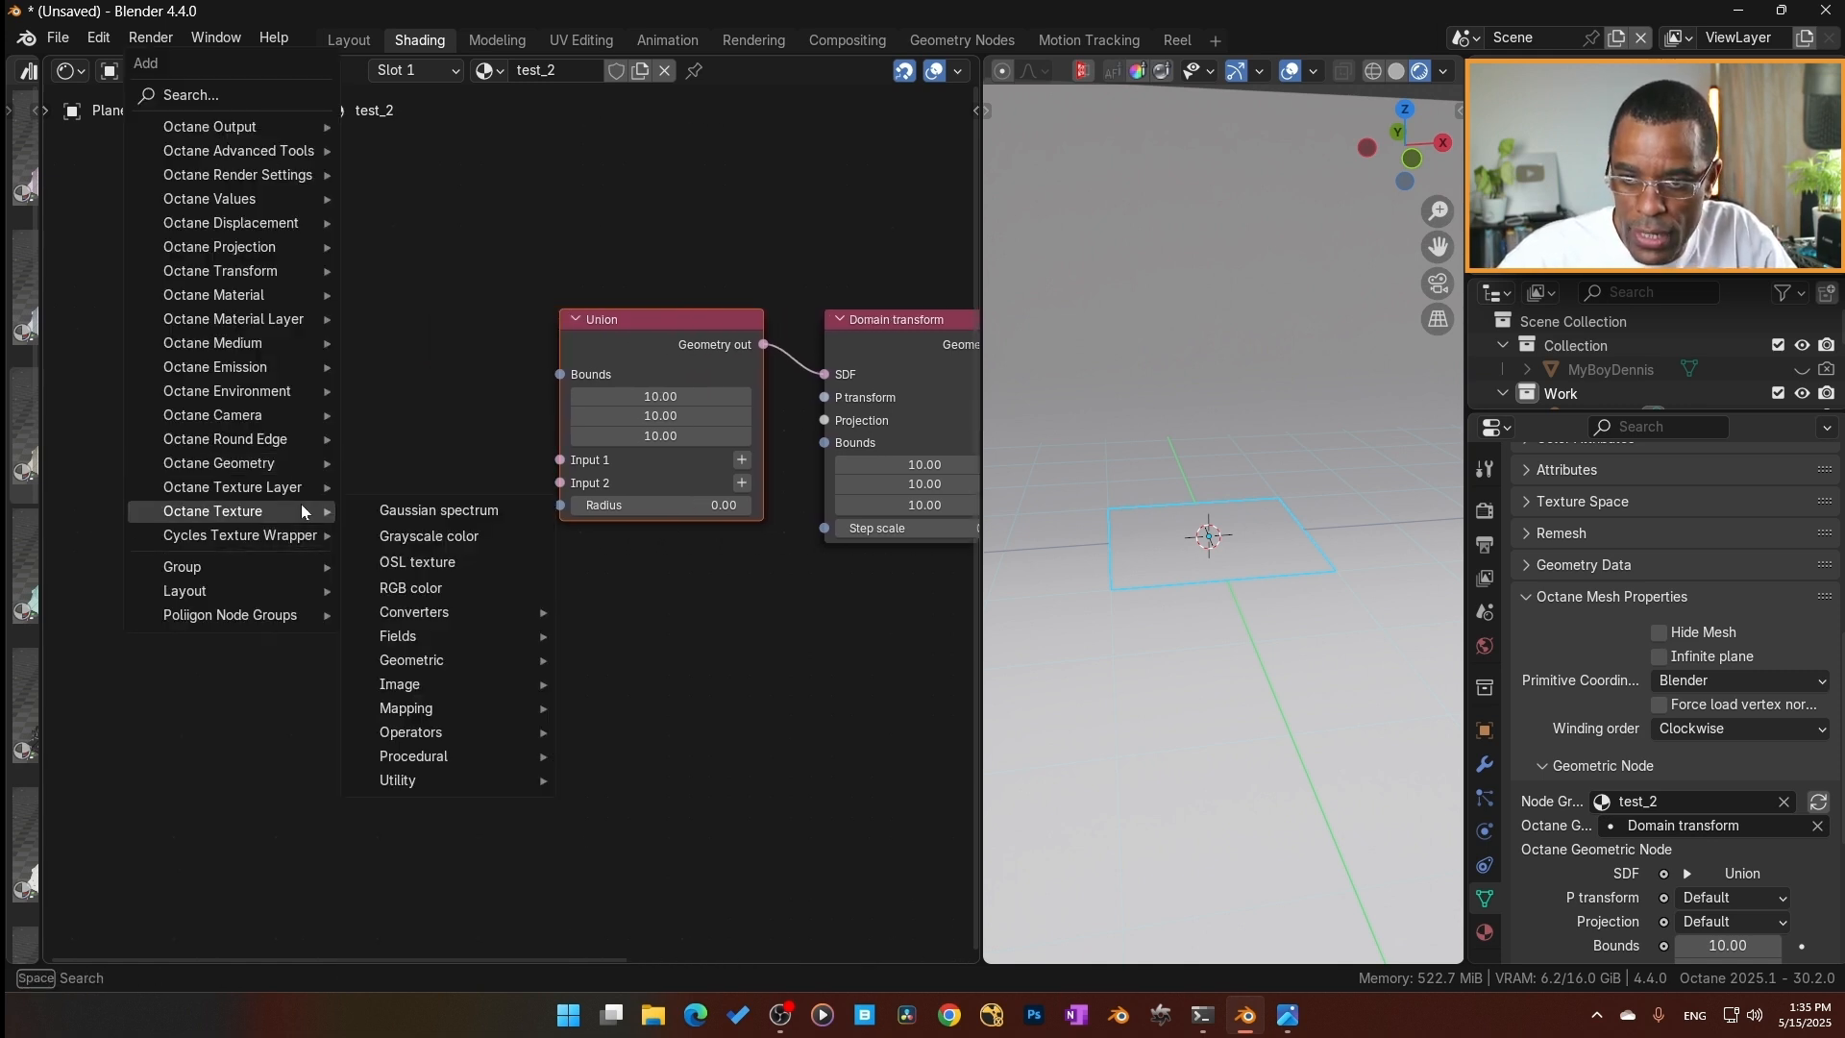
mouse_move(289, 463)
scroll(457, 730, down, 3)
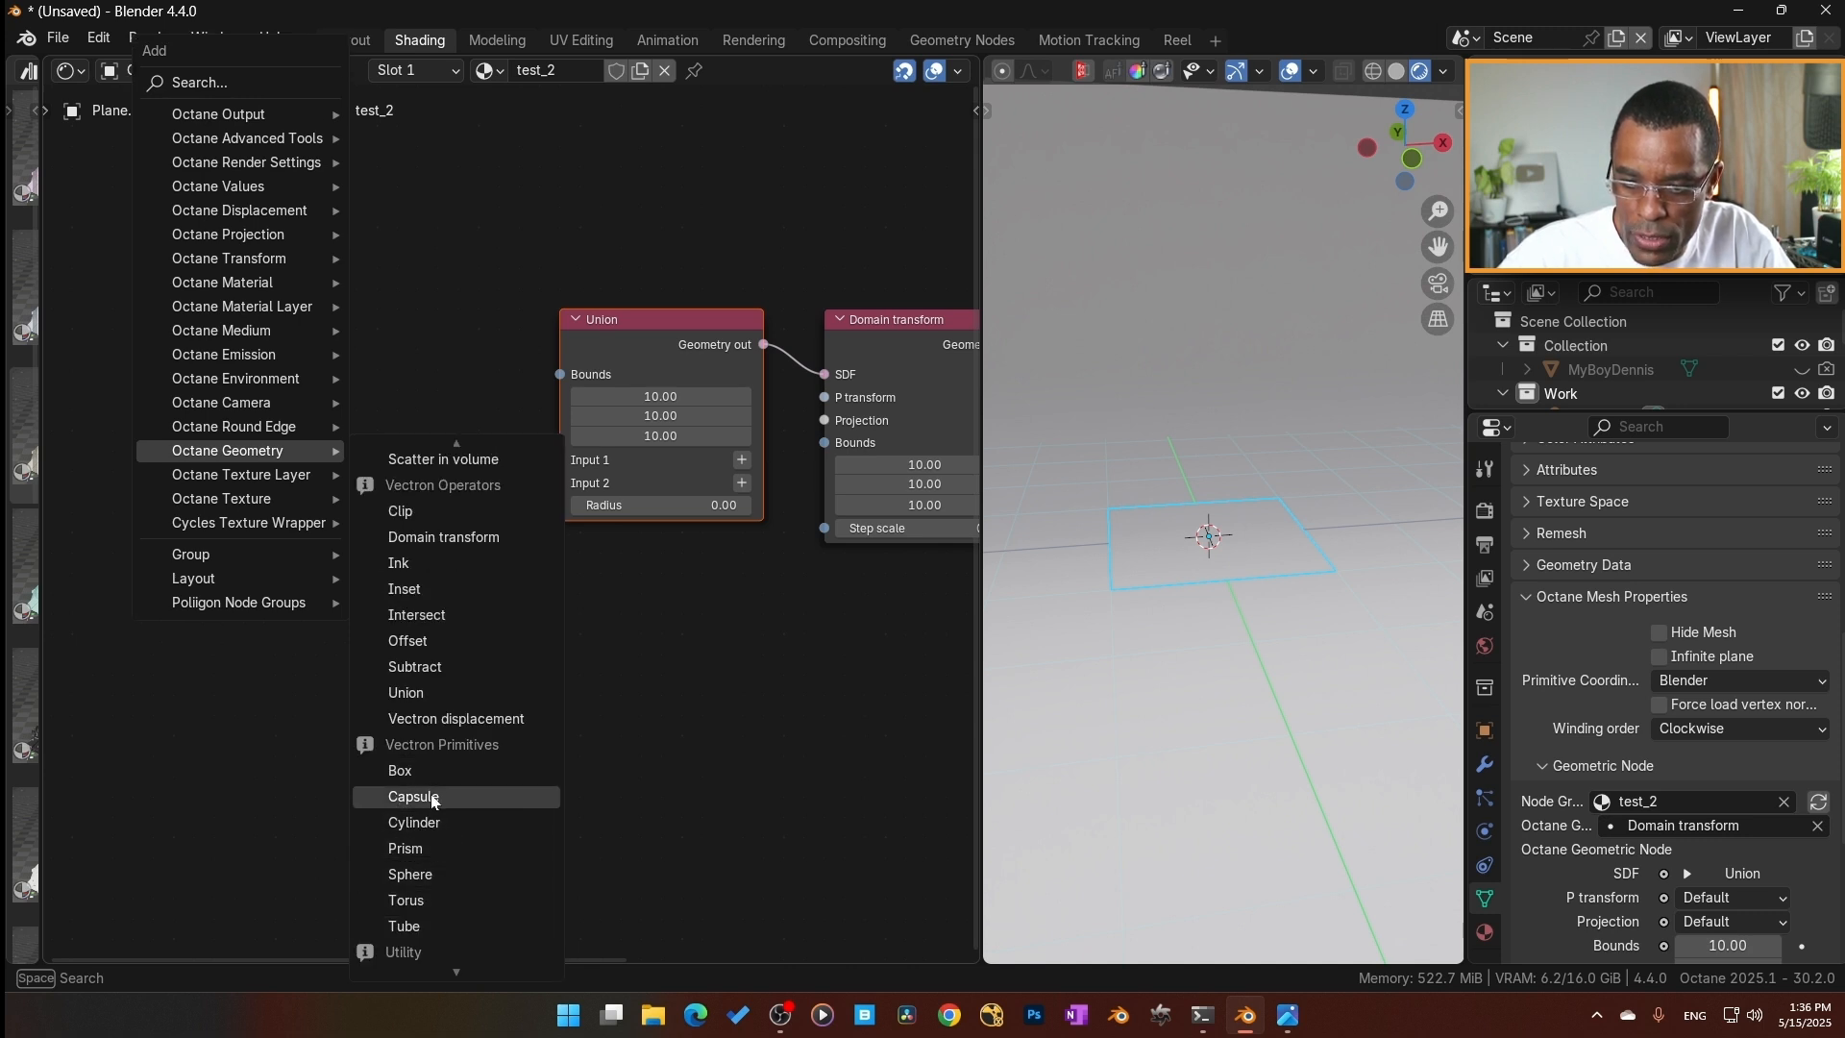
click(440, 771)
click(276, 199)
key(shift+a)
mouse_move(290, 497)
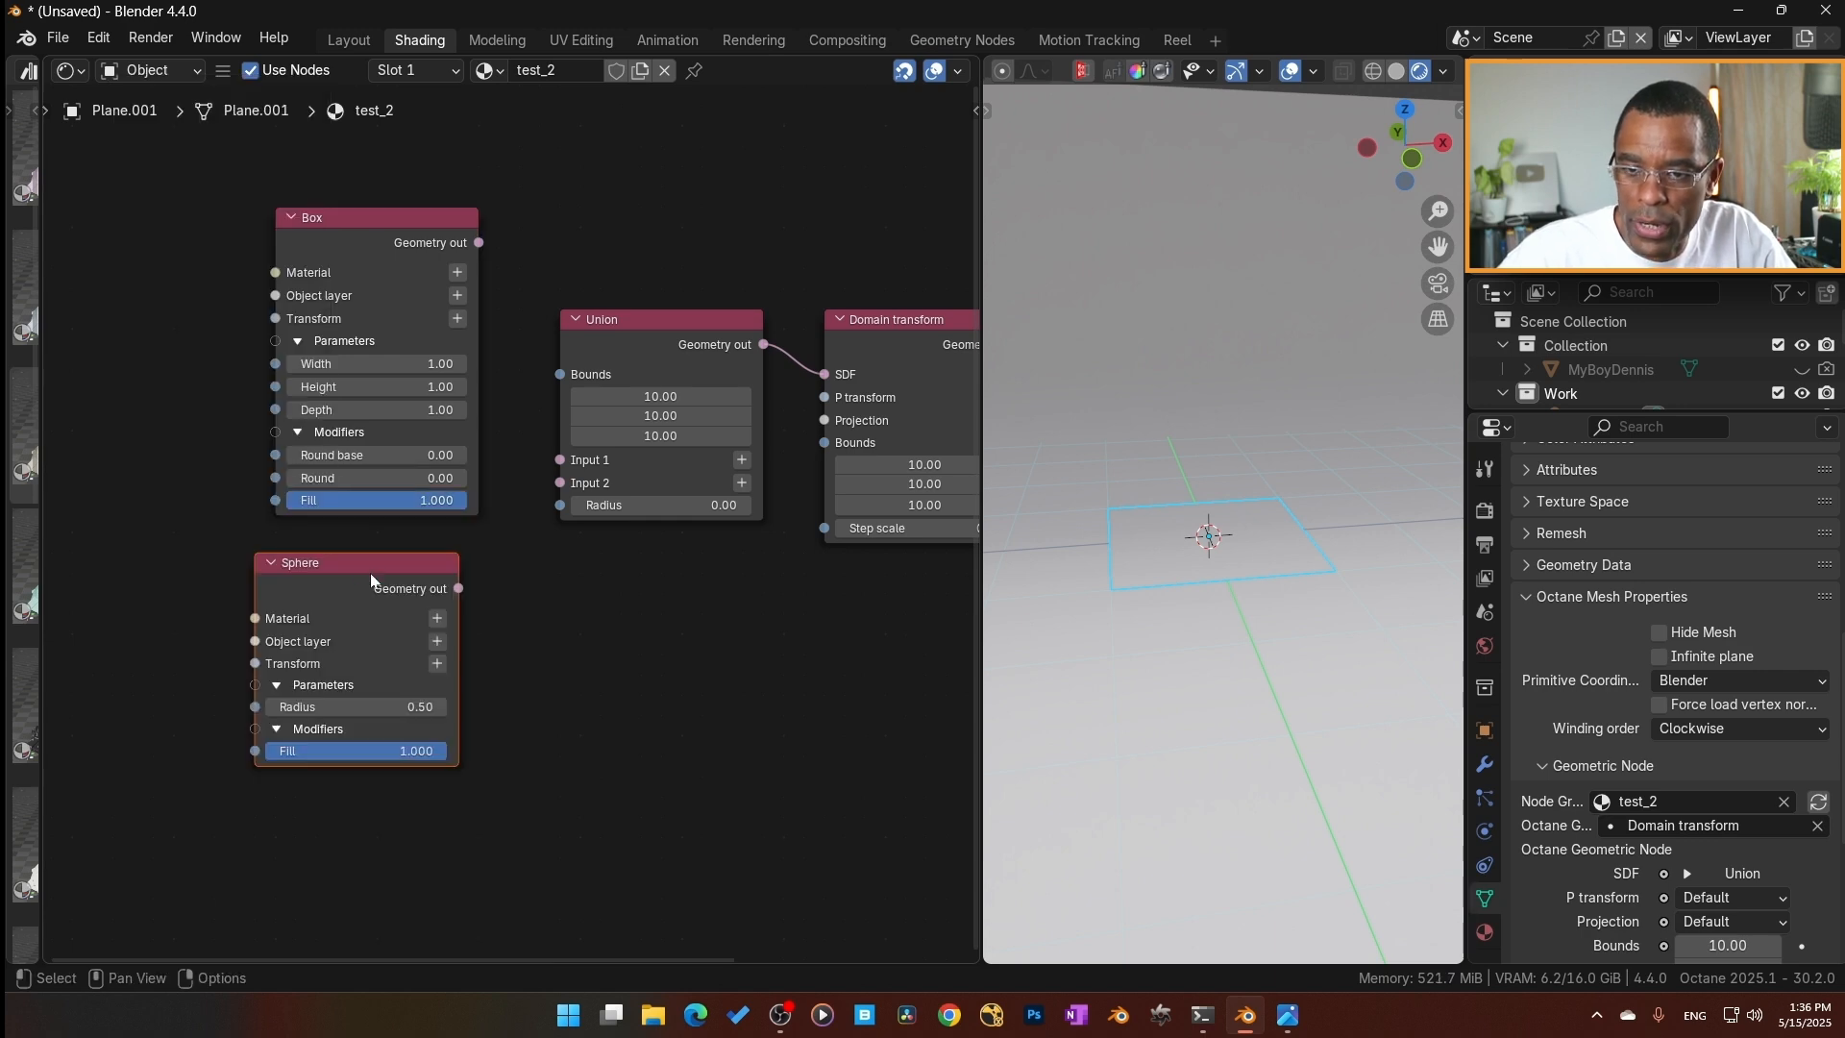
drag(372, 578, 394, 579)
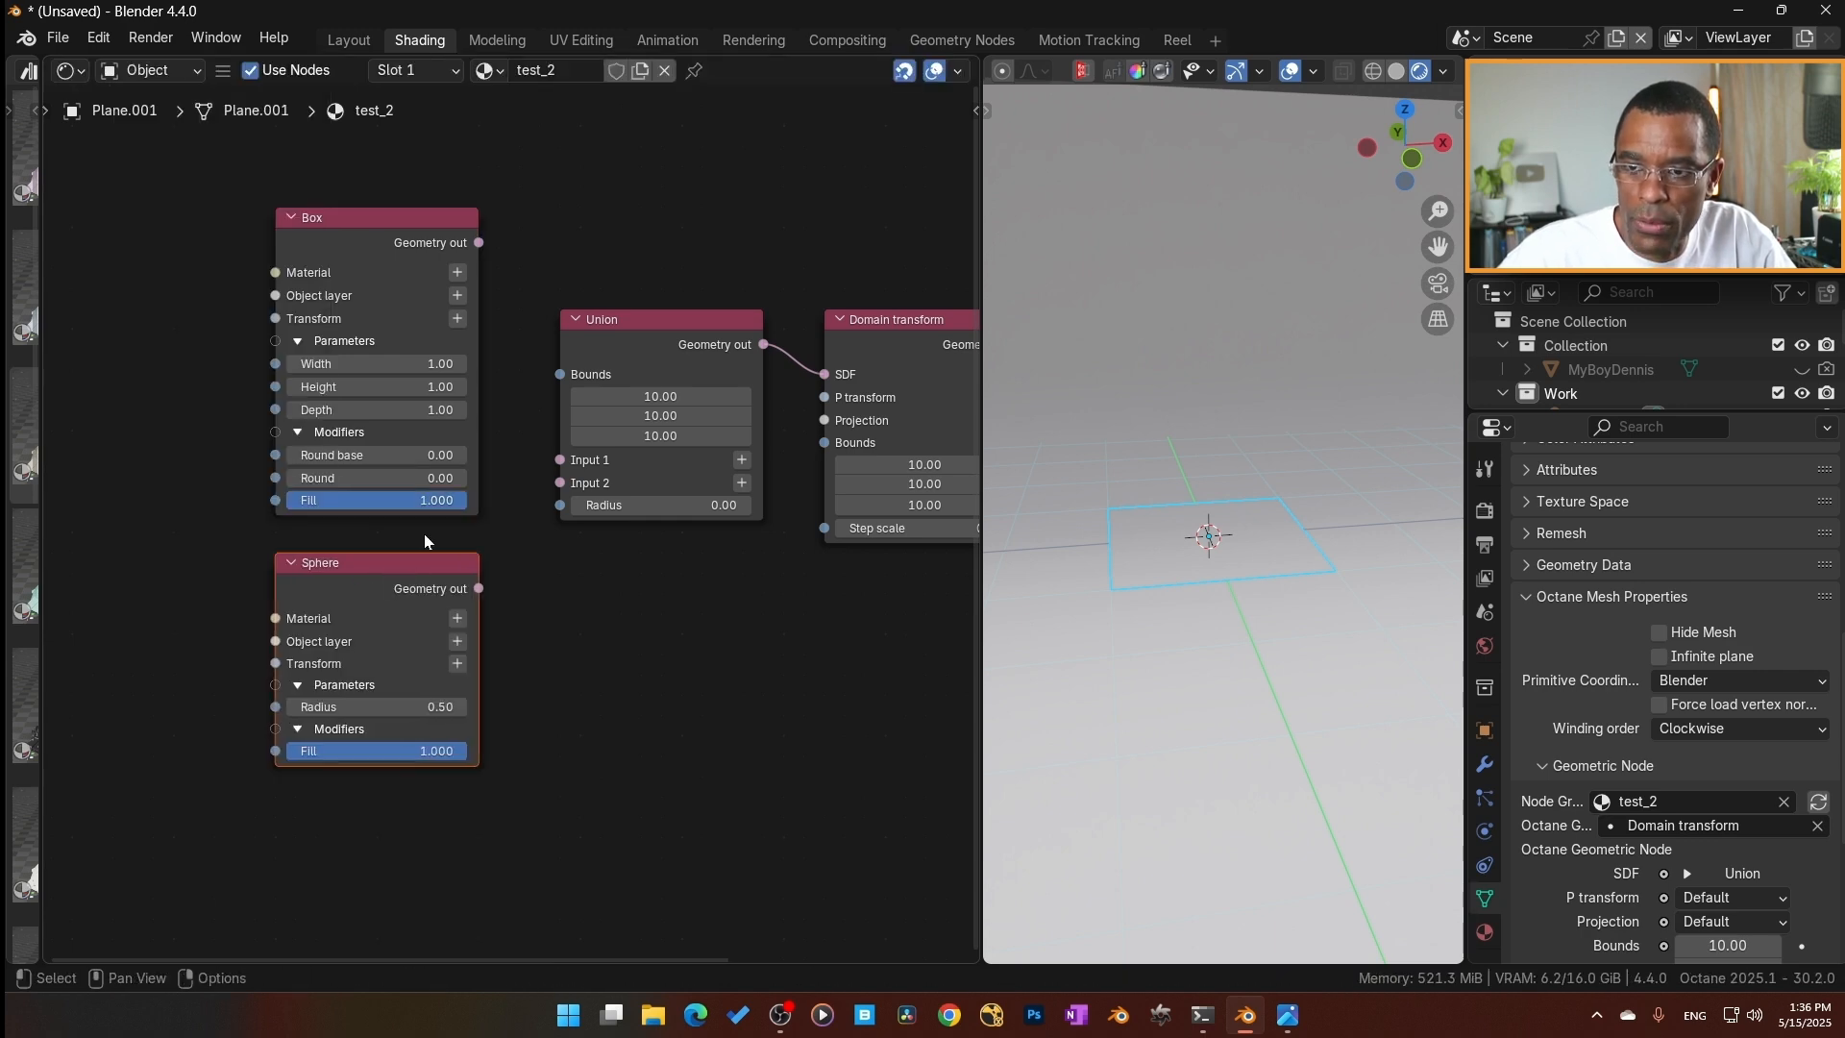
Connect the Box's Geometry out to the Union's Input 1 and the Sphere's Geometry out to Input 2, and enlarge the 3D viewport.
drag(478, 243, 560, 459)
drag(478, 588, 554, 509)
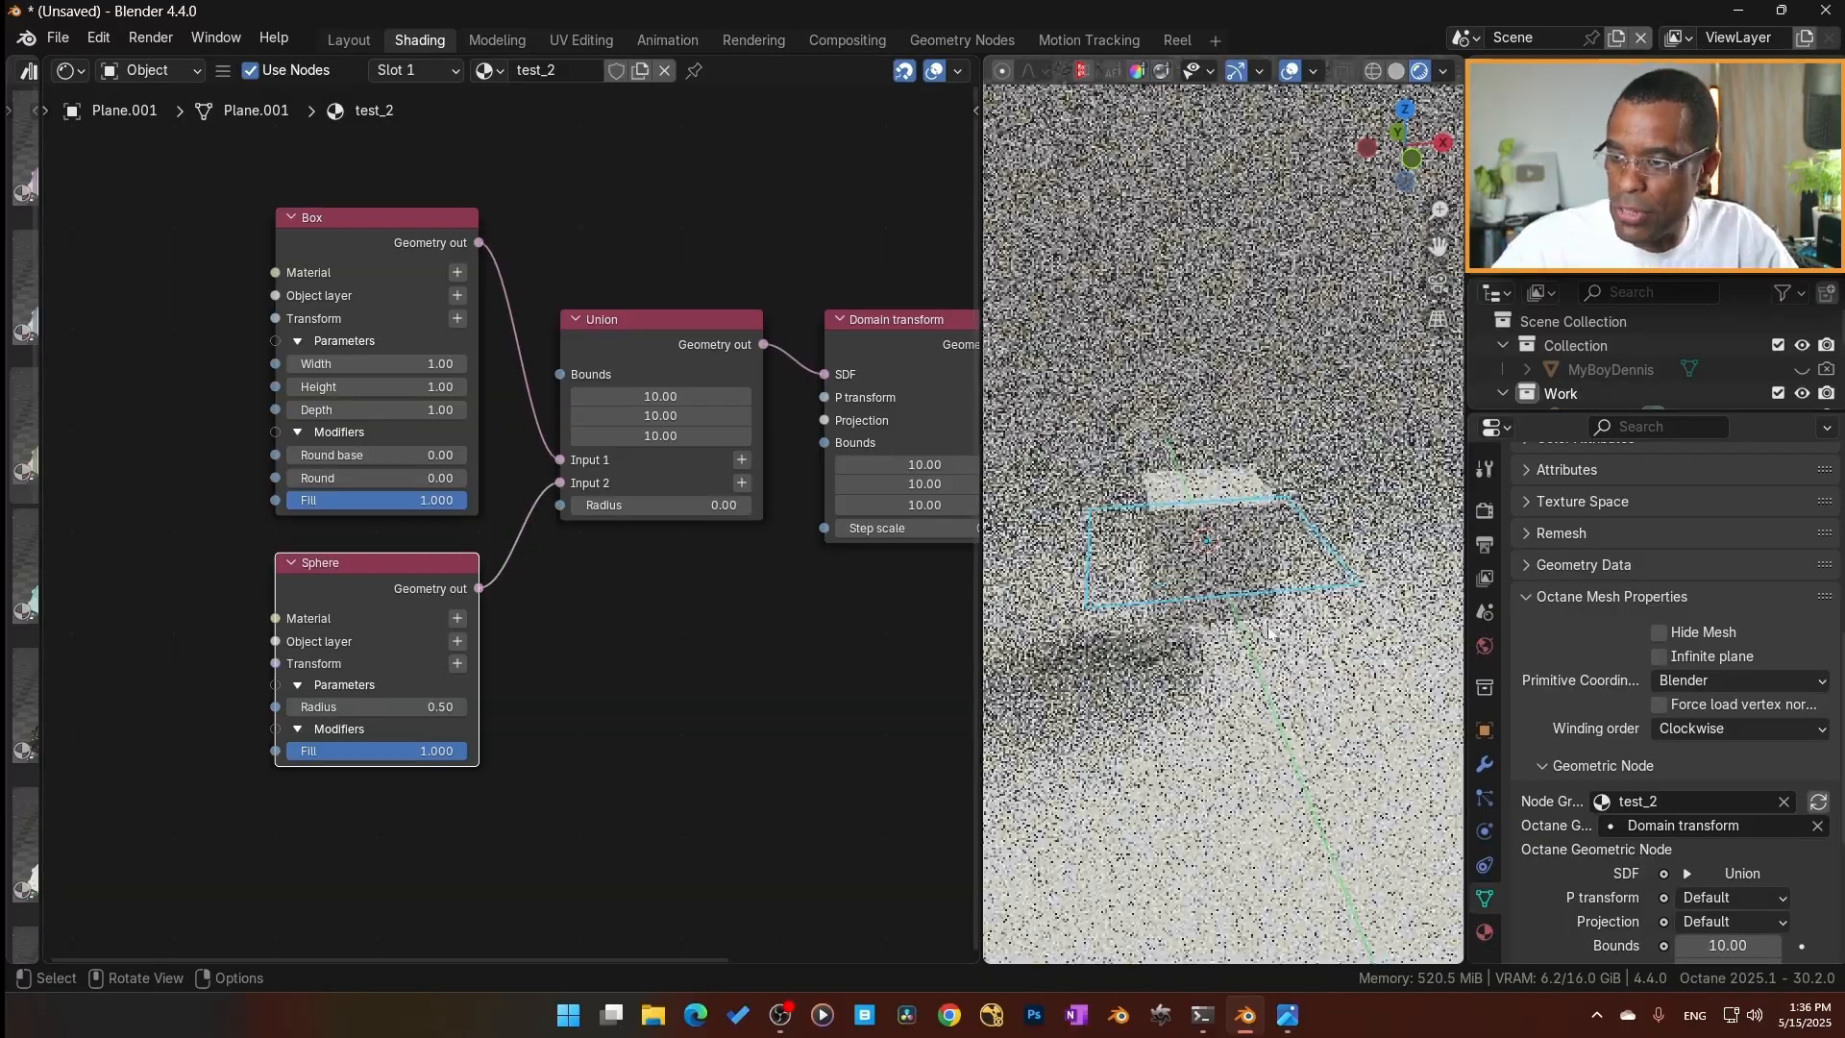
drag(981, 567, 763, 561)
middle_drag(1033, 611, 991, 465)
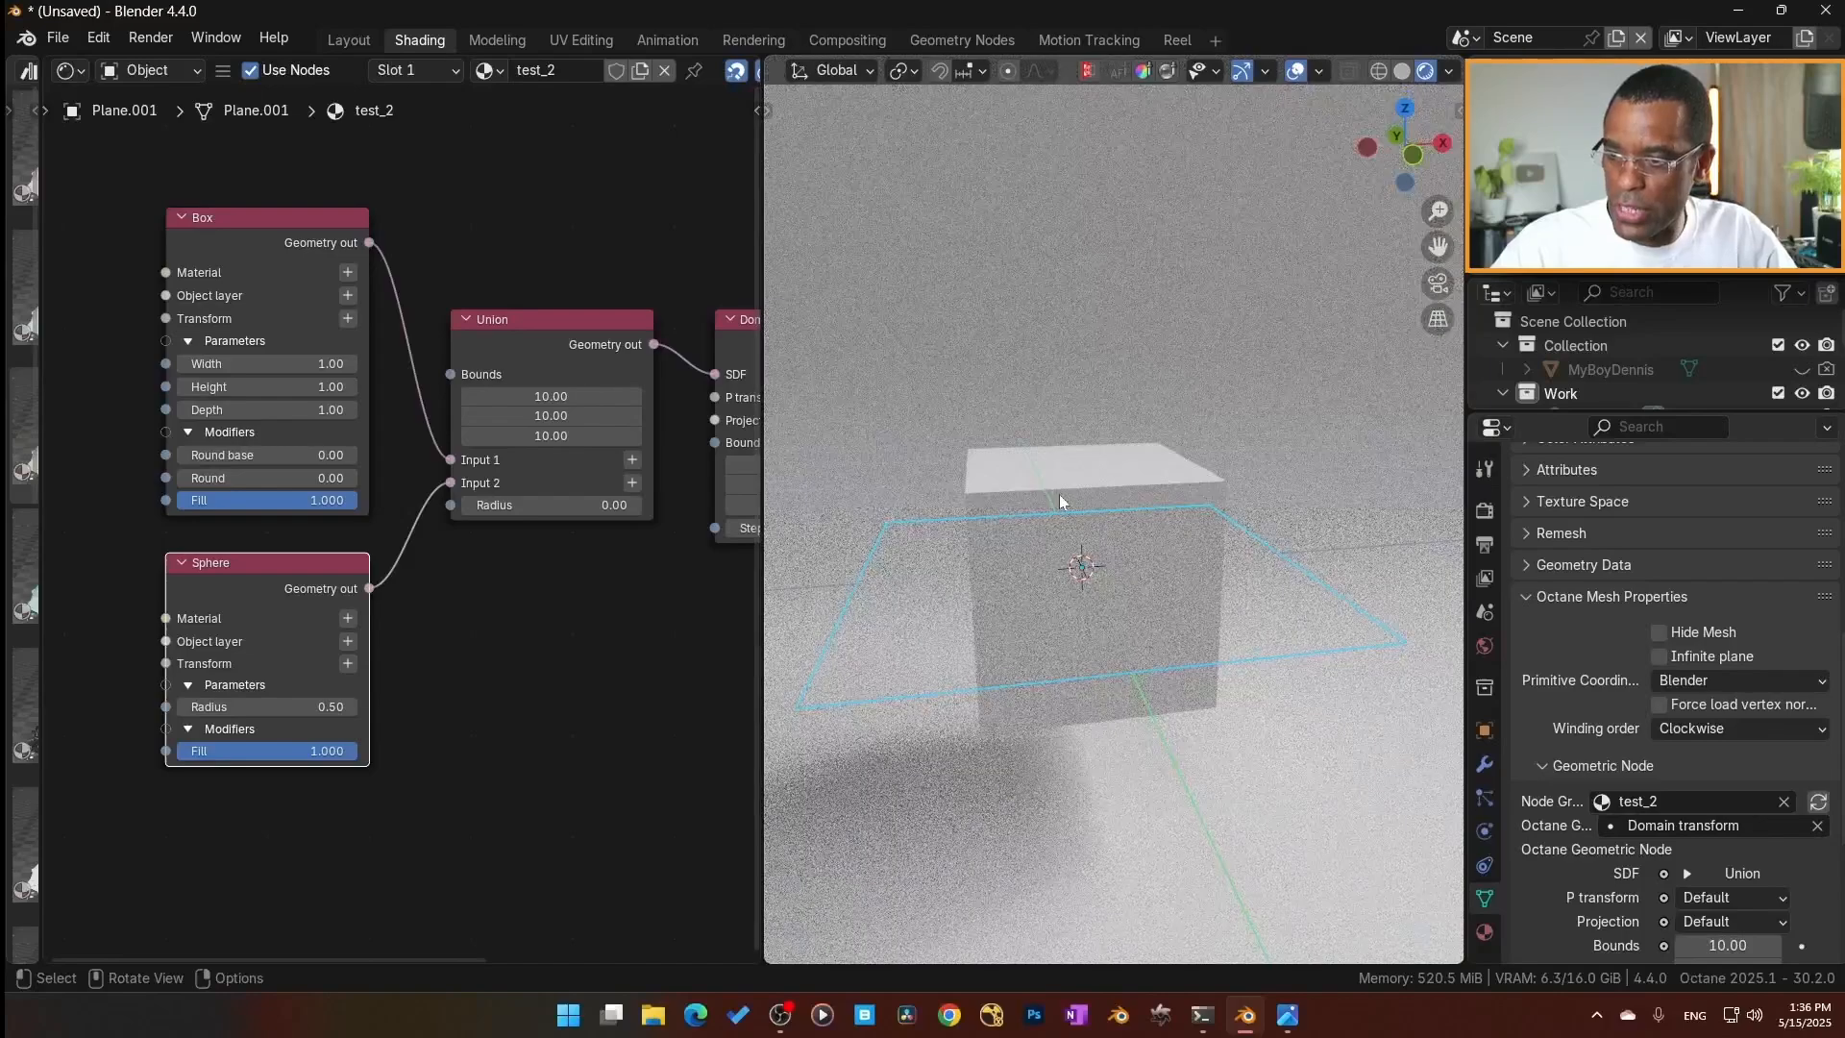
Try a different radius on the Sphere node and set it back to 0.5.
click(234, 549)
click(232, 564)
mouse_move(253, 704)
mouse_down()
mouse_move(344, 704)
mouse_move(270, 701)
mouse_up()
click(270, 705)
text(0.5)
key(Return)
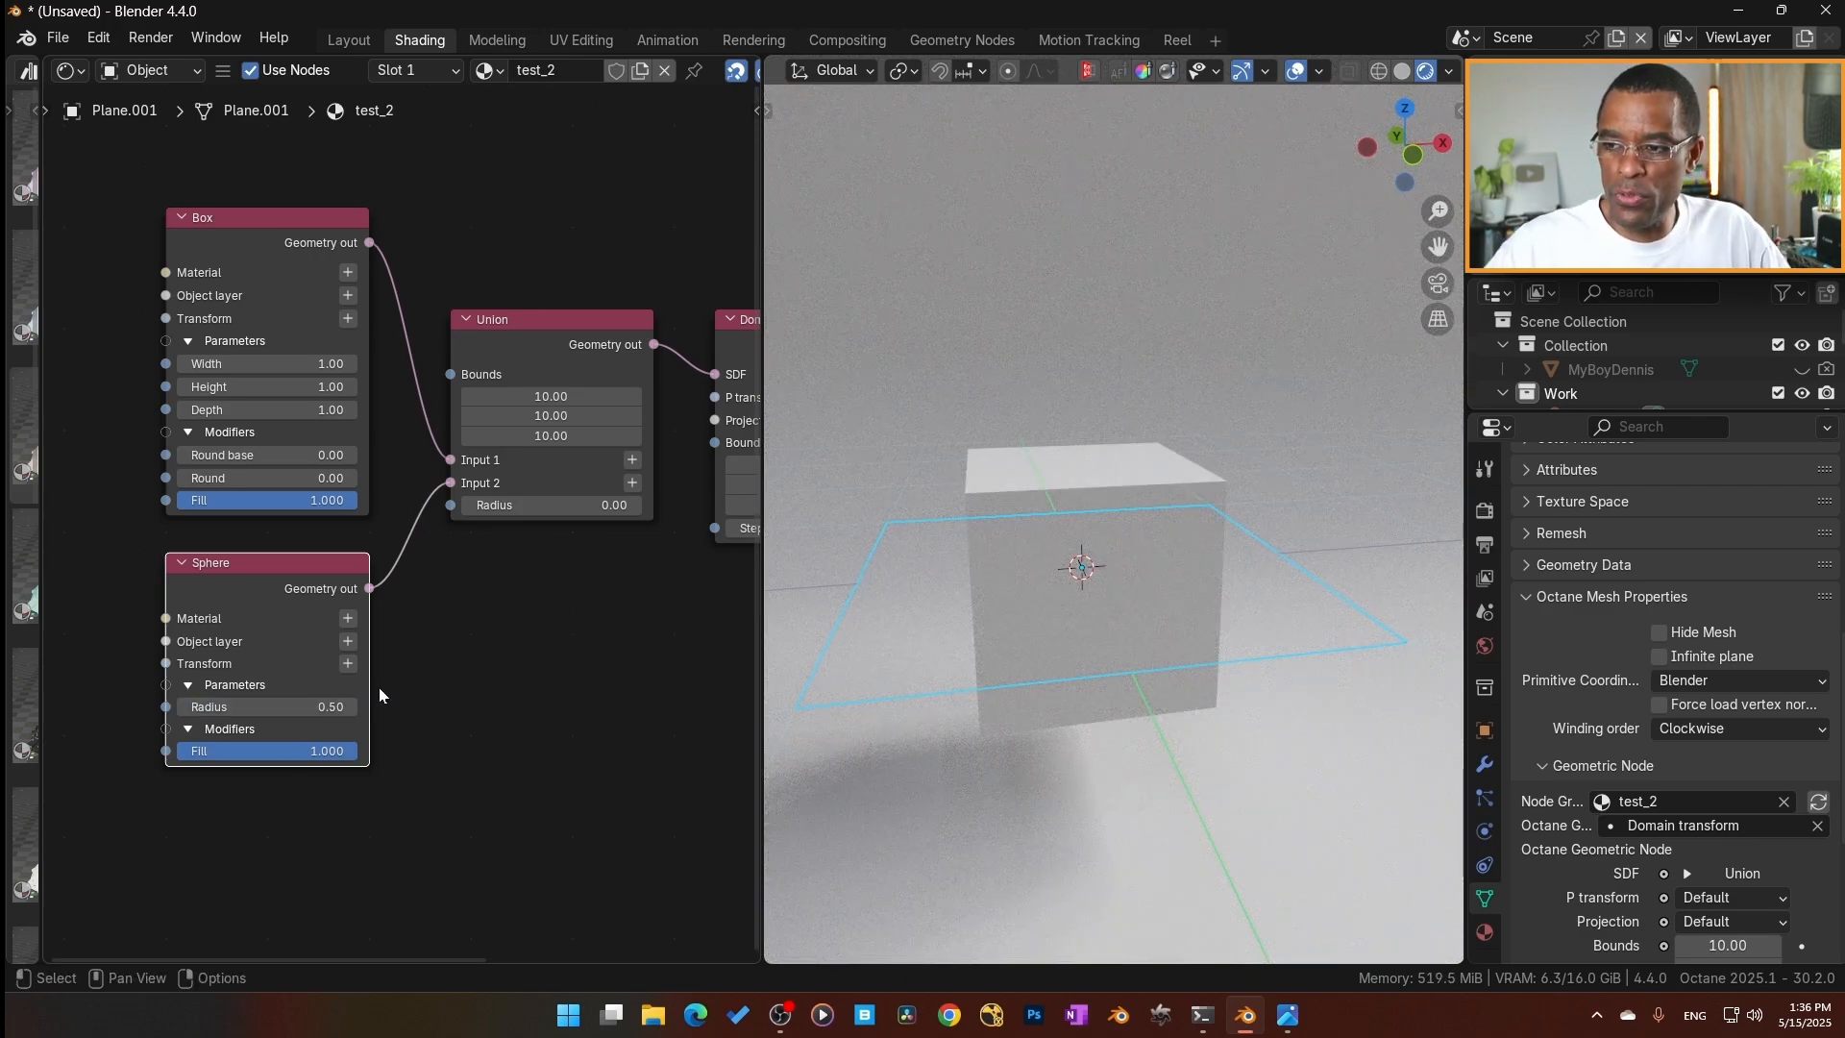
Inspect the plane in solid shading and return the 3D viewport to rendered shading.
click(1046, 485)
click(1120, 600)
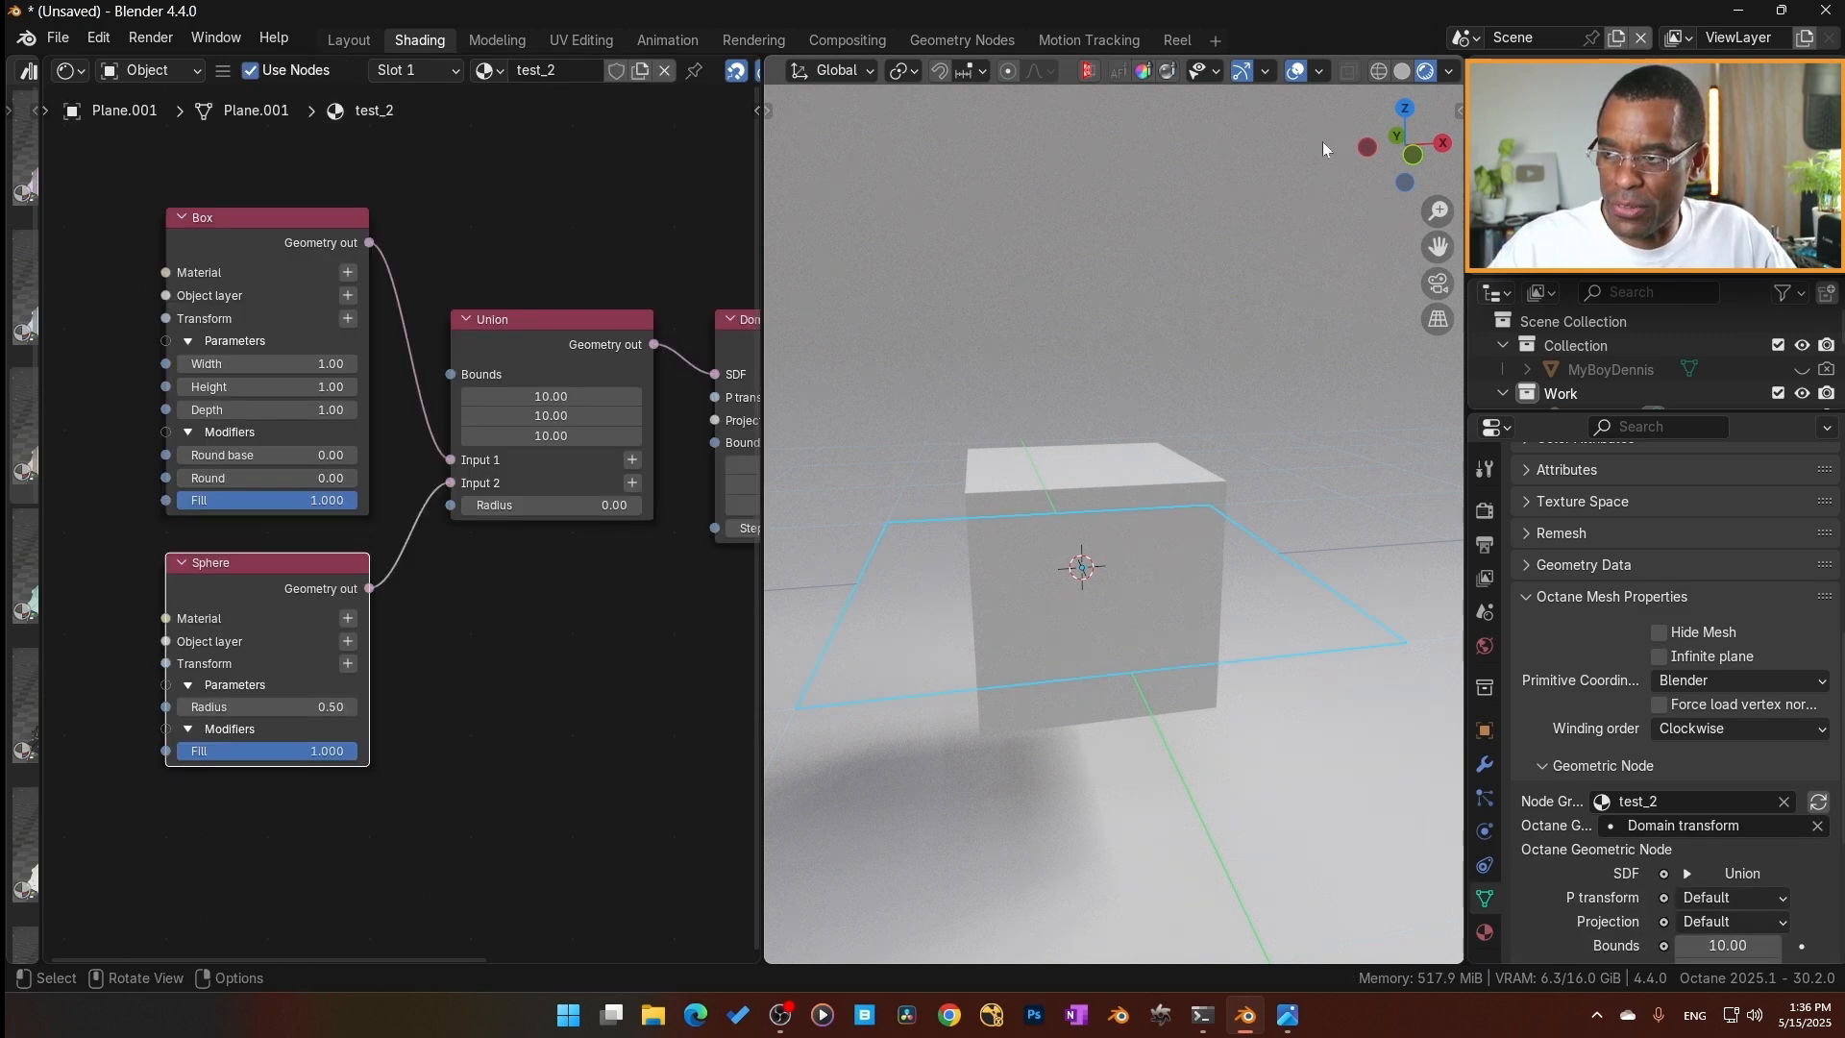
click(1401, 71)
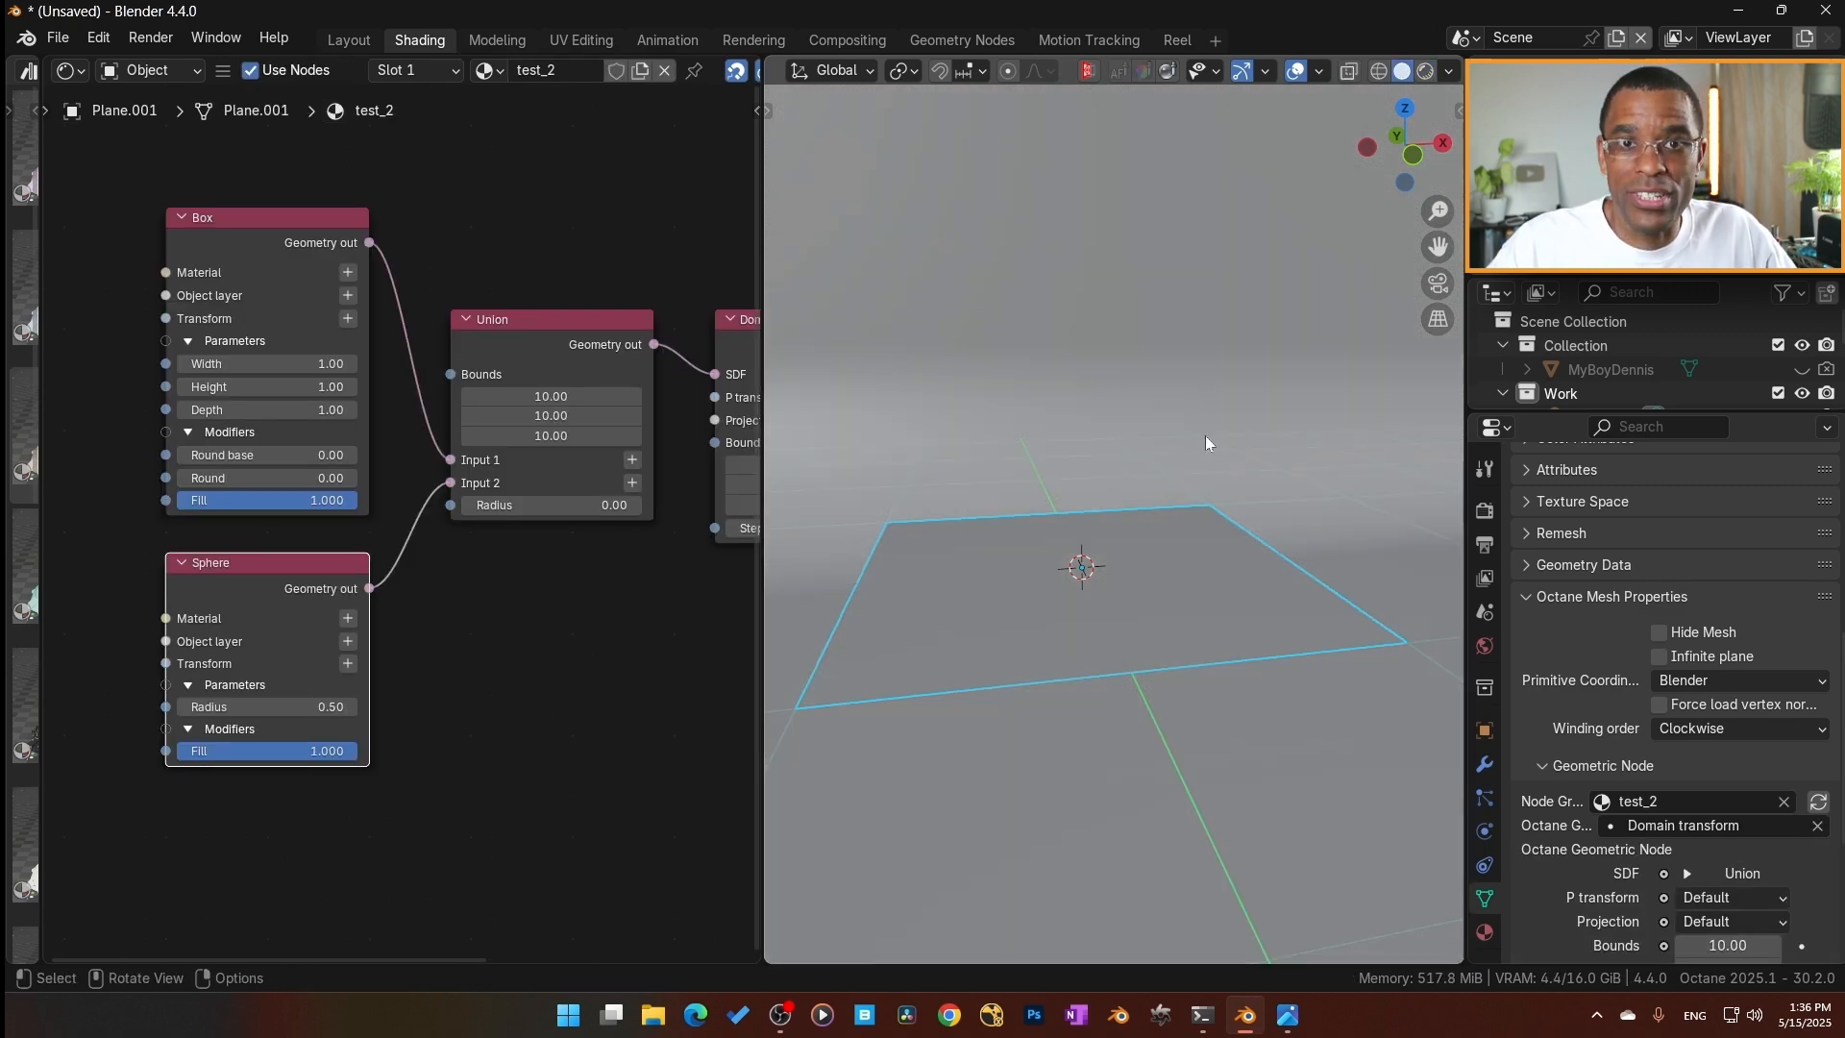
click(1420, 81)
Try offsetting the box by -0.36 in X with a 3D transformation node on its Transform input, and delete that node.
scroll(447, 689, down, 1)
scroll(445, 689, down, 2)
middle_drag(410, 627, 512, 704)
scroll(465, 658, up, 5)
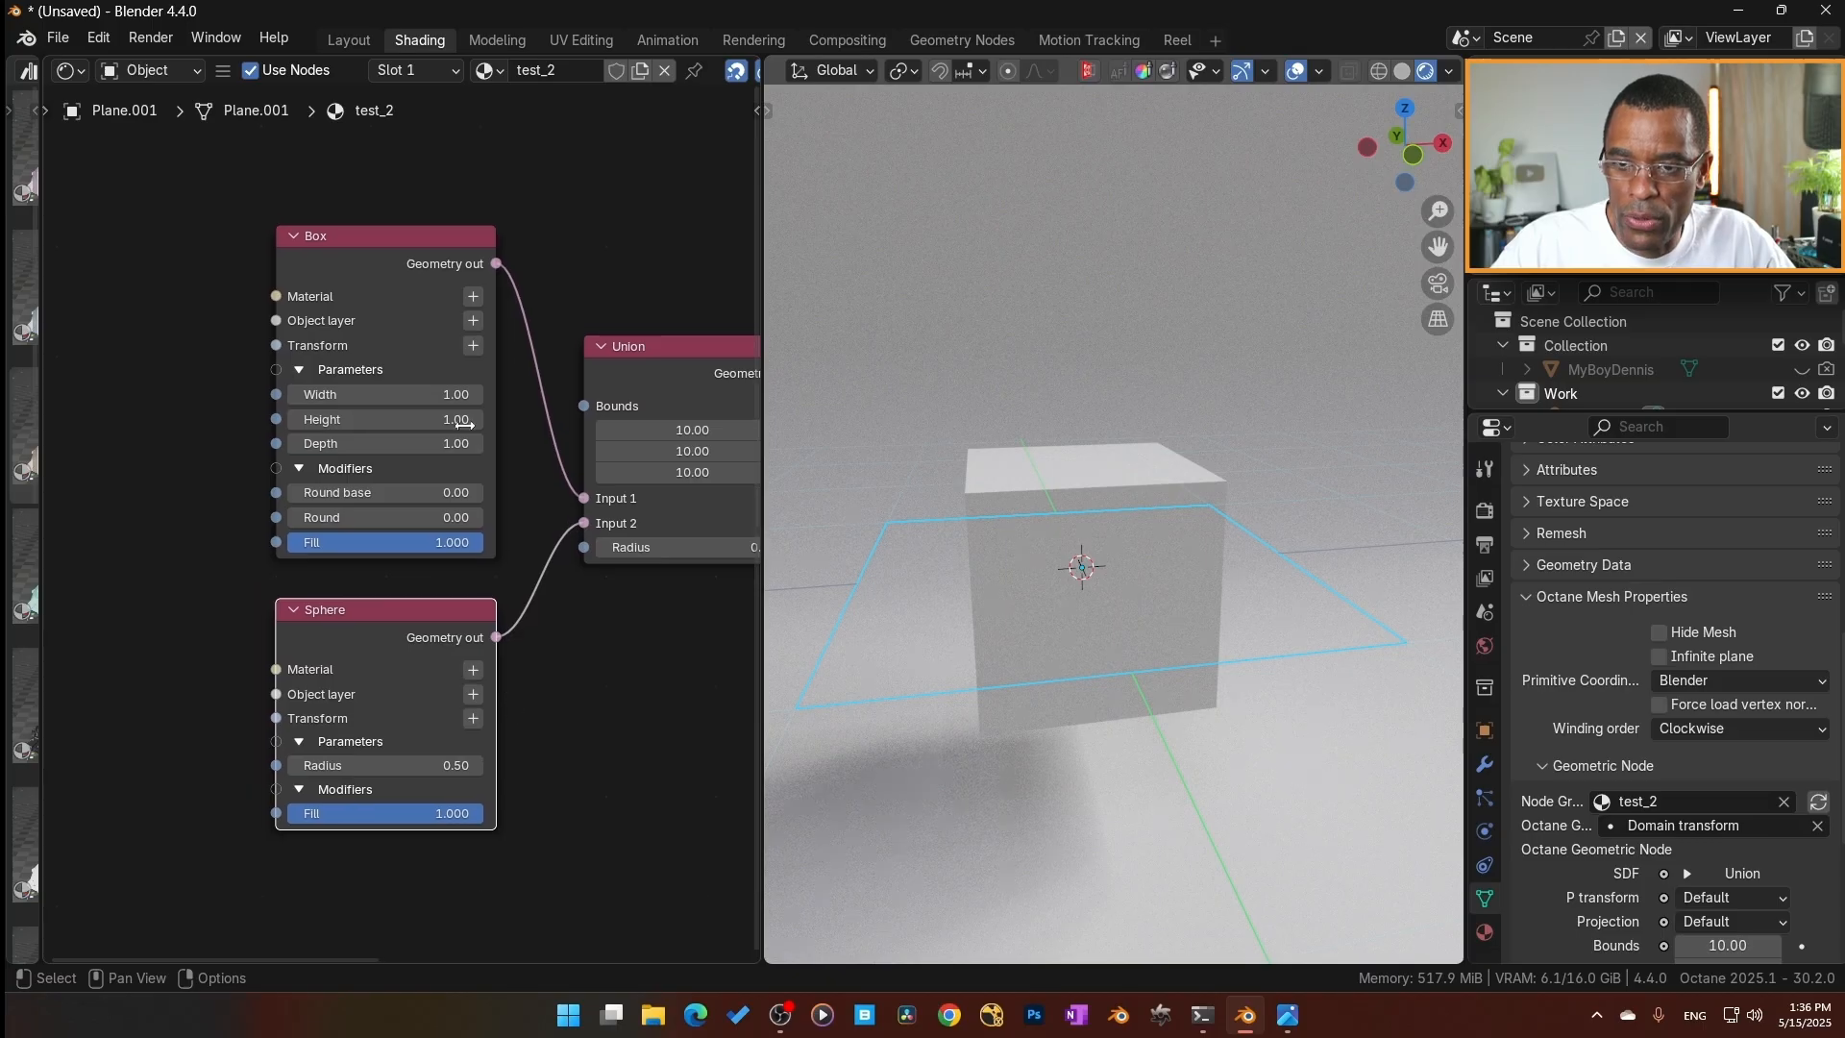
click(471, 345)
middle_drag(106, 578, 326, 563)
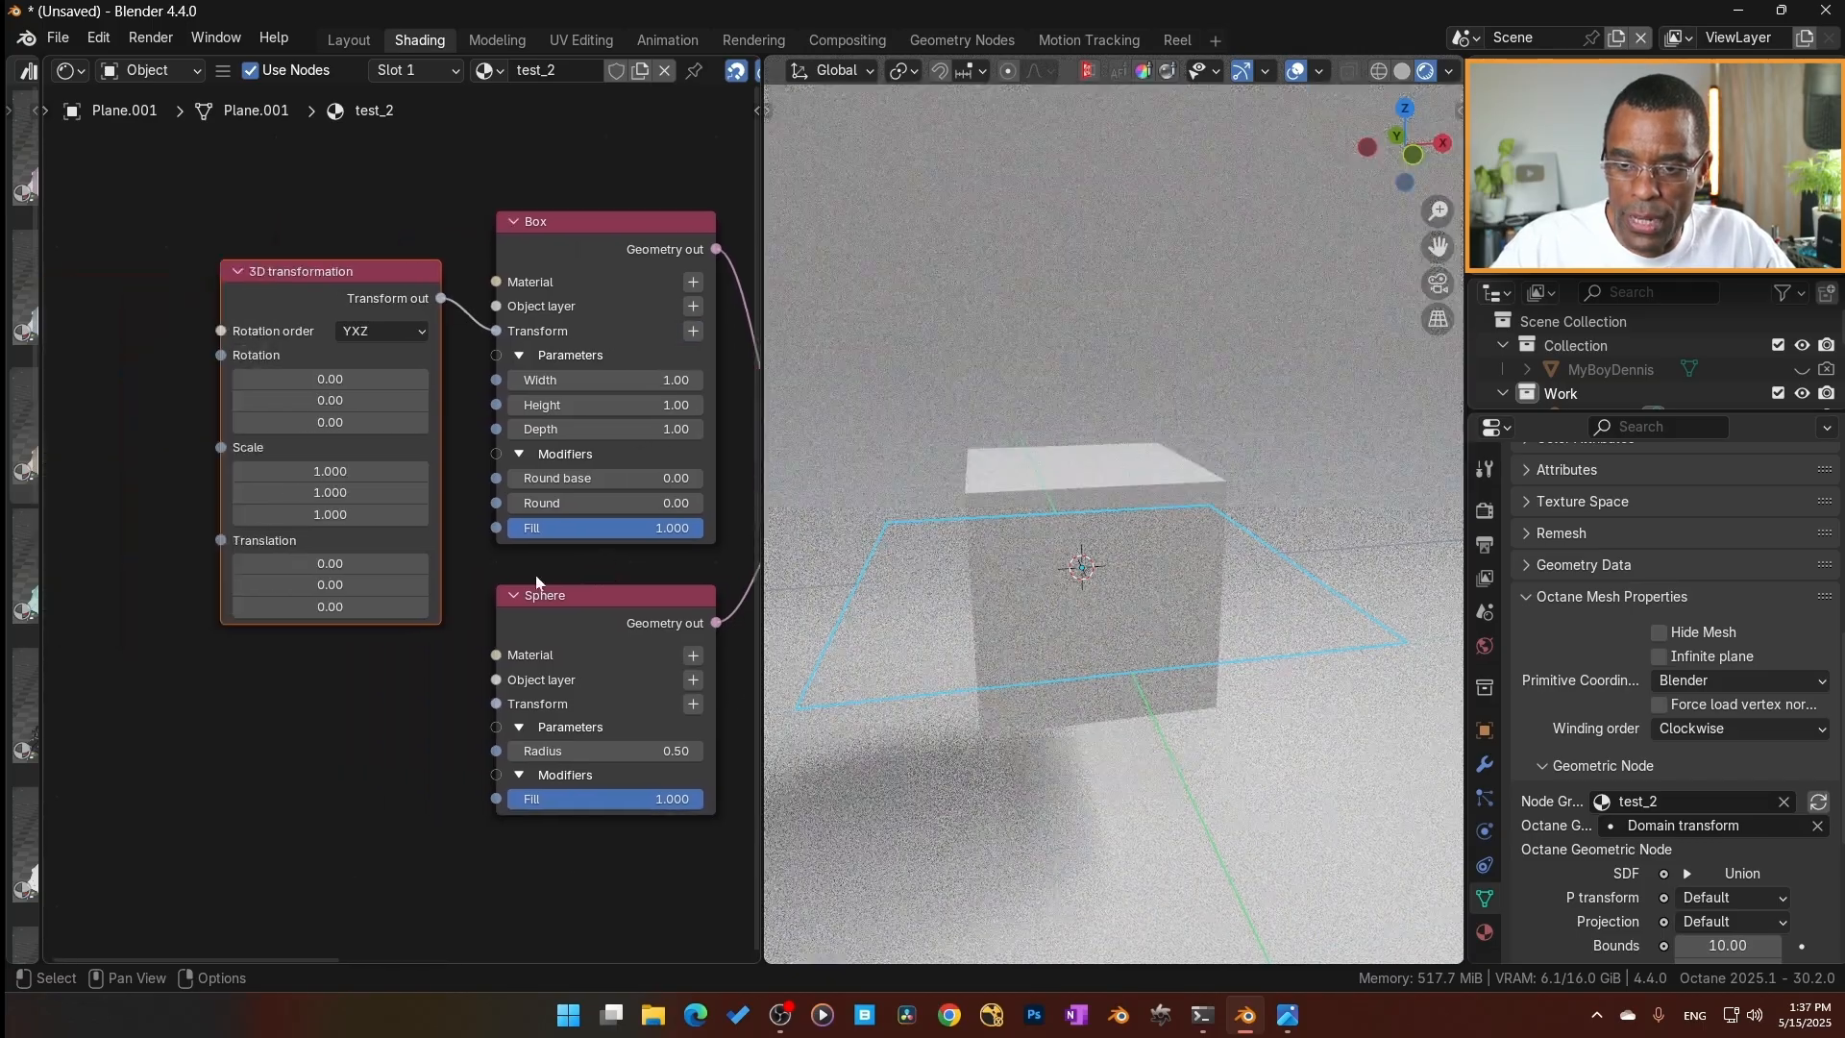
mouse_move(330, 563)
mouse_down()
mouse_move(361, 563)
mouse_move(176, 563)
mouse_move(358, 563)
mouse_up()
click(346, 279)
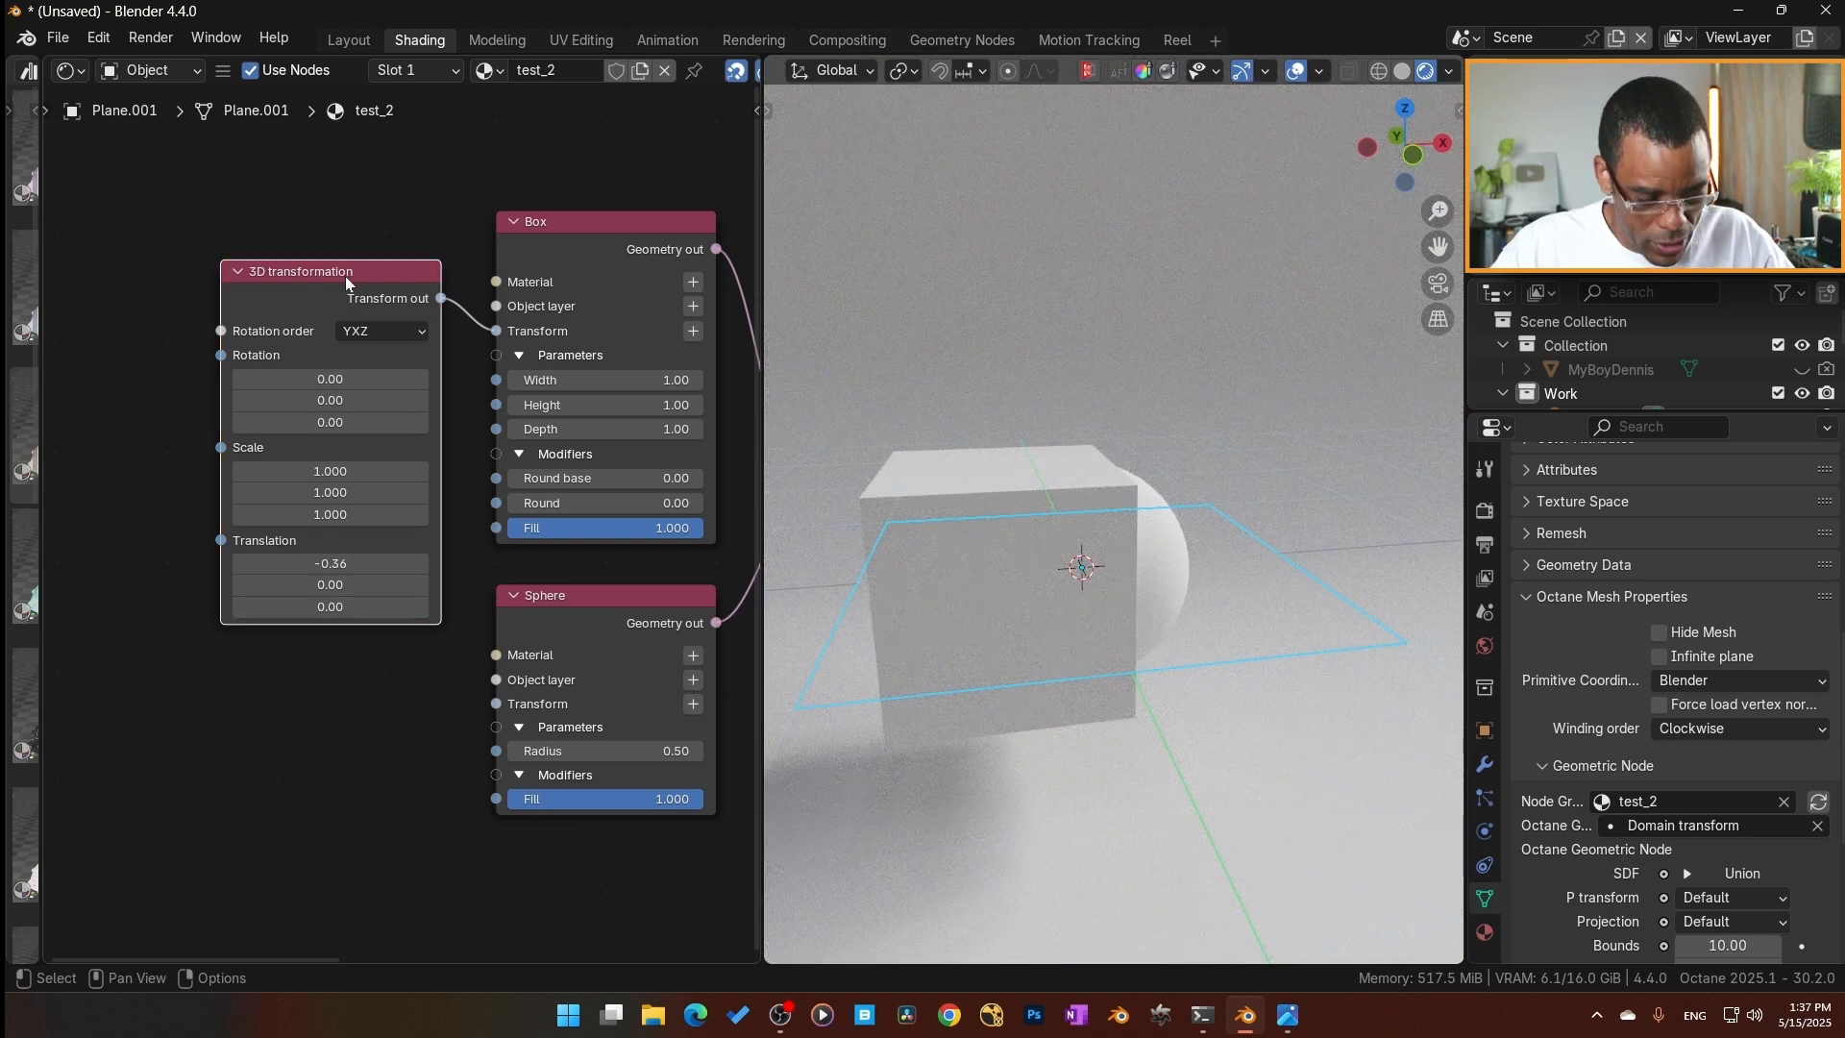
key(x)
Add a cube empty scaled to about 0.52 so it closely surrounds the rendered box, and apply its scale.
key(shift+a)
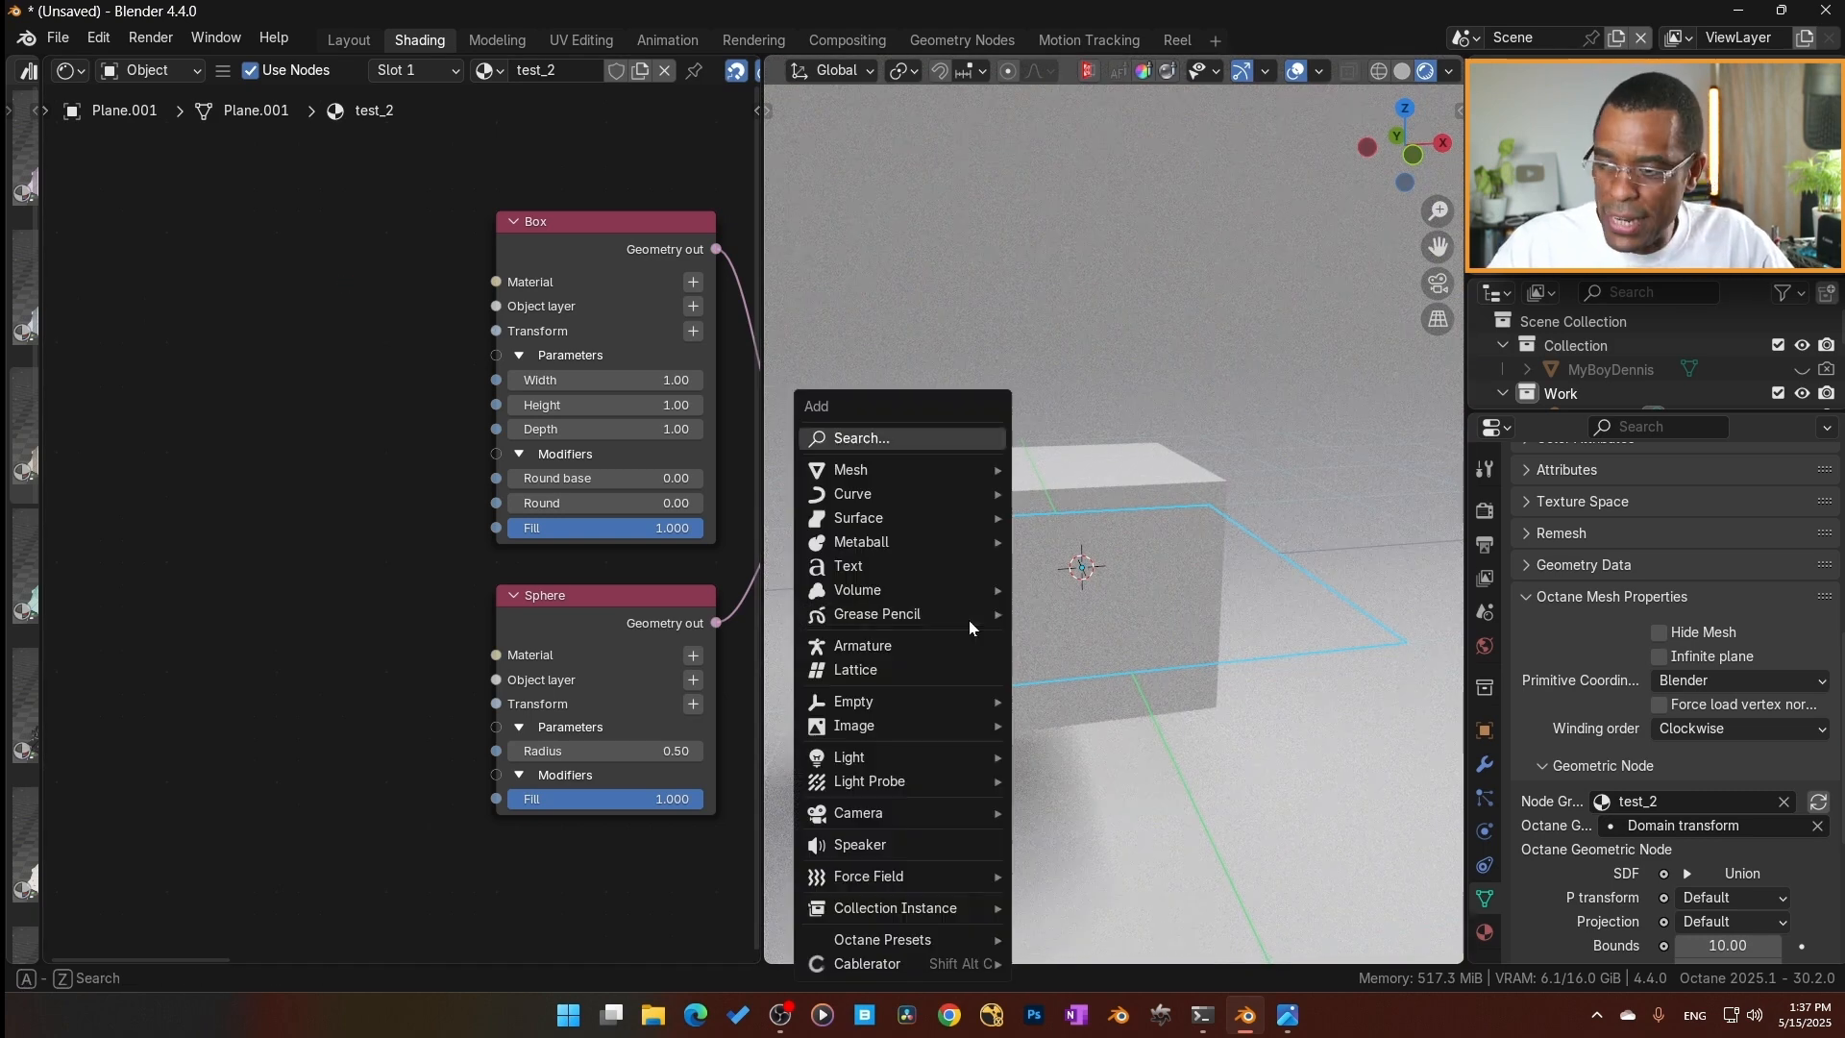
mouse_move(958, 487)
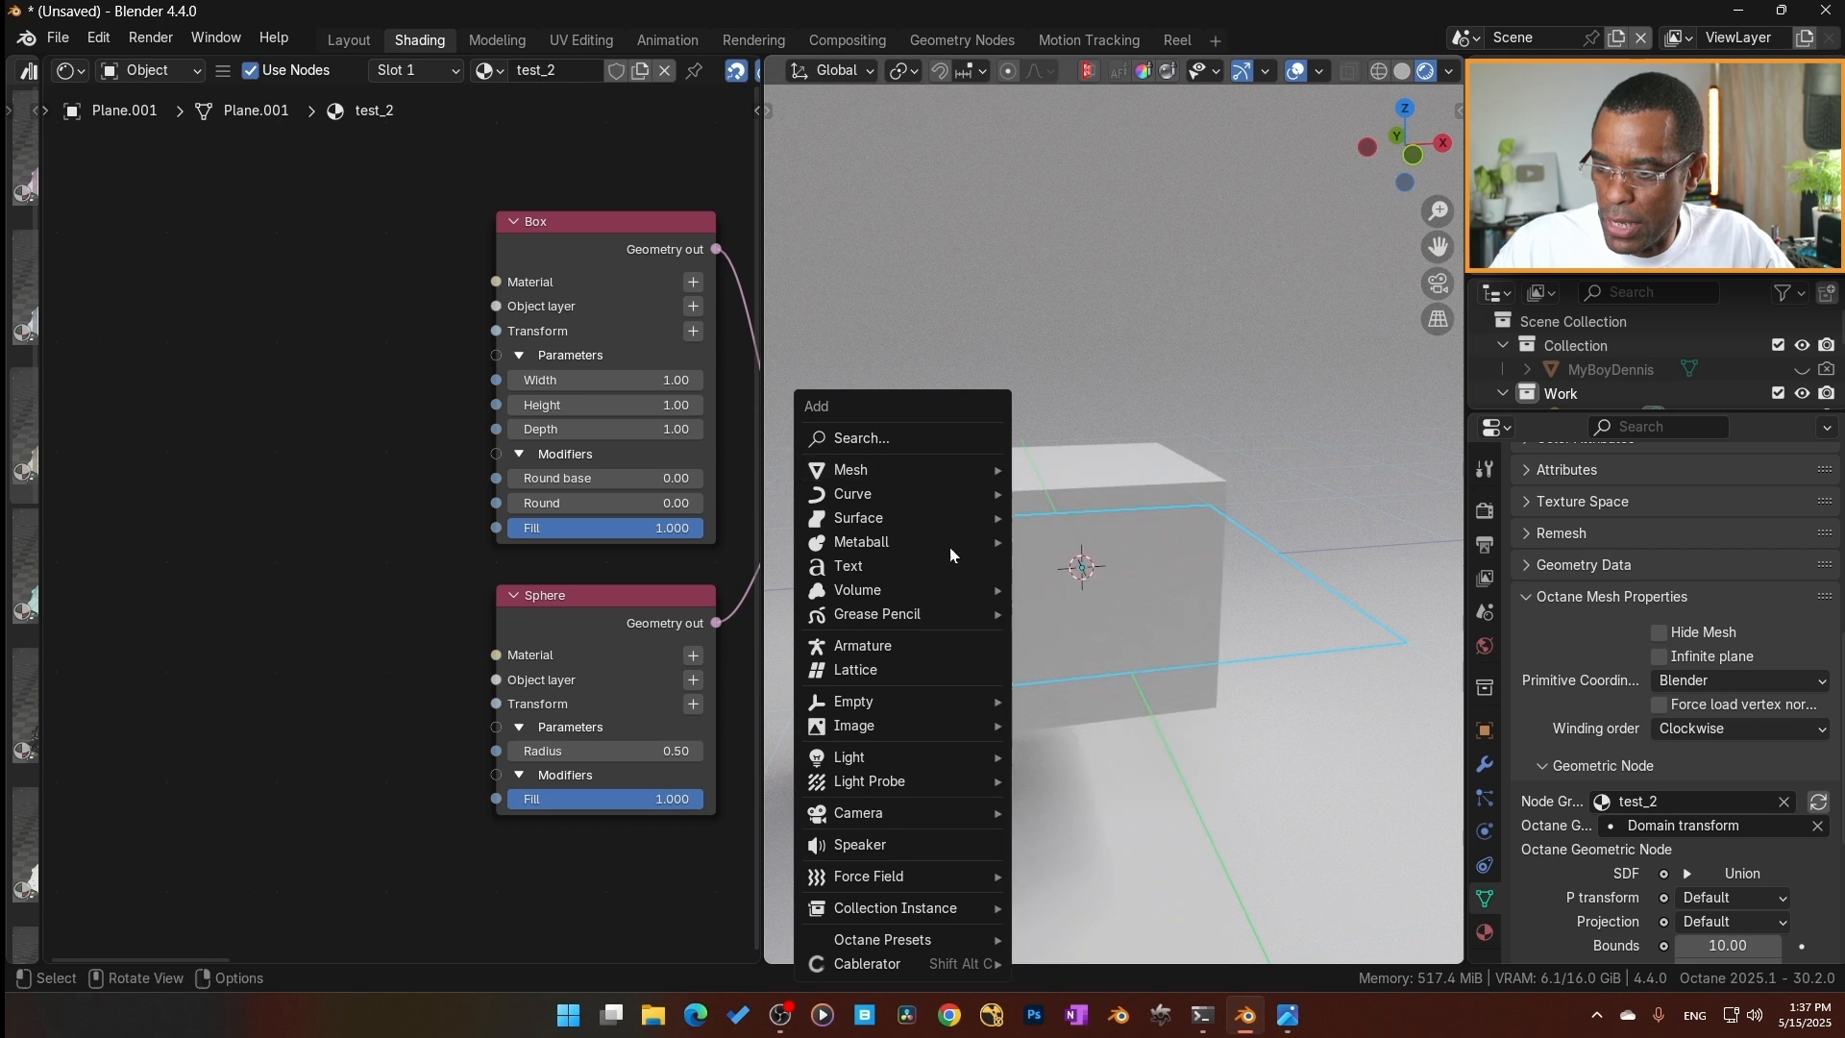
mouse_move(945, 700)
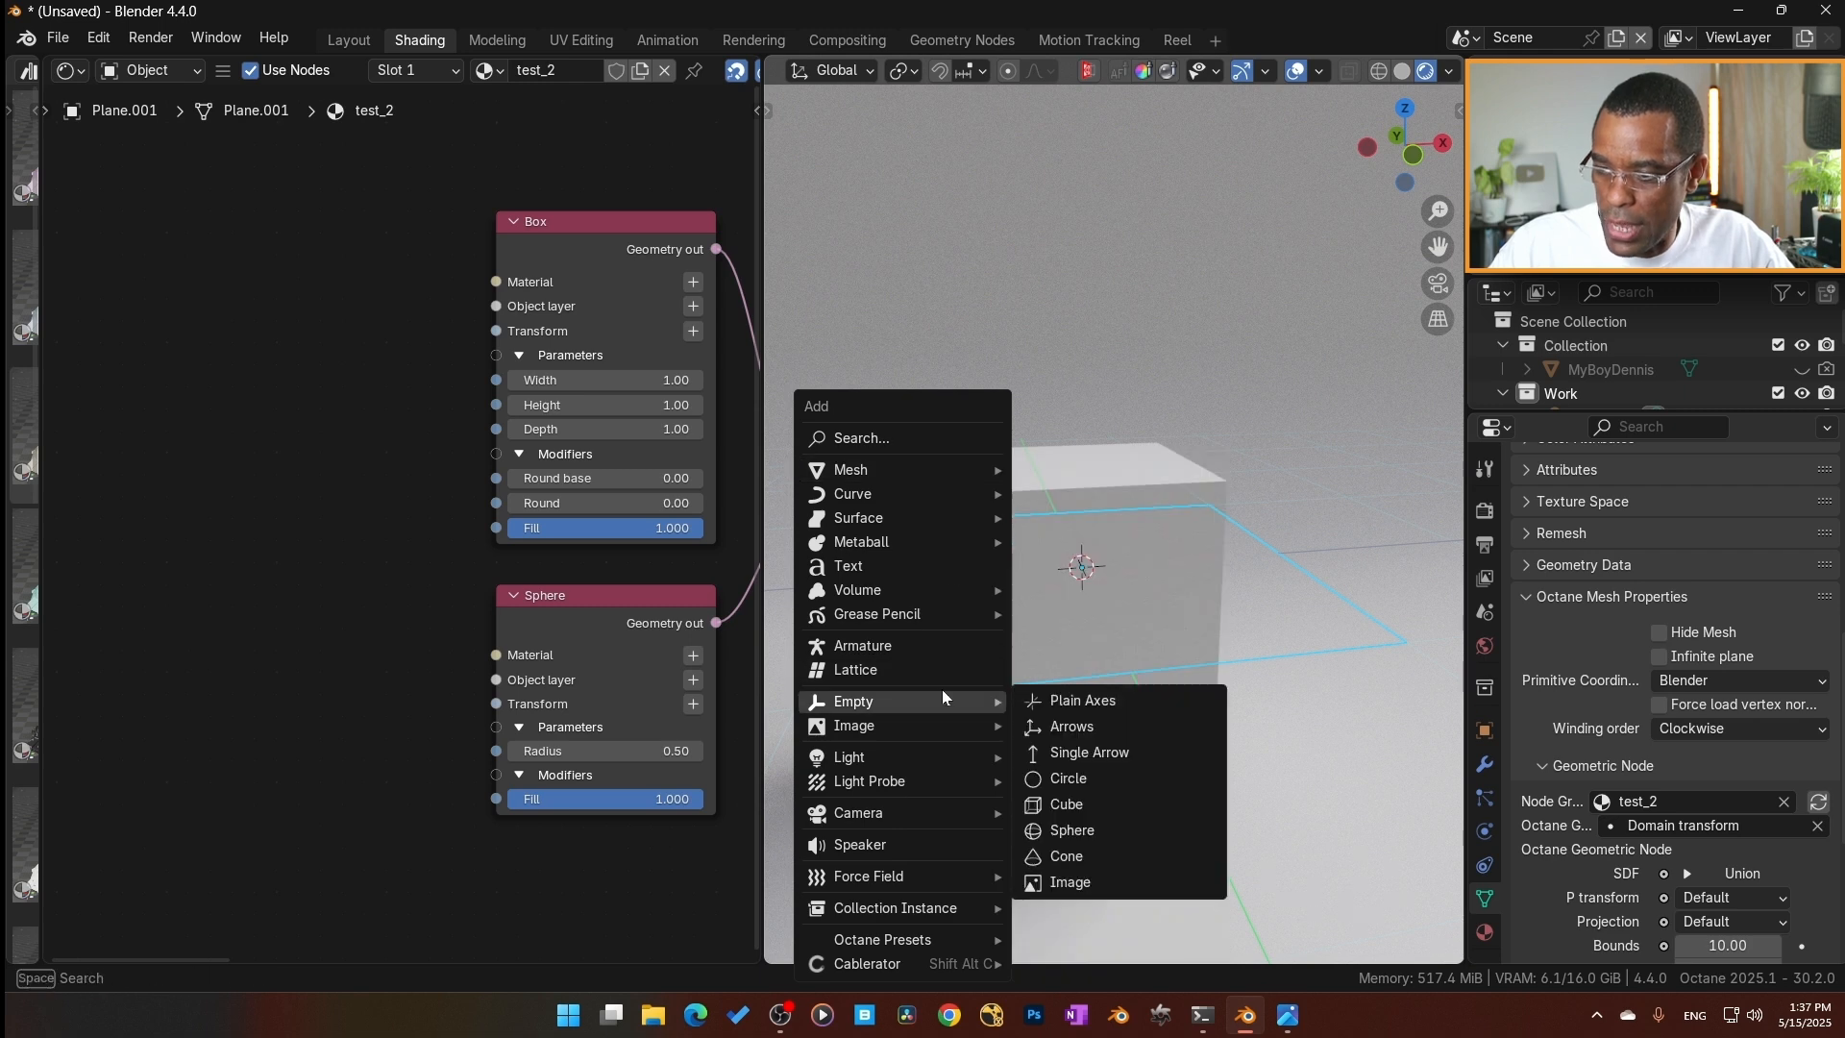
click(1117, 802)
key(s)
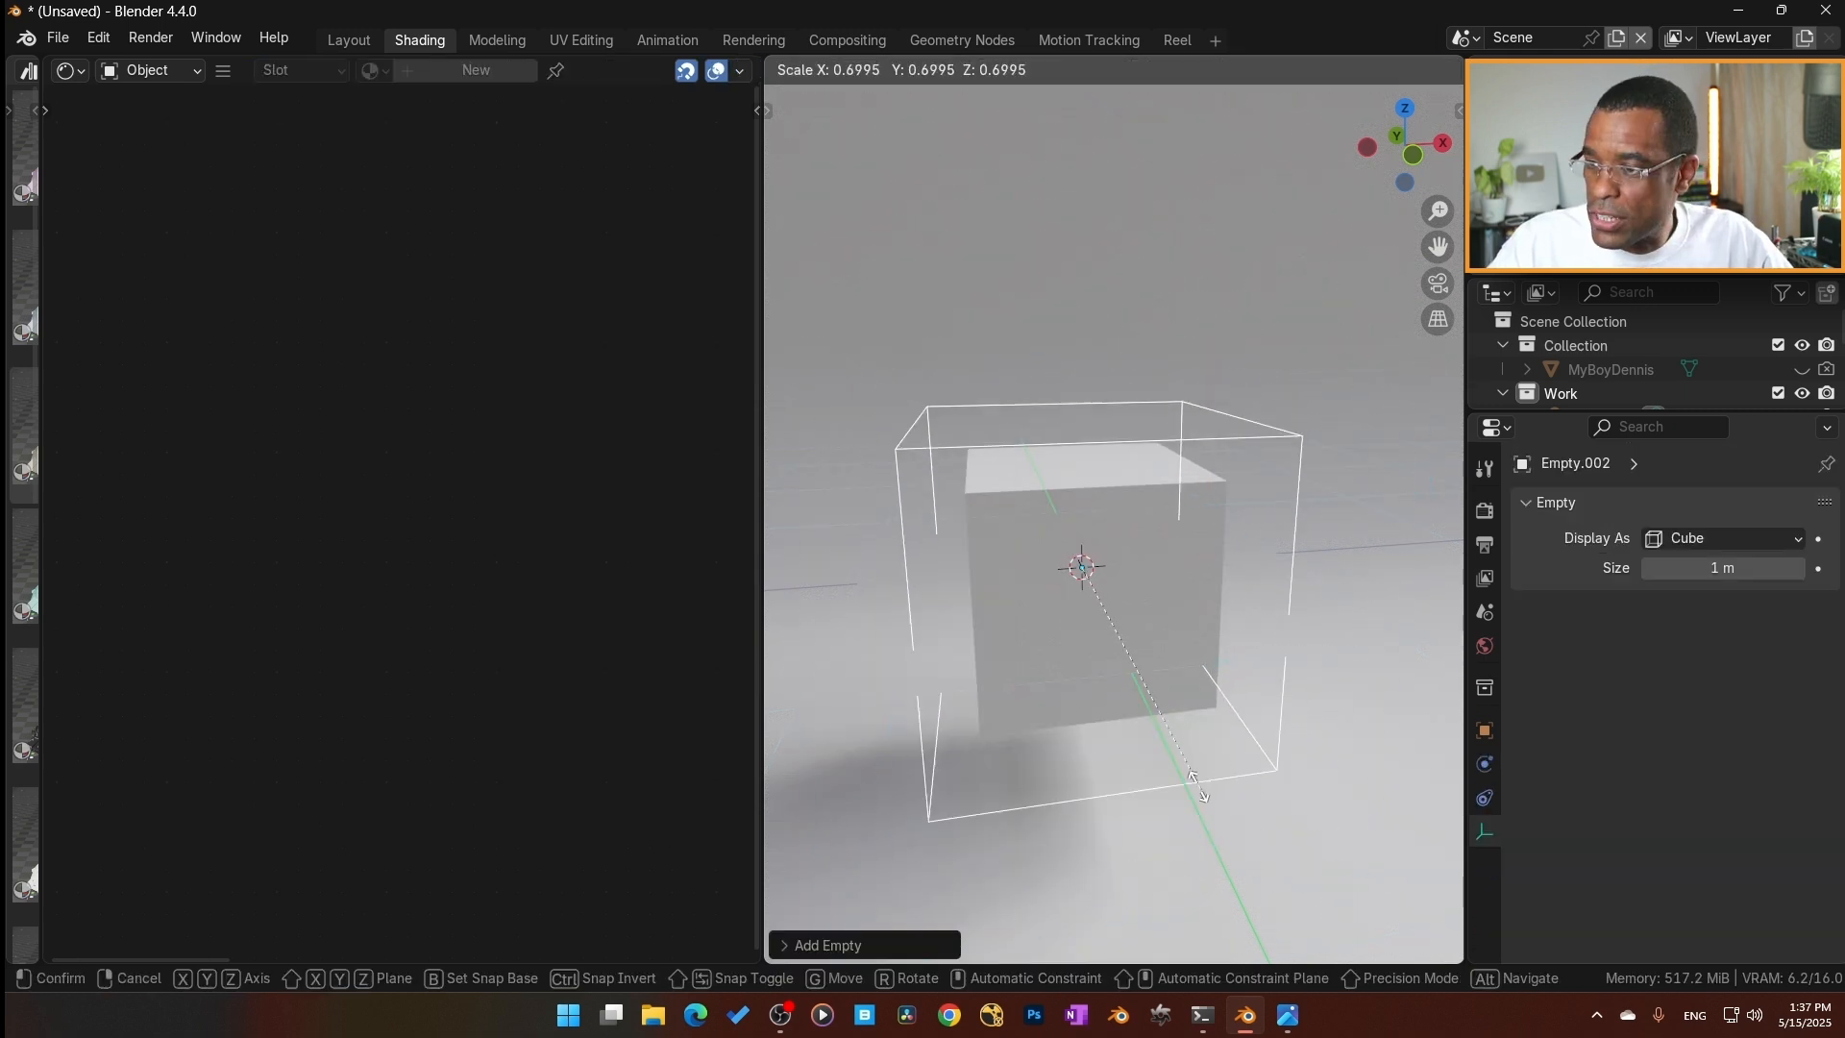
click(1141, 746)
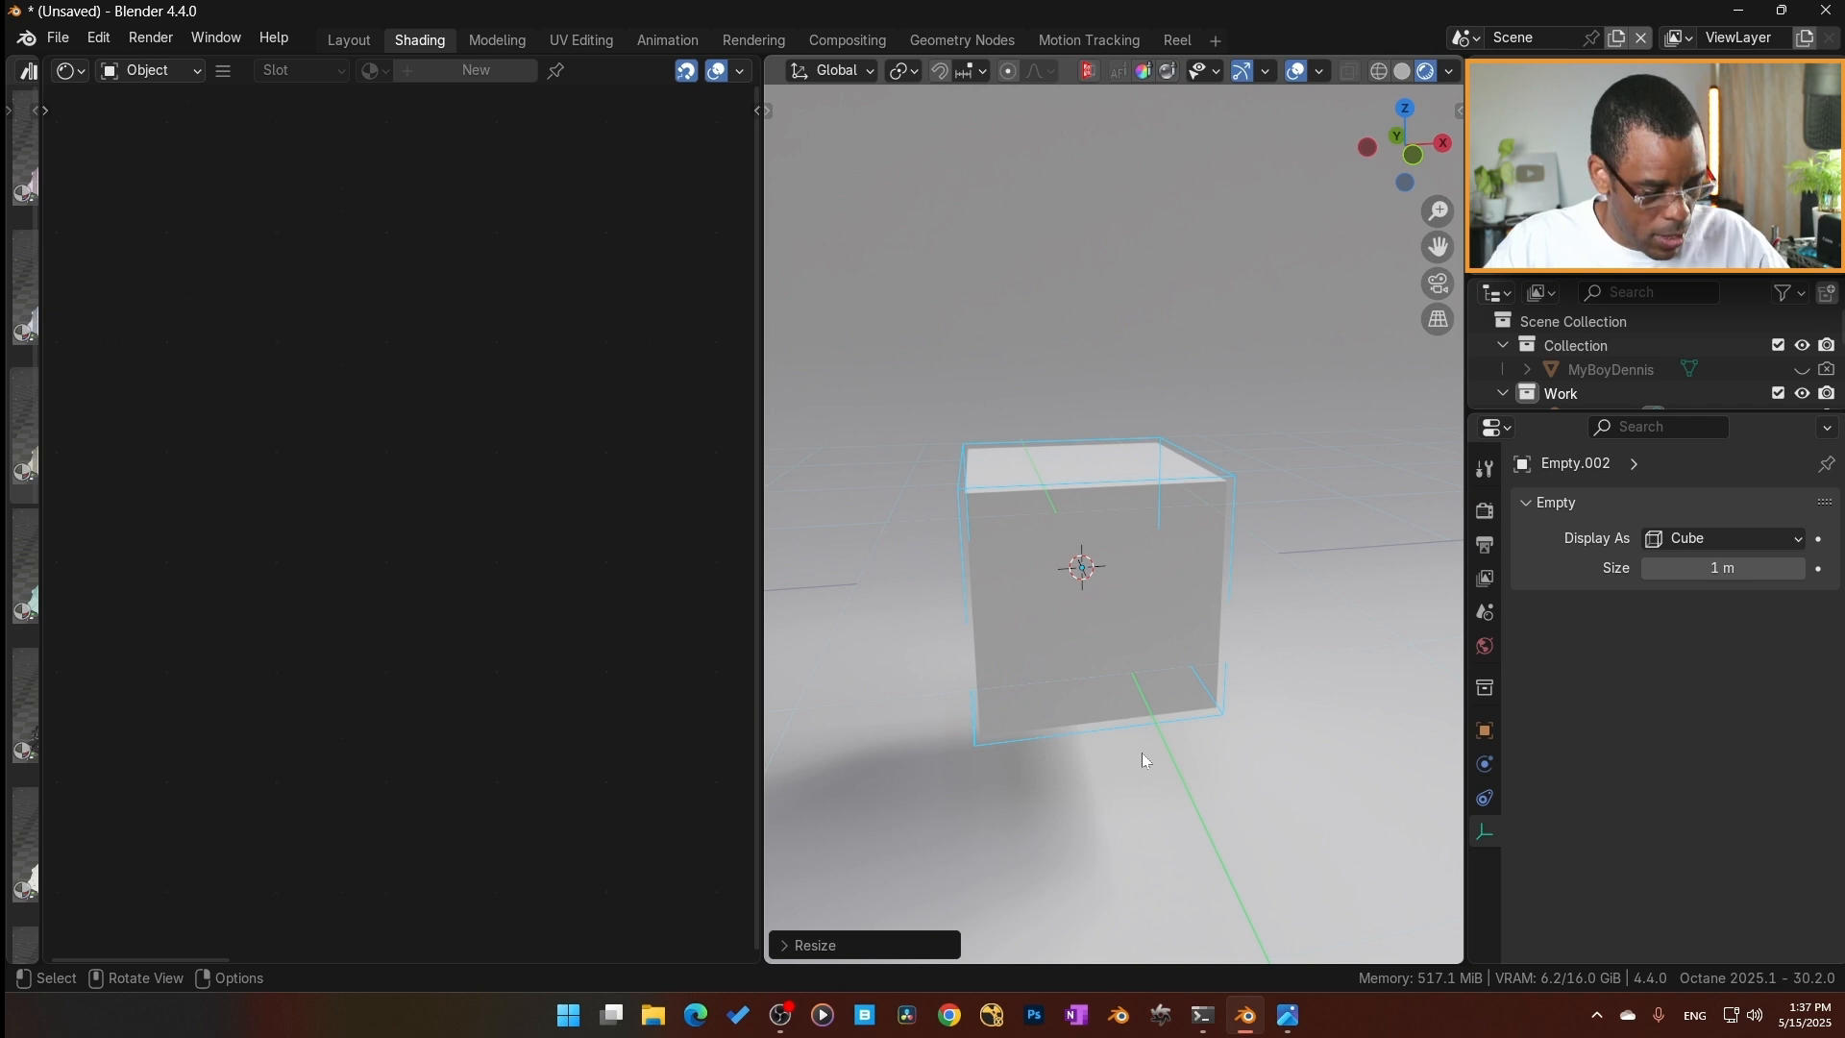
key(ctrl+a)
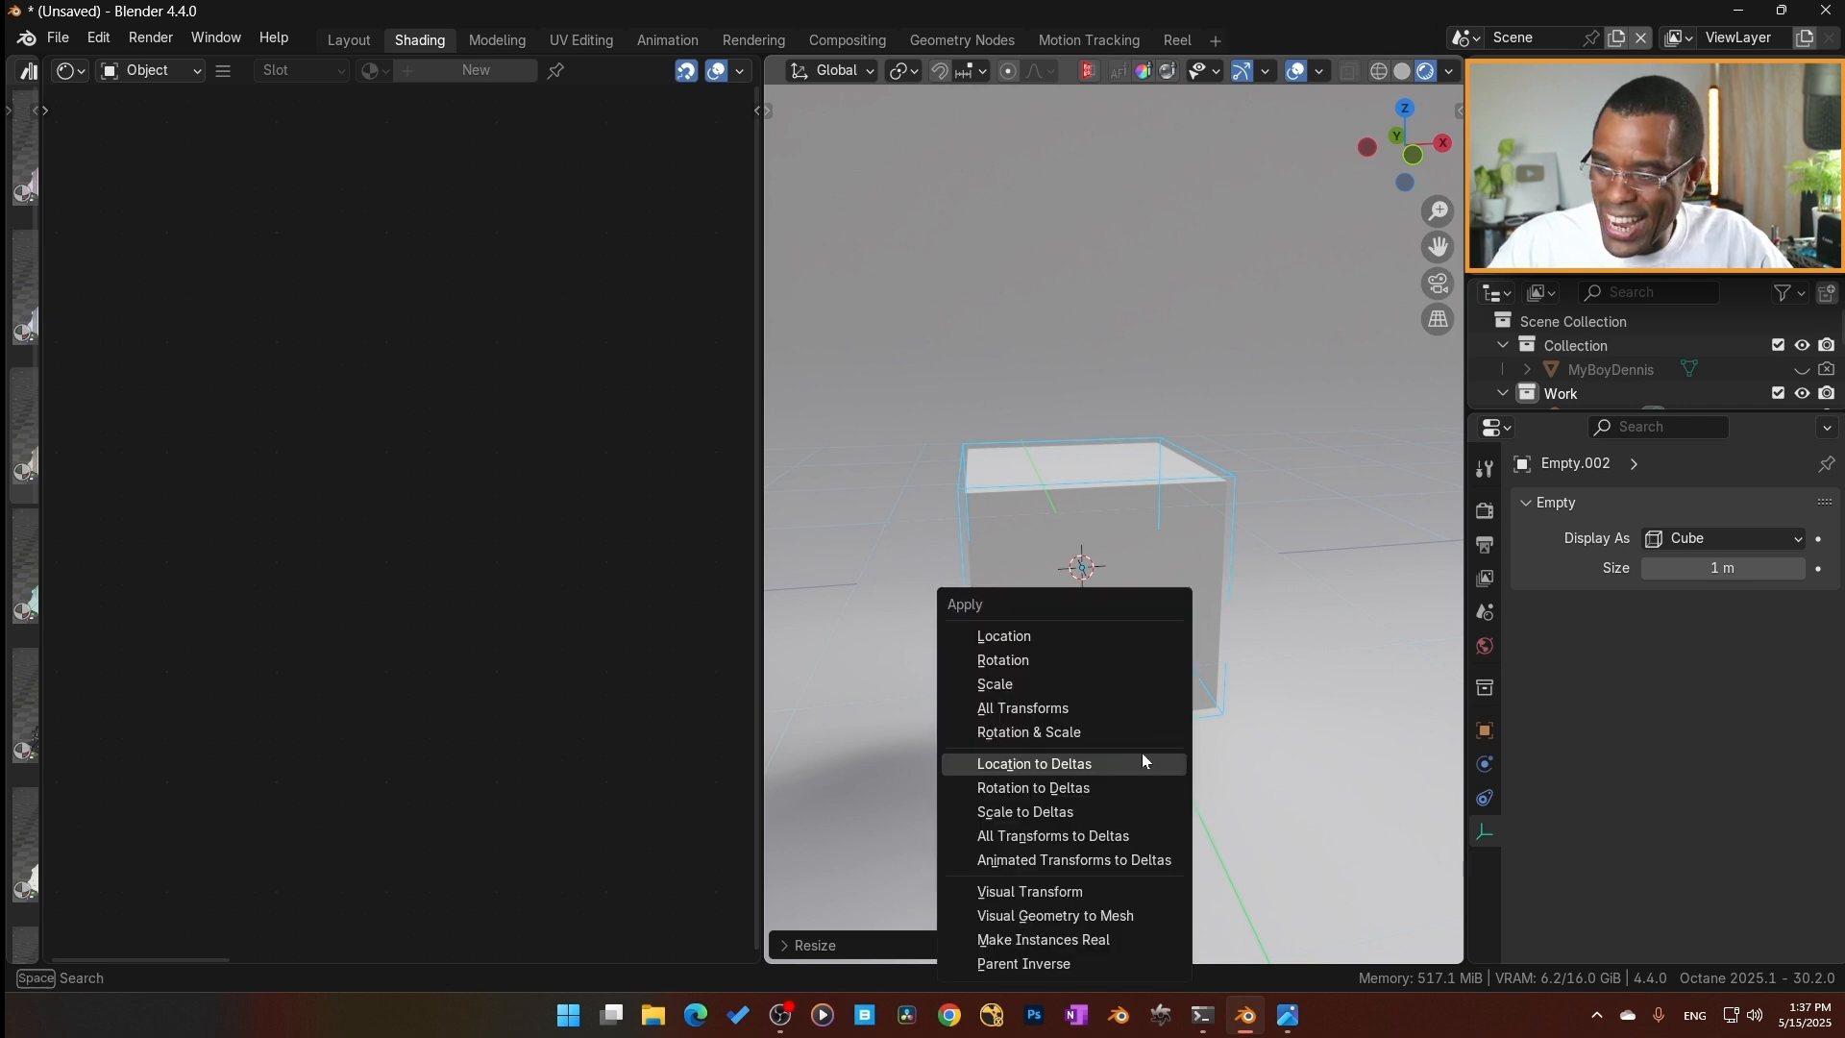
click(1093, 684)
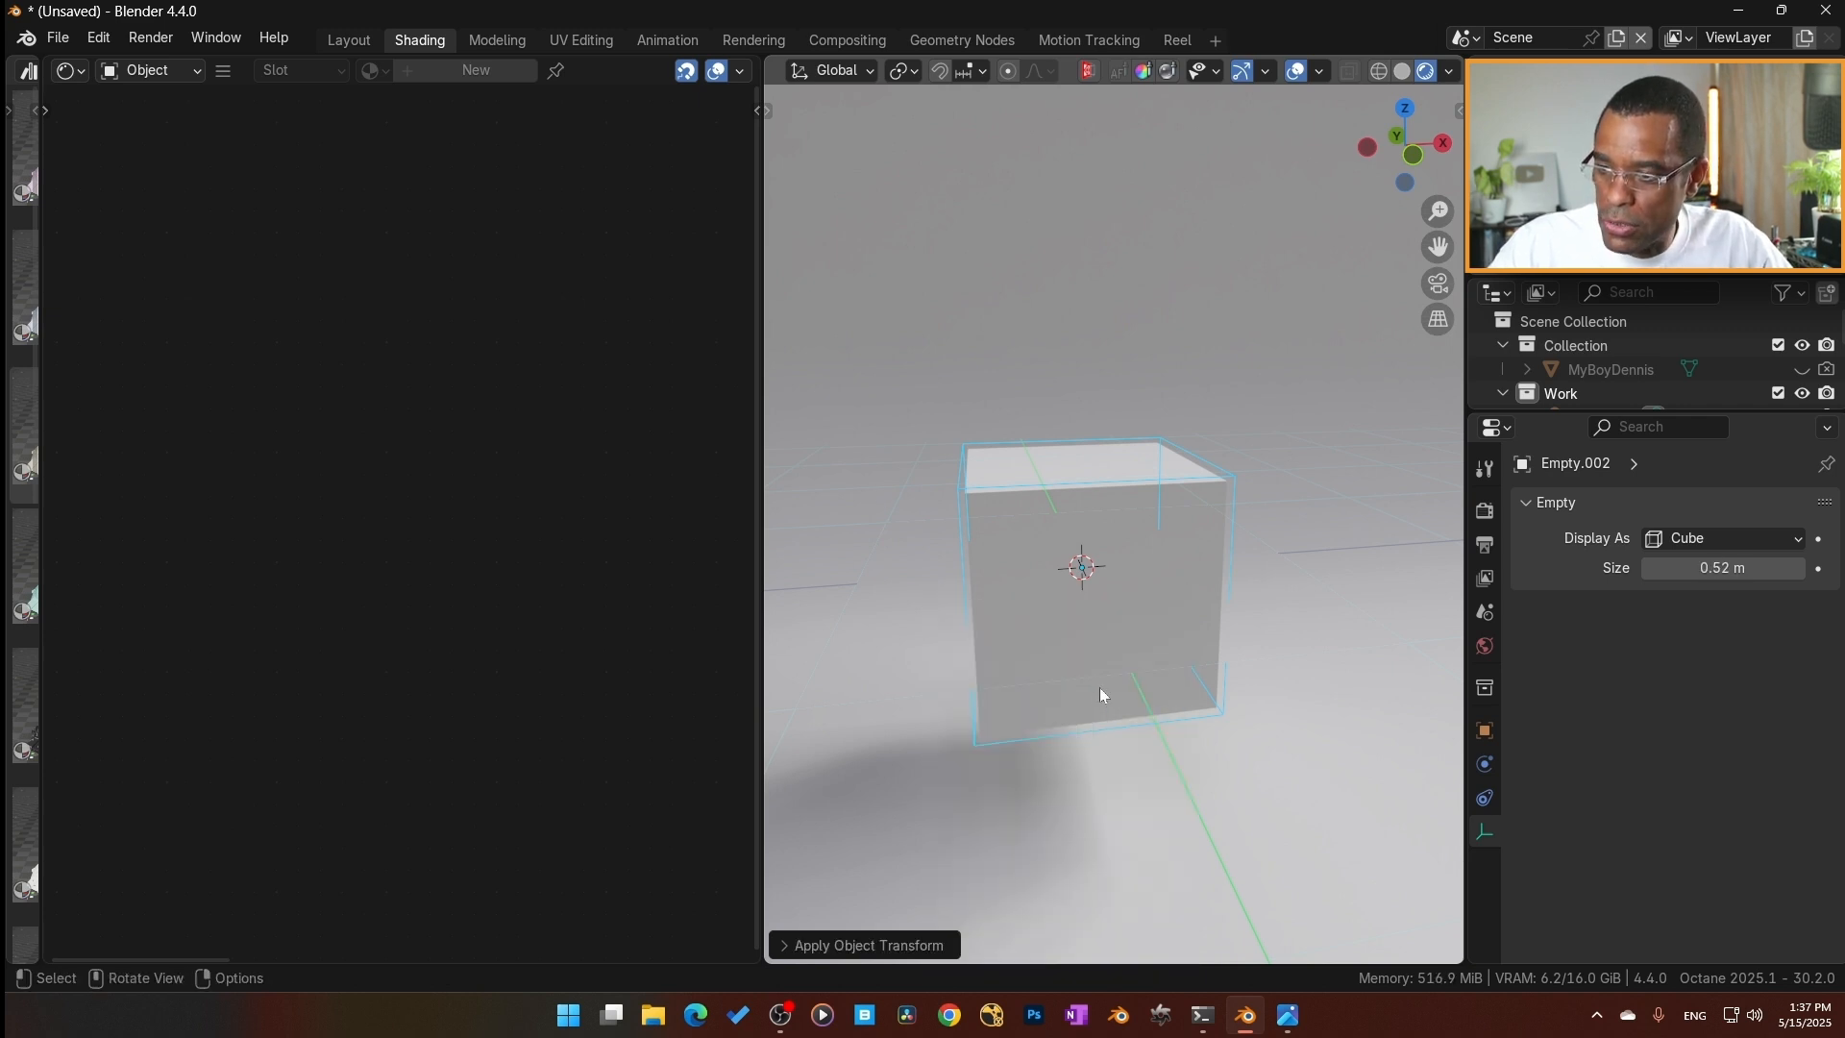
Compare the plane with the cube empty by selecting each, and widen the node editor to show the plane's whole node tree.
click(1249, 562)
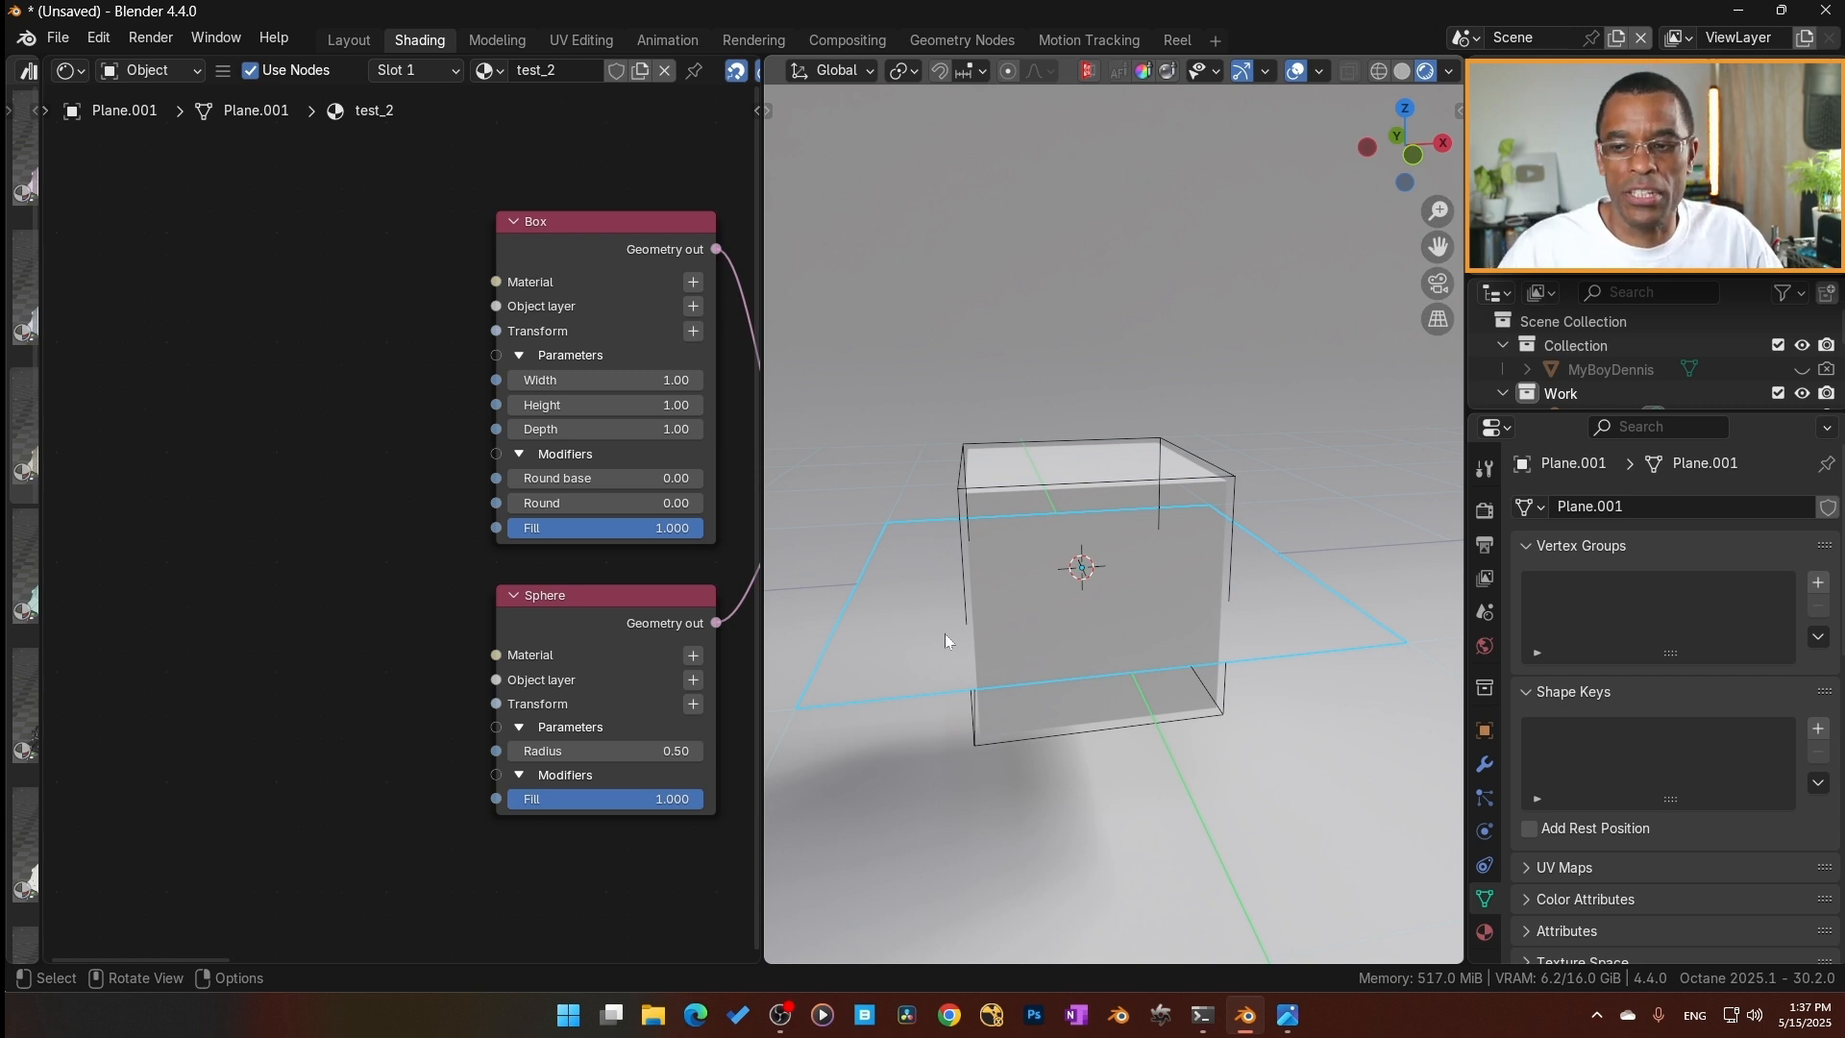
click(1121, 476)
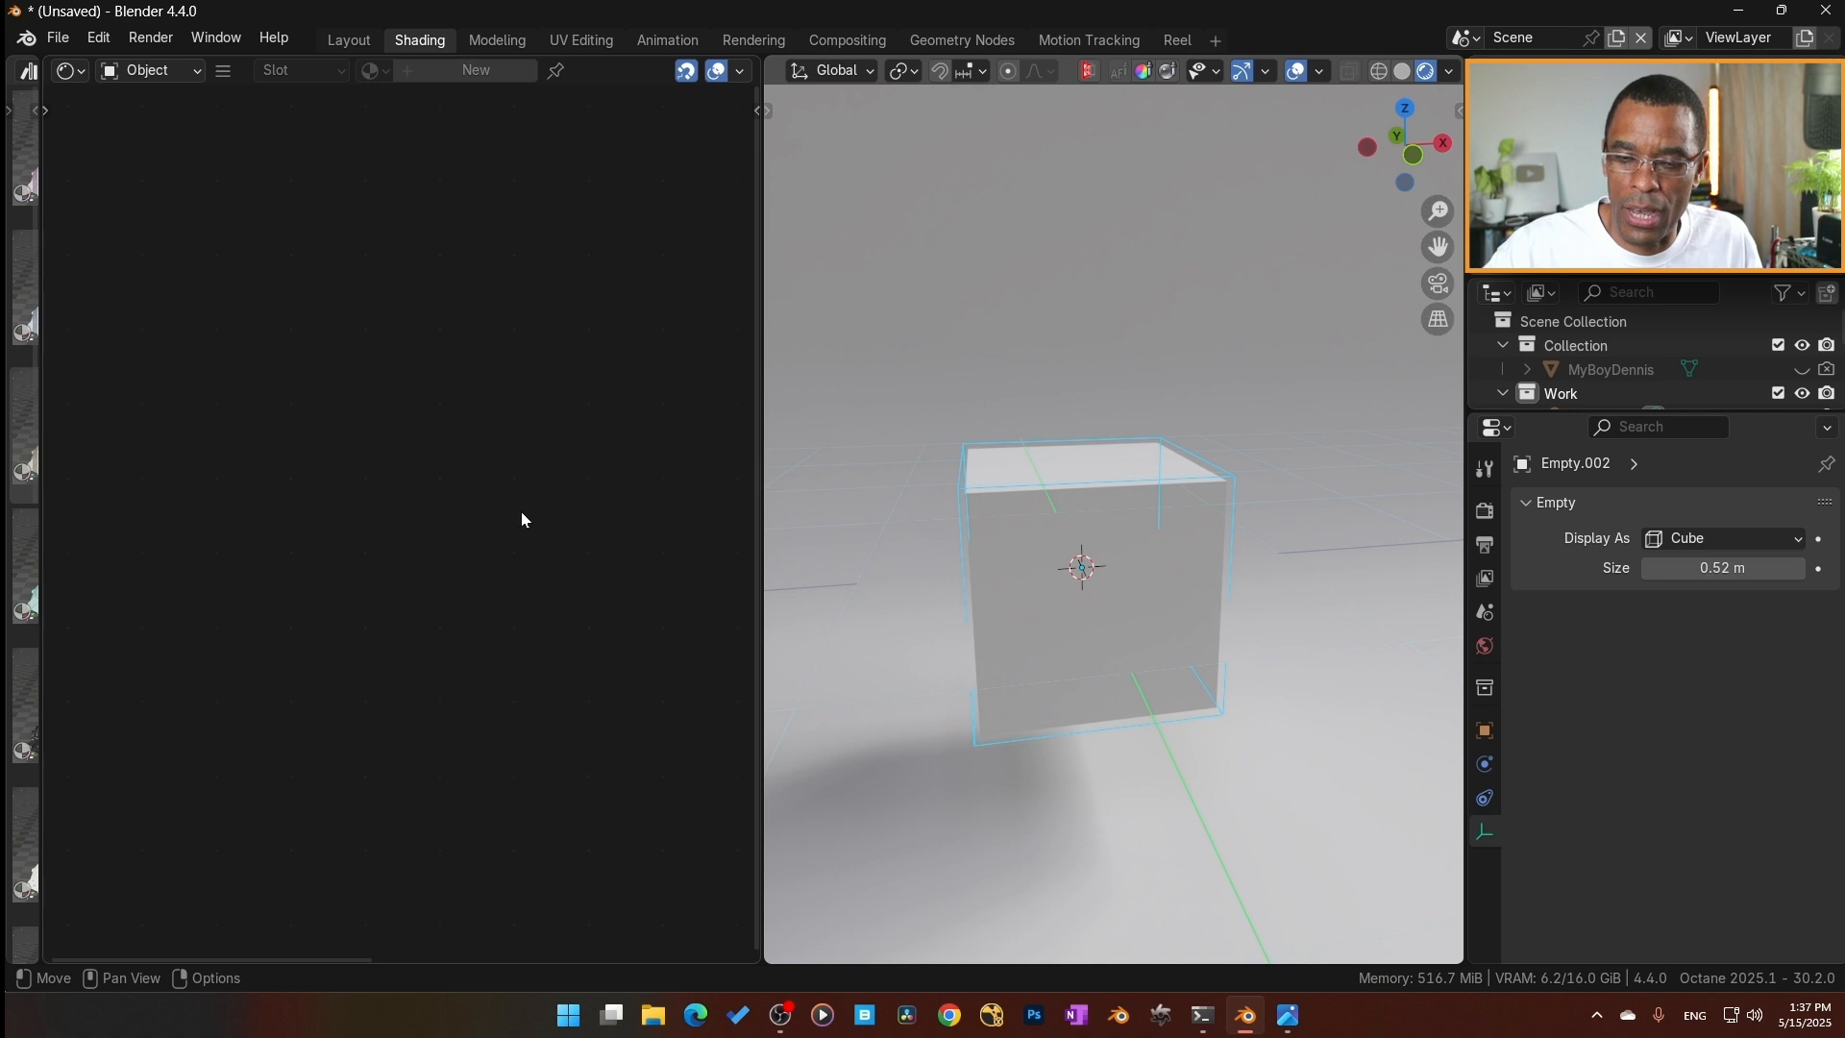
click(920, 597)
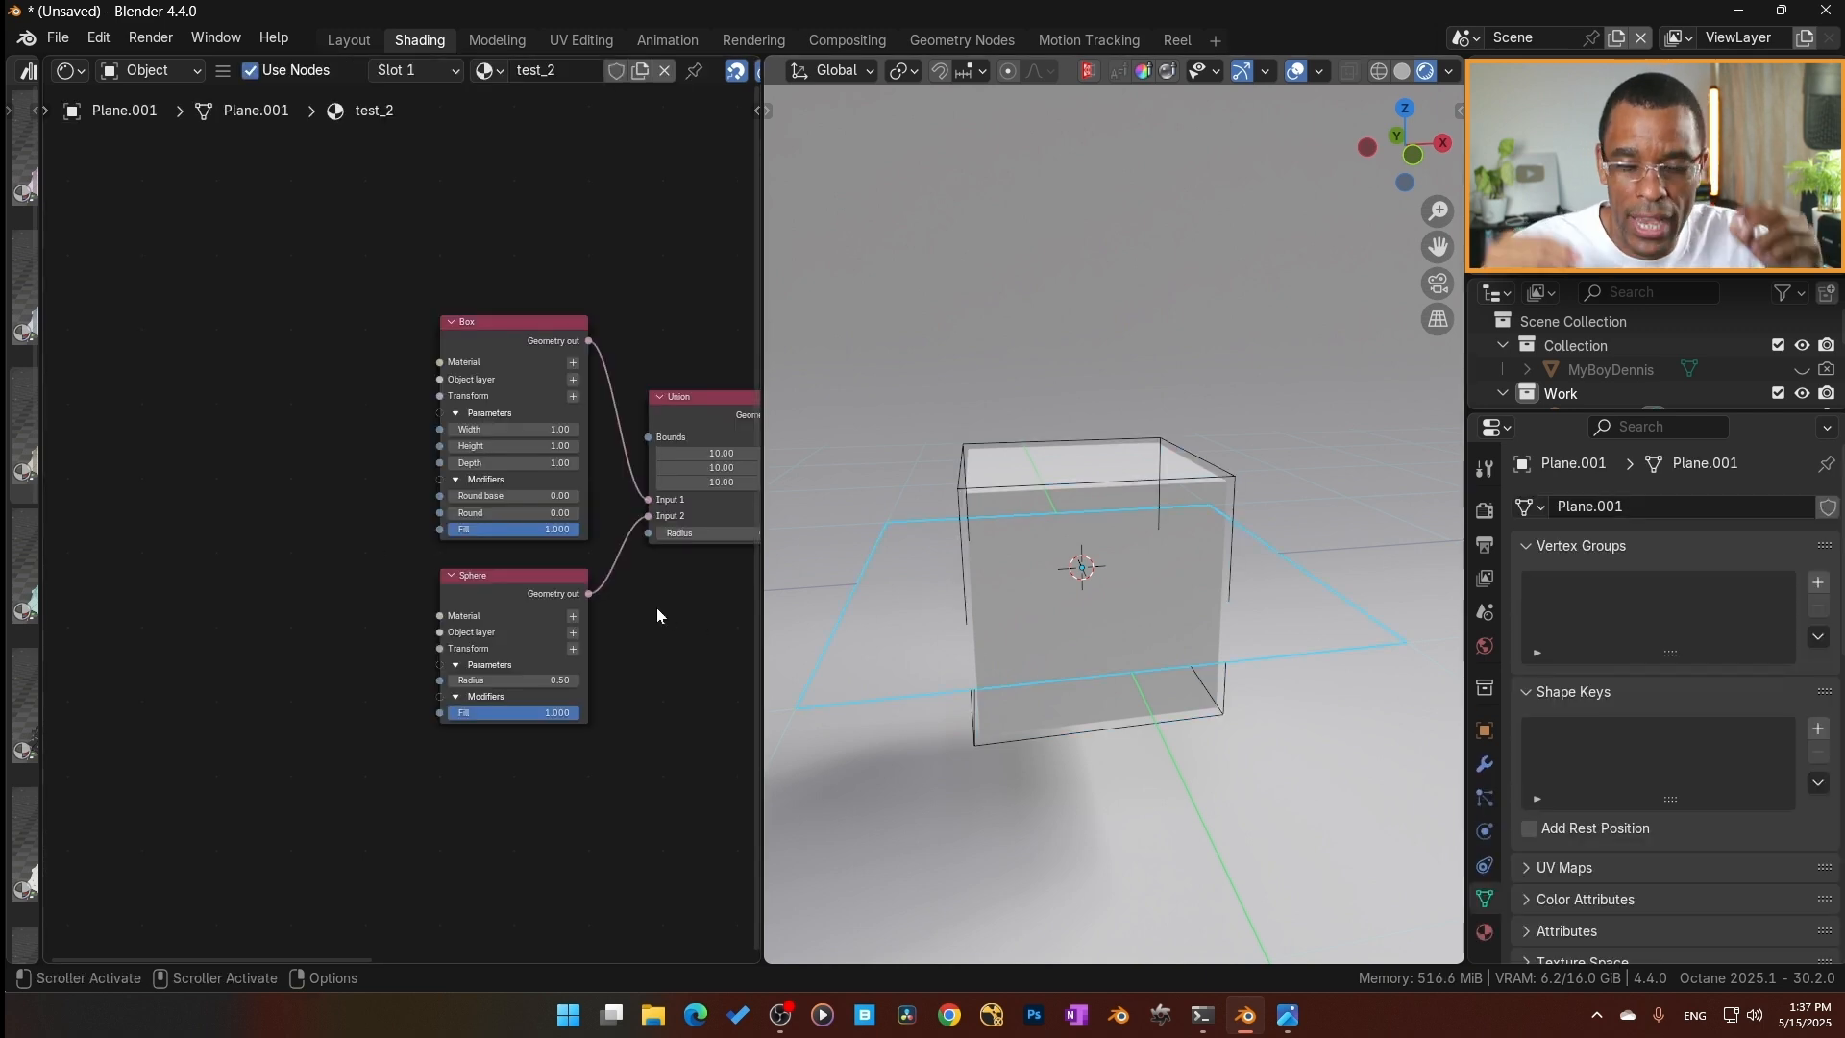
key(Home)
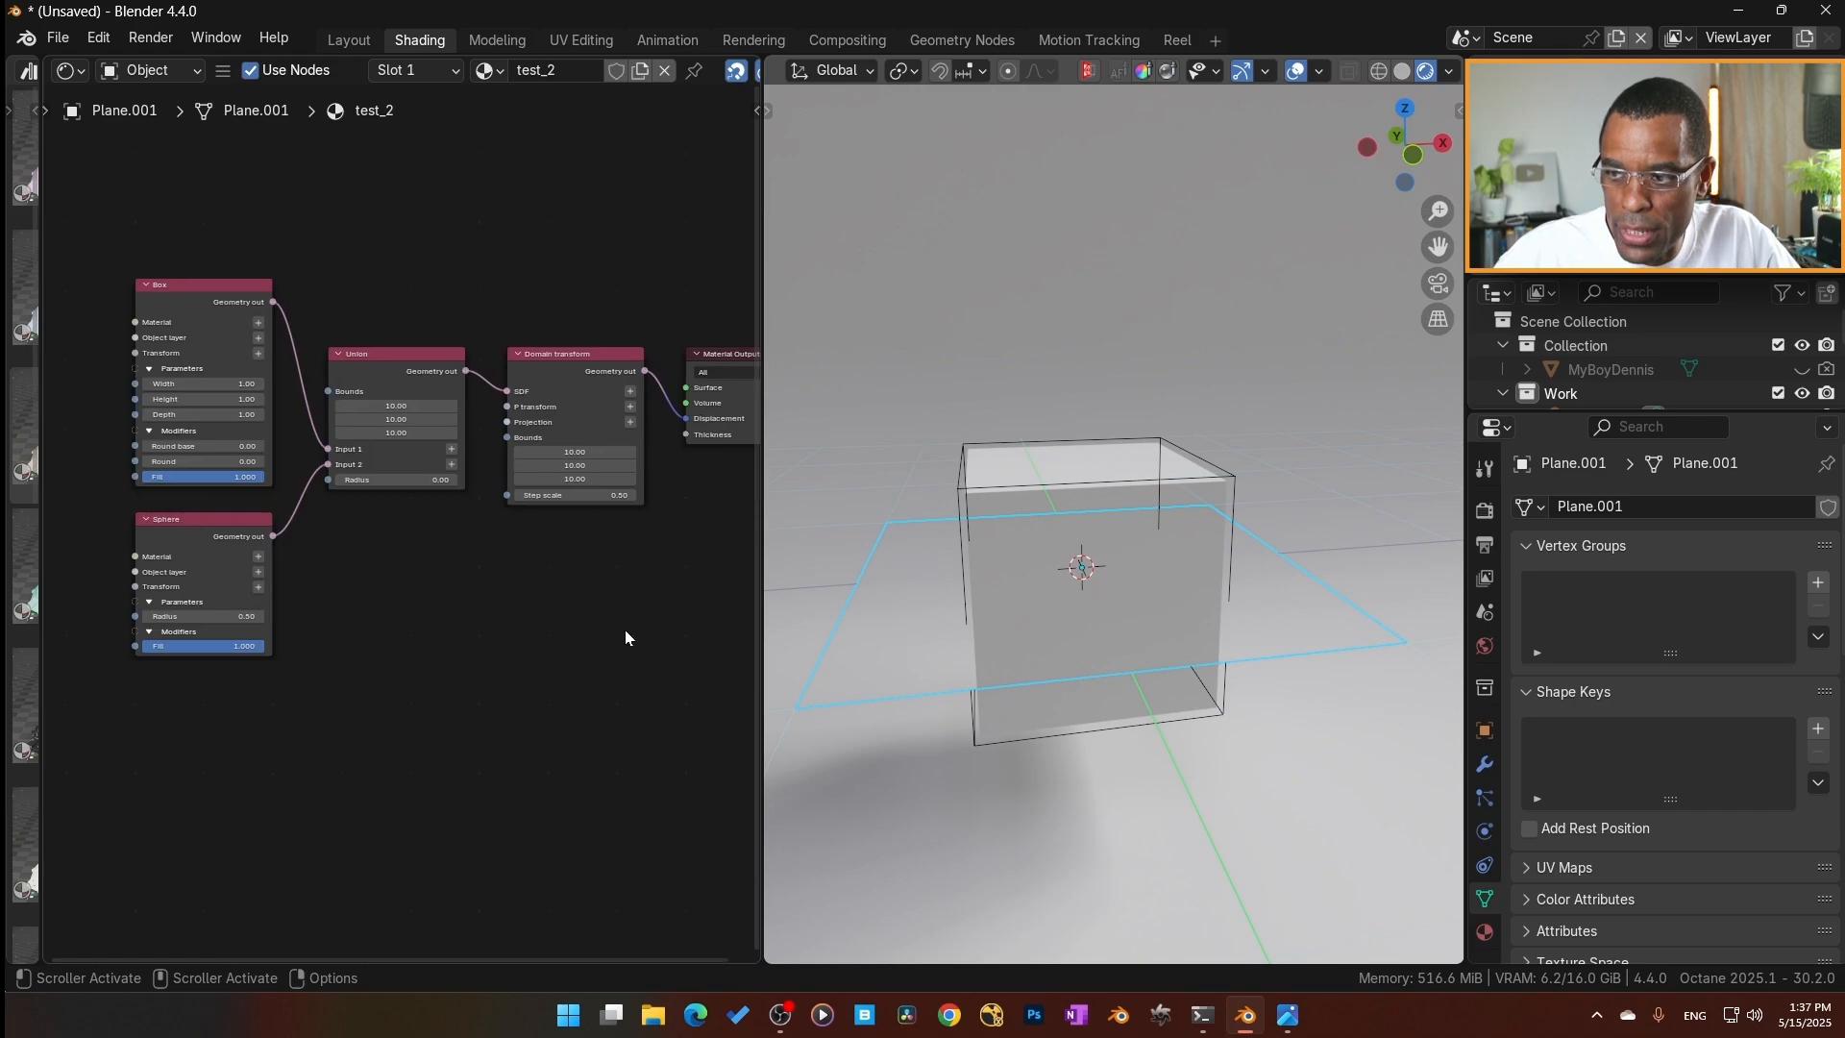
drag(947, 589, 943, 586)
middle_drag(589, 632, 691, 631)
Try moving the cube empty away from the rendered box.
click(1170, 483)
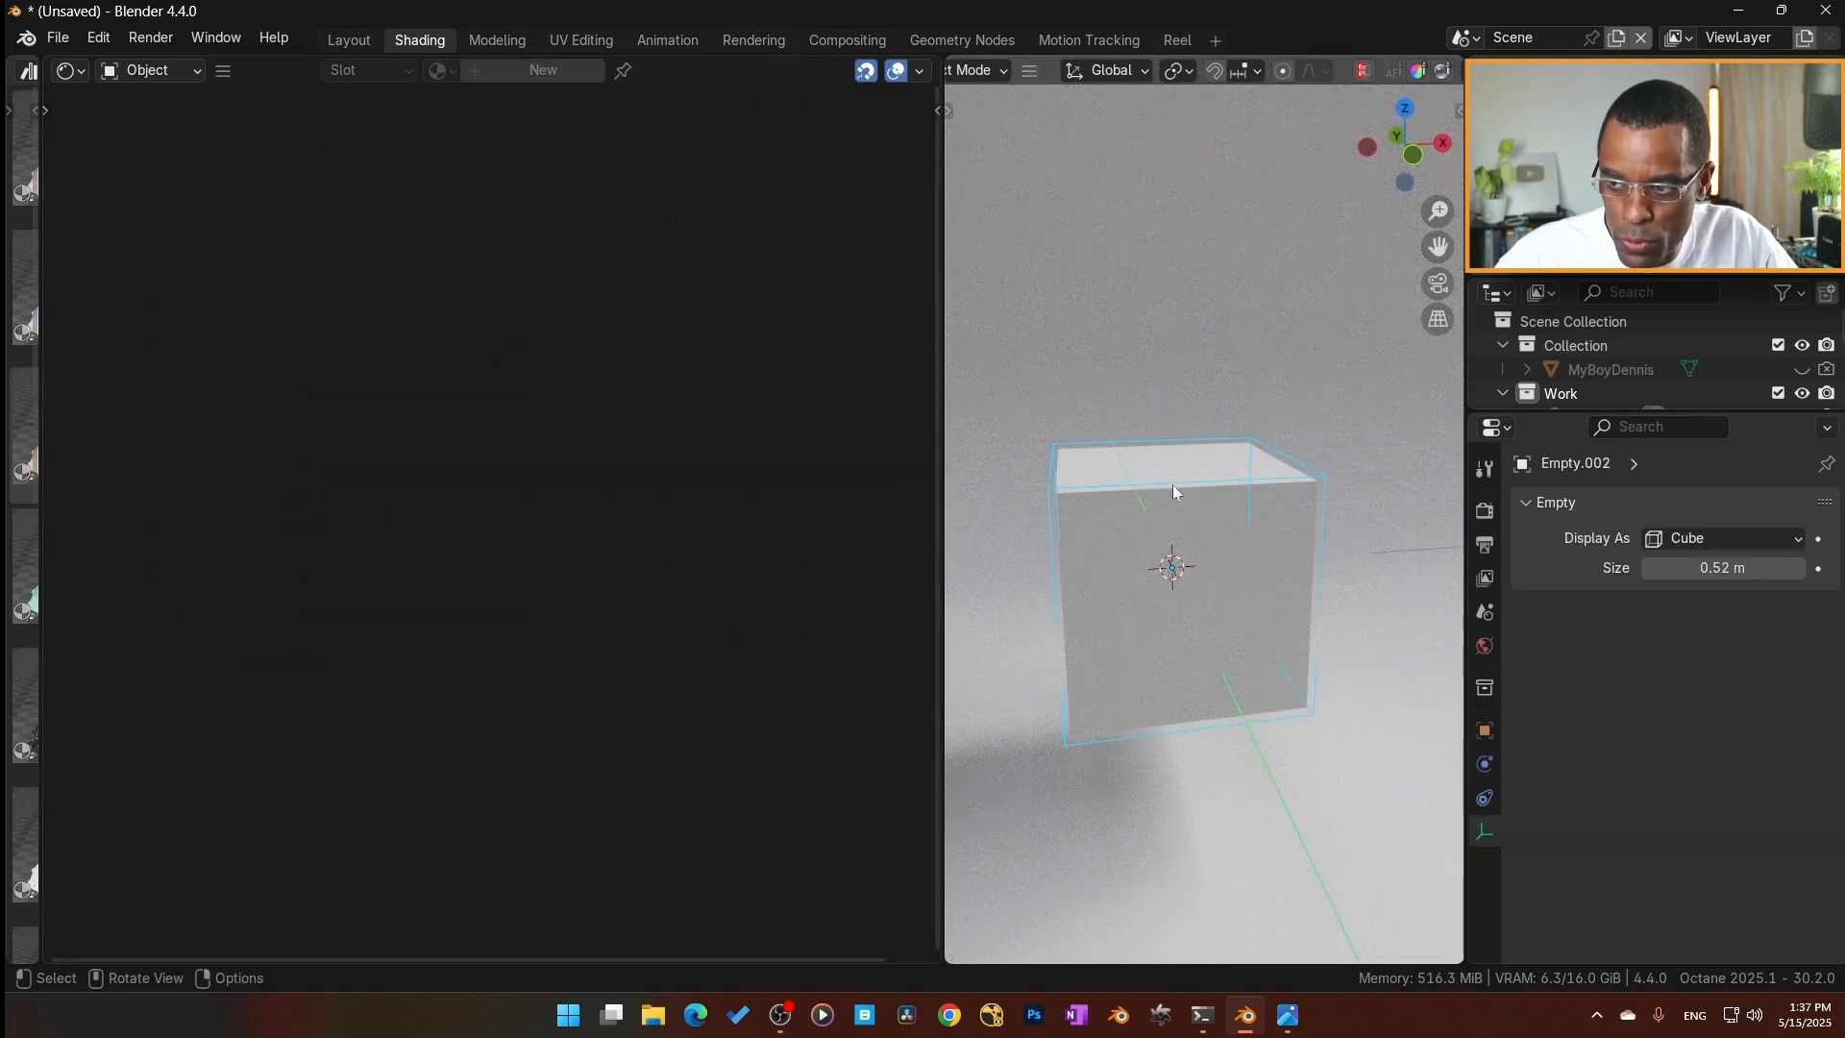
key(g)
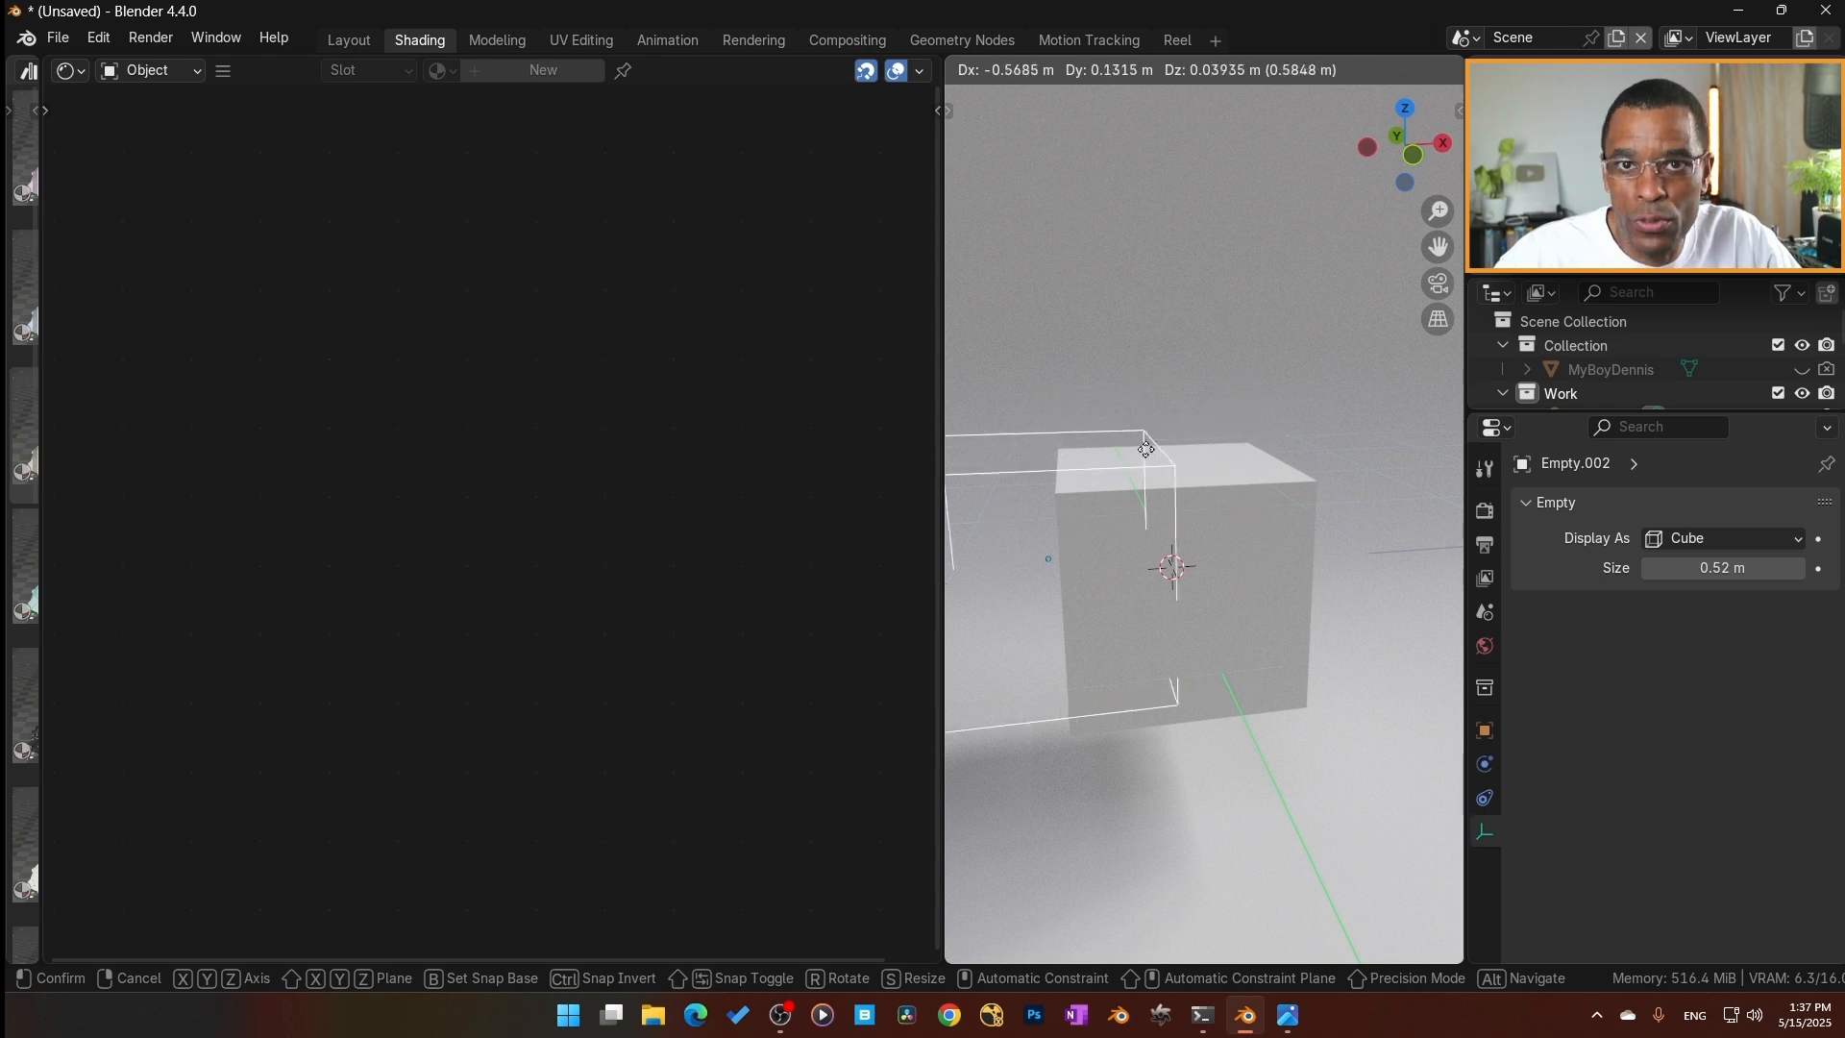
click(1138, 471)
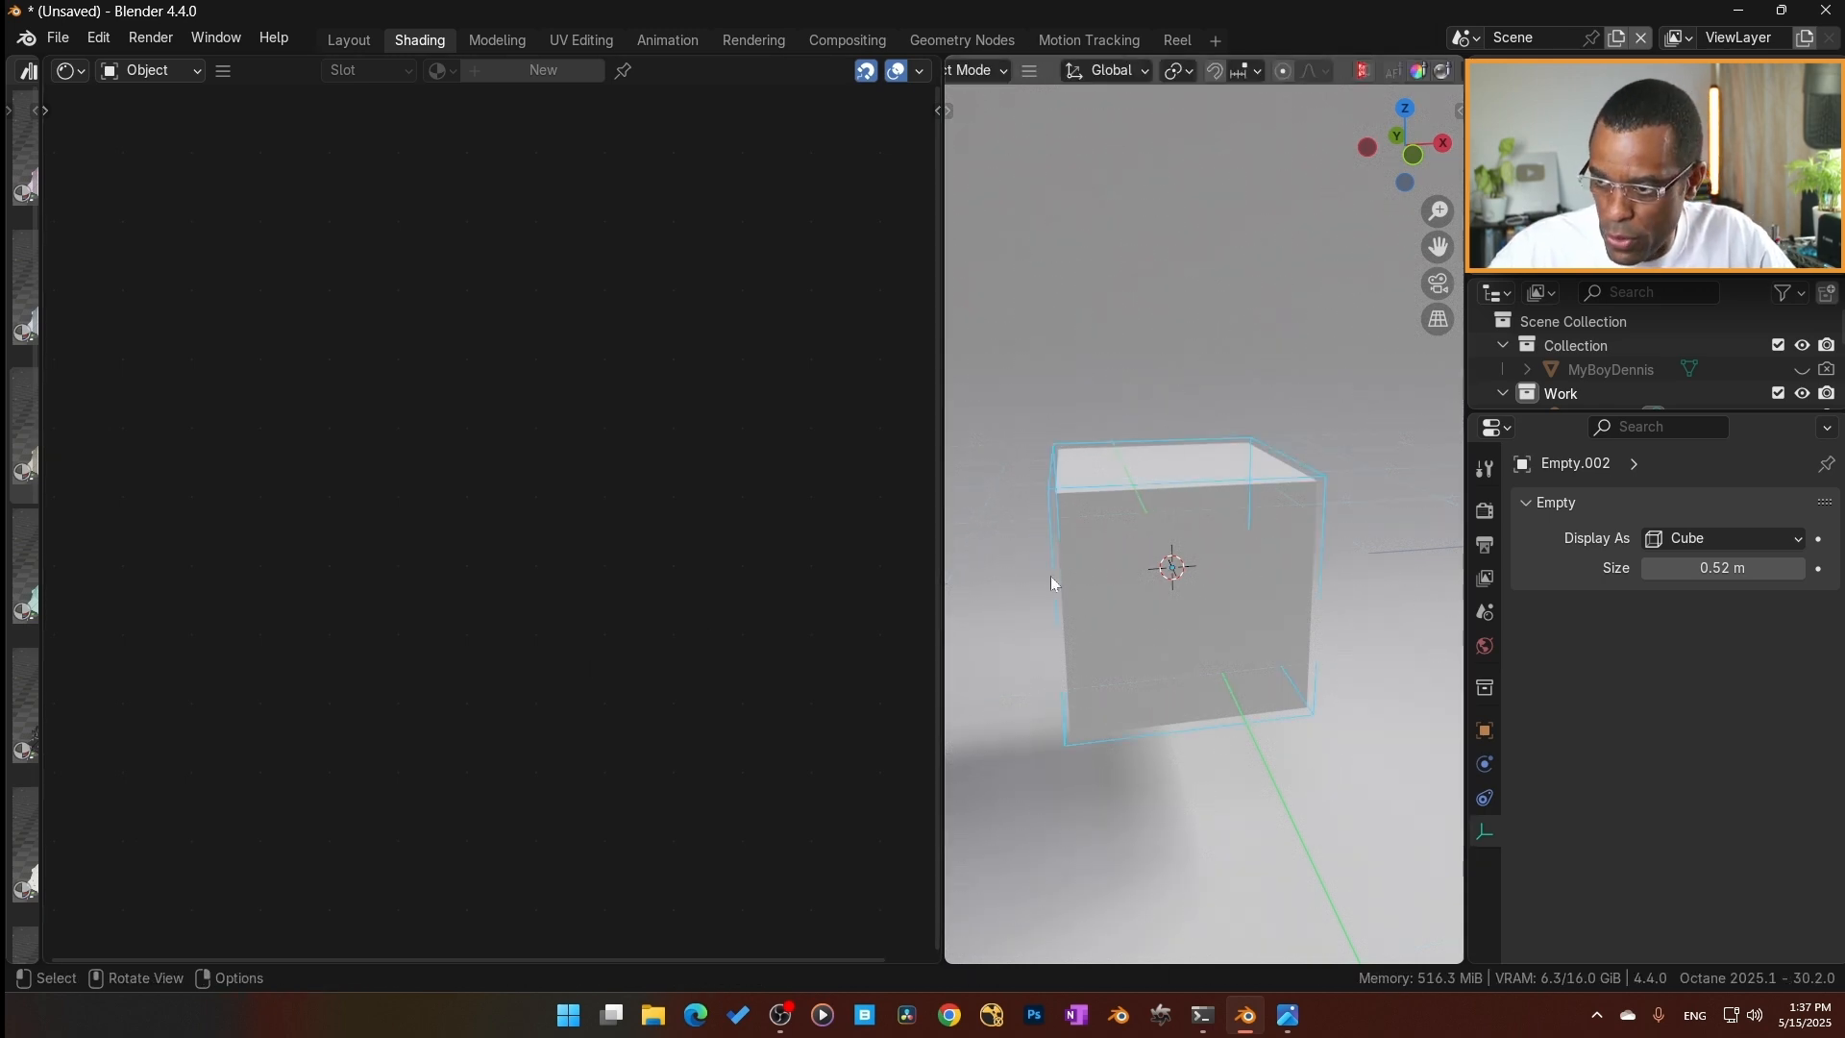
In the plane's material, add an Object Data node and connect its Transform out to the Box node's Transform input.
click(1023, 573)
key(shift+a)
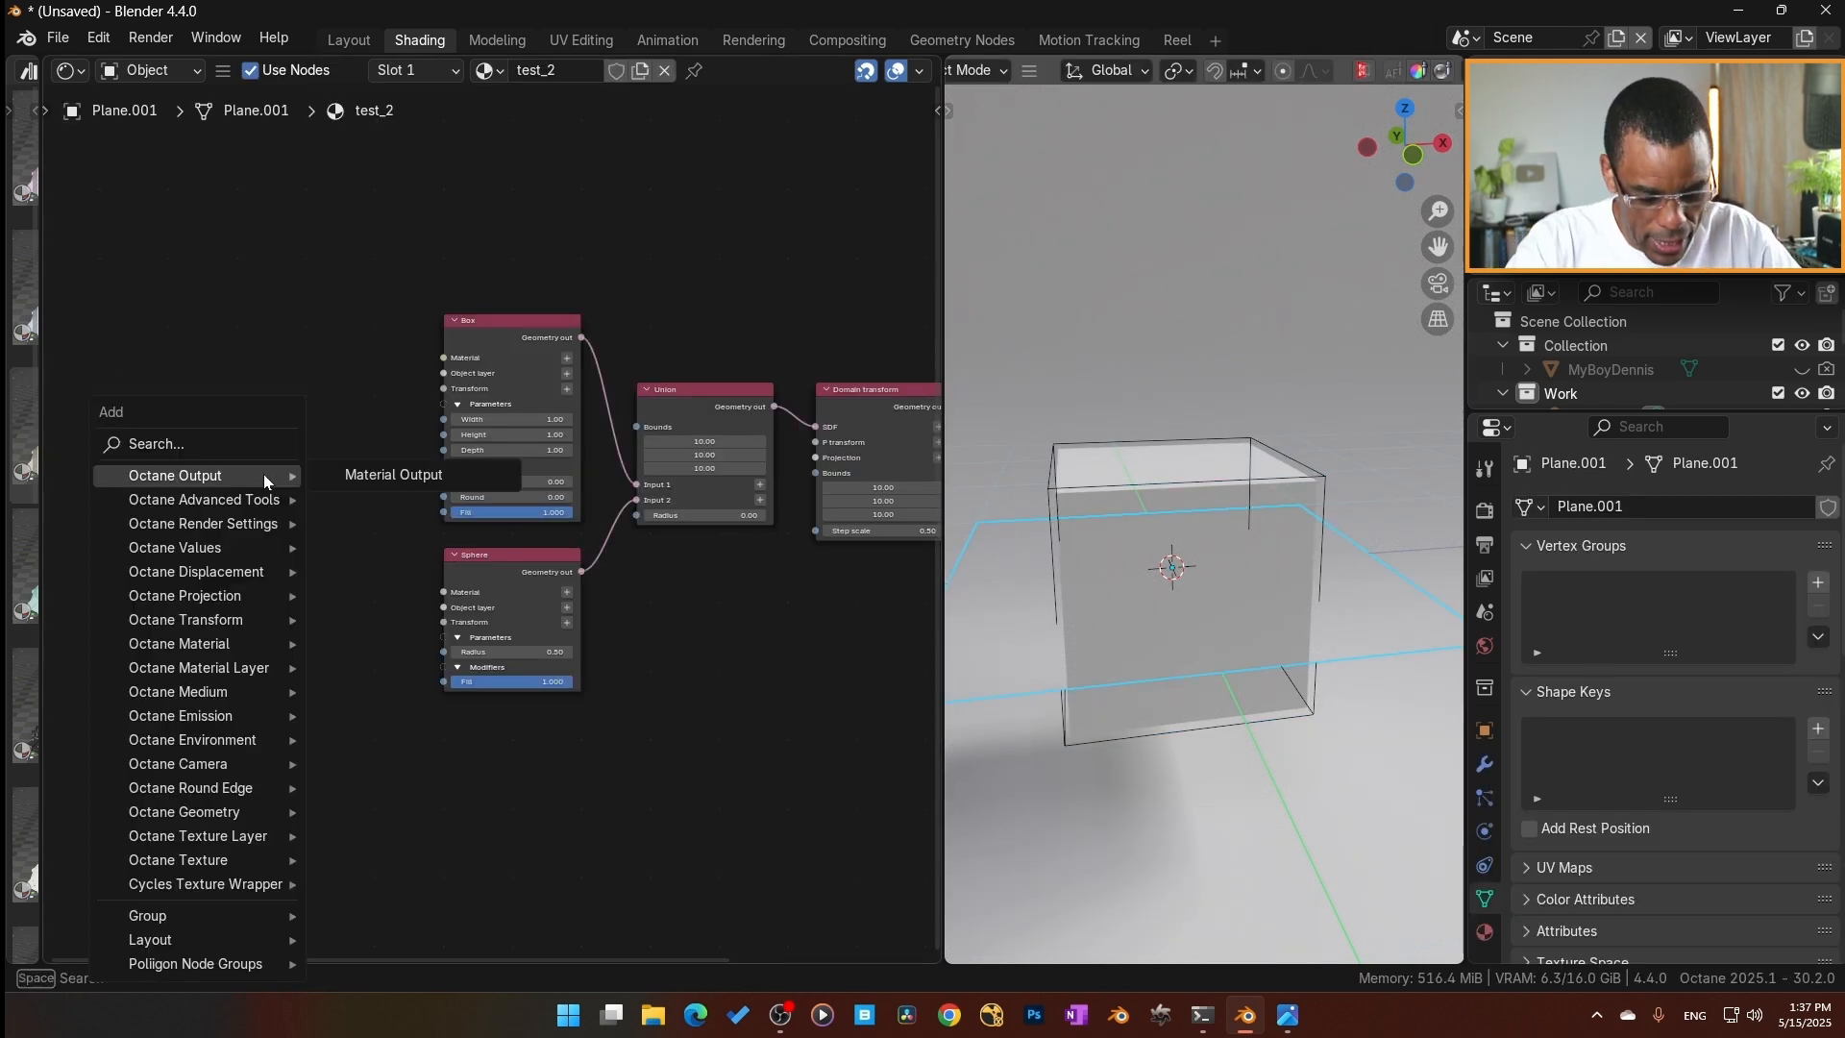
text(o)
key(Return)
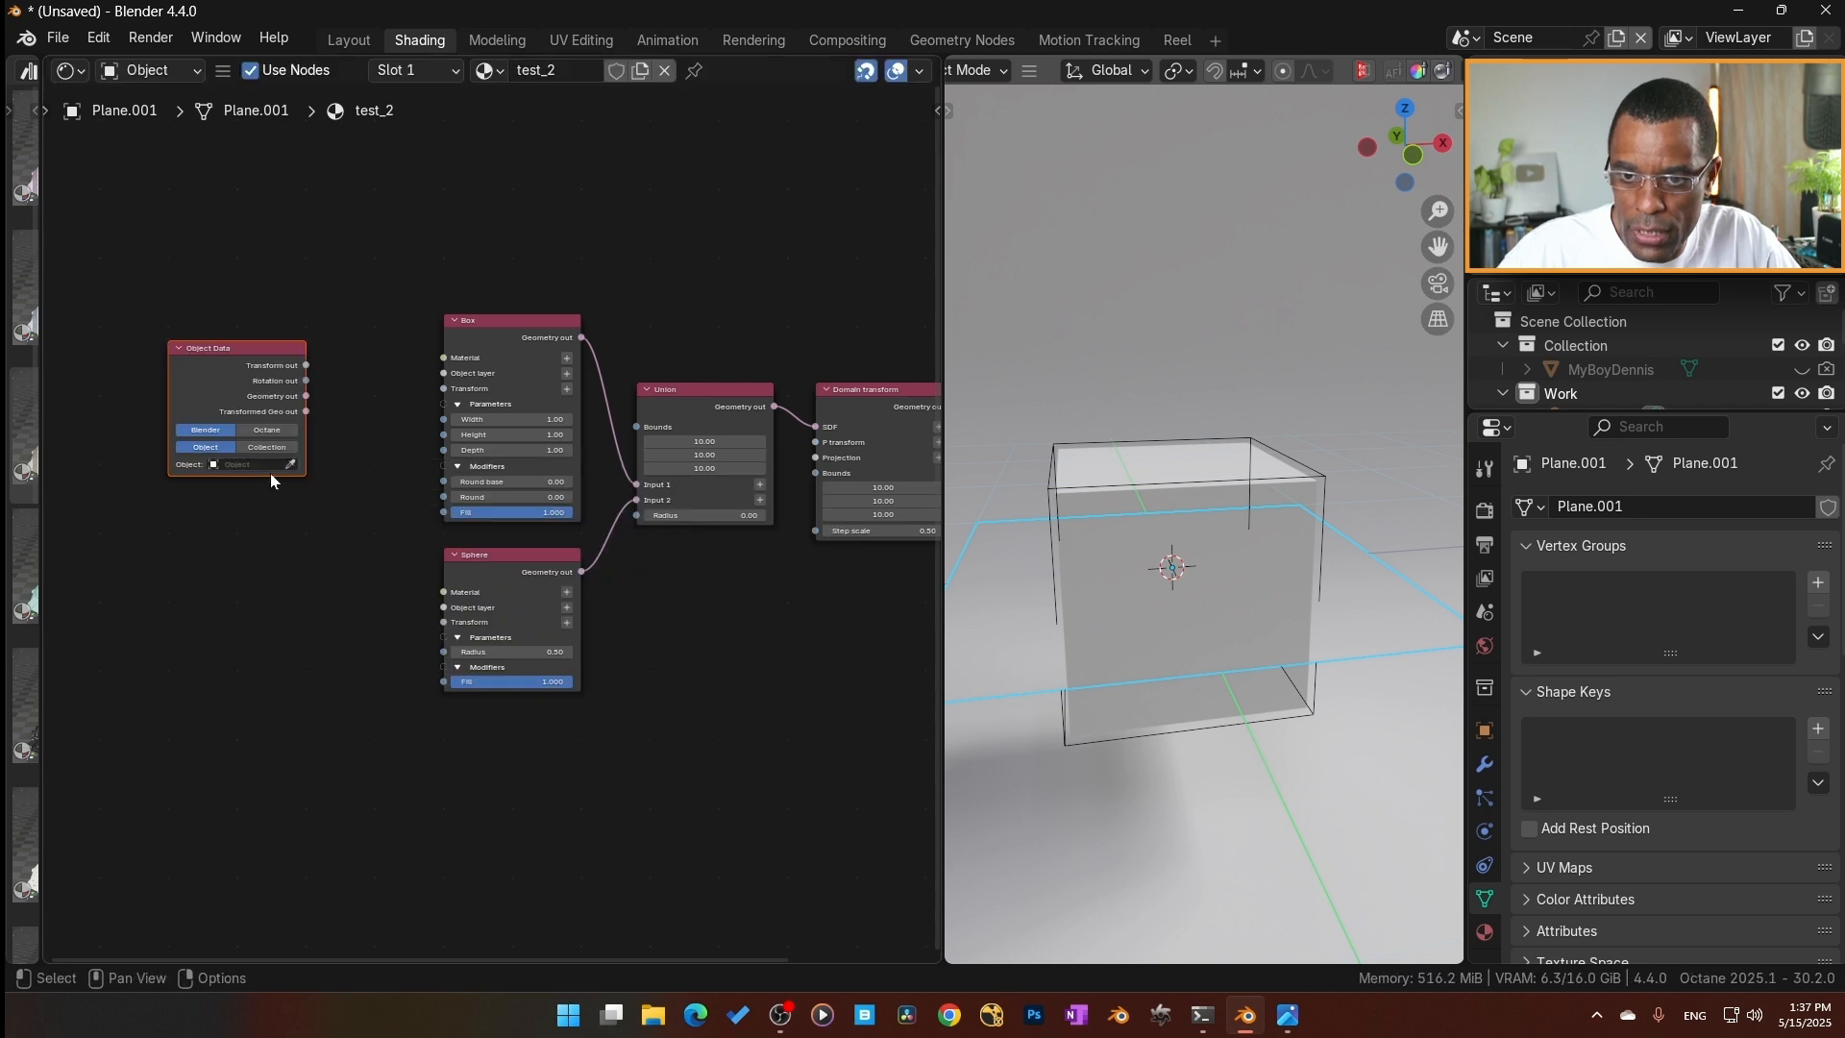
click(327, 396)
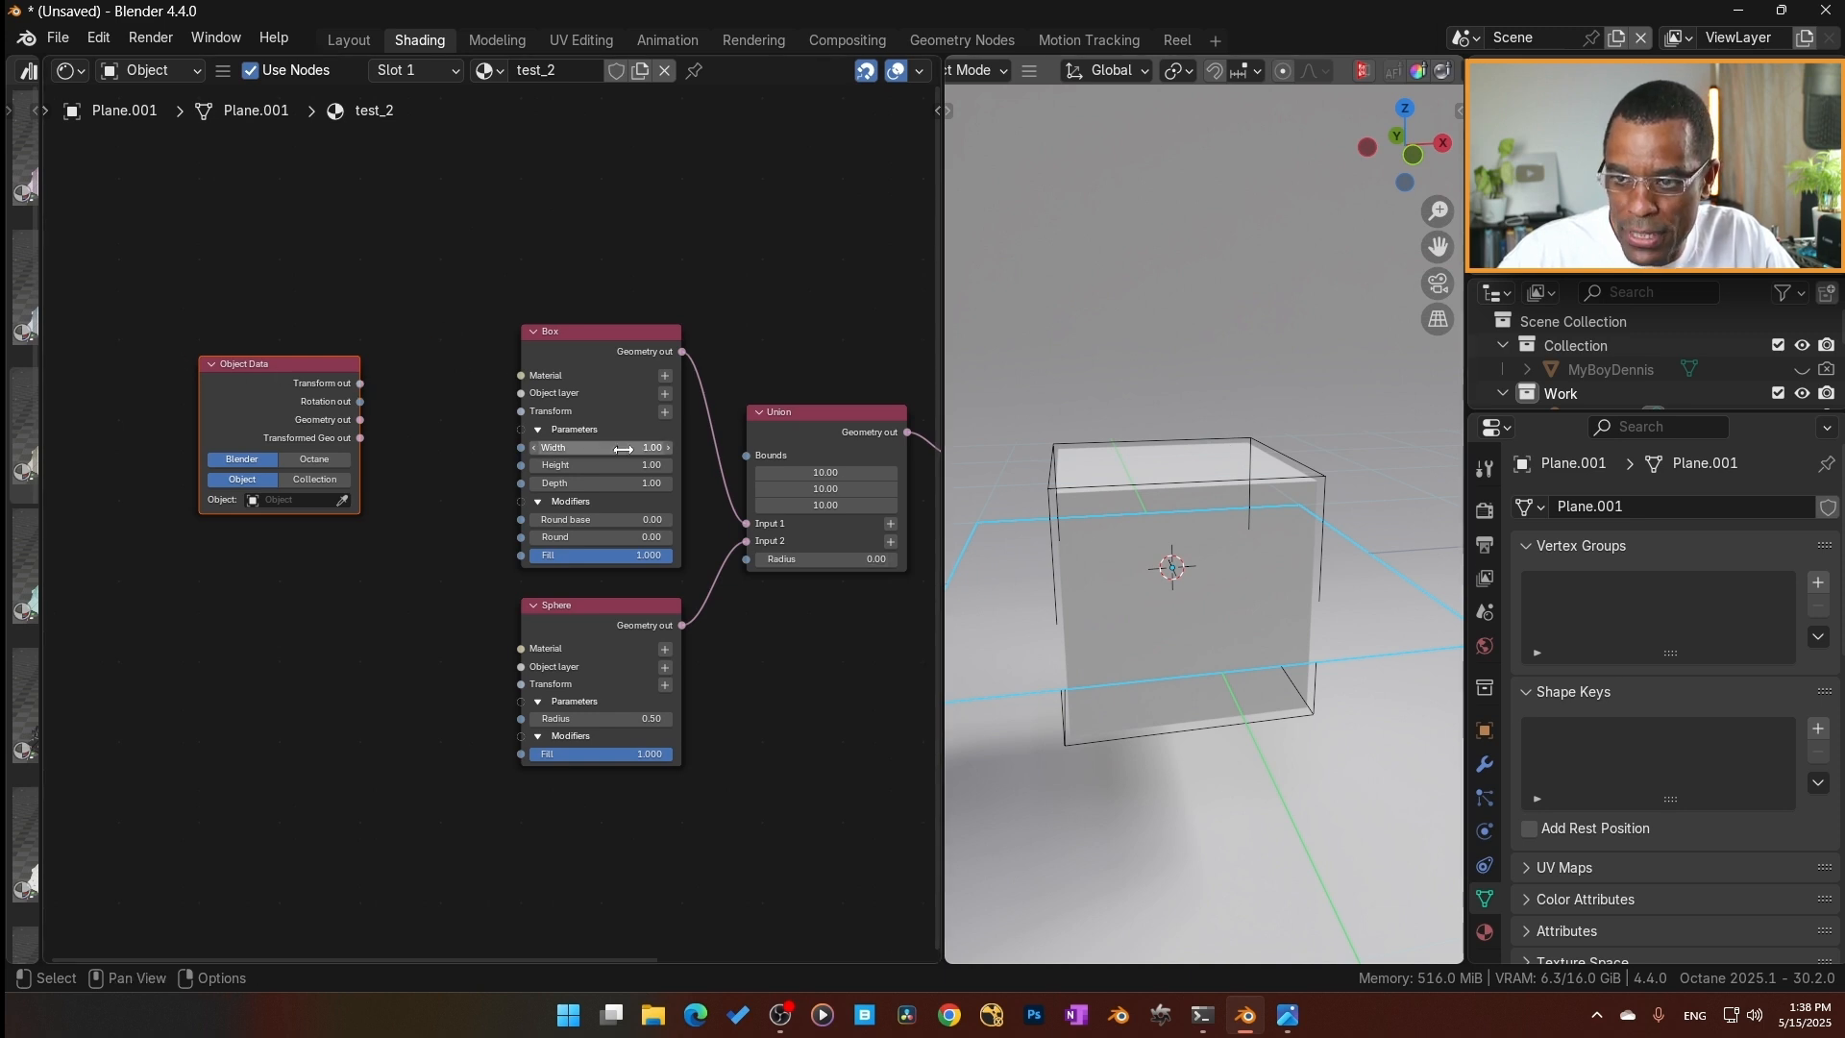
drag(360, 384, 386, 391)
drag(525, 413, 527, 412)
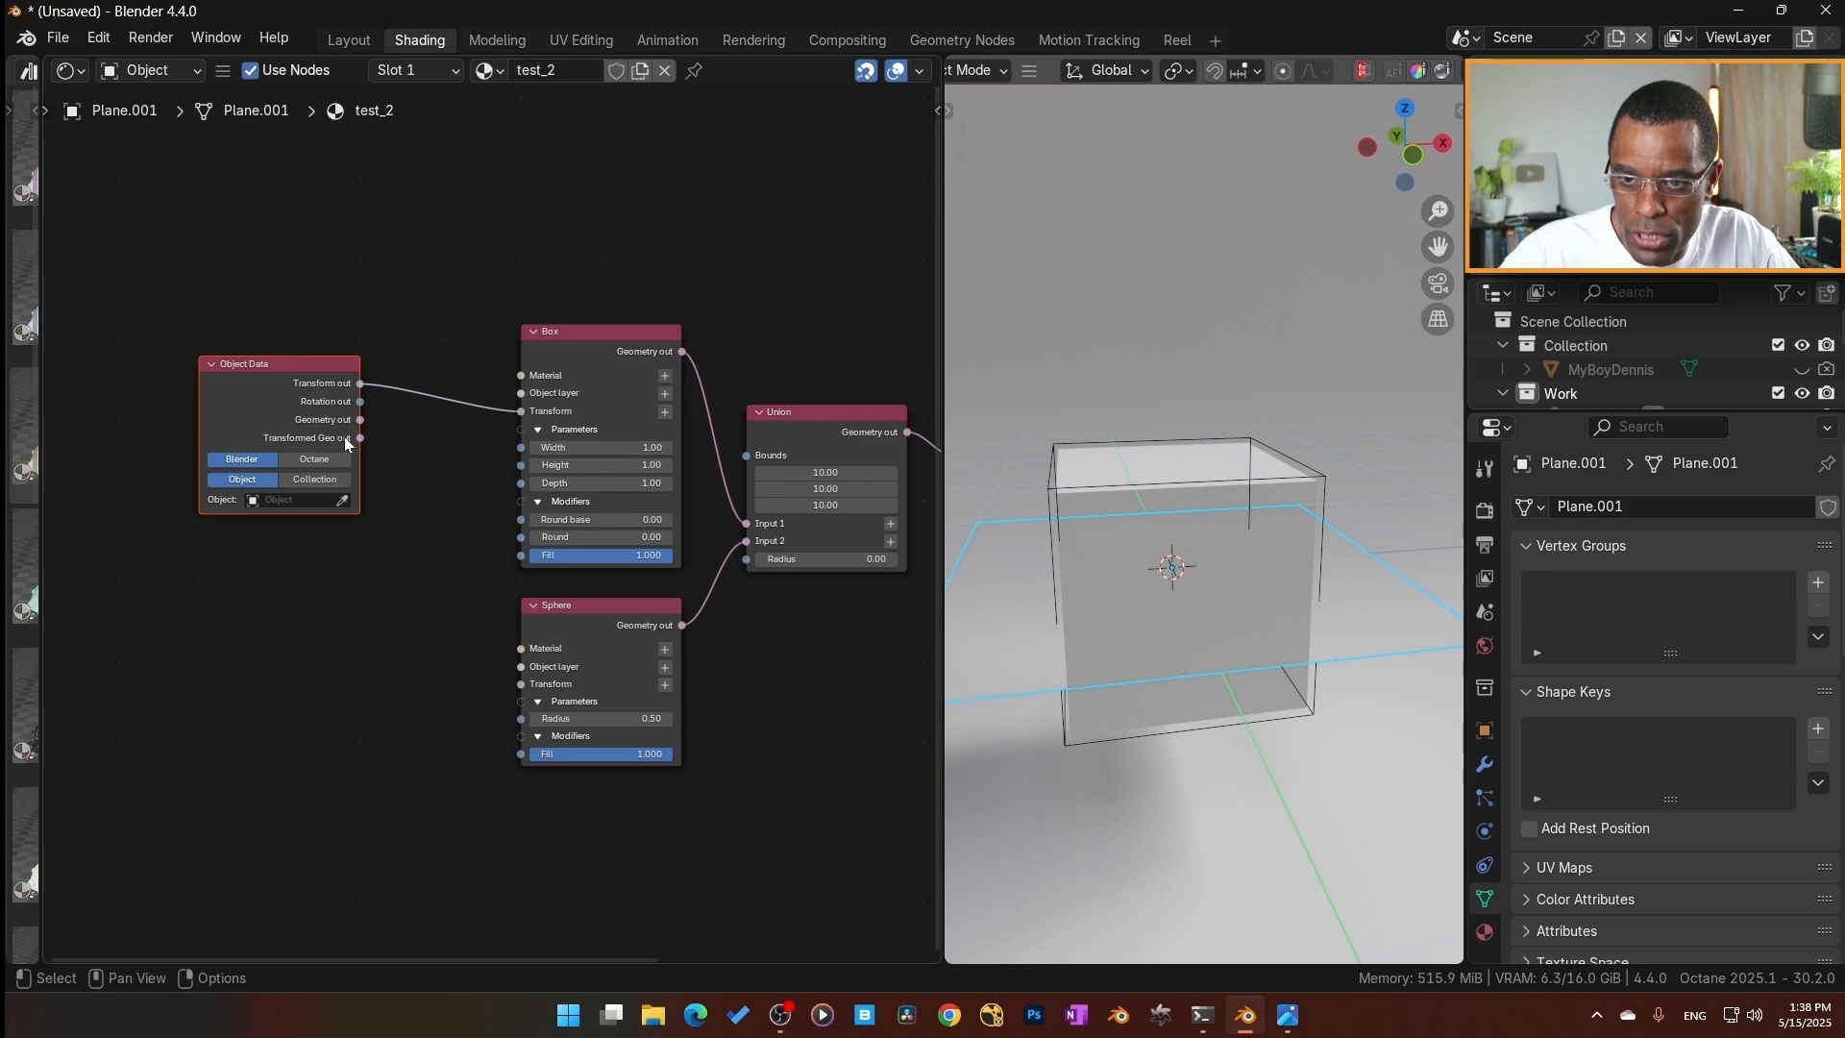
Set the Object Data node's object to the cube empty, Empty.002.
click(290, 502)
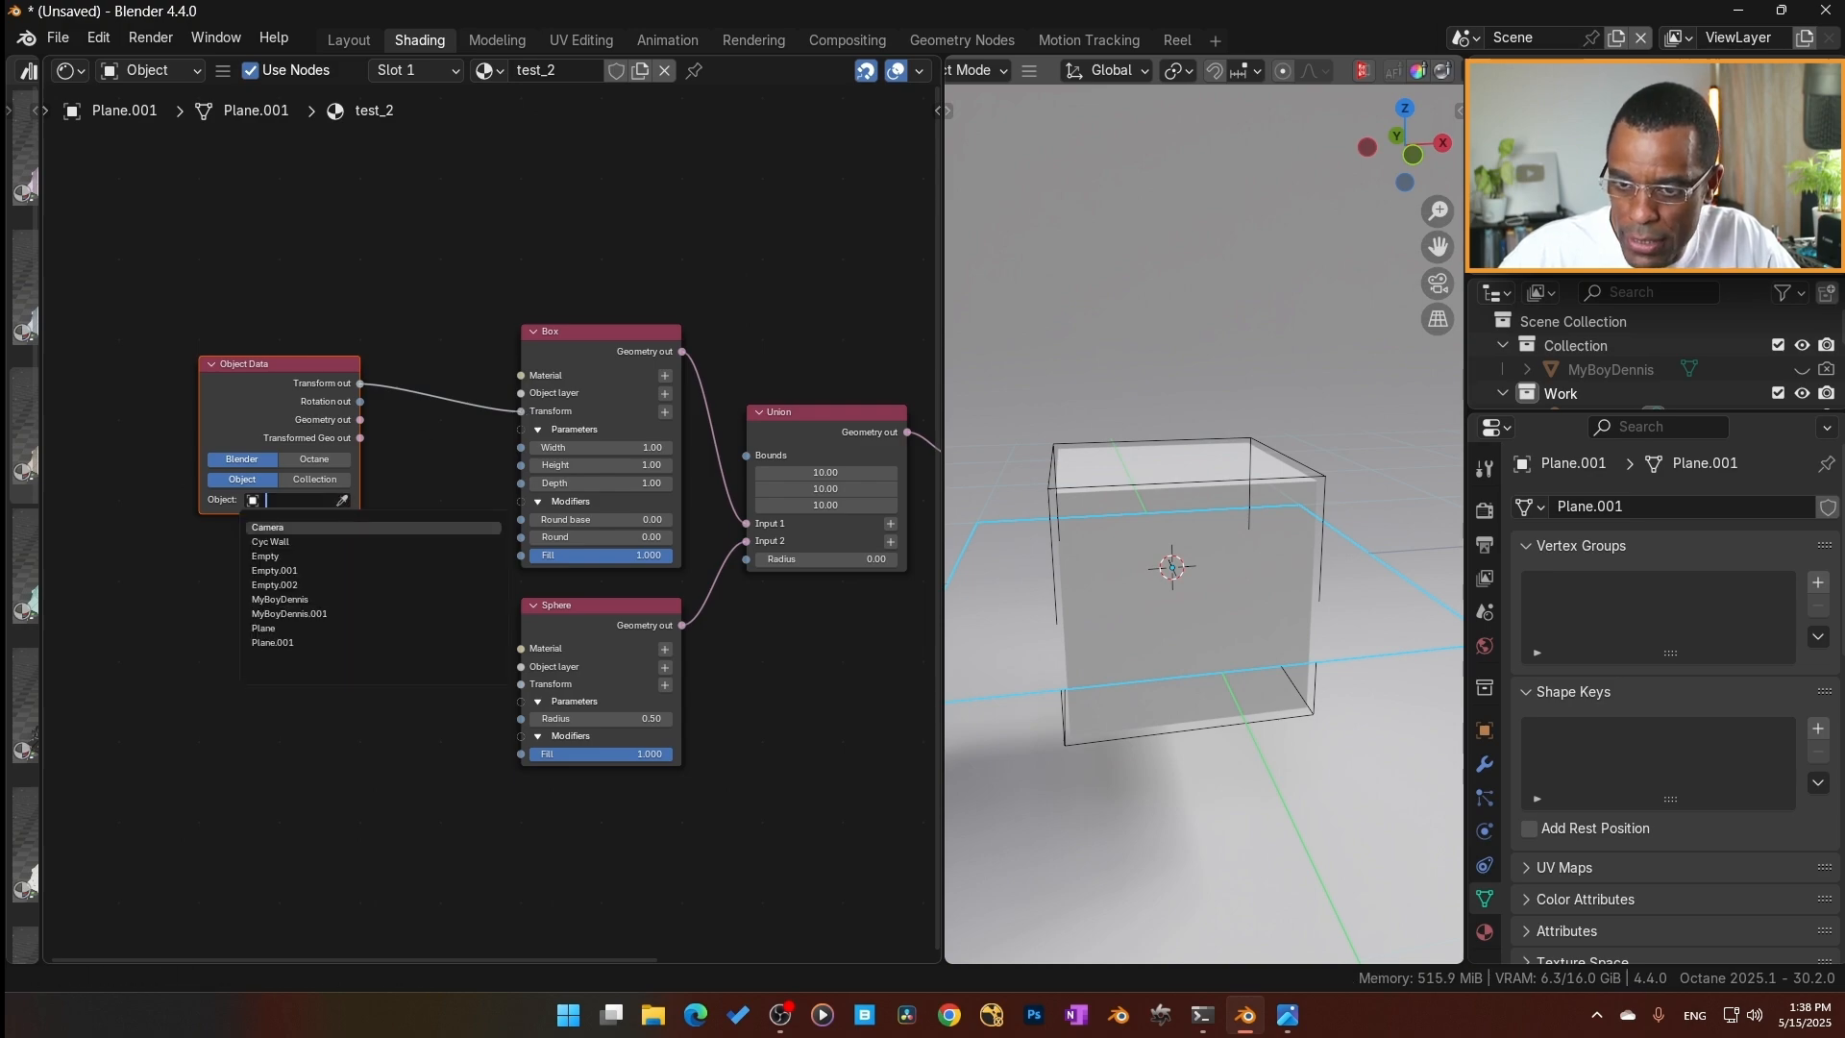
click(270, 541)
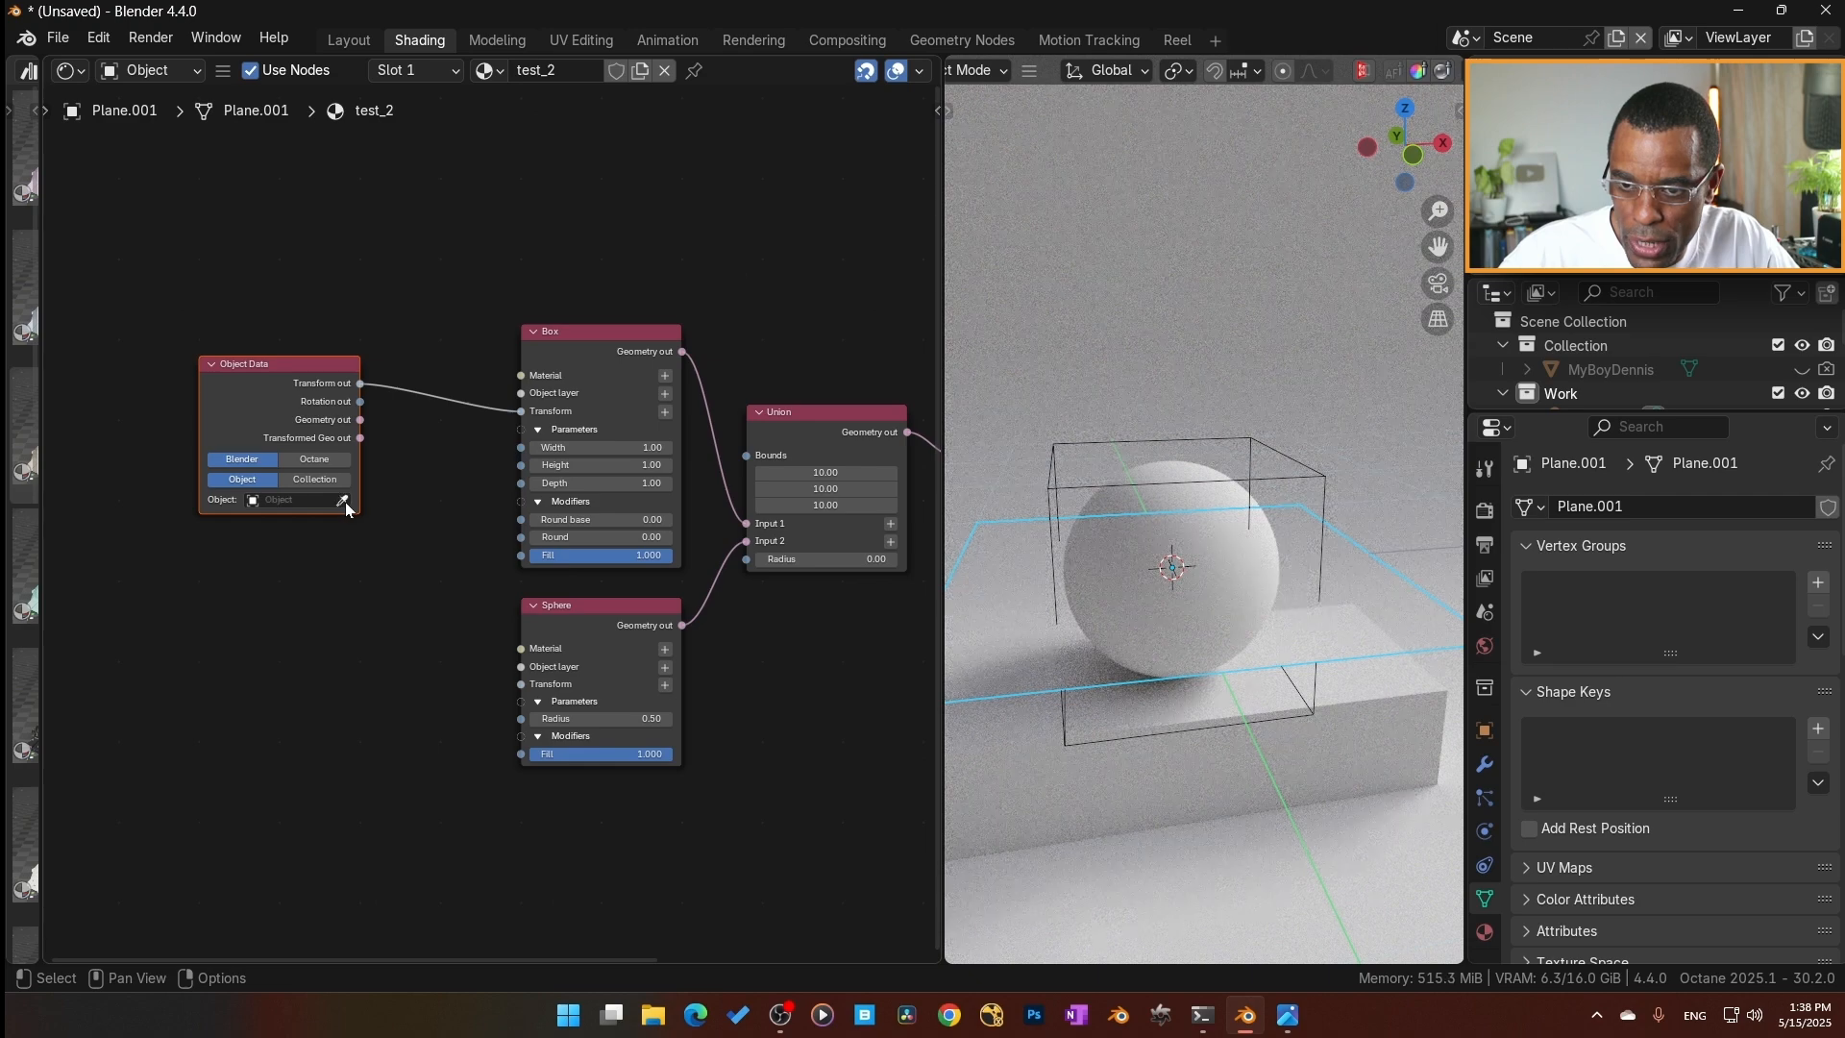
click(343, 501)
click(342, 499)
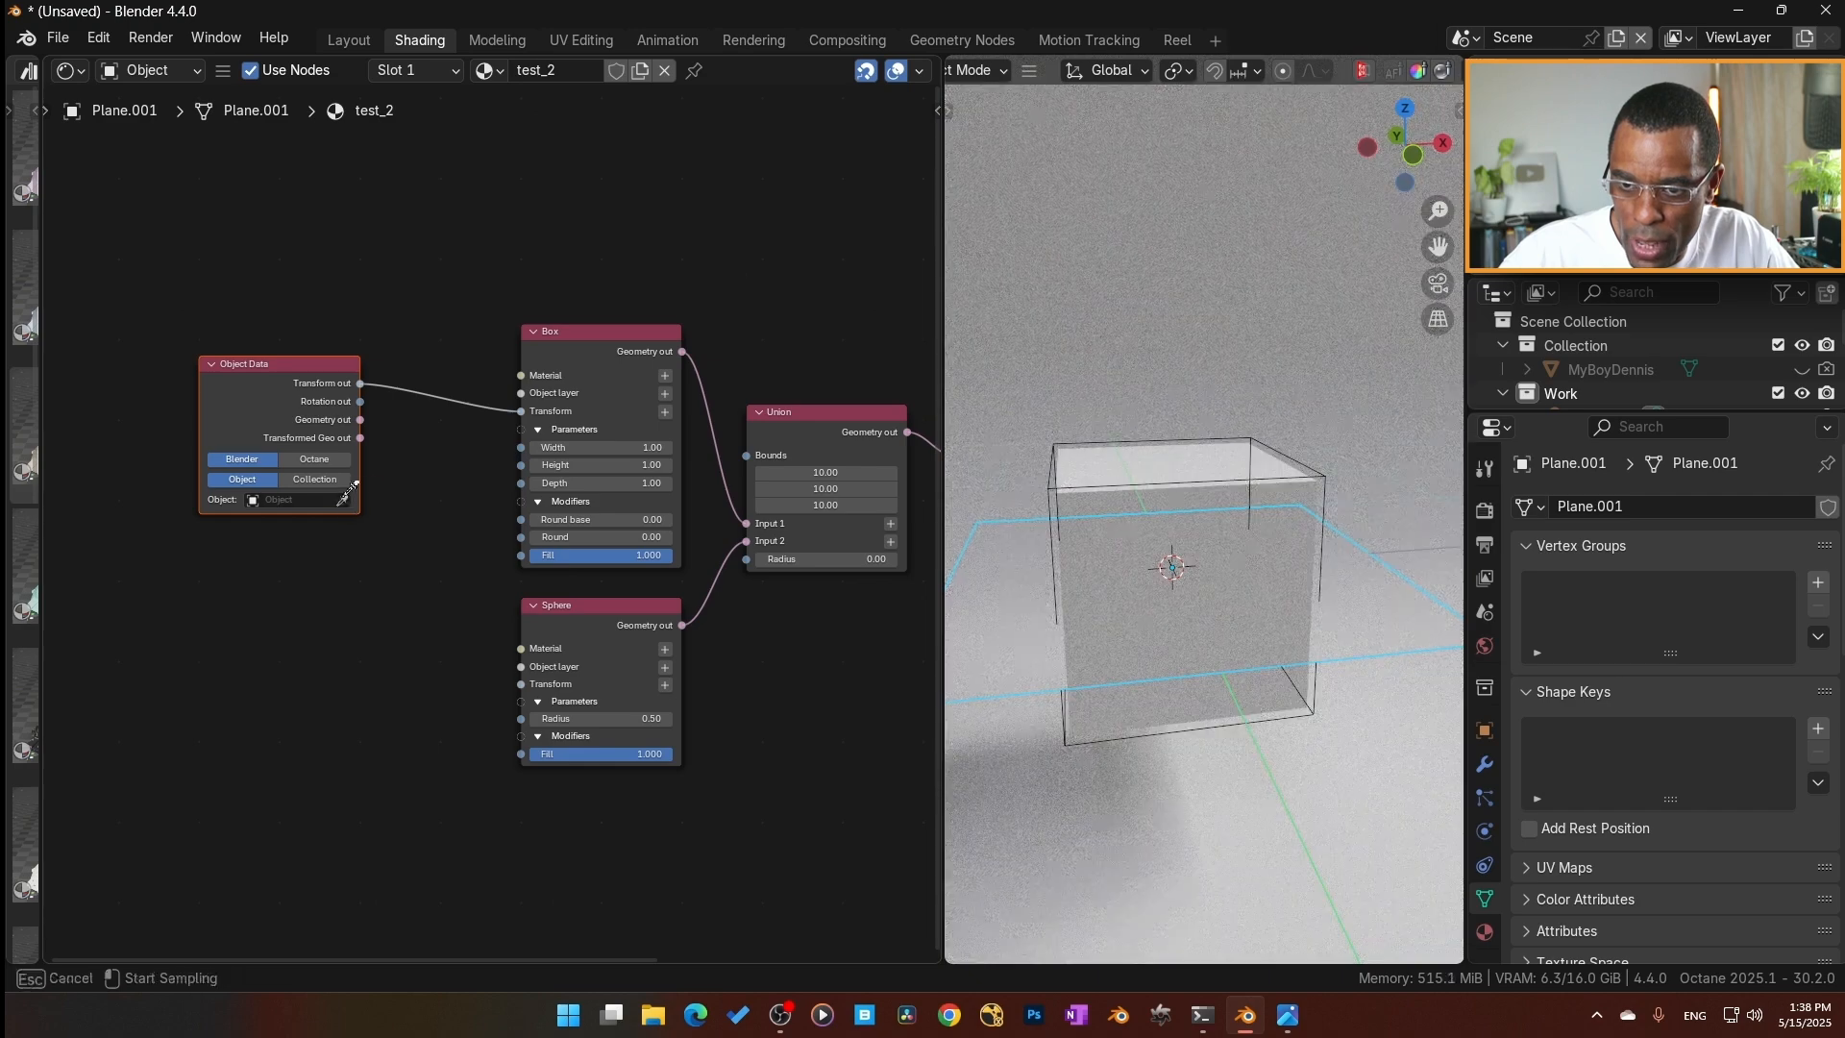
click(1259, 426)
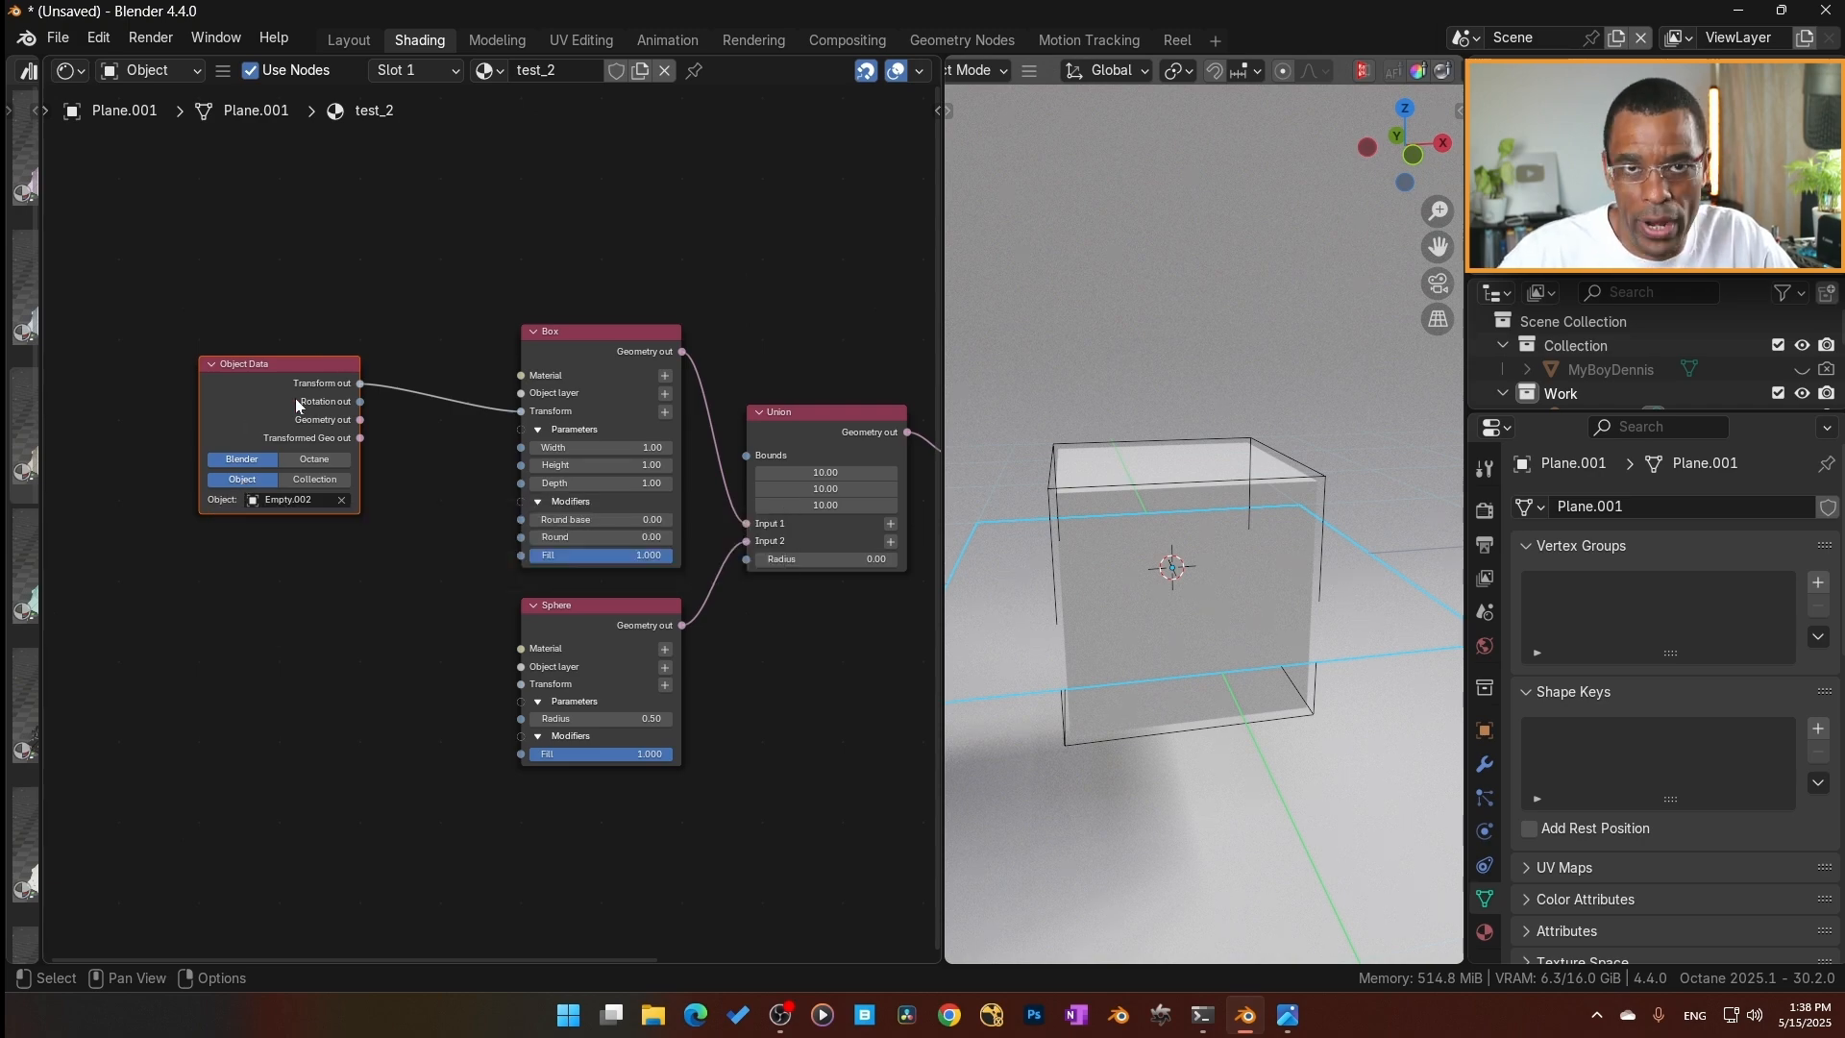
Switch the Box branch's Object Data node from Blender to Octane mode.
click(248, 481)
click(308, 459)
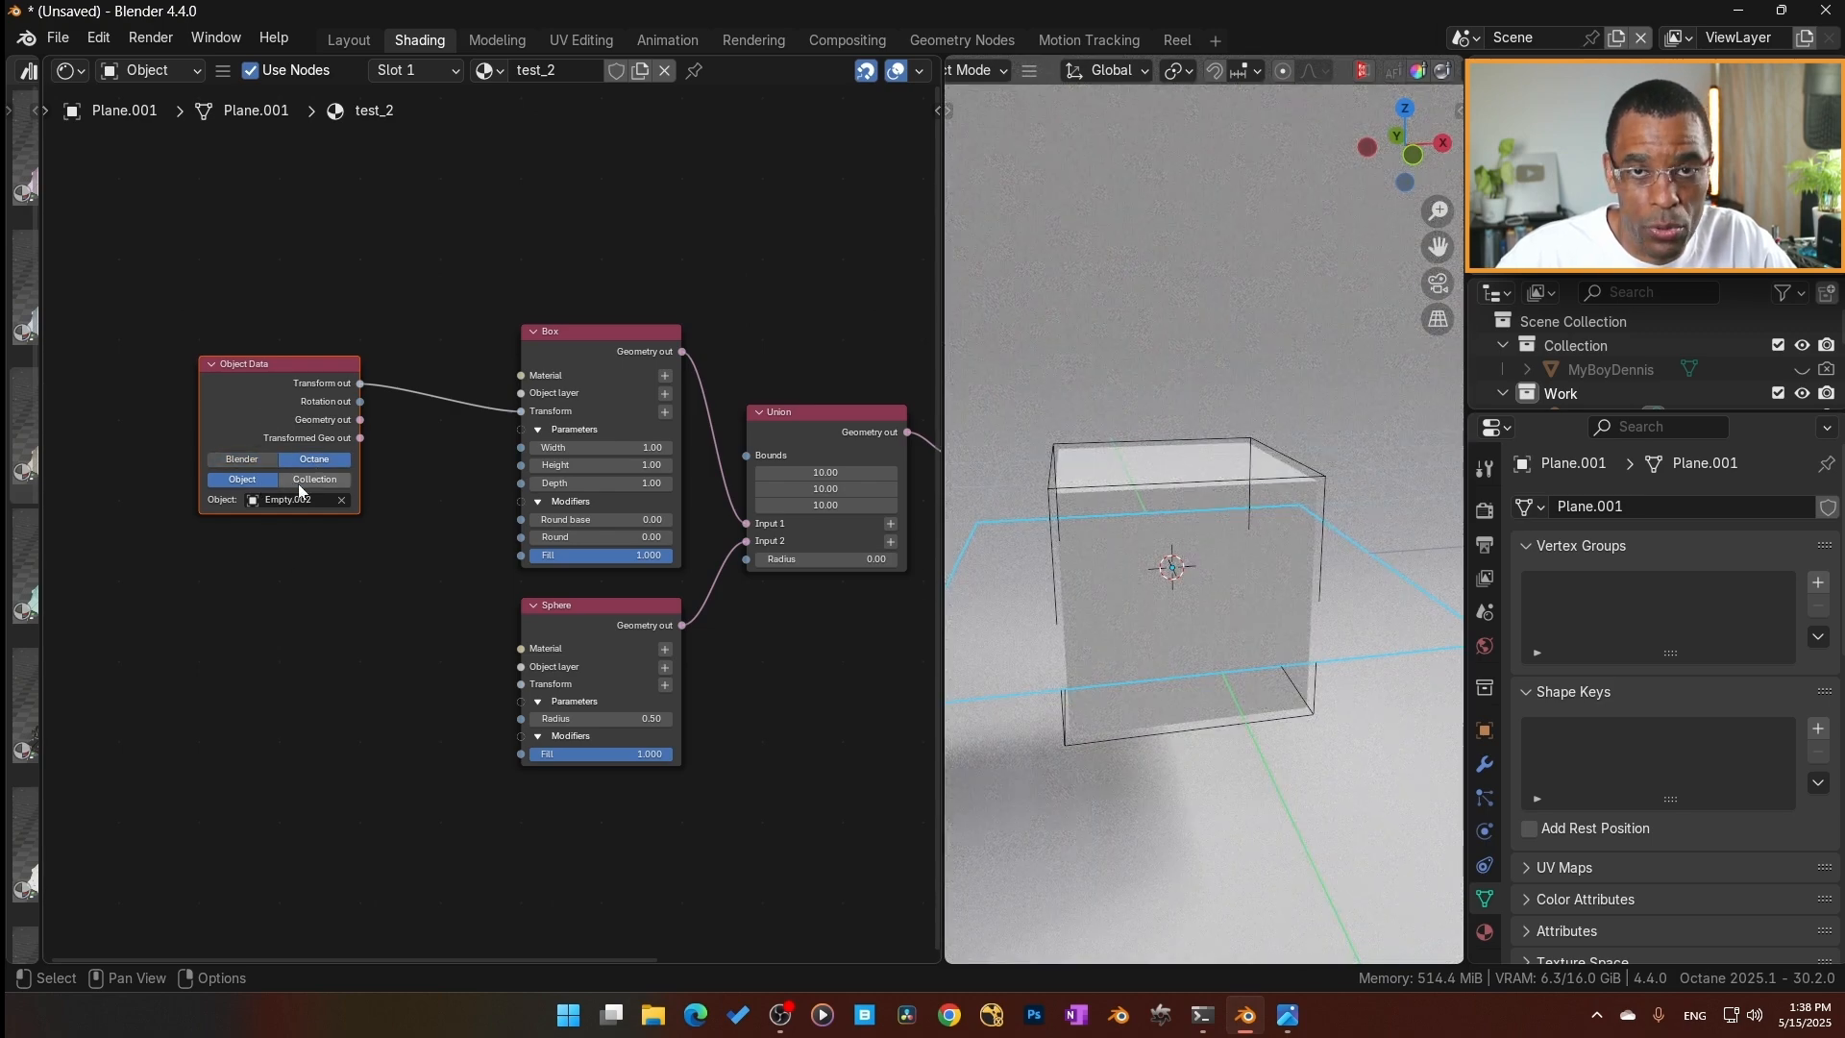
Try moving, rotating and scaling the cube empty to test its control over the rendered box.
click(1219, 483)
key(g)
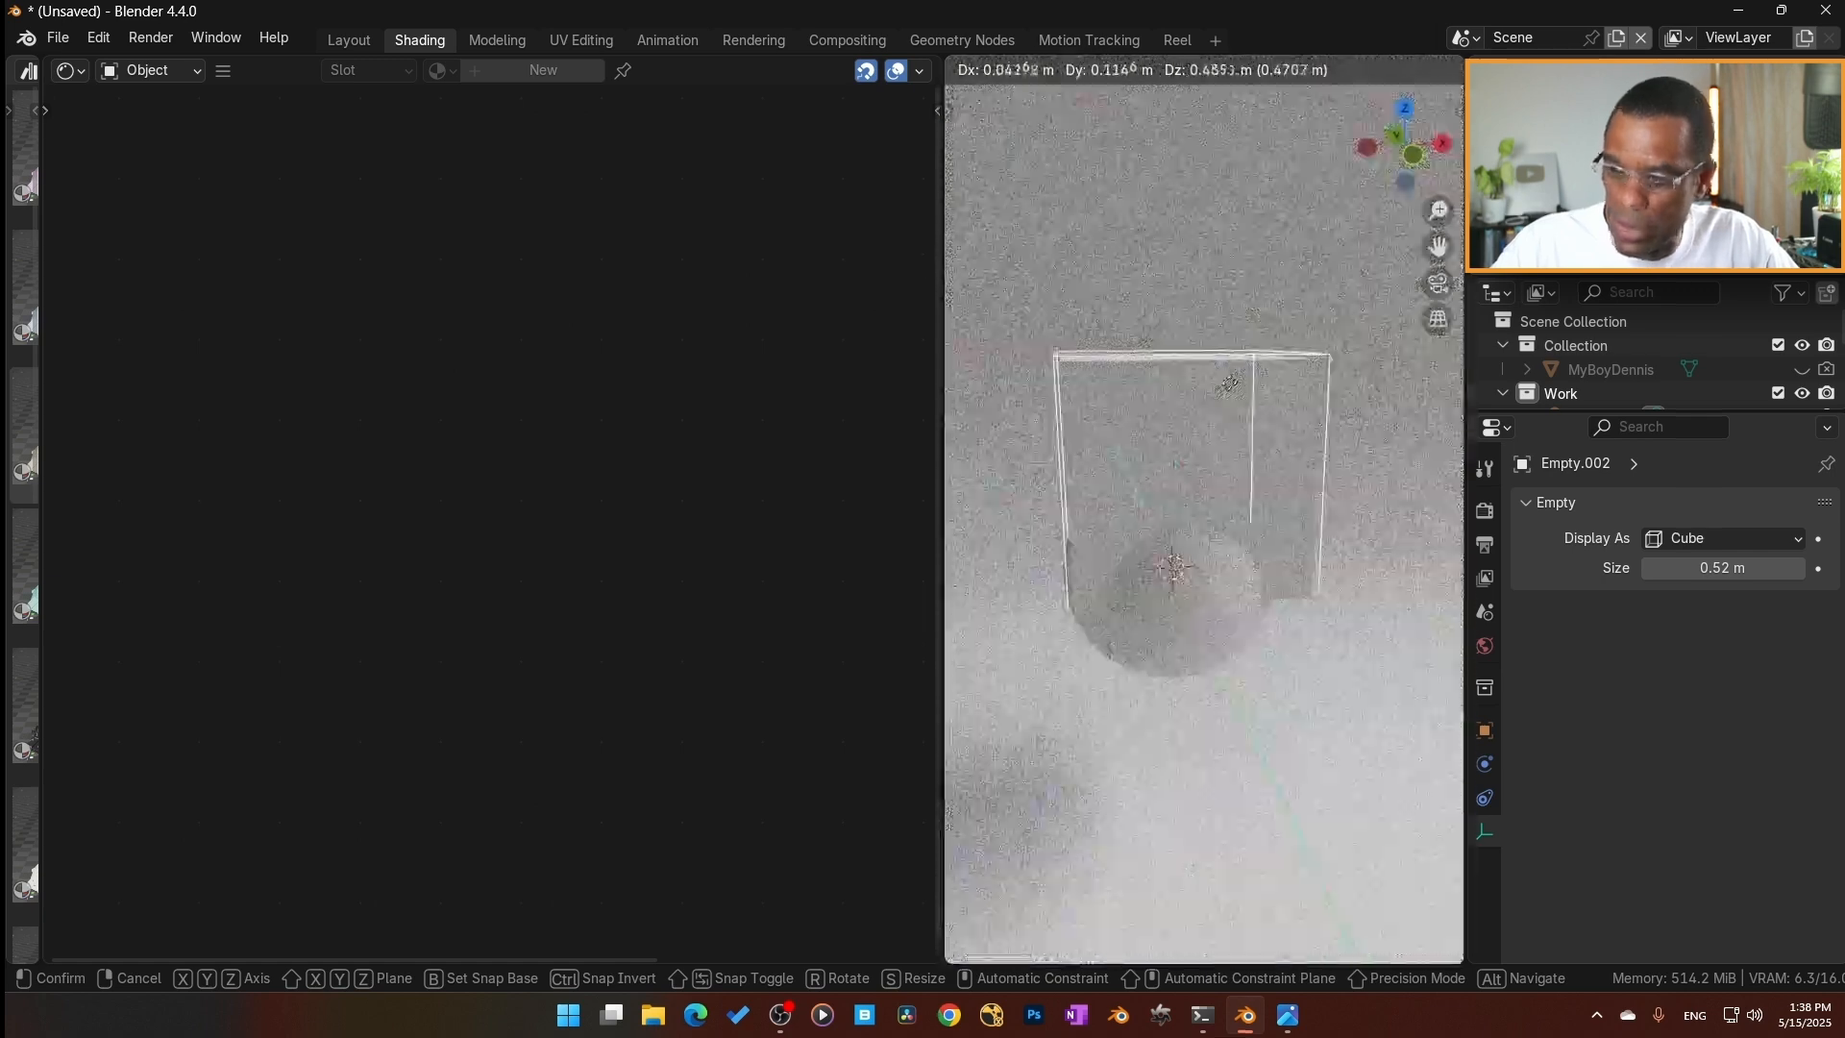
click(1218, 404)
key(r)
key(r)
key(Escape)
key(s)
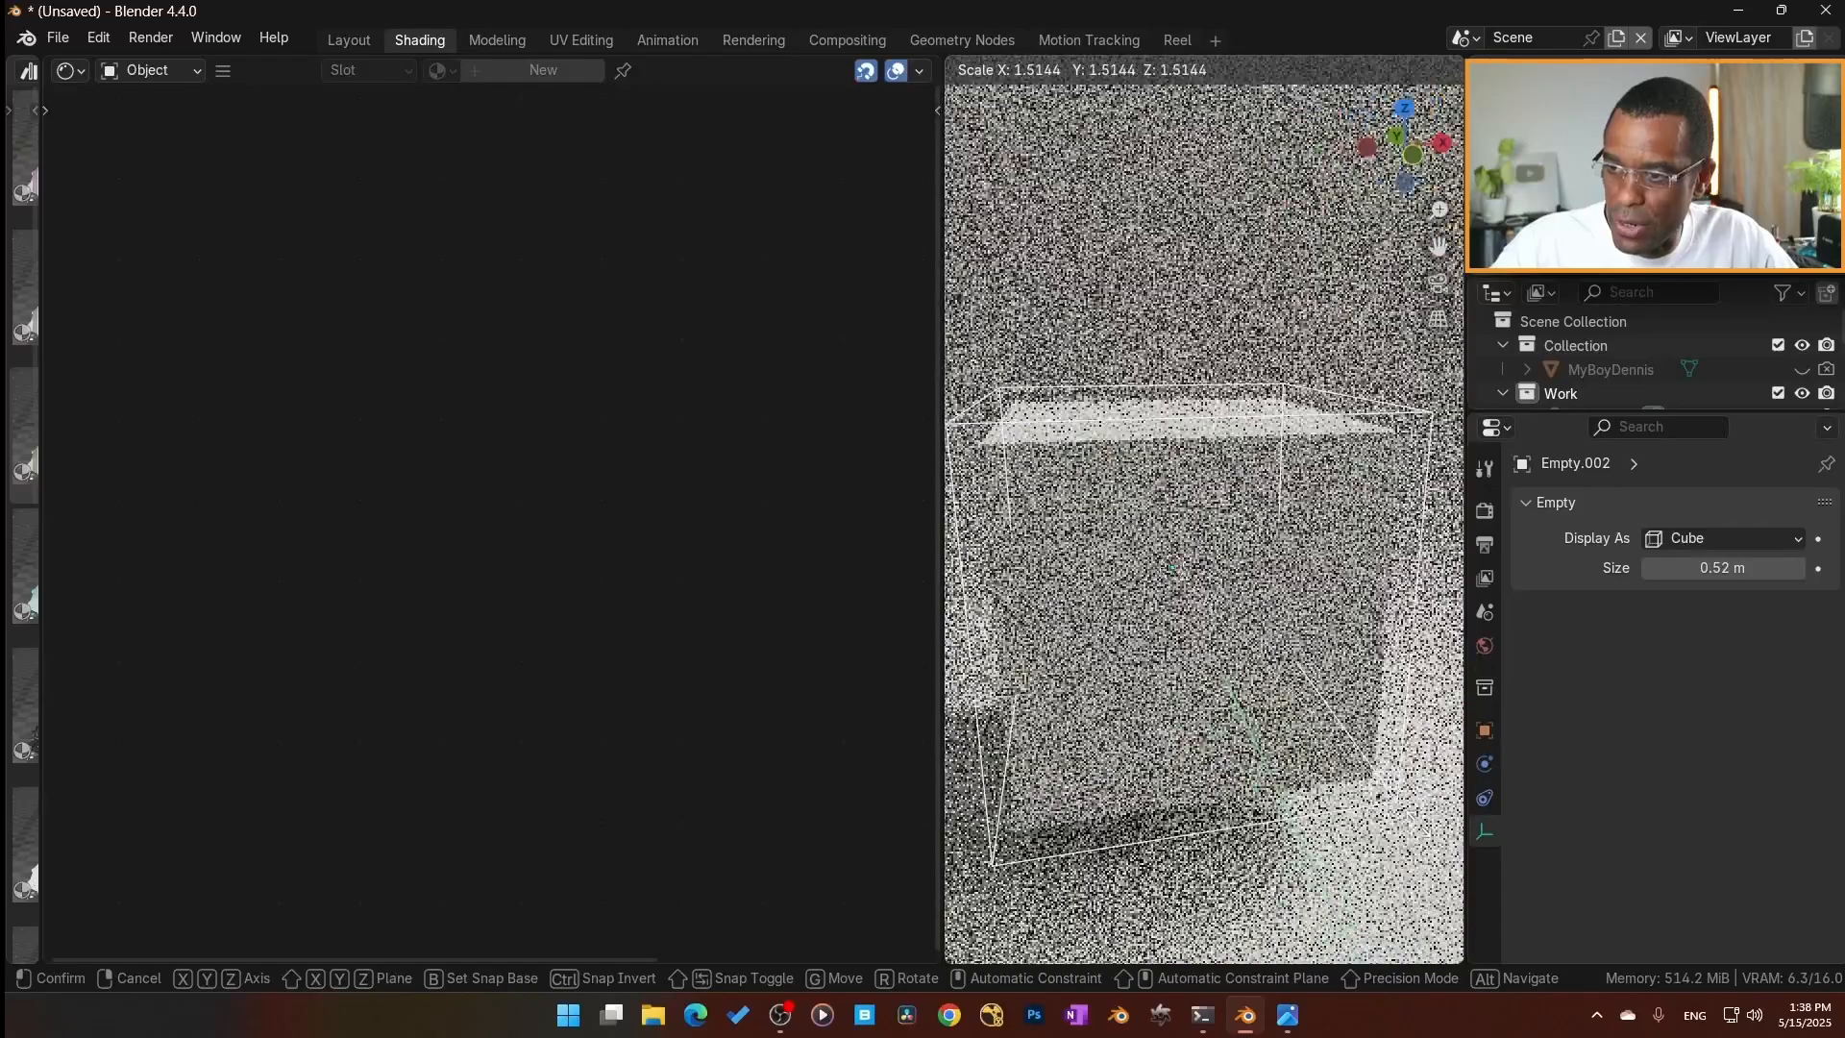
click(861, 450)
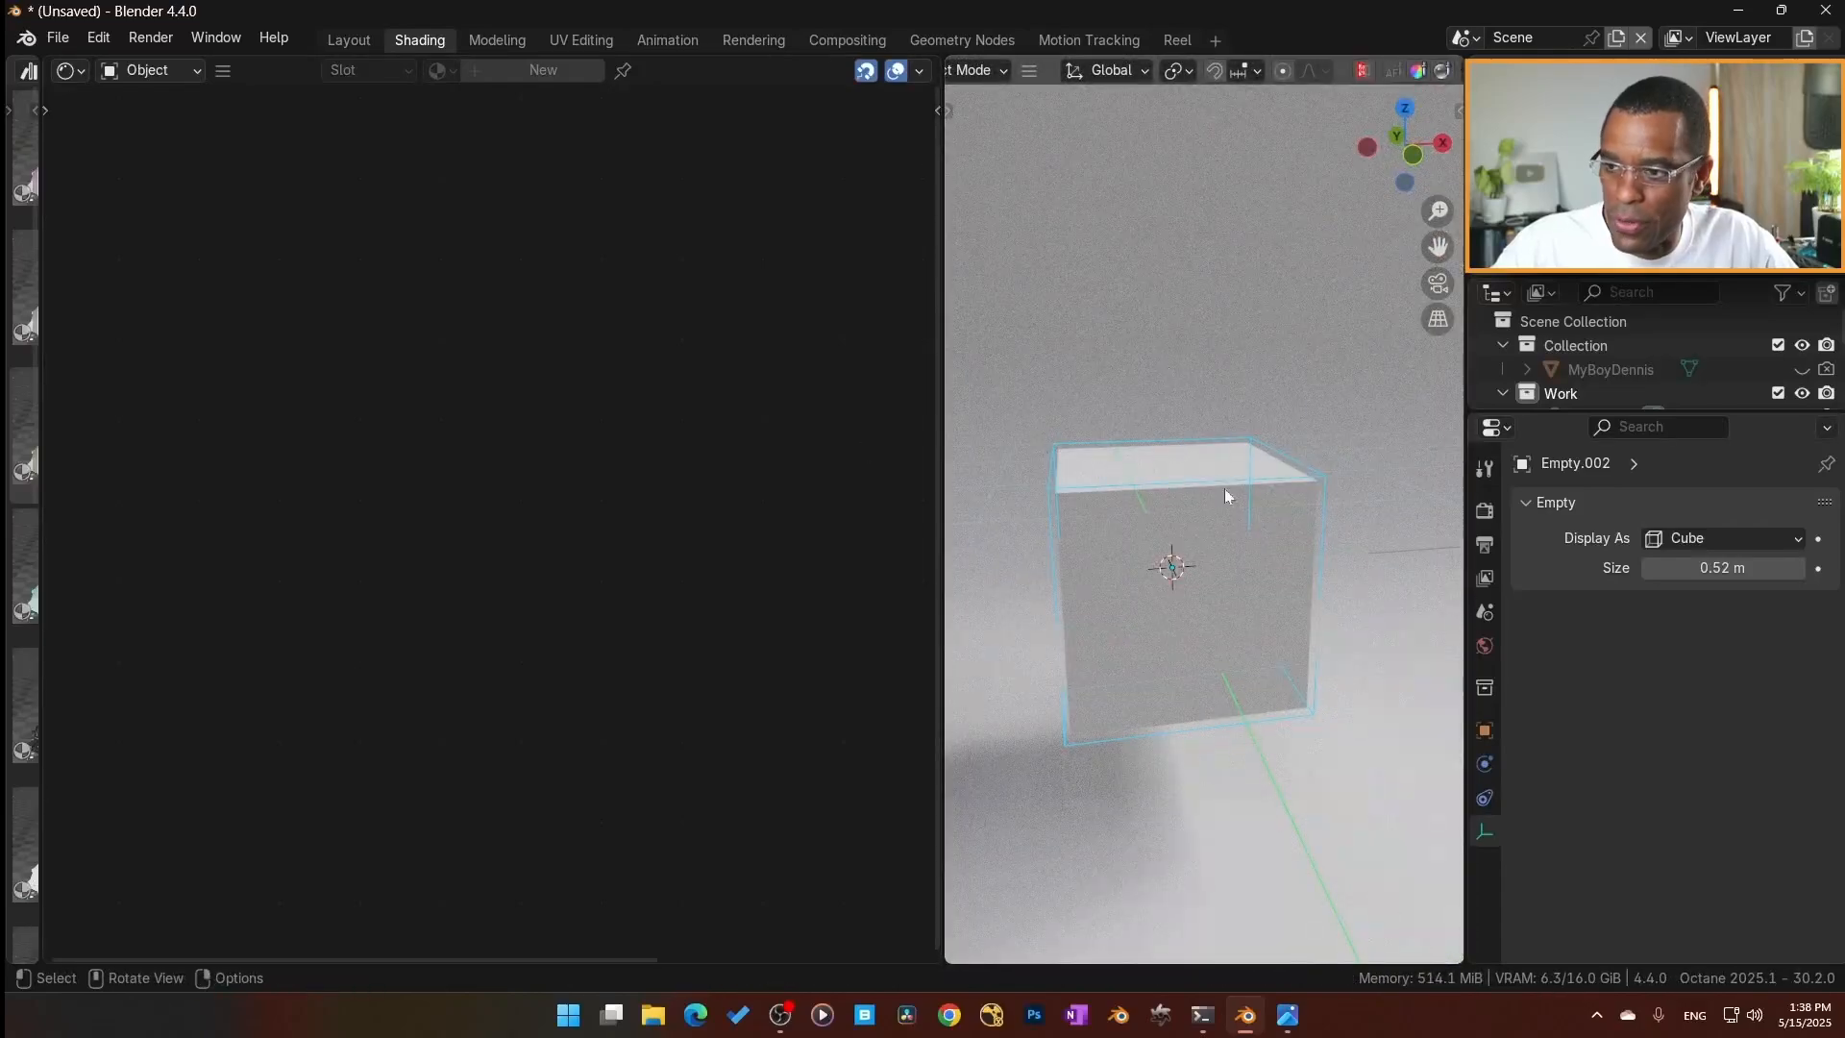
Reselect the plane and spread out its nodes, with the Object Data and Box nodes above Union and the Sphere node below.
click(1381, 546)
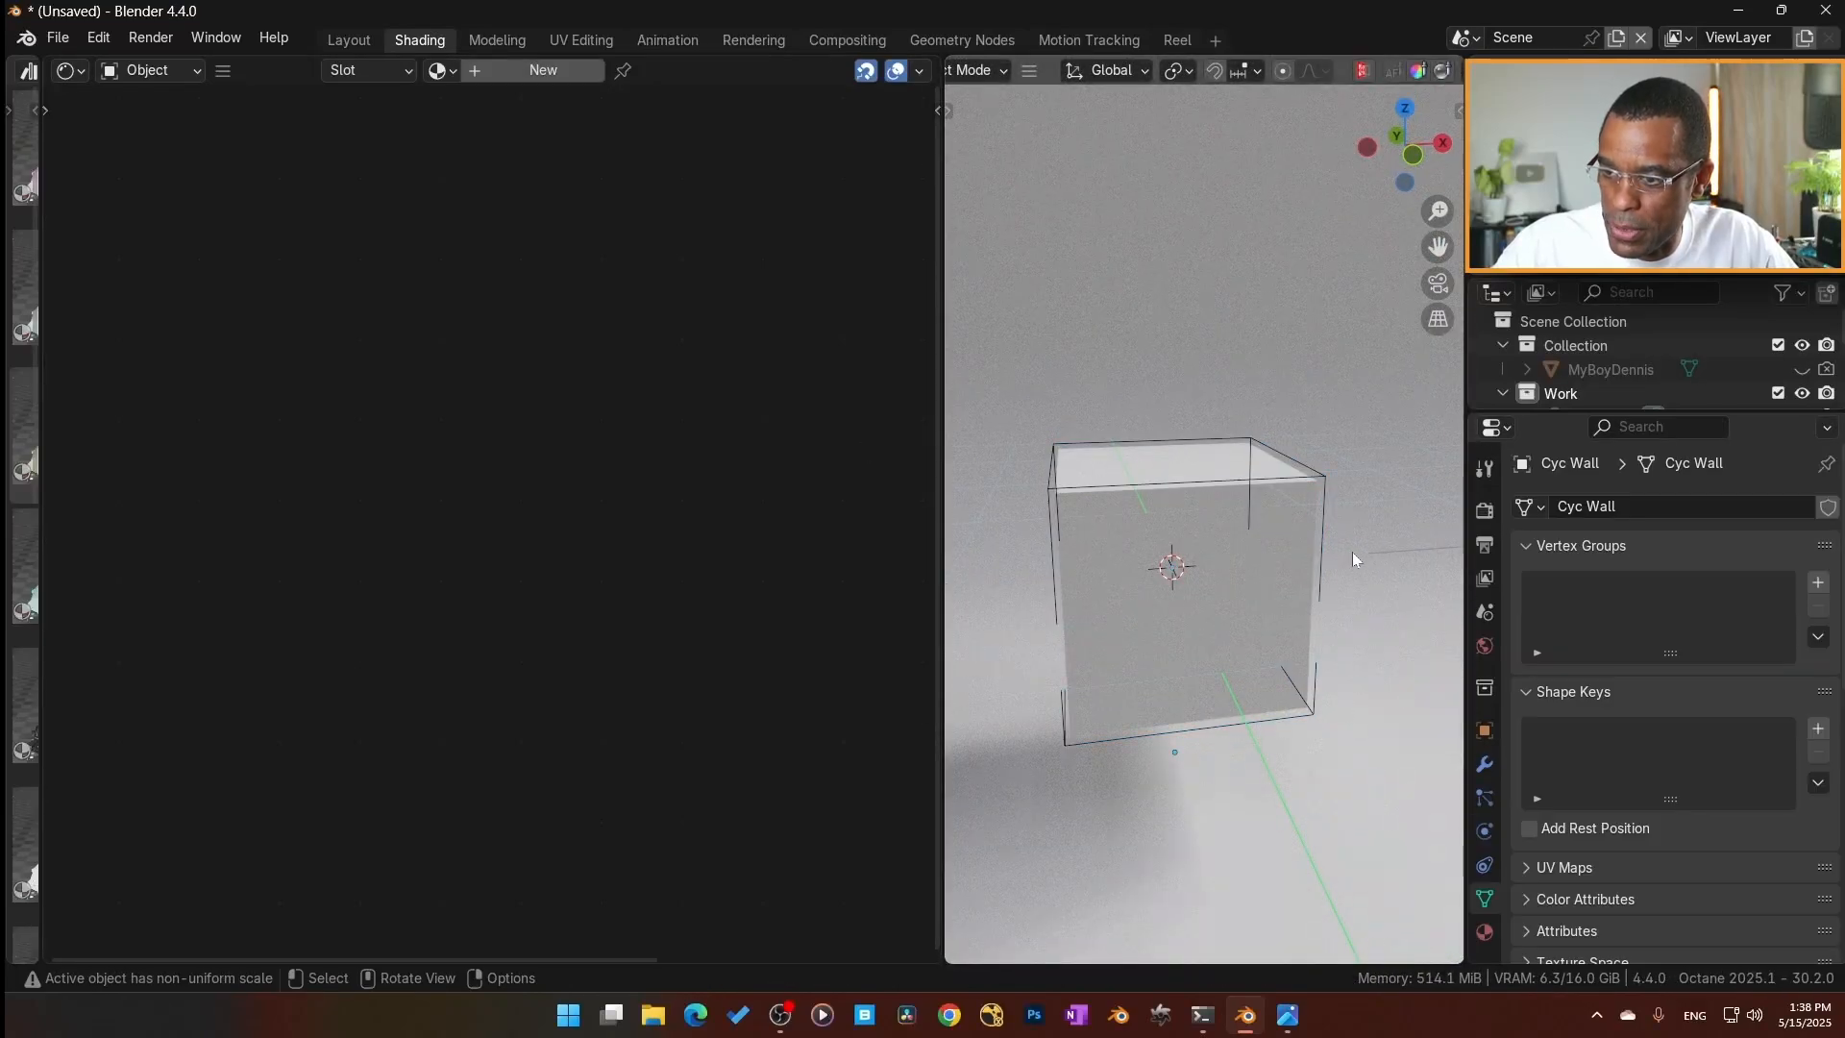
click(1352, 552)
drag(282, 365, 285, 349)
scroll(314, 548, down, 2)
middle_drag(314, 548, 337, 465)
drag(577, 519, 562, 711)
drag(376, 270, 552, 133)
middle_drag(438, 561, 442, 645)
Duplicate the Object Data node and place the copy beside the Sphere node.
click(263, 198)
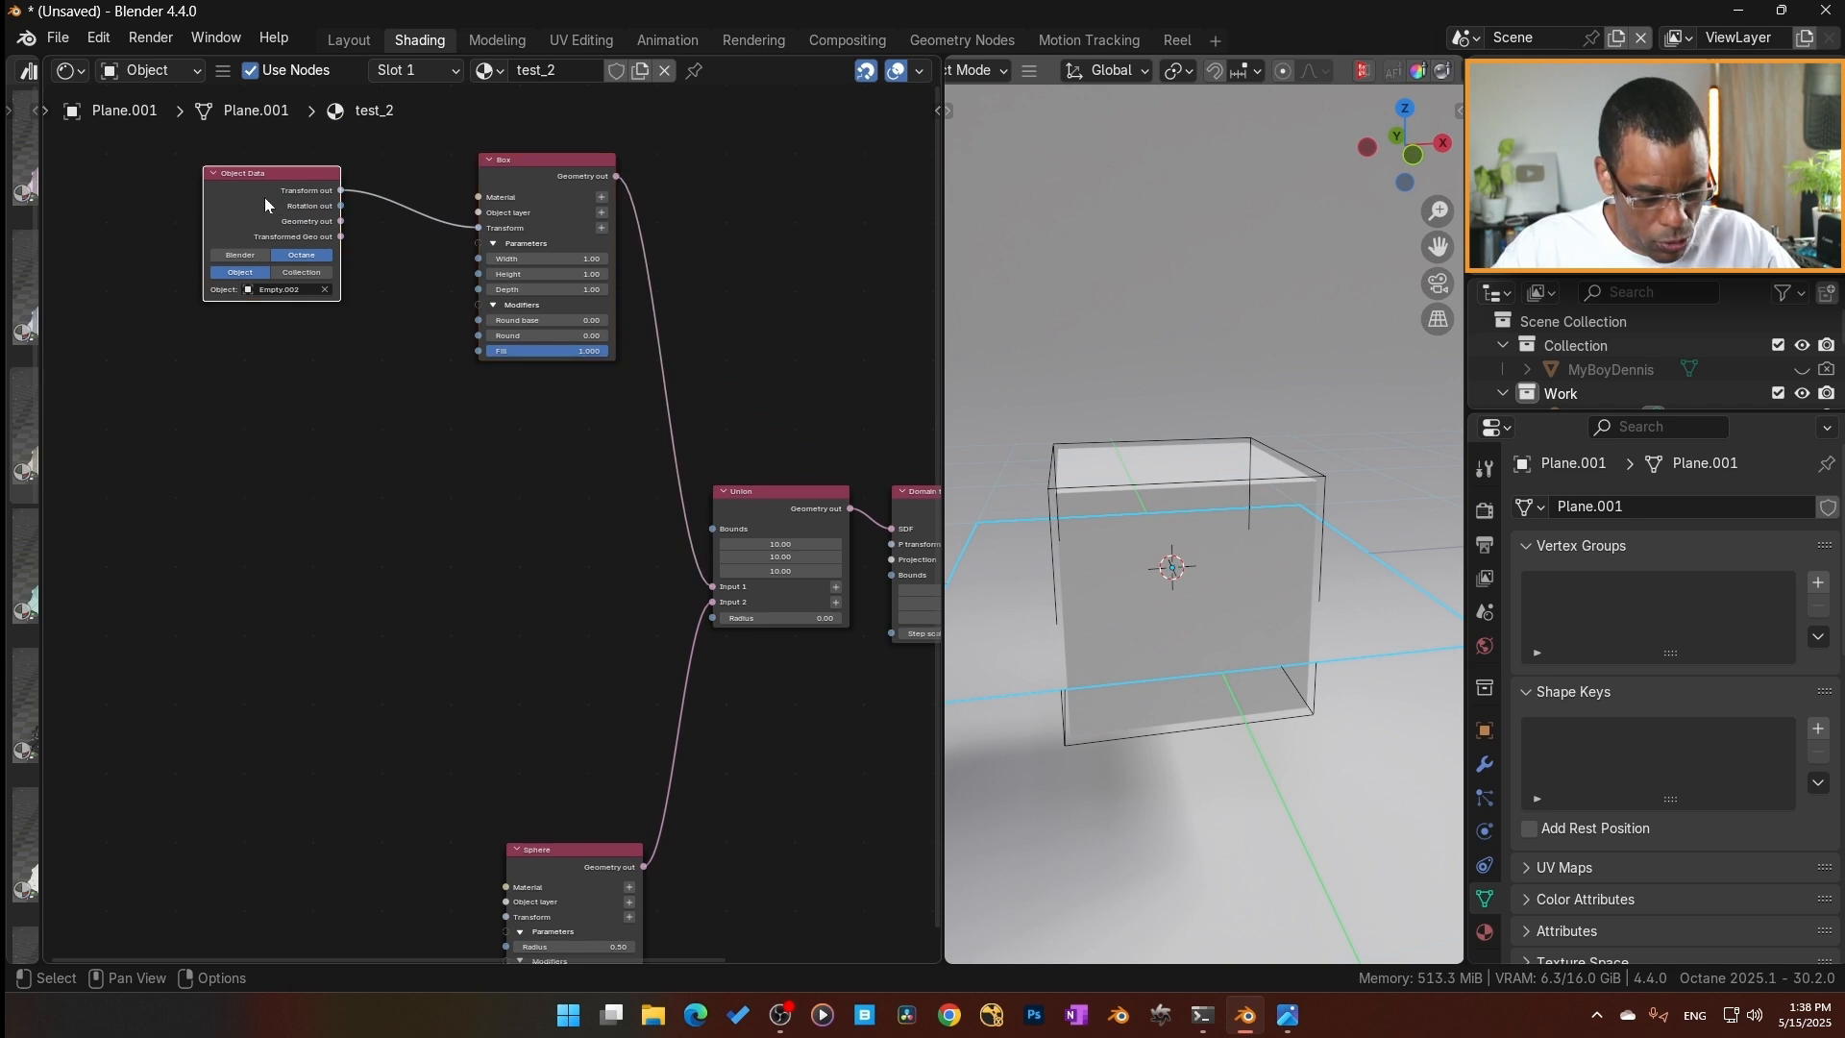
key(shift+d)
click(470, 838)
middle_drag(472, 840, 433, 595)
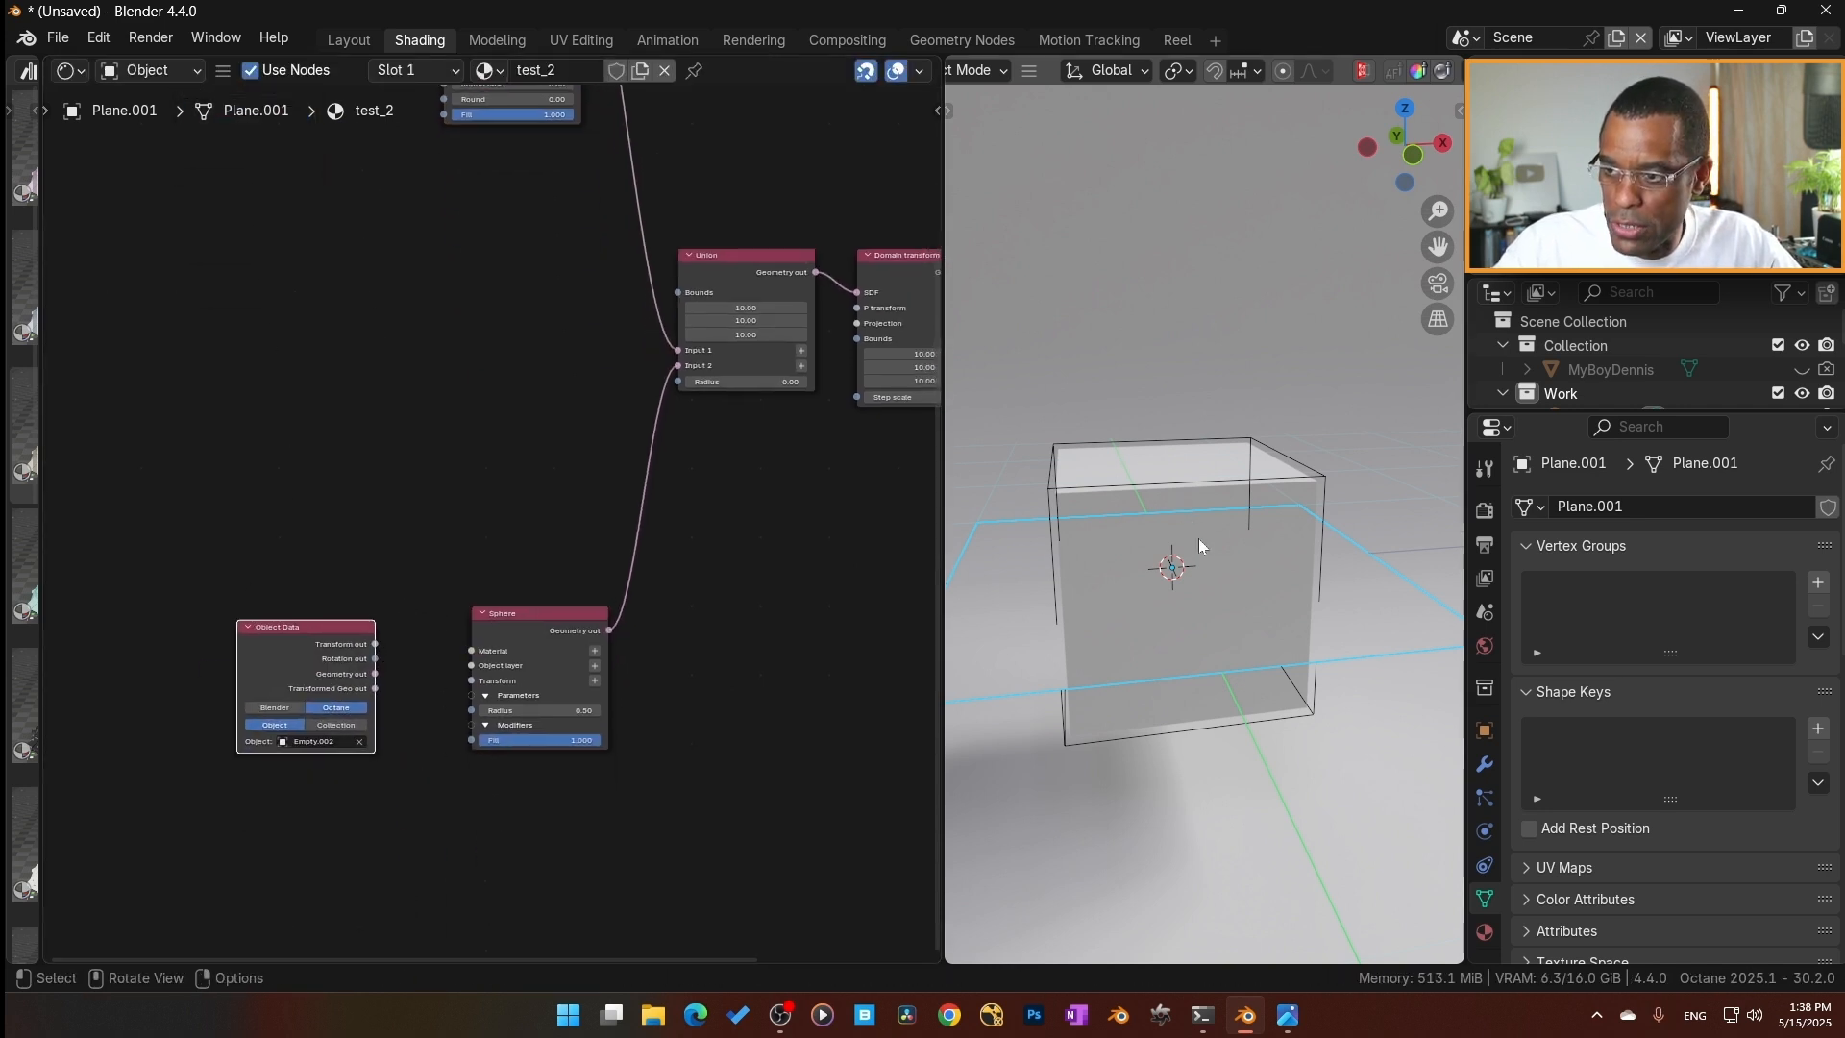
Mute the Box node so only the sphere renders.
middle_drag(370, 188, 401, 517)
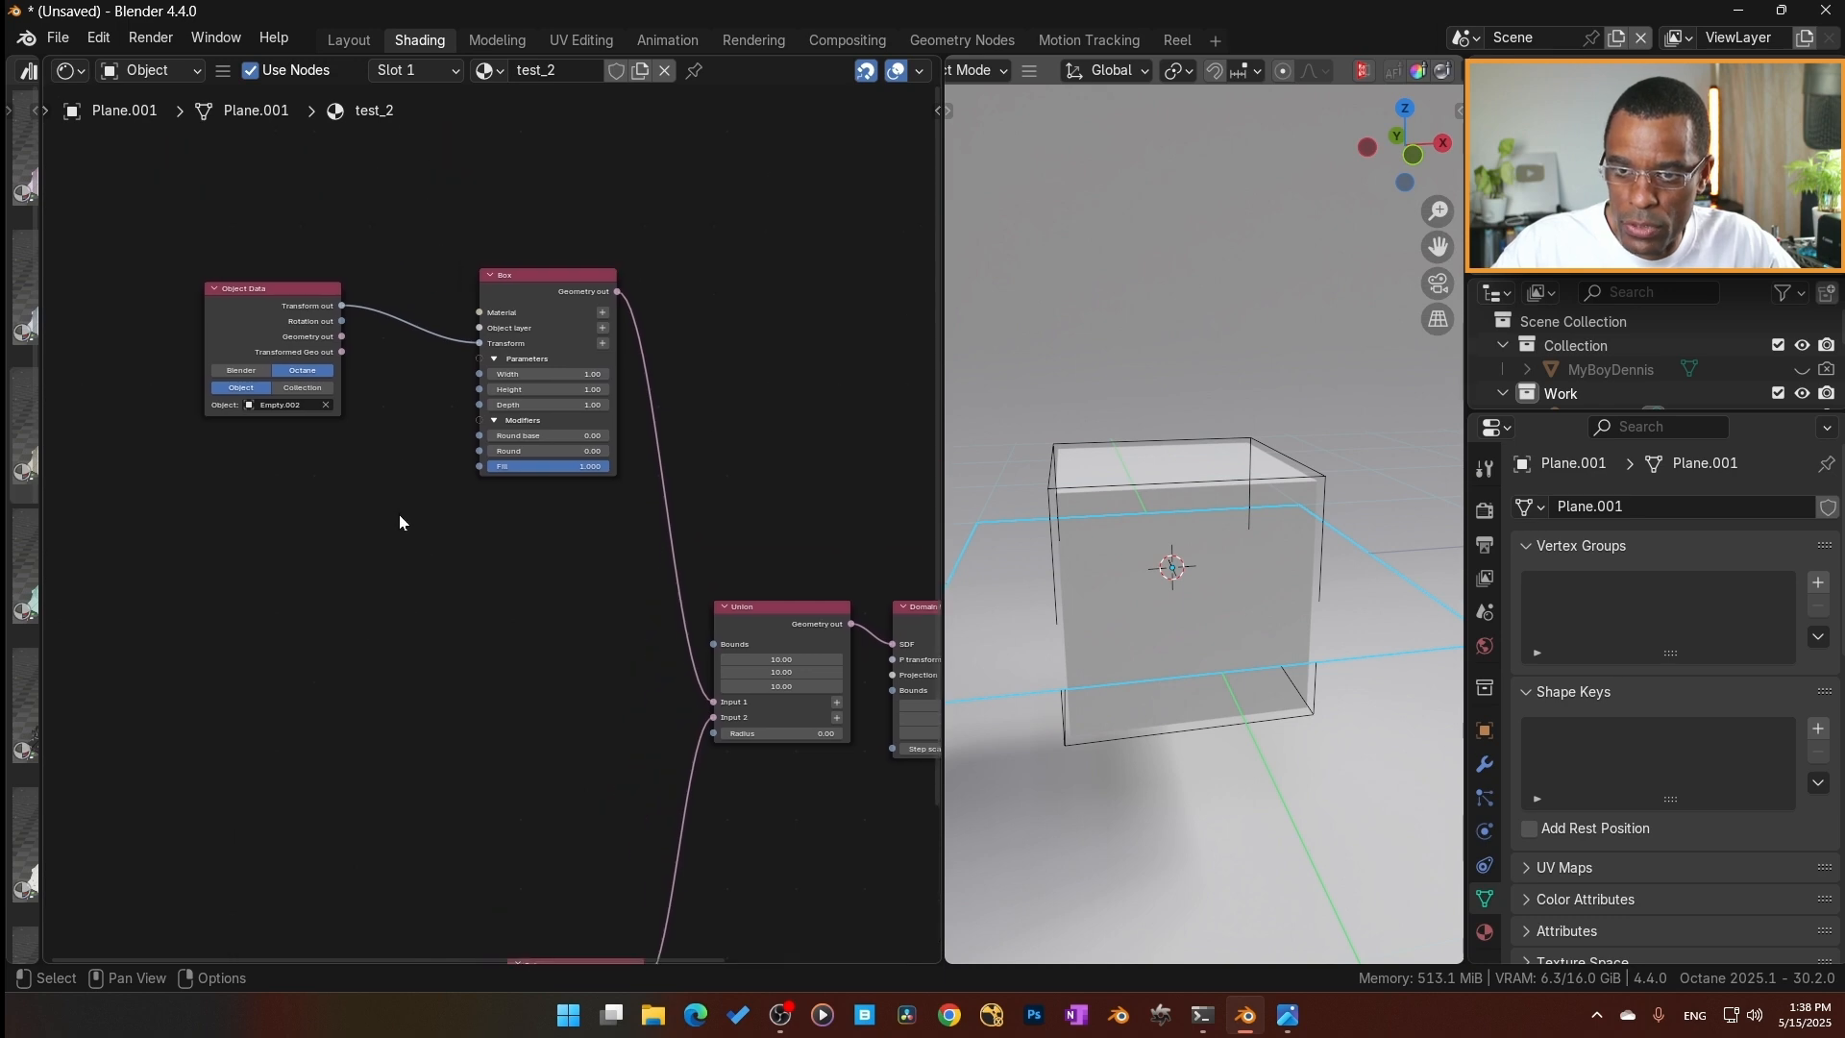
click(548, 279)
key(m)
Add a Sphere empty at the 3D cursor.
middle_drag(788, 910, 791, 659)
key(shift+a)
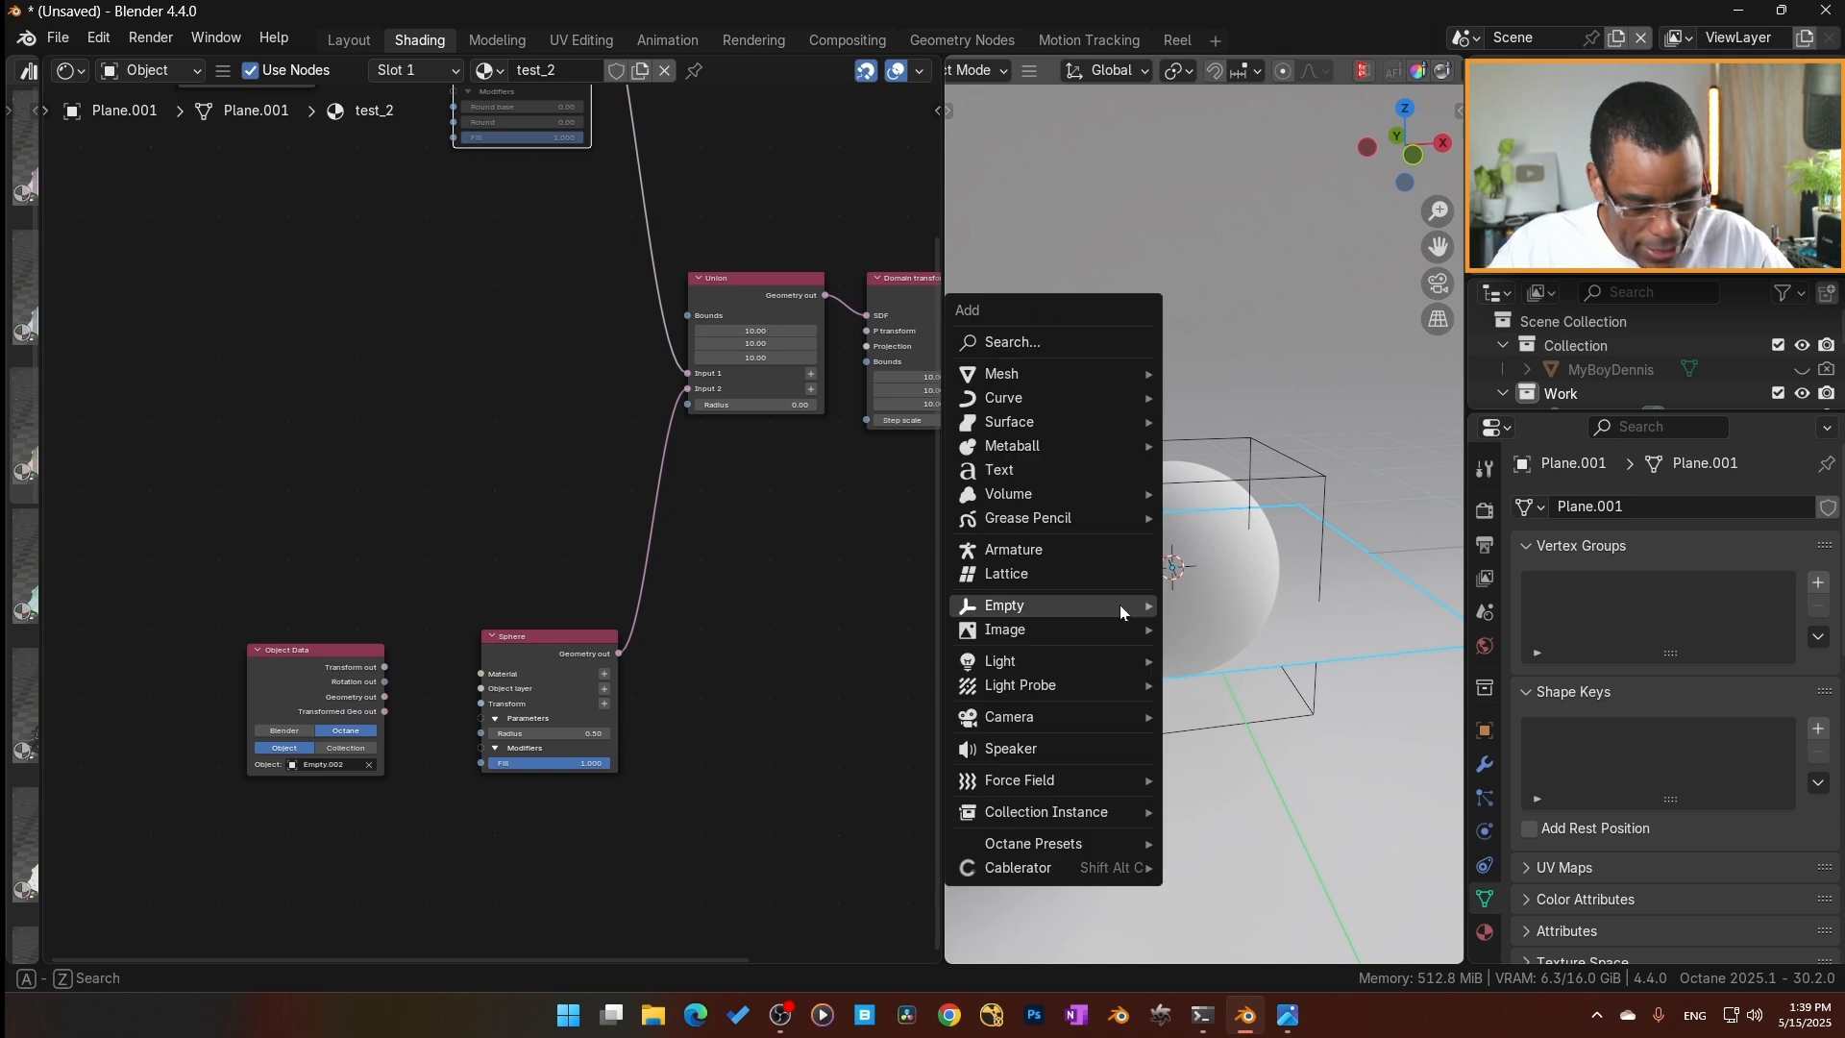
mouse_move(1116, 637)
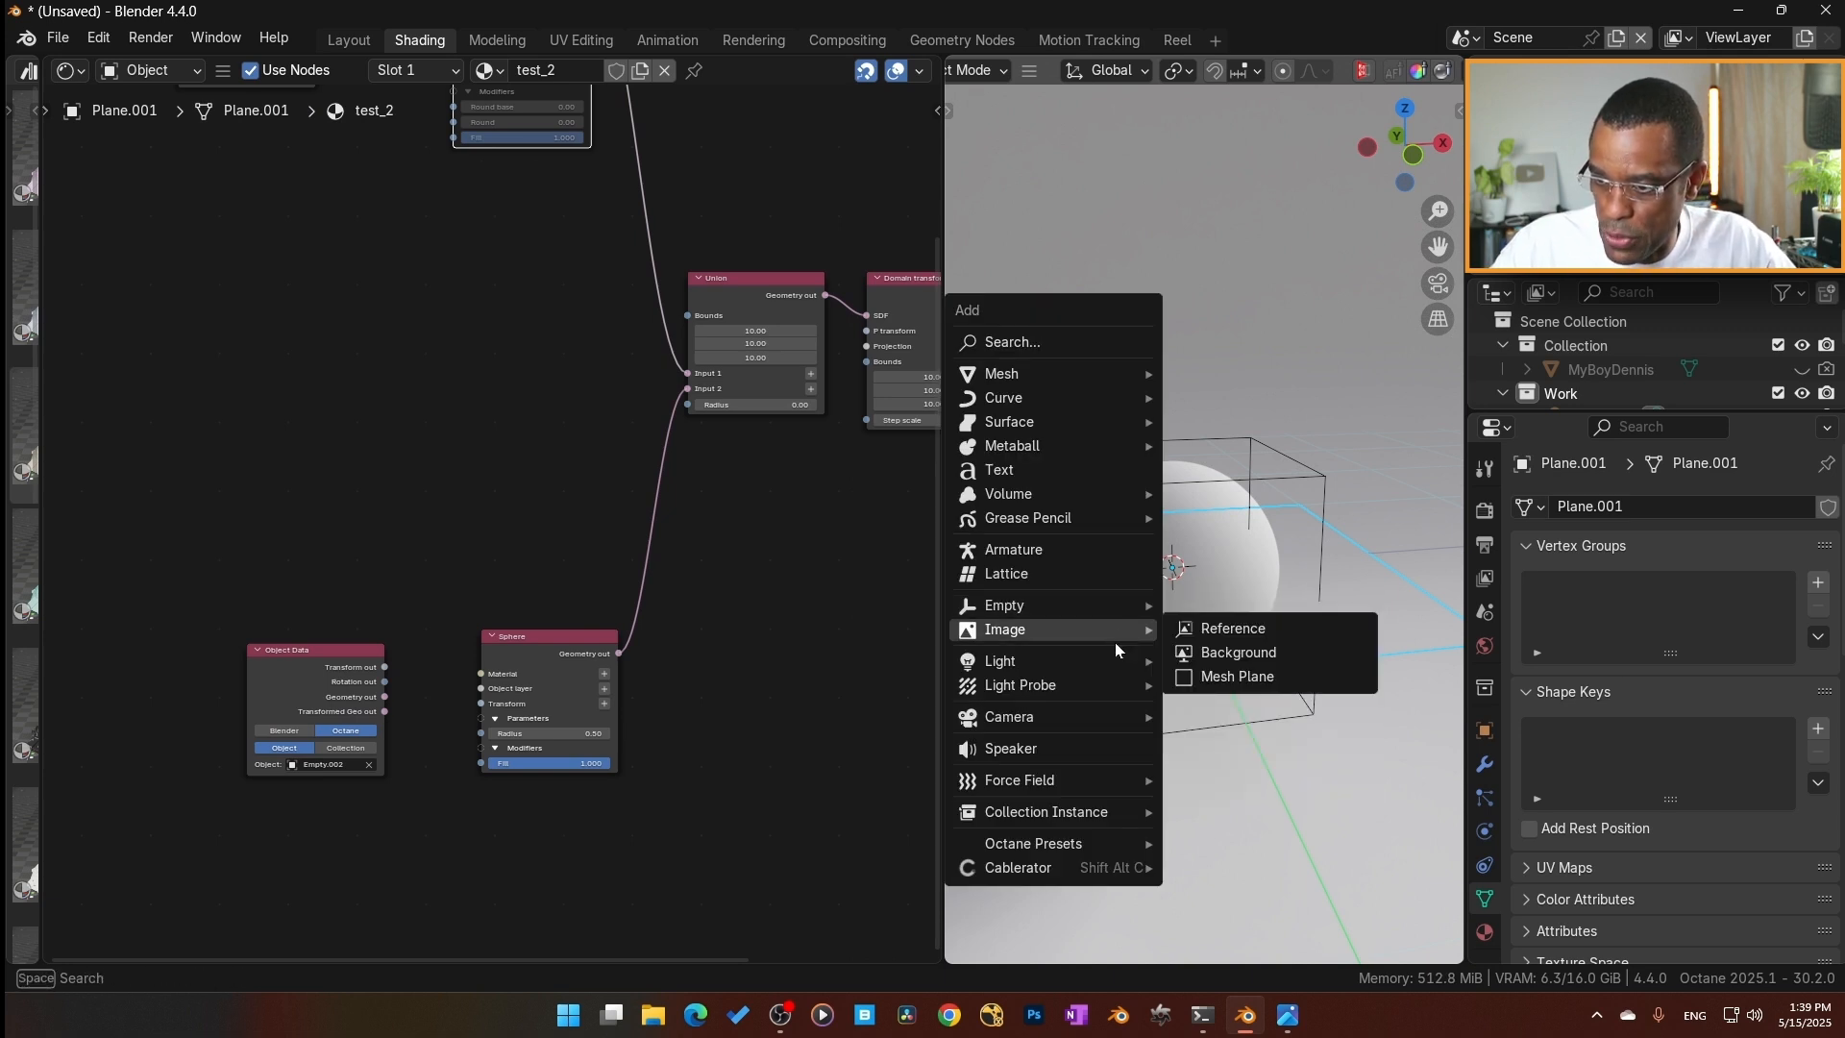
mouse_move(1057, 606)
click(1240, 725)
Scale the sphere empty down to about 0.55 m around the rendered sphere and apply all transforms.
key(s)
click(1240, 715)
key(ctrl+a)
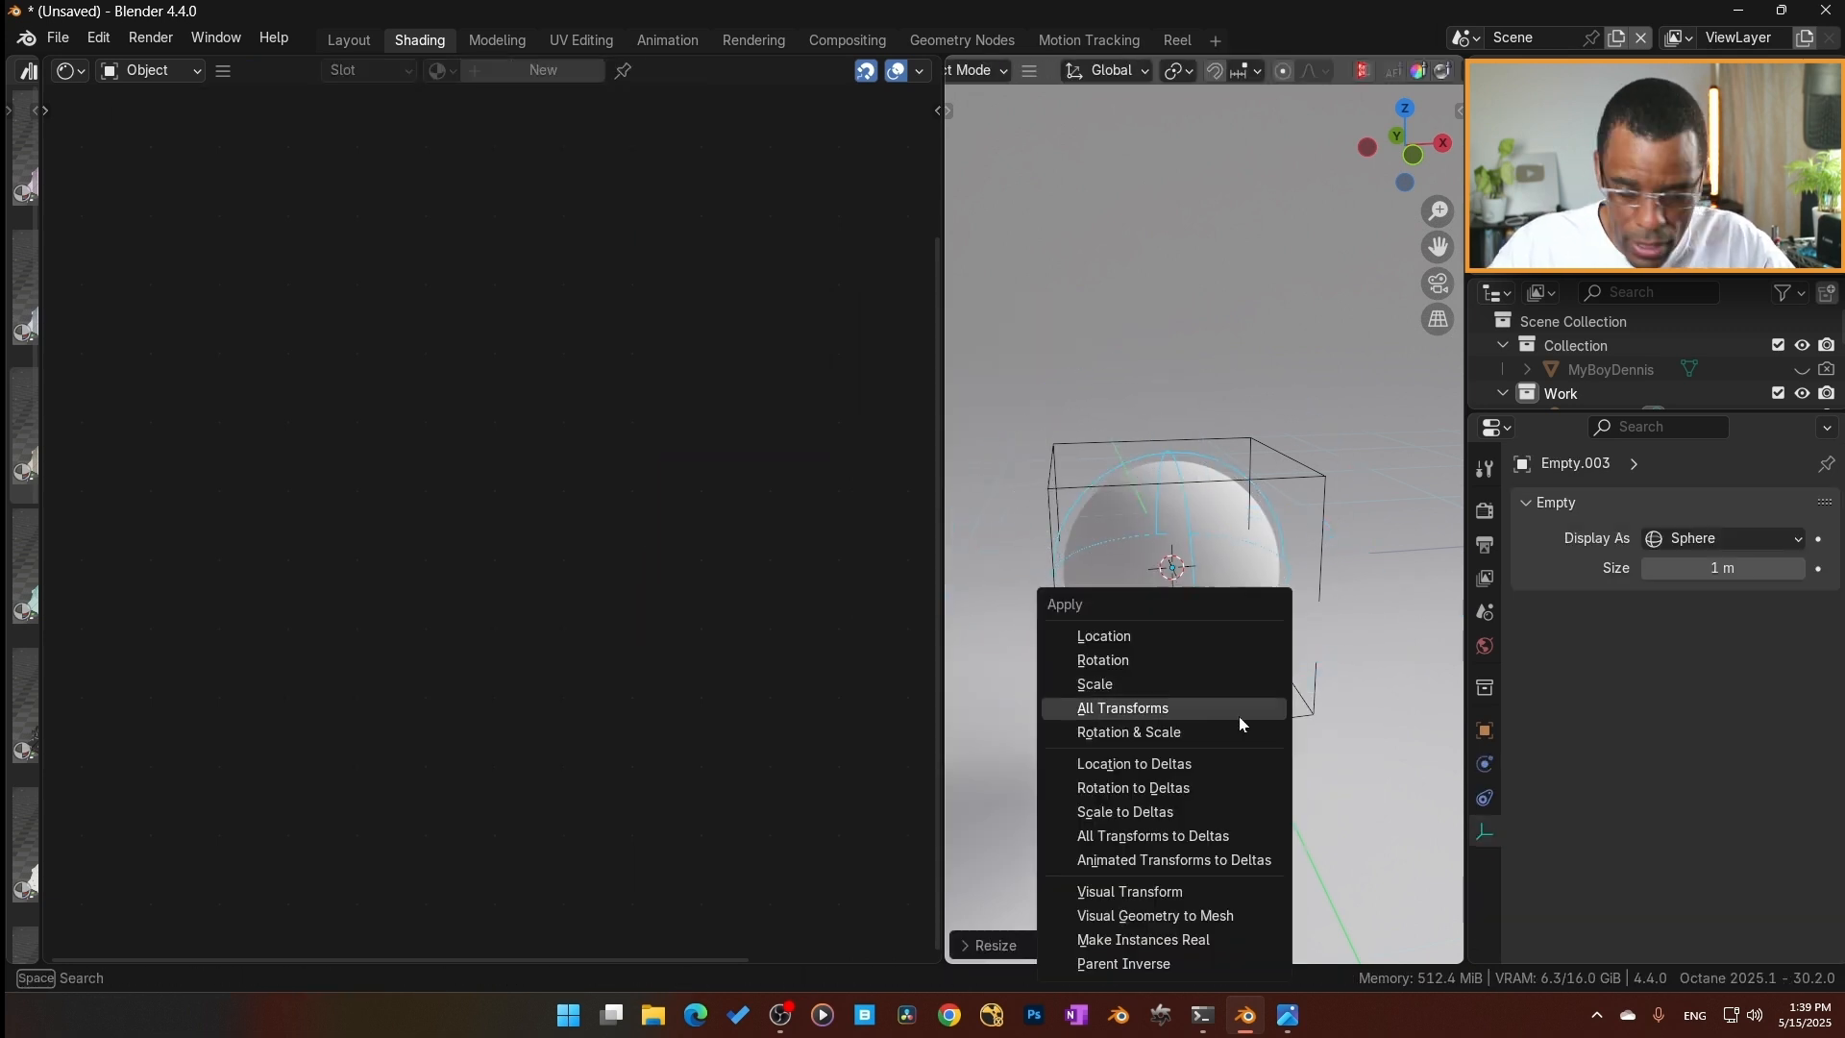
click(1237, 717)
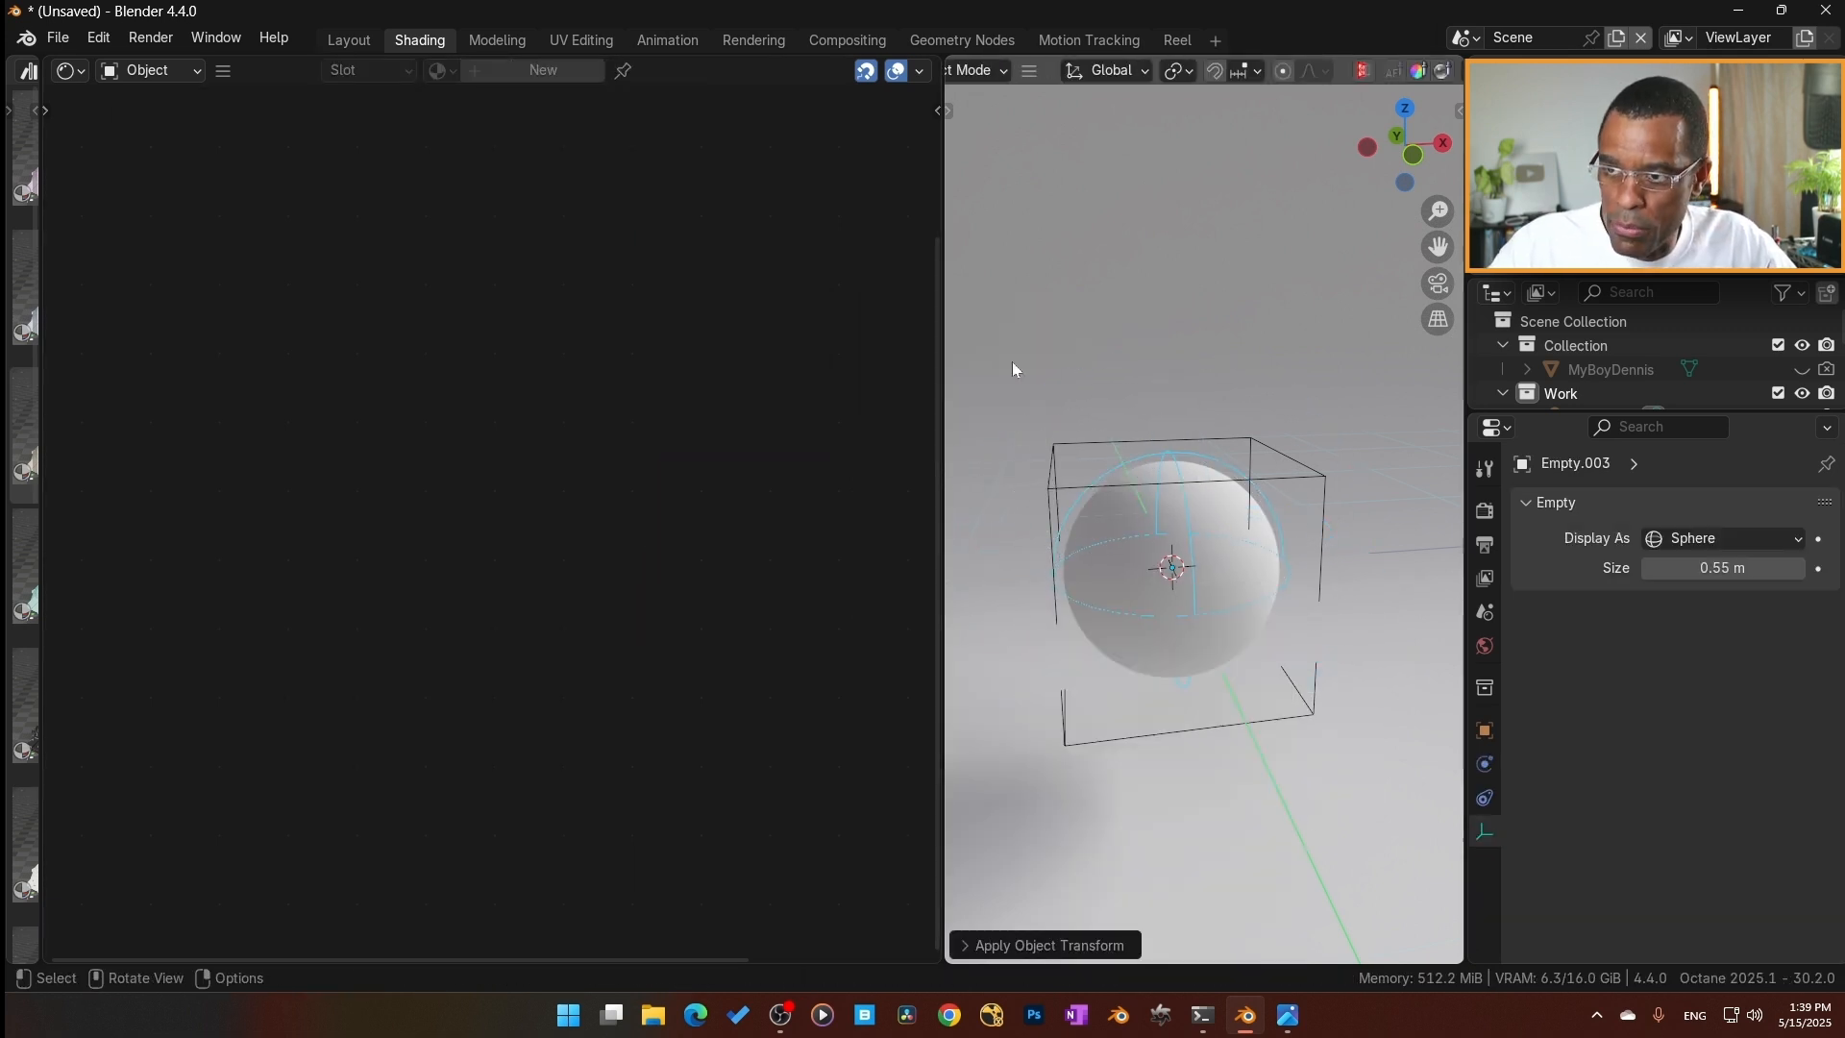
In the plane's material, connect the duplicated Object Data's Transform out to the Sphere's Transform input and set its object to Empty.003.
click(1021, 579)
drag(361, 581, 520, 636)
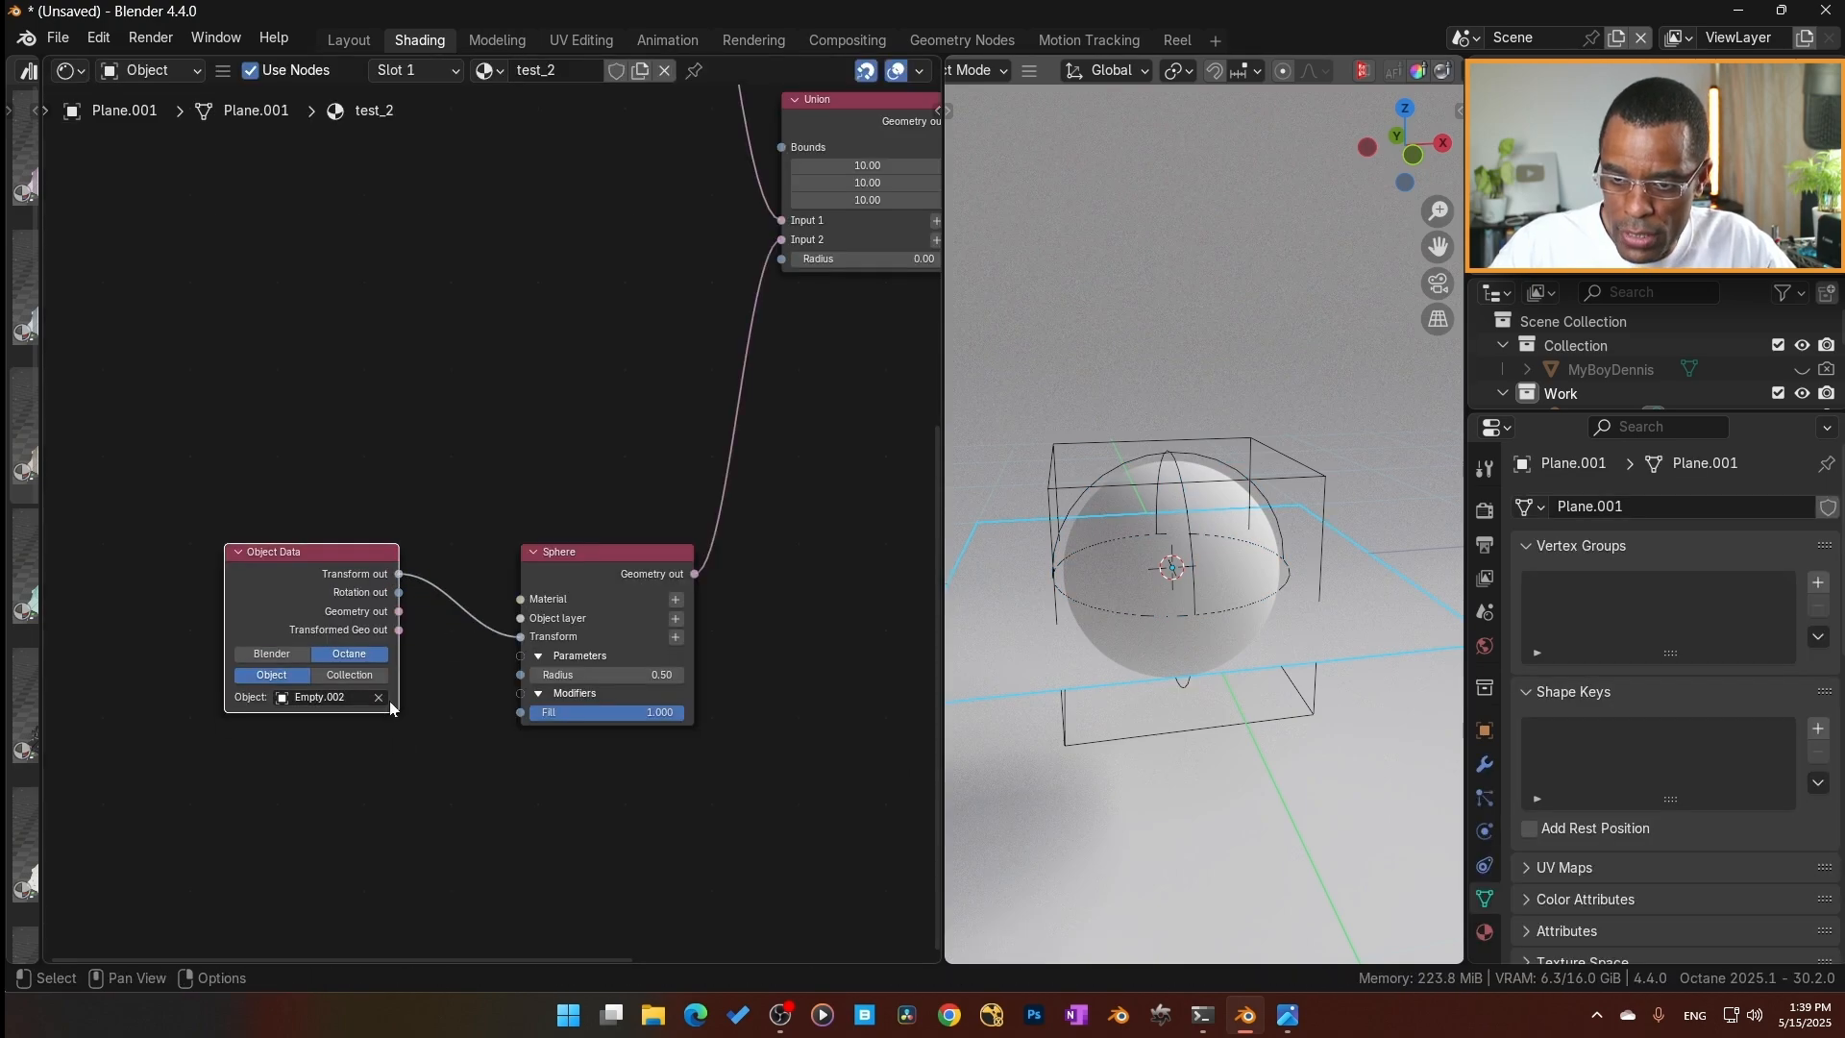
click(382, 700)
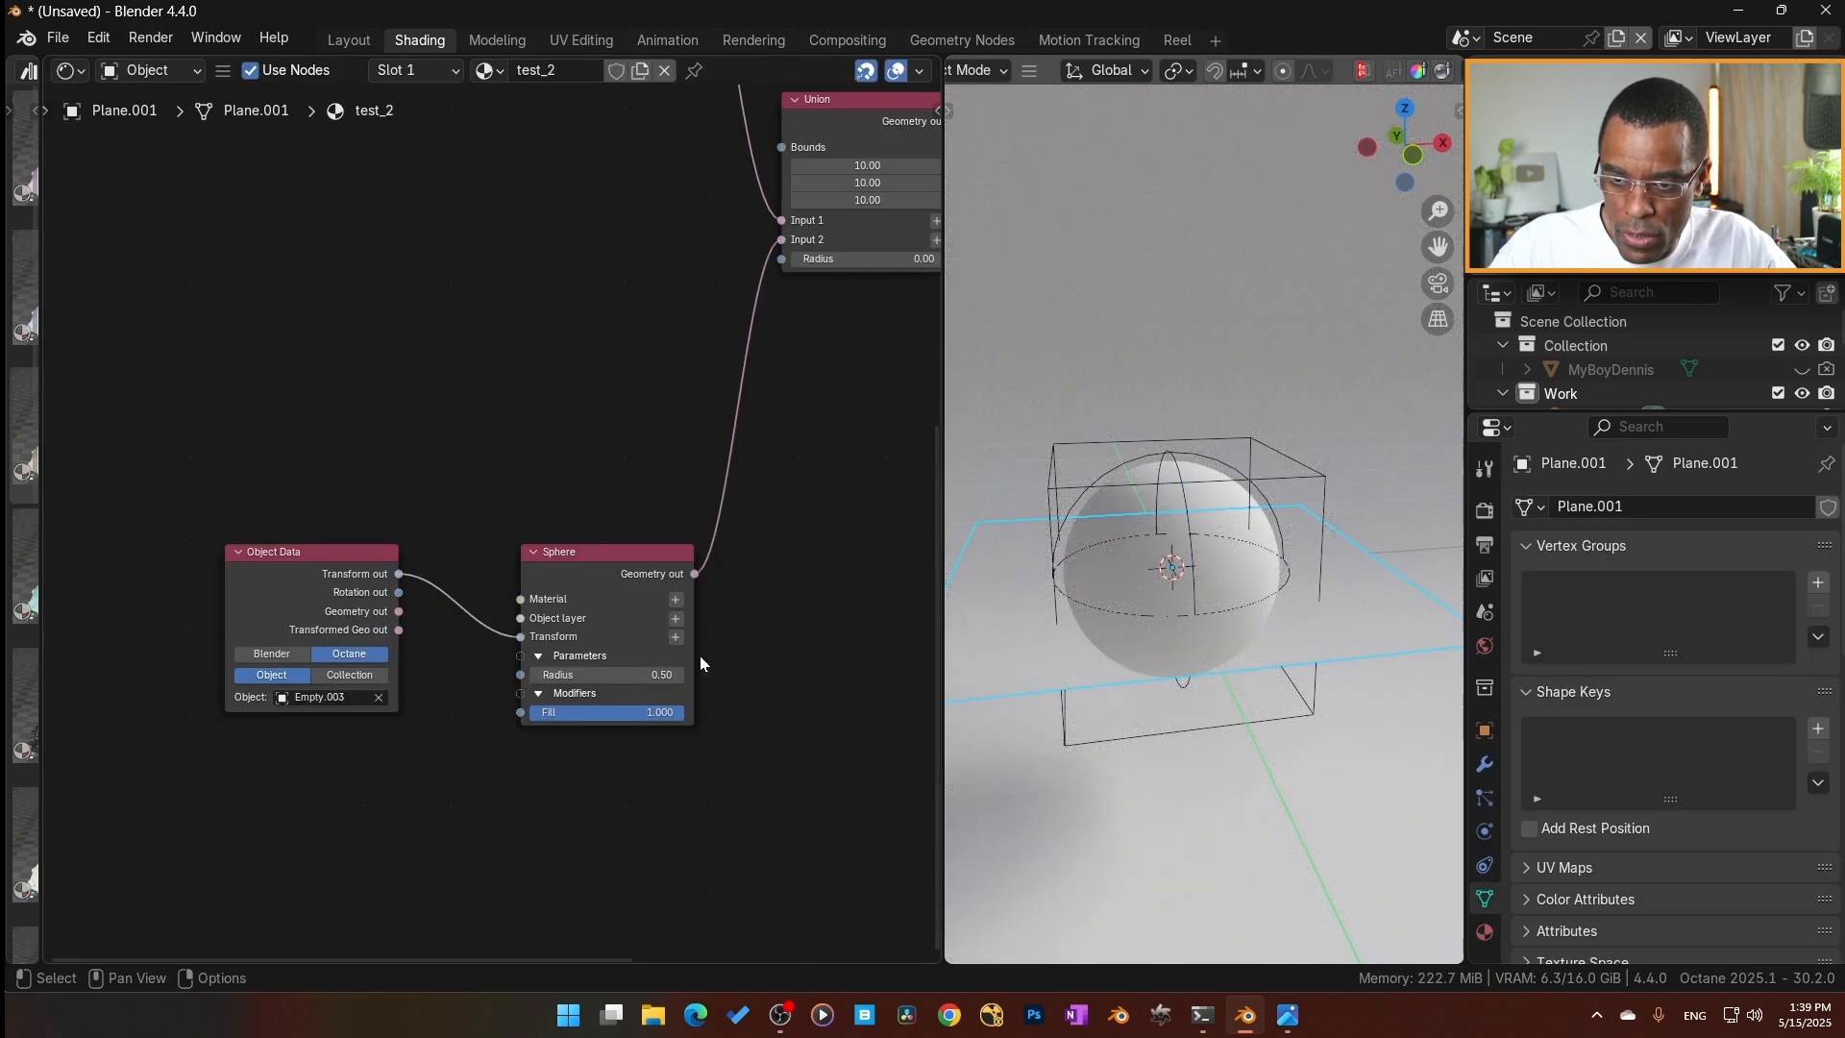
Try moving the sphere empty to test its control over the rendered sphere.
click(1101, 476)
key(g)
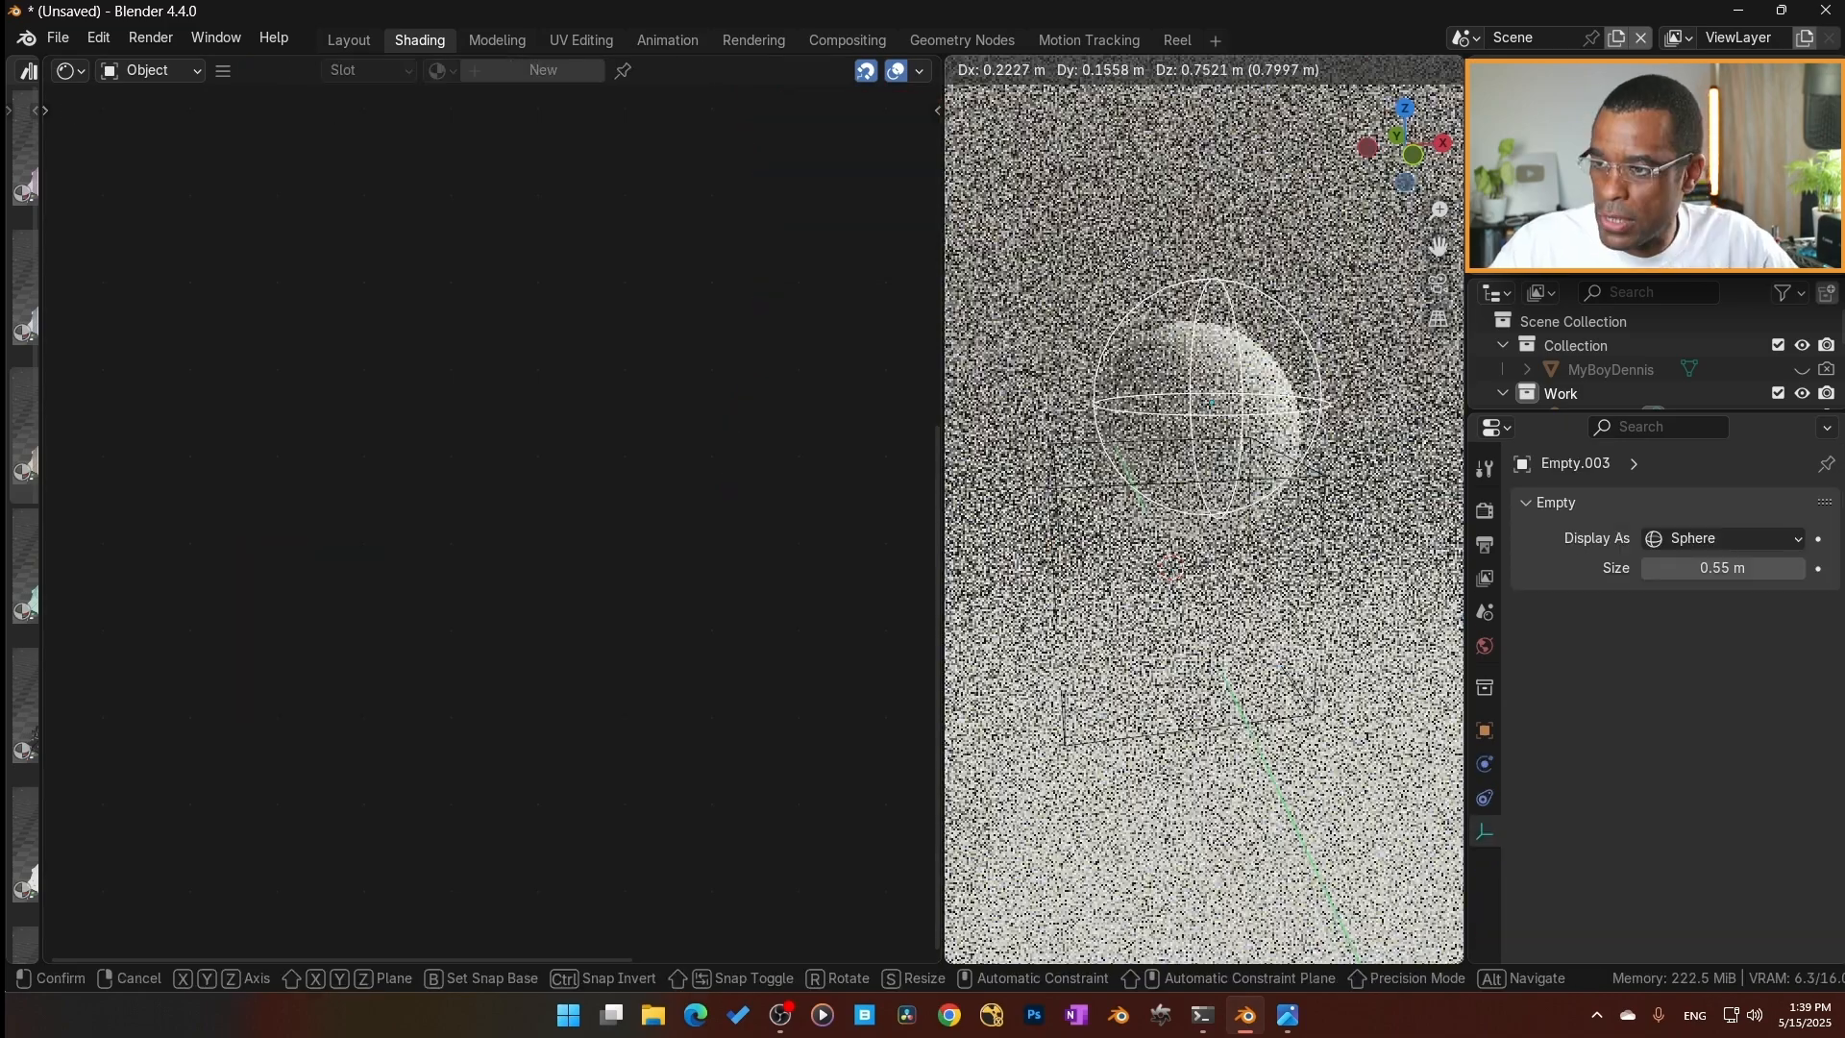
key(Escape)
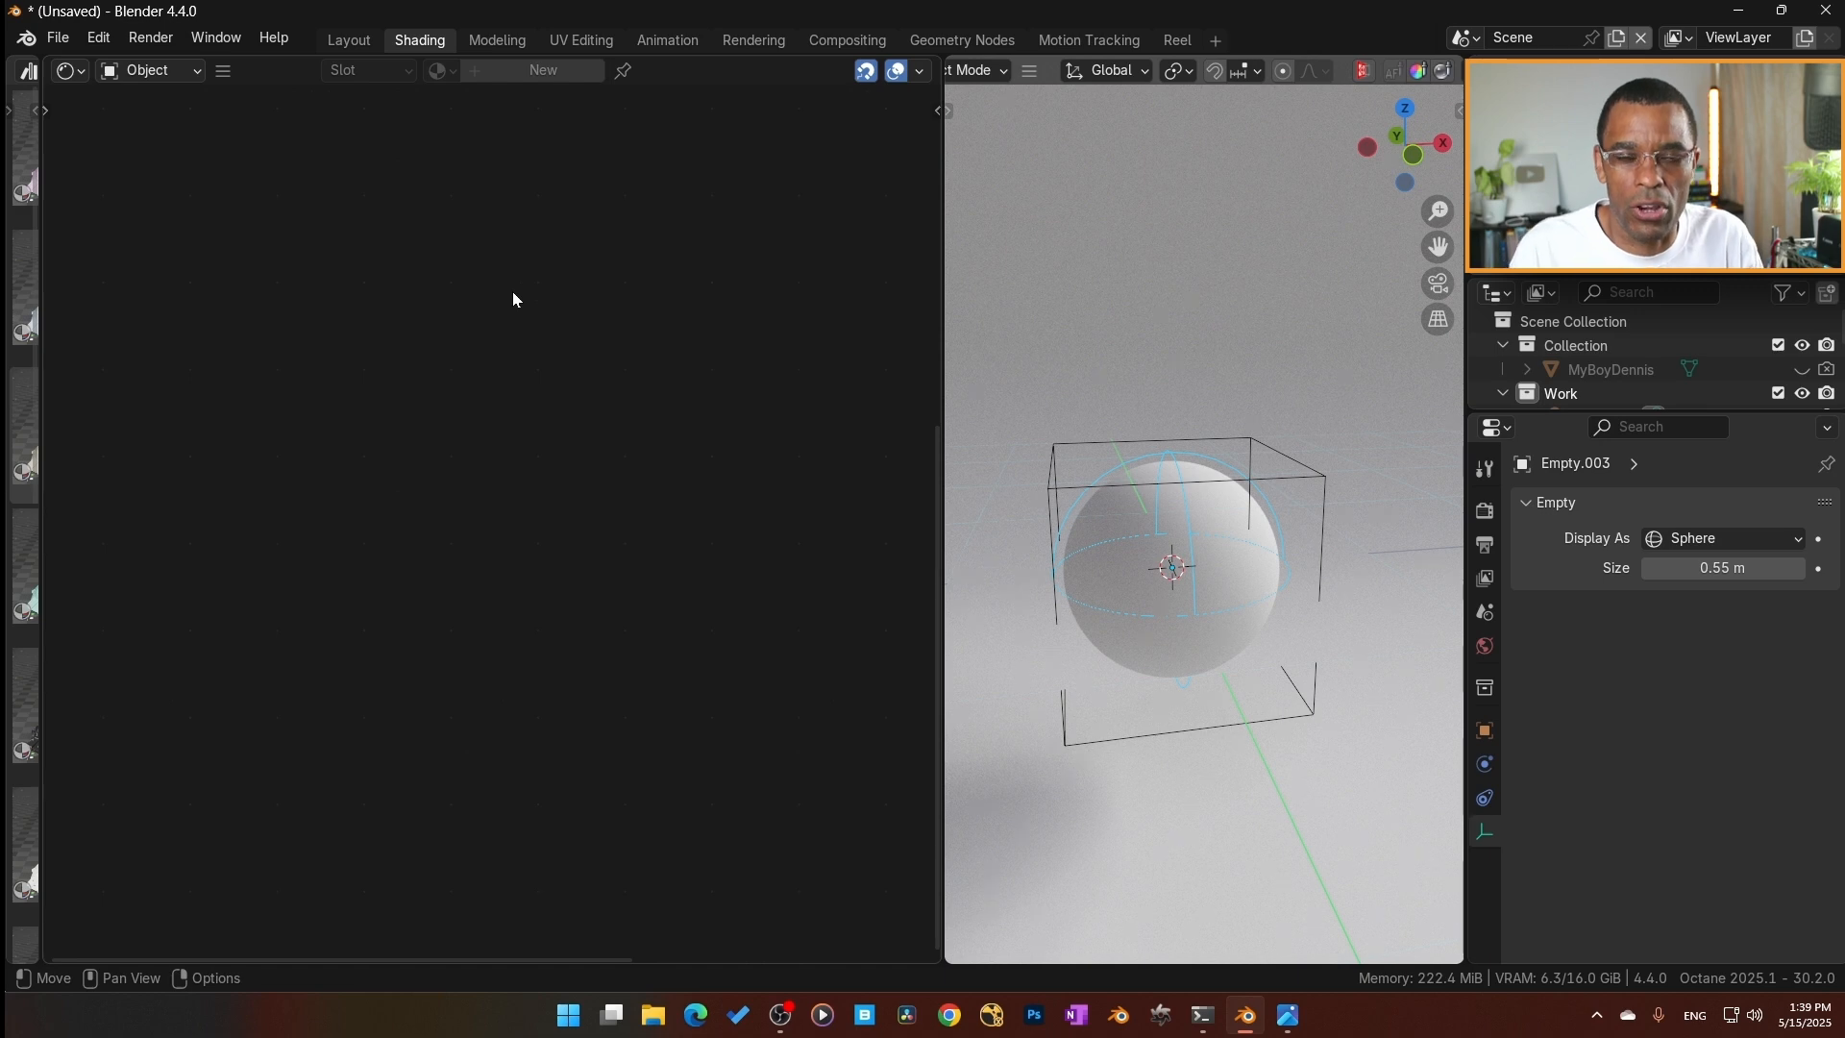
Reselect the plane and unmute the Box node.
click(1144, 653)
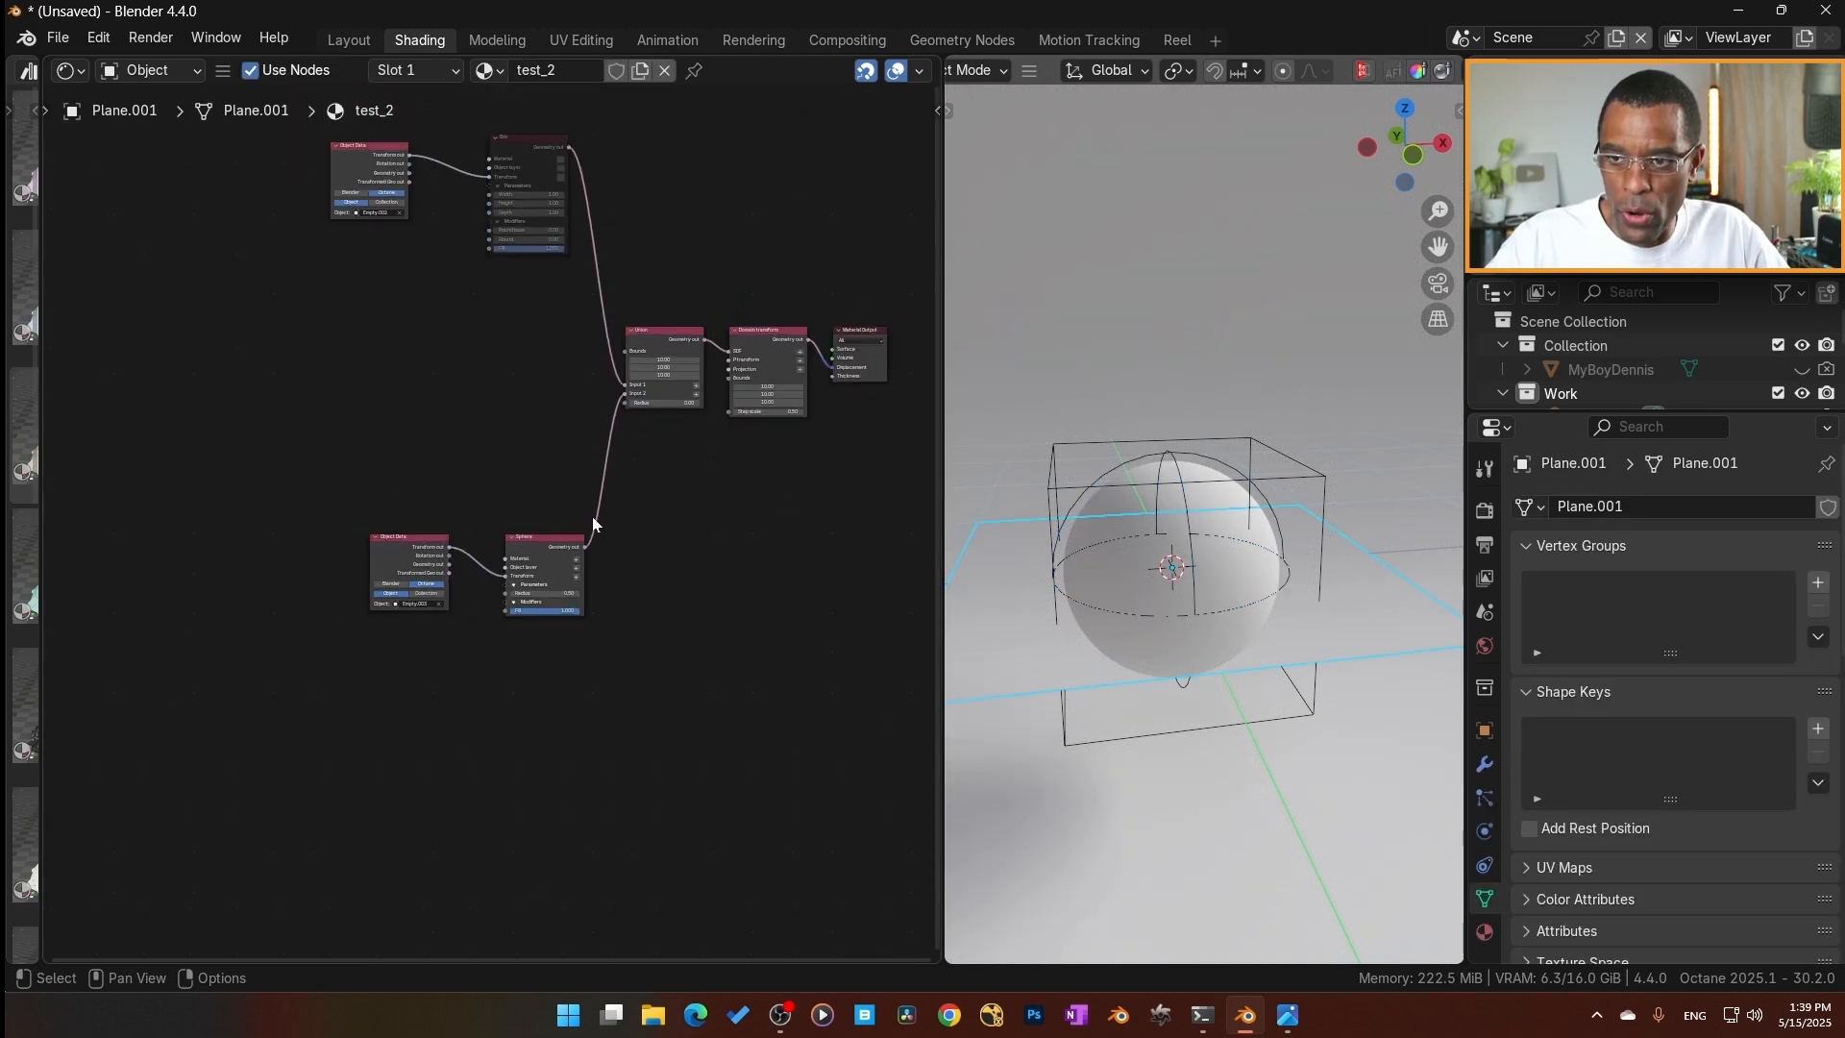
middle_drag(467, 427, 413, 640)
scroll(465, 545, up, 7)
scroll(476, 550, up, 2)
click(516, 257)
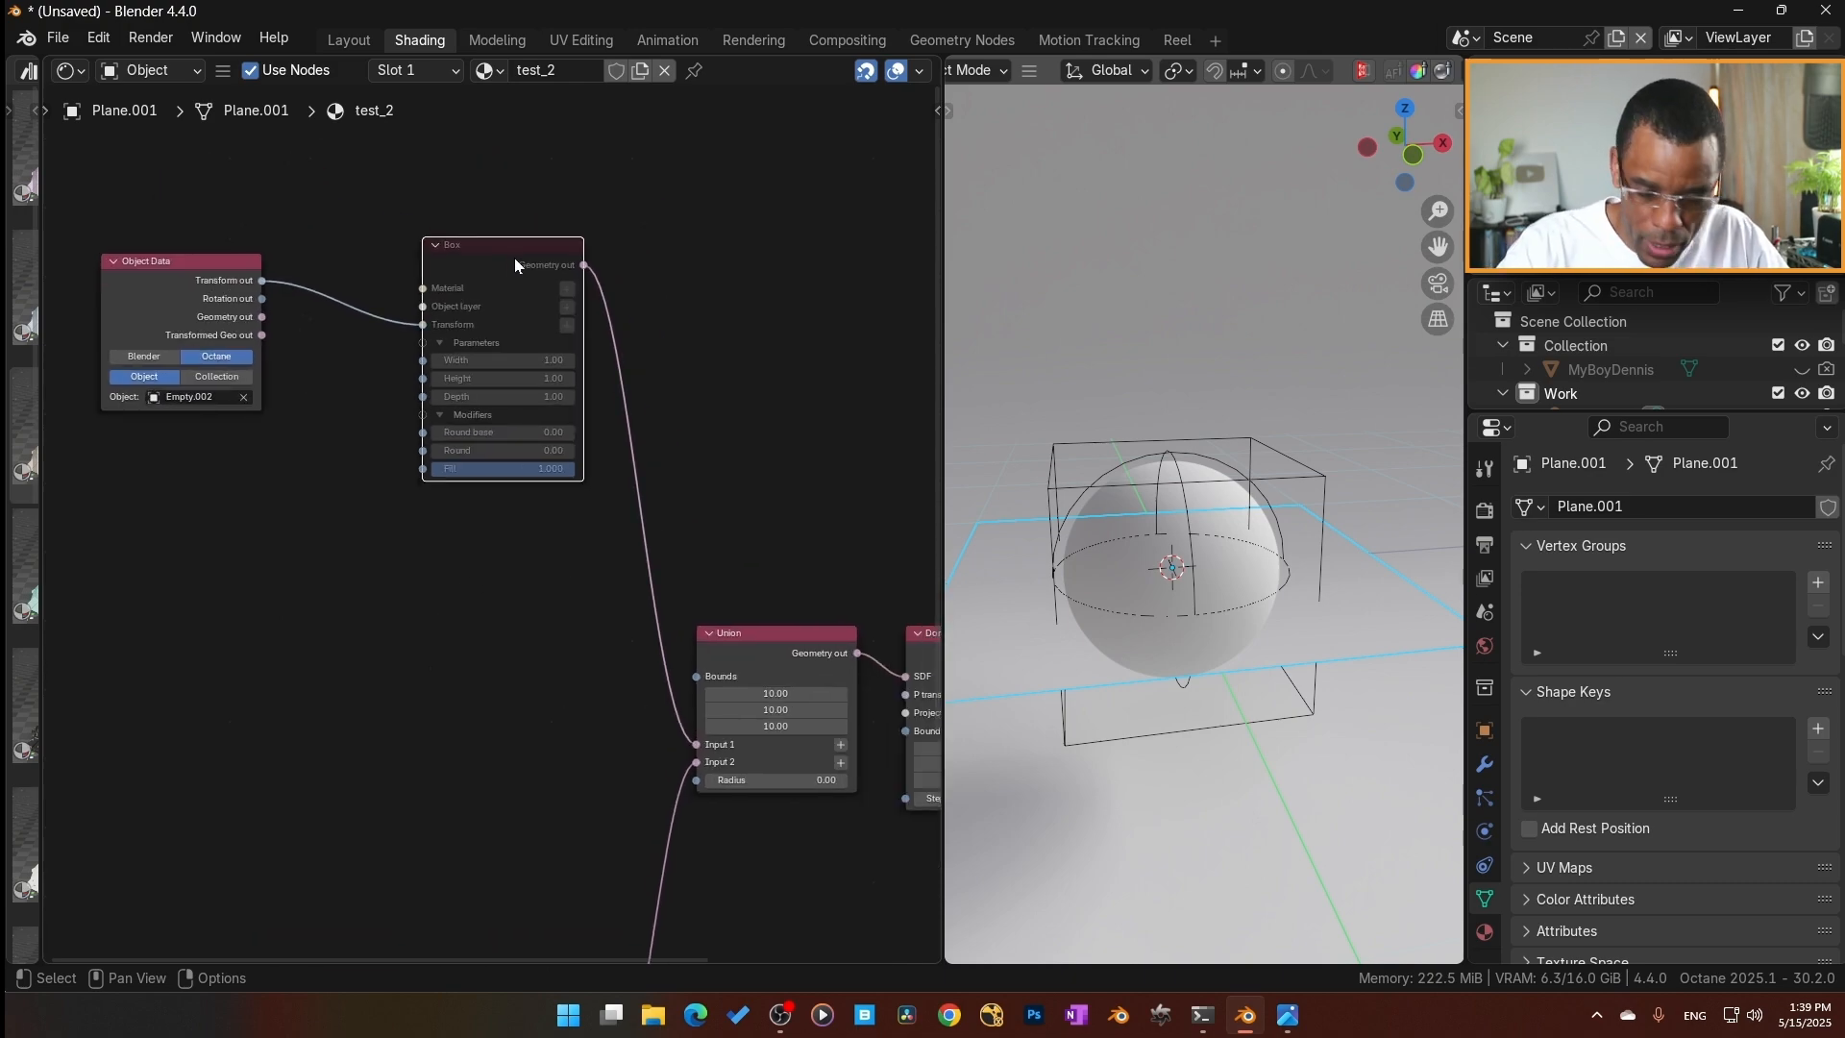
key(m)
scroll(500, 538, down, 4)
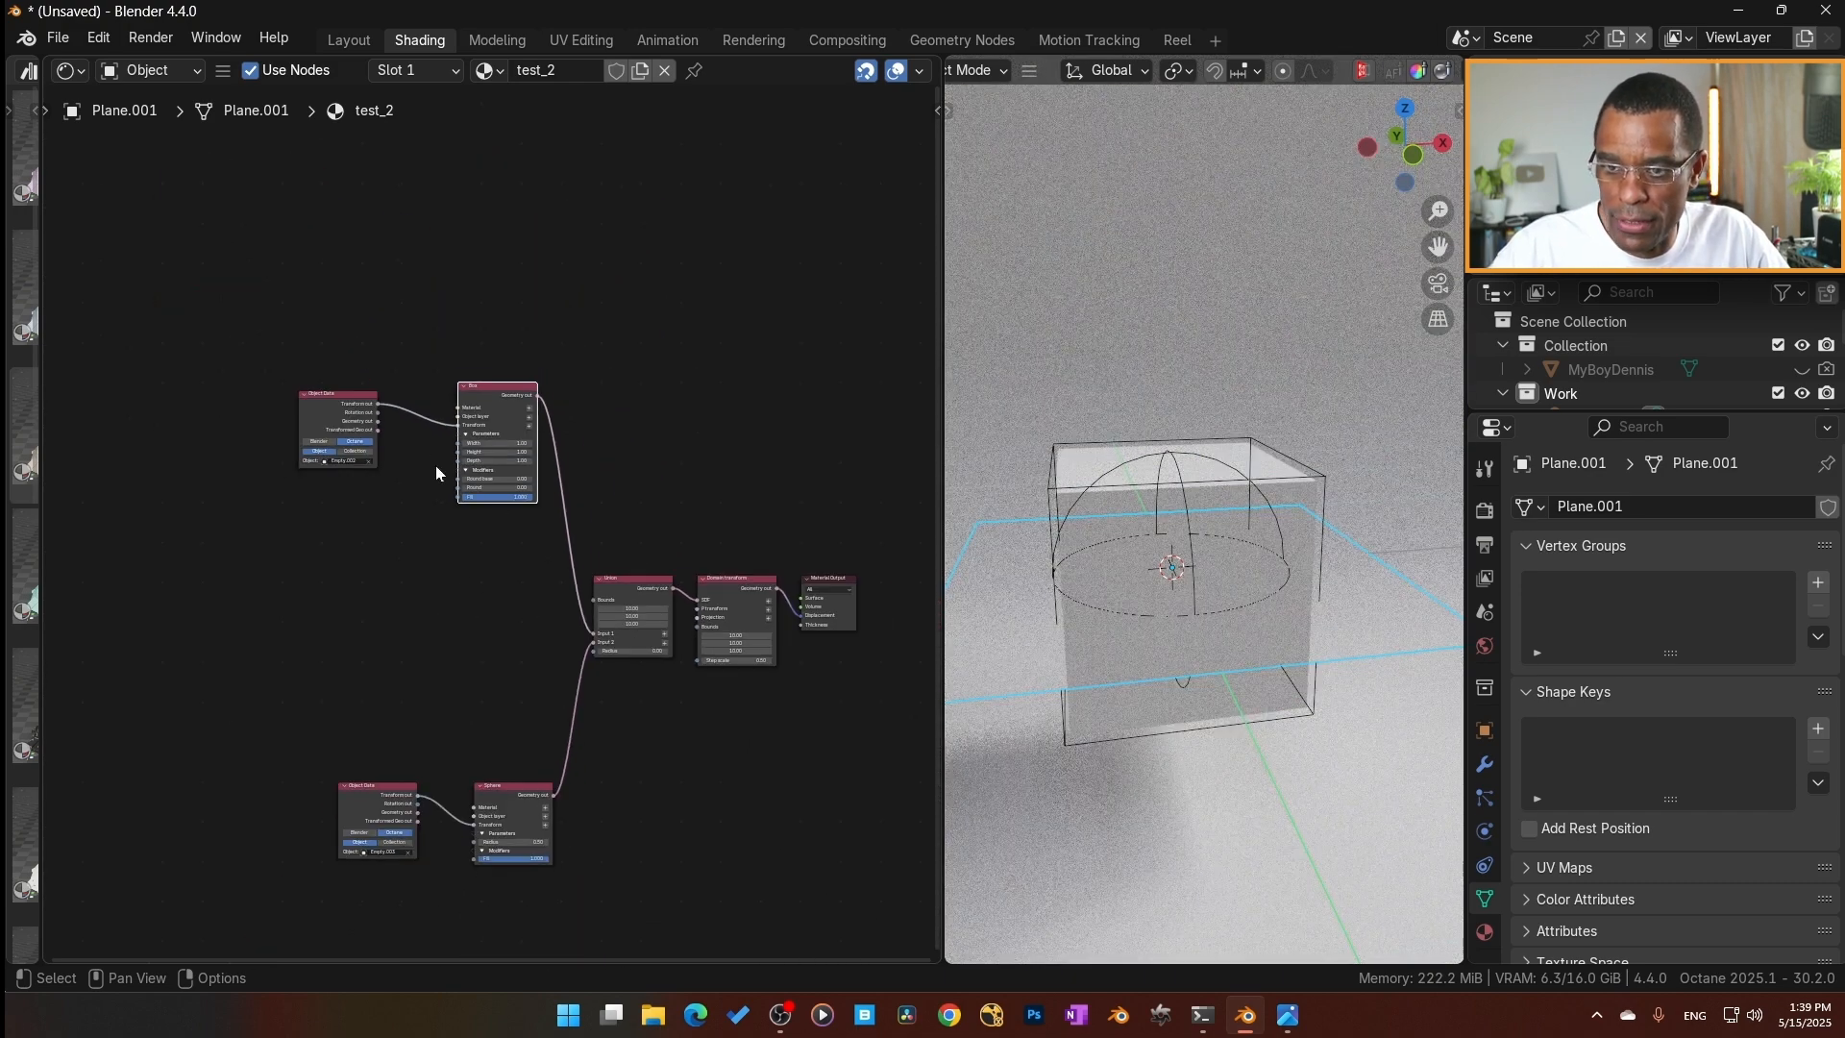
Add a Vectron displacement node on the link between the Sphere and Union nodes.
key(Home)
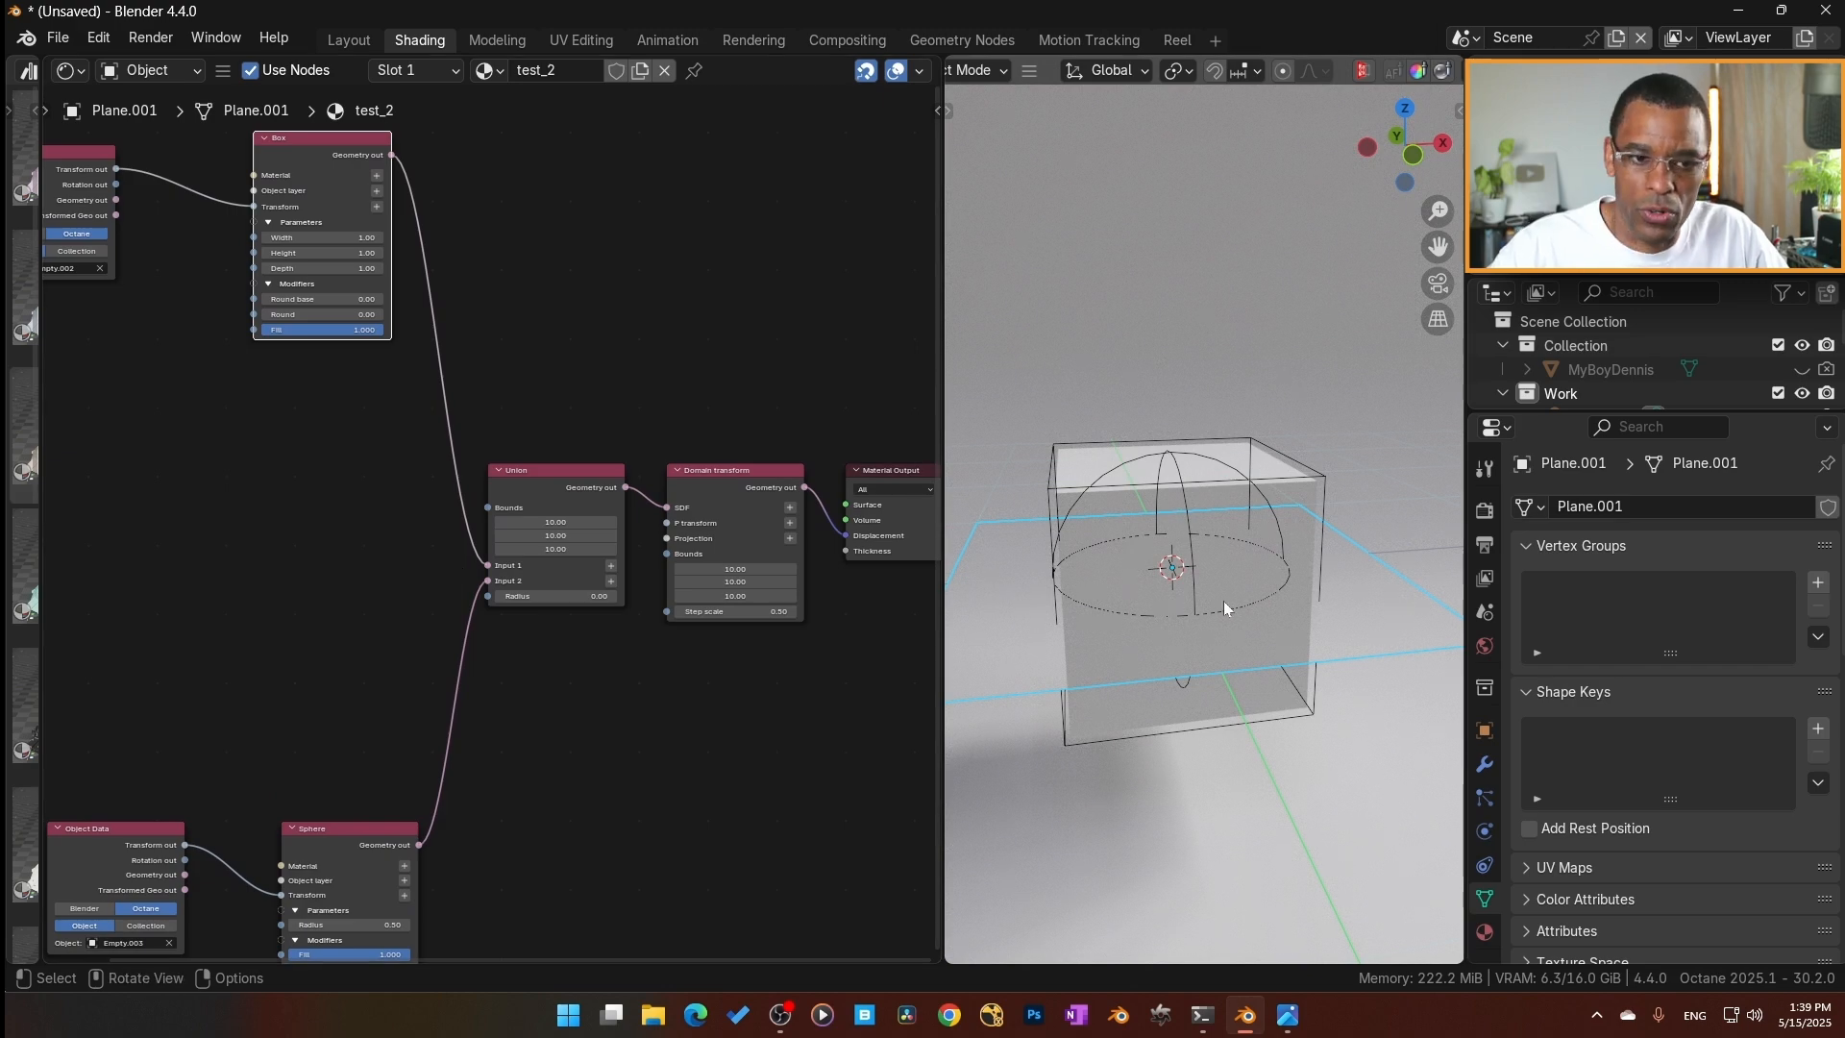
scroll(561, 594, up, 2)
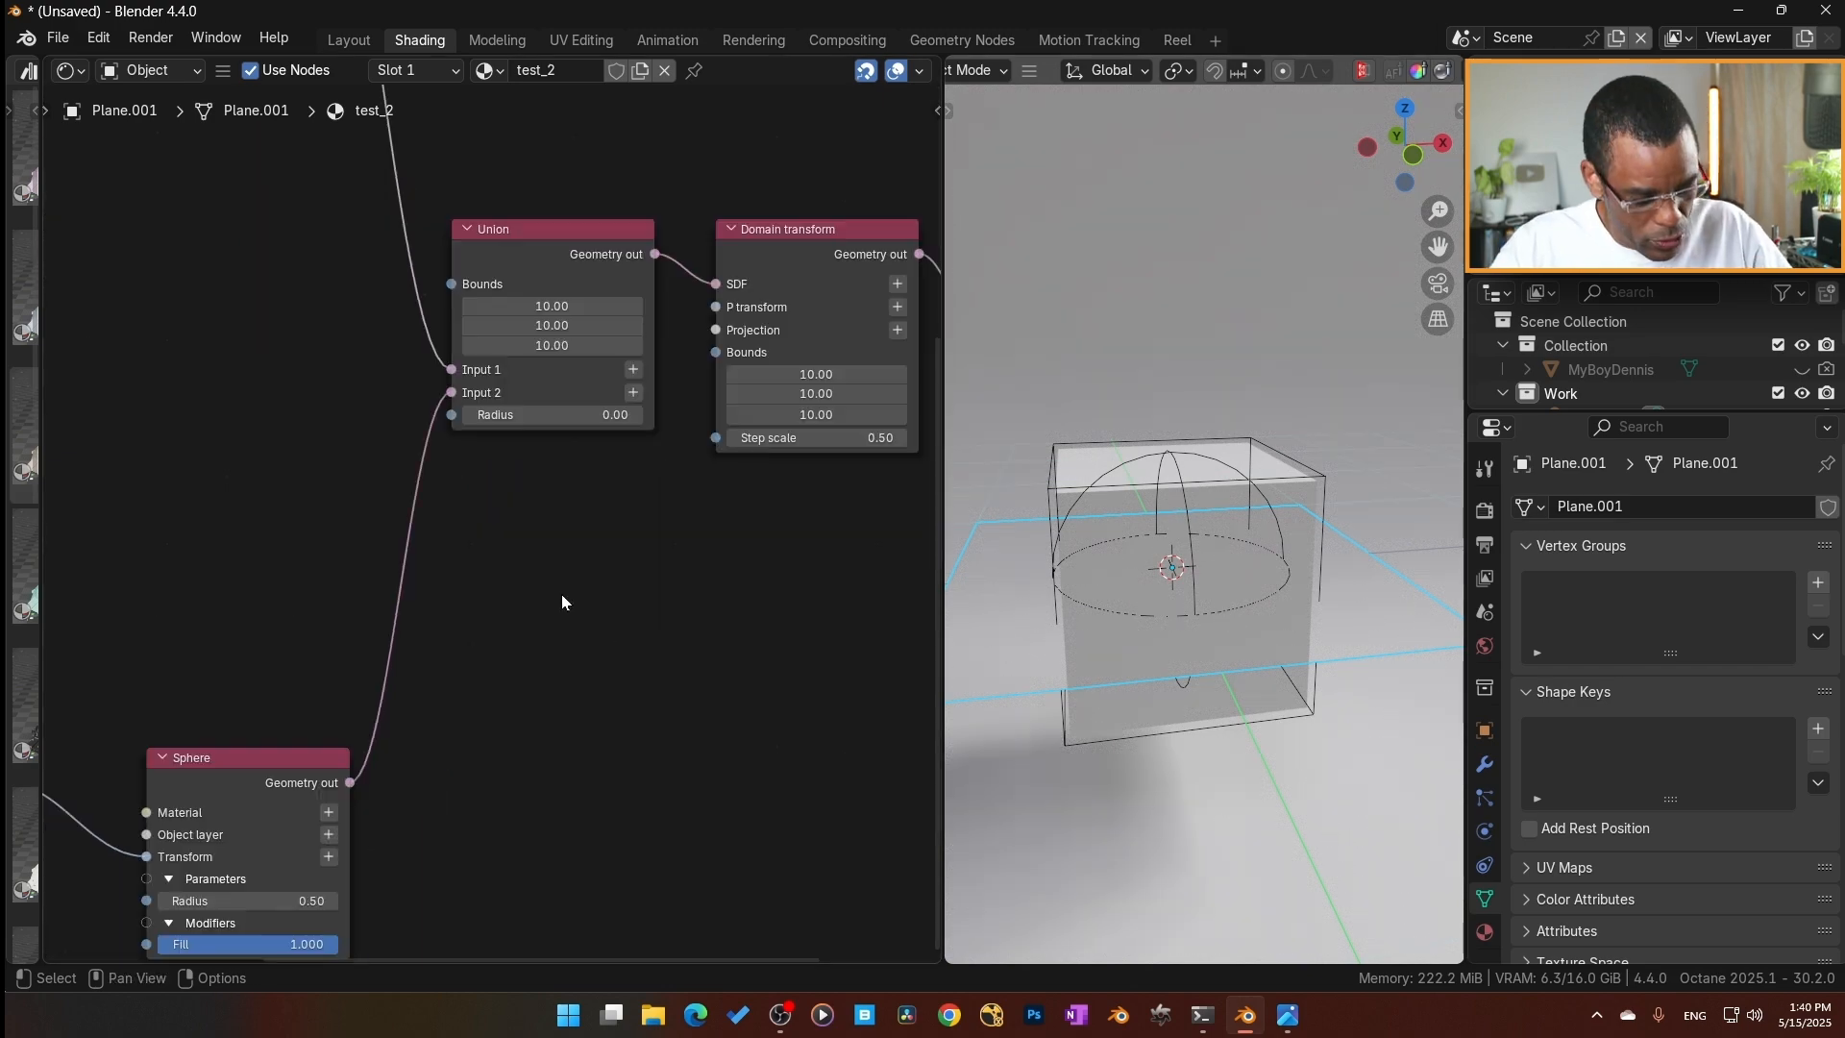
key(shift+a)
mouse_move(562, 594)
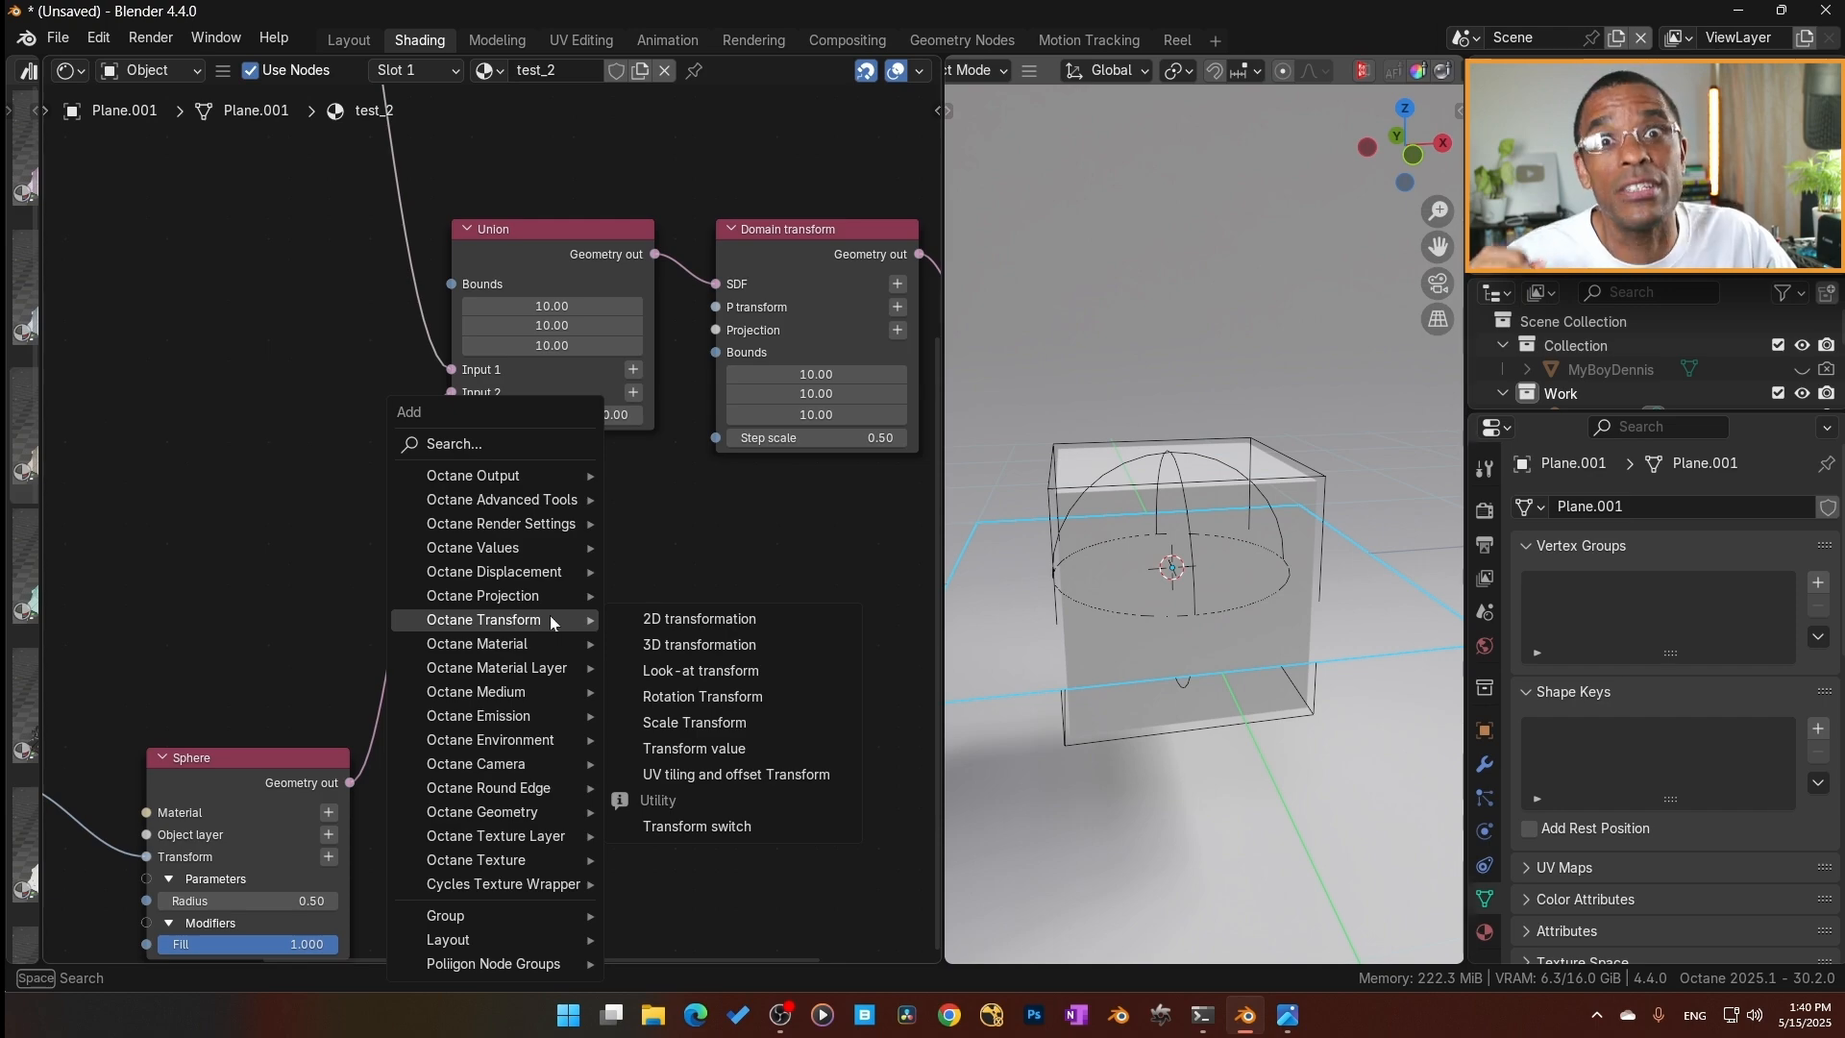
mouse_move(525, 815)
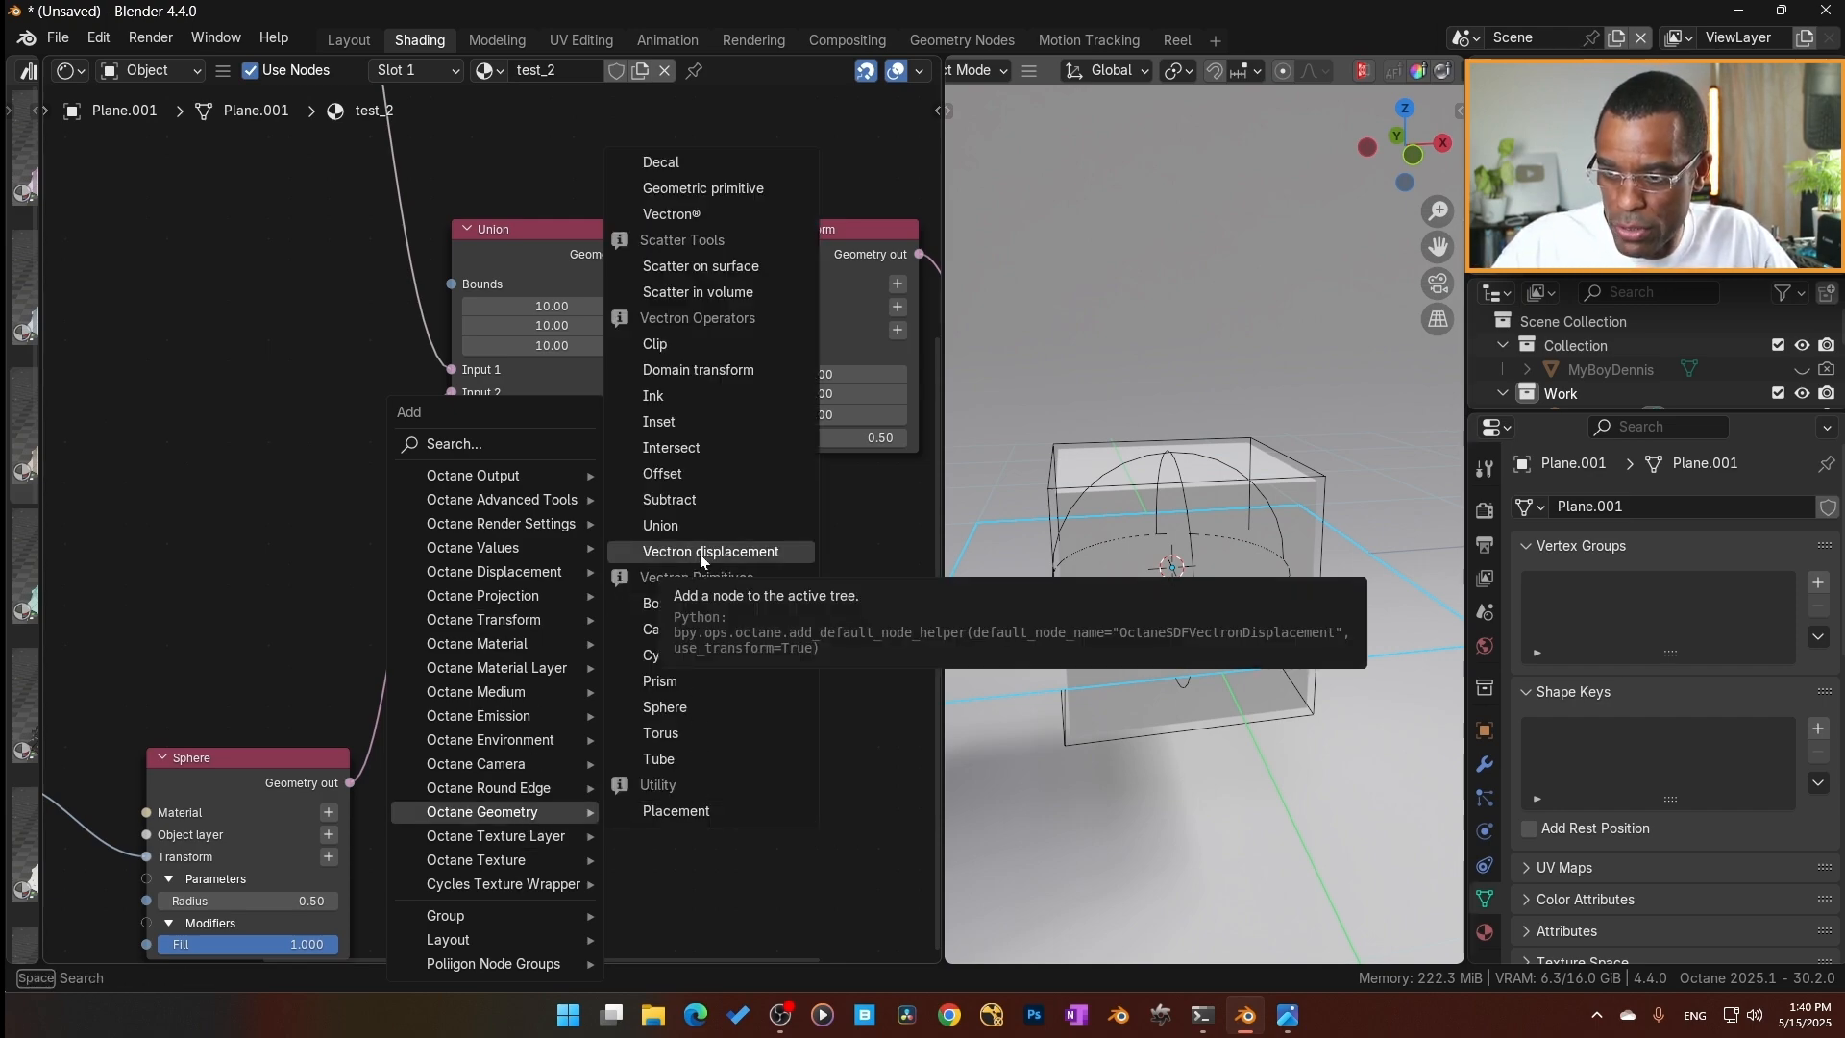
click(724, 553)
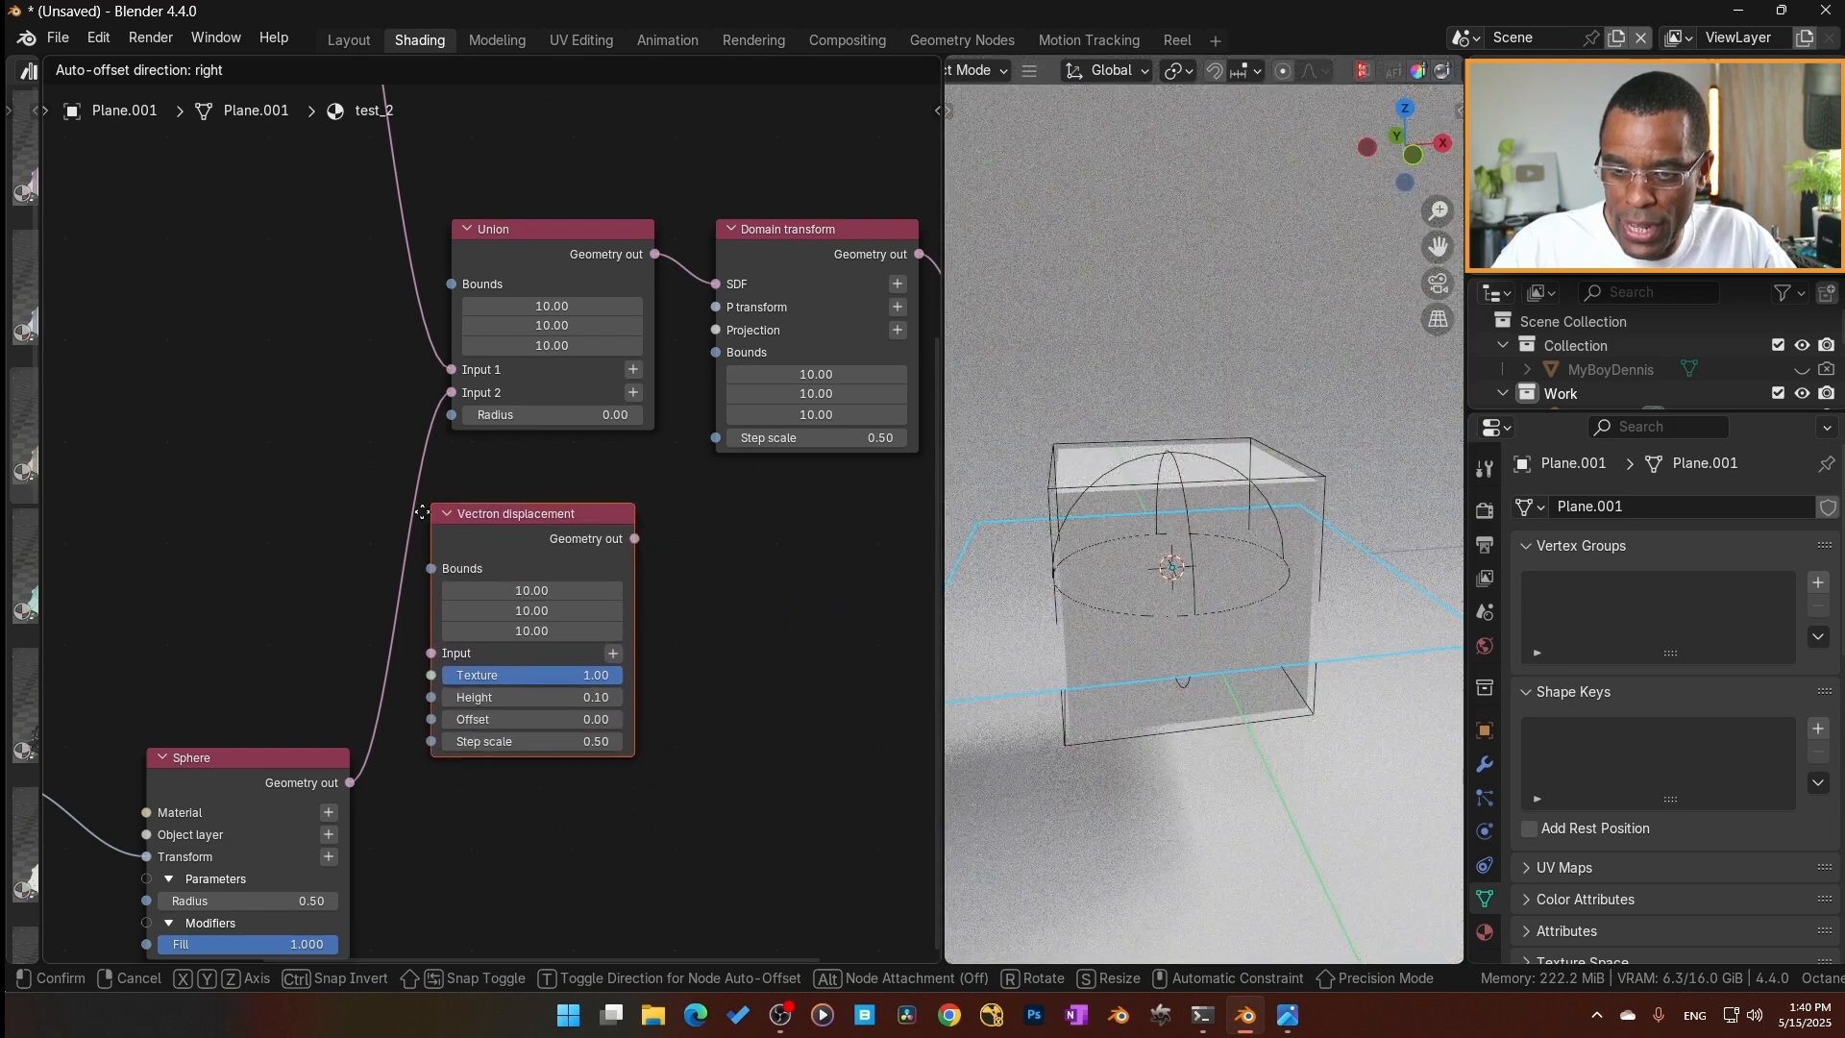
click(383, 509)
Duplicate the Vectron displacement node and insert the copy between the Box and Union nodes.
drag(515, 539, 536, 741)
click(536, 742)
key(shift+d)
click(510, 162)
middle_drag(406, 486, 421, 764)
drag(489, 445, 486, 79)
Align the Object Data, primitive and Vectron displacement nodes of each branch in a row by scaling them to 0 along Y.
scroll(447, 451, down, 5)
middle_drag(448, 451, 666, 580)
drag(142, 222, 813, 377)
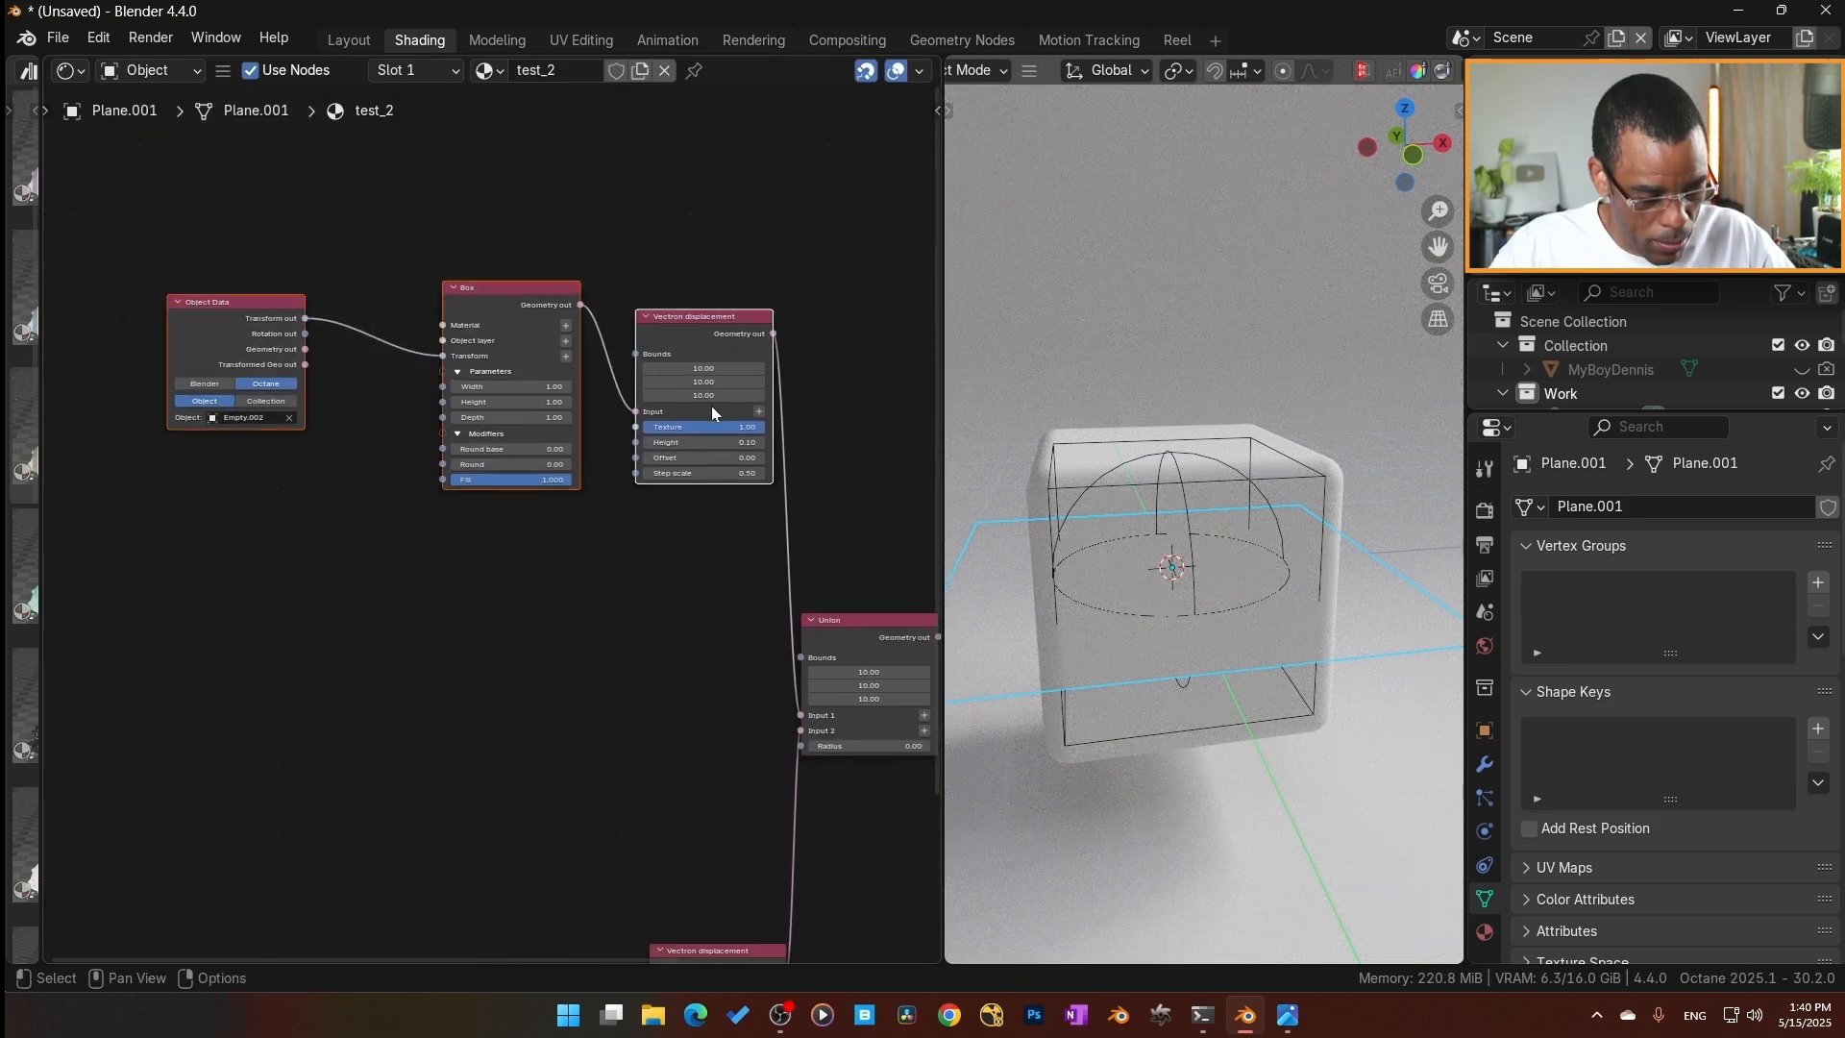
key(s)
key(y)
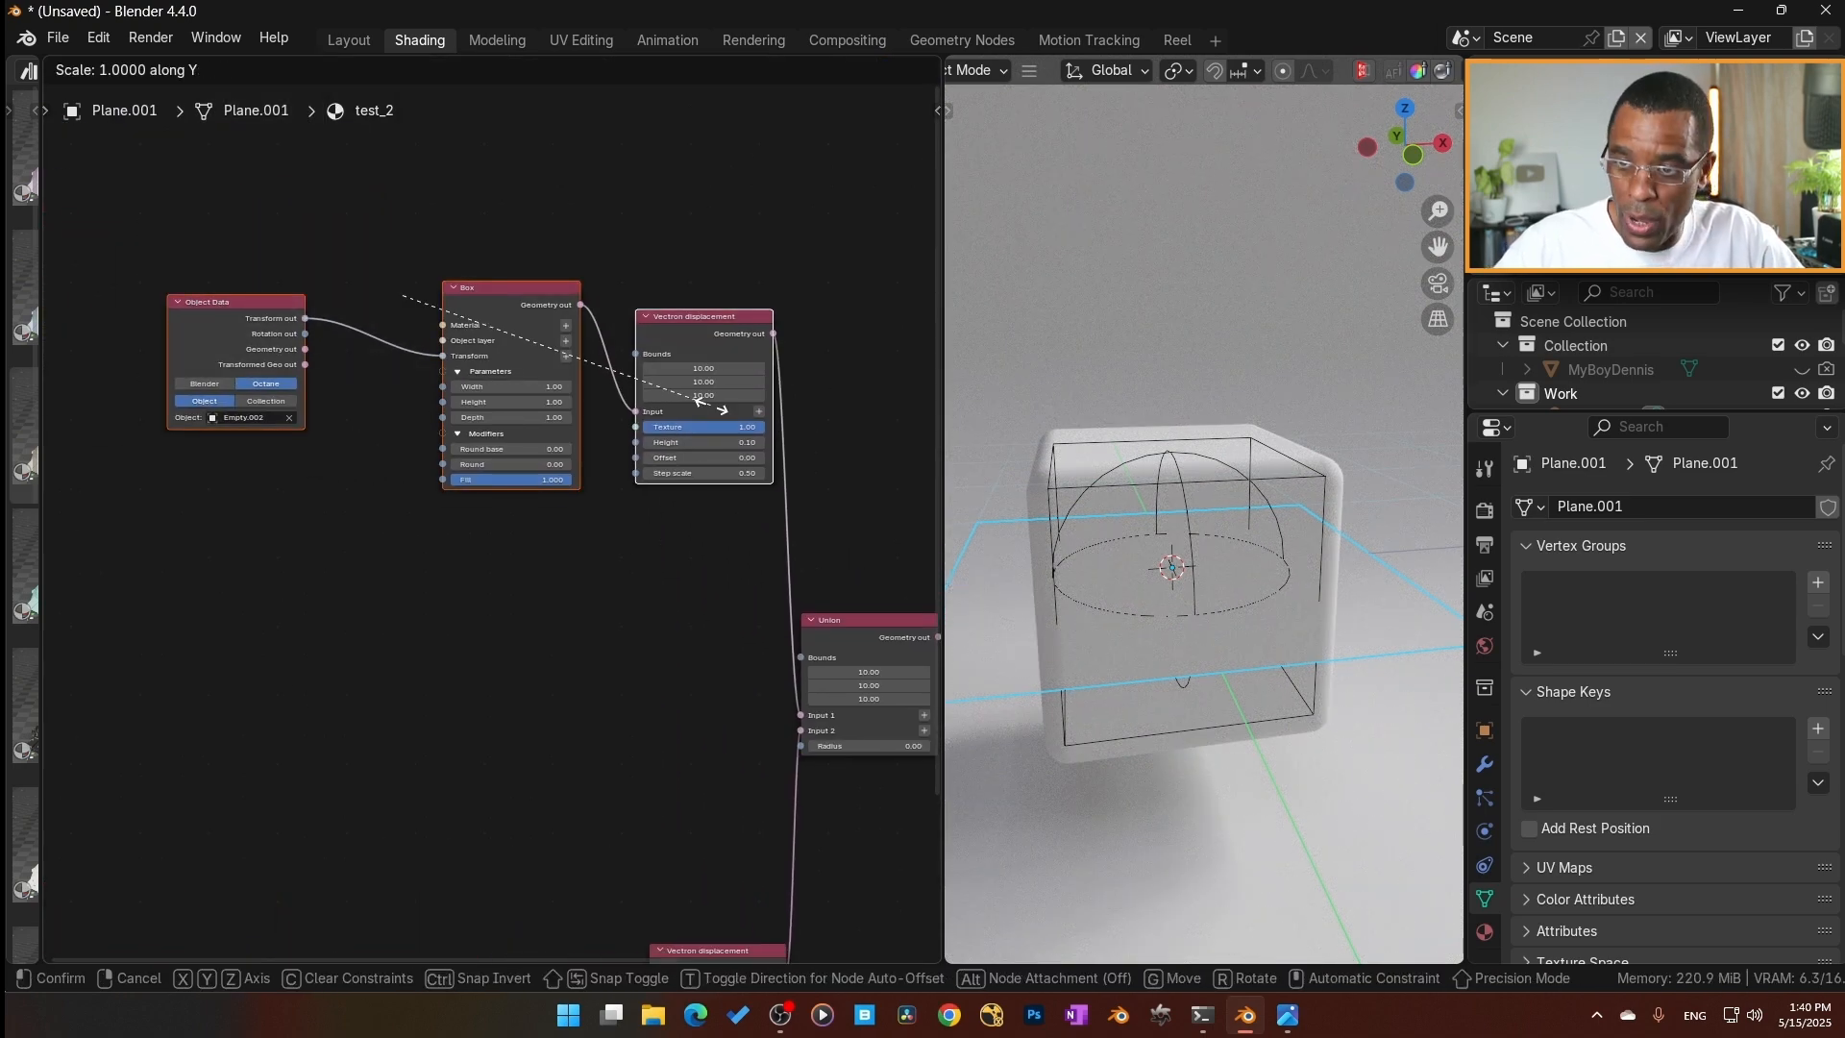
key(0)
key(Return)
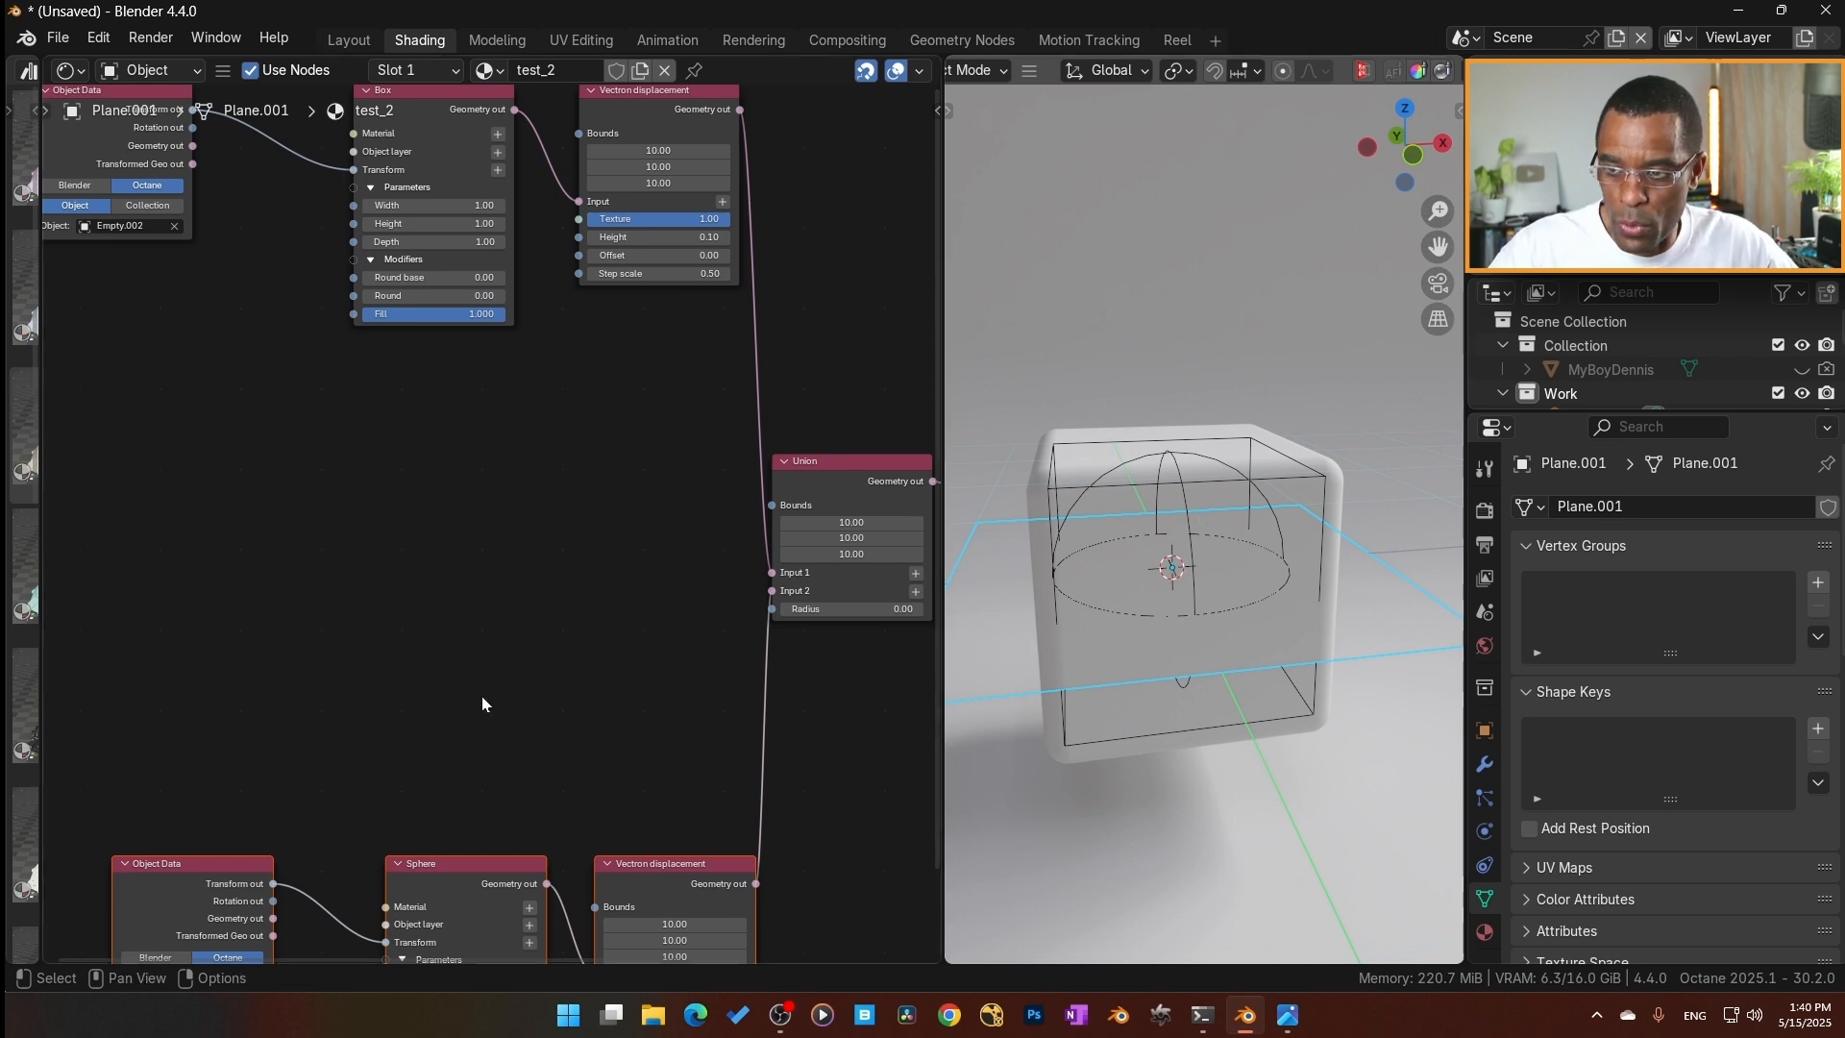
Select both the Box and Sphere branches and move them farther away from the Union node.
scroll(441, 418, down, 5)
scroll(561, 421, up, 1)
drag(590, 711, 161, 85)
key(g)
click(200, 429)
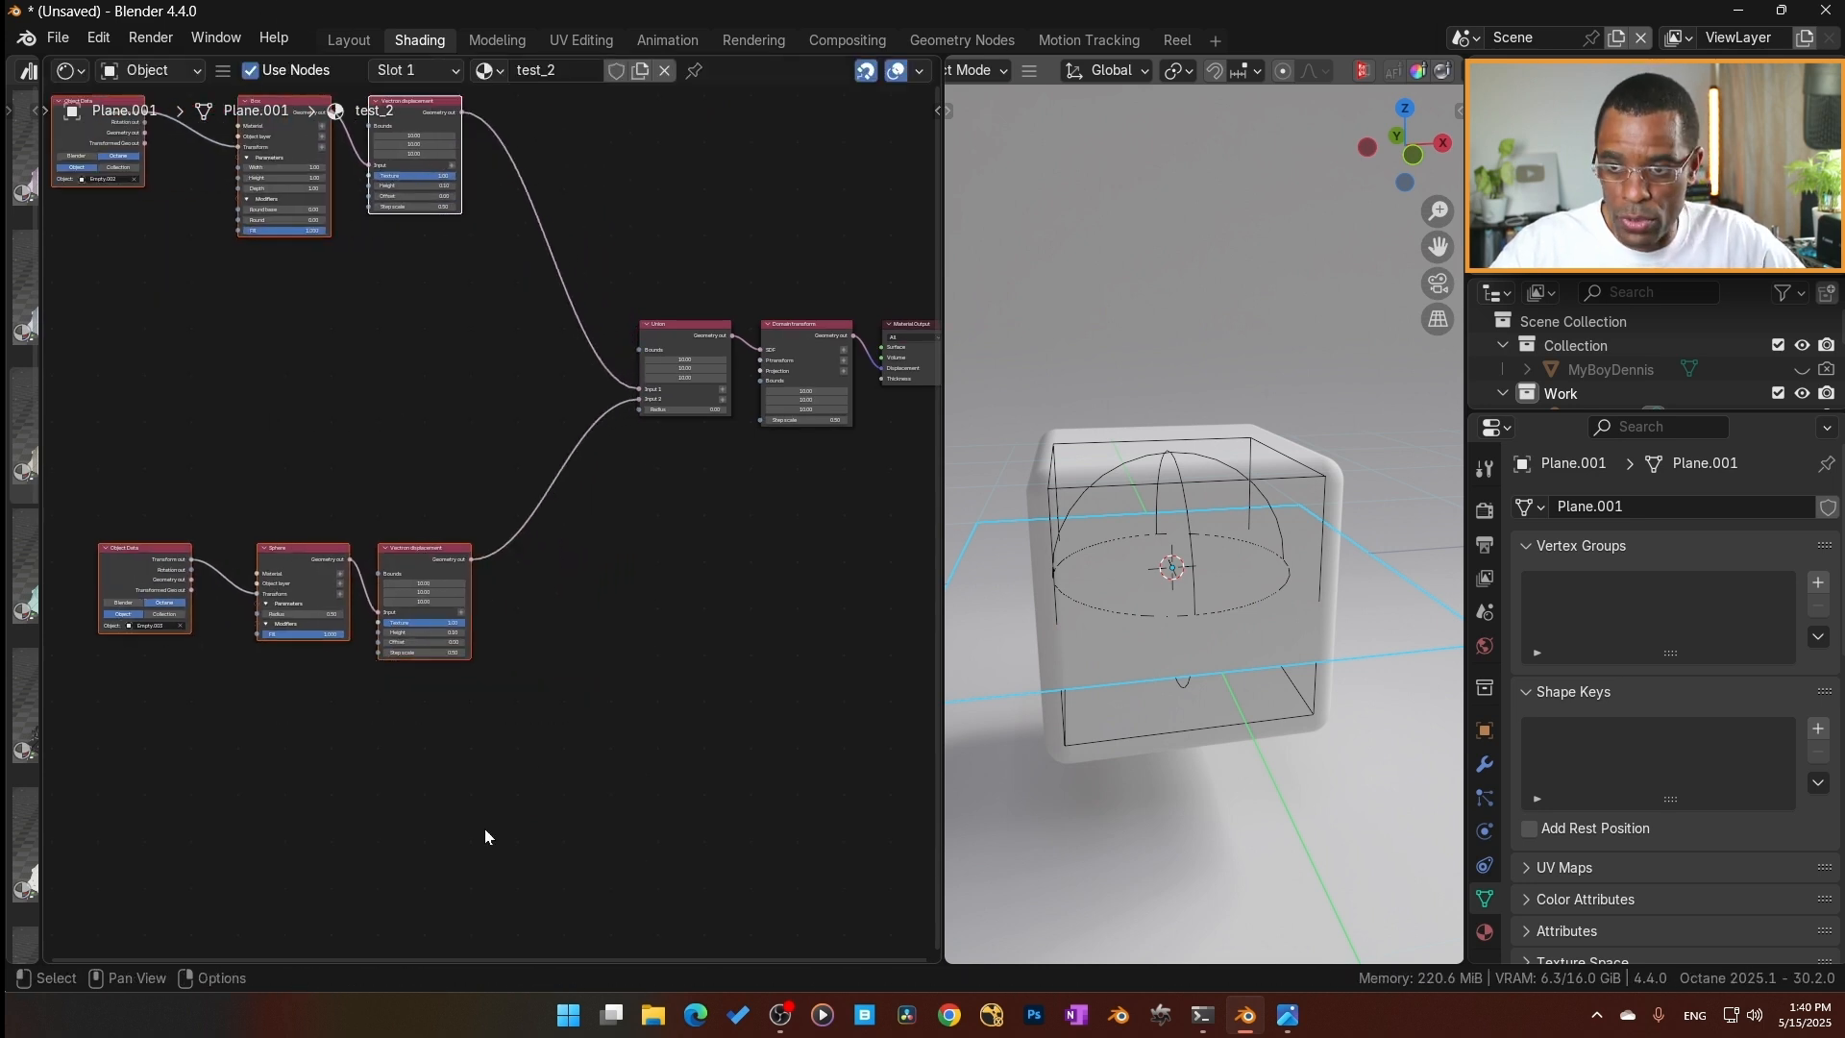
Add a Noise texture node and connect its Texture out to the Texture input of the Sphere branch's Vectron displacement.
scroll(573, 759, up, 4)
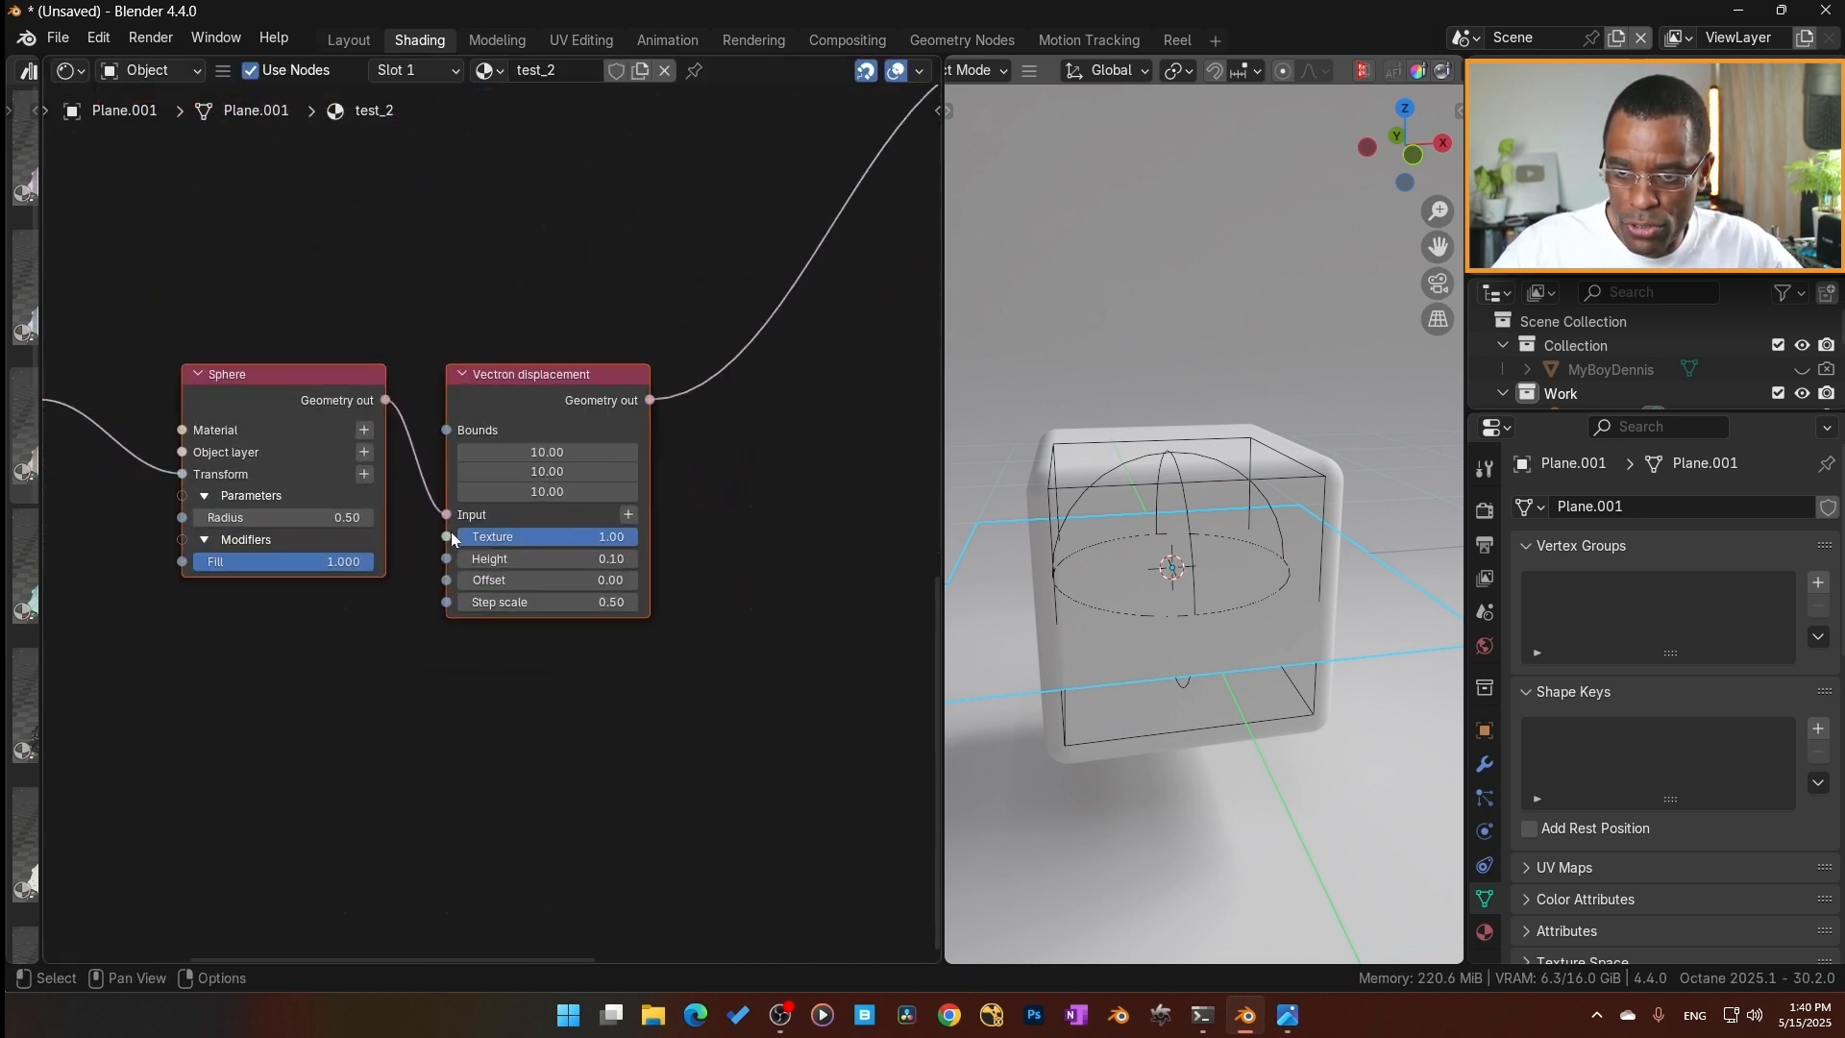
scroll(499, 615, down, 2)
key(shift+a)
mouse_move(452, 715)
text(no)
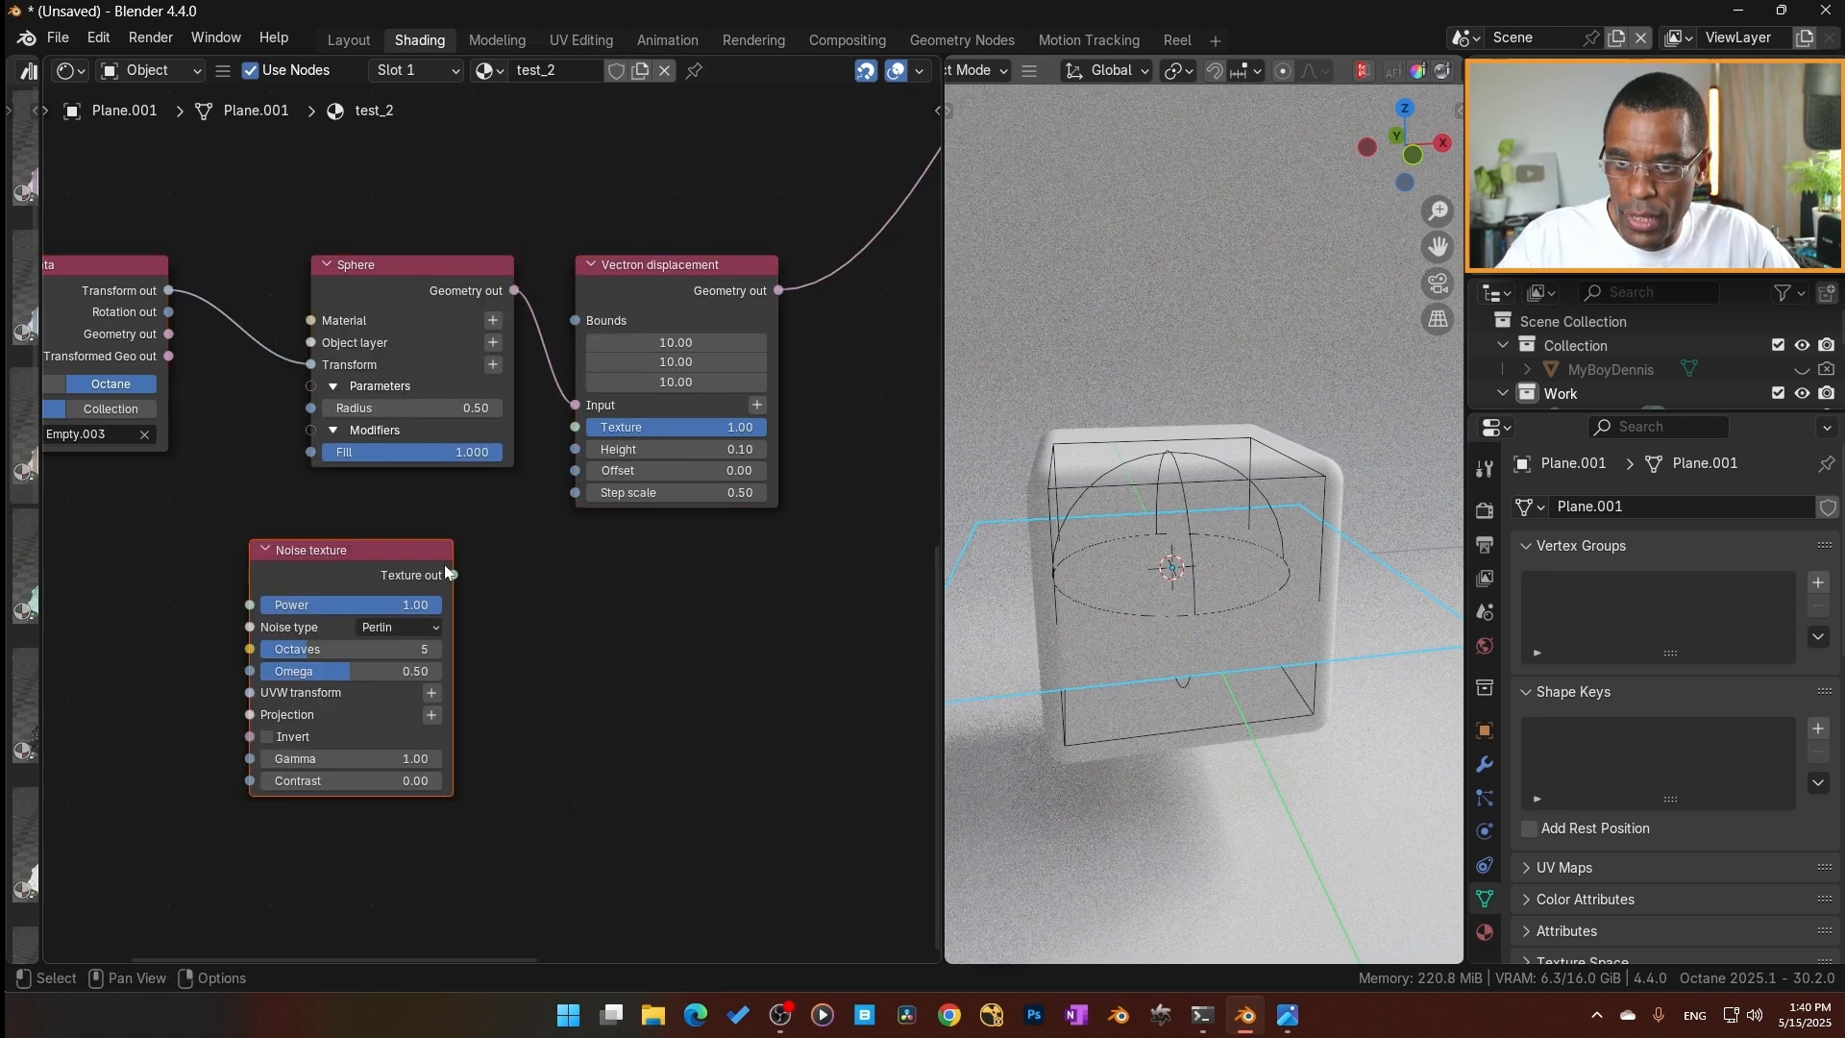
drag(453, 575, 573, 435)
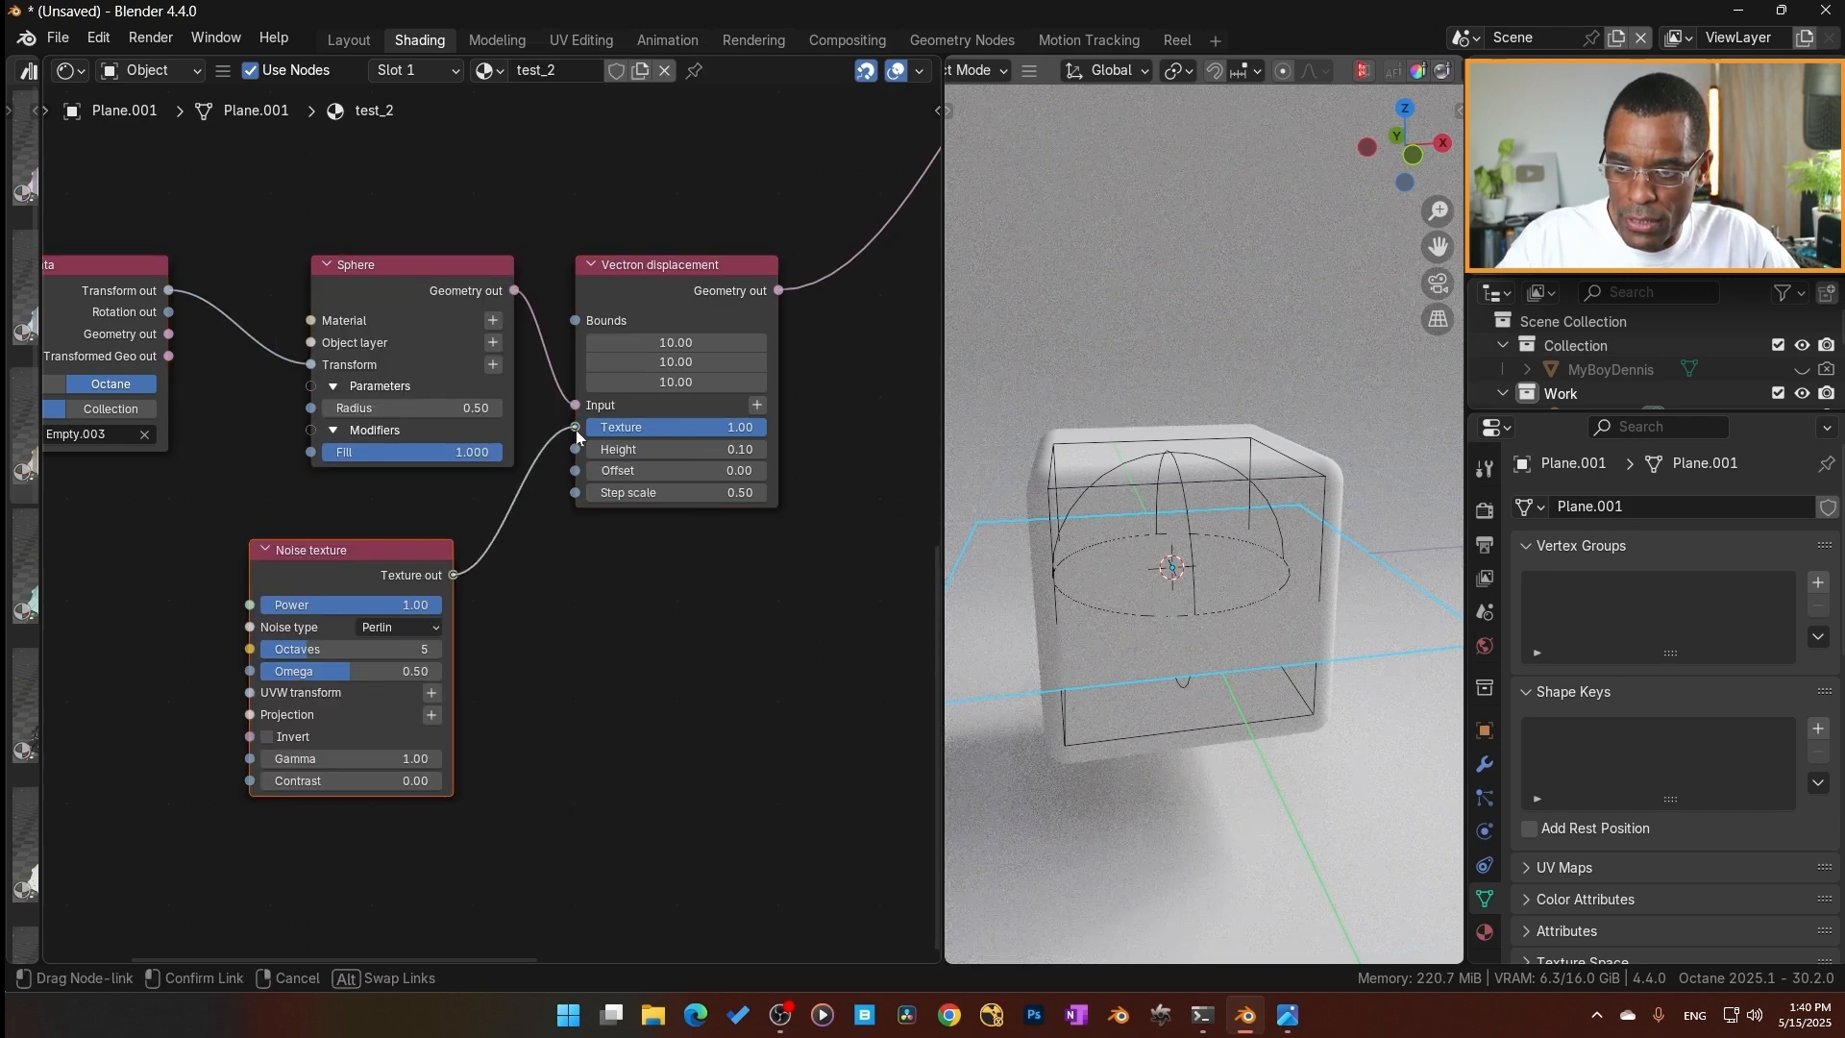
Position the Noise texture node directly beneath the Sphere node.
middle_drag(431, 571, 466, 593)
drag(466, 593, 506, 573)
middle_drag(596, 674, 494, 833)
Duplicate the Noise texture beneath the Box node and connect it to the Texture input of the Box branch's Vectron displacement.
scroll(509, 740, down, 4)
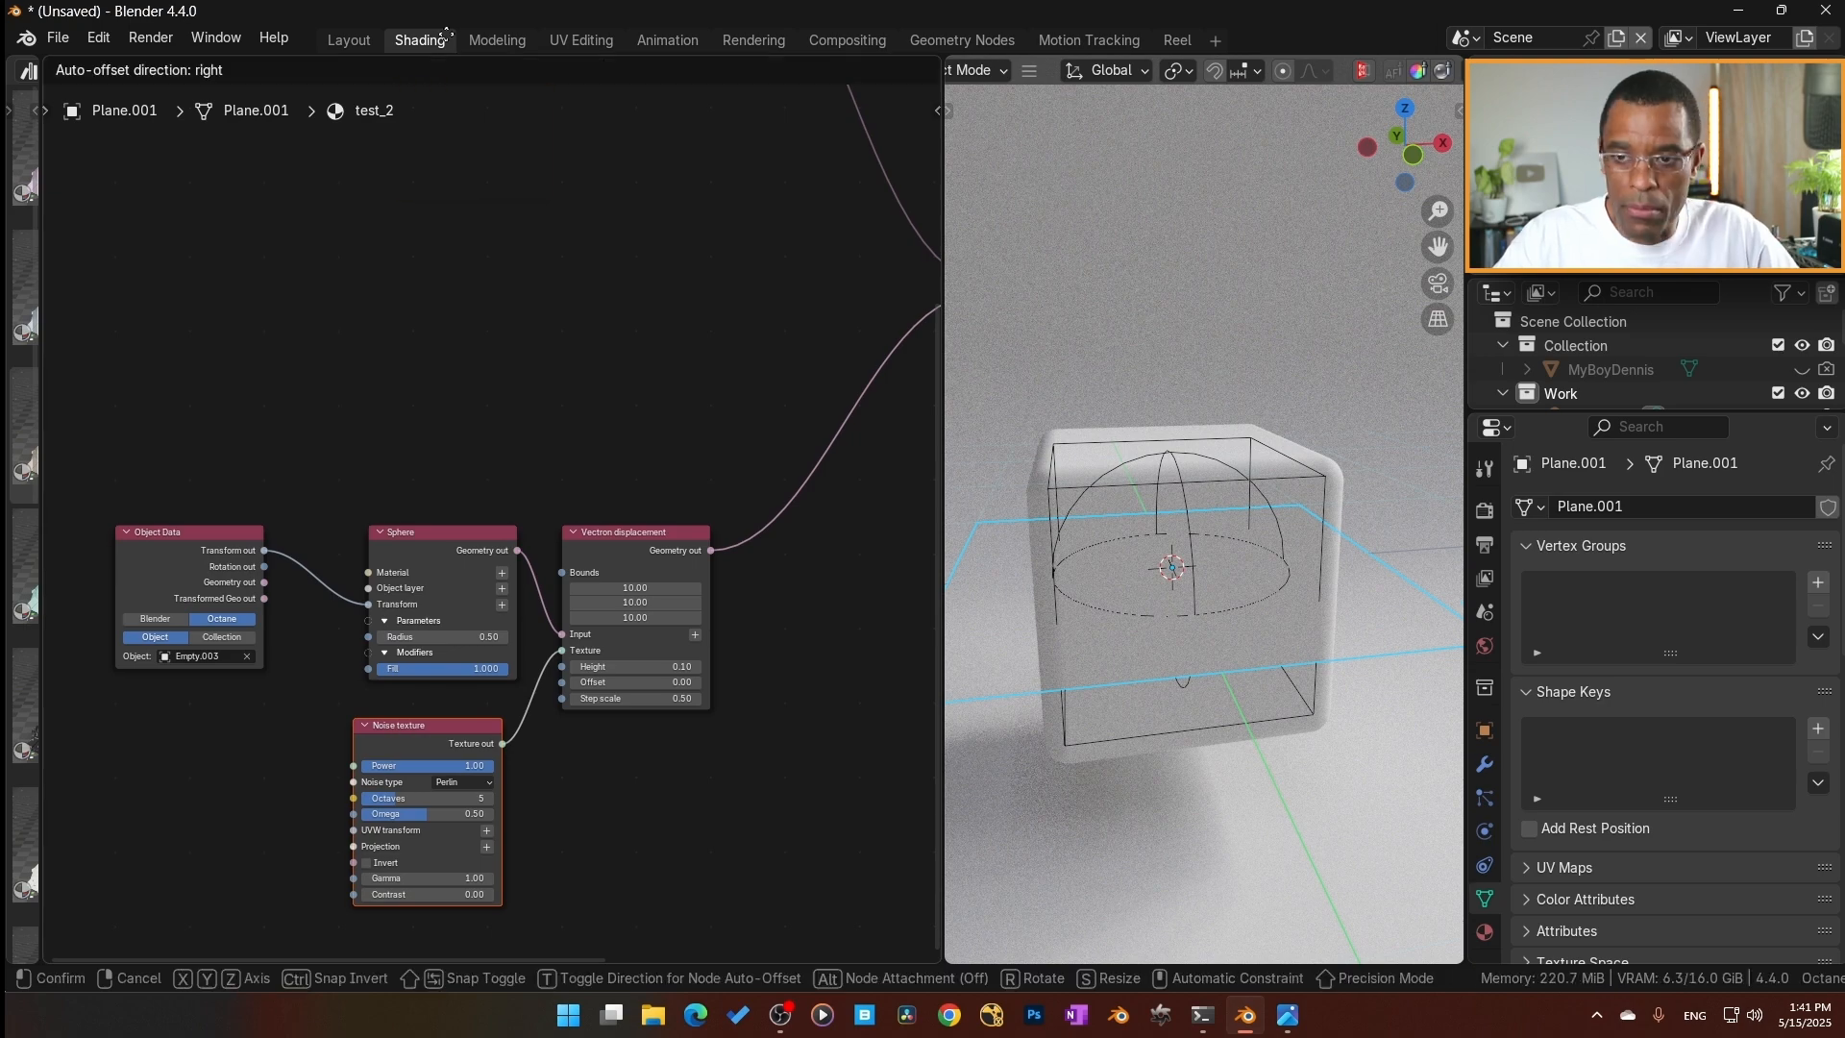
key(shift+d)
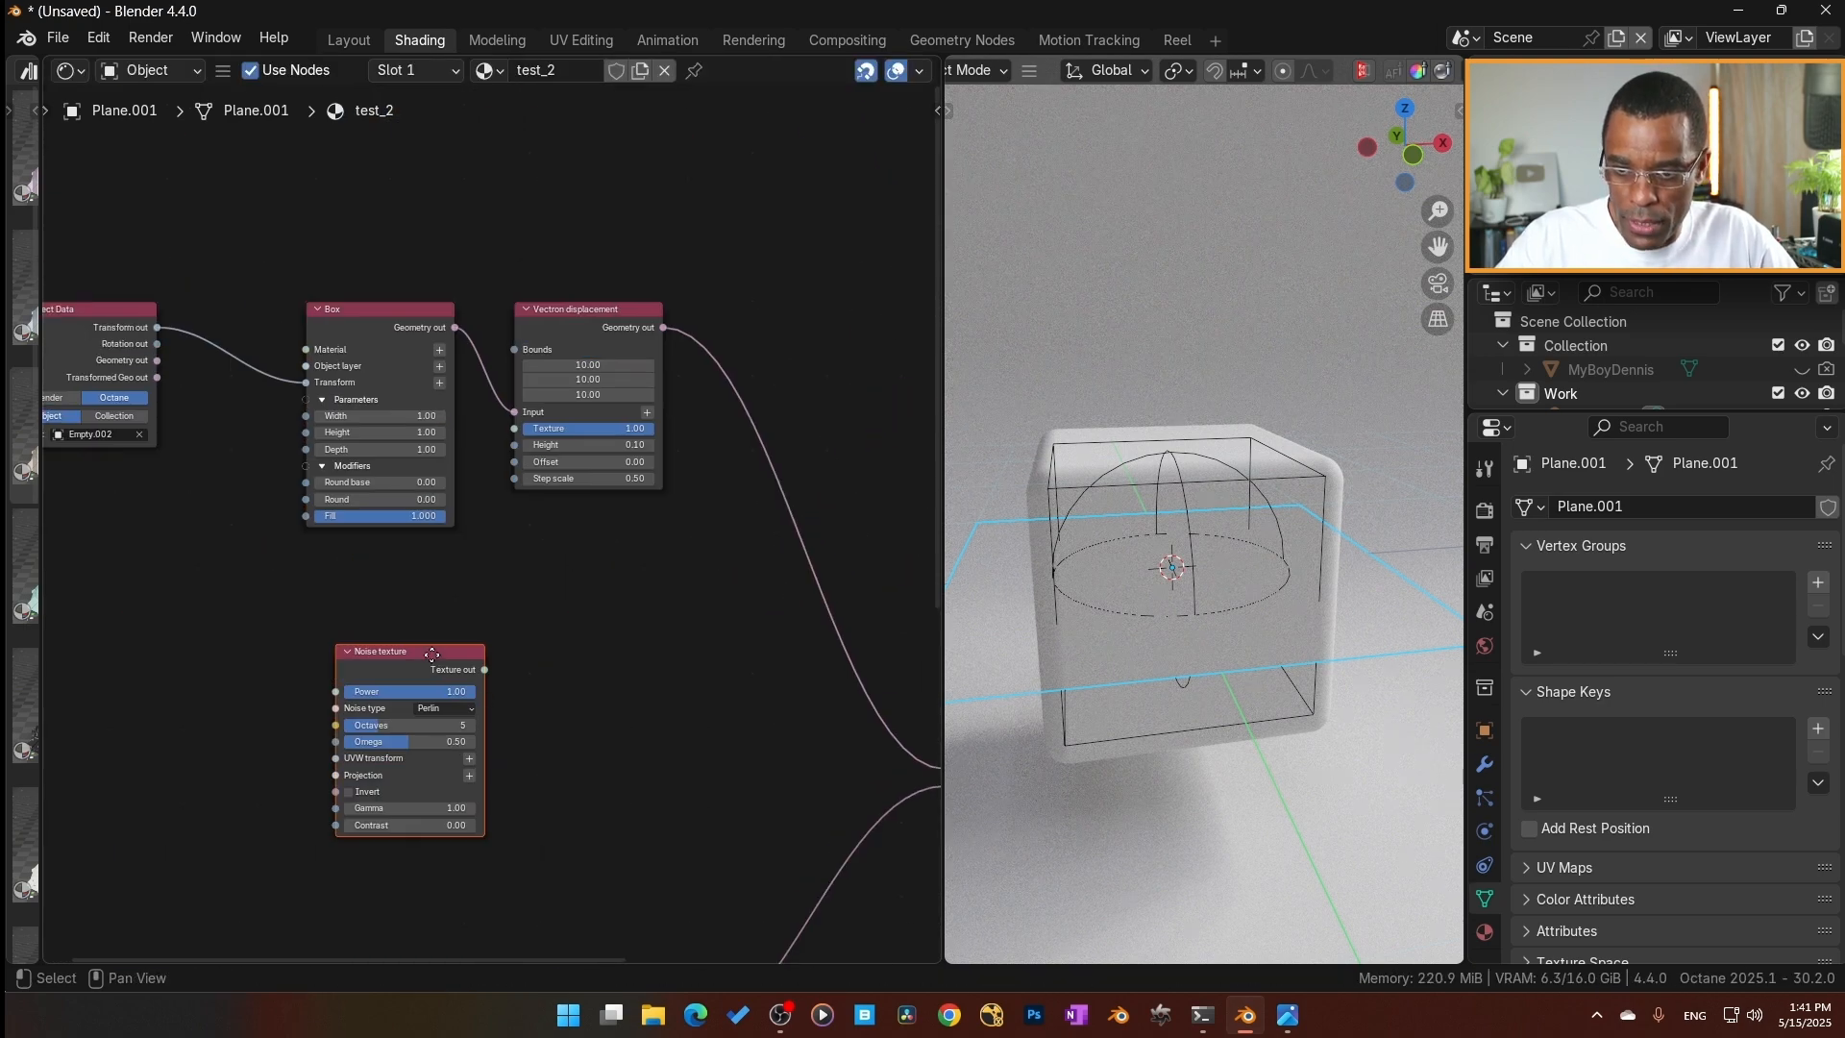
key(g)
click(523, 642)
drag(523, 643, 526, 635)
middle_drag(527, 634, 596, 556)
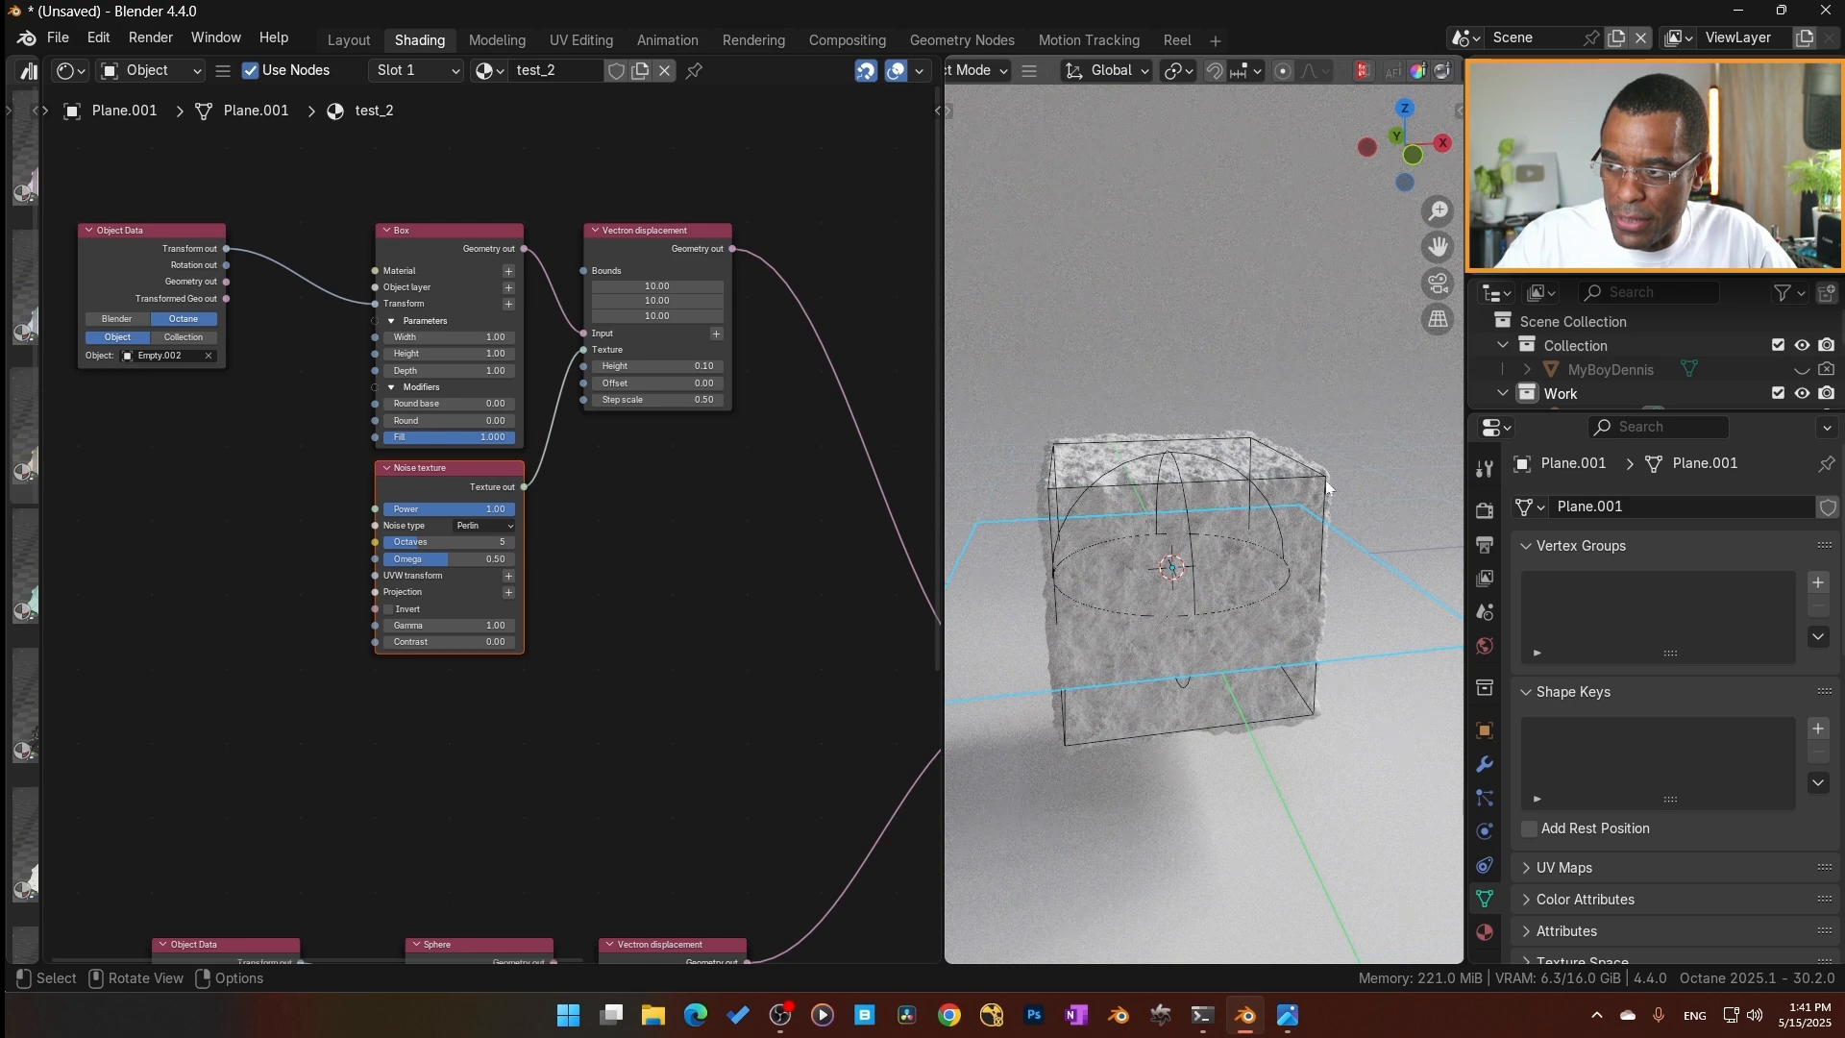
Enlarge the outliner to show the Work collection's objects, and bring the Box branch's Noise texture settings into close view.
drag(1614, 417, 1603, 568)
scroll(641, 562, up, 3)
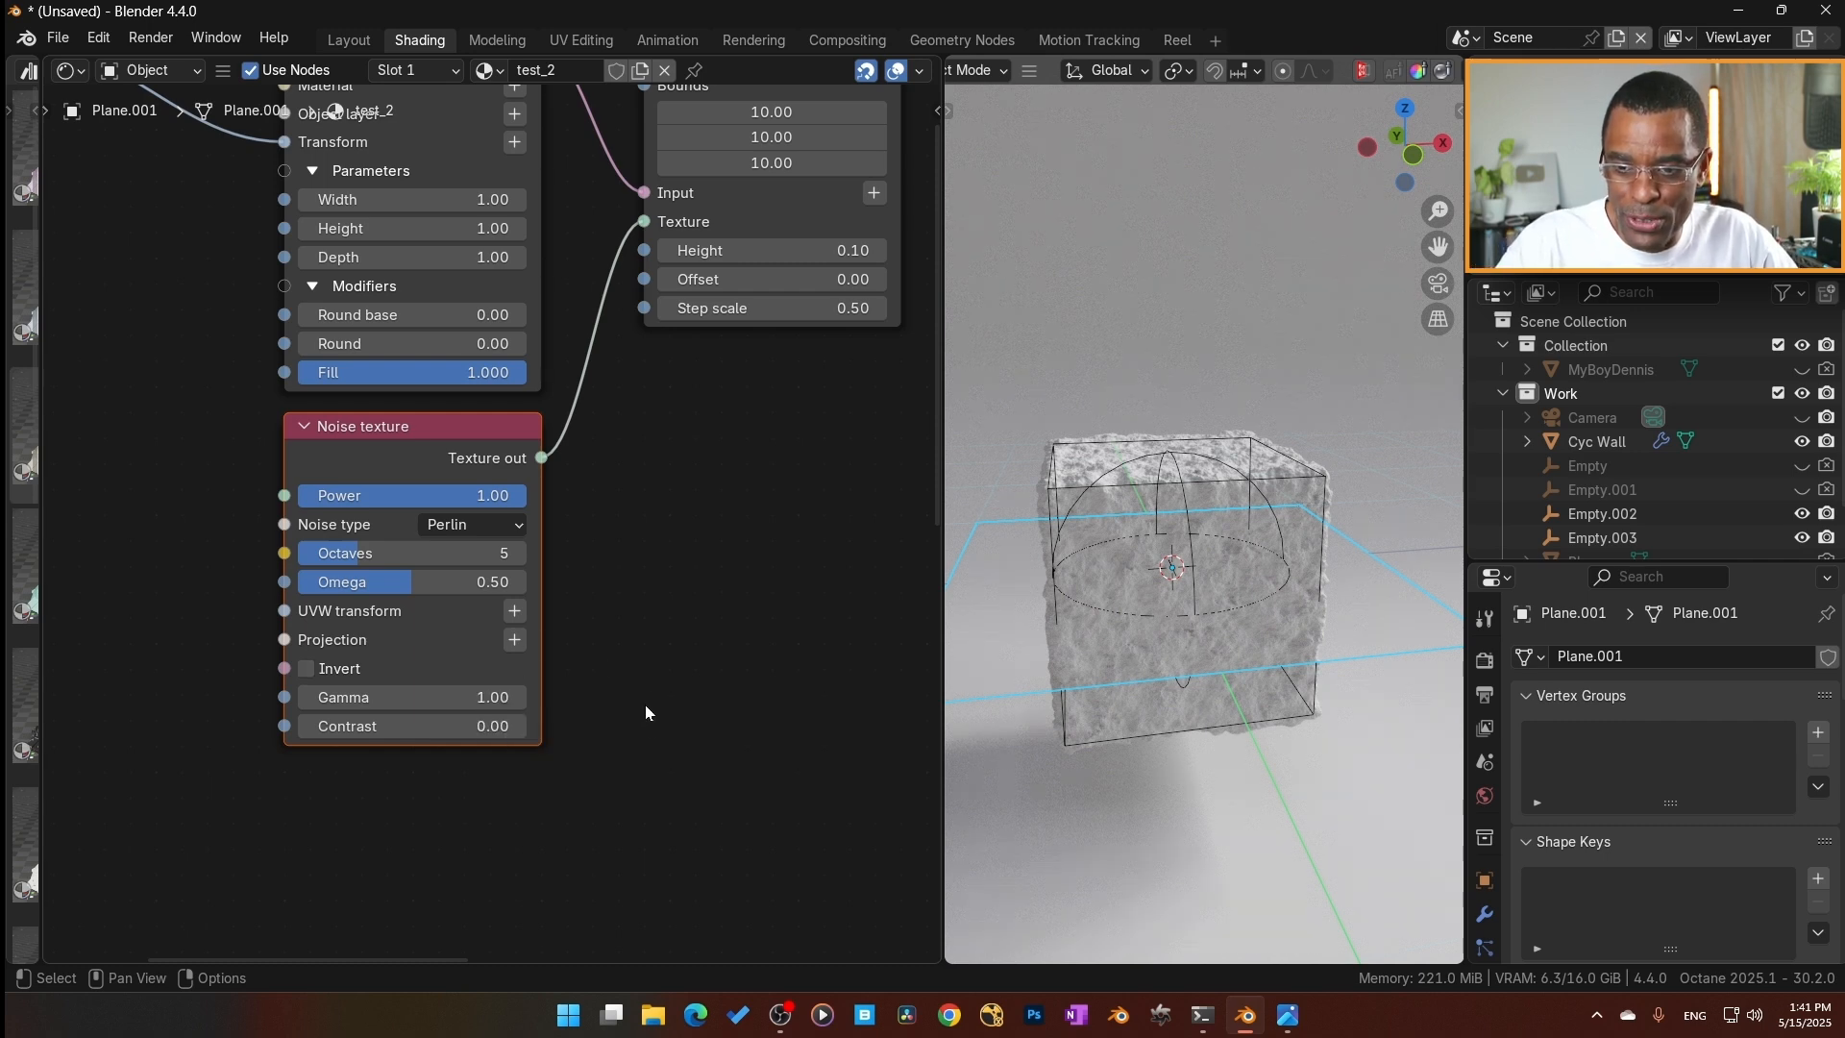
scroll(609, 746, up, 1)
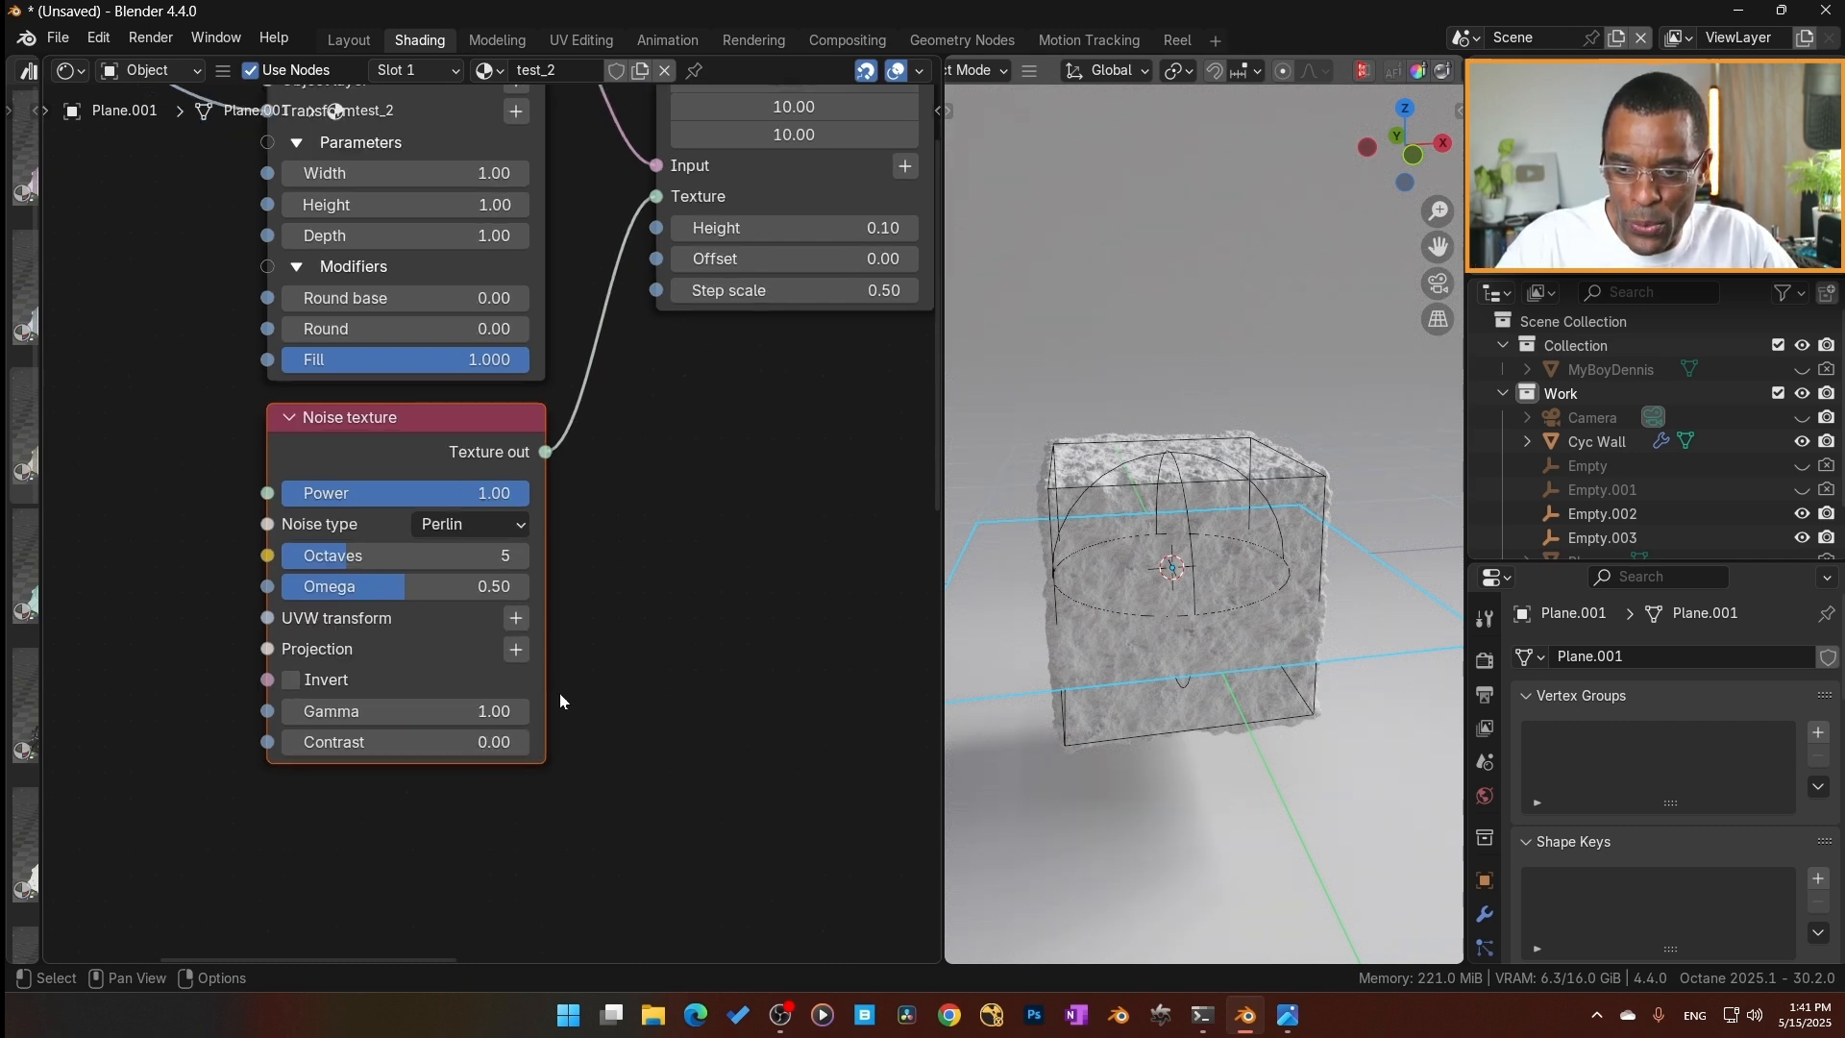
Set the Box branch's Noise texture to the Chips noise type with 1 octave and a gamma of 1.02.
middle_drag(588, 691, 588, 676)
scroll(588, 676, up, 2)
drag(455, 727, 461, 727)
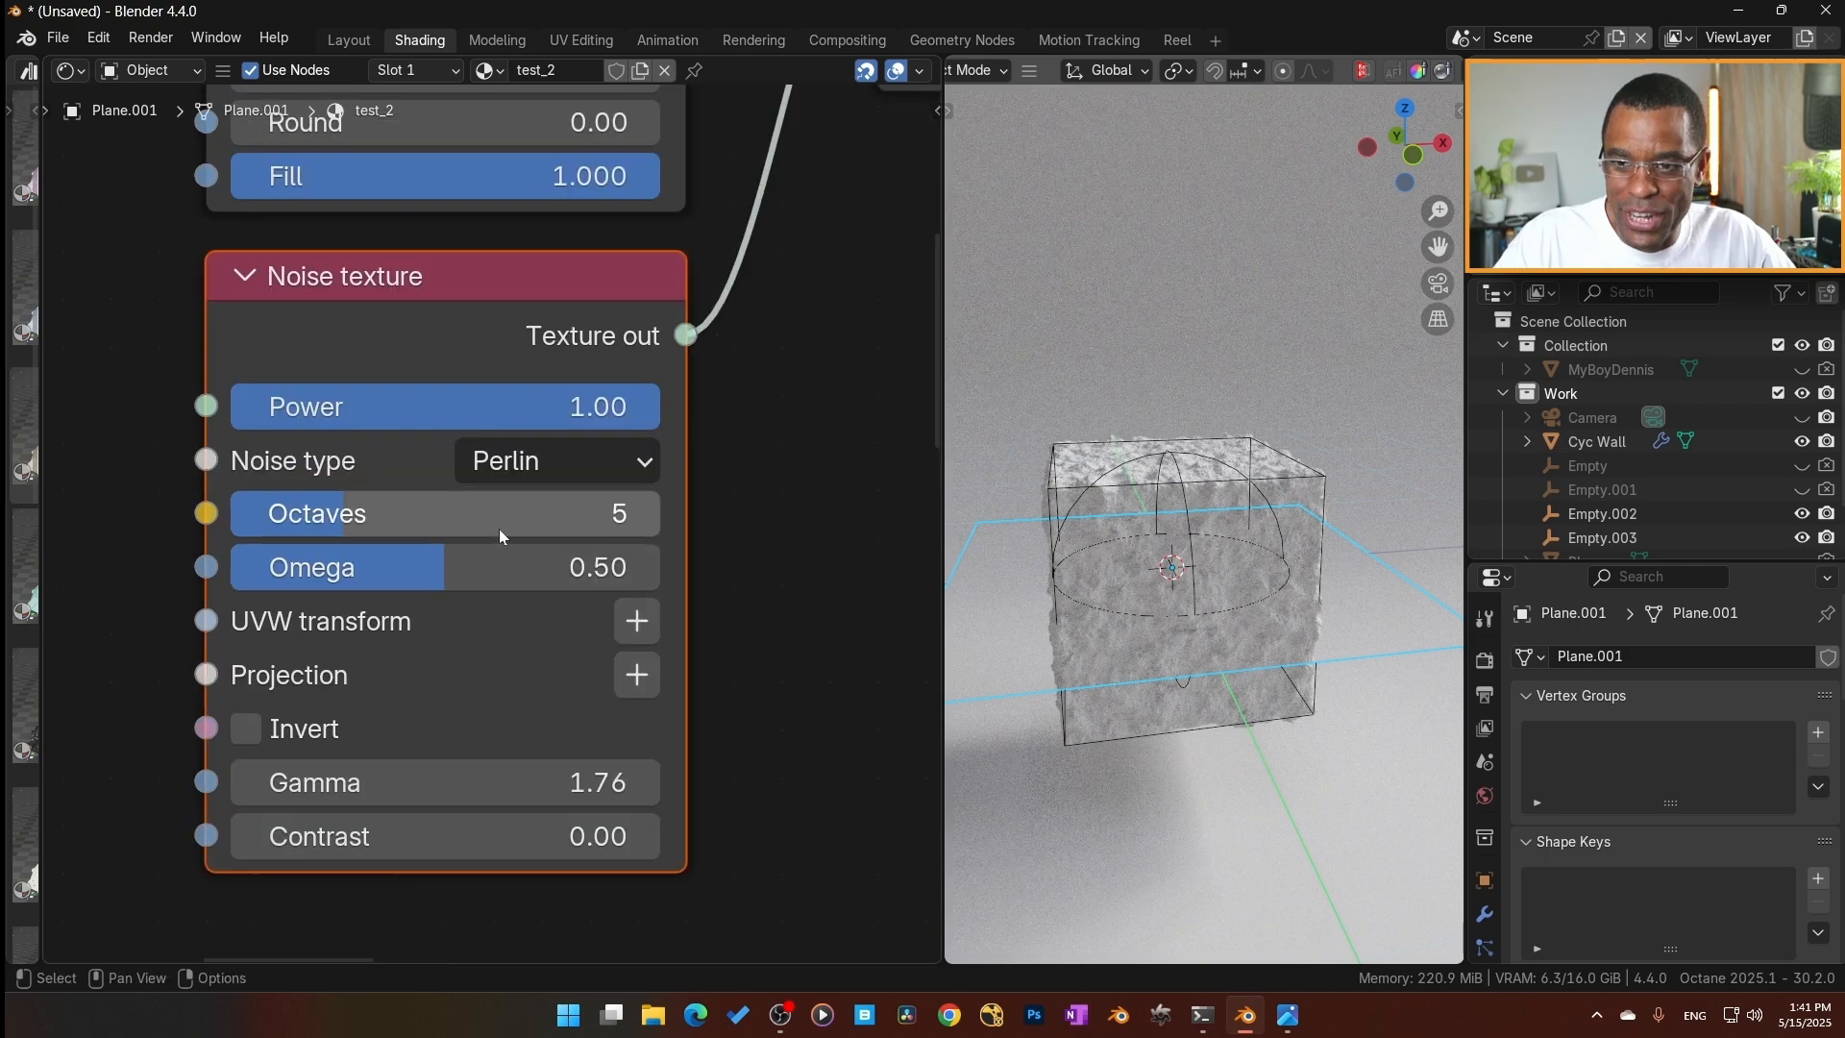
click(565, 475)
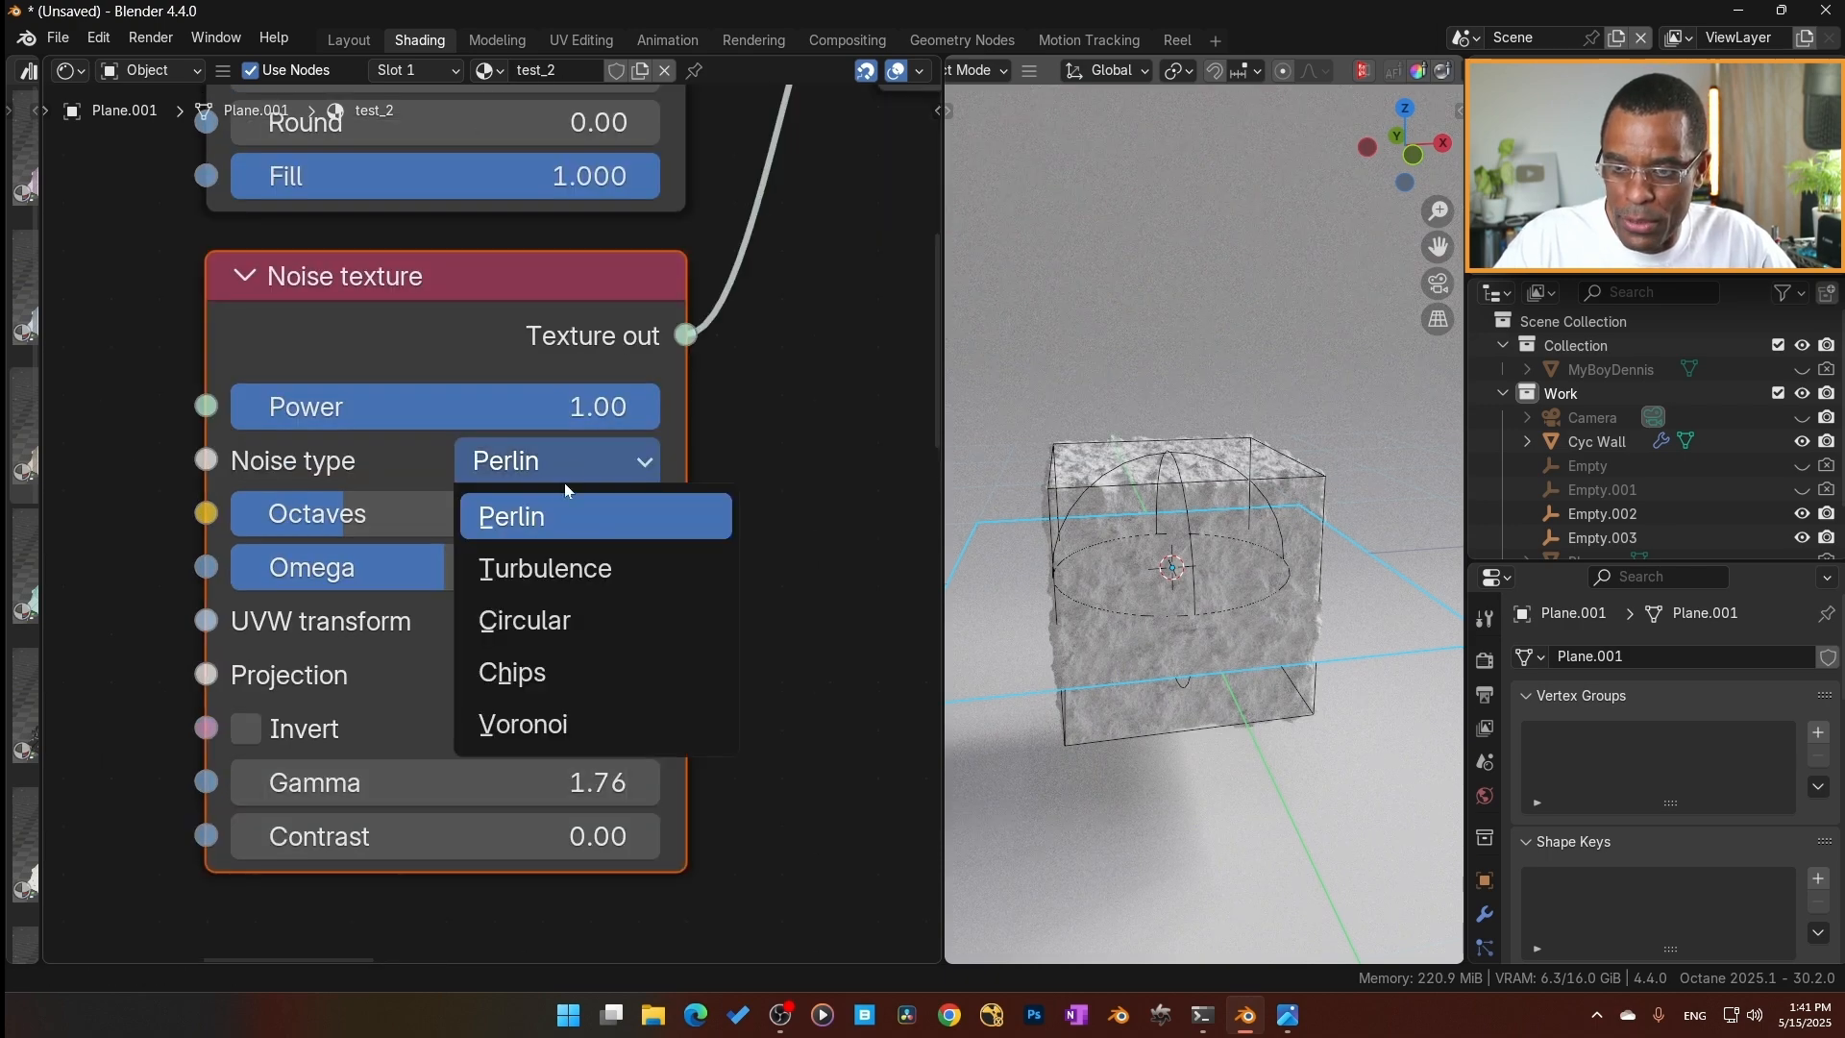
click(524, 673)
drag(491, 792, 535, 776)
drag(317, 513, 288, 538)
middle_drag(1342, 686, 1130, 722)
scroll(1163, 713, up, 3)
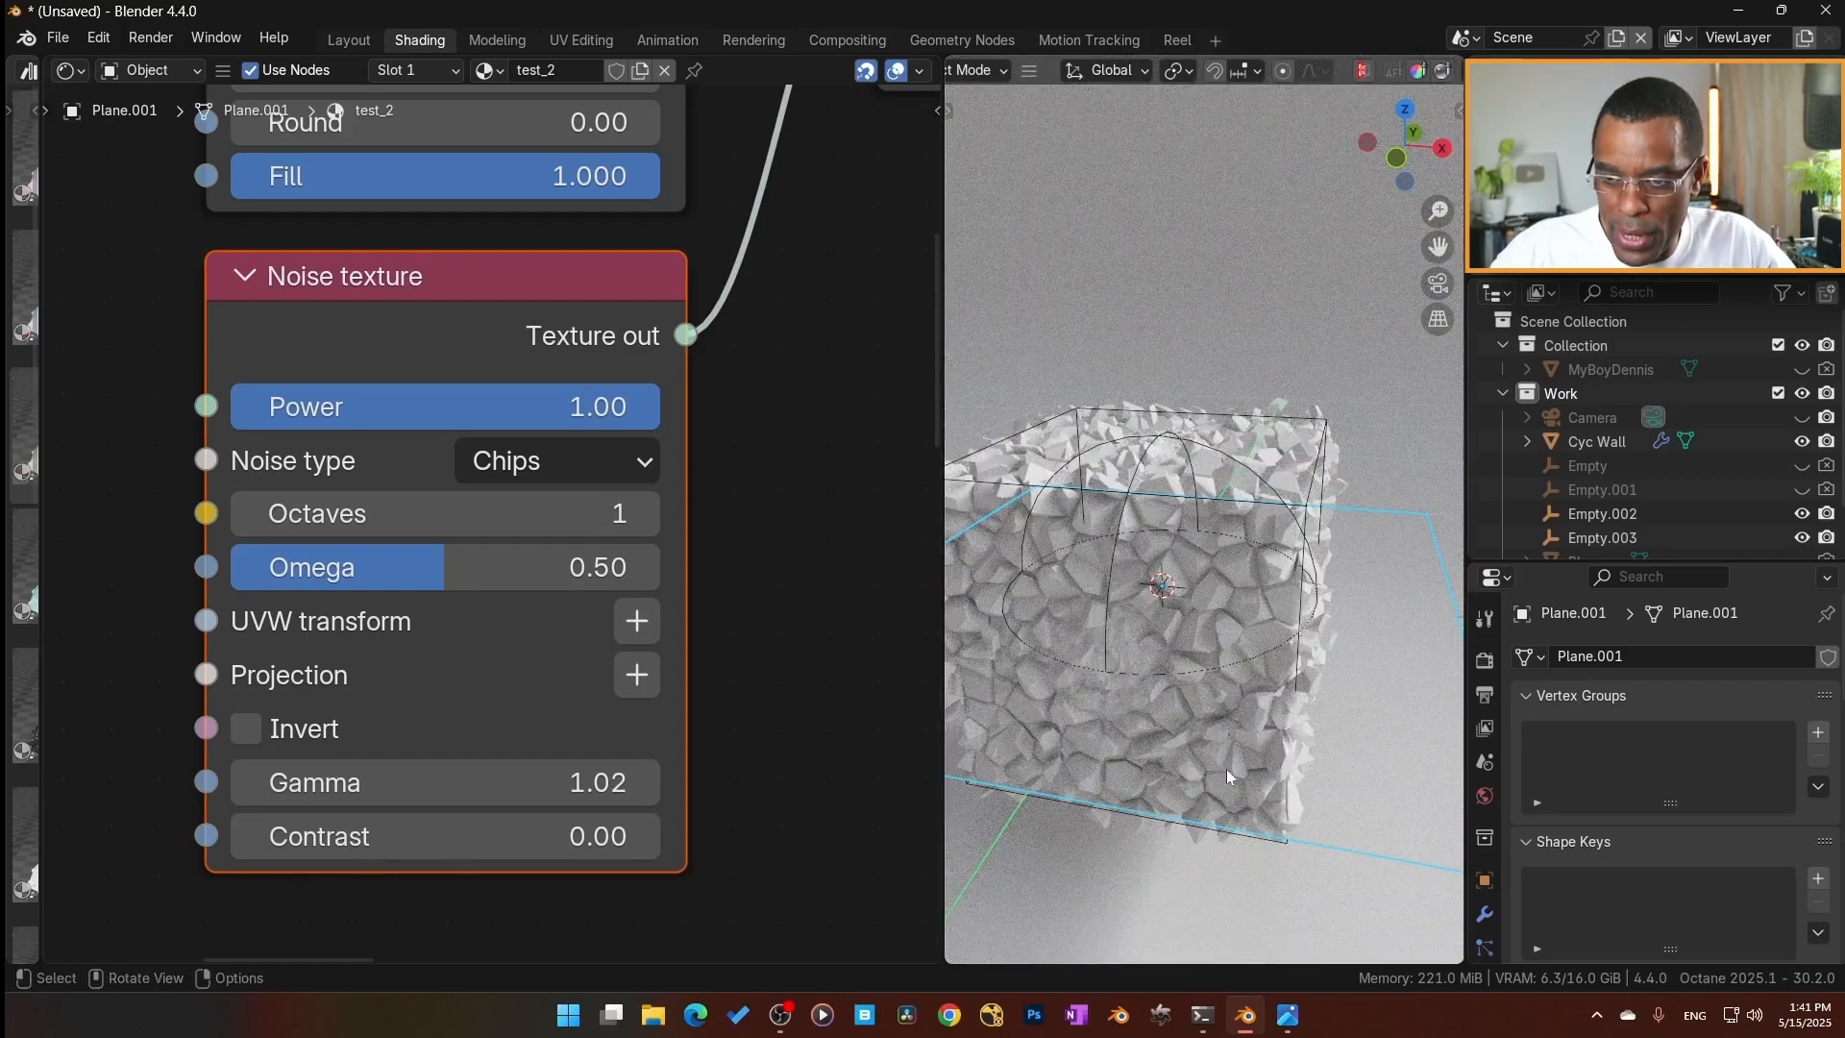
Try a free trackball rotation of the cube-shaped empty to check how the chips noise follows the box.
scroll(553, 655, down, 5)
scroll(719, 689, down, 3)
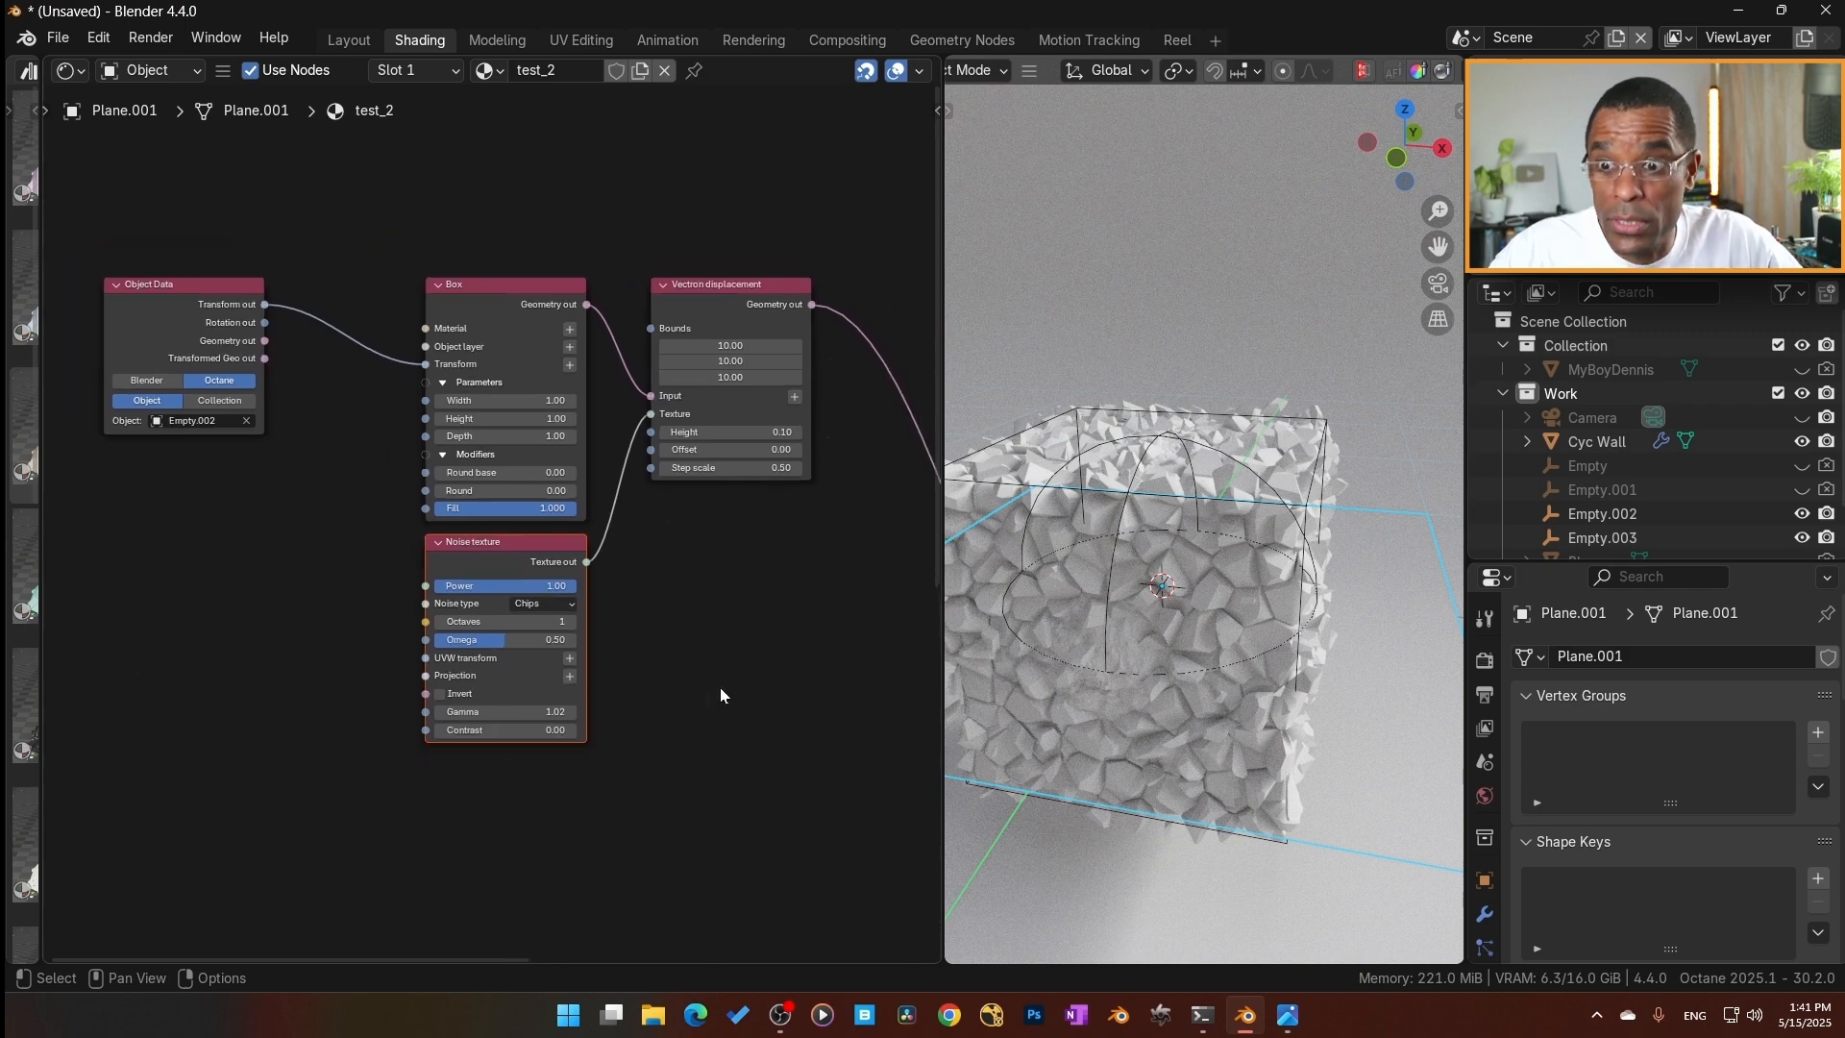
scroll(373, 463, up, 2)
scroll(372, 463, up, 3)
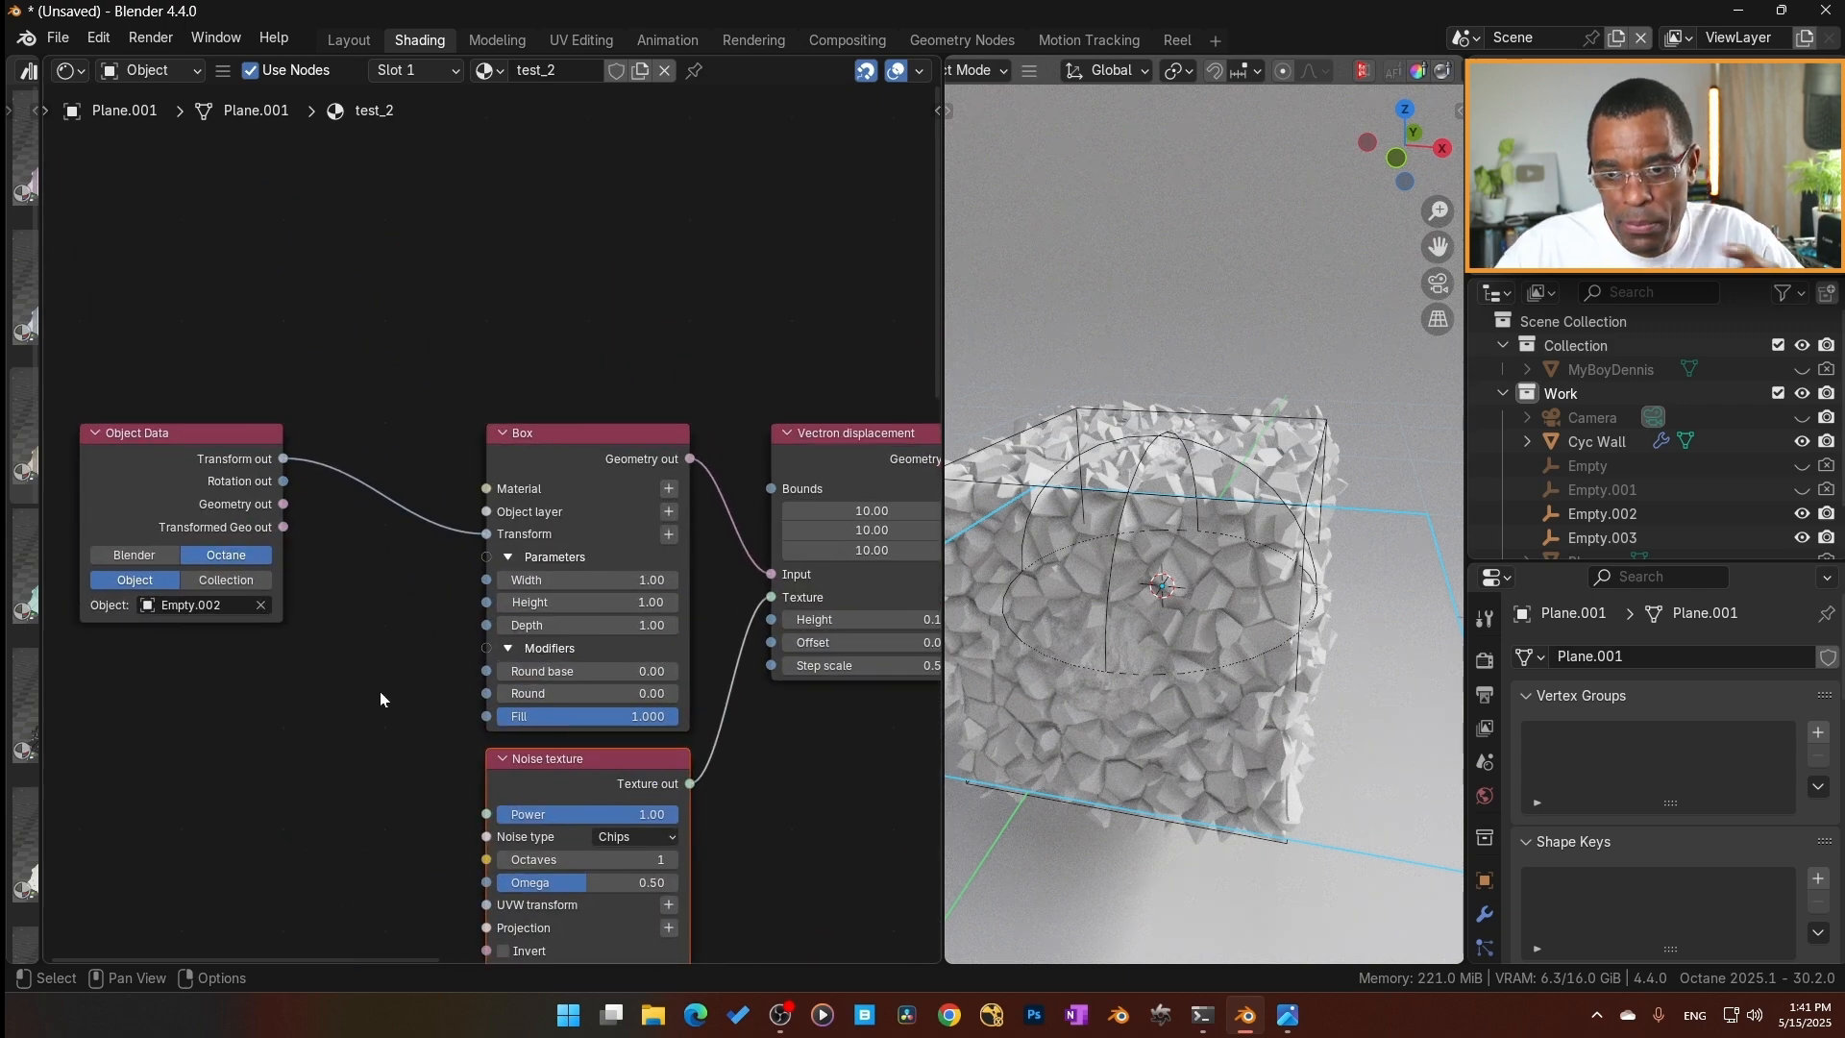
middle_drag(377, 703, 397, 516)
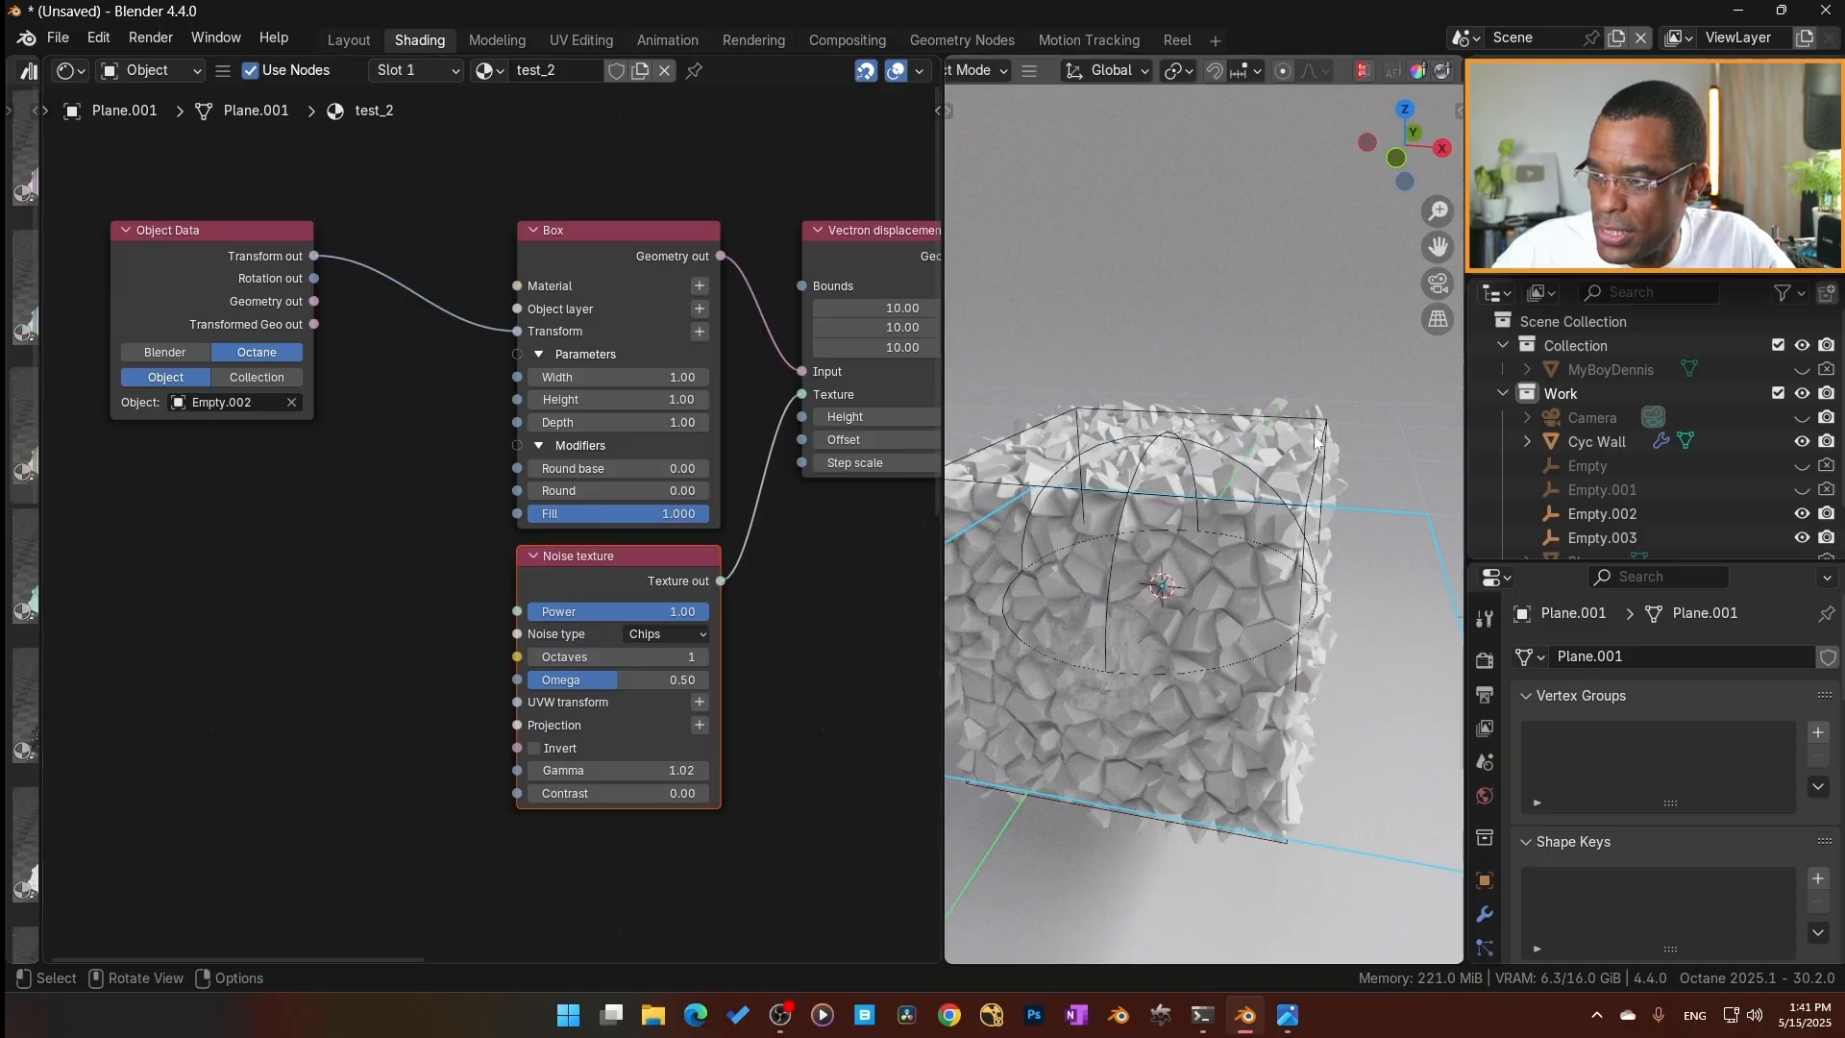
click(1326, 460)
click(1325, 462)
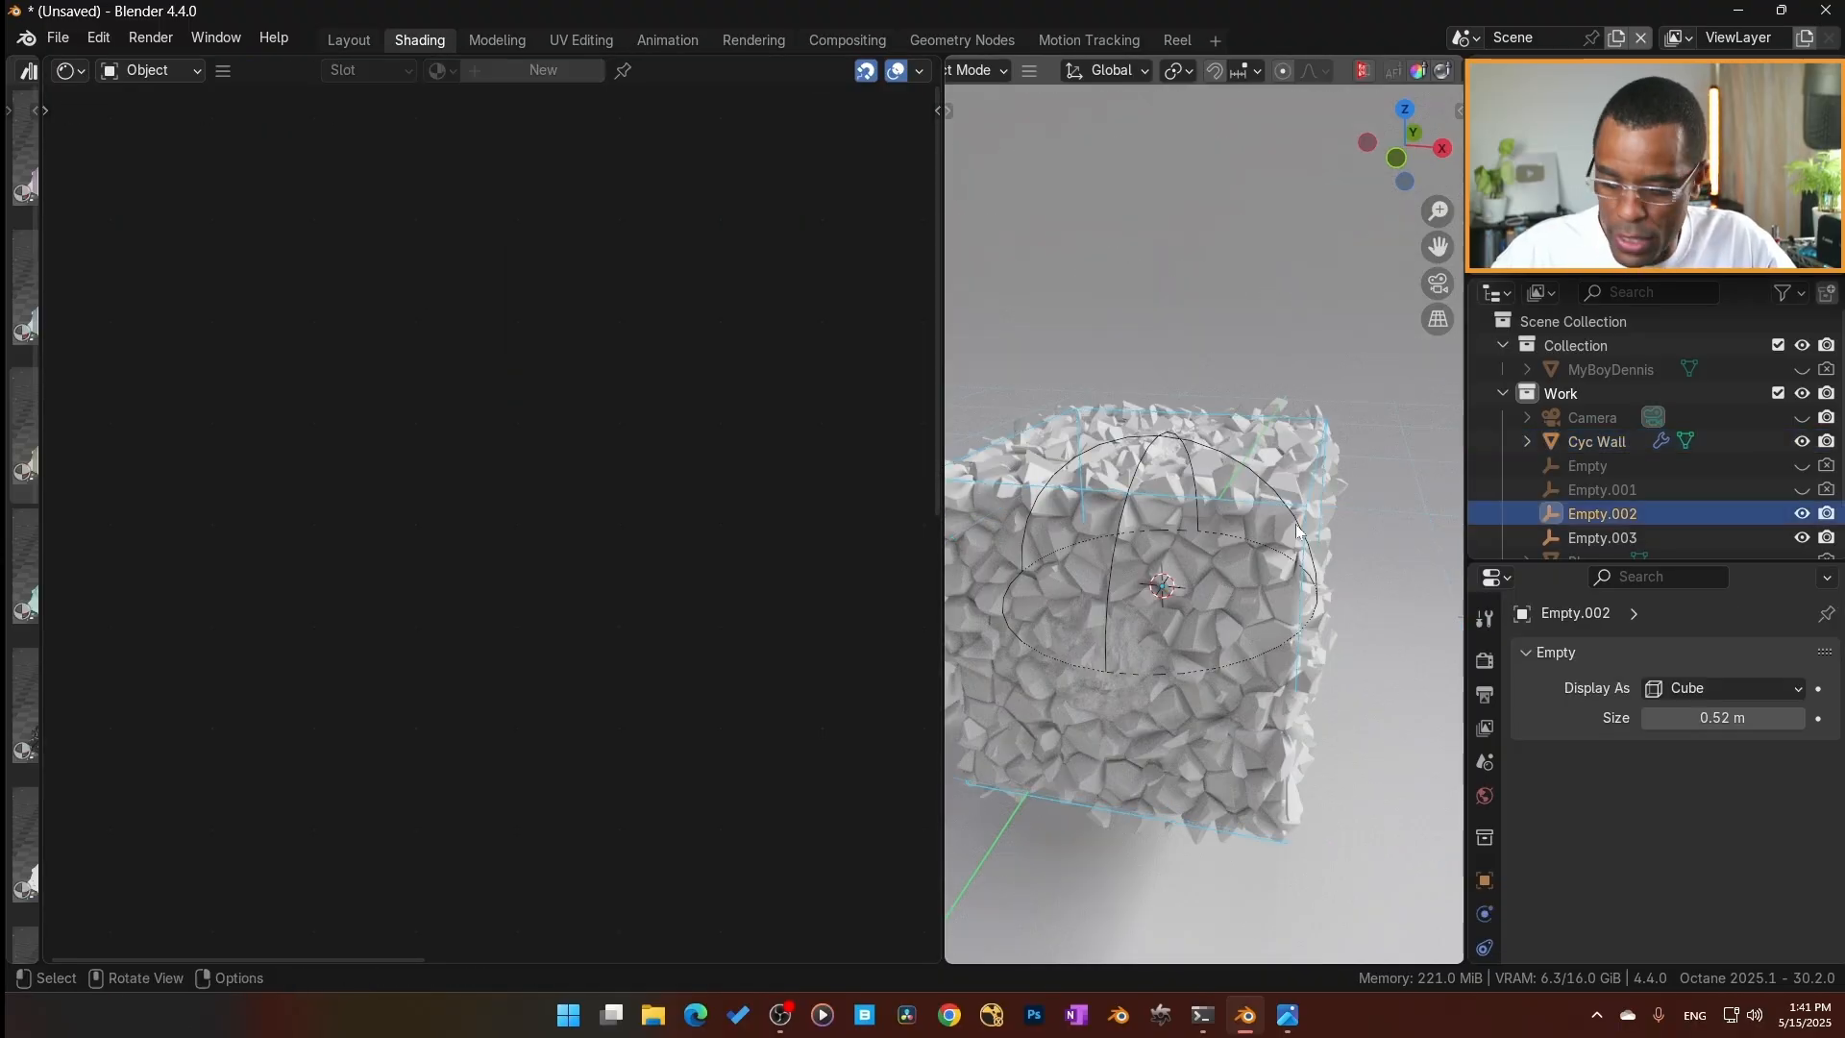
key(r)
key(r)
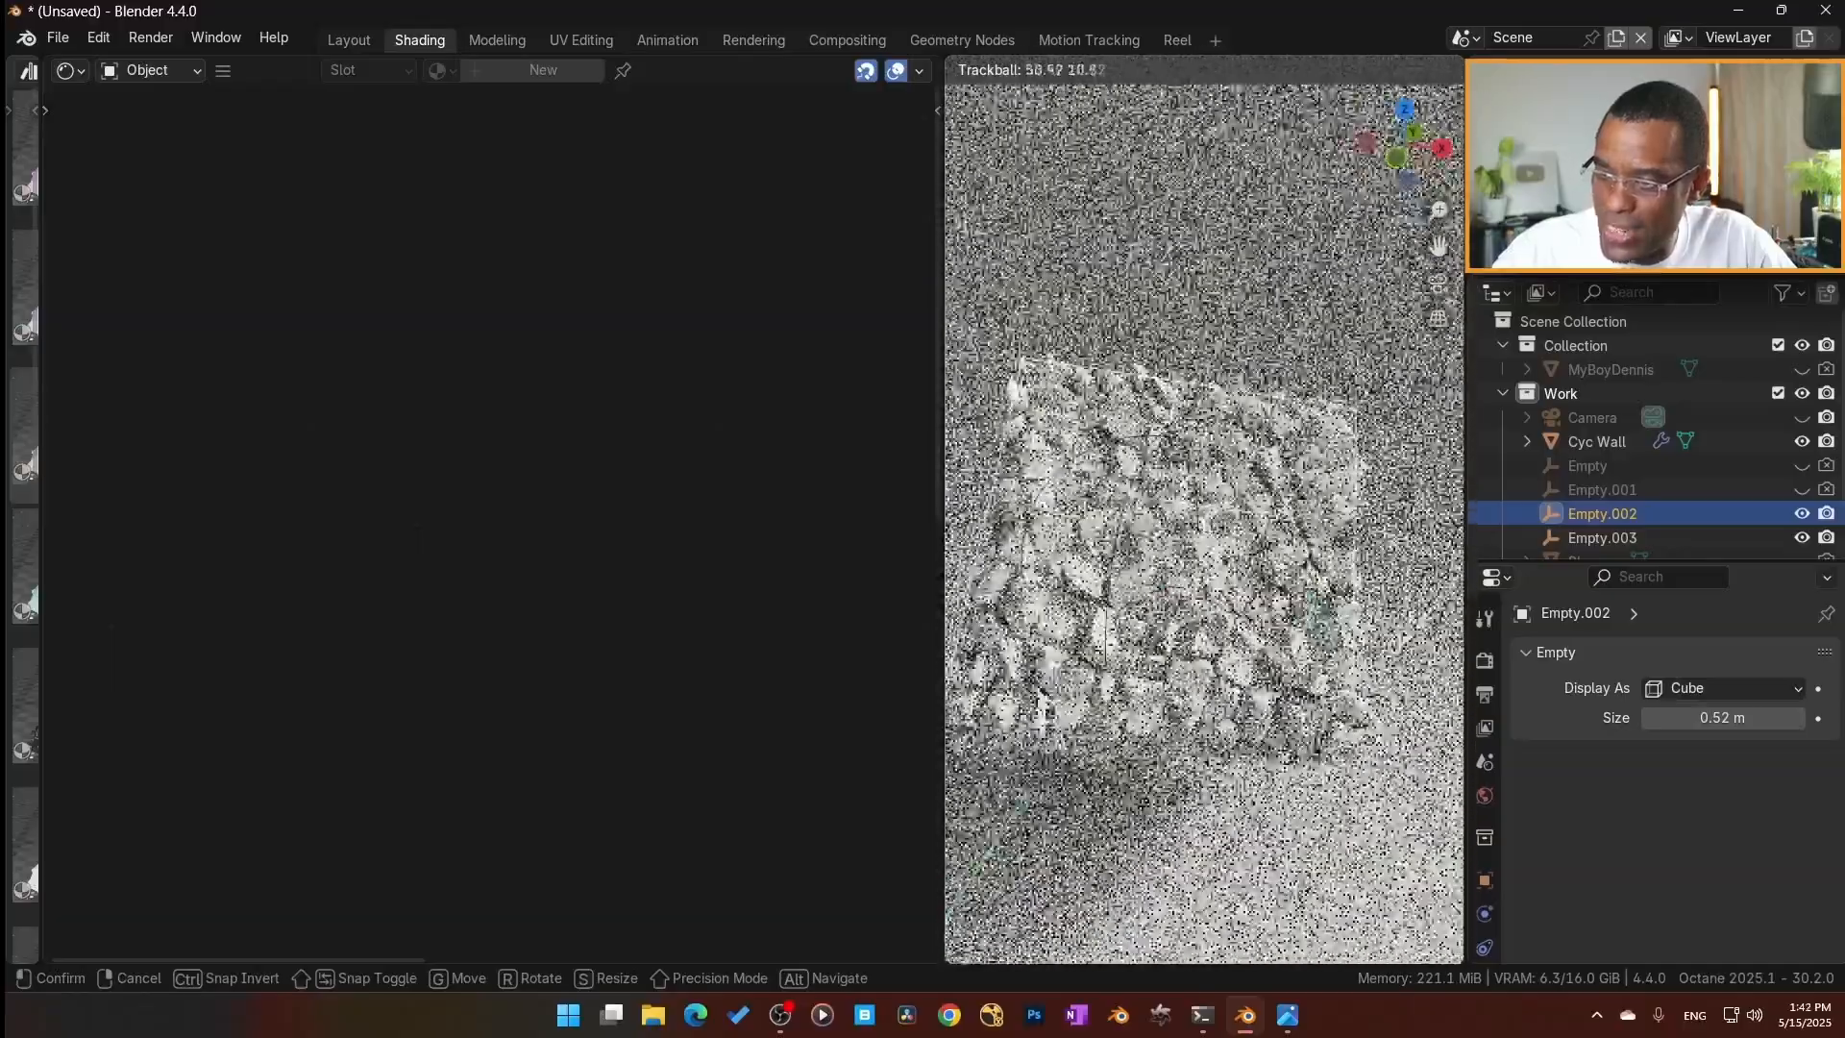
click(538, 527)
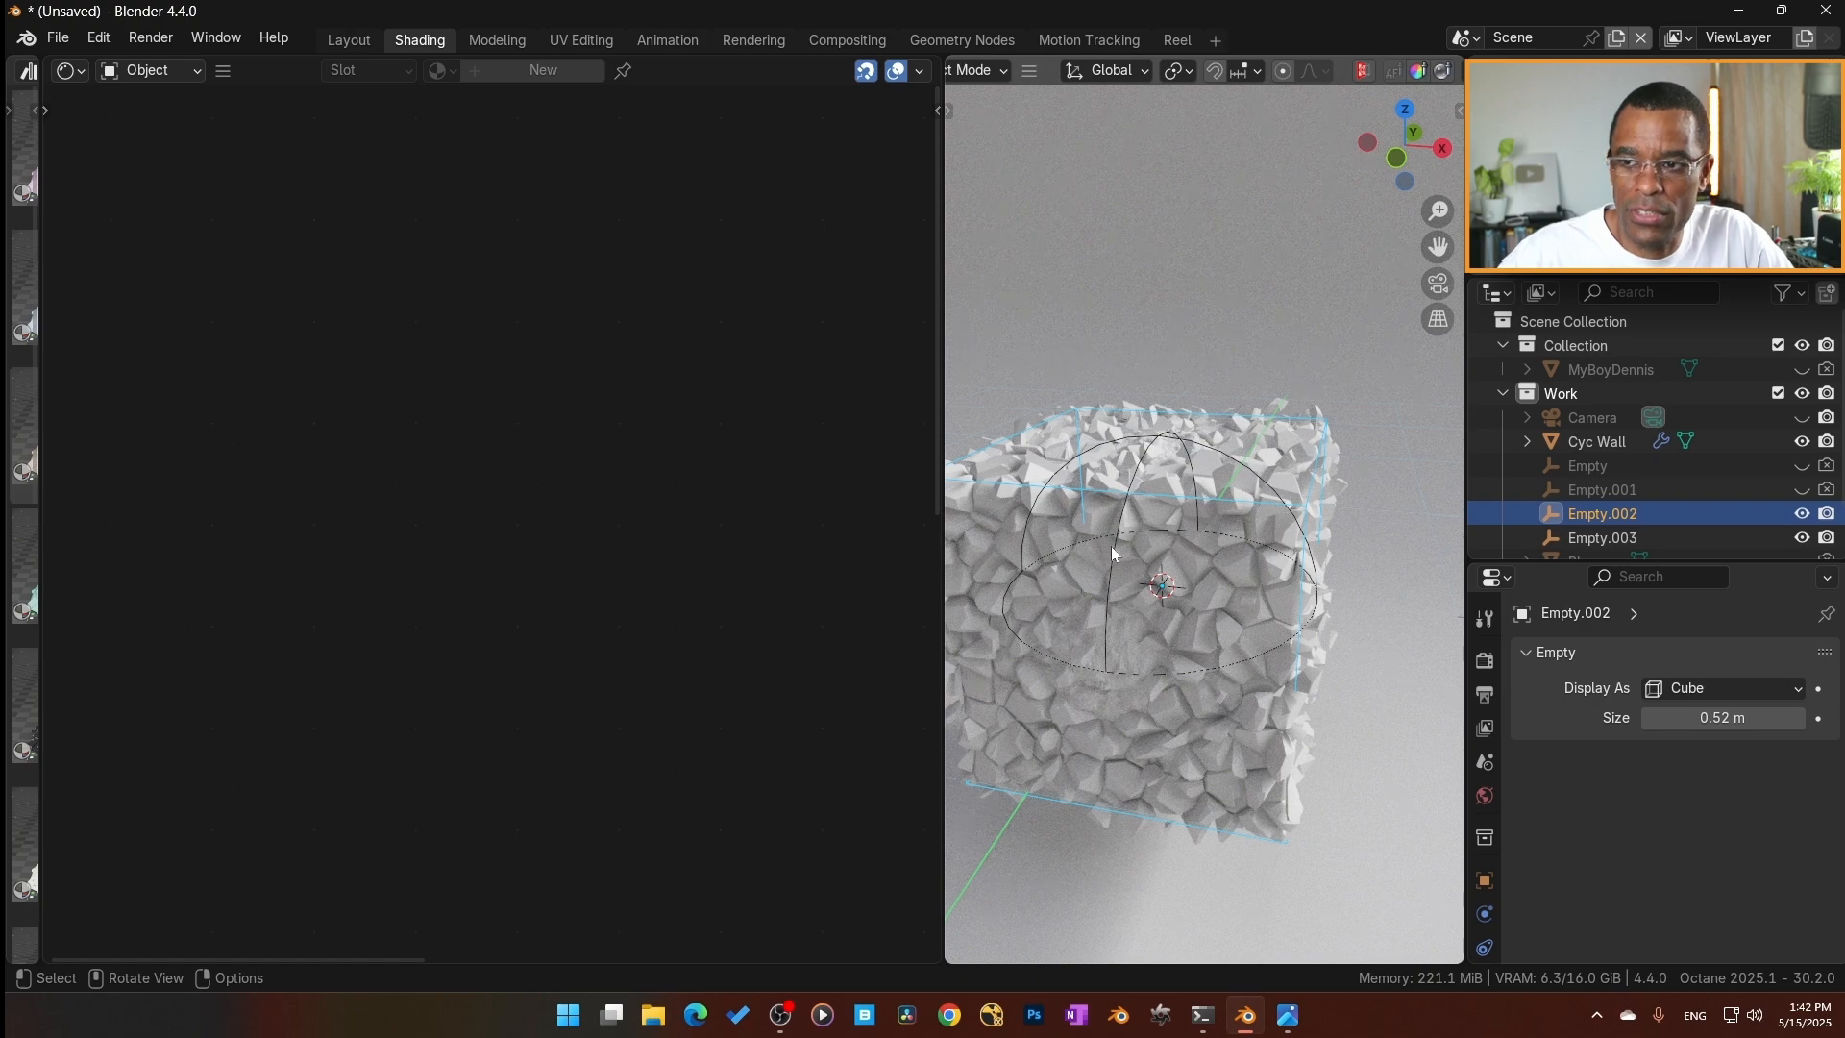
Add an XYZ to UVW Projection to the Box branch's Noise texture and feed its XYZ transformation from the Empty.002 Object Data's Transform out.
click(1380, 533)
scroll(465, 596, down, 1)
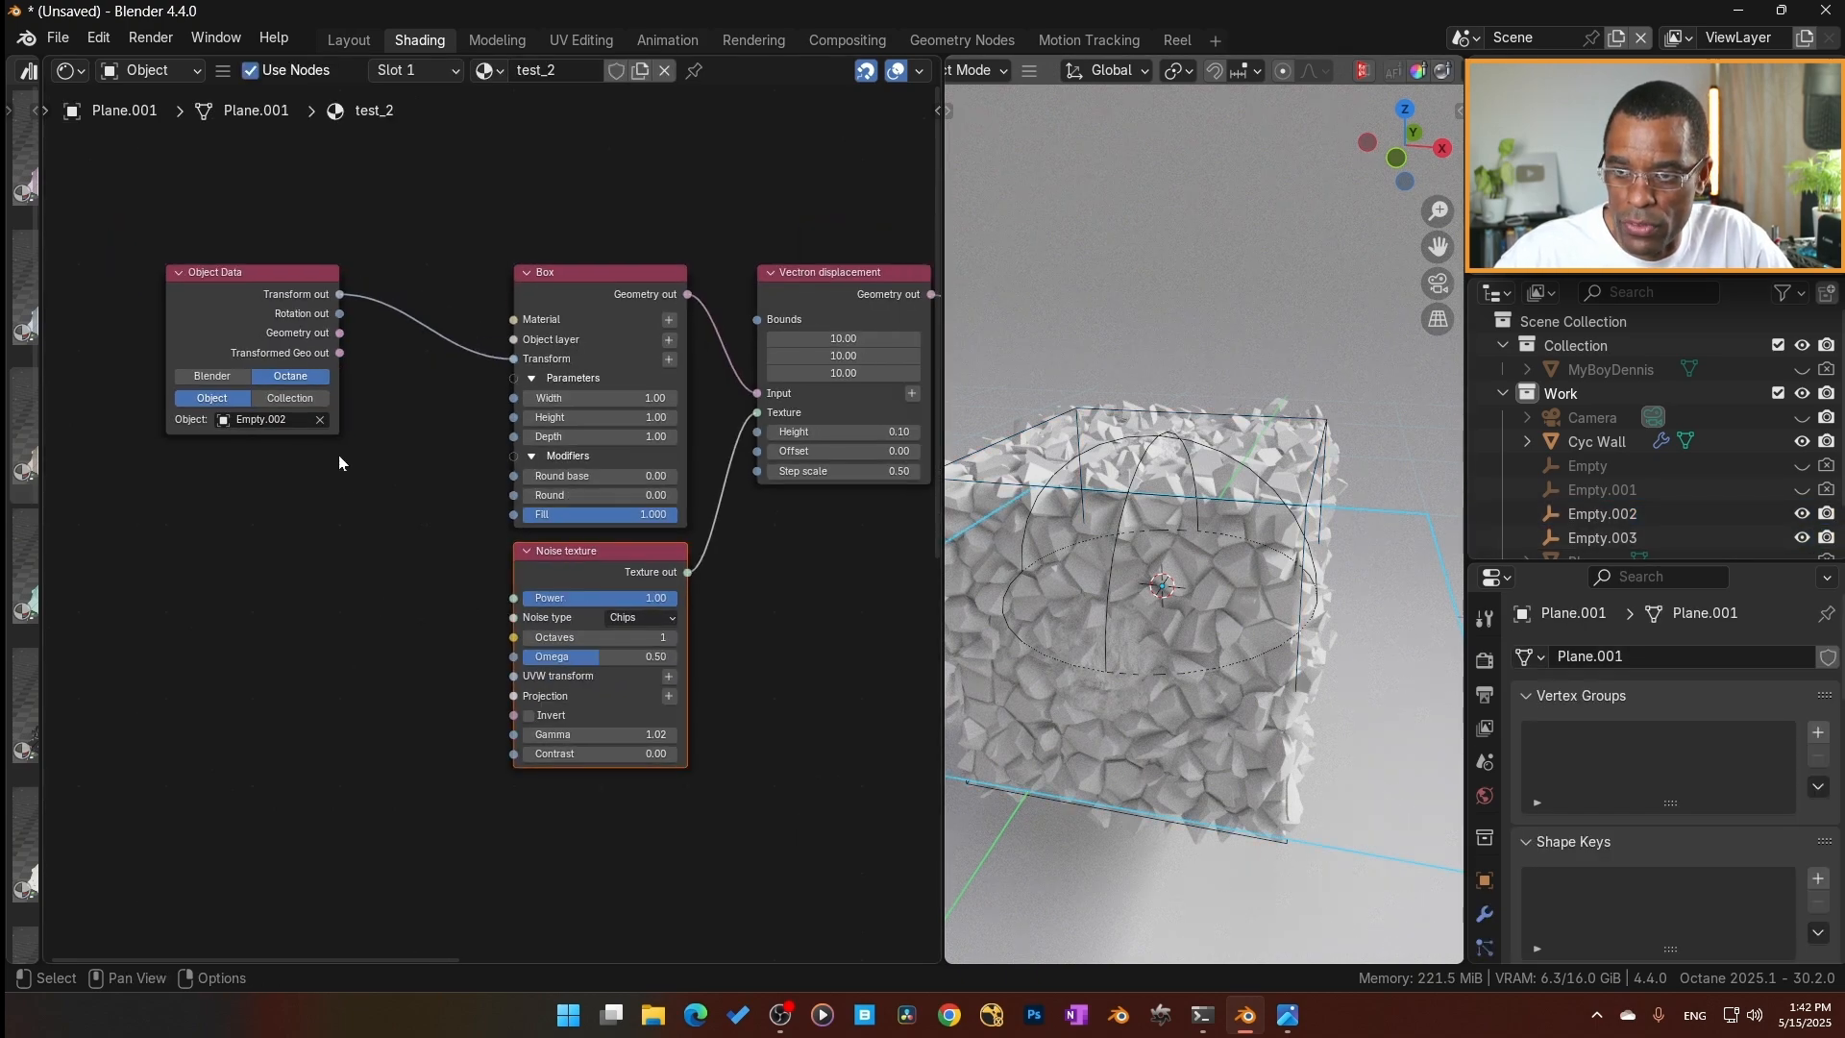
middle_drag(354, 563, 346, 488)
scroll(344, 510, up, 1)
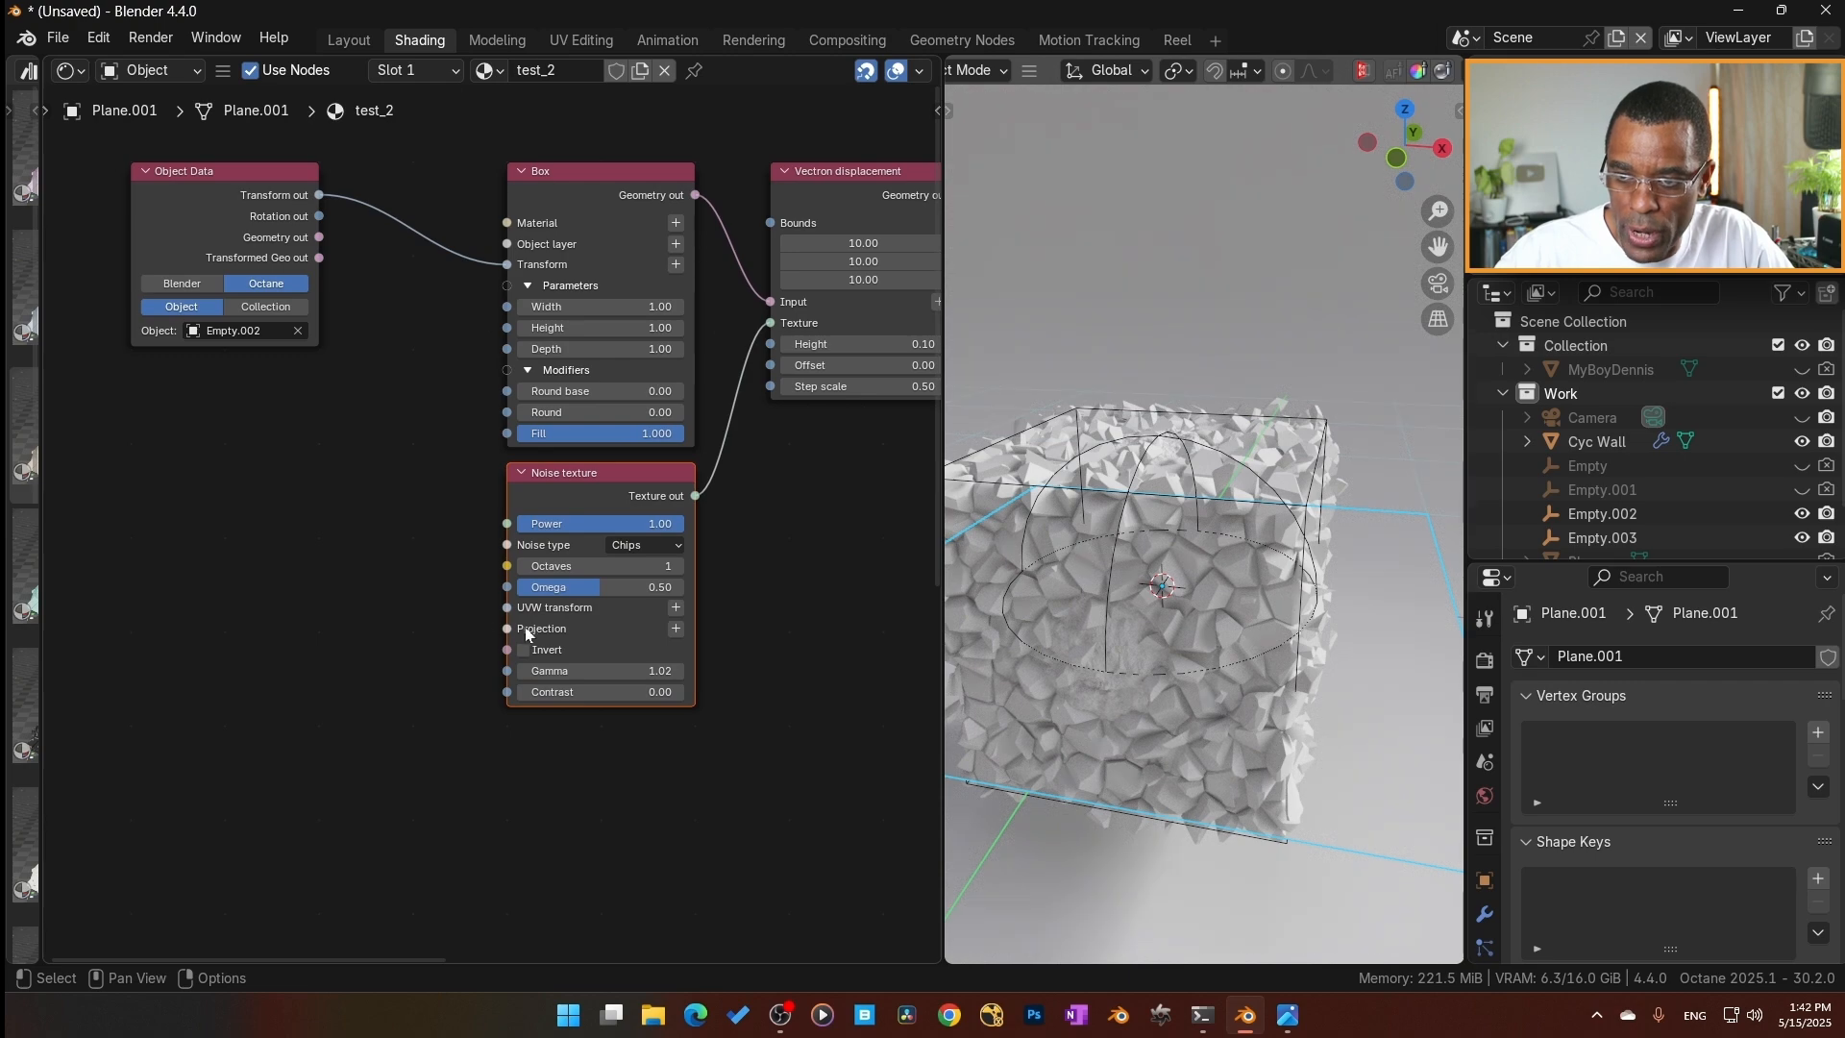
click(675, 628)
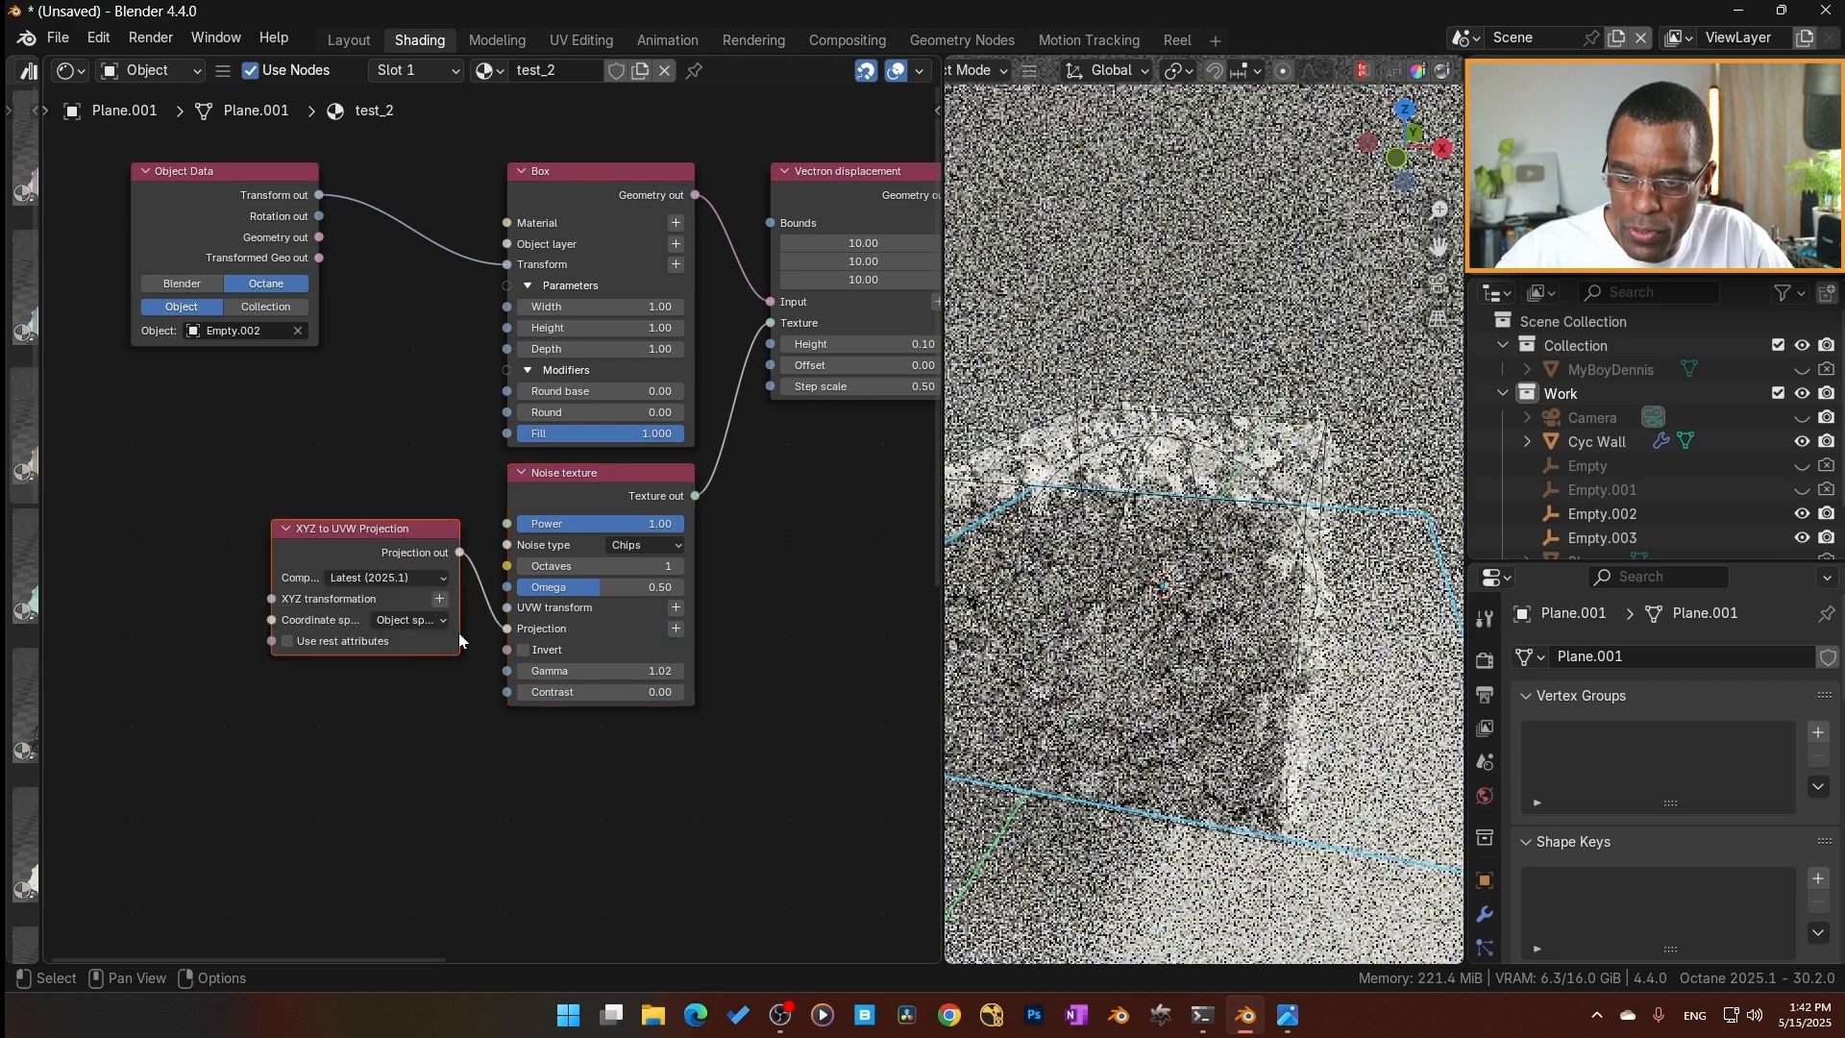
mouse_move(378, 543)
mouse_down()
mouse_move(355, 588)
mouse_move(375, 570)
mouse_up()
middle_drag(317, 608, 423, 623)
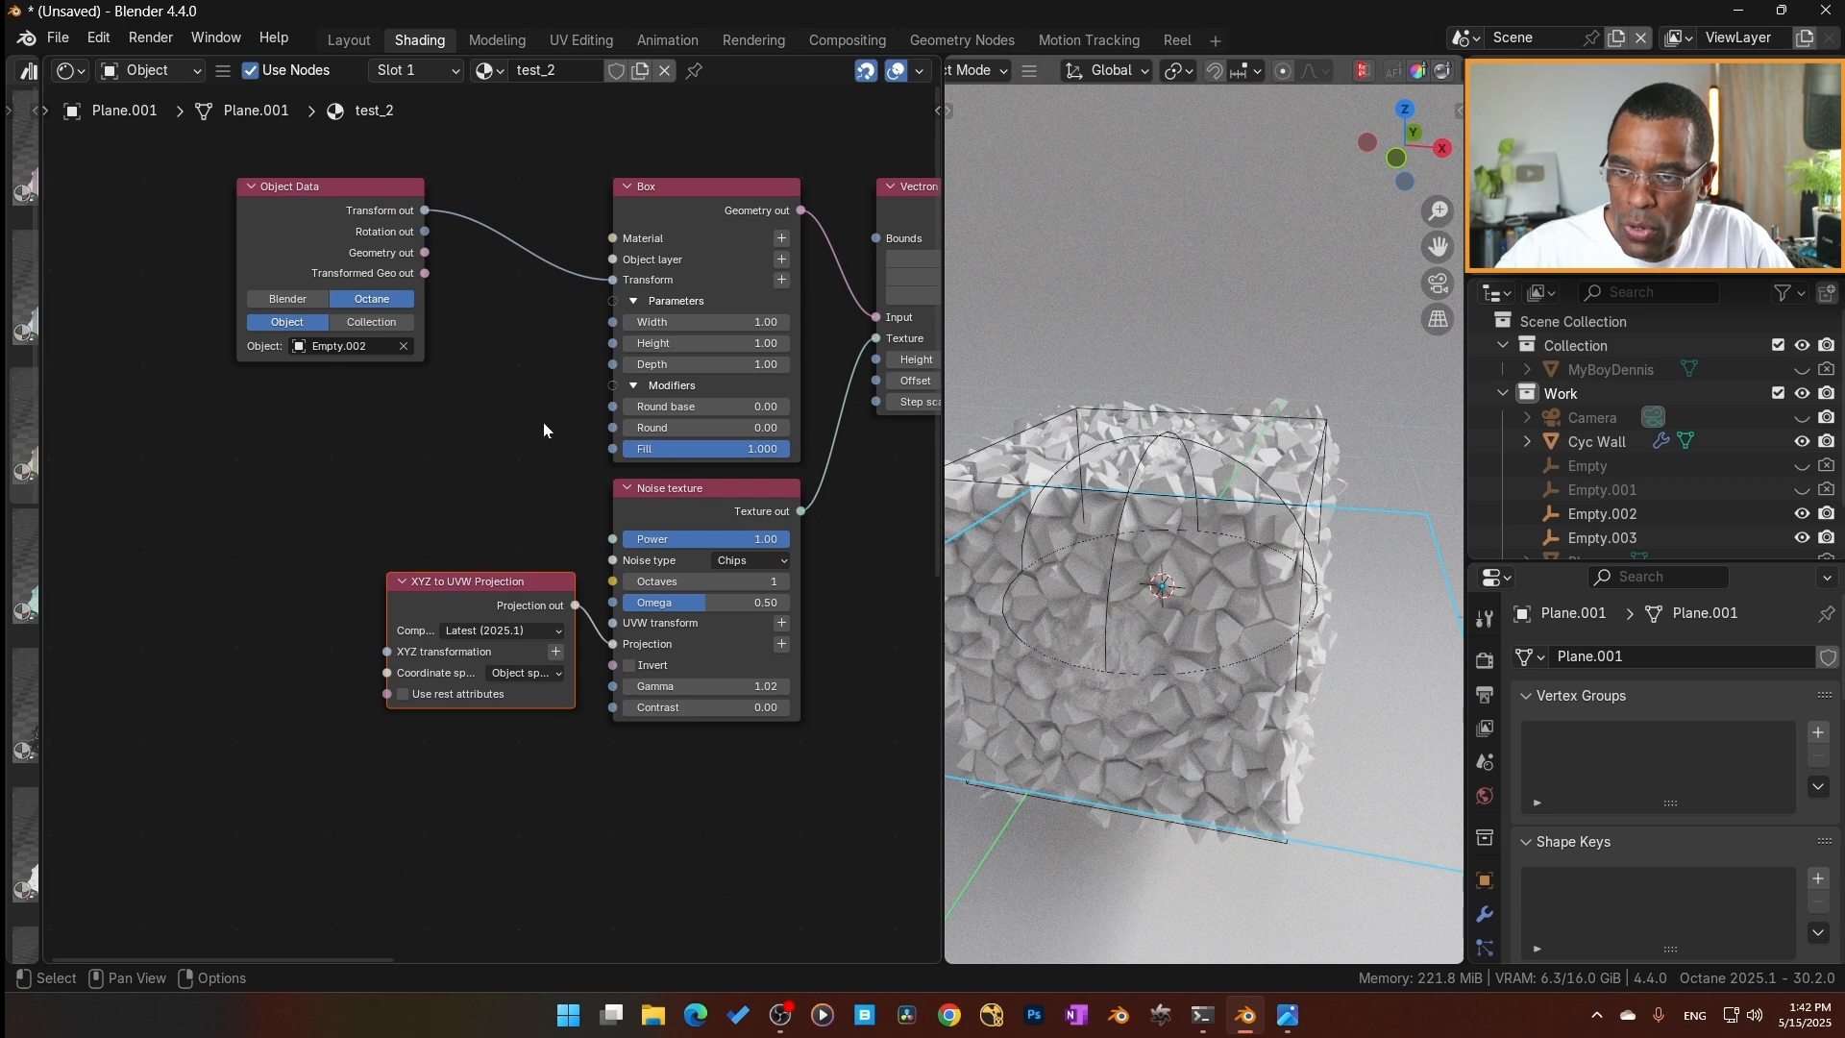
middle_drag(510, 431, 513, 431)
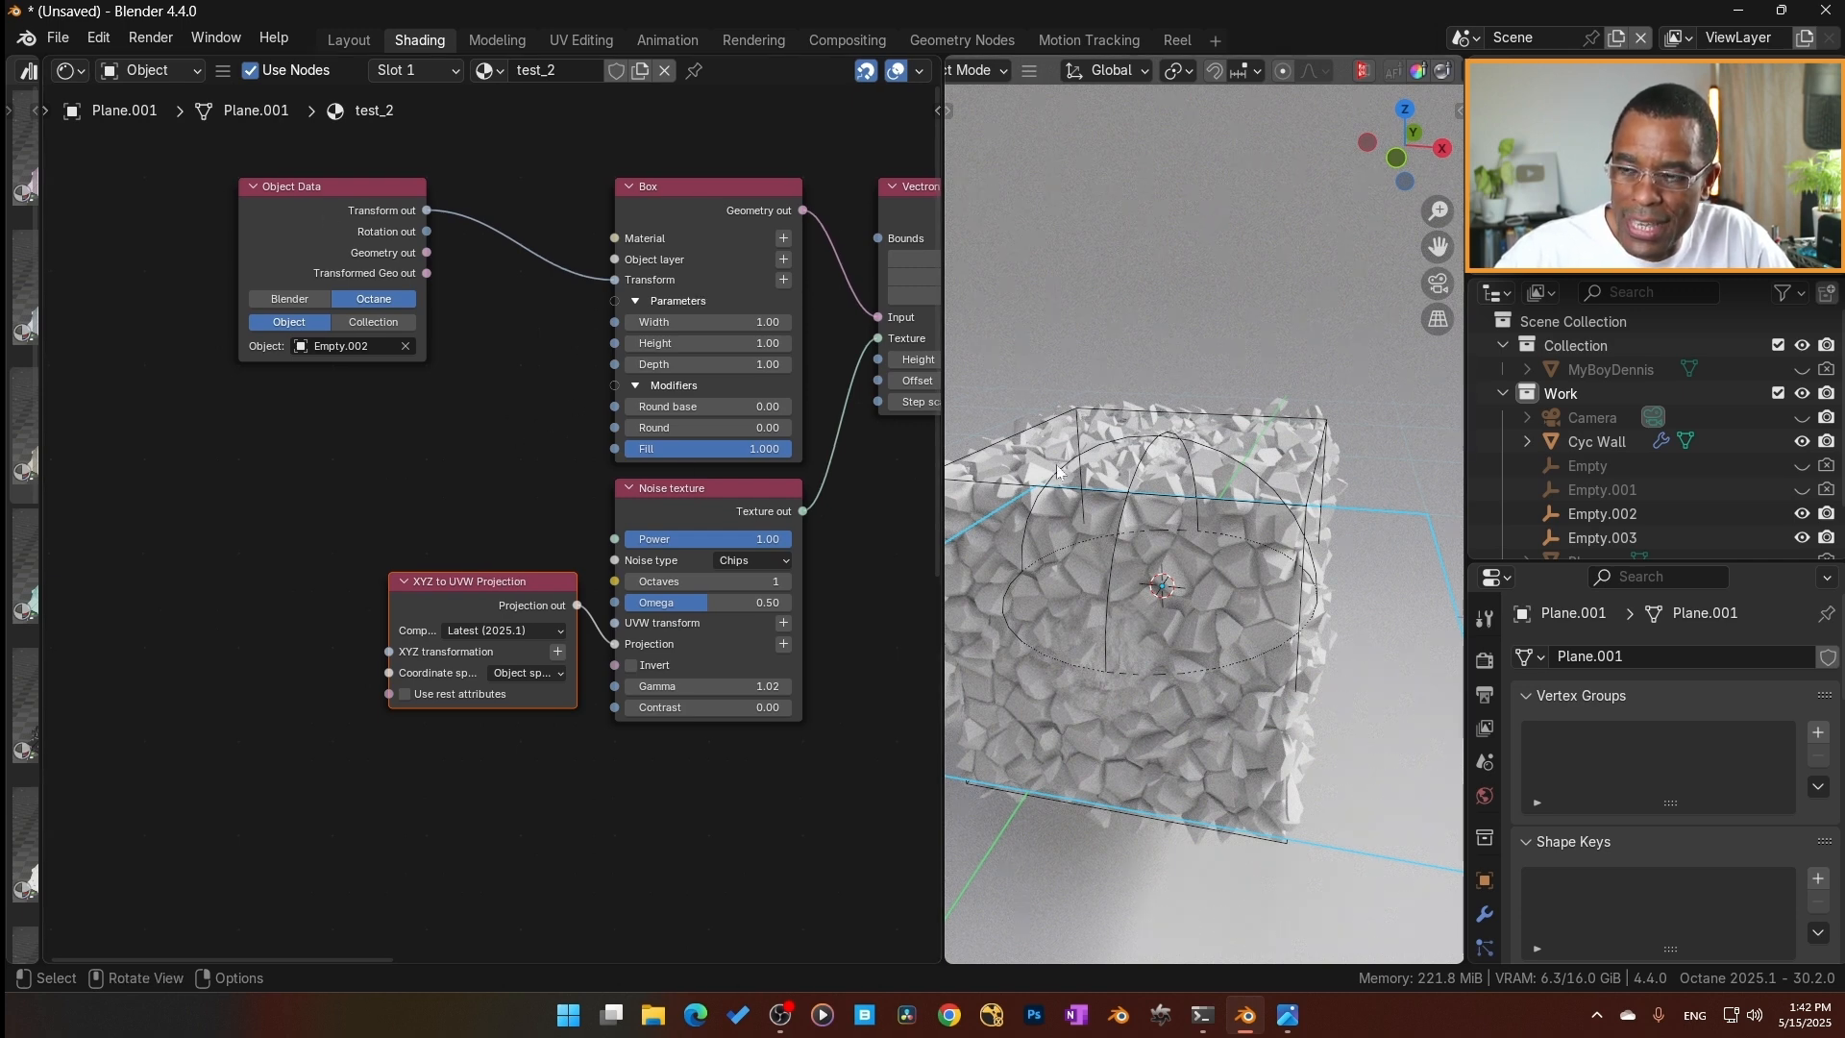
click(368, 197)
drag(429, 215, 373, 652)
Try trackball-rotating the cube-shaped empty again to test the noise with its new projection.
click(1247, 415)
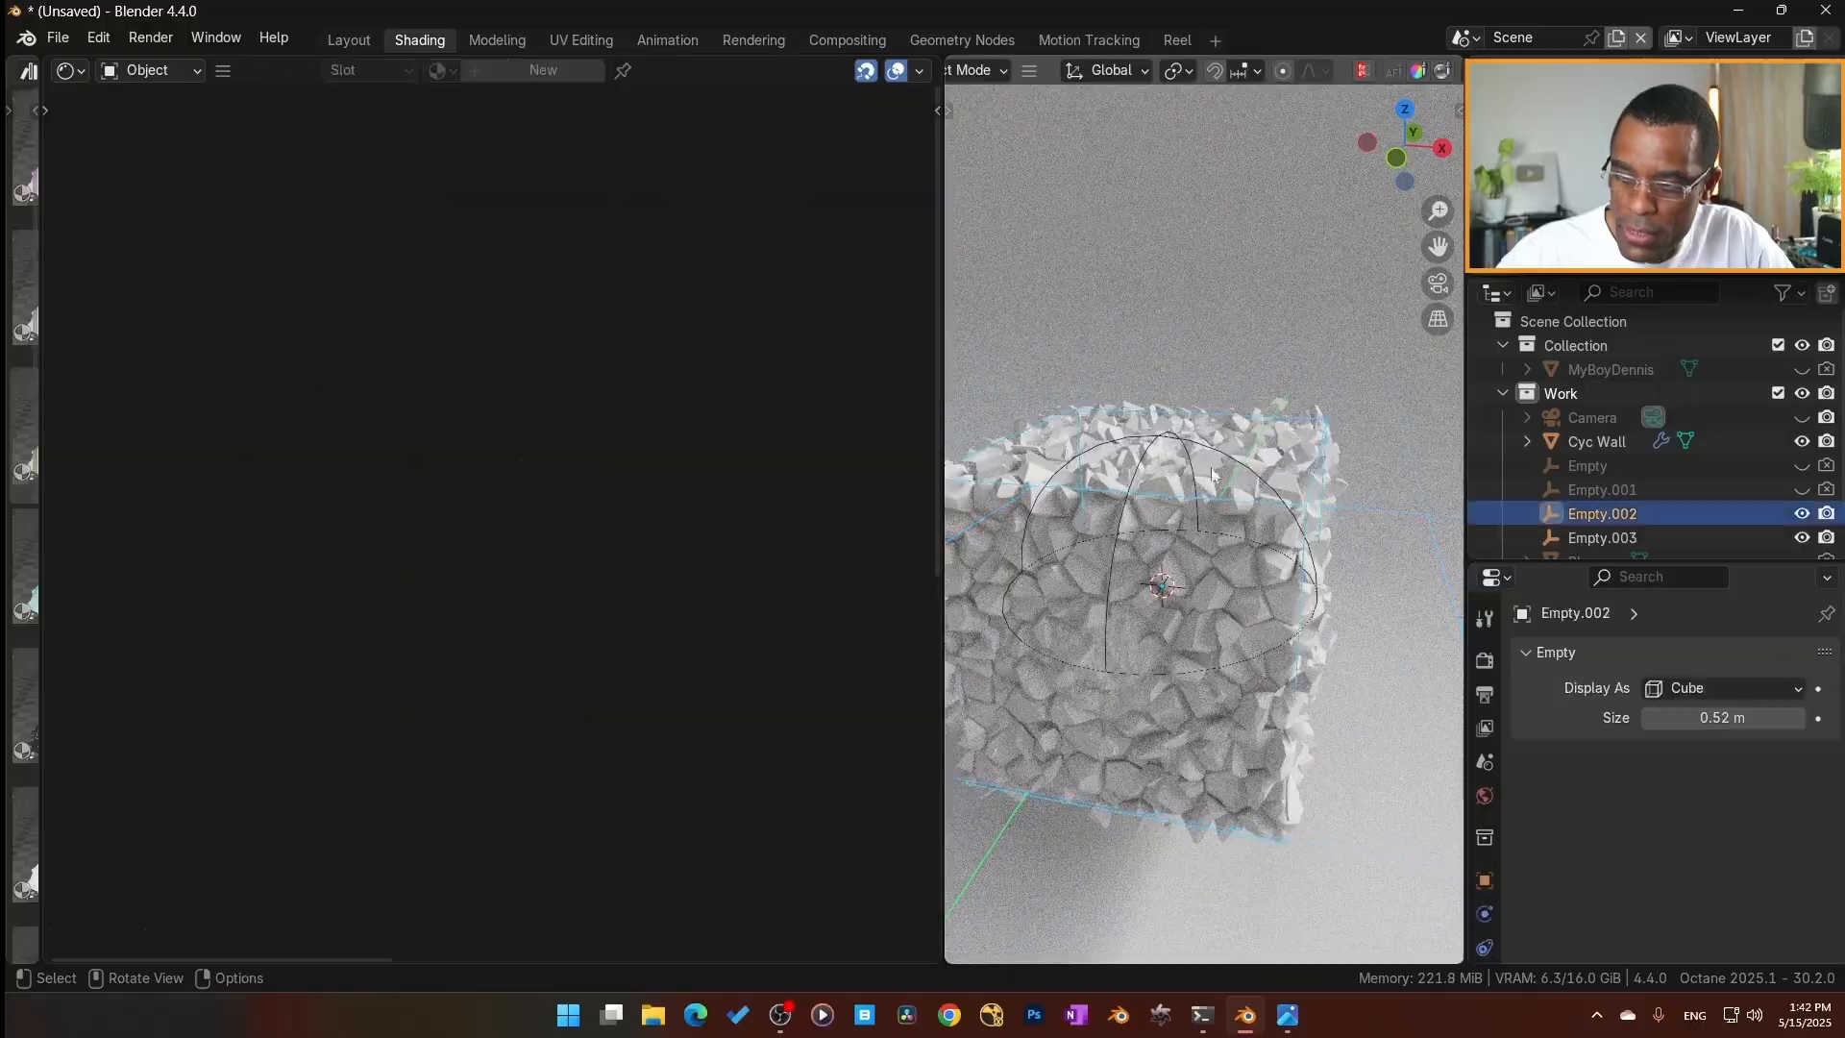
key(r)
key(r)
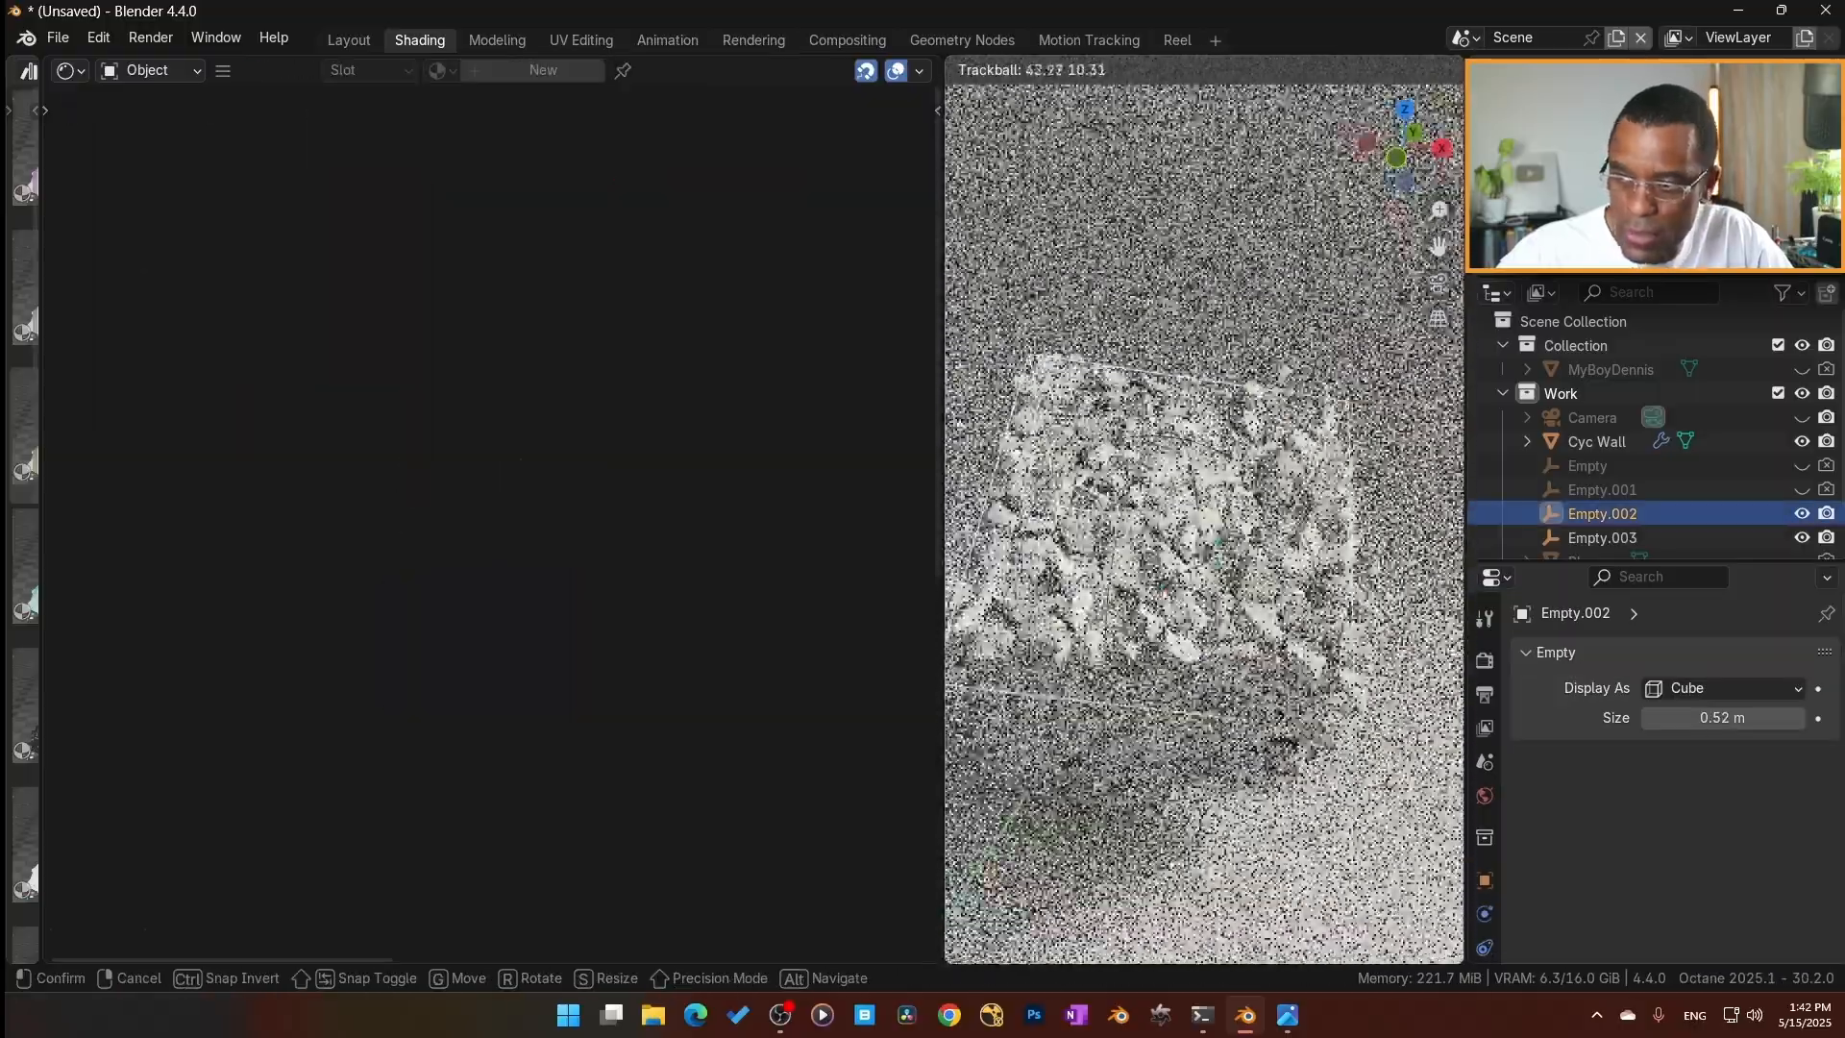
click(696, 447)
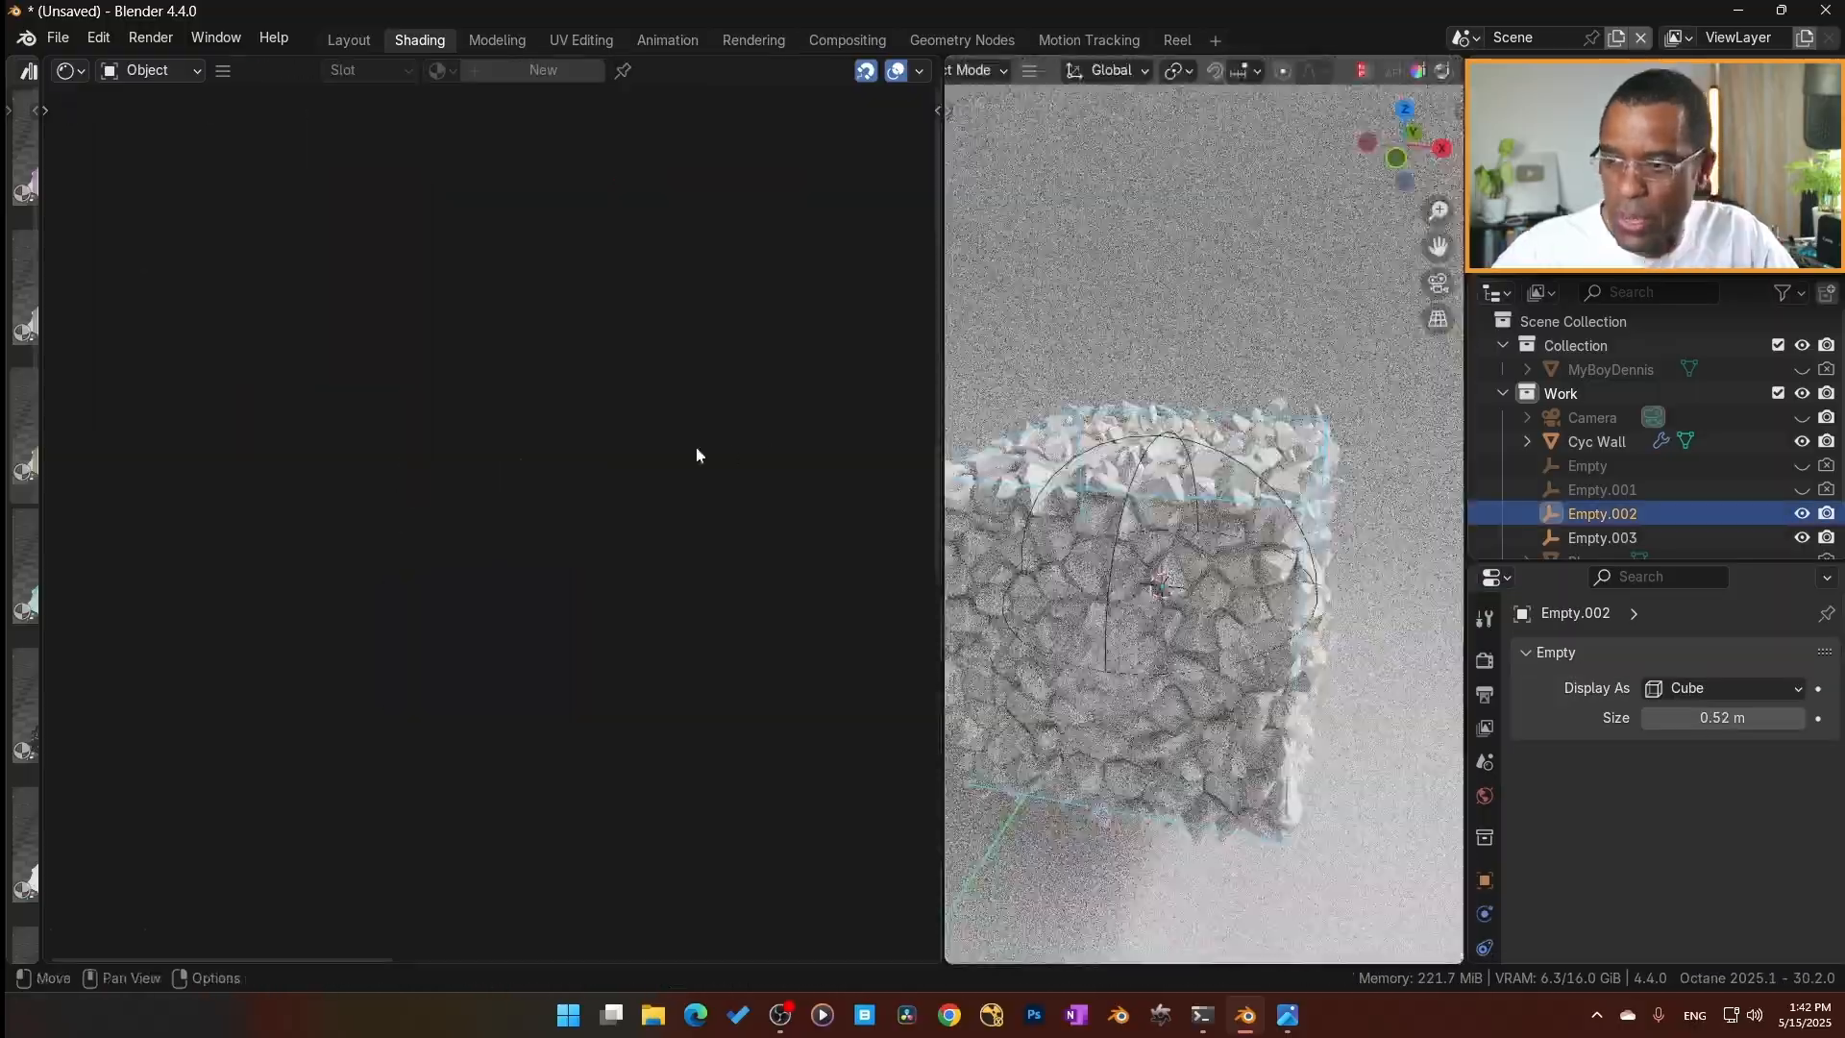
Give the Sphere branch's Noise texture an XYZ to UVW Projection and connect the Empty.003 Object Data's Transform out to its XYZ transformation.
click(1400, 574)
scroll(736, 667, down, 7)
middle_drag(546, 932, 401, 527)
scroll(441, 599, up, 5)
click(557, 471)
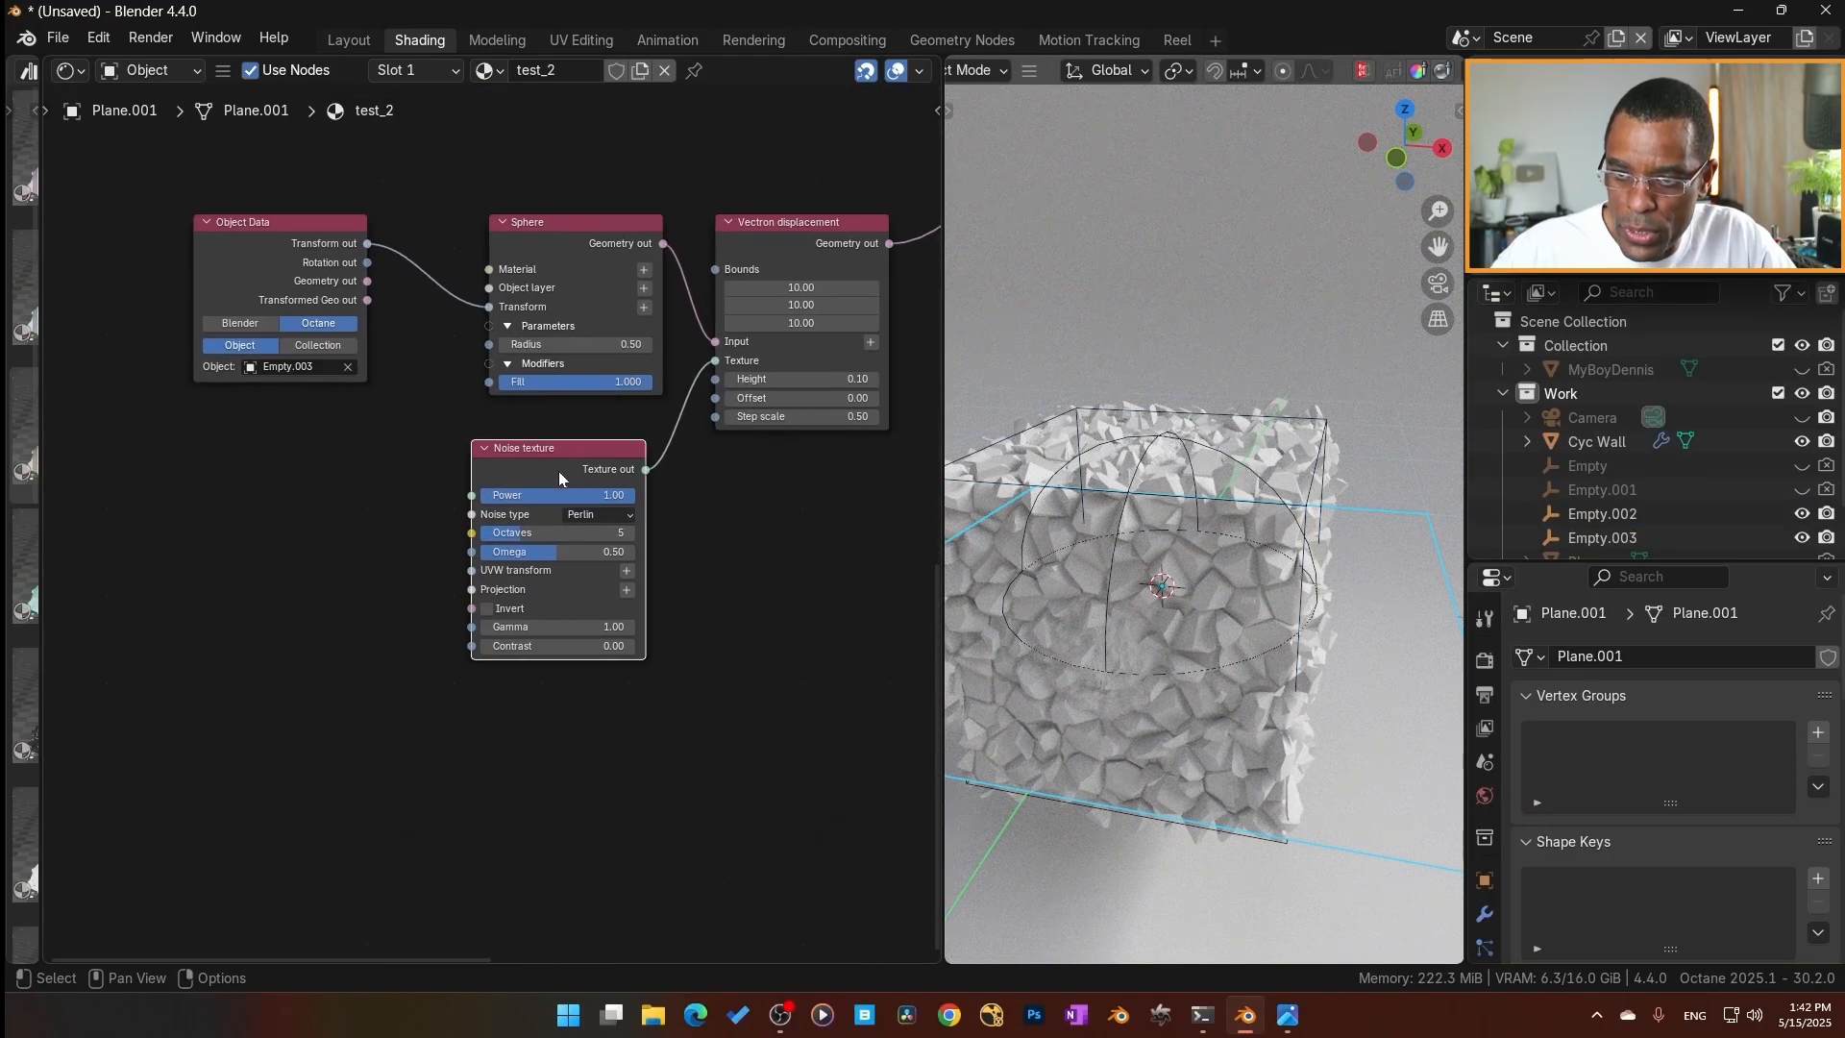
click(631, 592)
click(269, 237)
drag(366, 244, 263, 601)
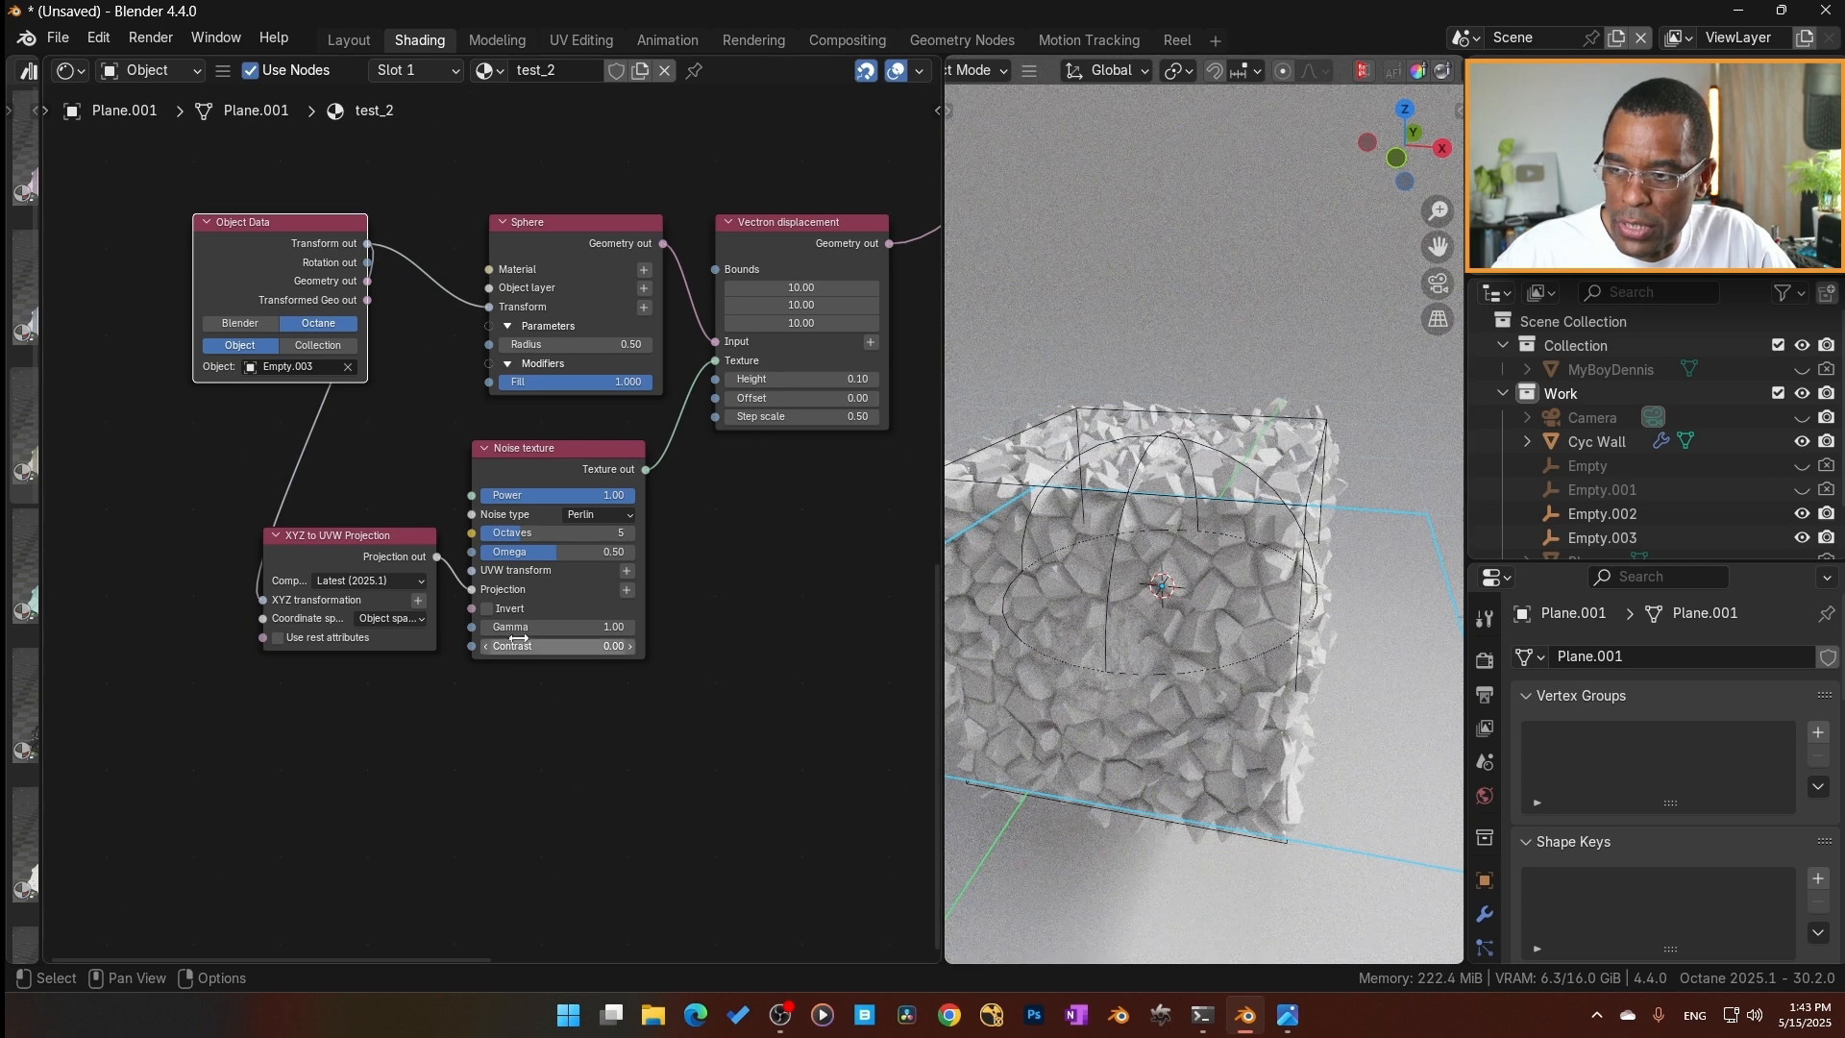
Move the Union node farther from the Domain transform node to open space between them.
scroll(671, 631, down, 5)
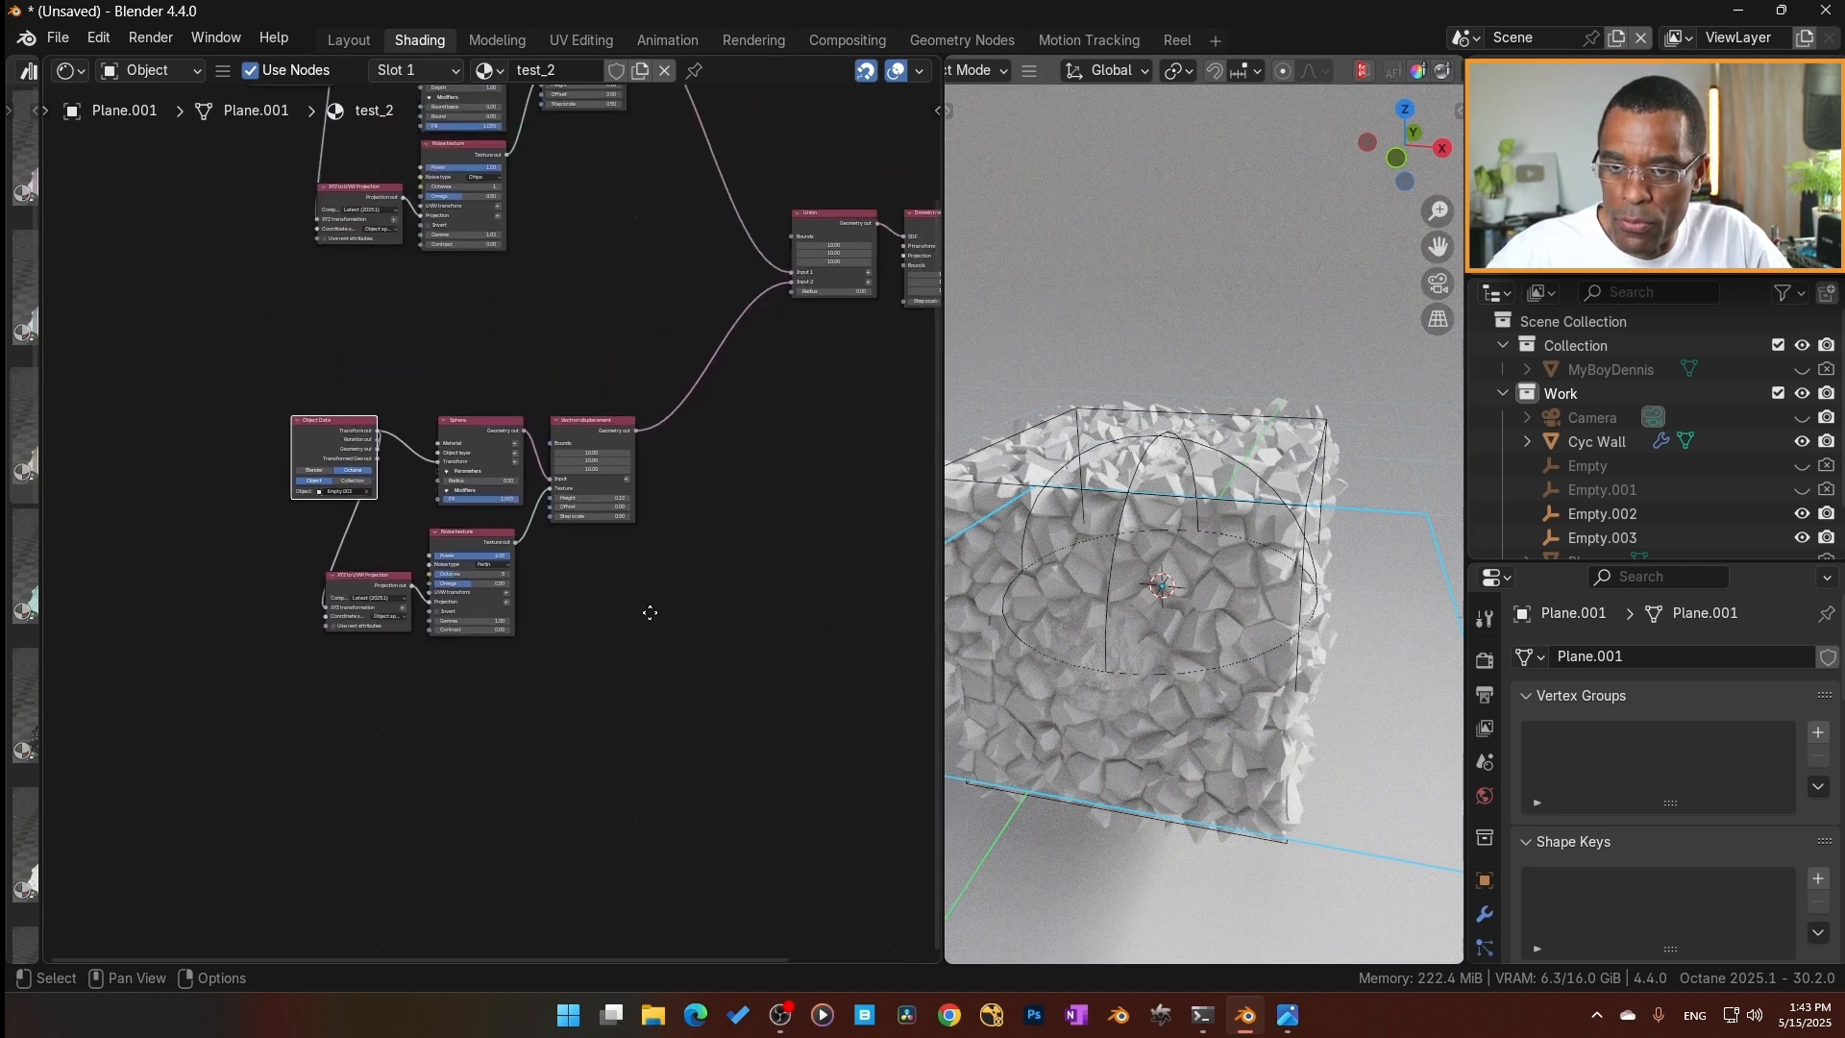
scroll(470, 630, up, 3)
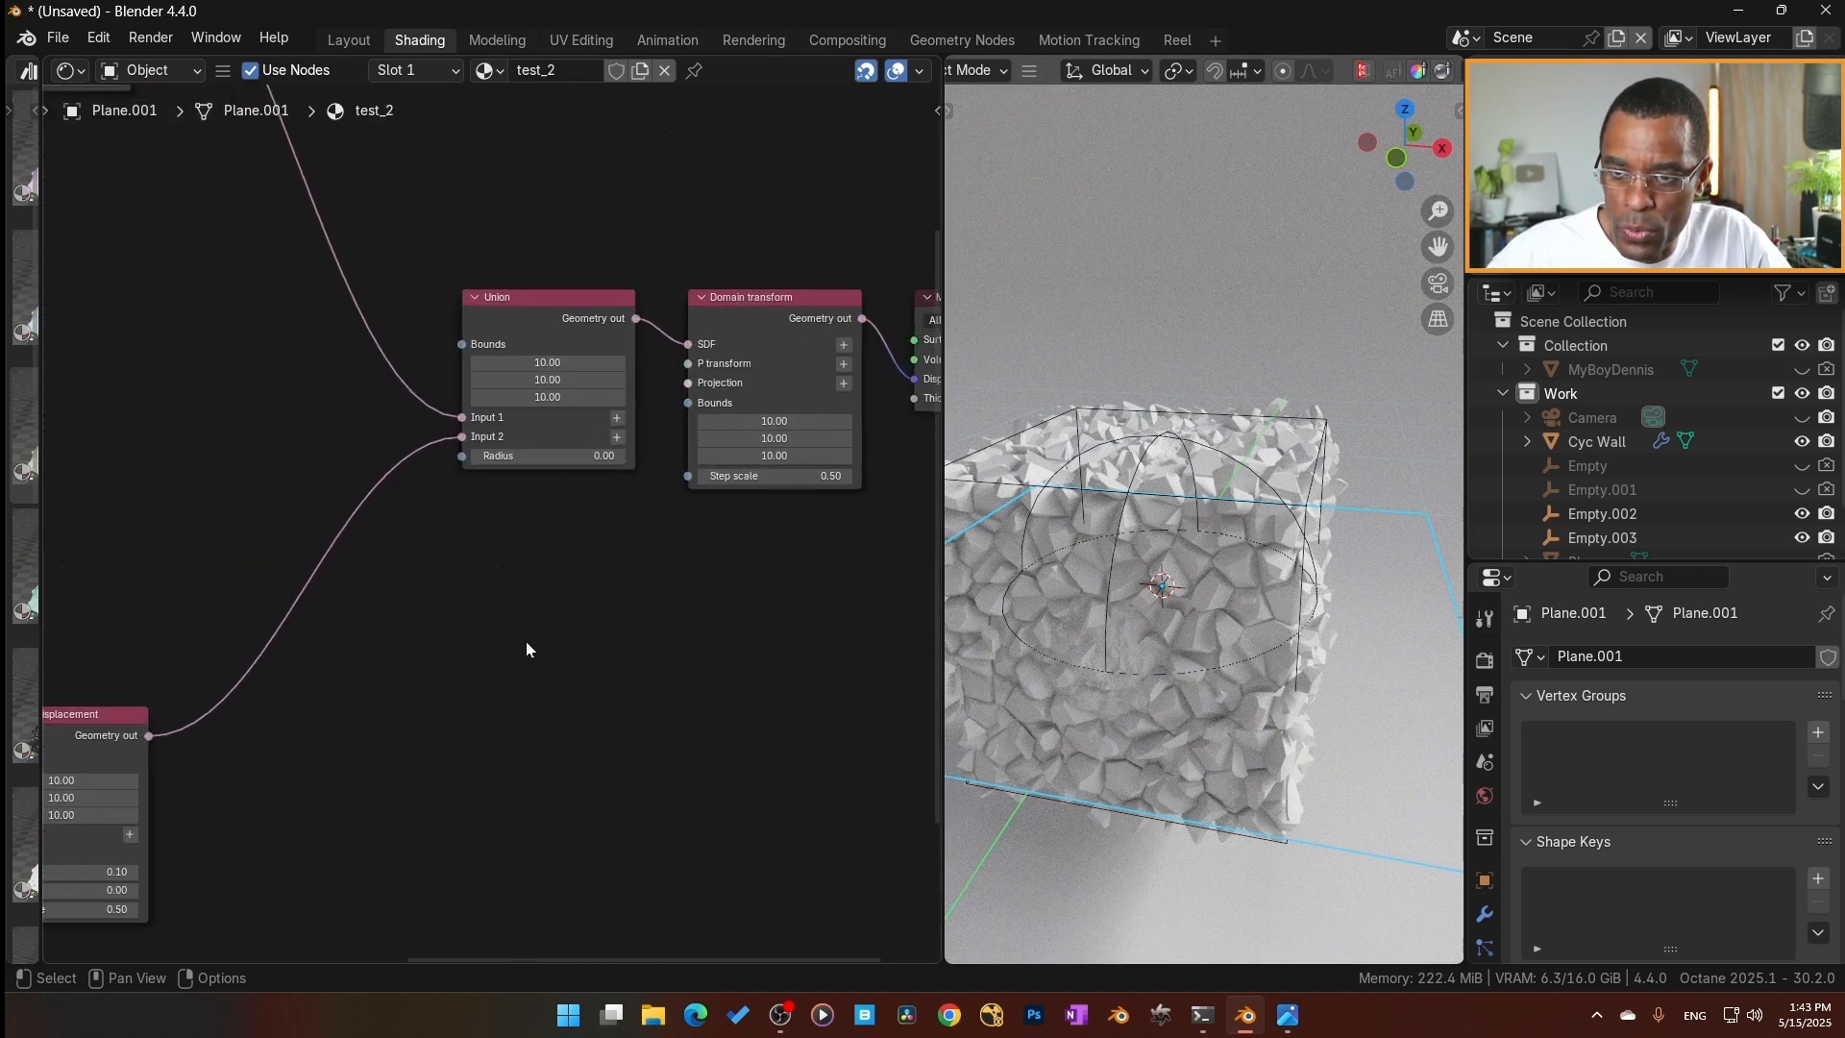
drag(538, 304, 458, 311)
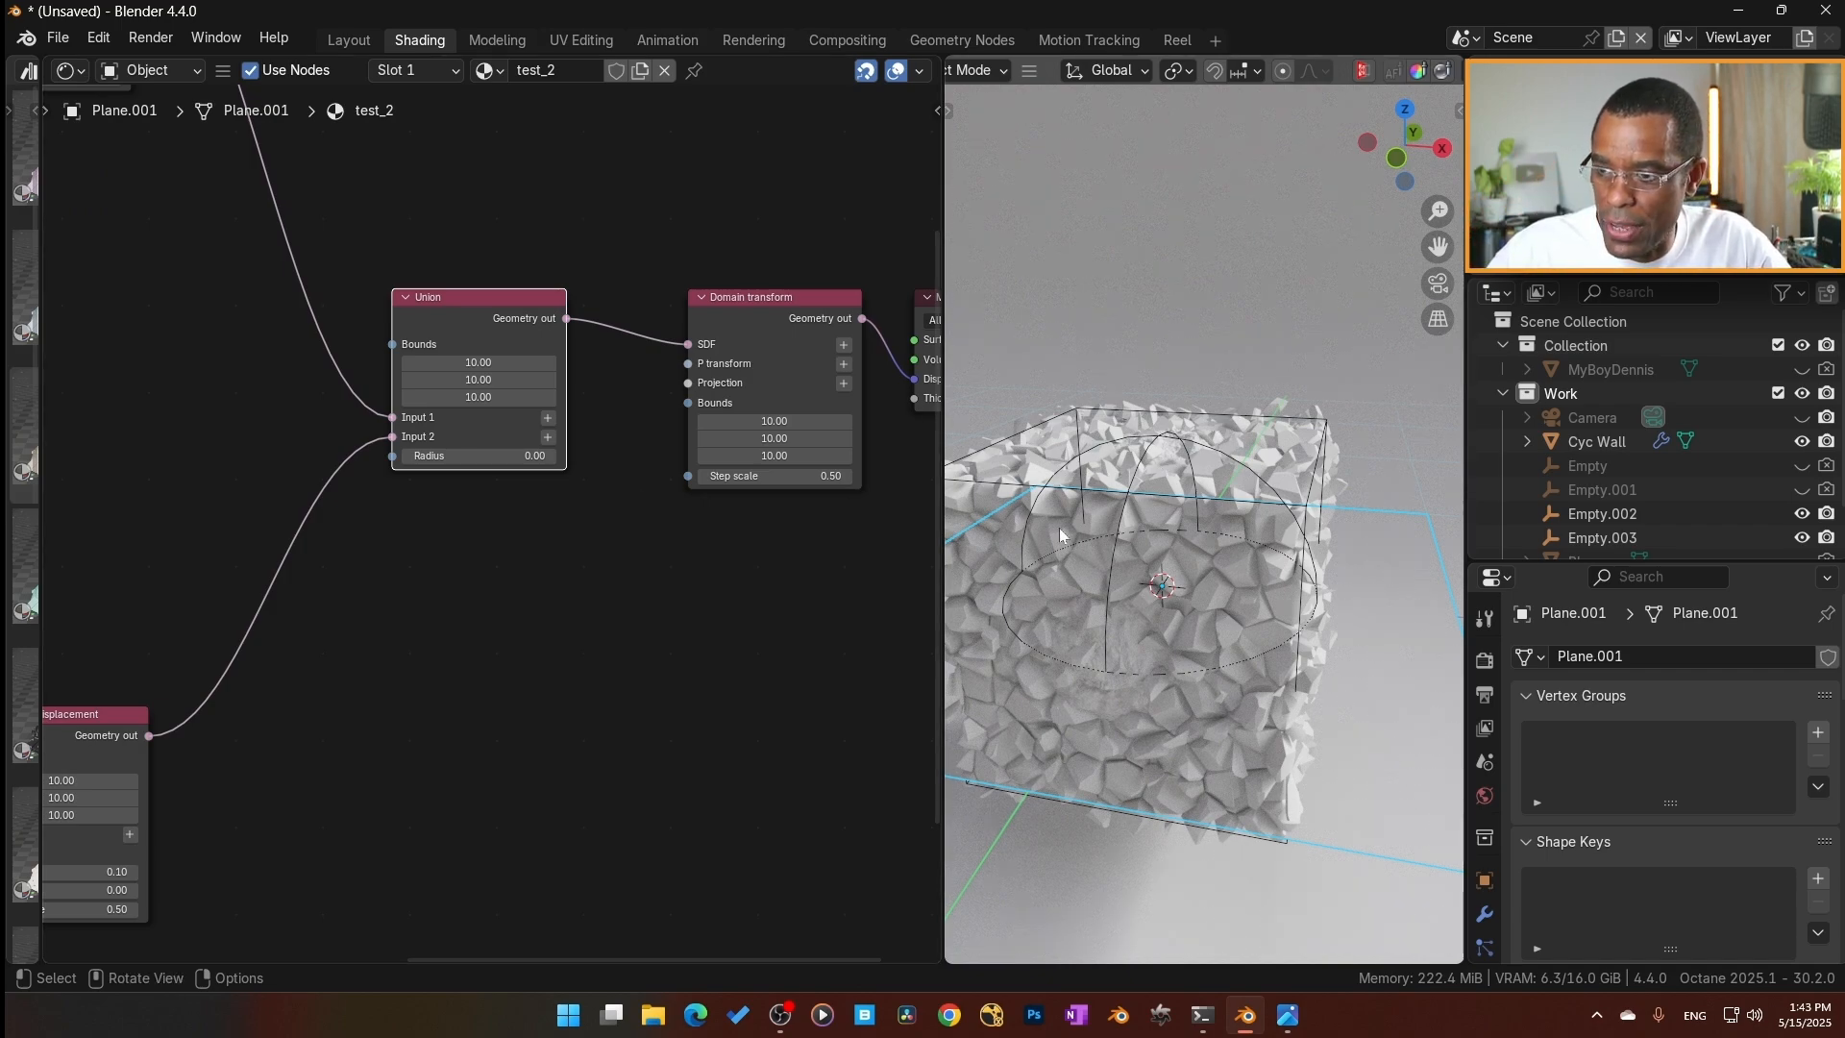
Widen the 3D viewport and move the cube-shaped empty up and away from the sphere so the two shapes separate.
drag(942, 471, 812, 471)
scroll(1153, 457, down, 3)
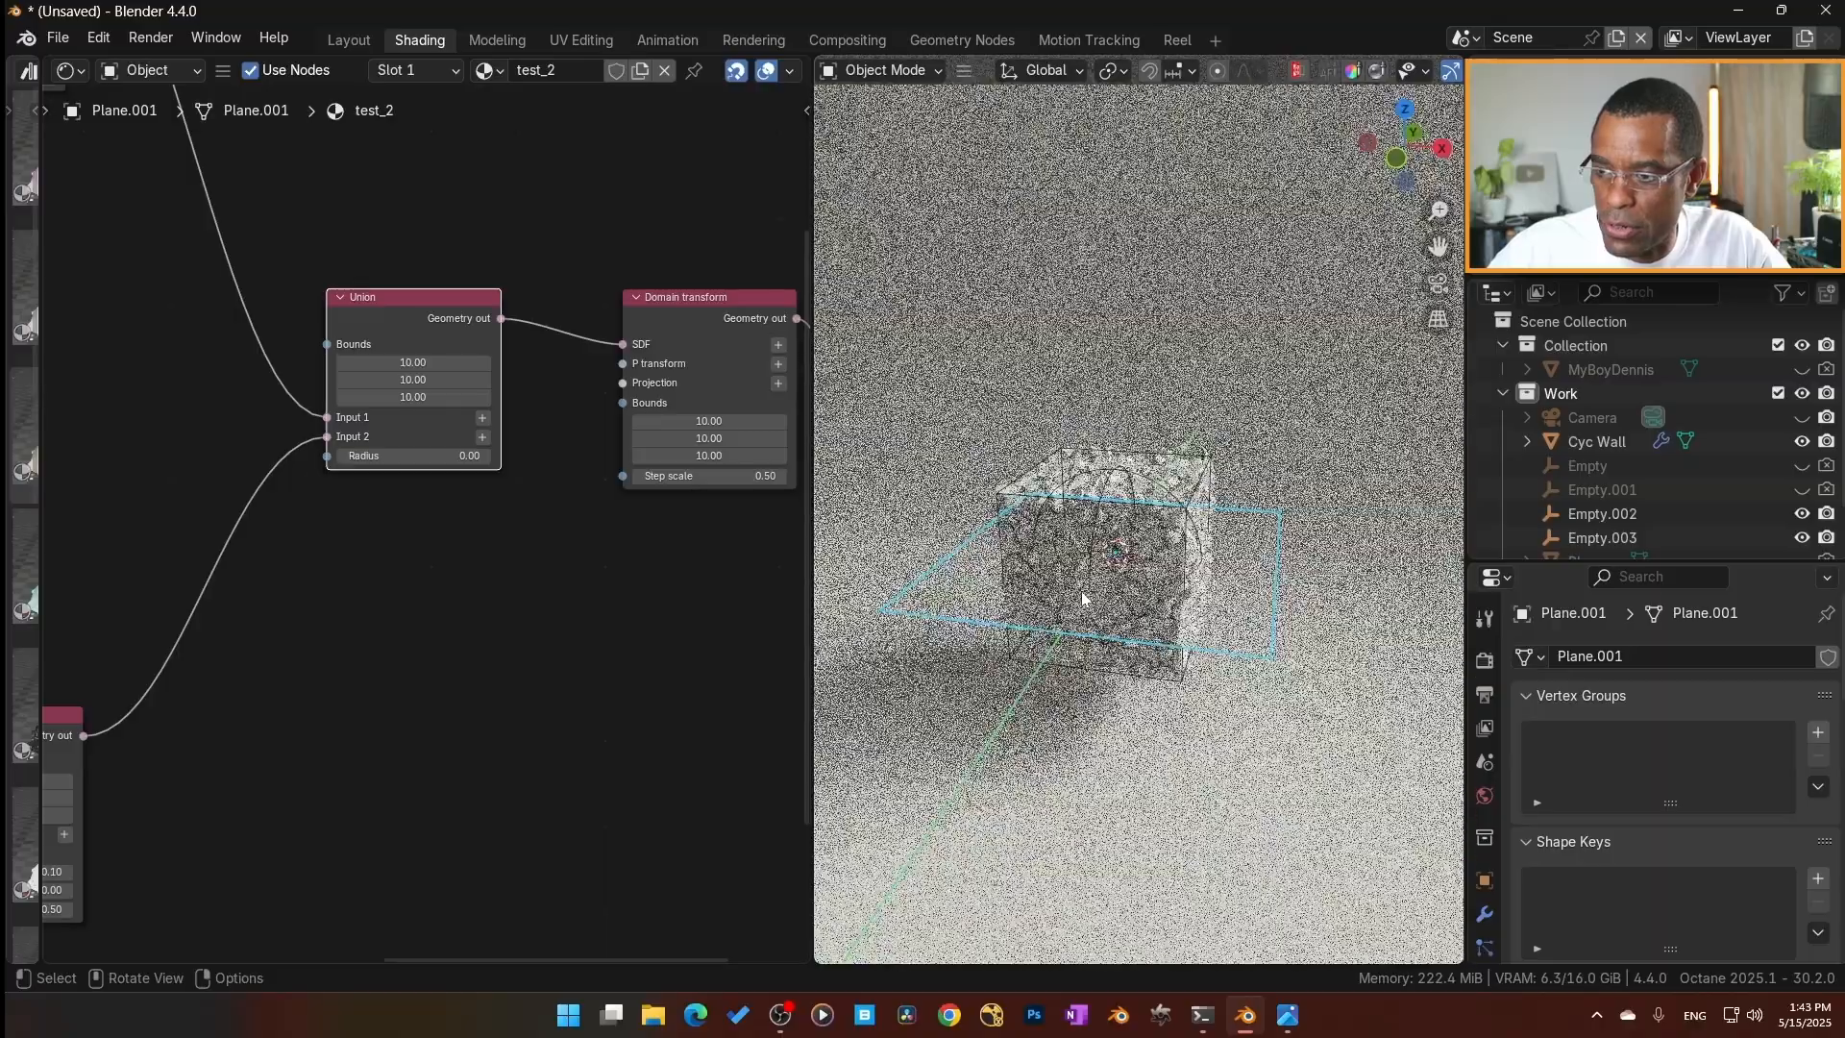
click(1092, 540)
key(g)
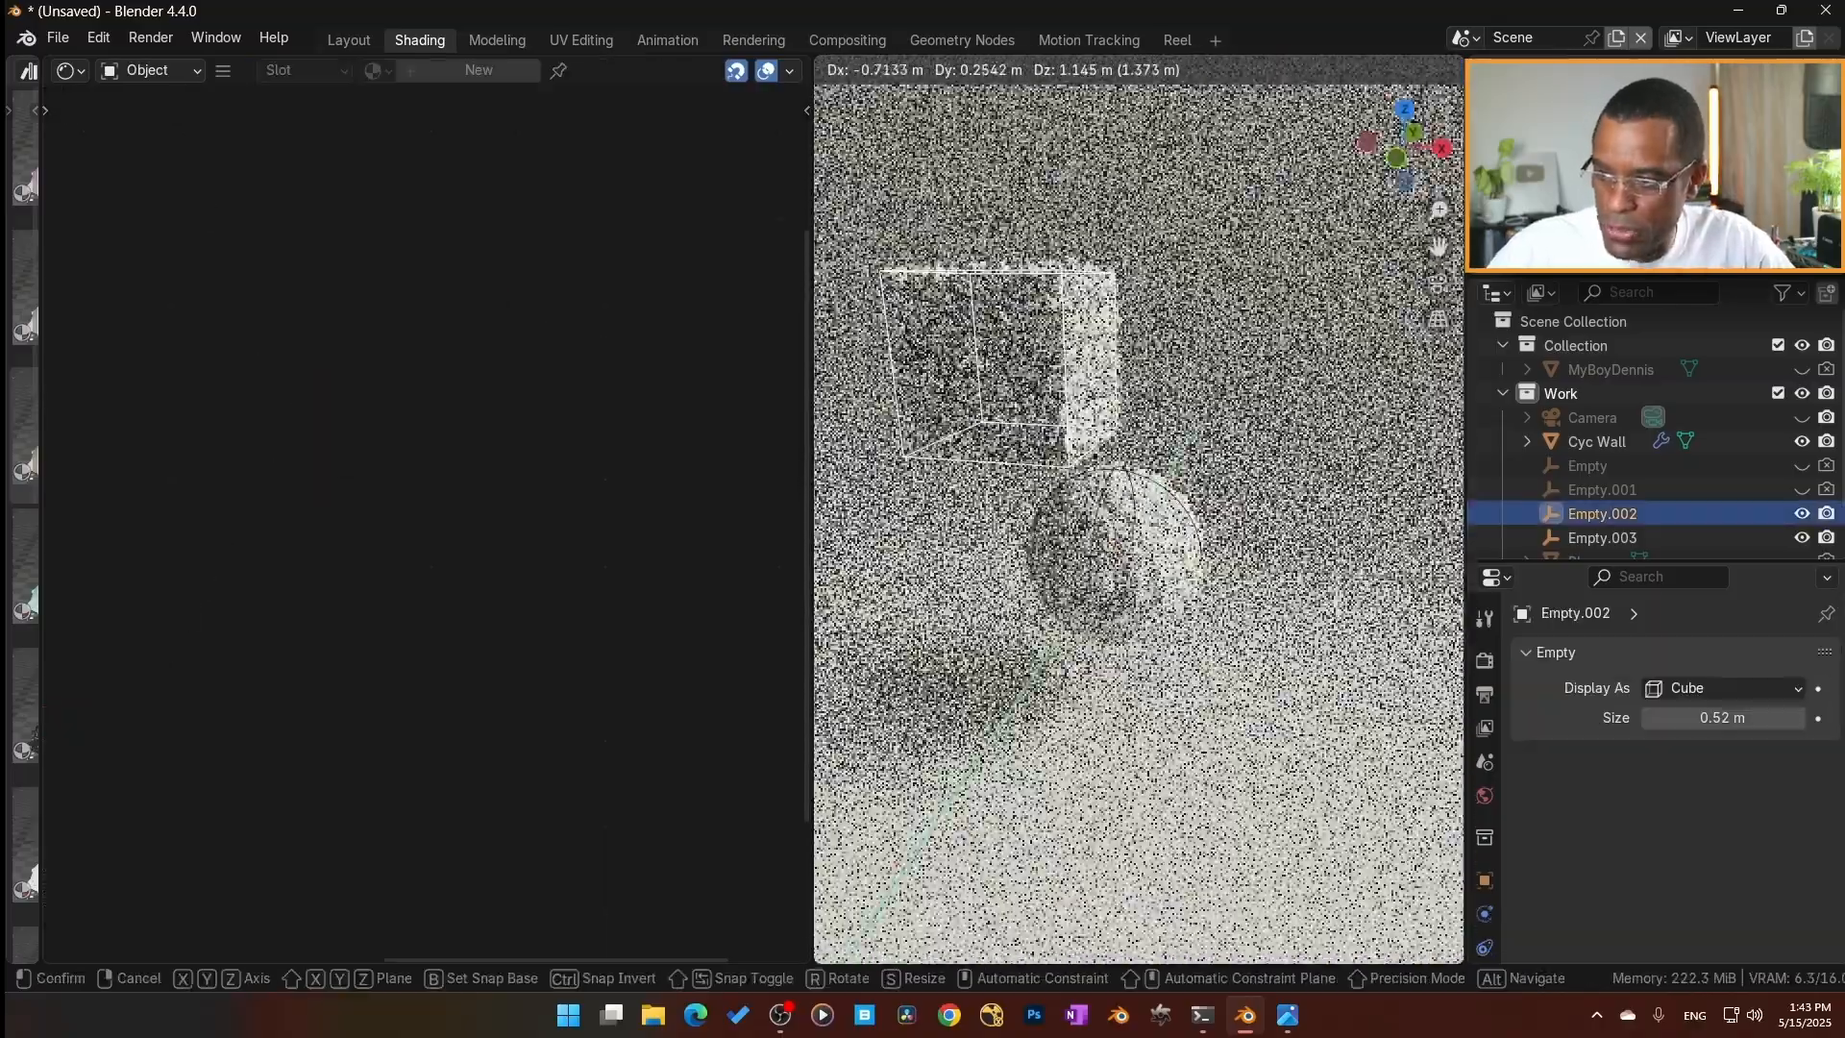
click(962, 524)
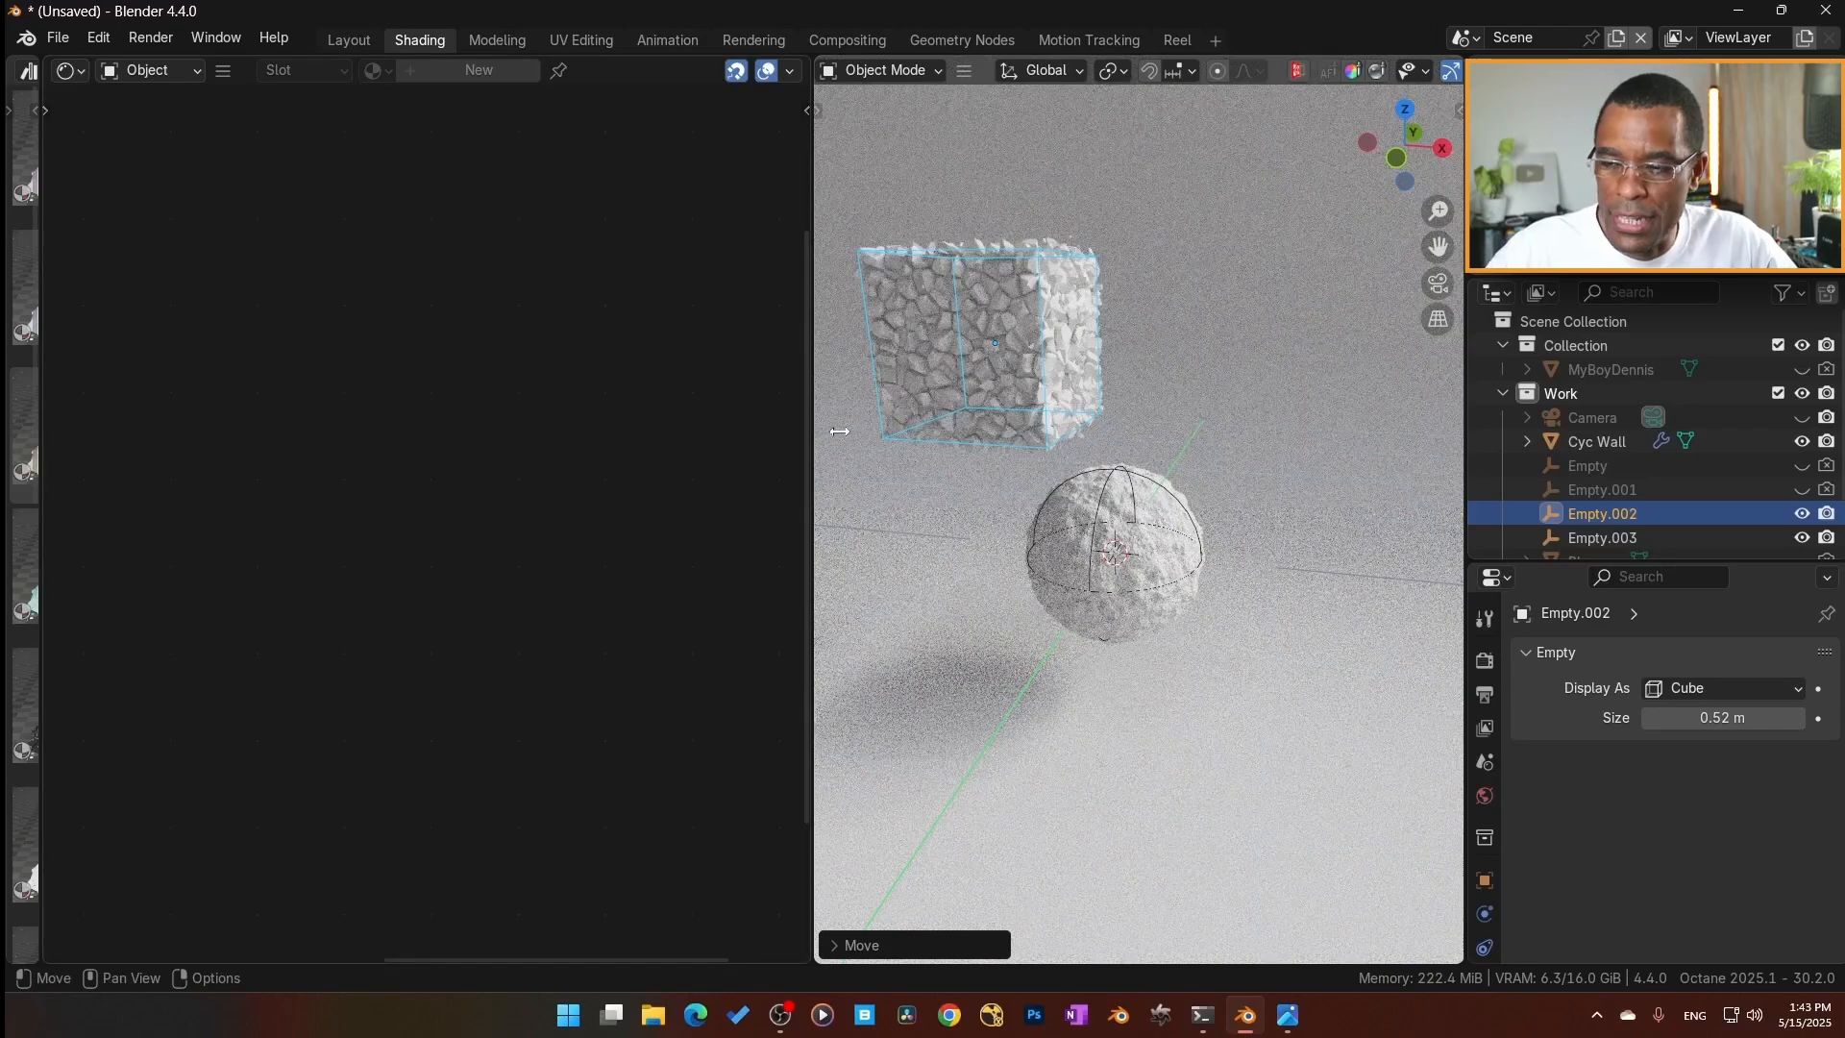
Select the plane and set the Union node's radius to 1.00 to blend the box and sphere.
click(998, 510)
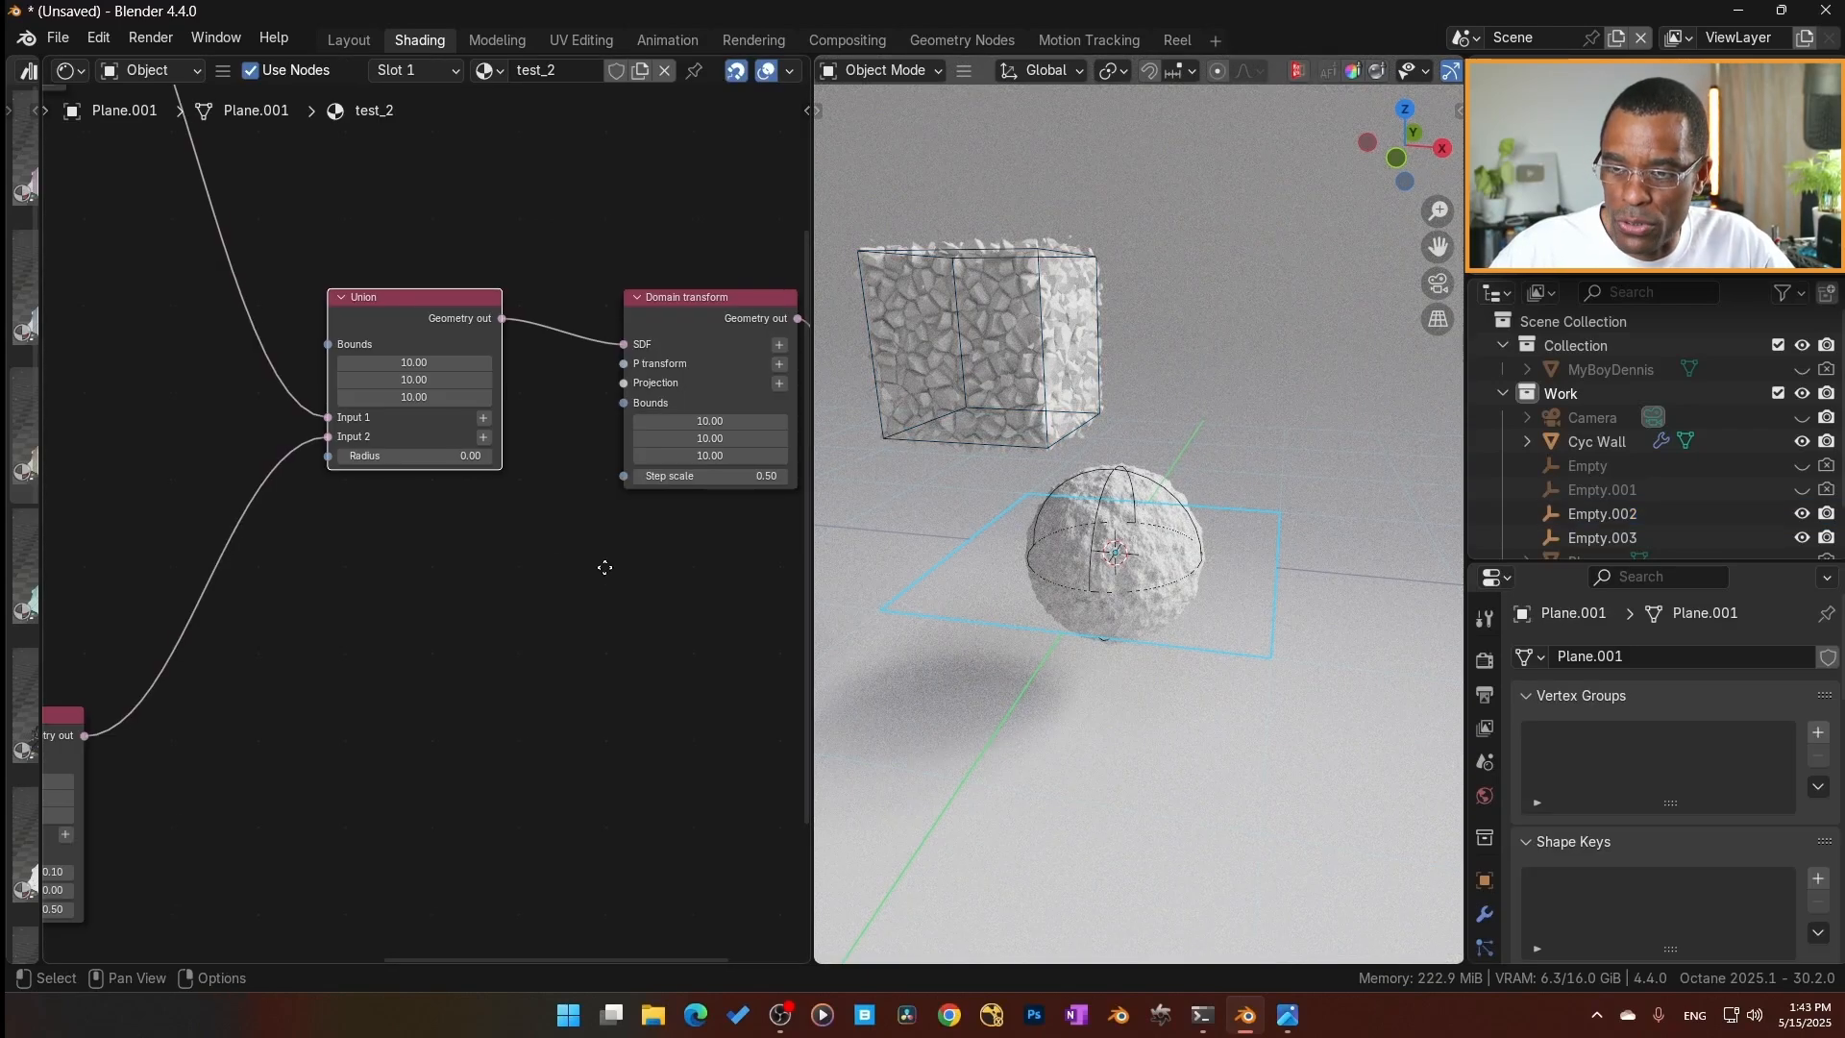
click(415, 439)
key(Return)
click(486, 439)
text(1)
key(Return)
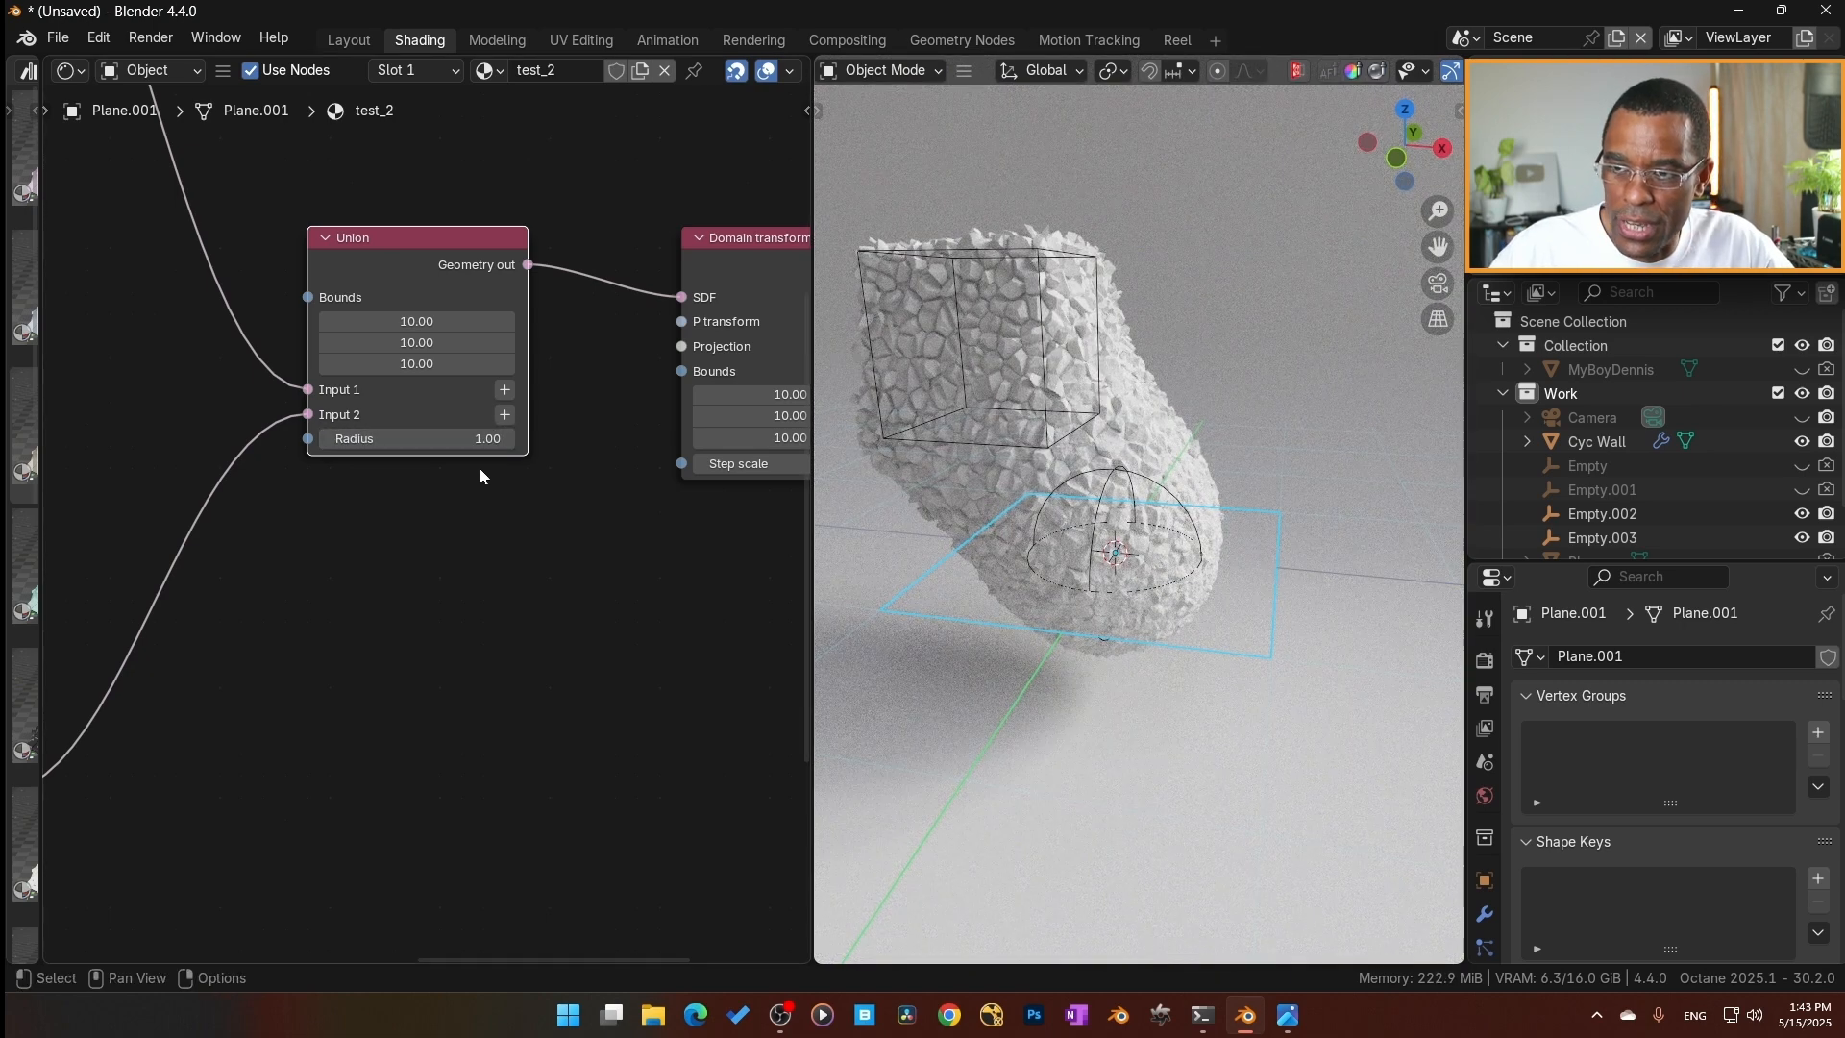
Set the height of the Sphere branch's Vectron displacement to 0.05.
scroll(534, 546, down, 5)
scroll(444, 614, up, 3)
middle_drag(444, 614, 572, 563)
scroll(533, 596, up, 4)
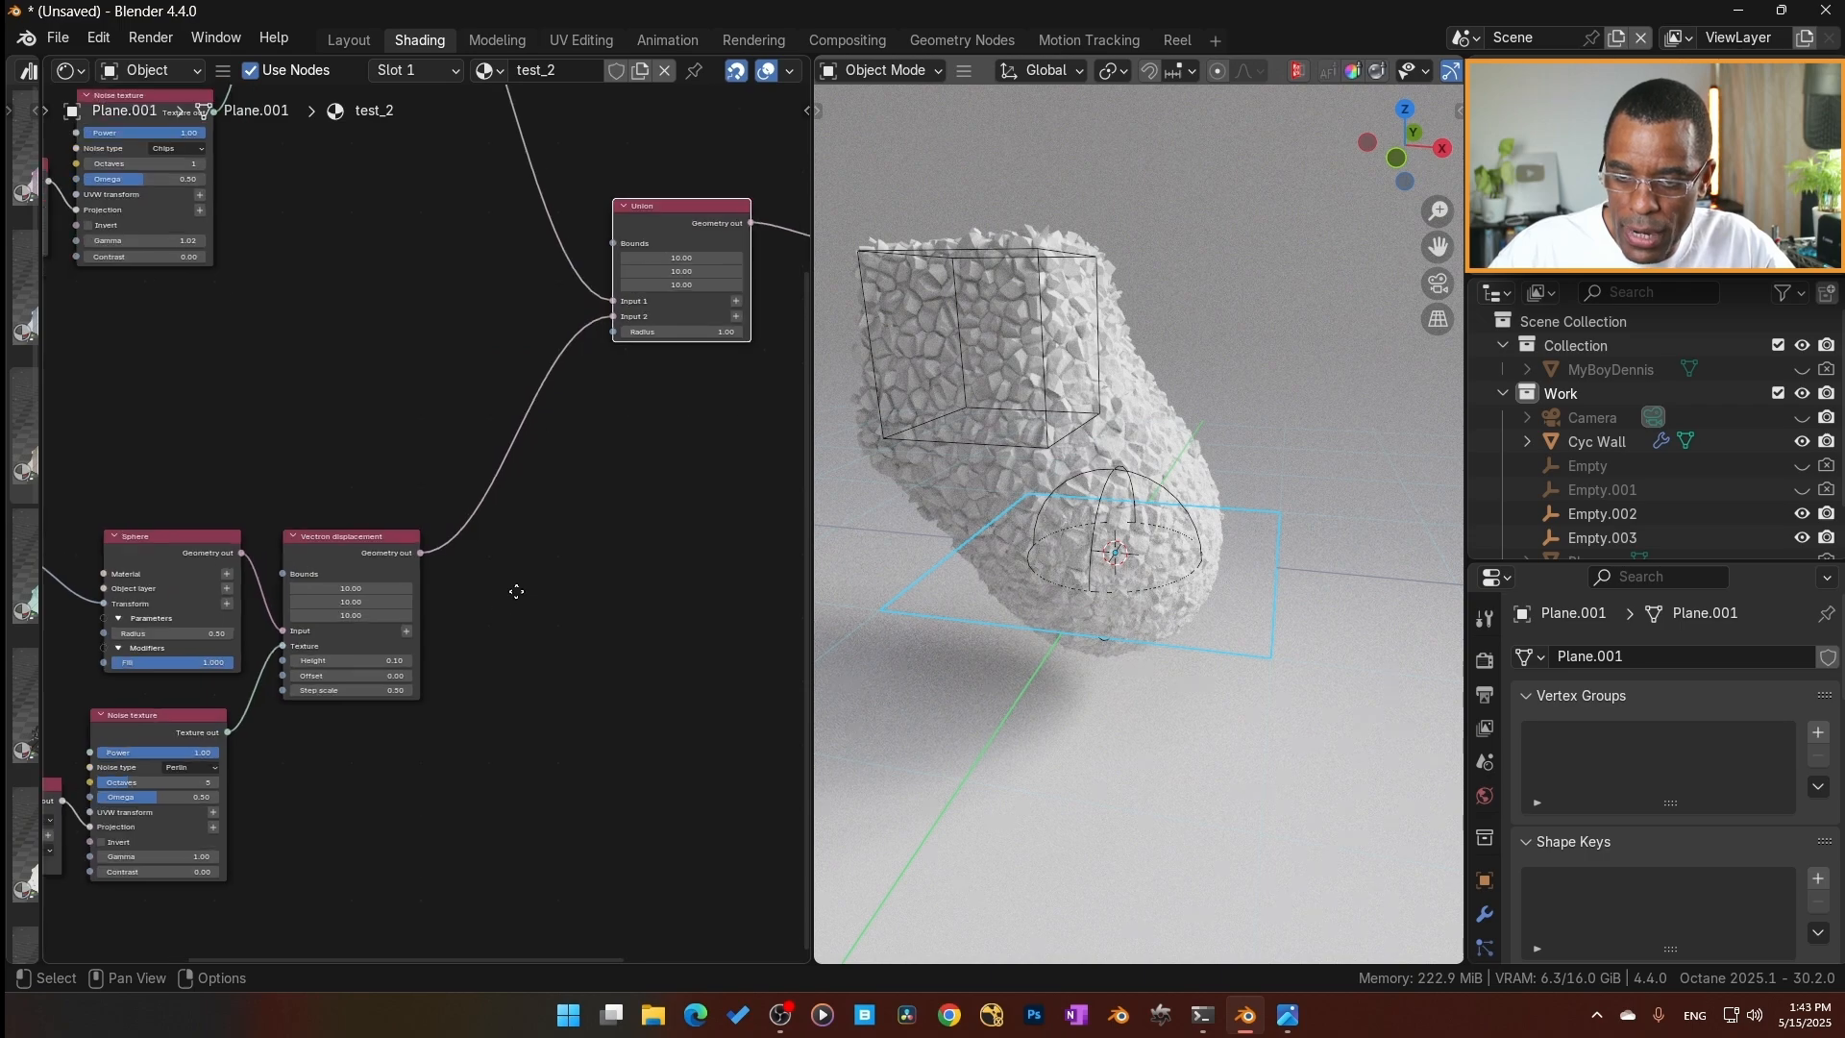
scroll(461, 609, up, 1)
double_click(451, 609)
key(Return)
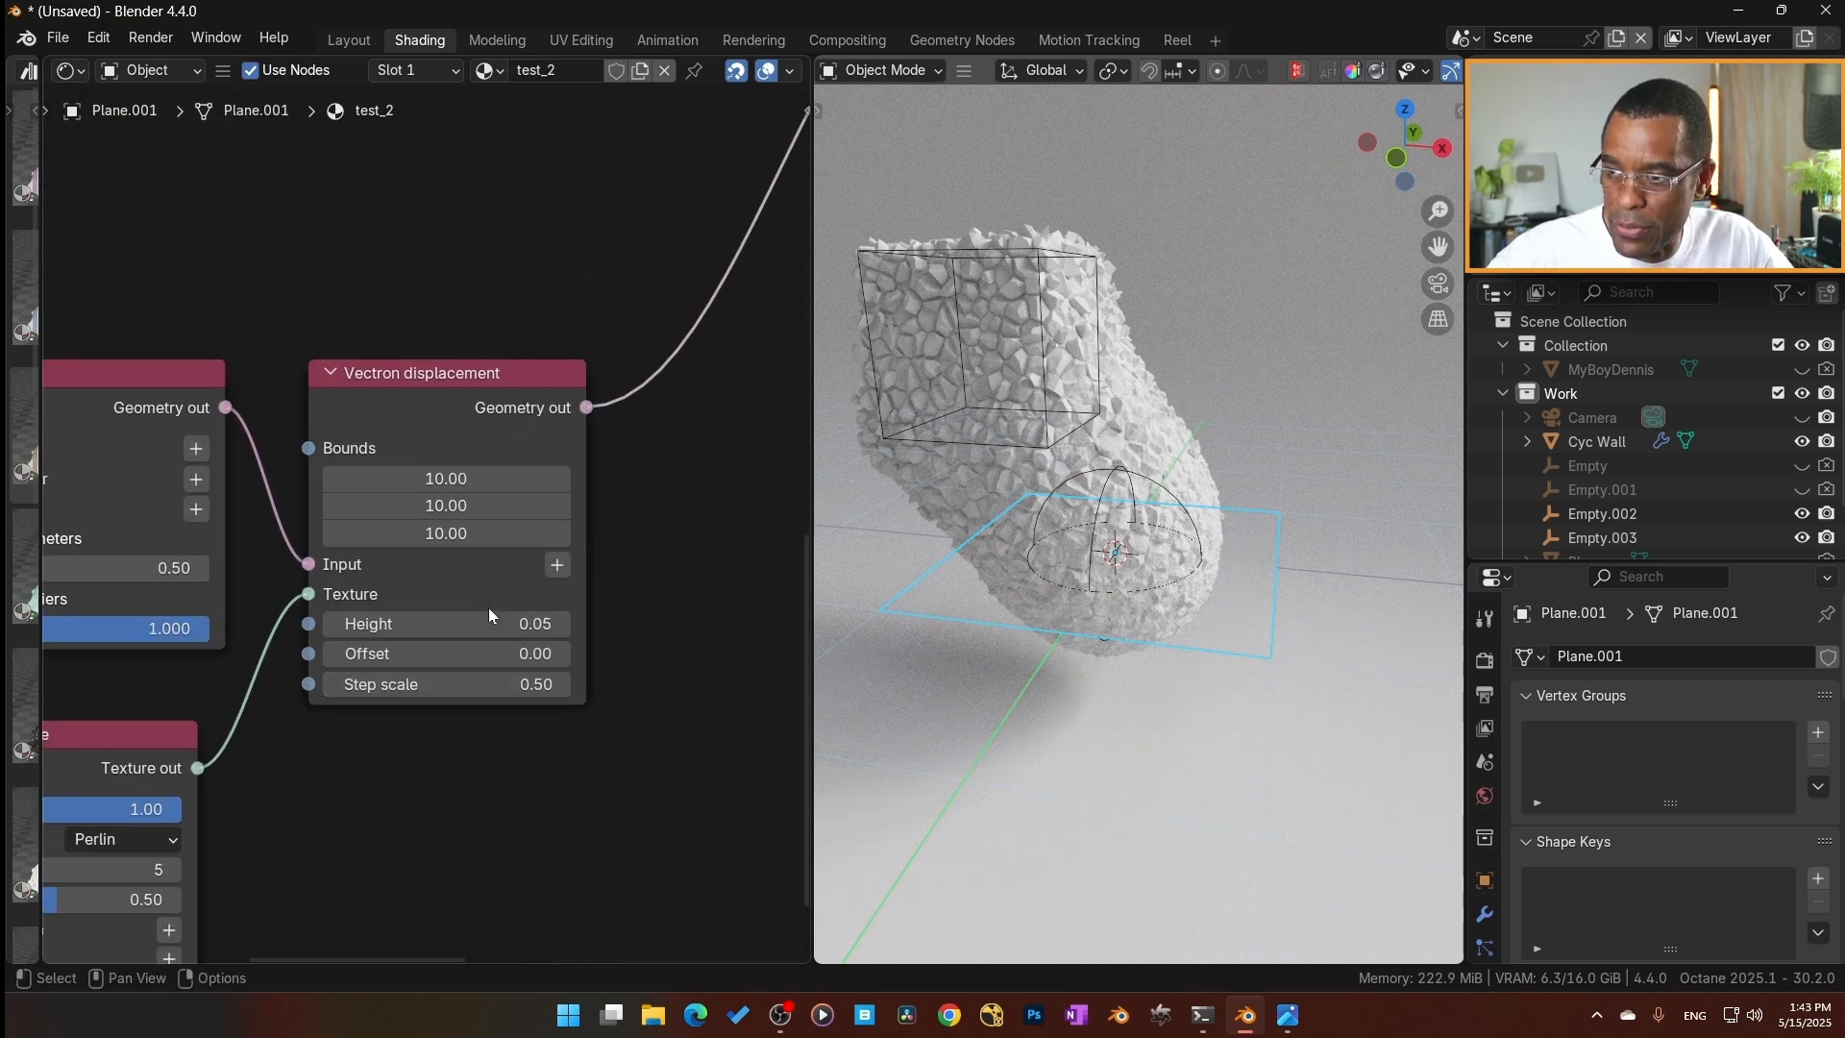
Set the height of the Box branch's Vectron displacement to 0.05.
middle_drag(515, 580, 420, 650)
scroll(420, 650, down, 3)
scroll(413, 642, up, 3)
double_click(332, 520)
key(Return)
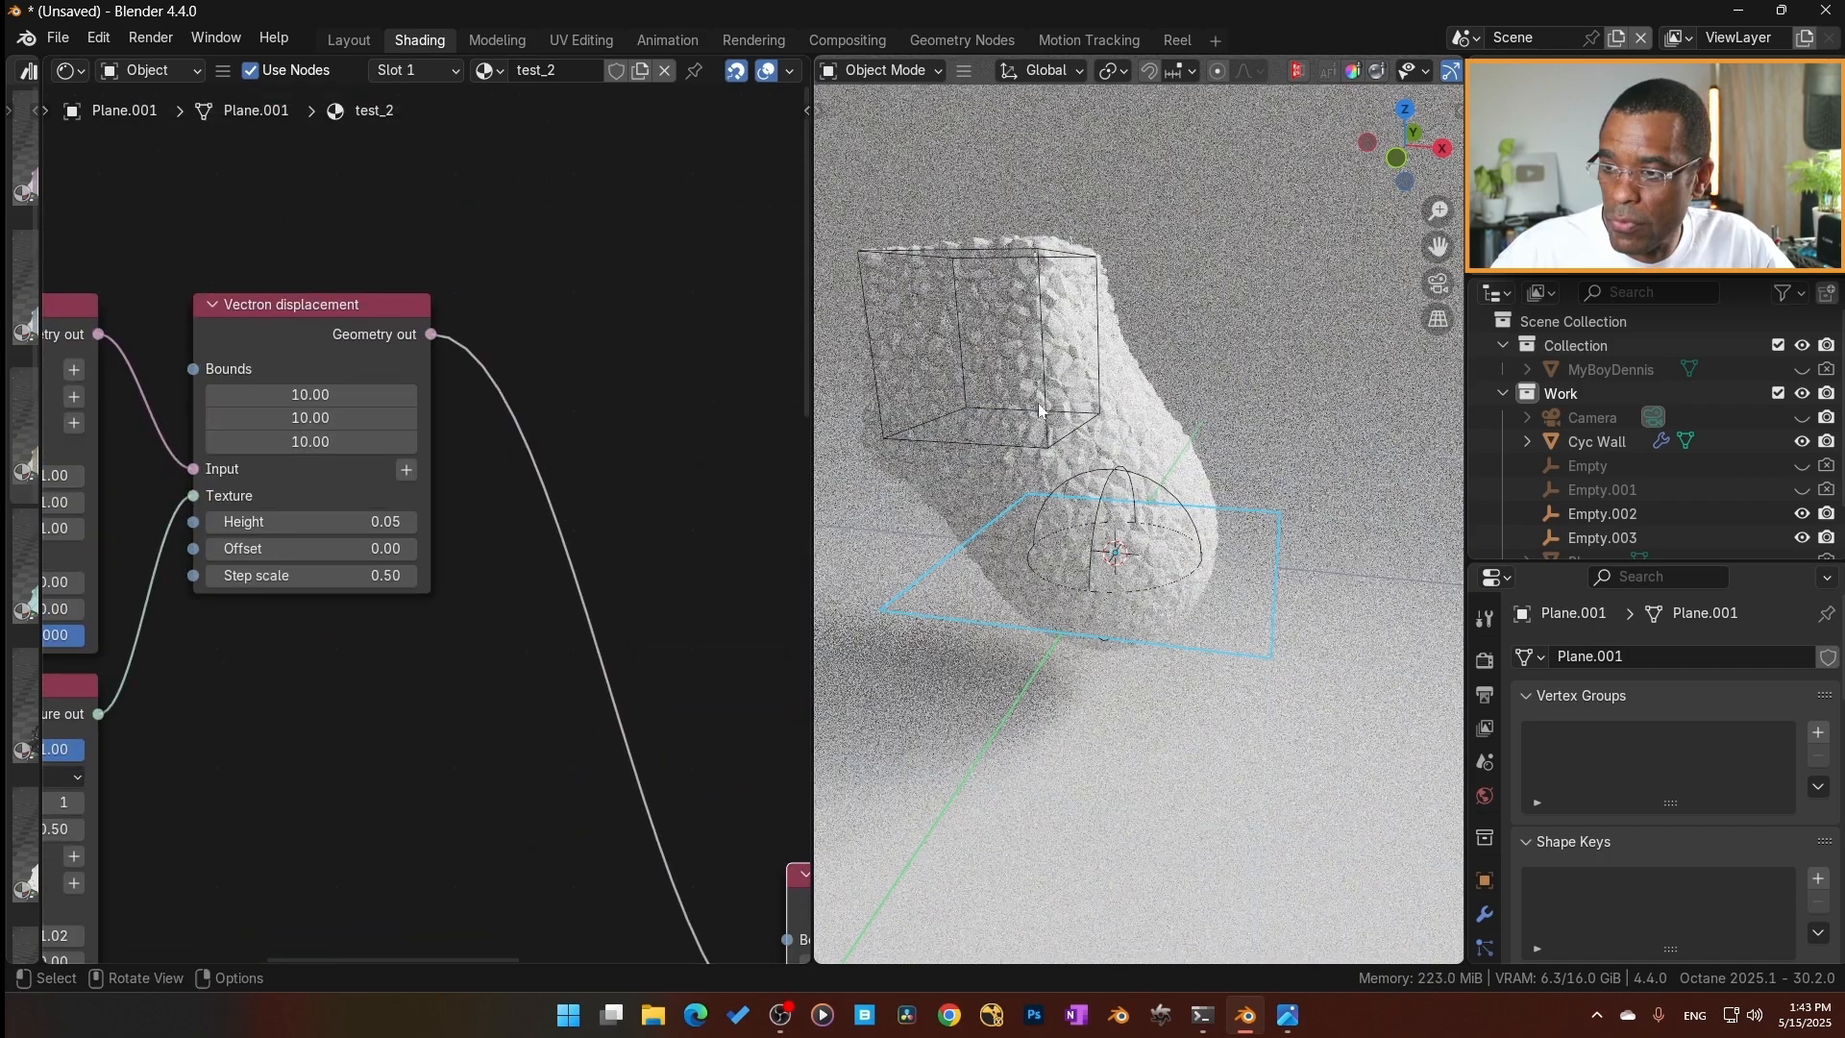
Scale down the cube-shaped empty and reposition it above the opposite side of the sphere, then reselect the plane.
click(1105, 348)
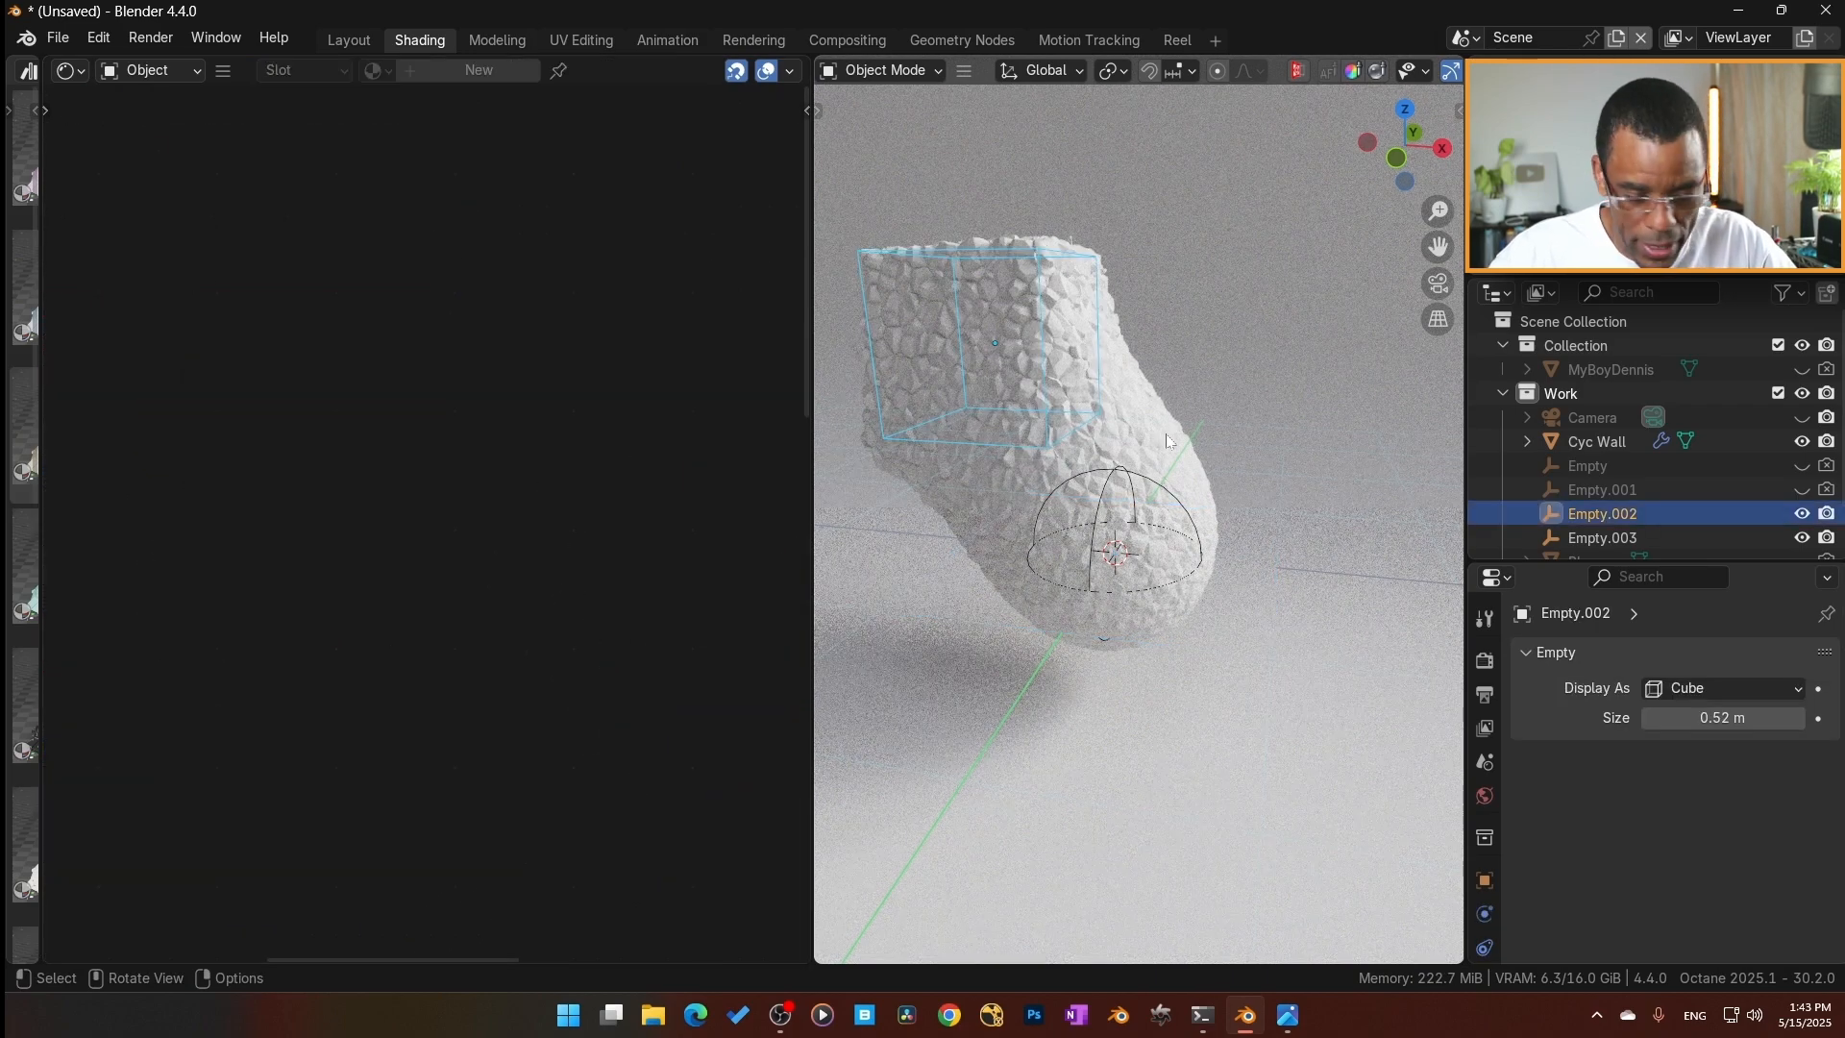
key(s)
click(1034, 412)
scroll(983, 446, up, 3)
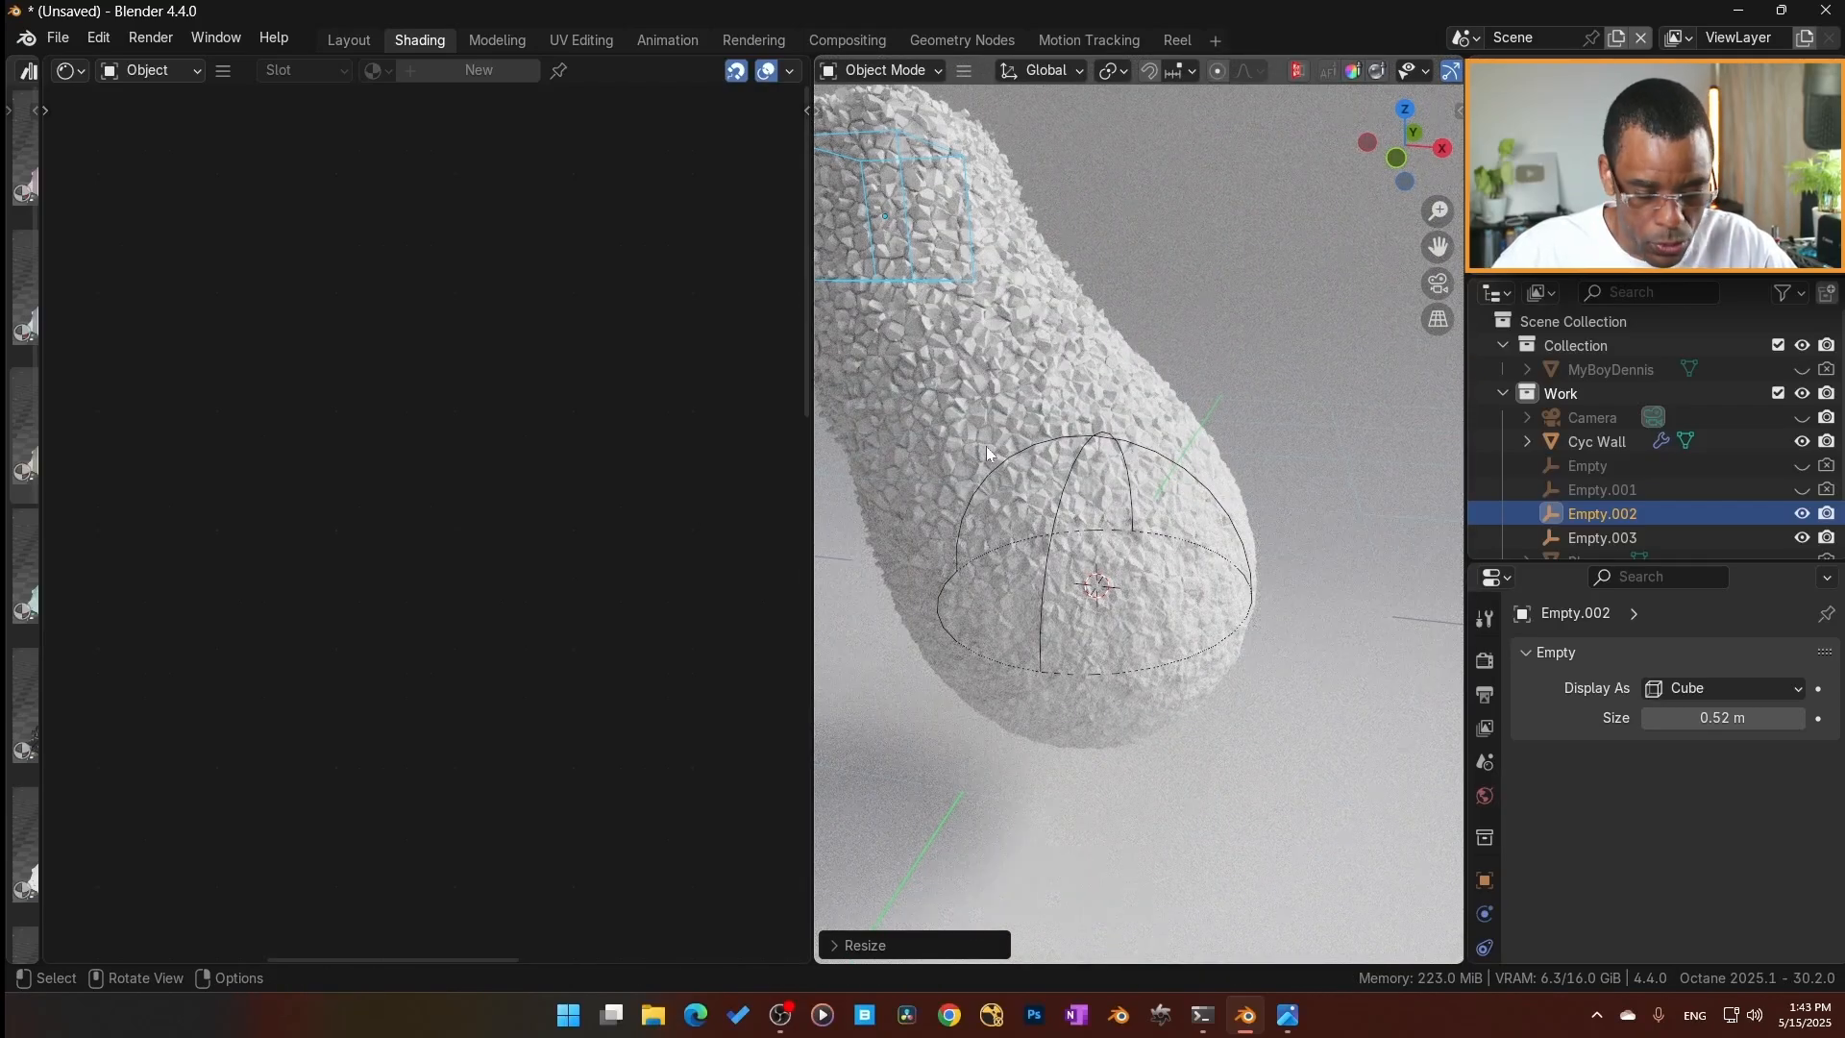
key(g)
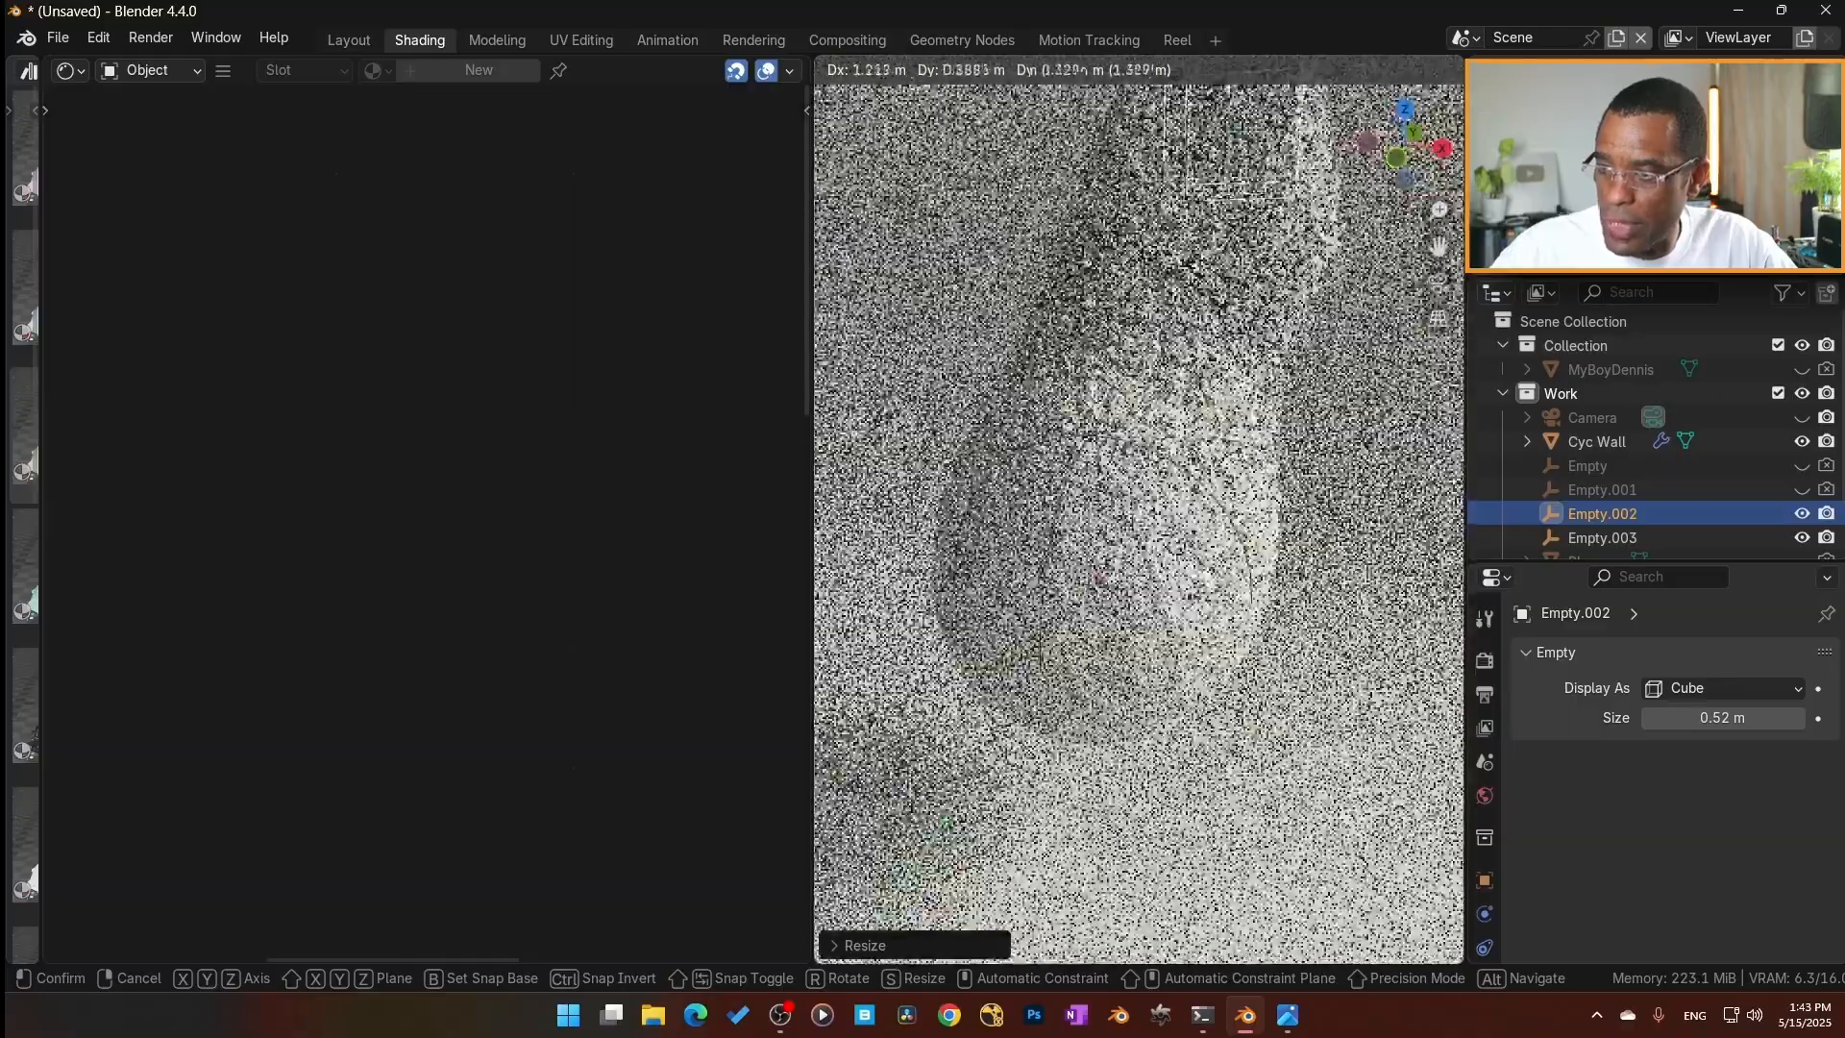
click(1217, 476)
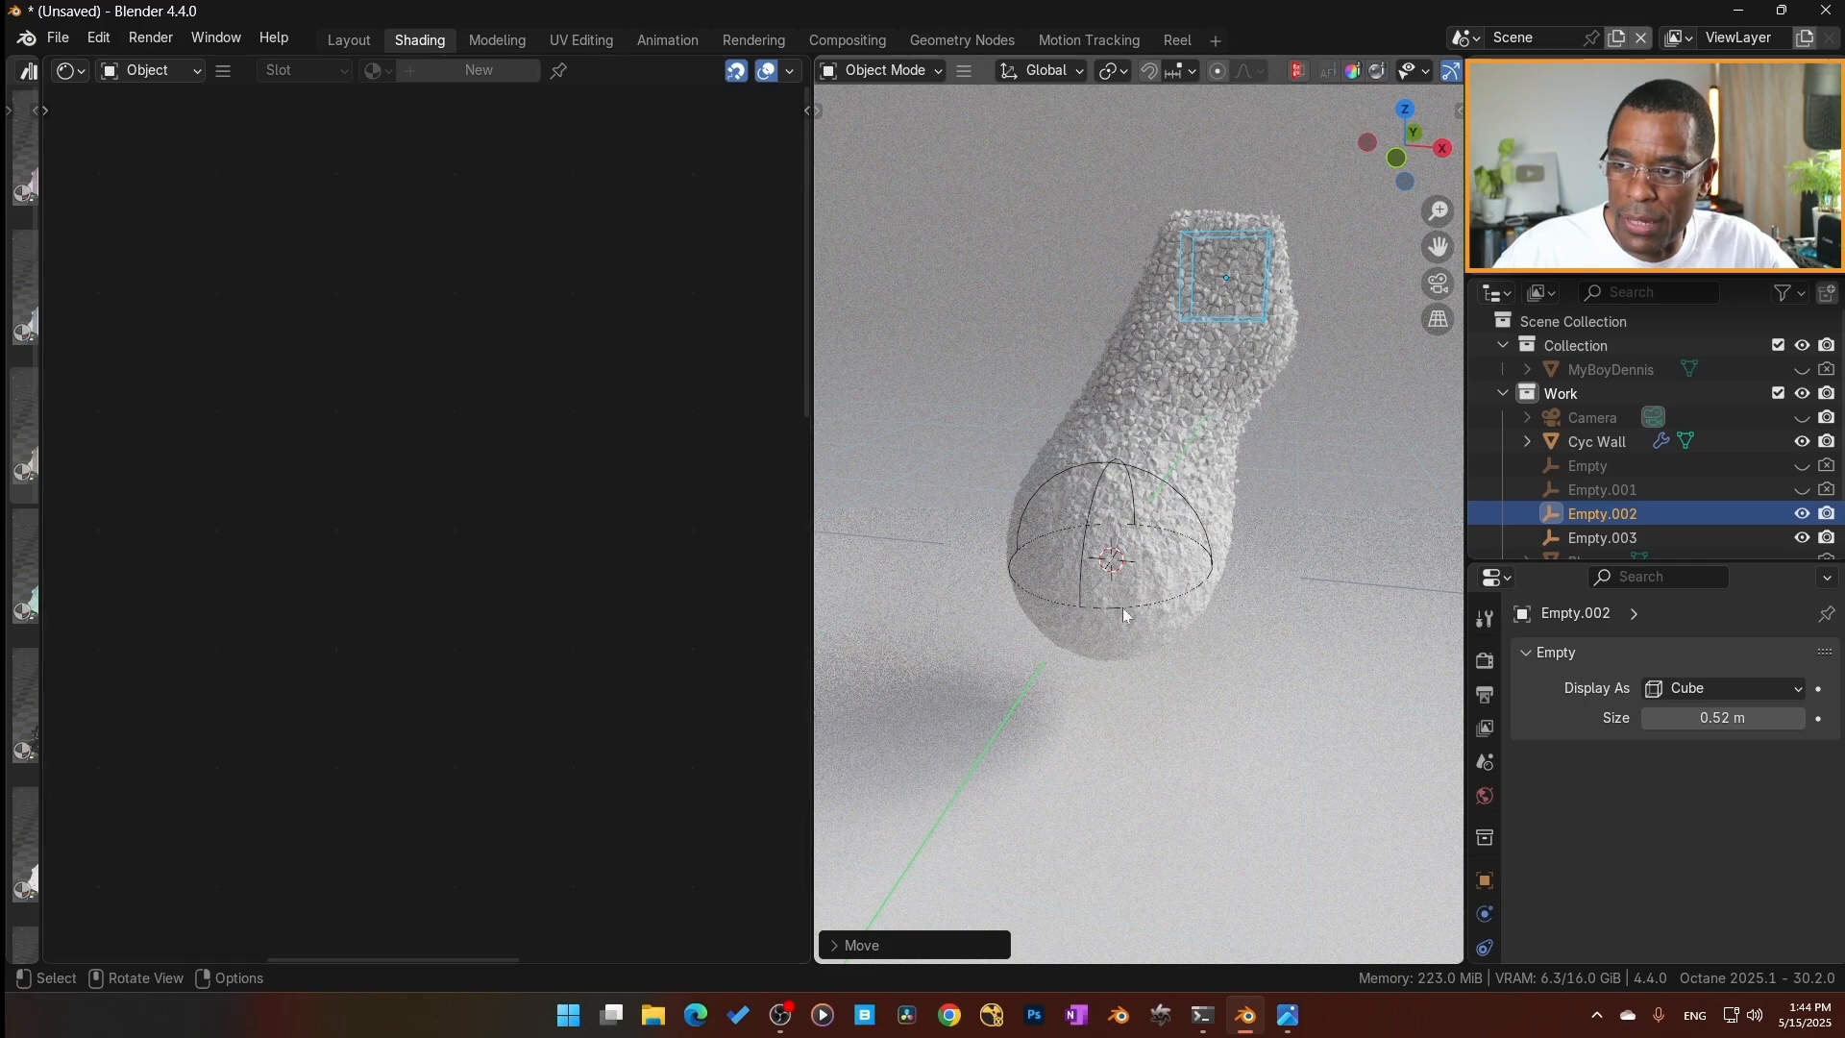
click(1009, 569)
click(971, 571)
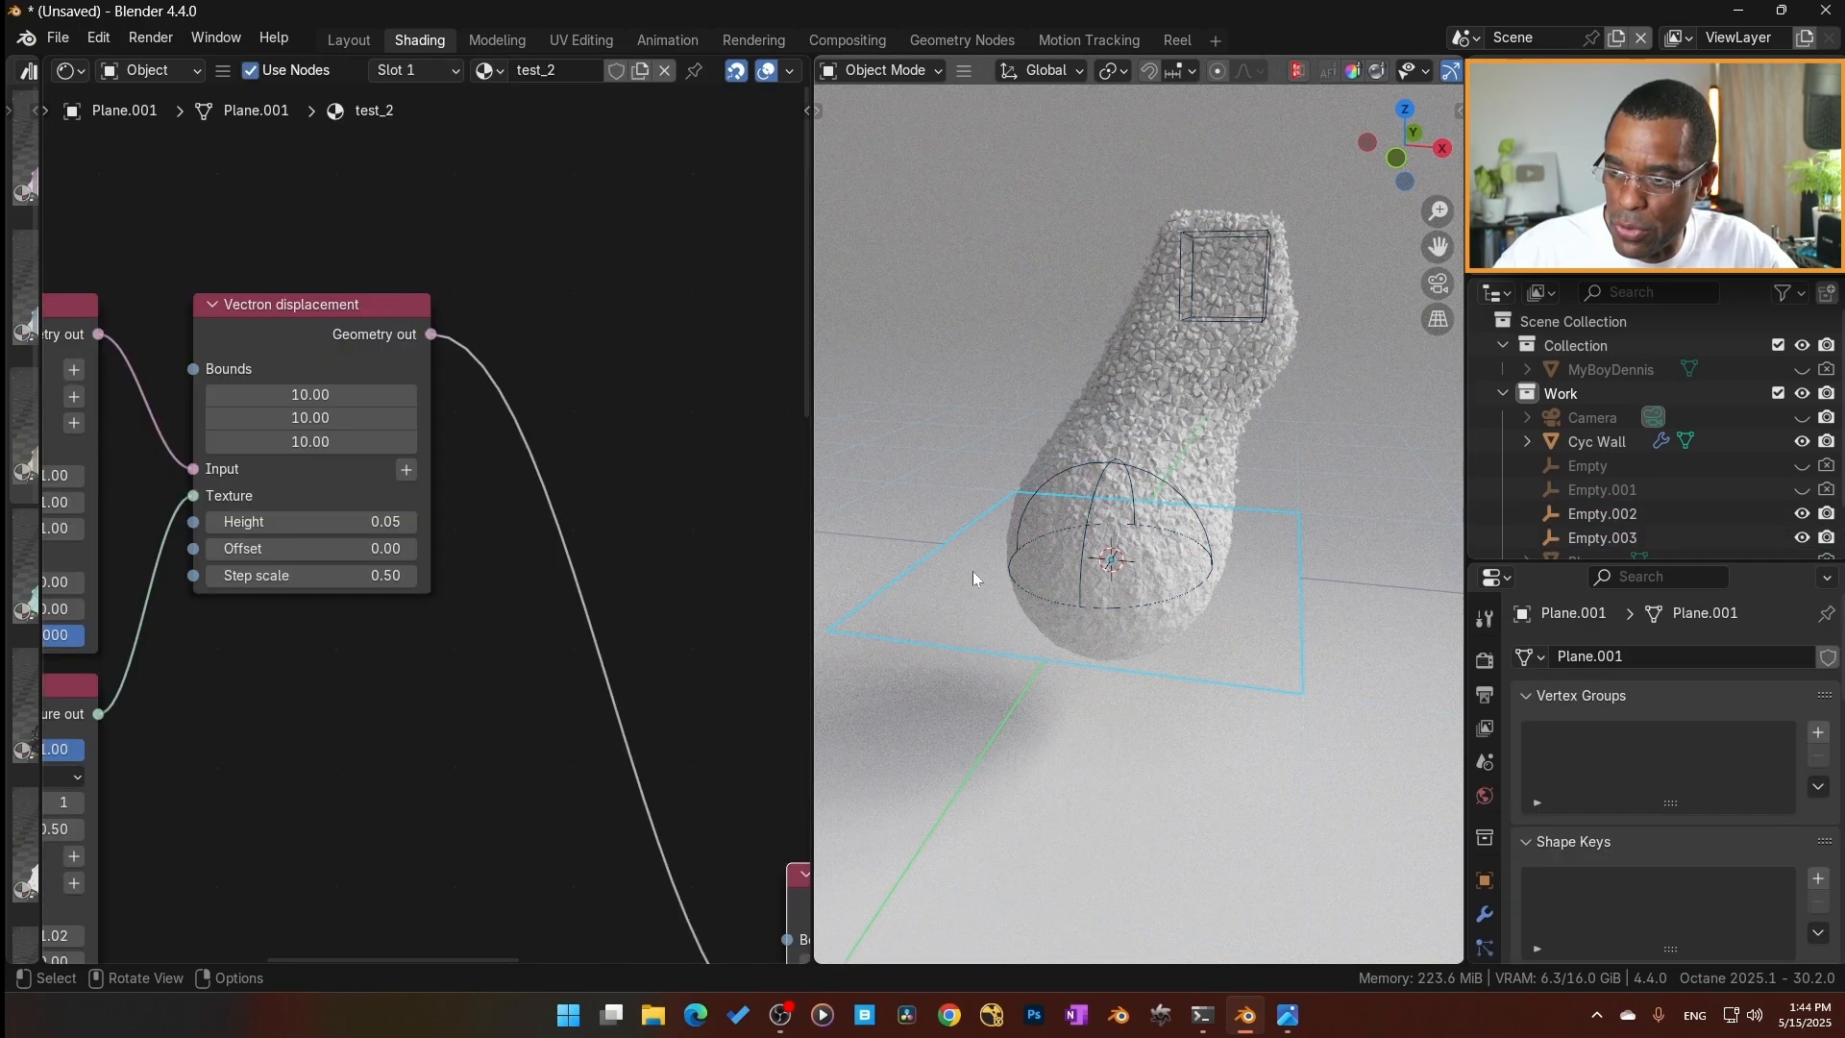
Add a 3D transformation node to the UVW transform input of the Box branch's Noise texture.
scroll(961, 602, down, 2)
scroll(942, 577, up, 1)
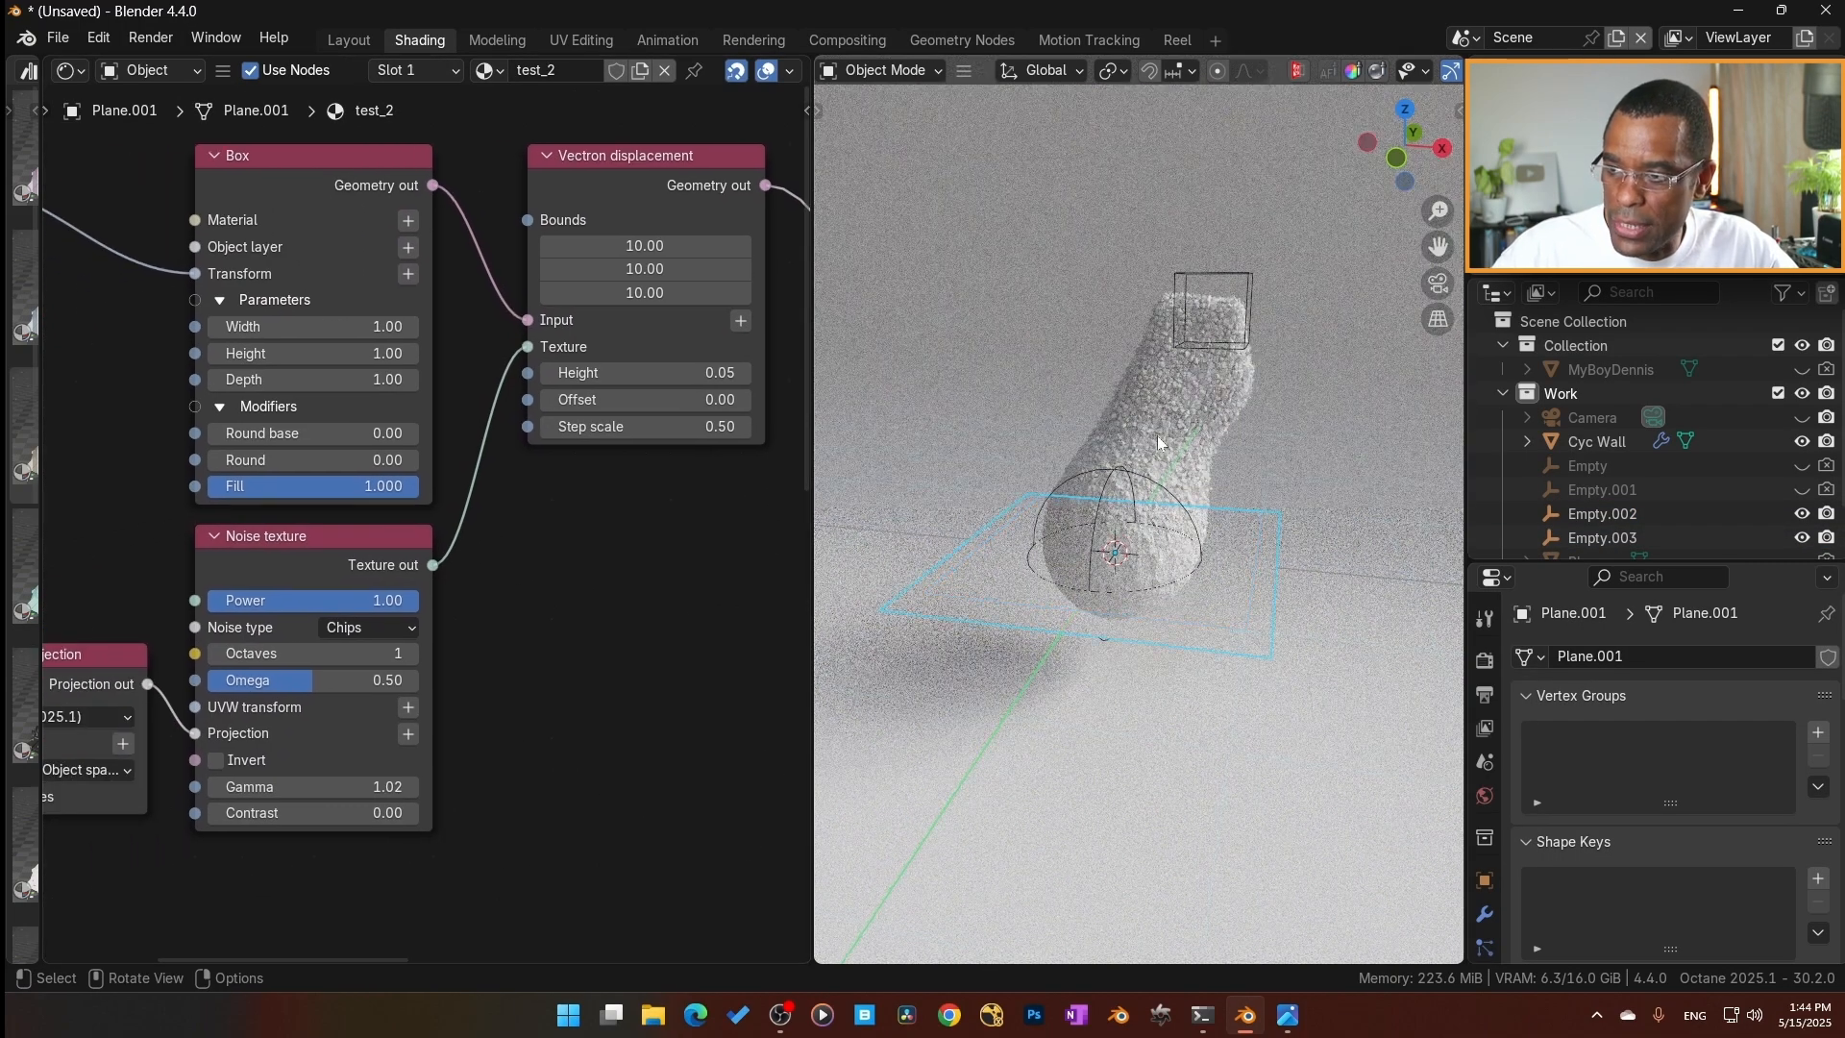
middle_drag(384, 736, 527, 686)
scroll(527, 686, up, 3)
scroll(344, 803, down, 8)
middle_drag(256, 584, 460, 575)
middle_drag(379, 707, 369, 619)
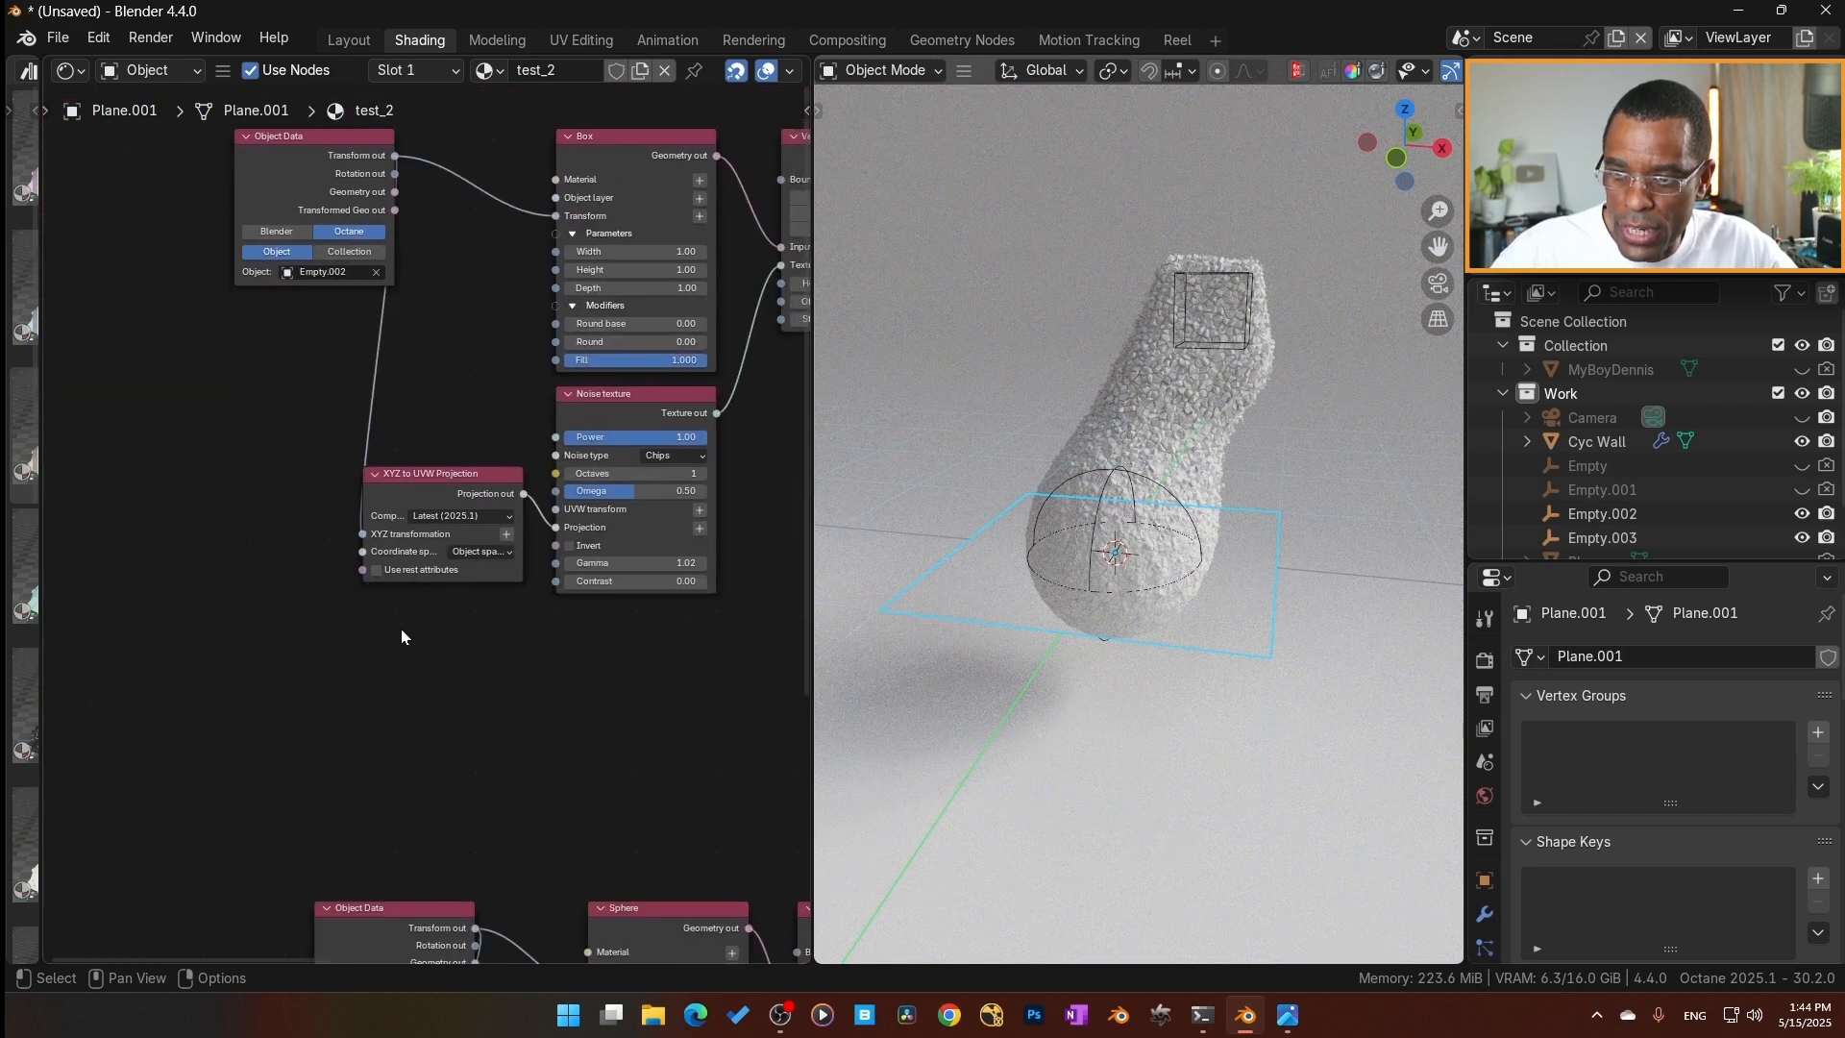
scroll(413, 615, up, 3)
middle_drag(533, 686, 492, 703)
click(646, 415)
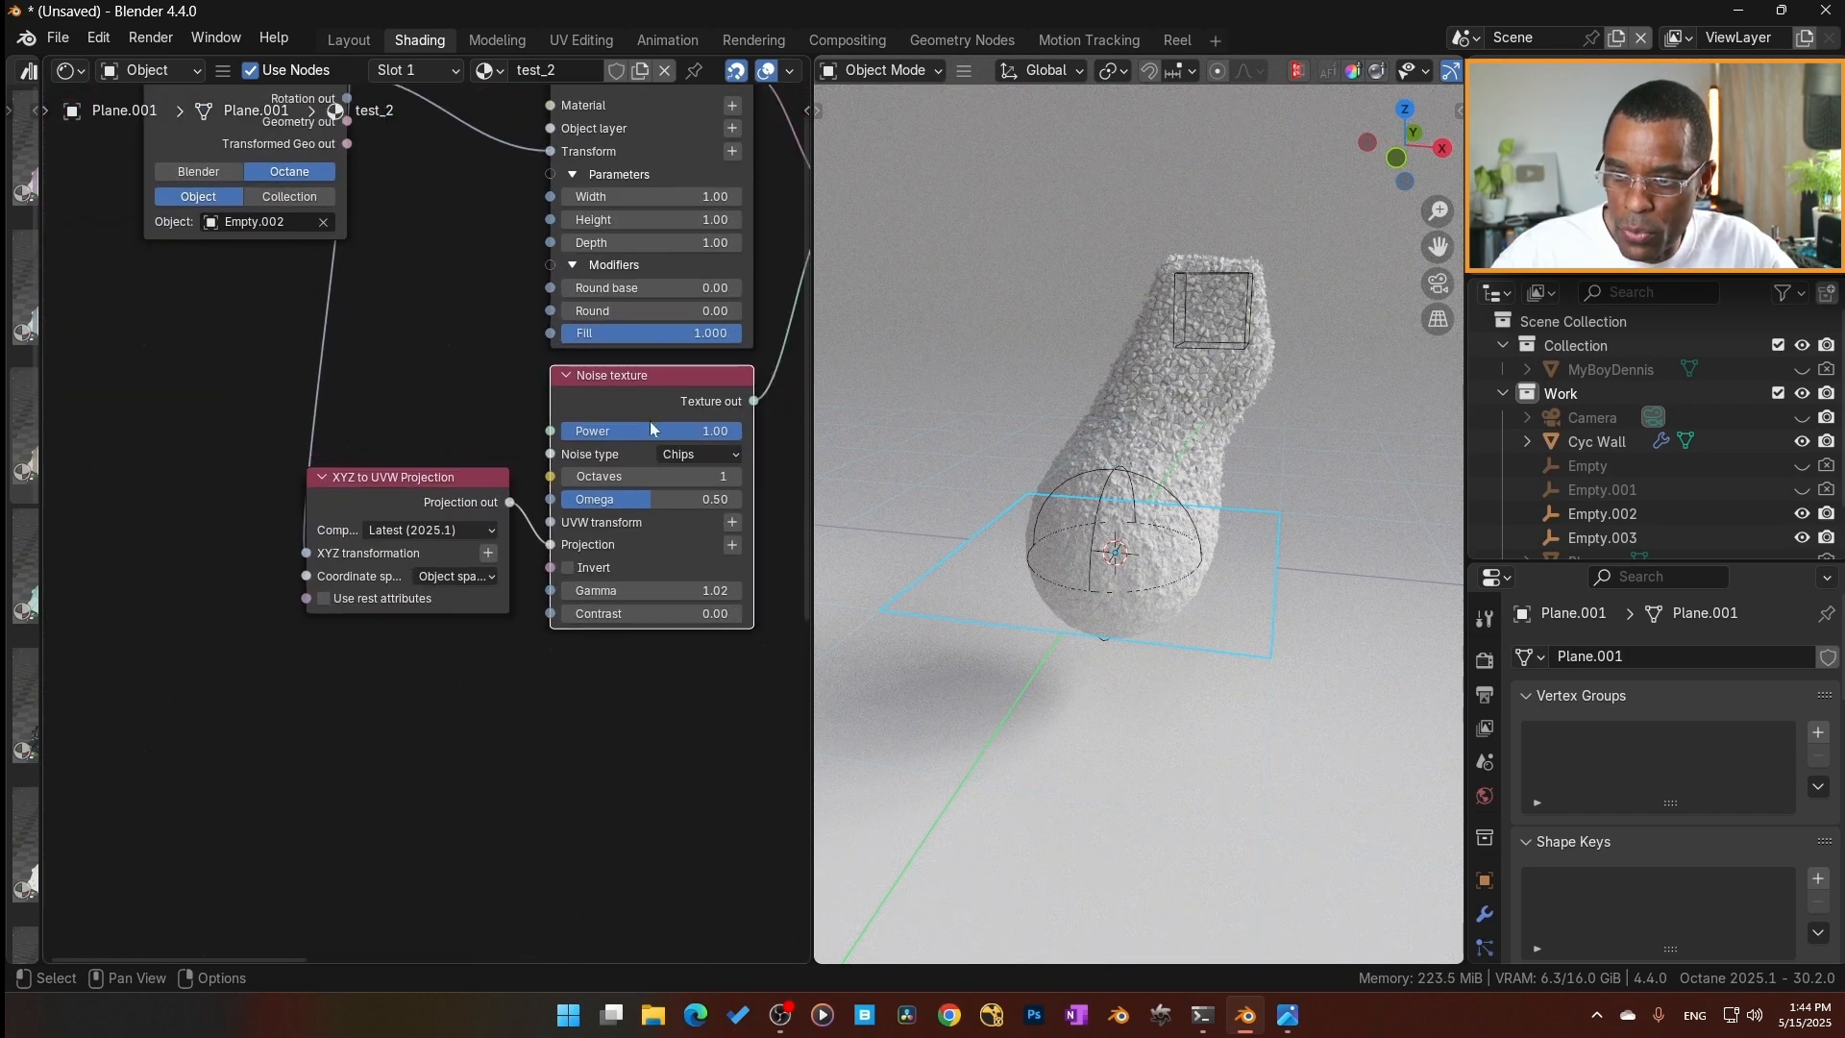
click(732, 522)
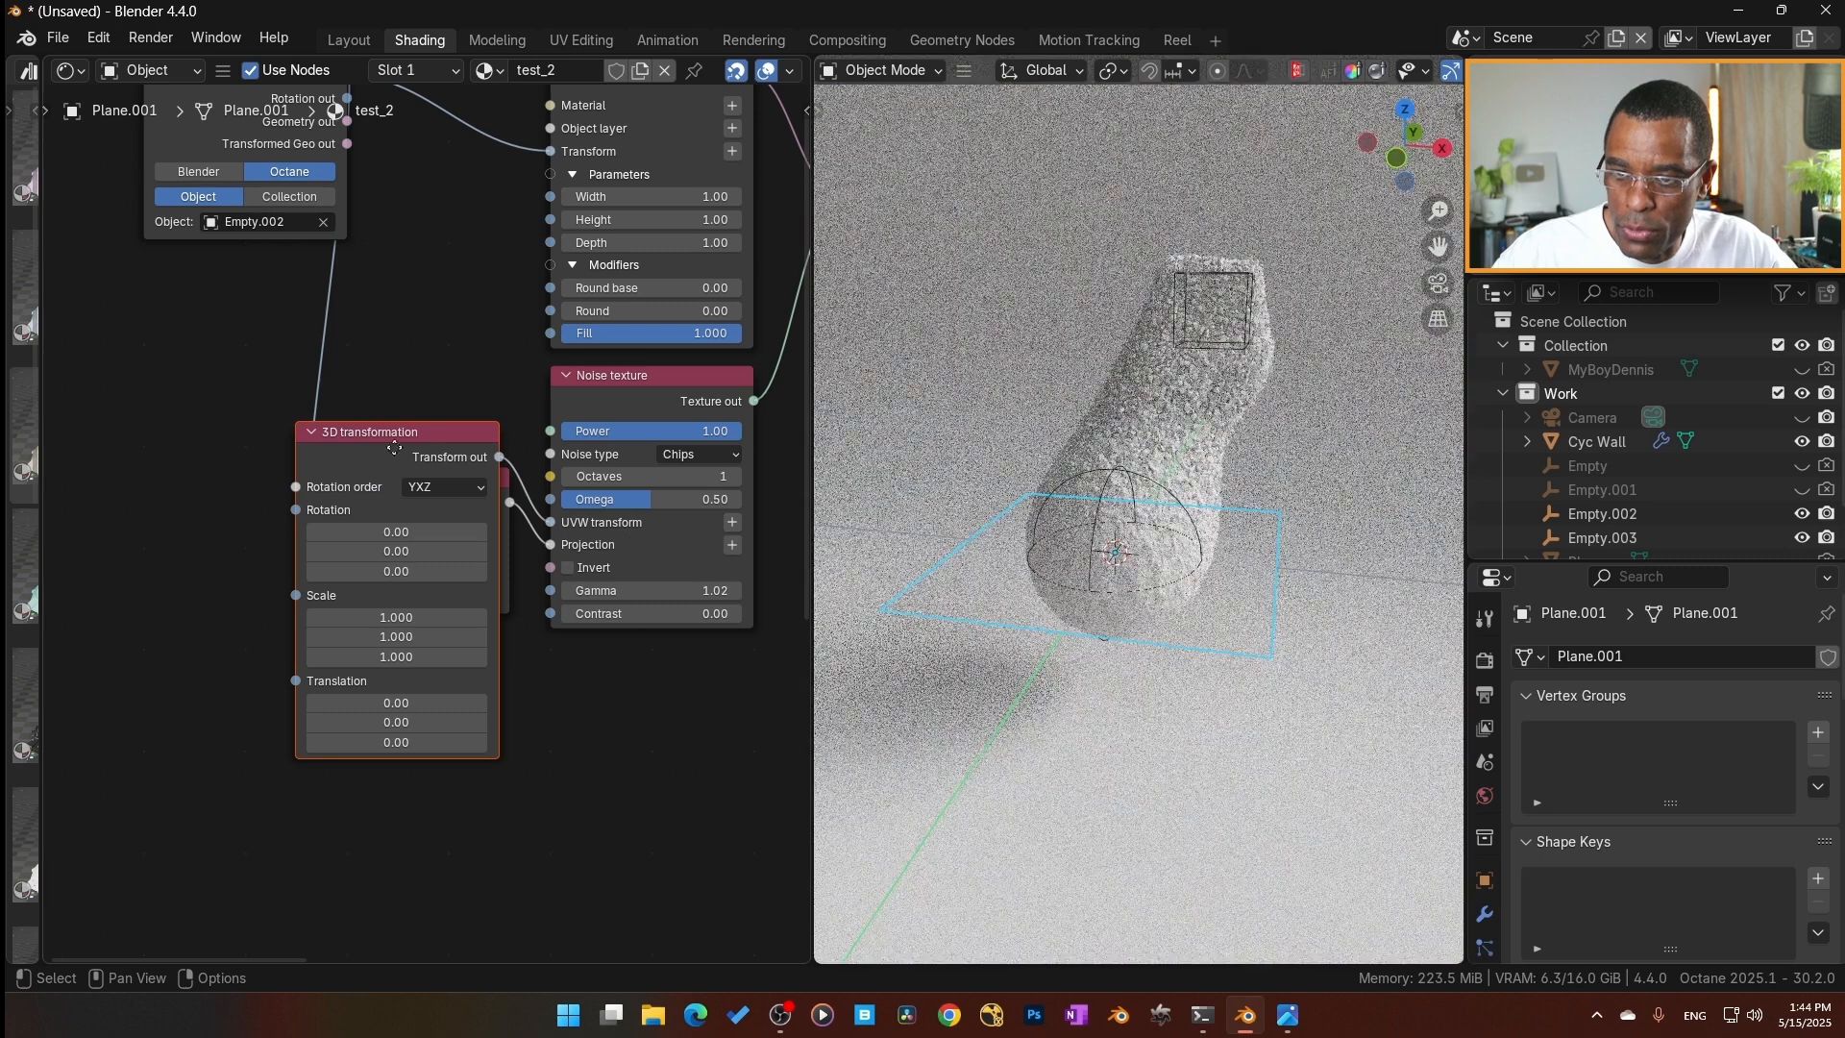
Arrange the Box branch's XYZ to UVW Projection node below the 3D transformation and set the transformation's scale to 2.380.
drag(431, 476, 410, 700)
drag(149, 379, 413, 359)
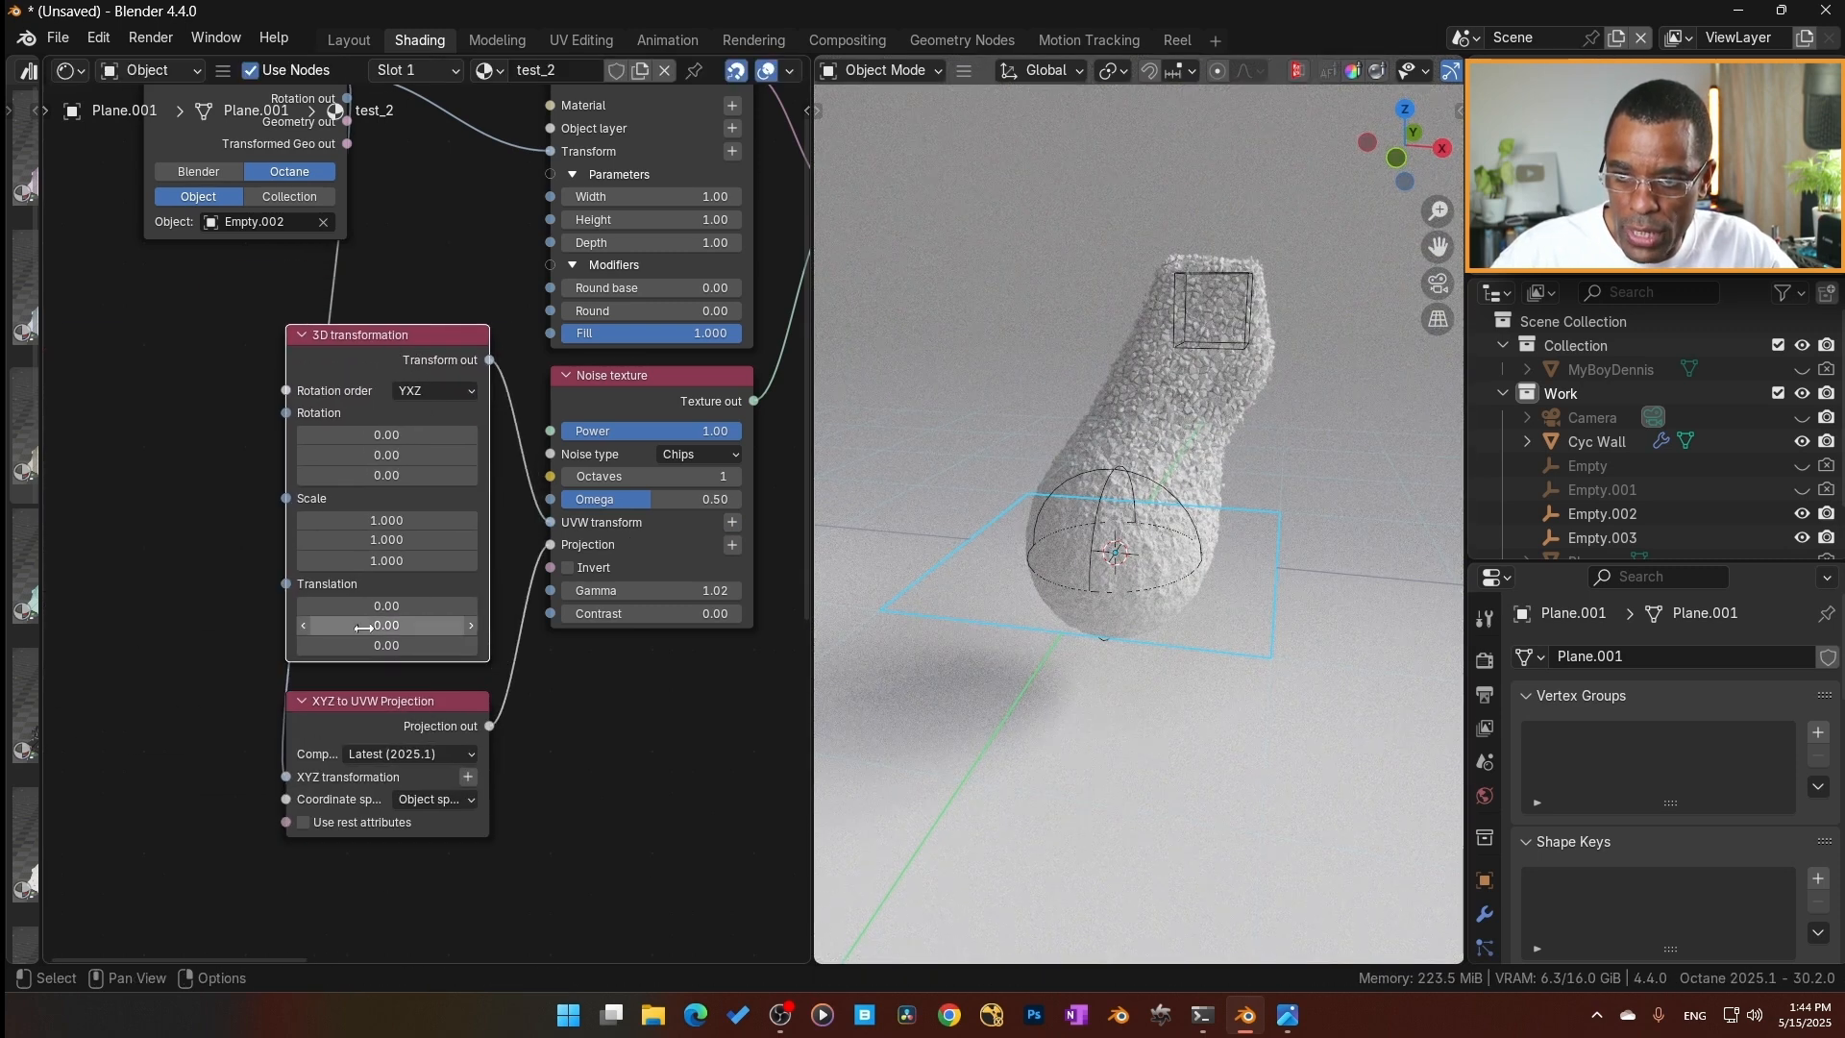
drag(386, 560, 462, 560)
middle_drag(1283, 427, 1329, 265)
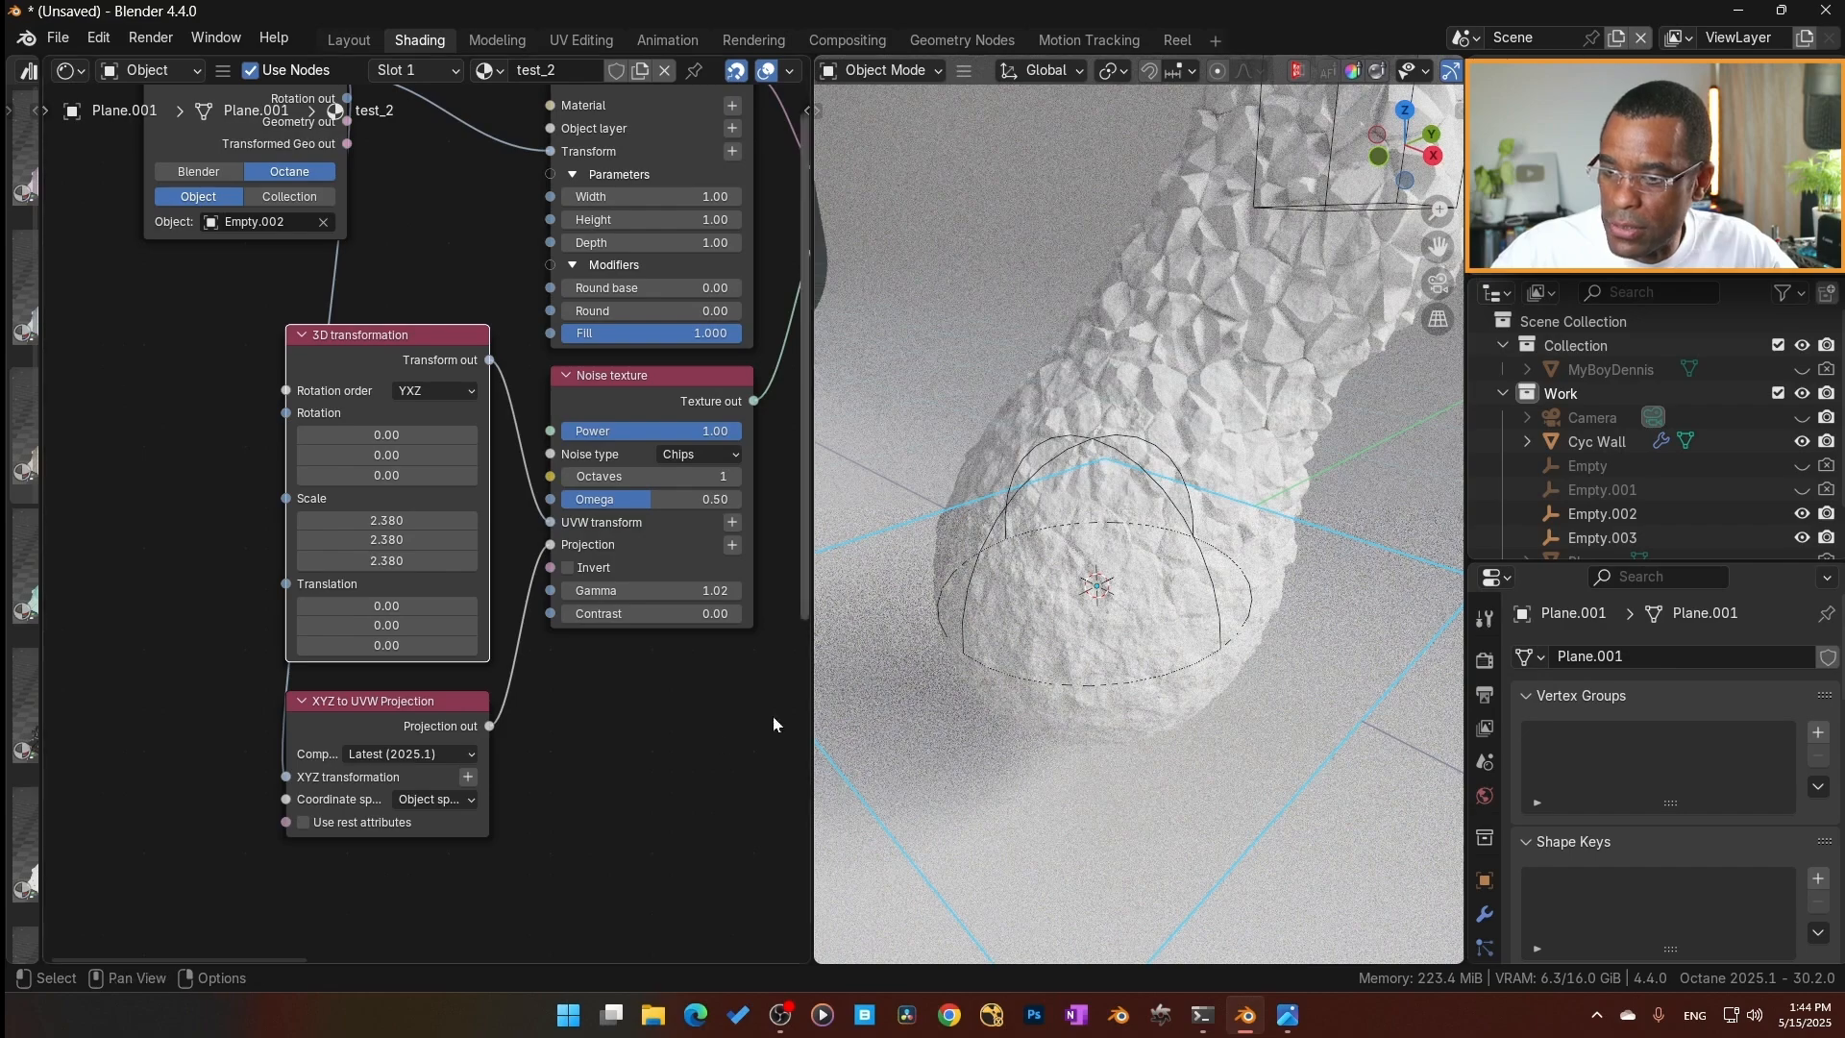
Add a 3D transformation to the UVW transform of the Sphere branch's Noise texture and set its scale to 1.140.
scroll(584, 795, down, 2)
middle_drag(583, 729, 598, 372)
middle_drag(550, 769, 512, 697)
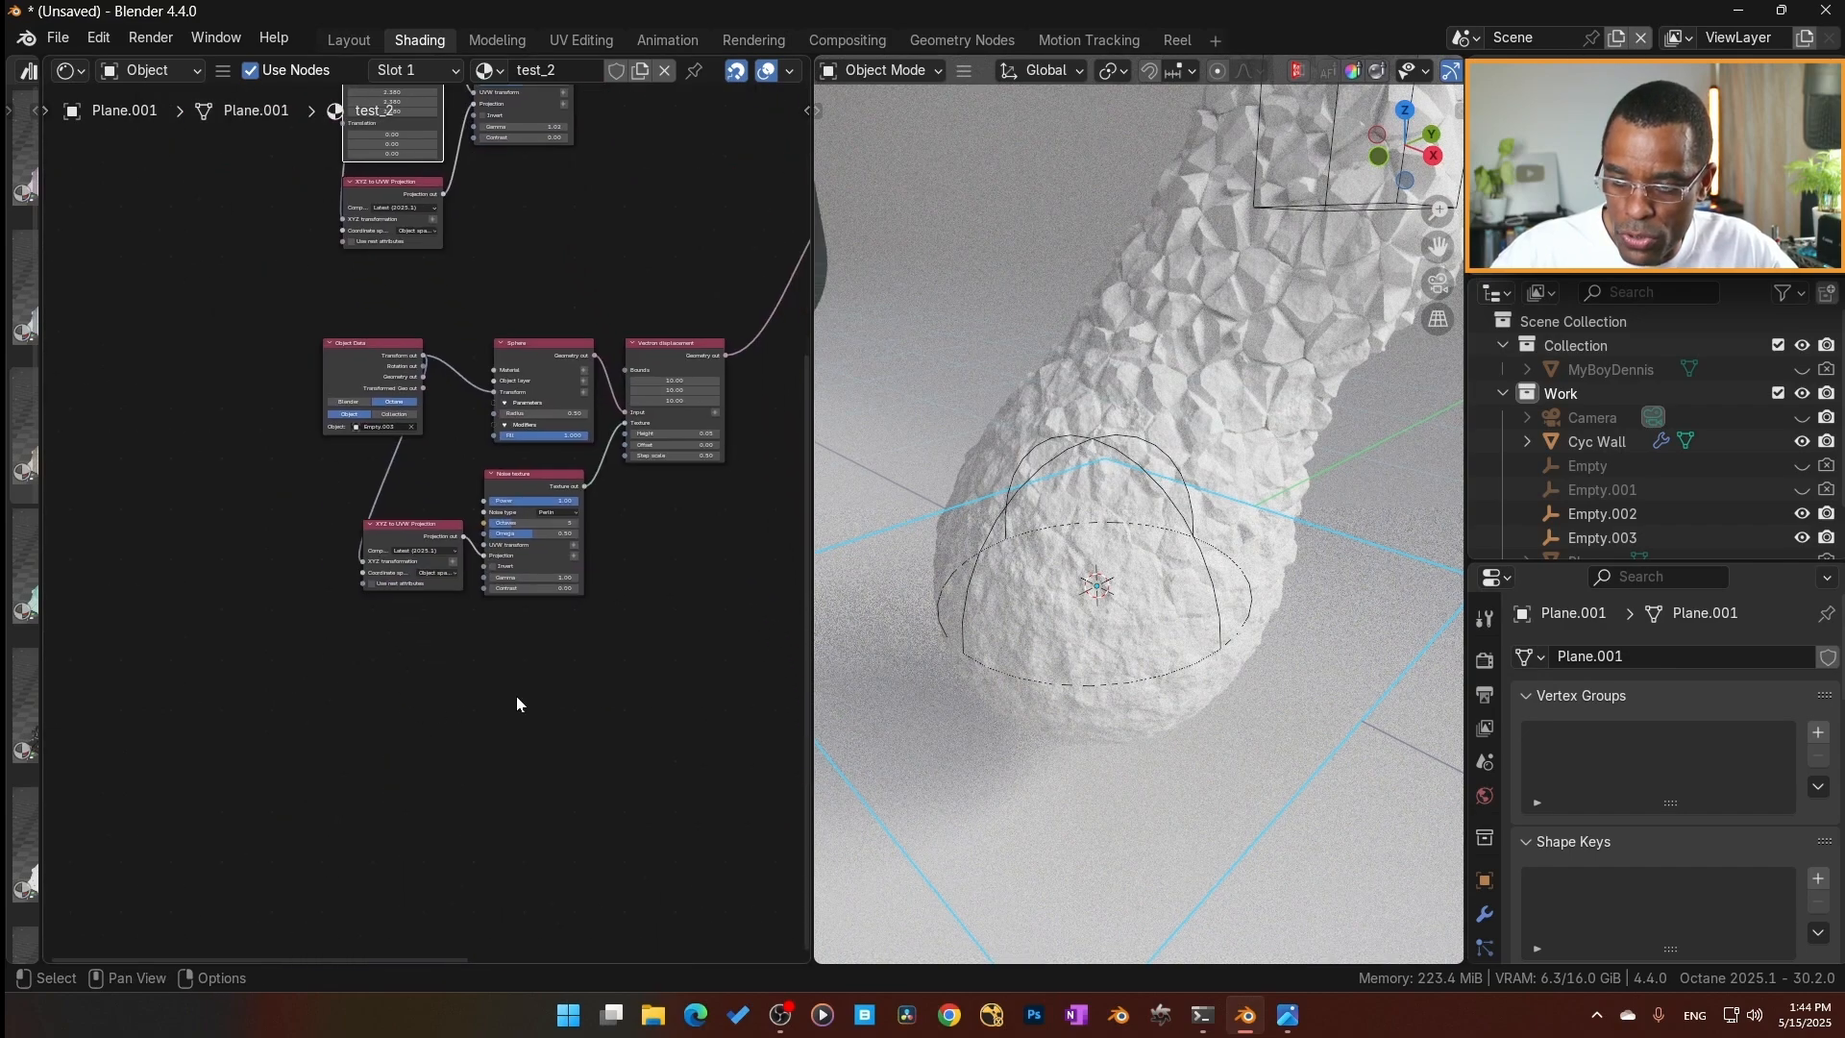
scroll(513, 705, up, 3)
click(678, 563)
mouse_move(486, 679)
middle_down()
mouse_move(479, 888)
mouse_move(472, 661)
middle_up()
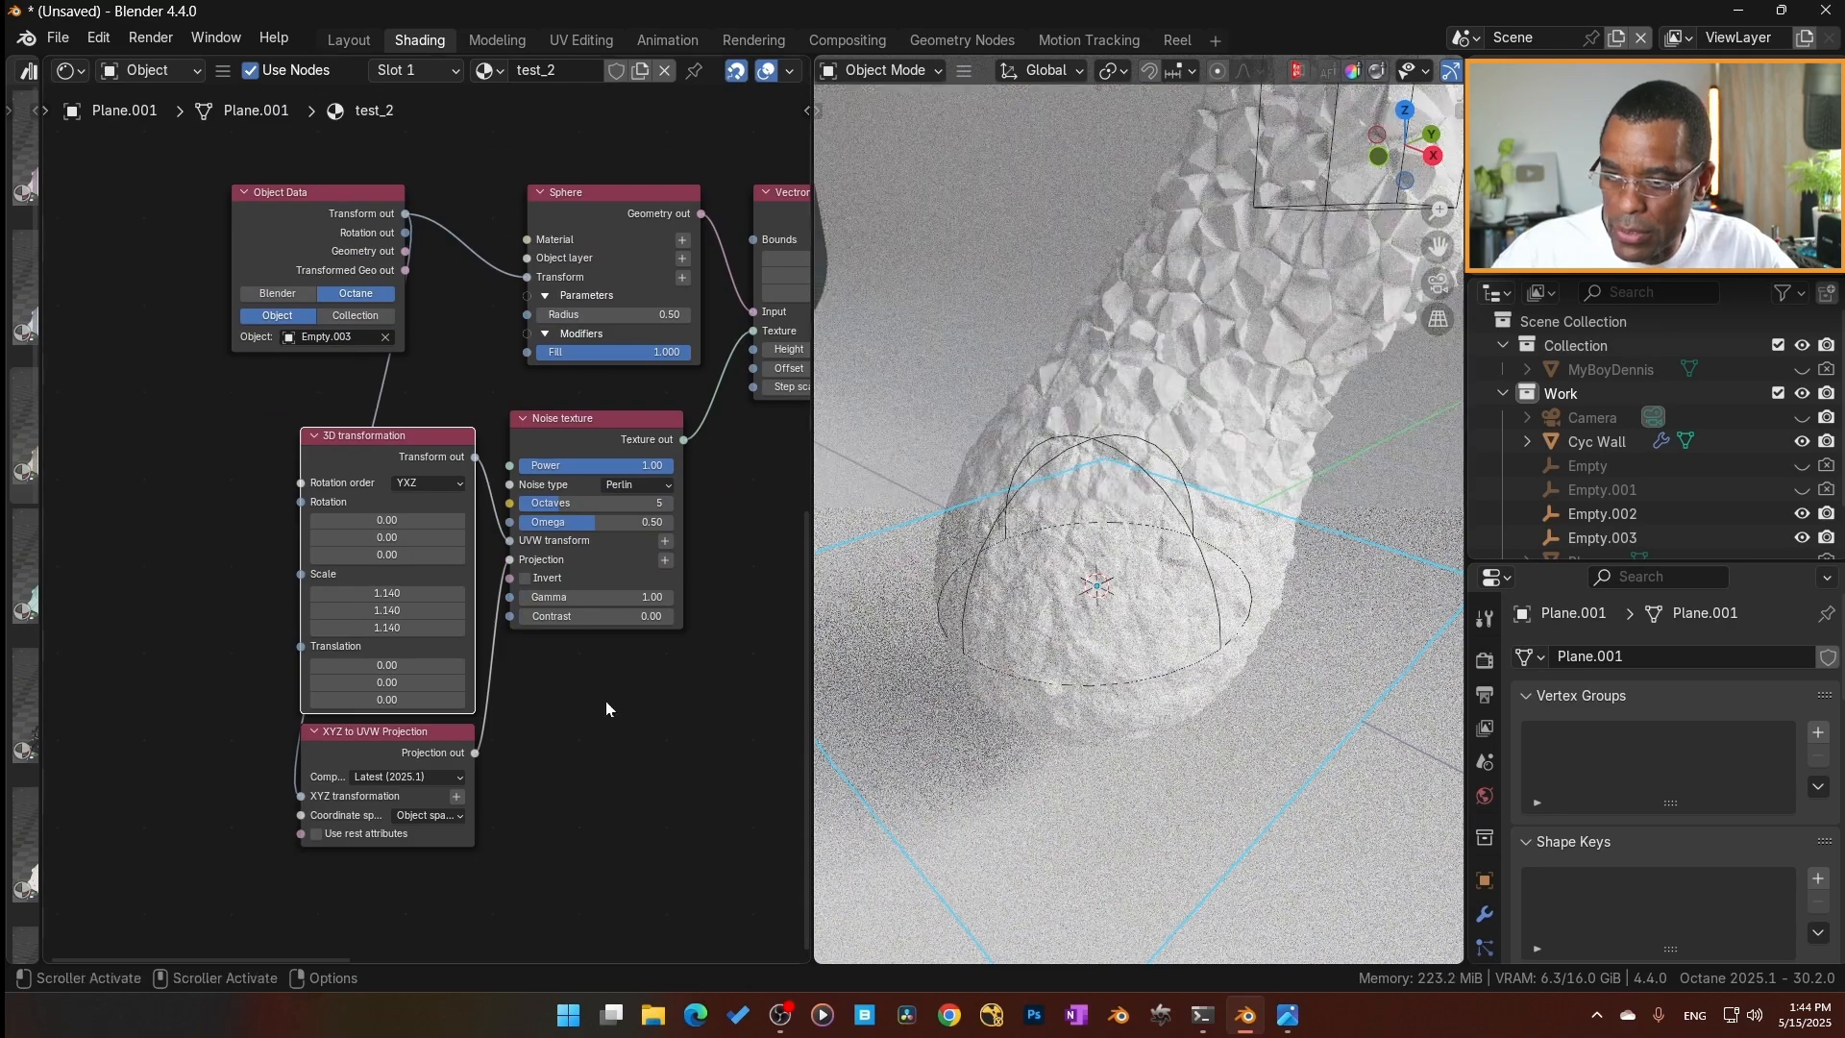
middle_drag(607, 700, 545, 756)
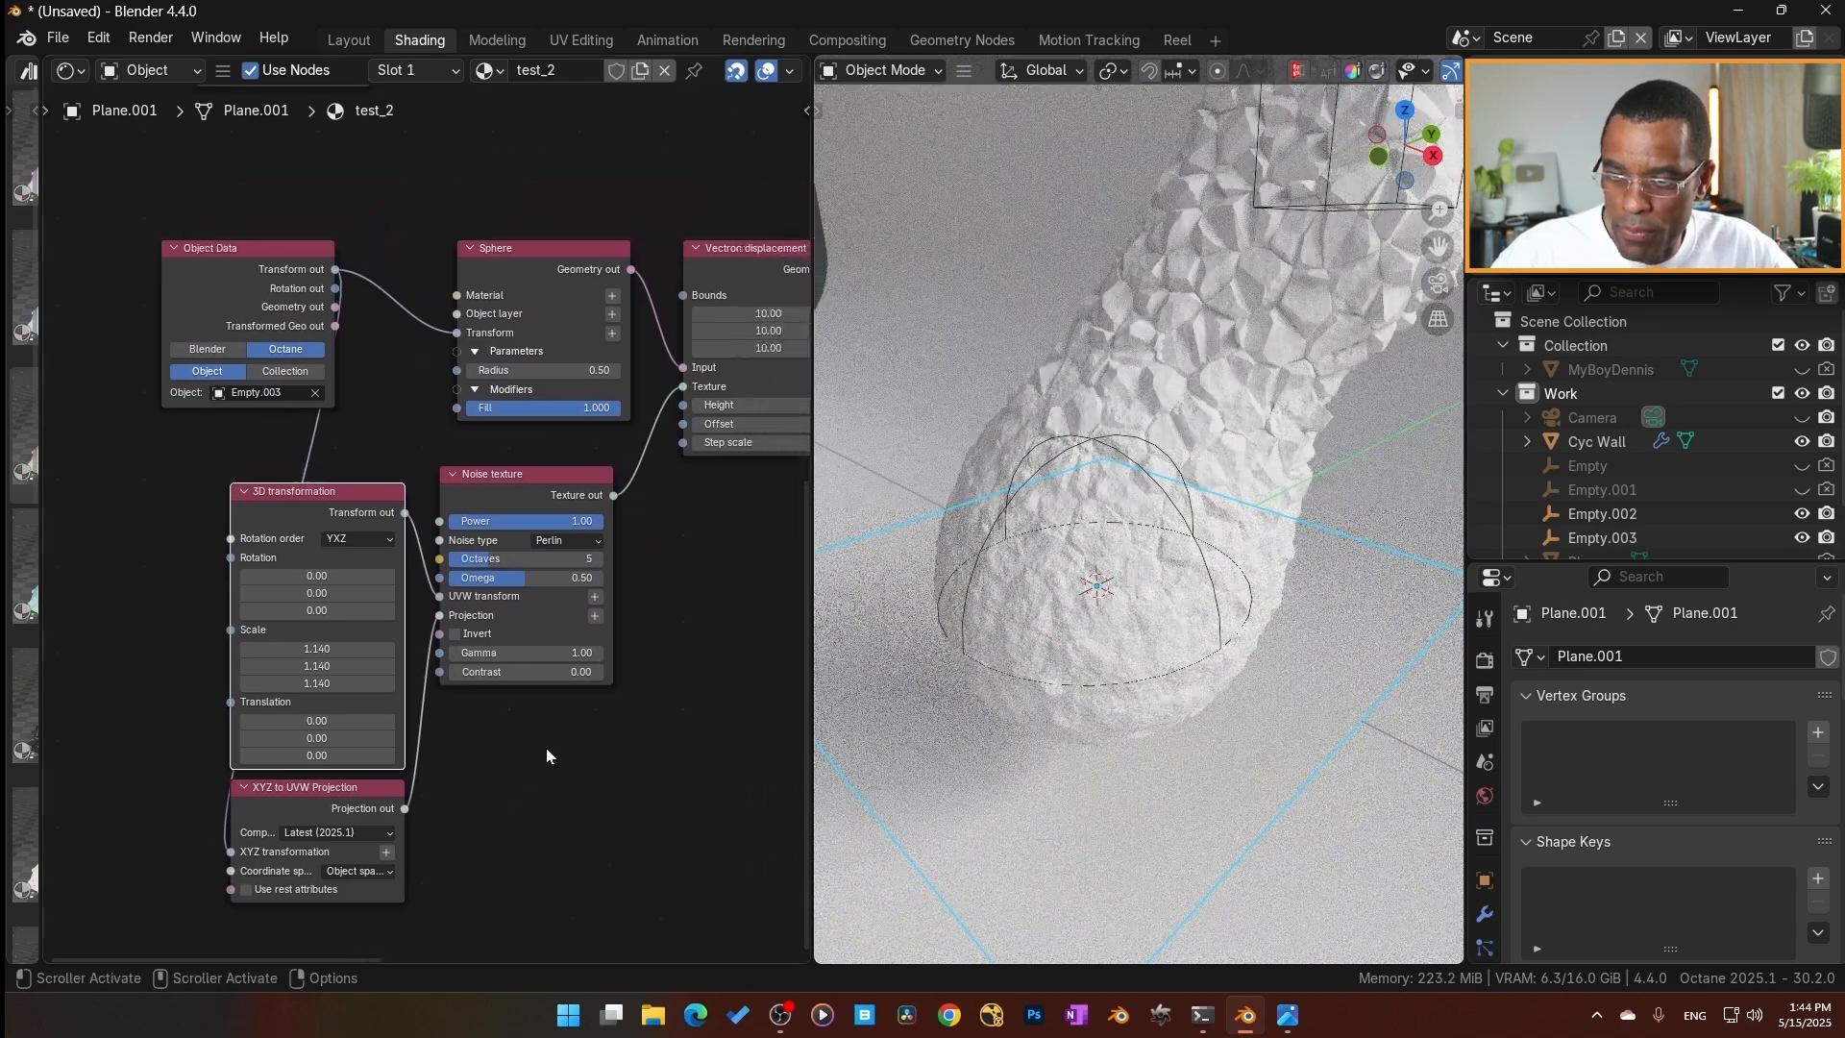
Widen the asset browser so the Motion materials show, and extend the node editor into the 3D view.
scroll(546, 757, down, 5)
scroll(533, 716, down, 4)
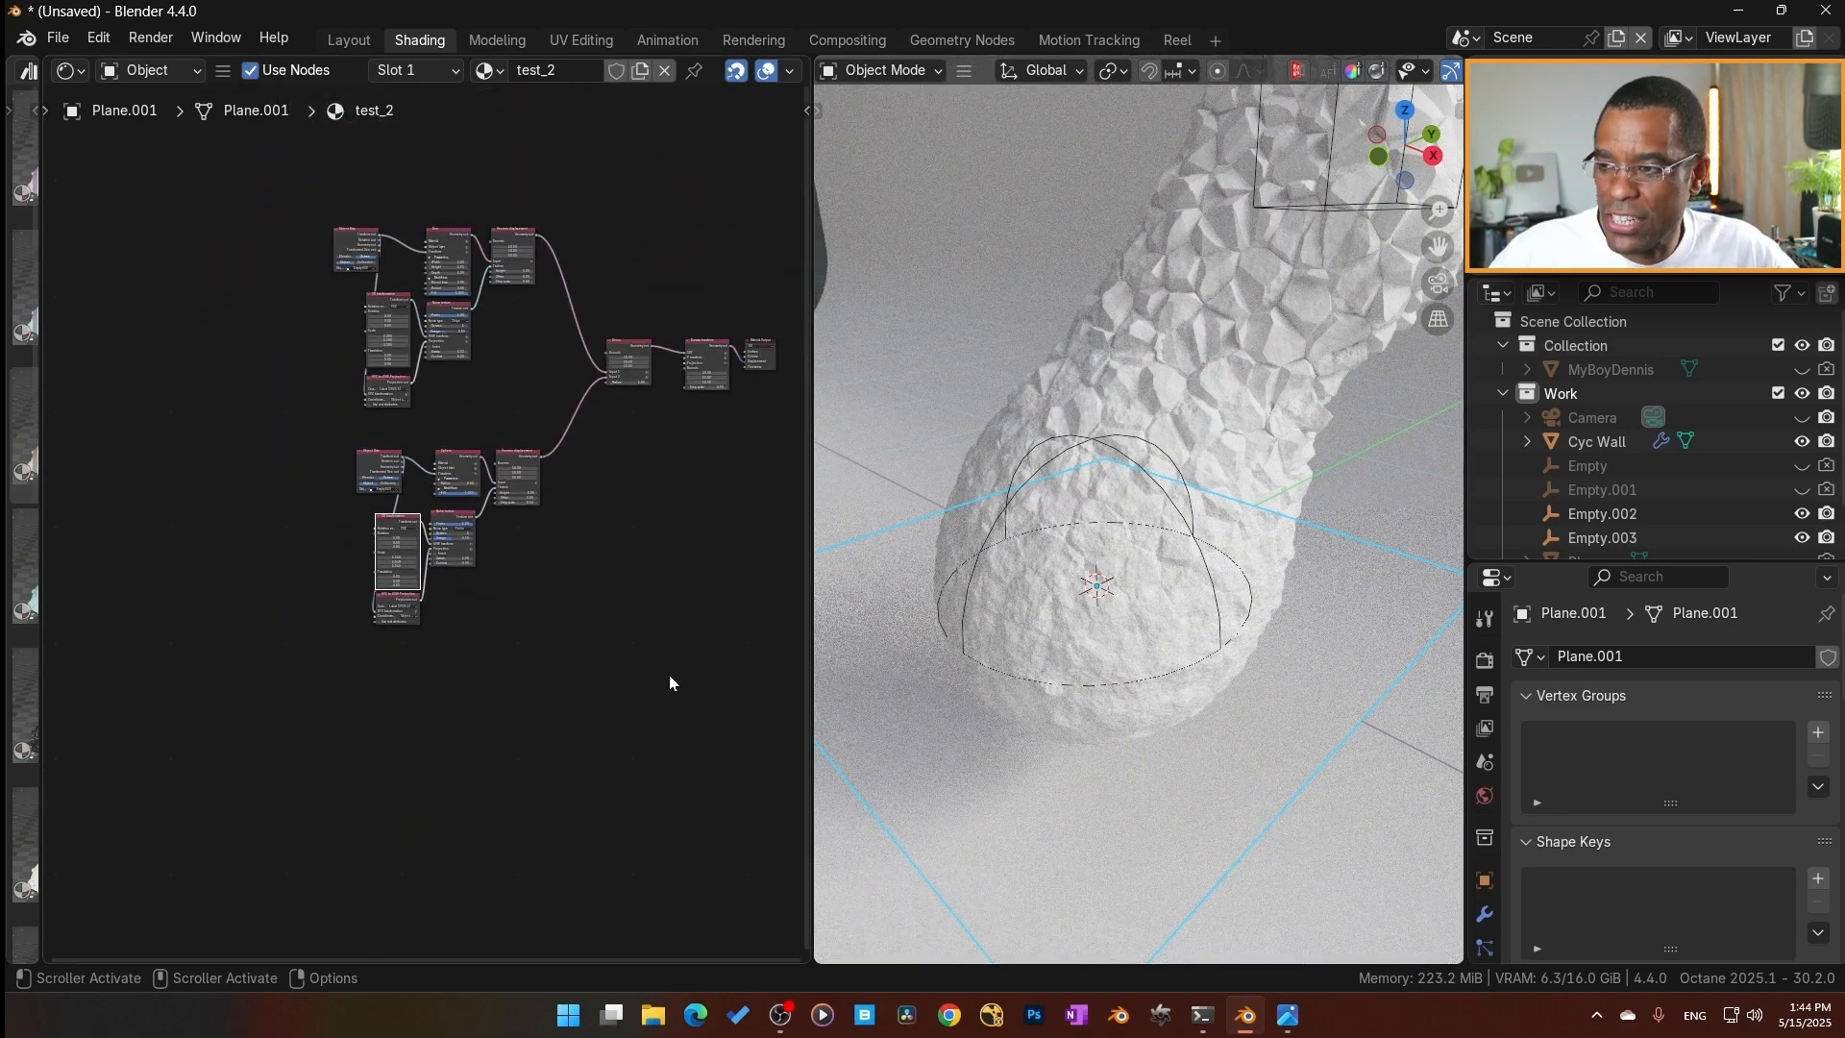
scroll(1174, 522, down, 3)
middle_drag(1128, 551, 826, 570)
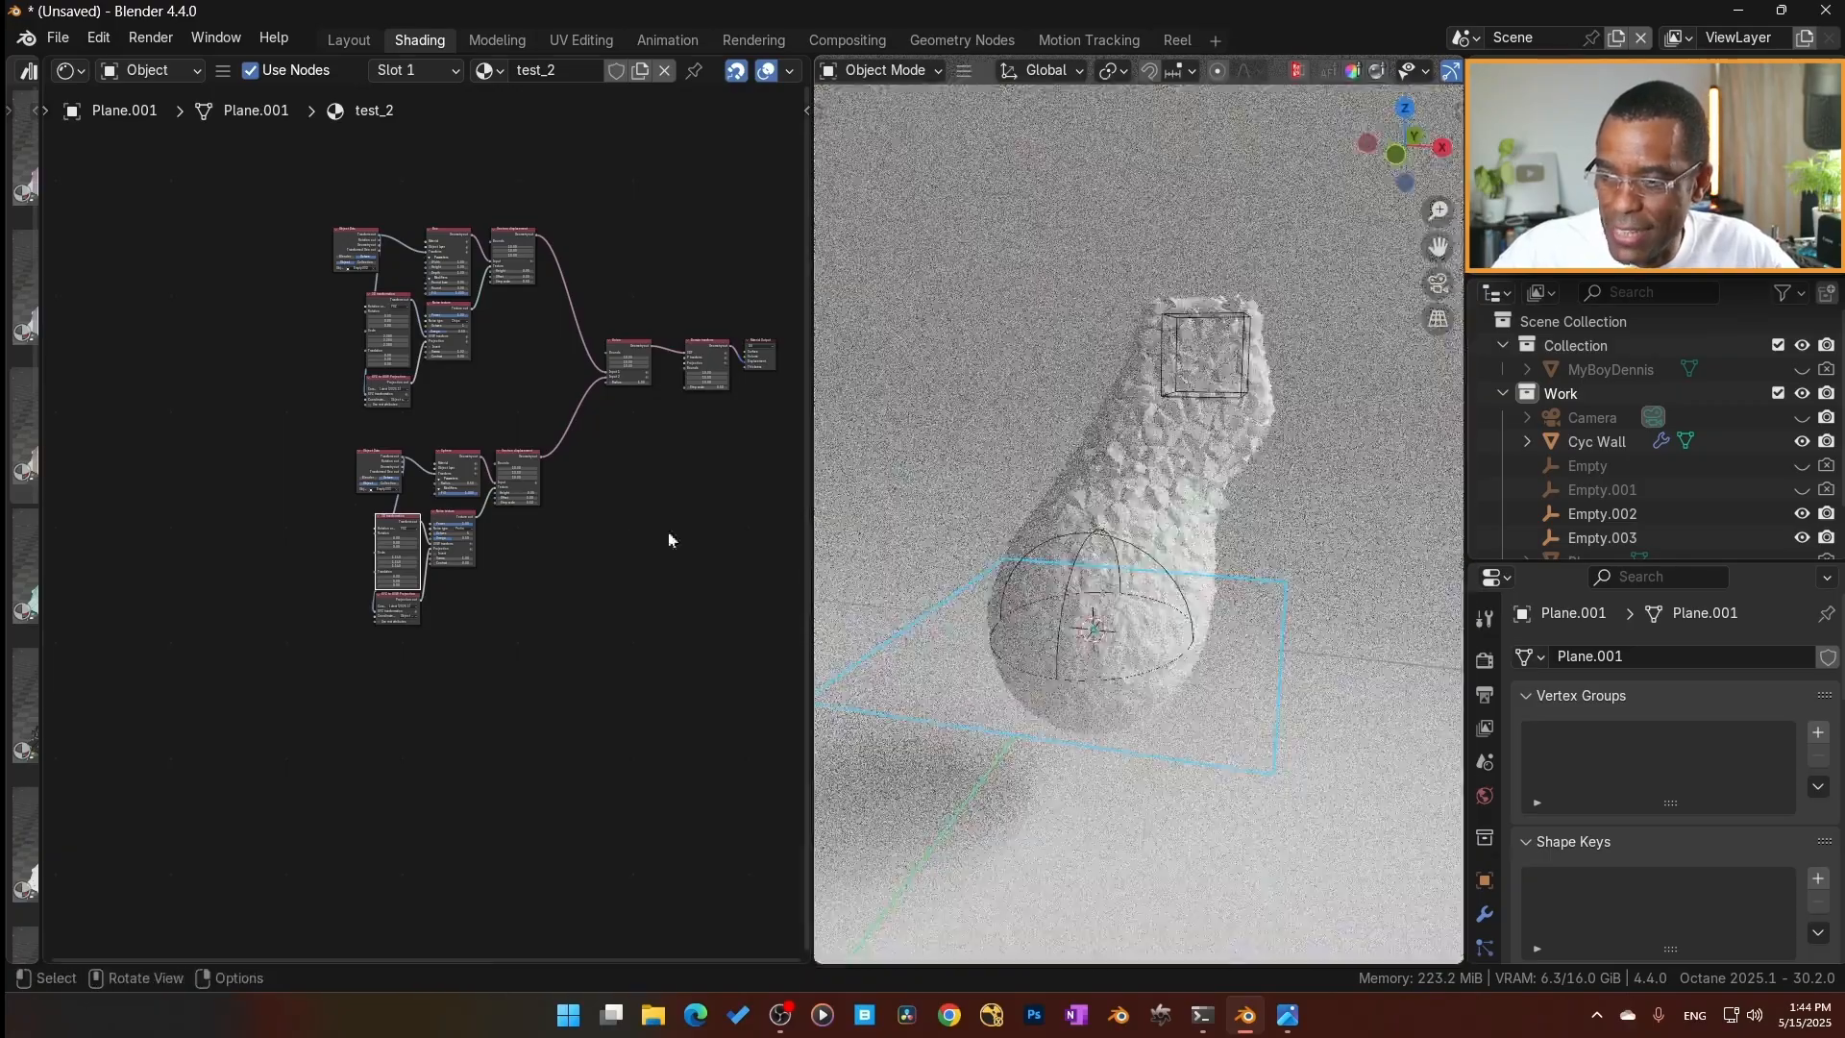
middle_drag(209, 508, 307, 530)
drag(38, 465, 341, 524)
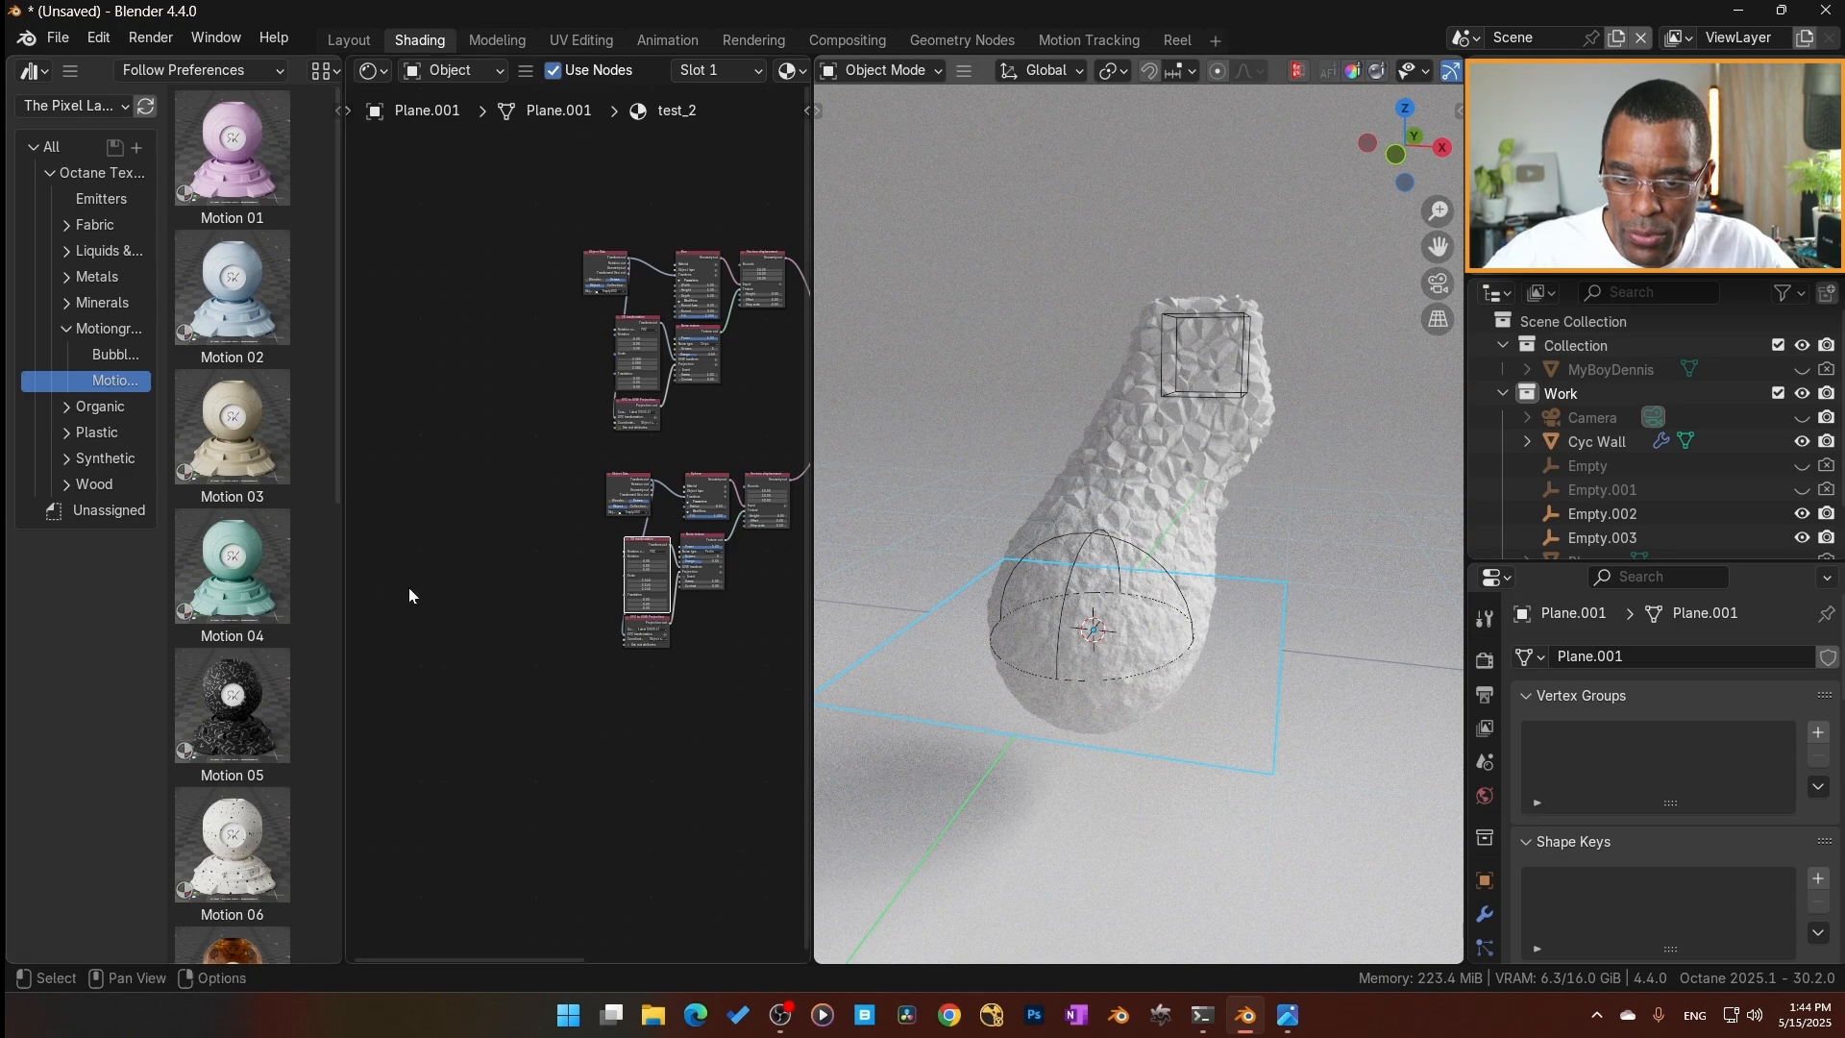
drag(812, 823, 1002, 824)
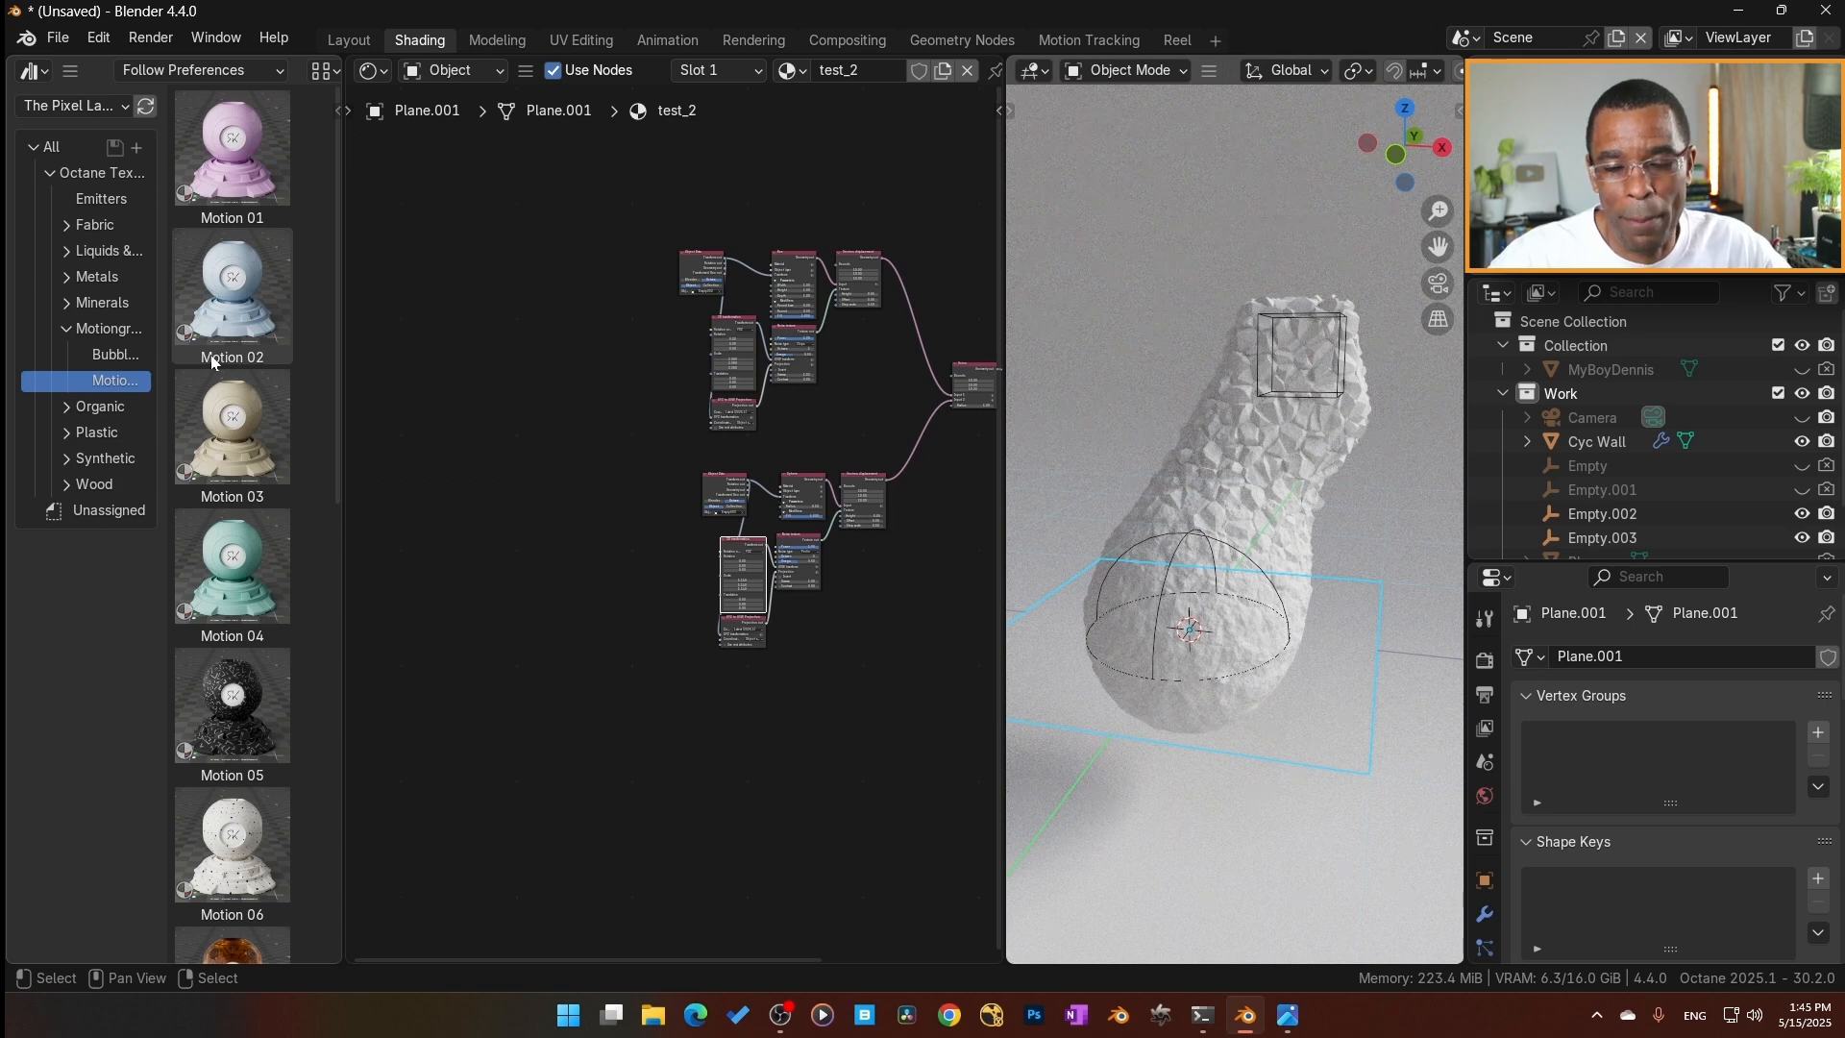
Browse the Motion materials in the asset library and apply Motion 08 to the plane.
scroll(279, 606, down, 5)
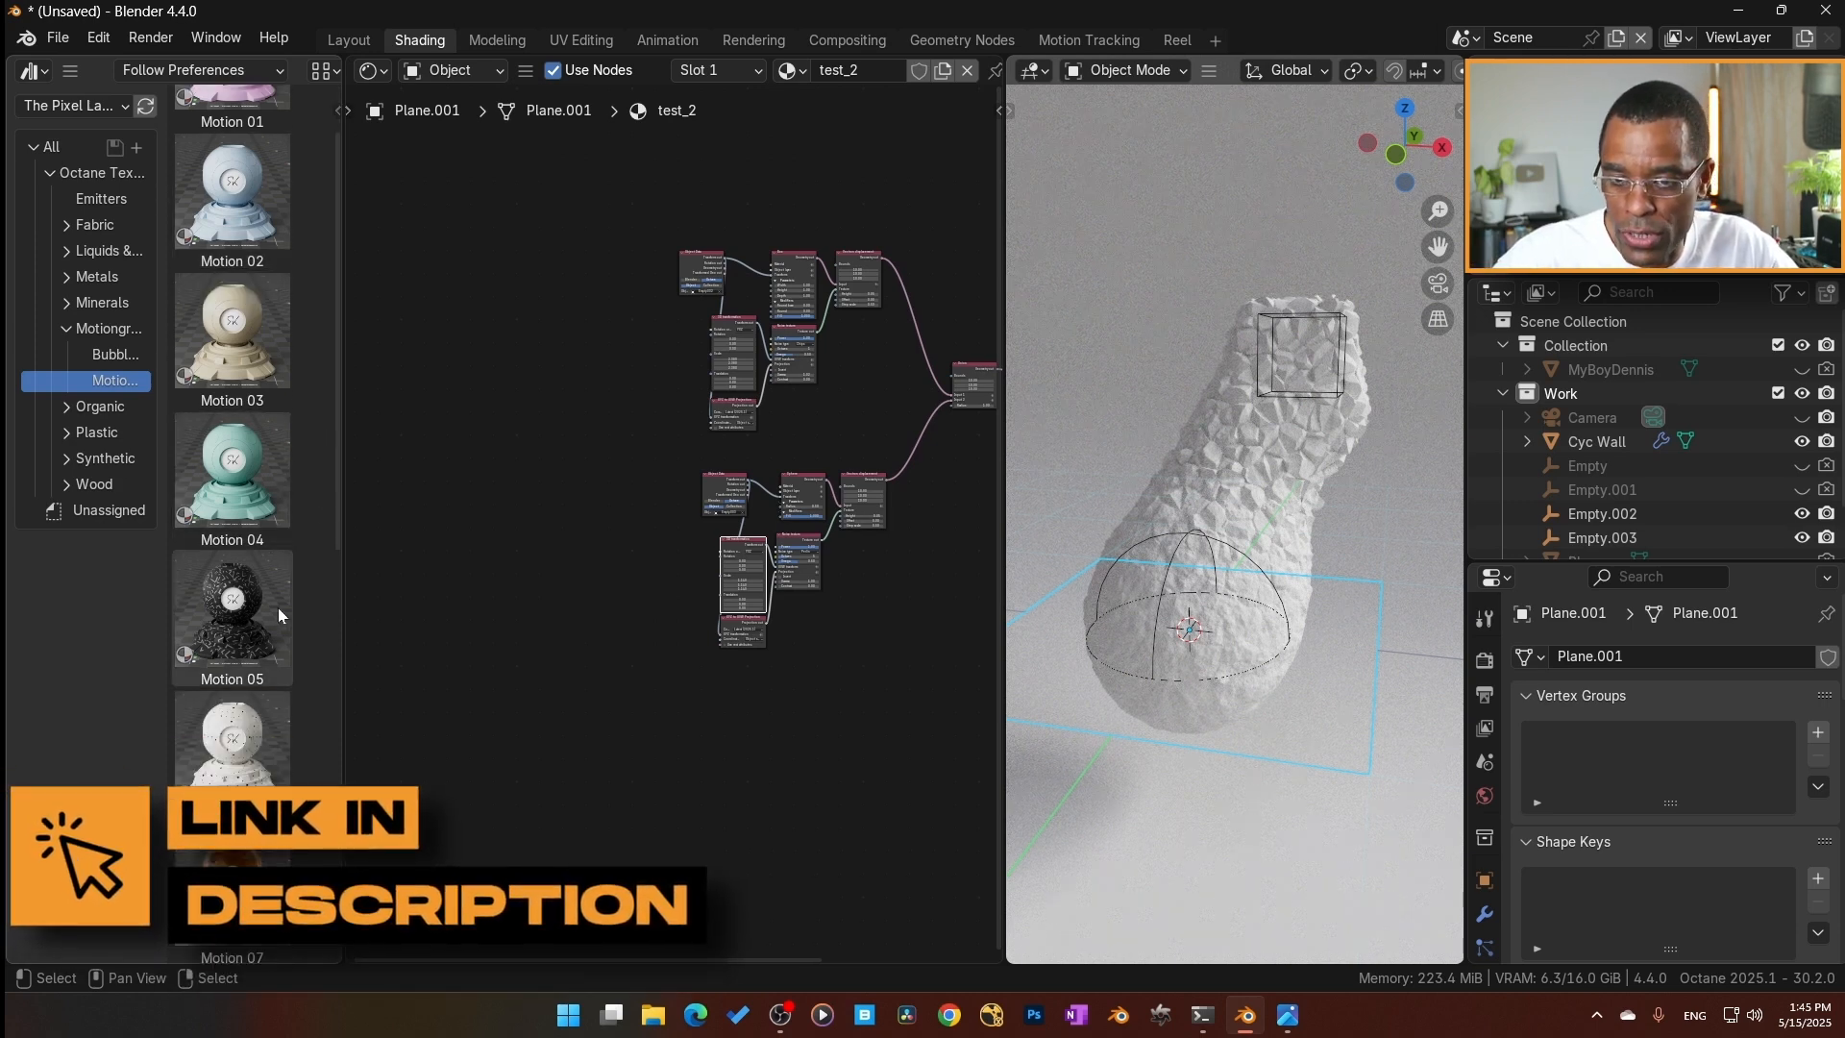
scroll(273, 637, down, 3)
scroll(274, 661, up, 2)
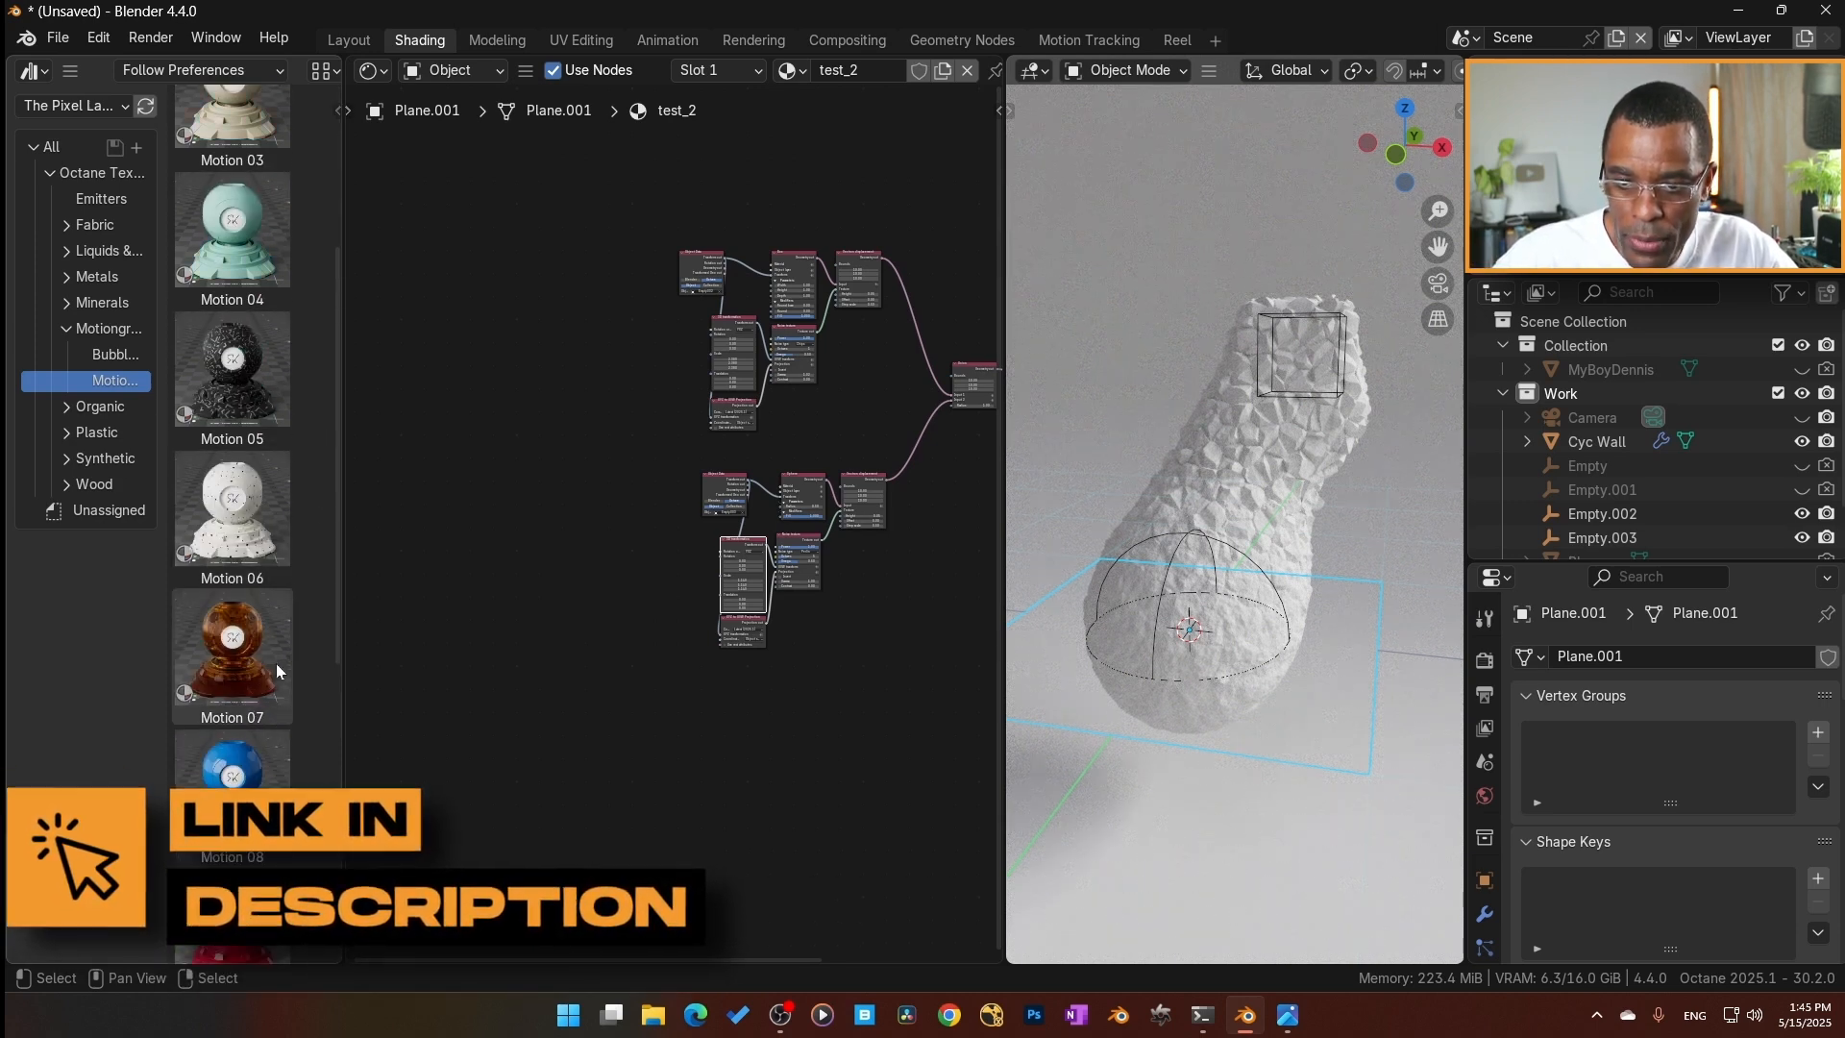
scroll(275, 672, up, 1)
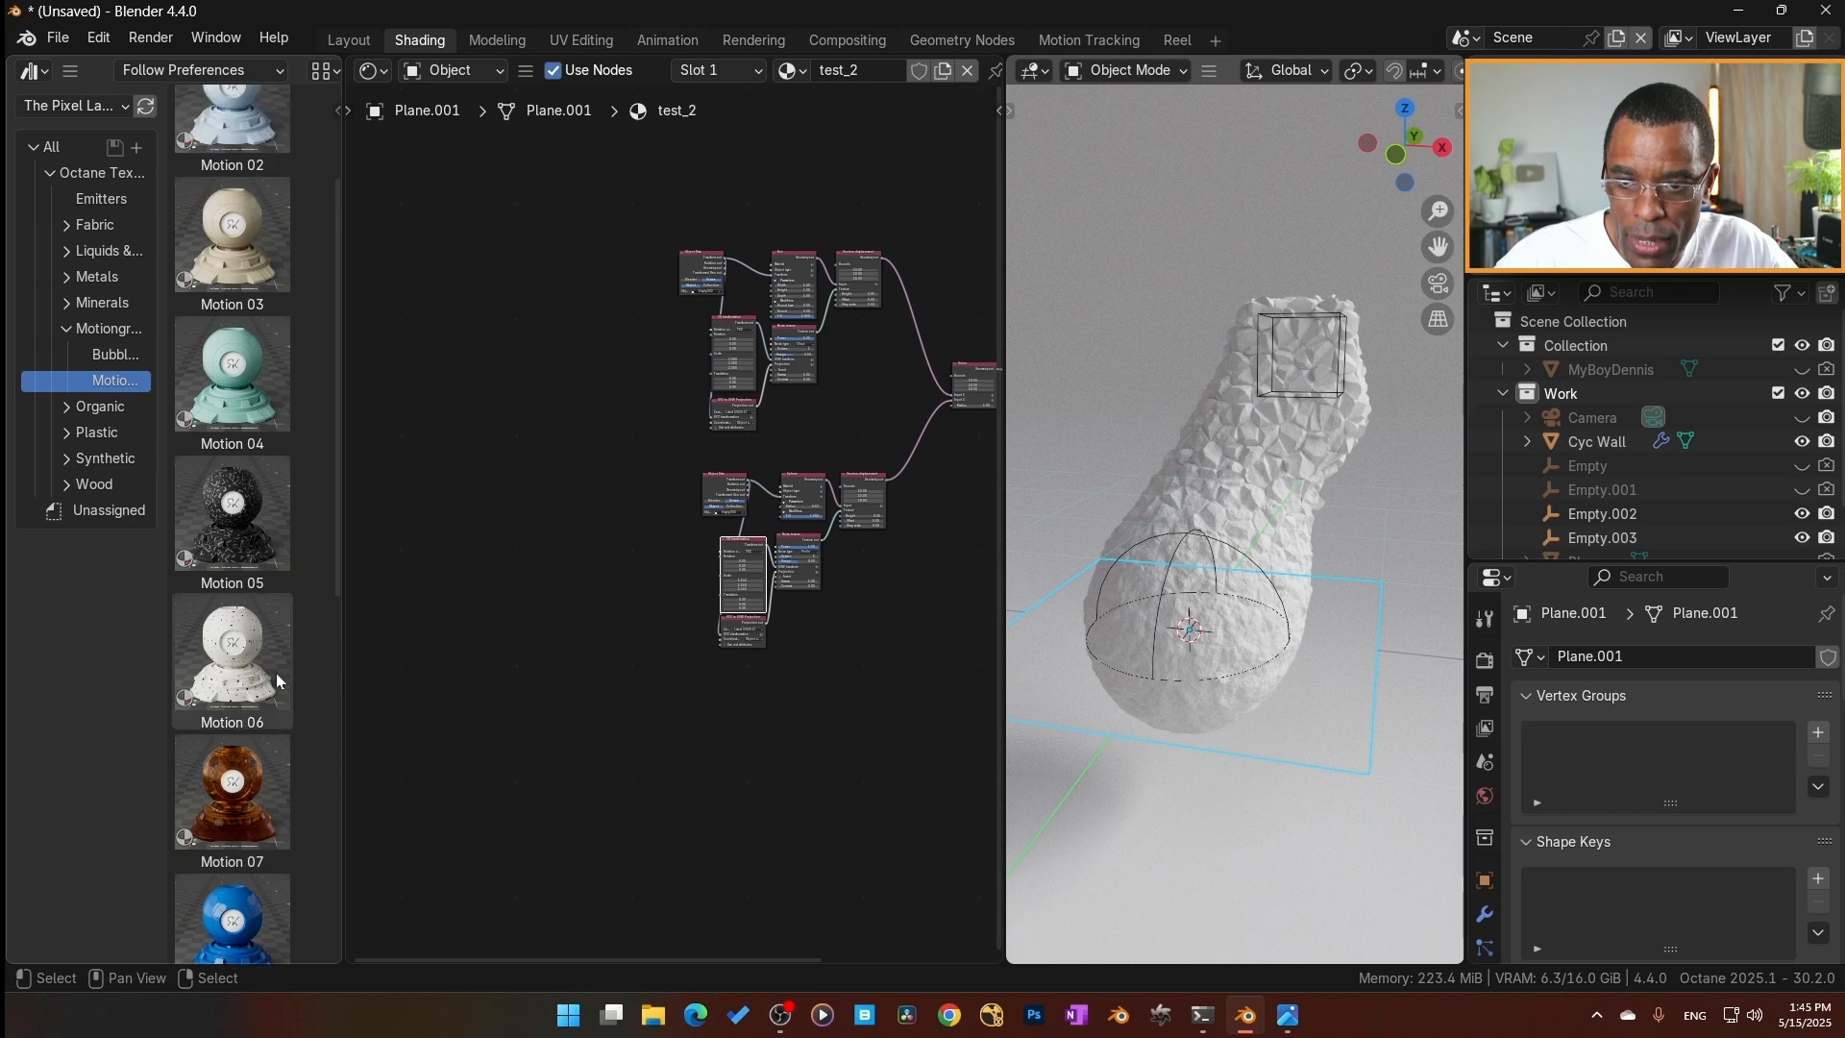
scroll(286, 692, down, 4)
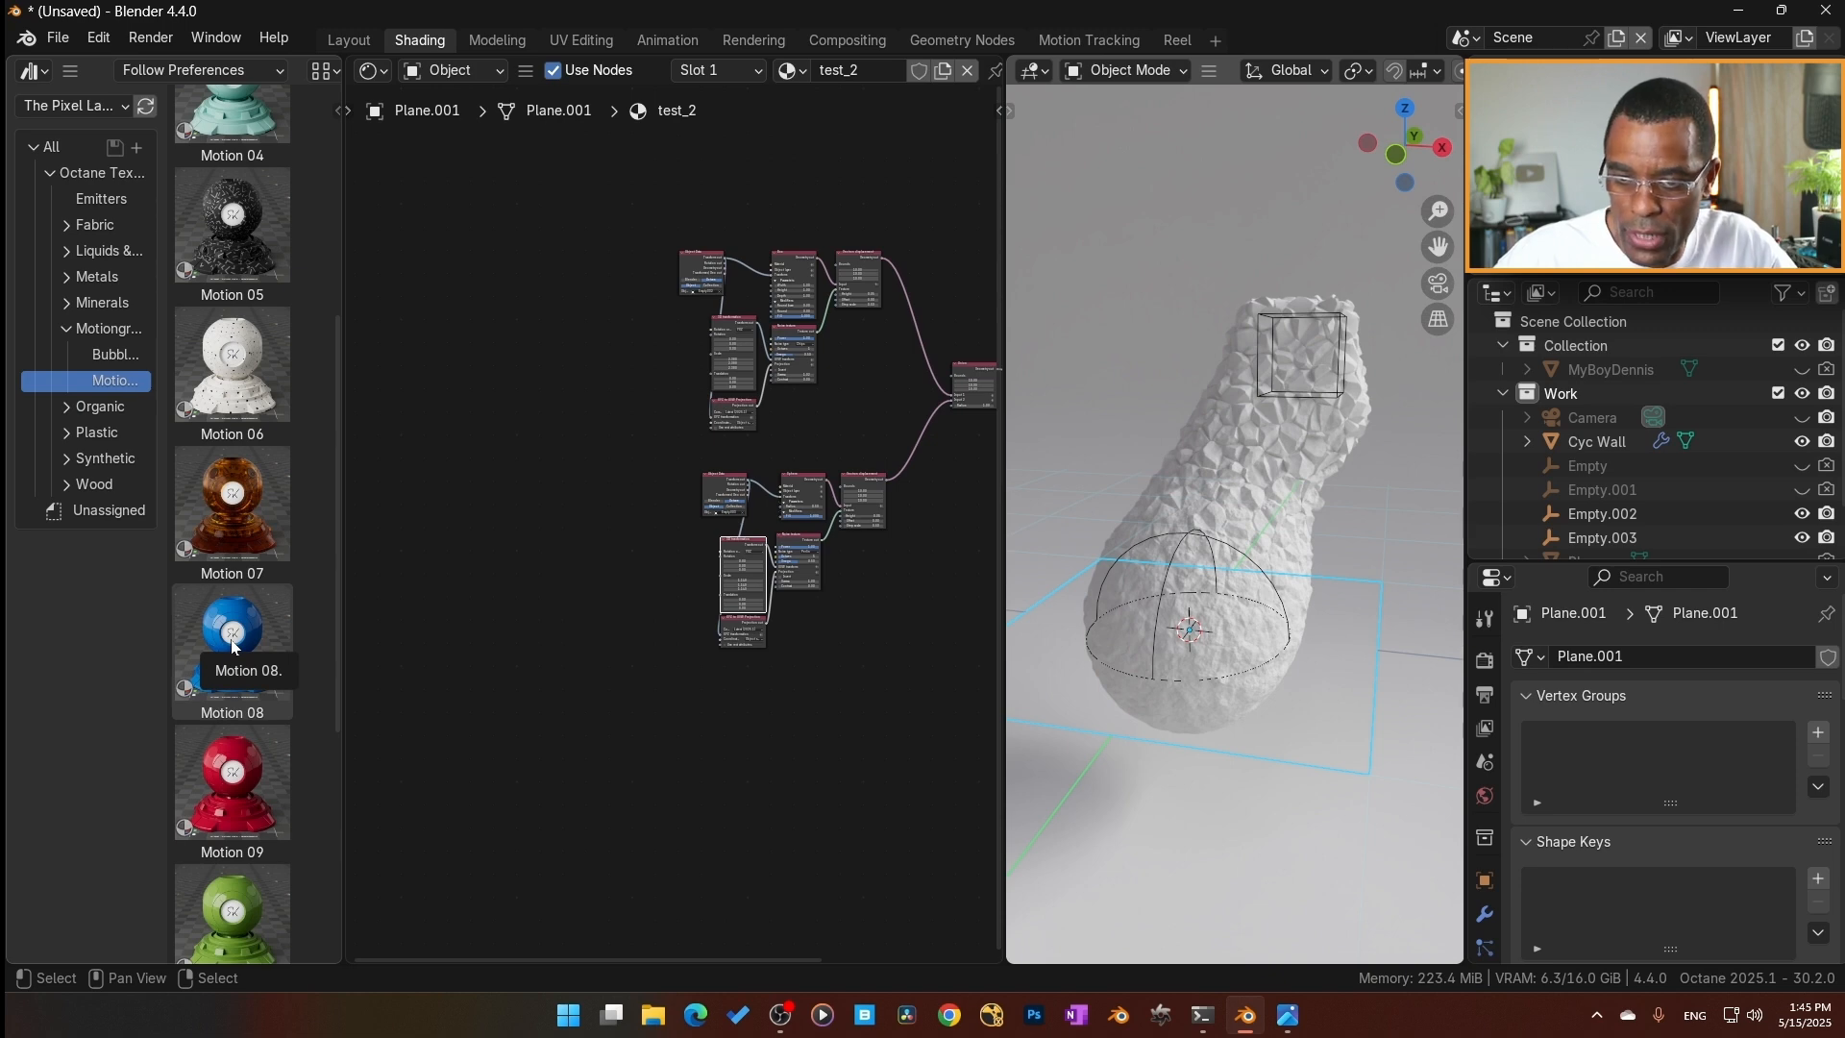
drag(234, 647, 1311, 740)
Group all of Motion 08's nodes except the Material Output, check the group's contents and return to the material's top level.
scroll(702, 663, up, 3)
middle_drag(679, 702, 674, 730)
scroll(680, 738, down, 2)
drag(874, 690, 450, 222)
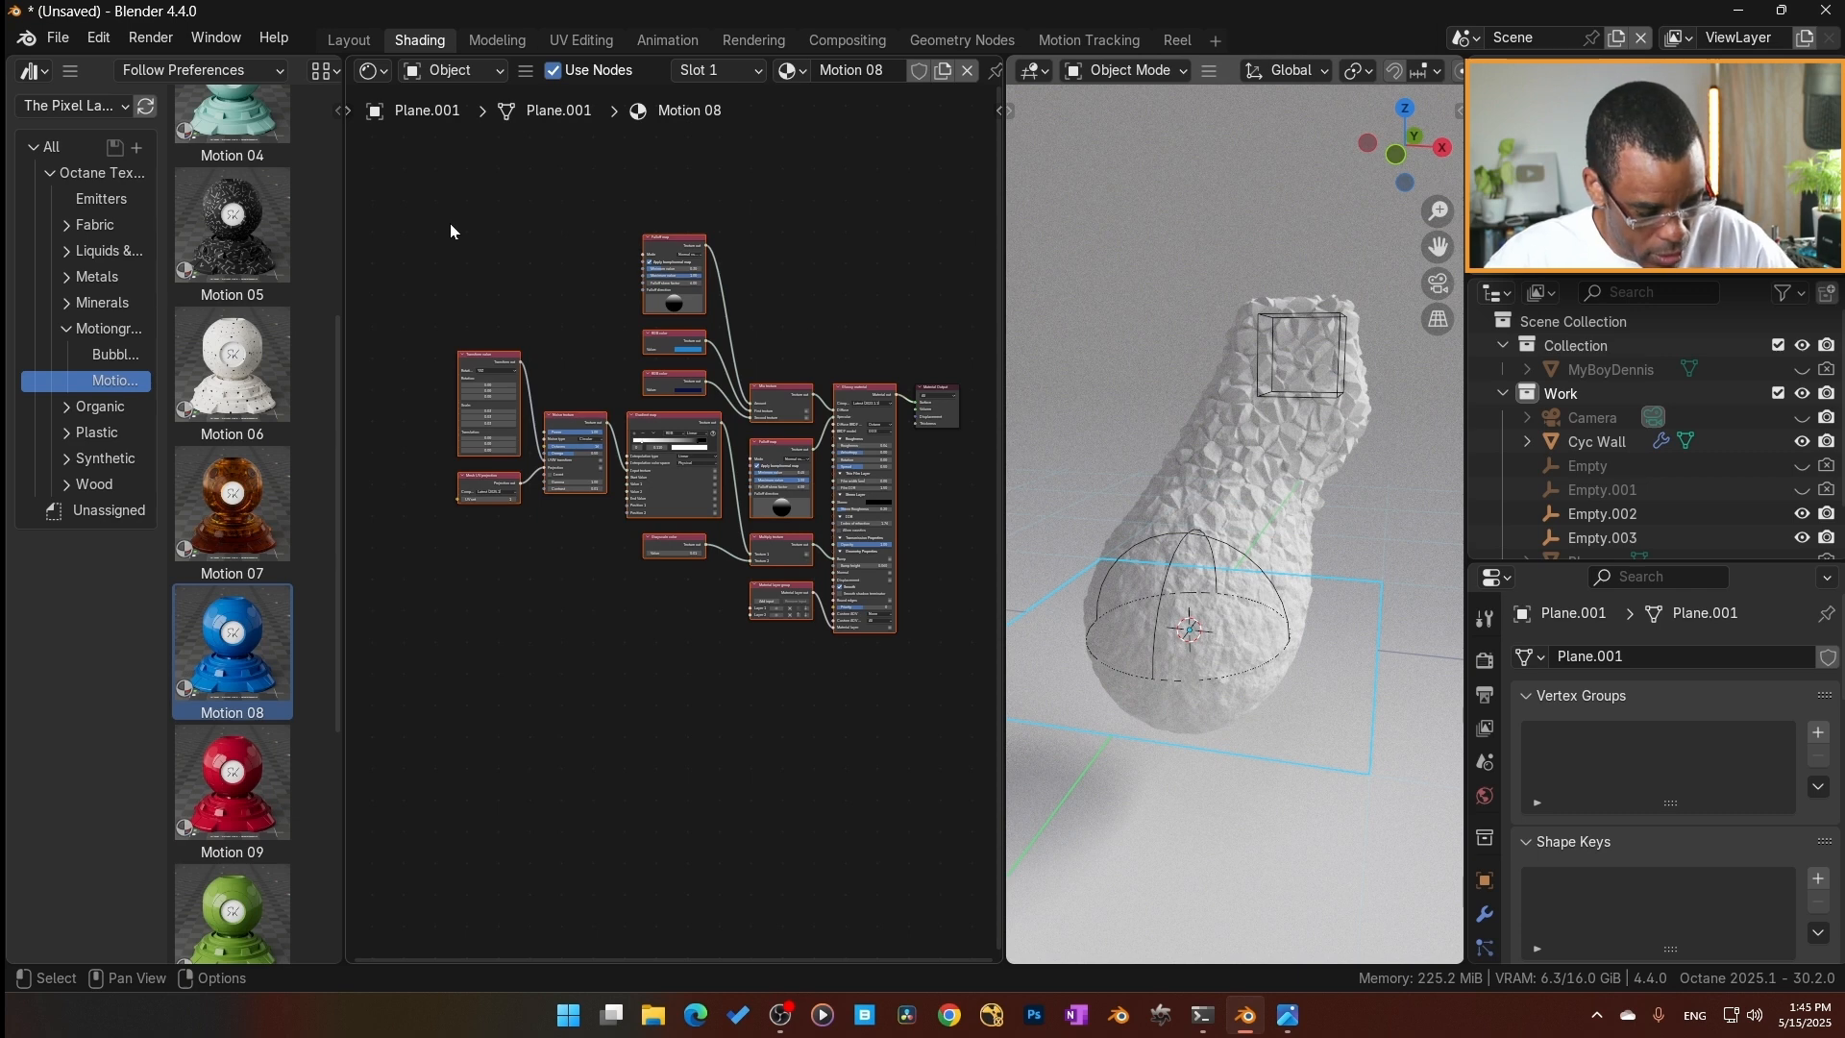
key(ctrl+g)
key(Tab)
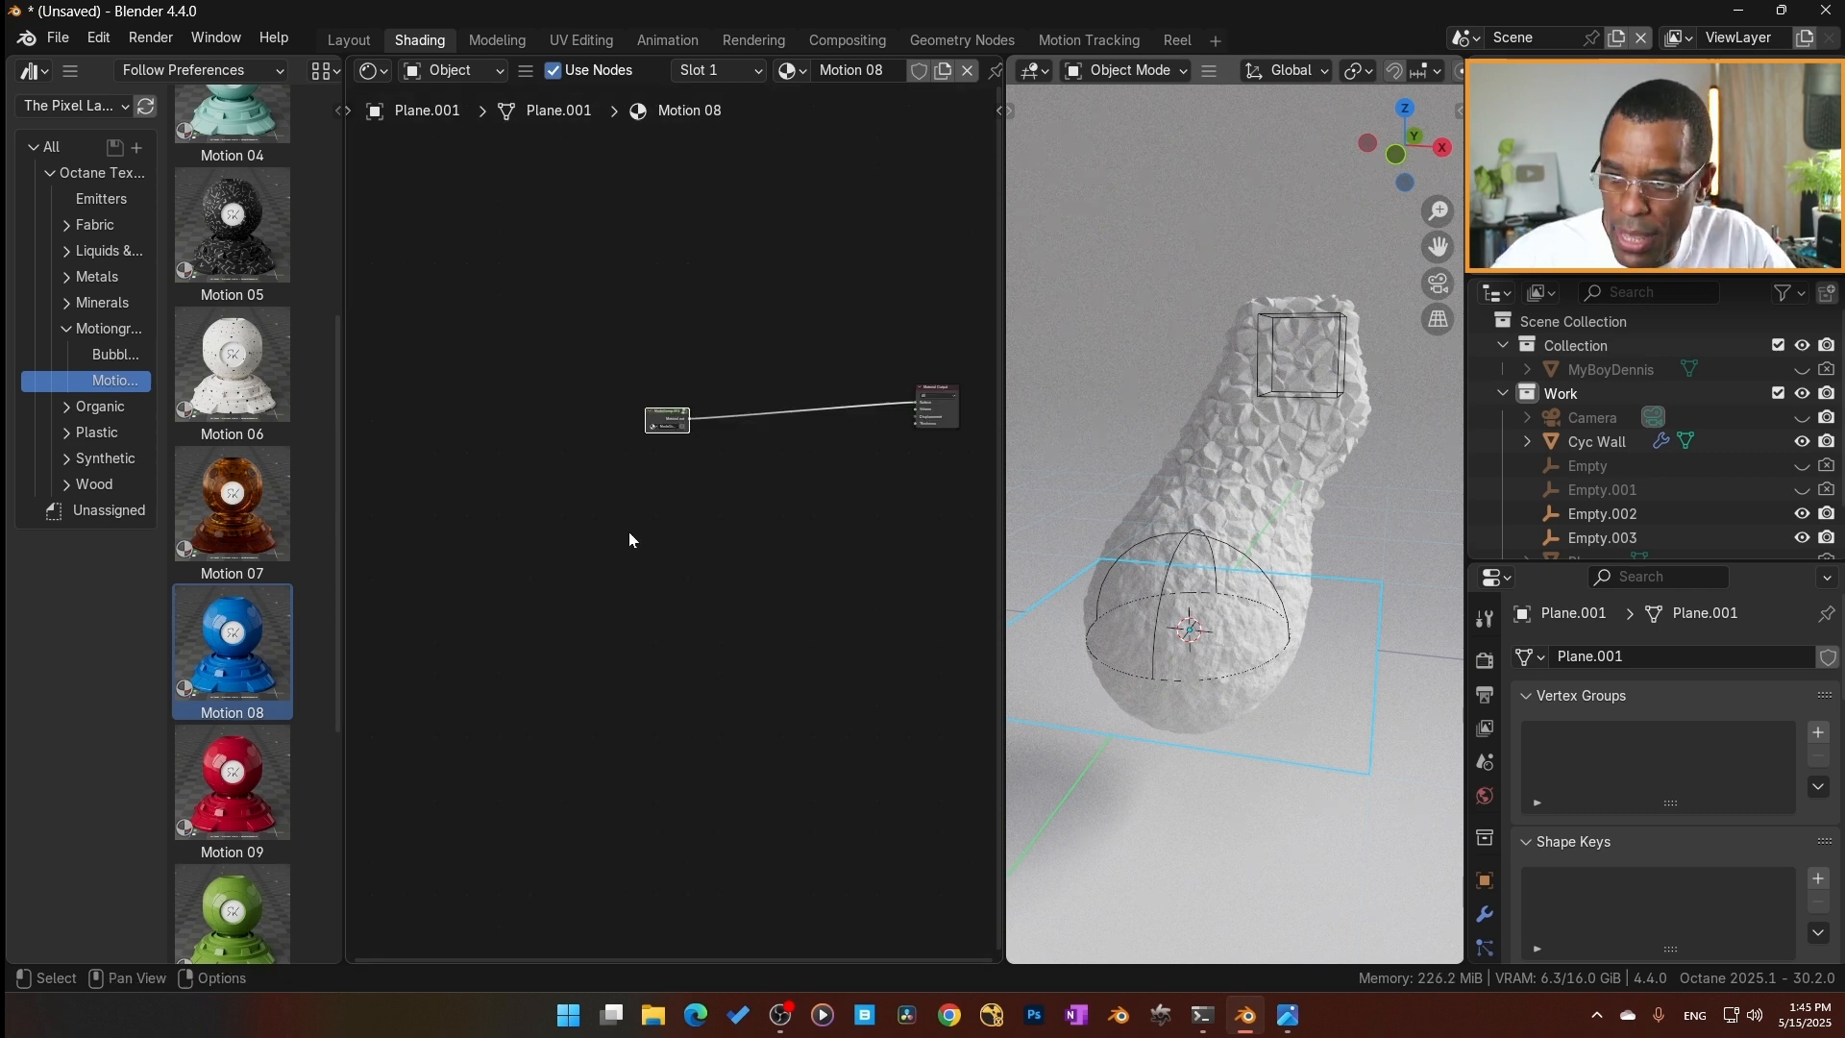
scroll(672, 432, up, 4)
right_click(638, 261)
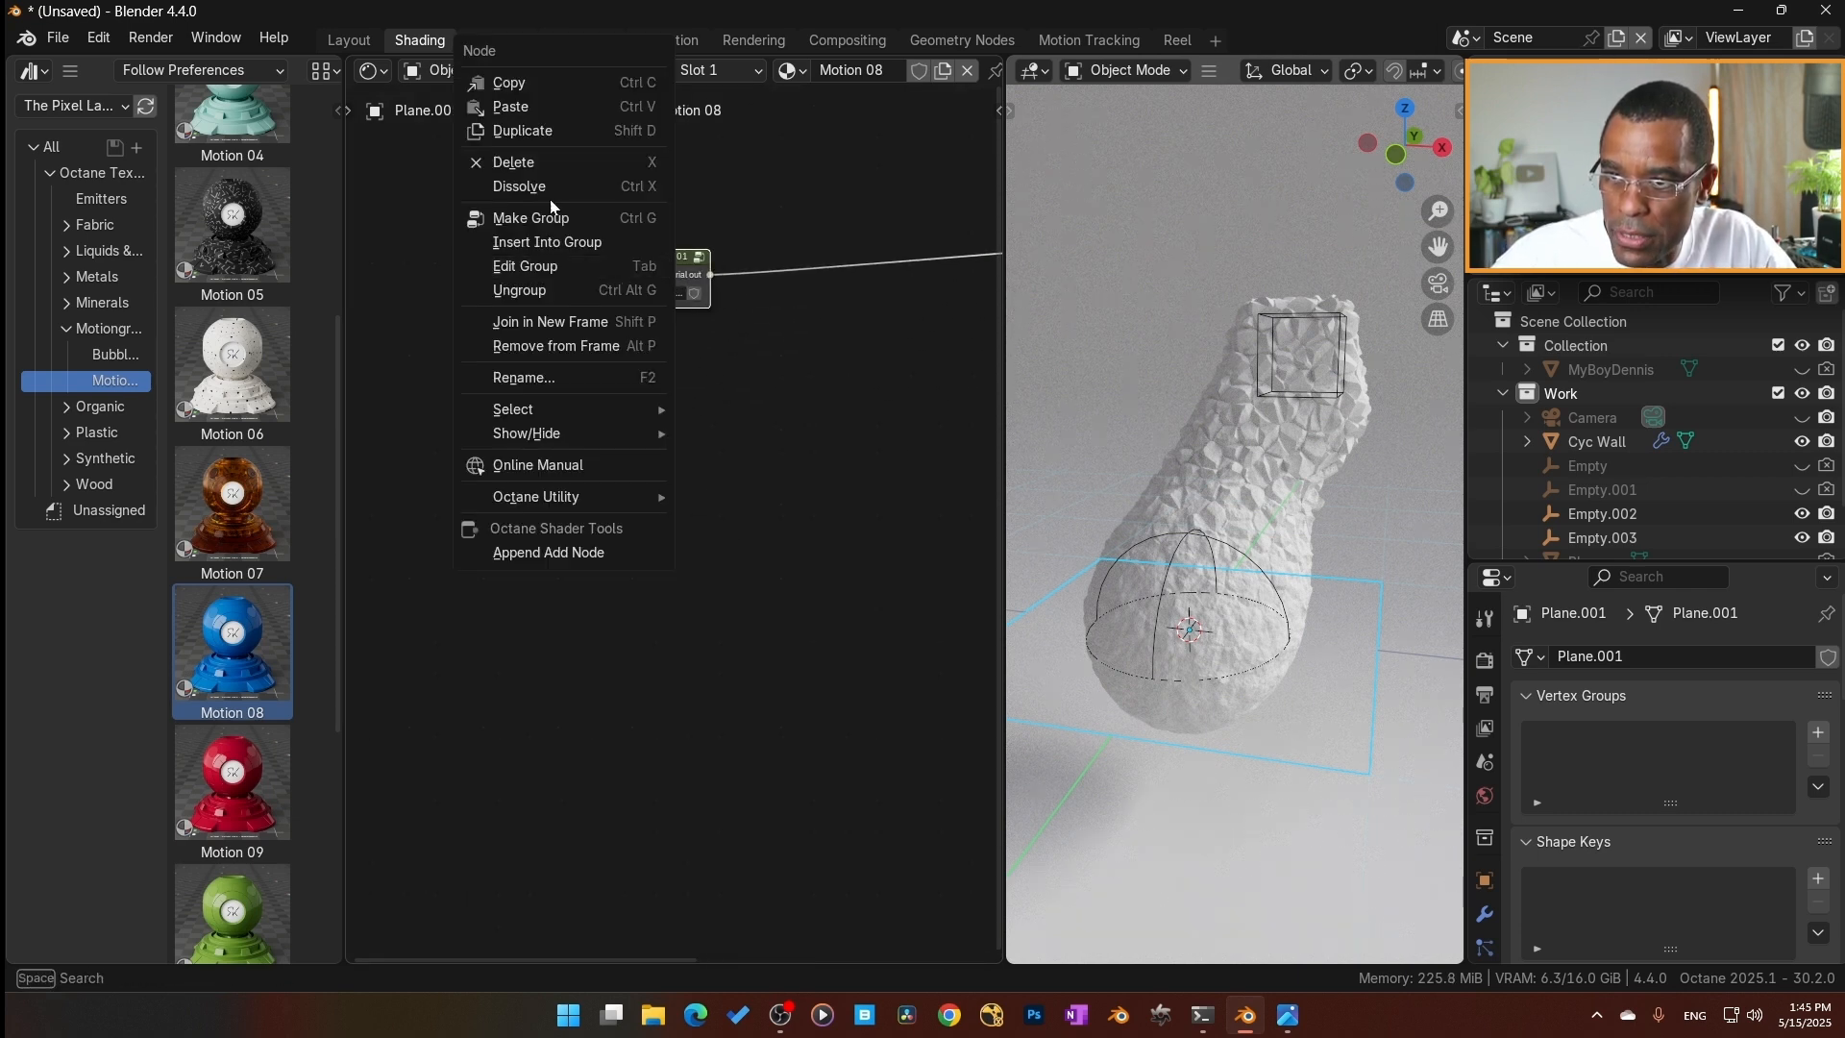
key(Tab)
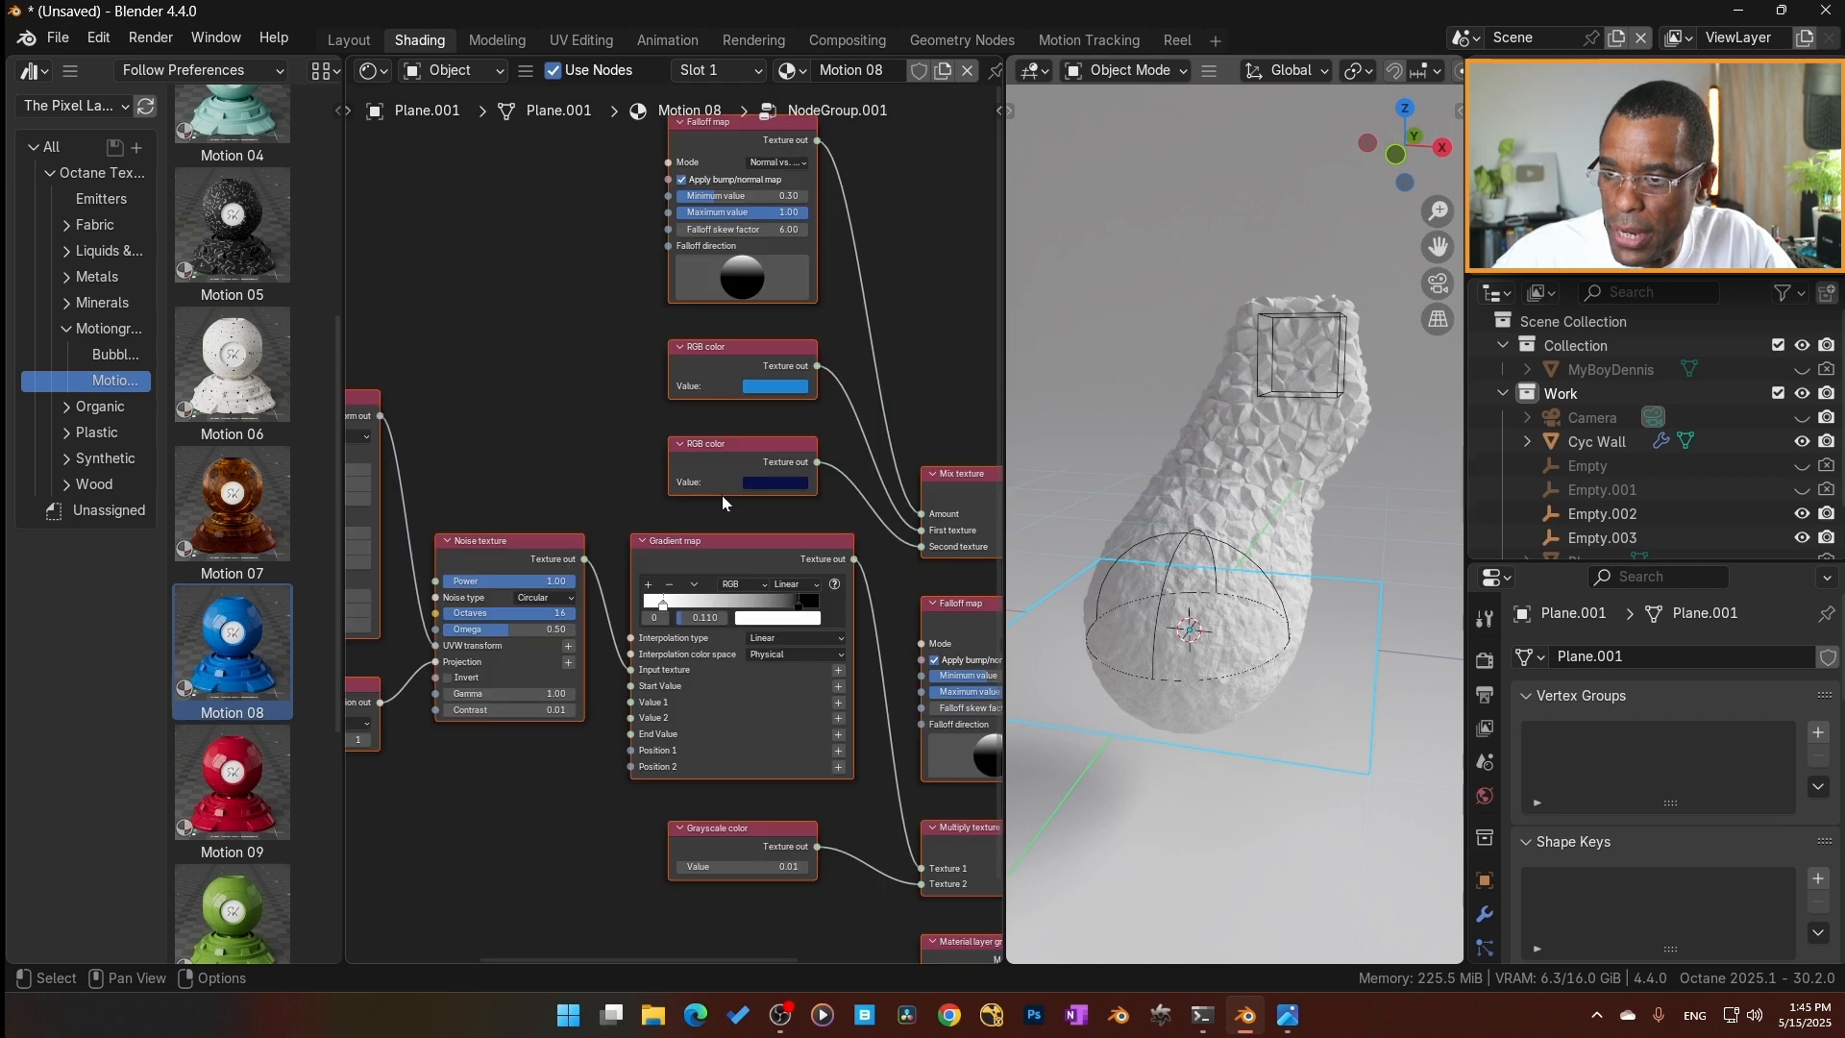
scroll(749, 497, down, 2)
key(Tab)
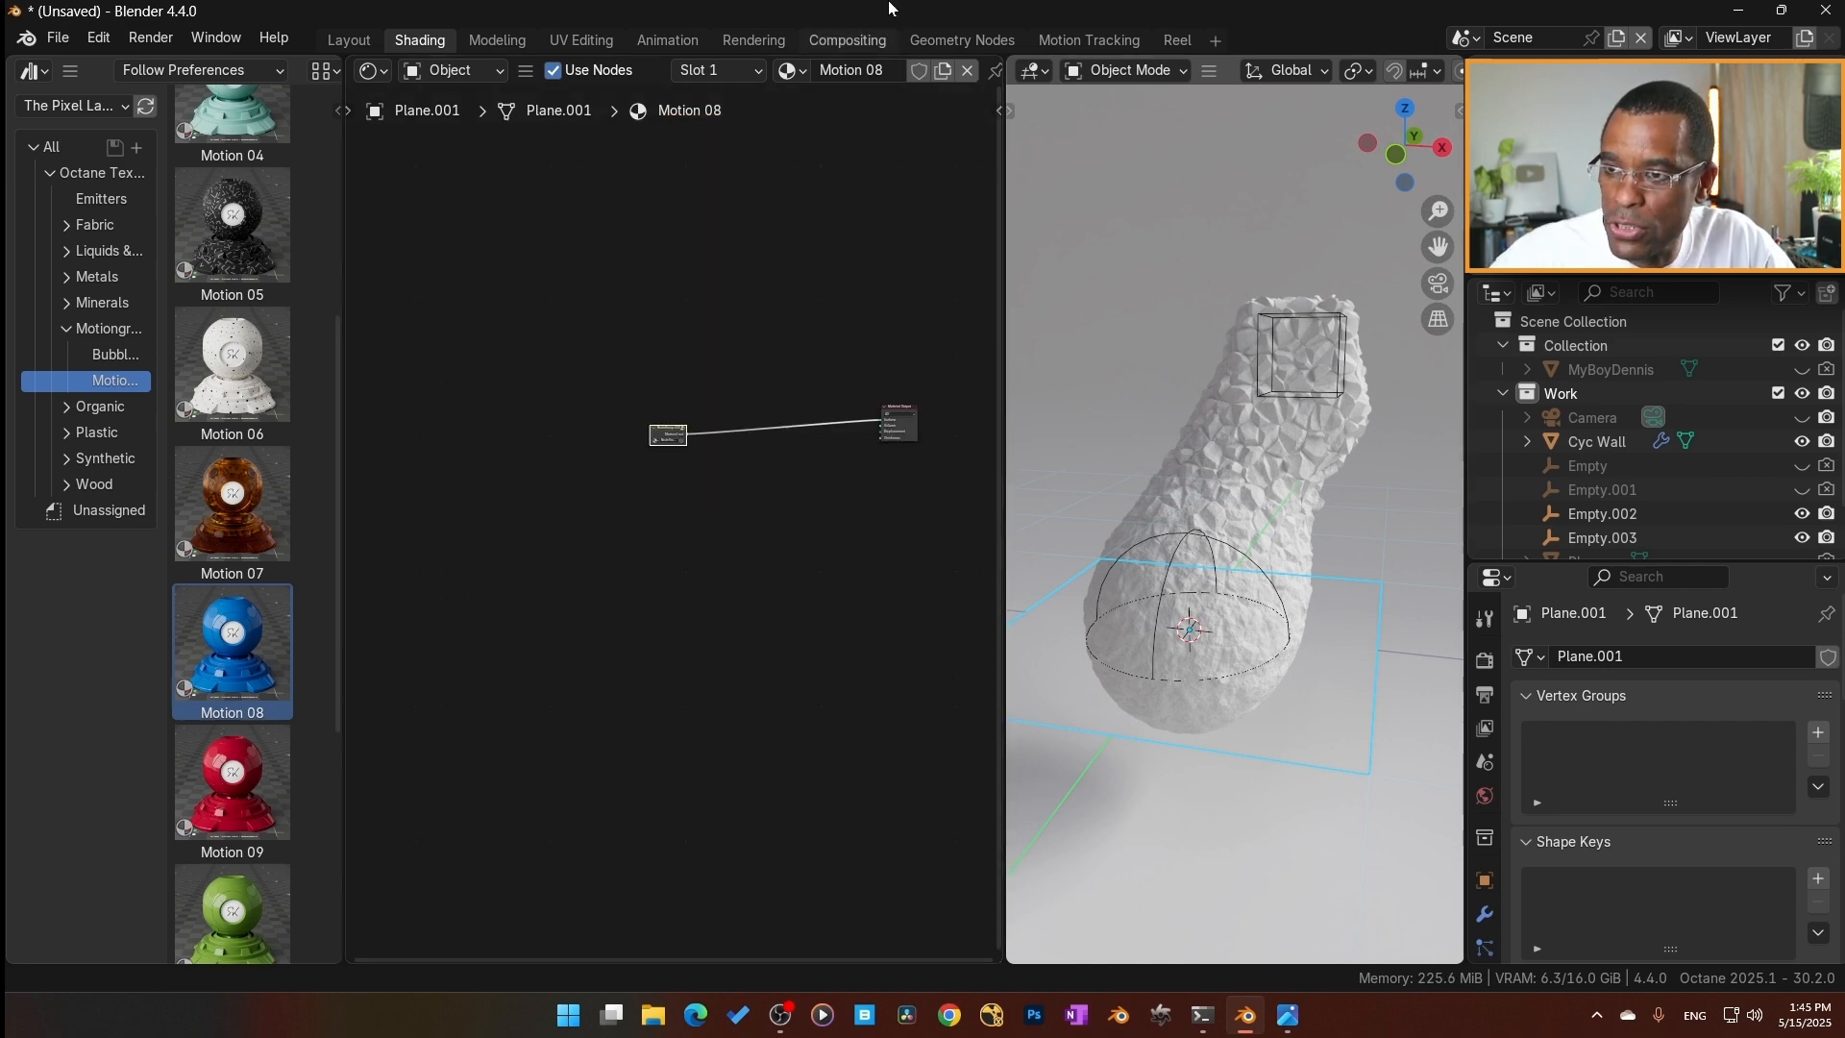
Switch the plane back to test_2, paste the Motion 08 node group and connect its Material out to the Box's Material input.
click(789, 71)
key(Return)
scroll(579, 598, up, 4)
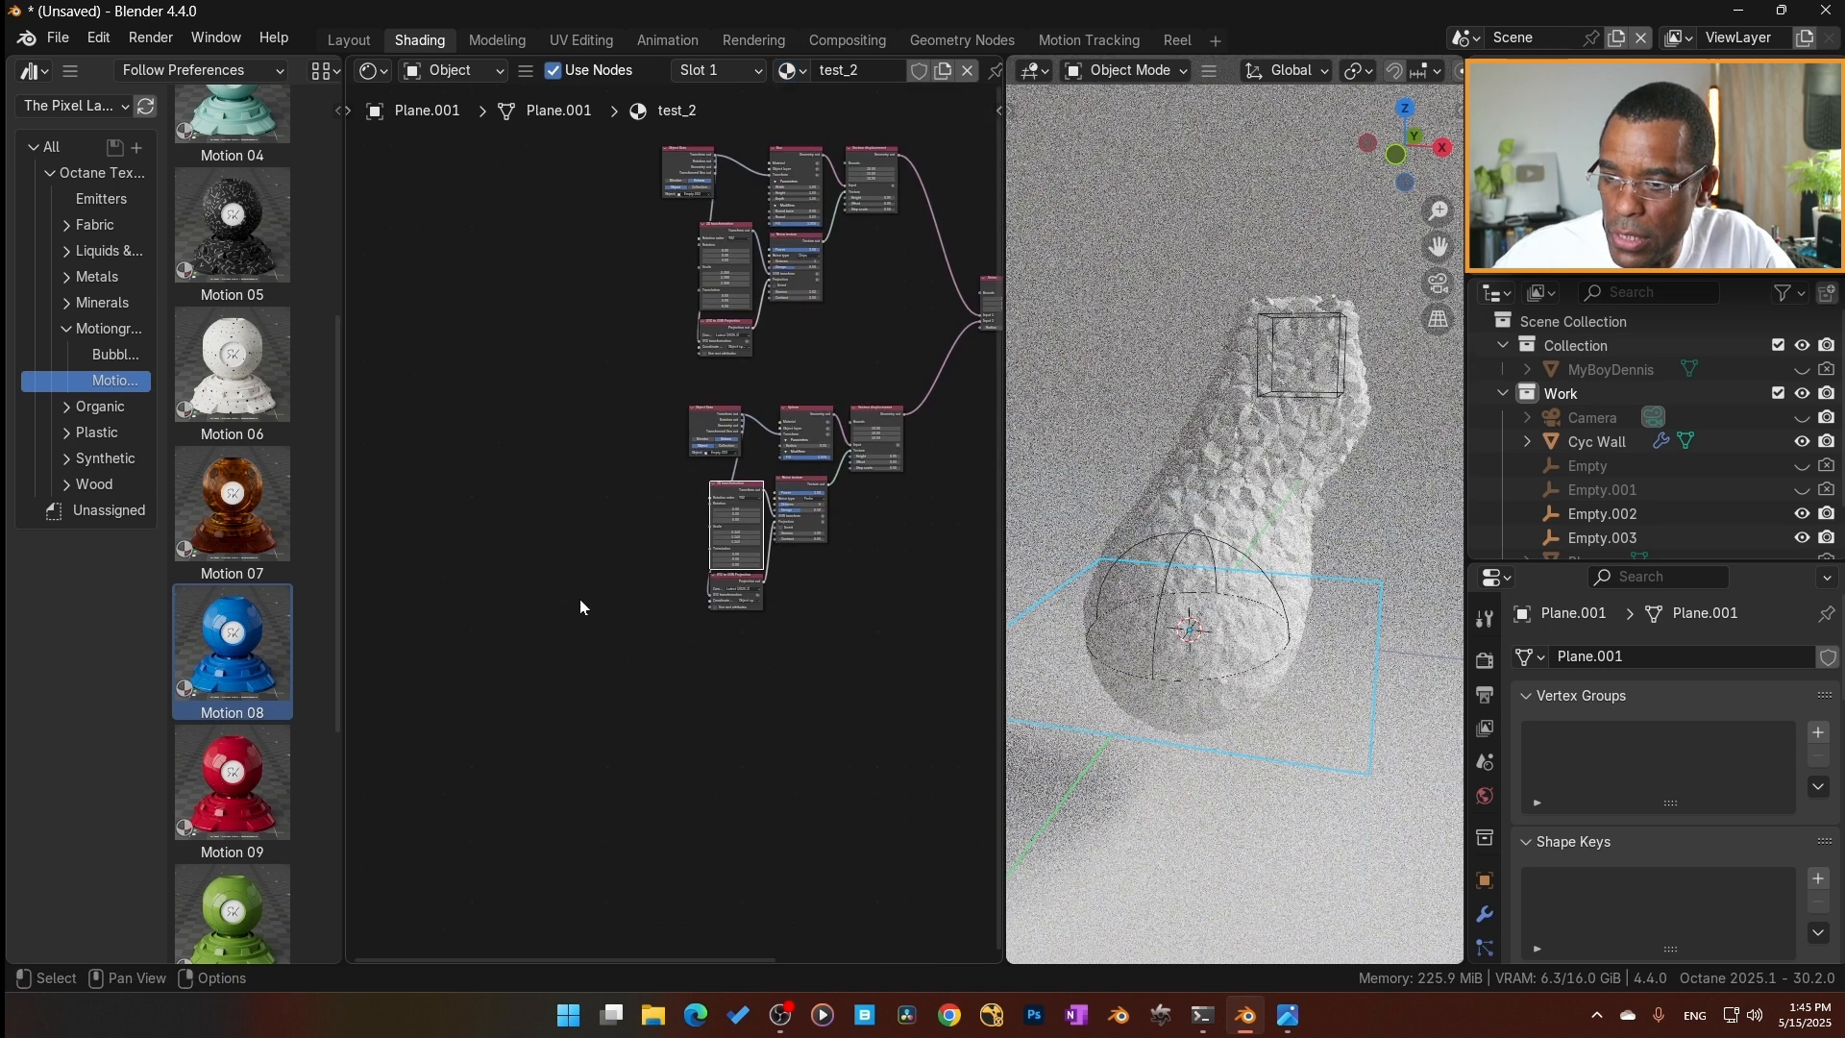
right_click(486, 389)
key(Home)
key(g)
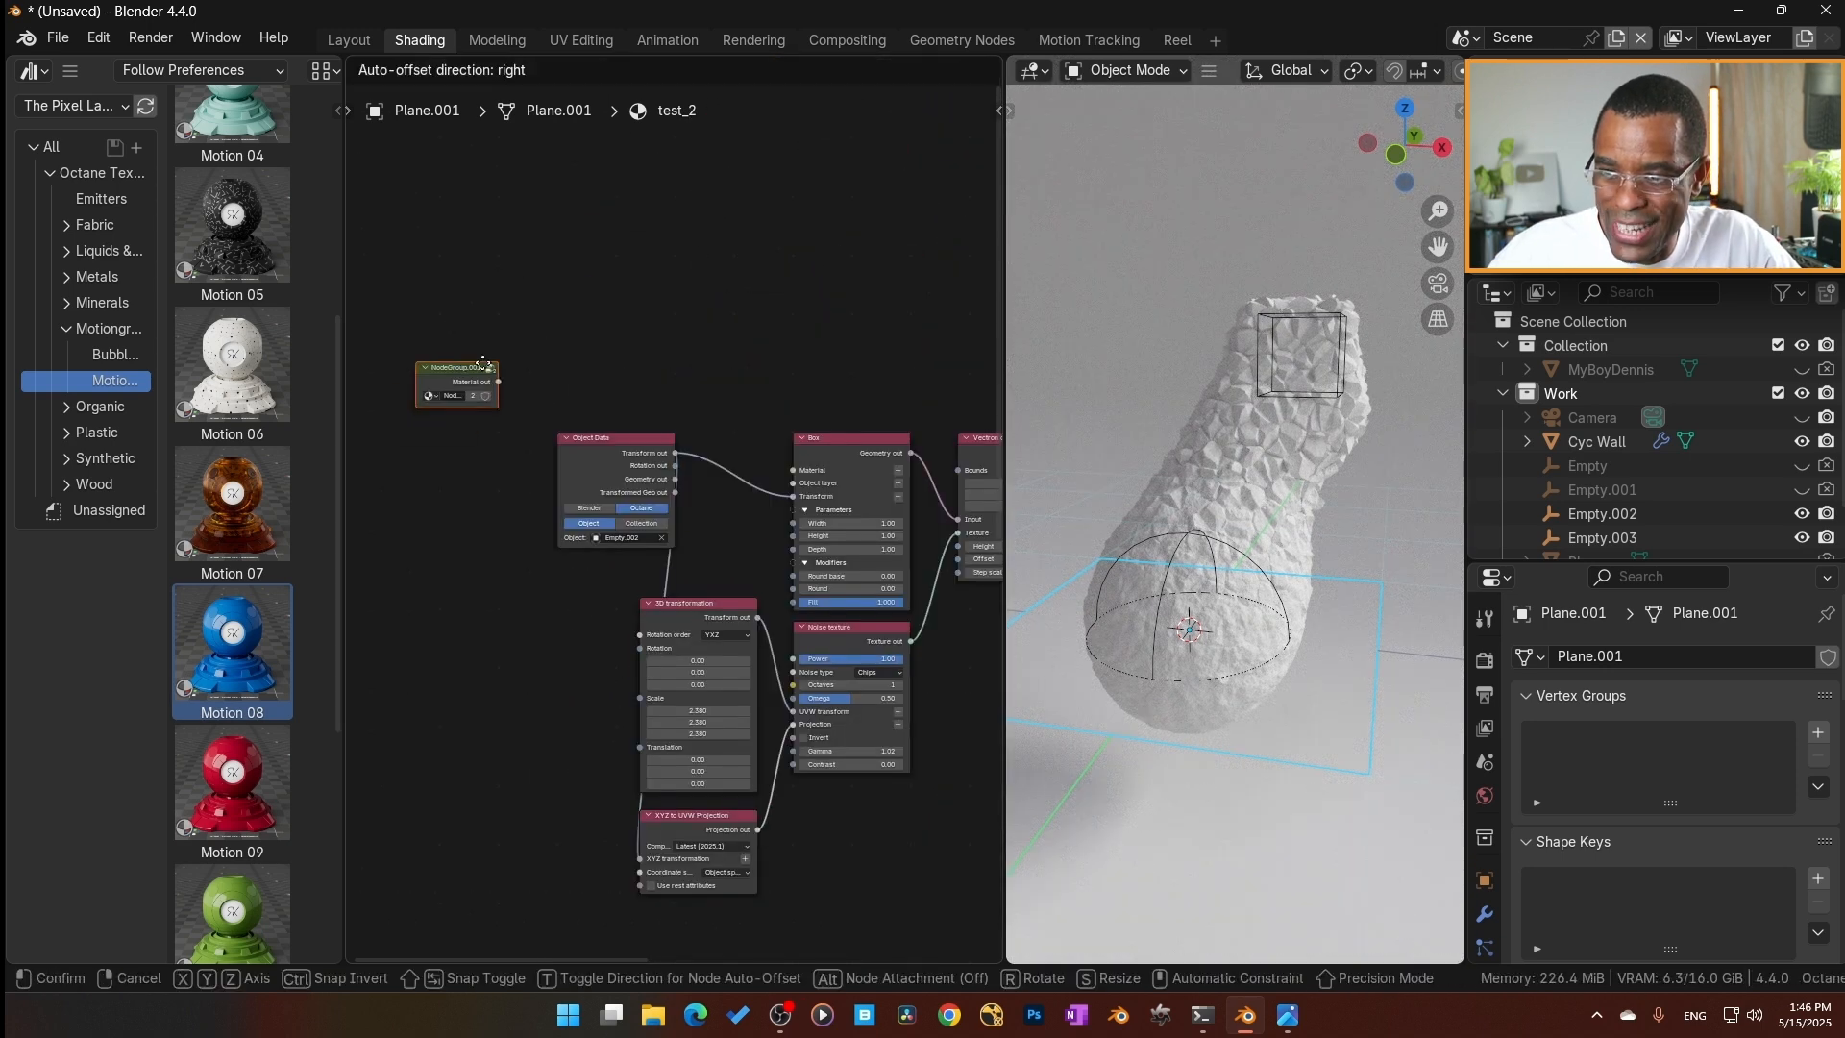
drag(483, 363, 793, 470)
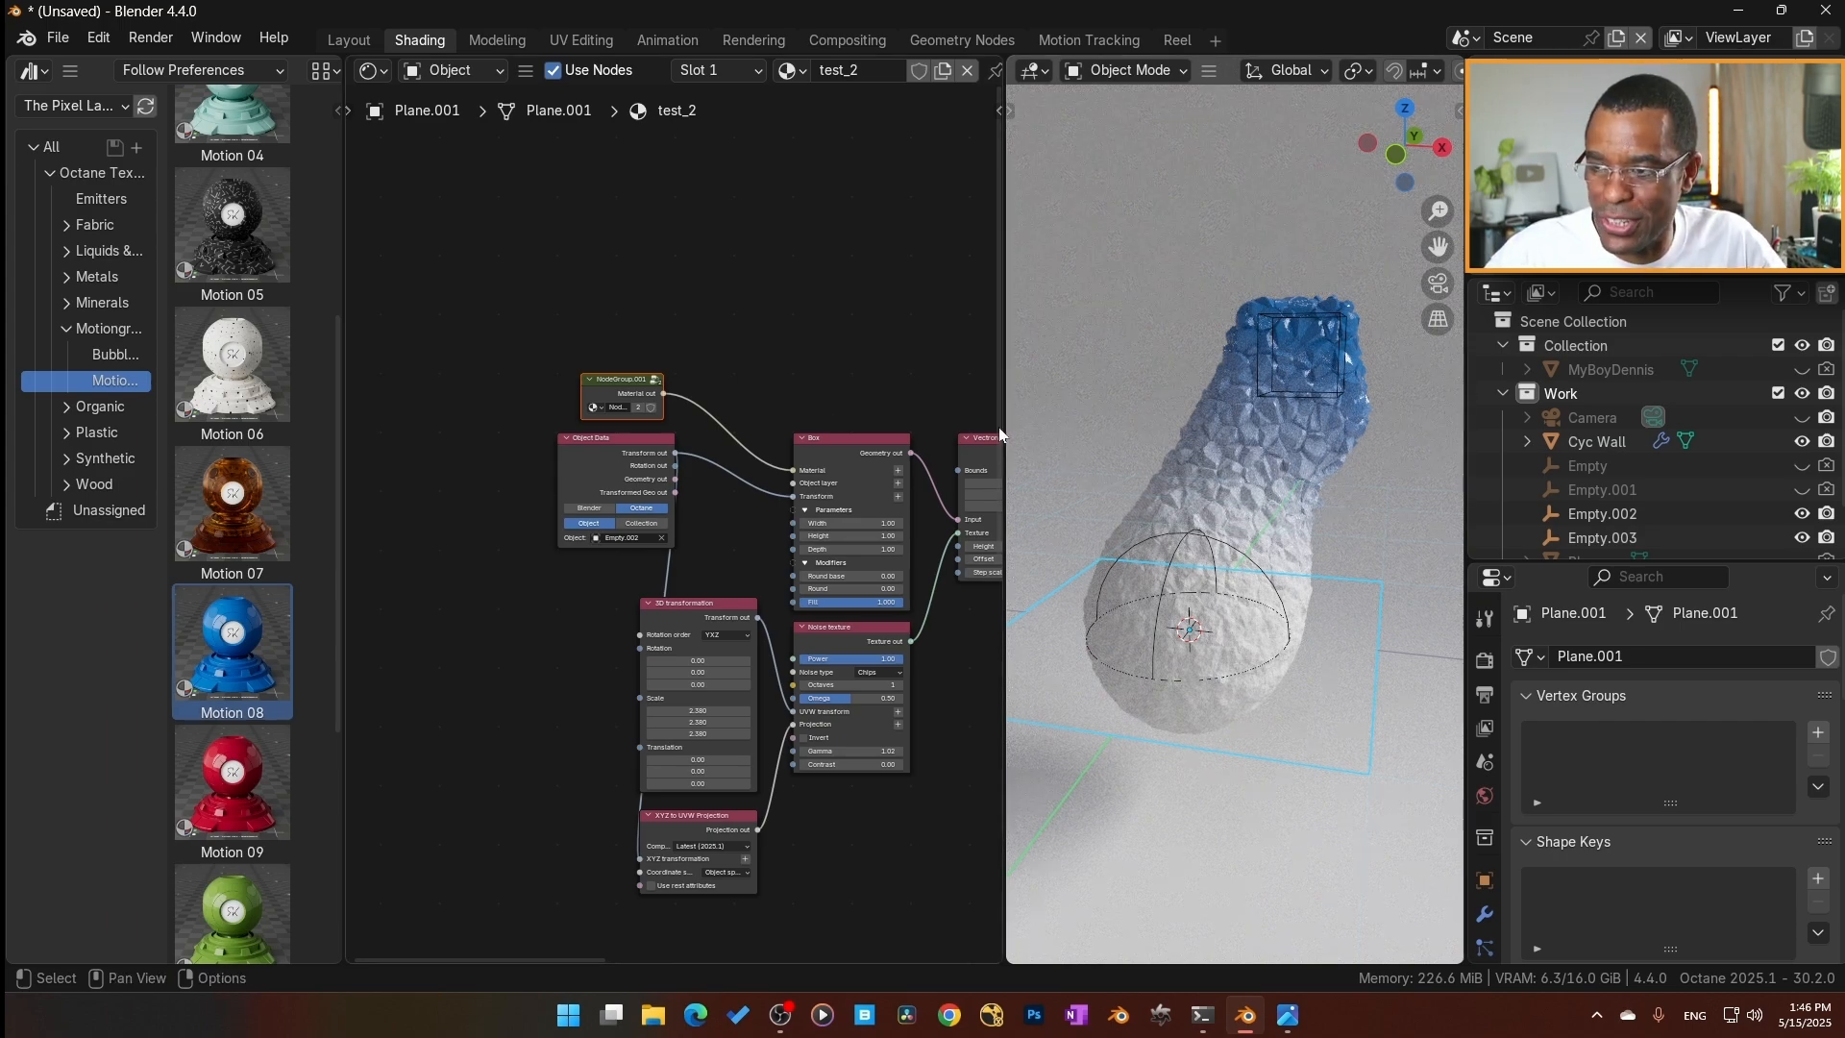
middle_drag(1319, 436, 1289, 523)
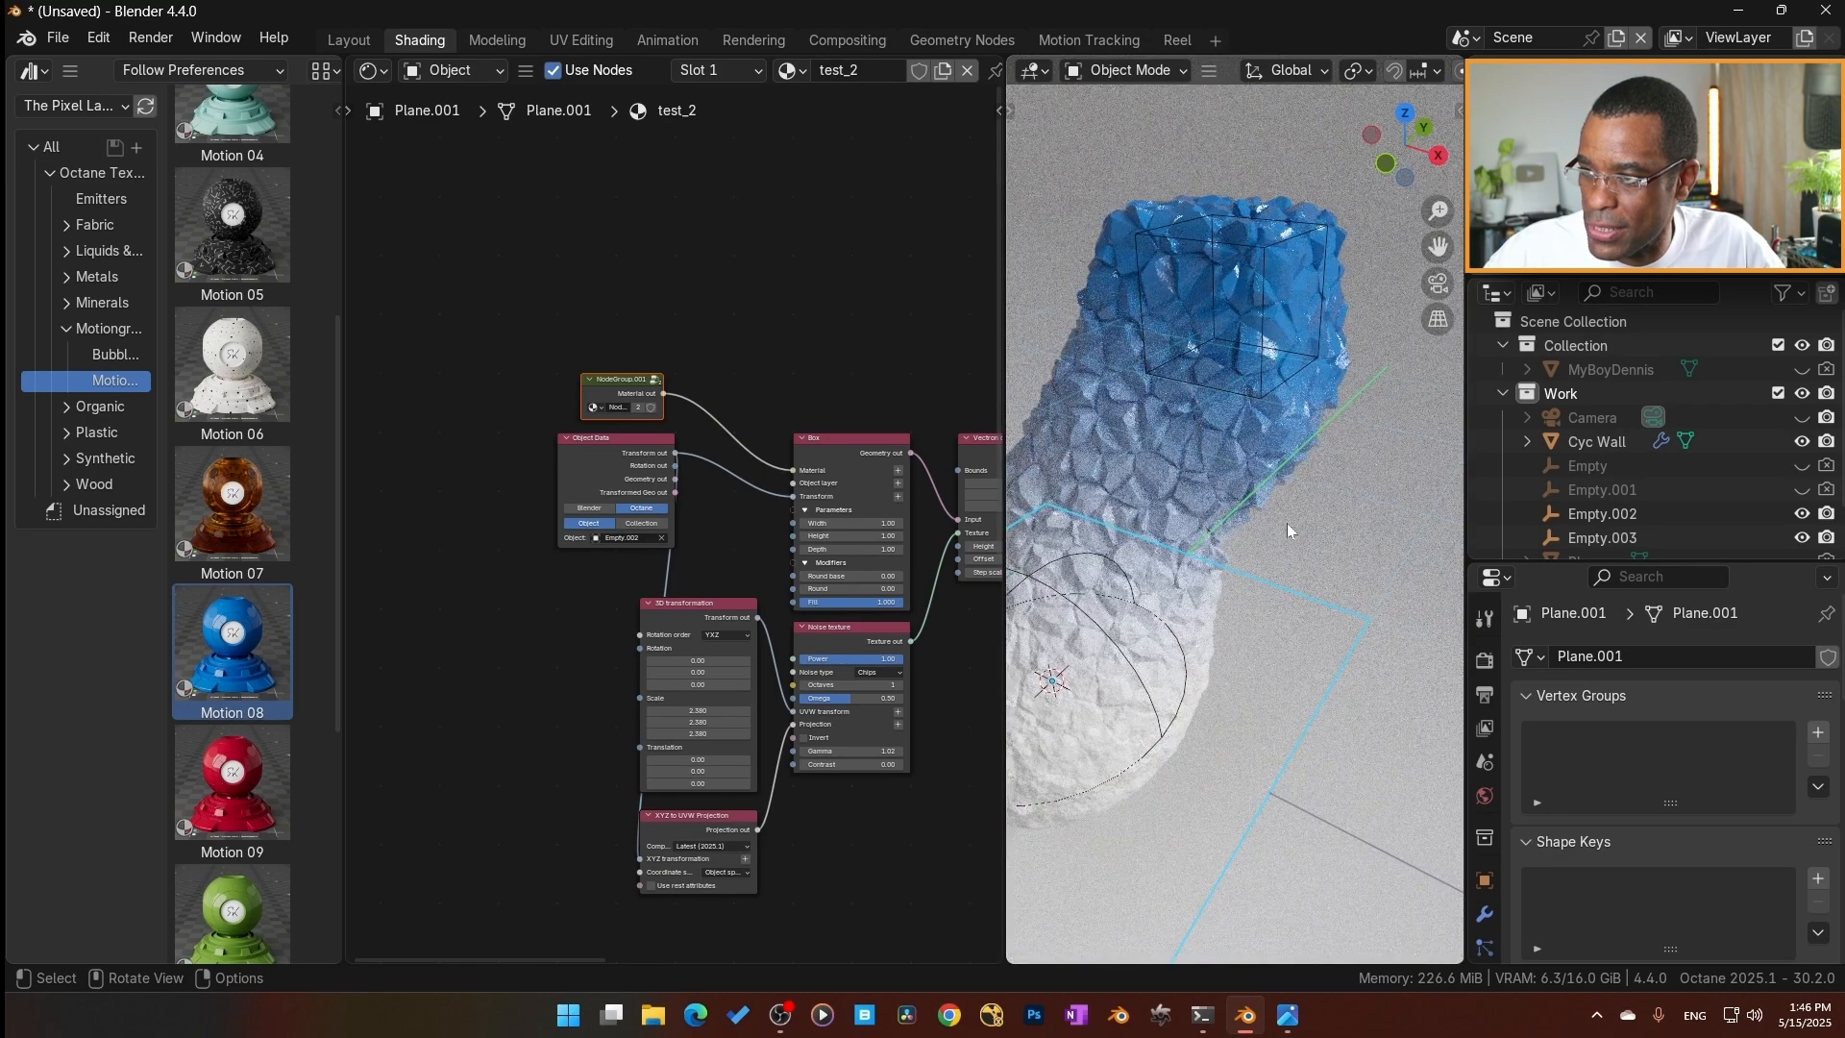
Open the node group feeding the Box's material, examine its noise, gradient and color nodes, and leave the group.
key(Tab)
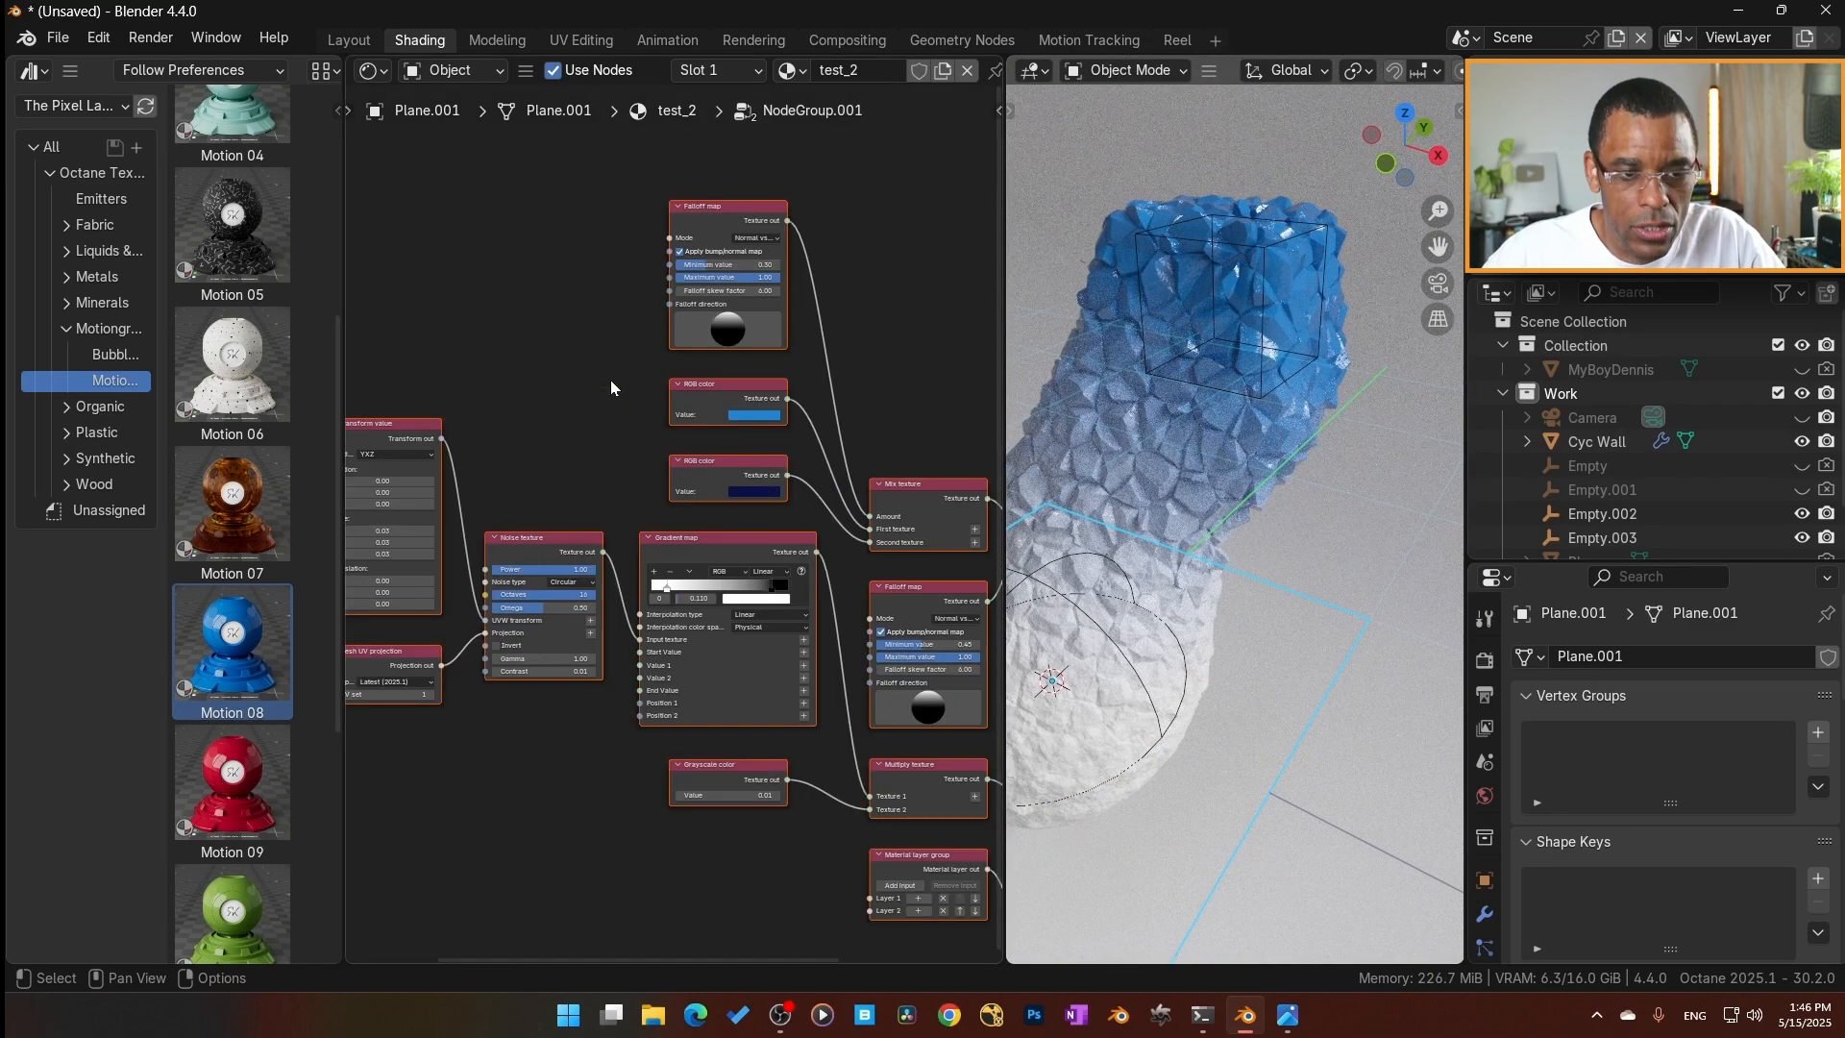
middle_drag(567, 609, 671, 533)
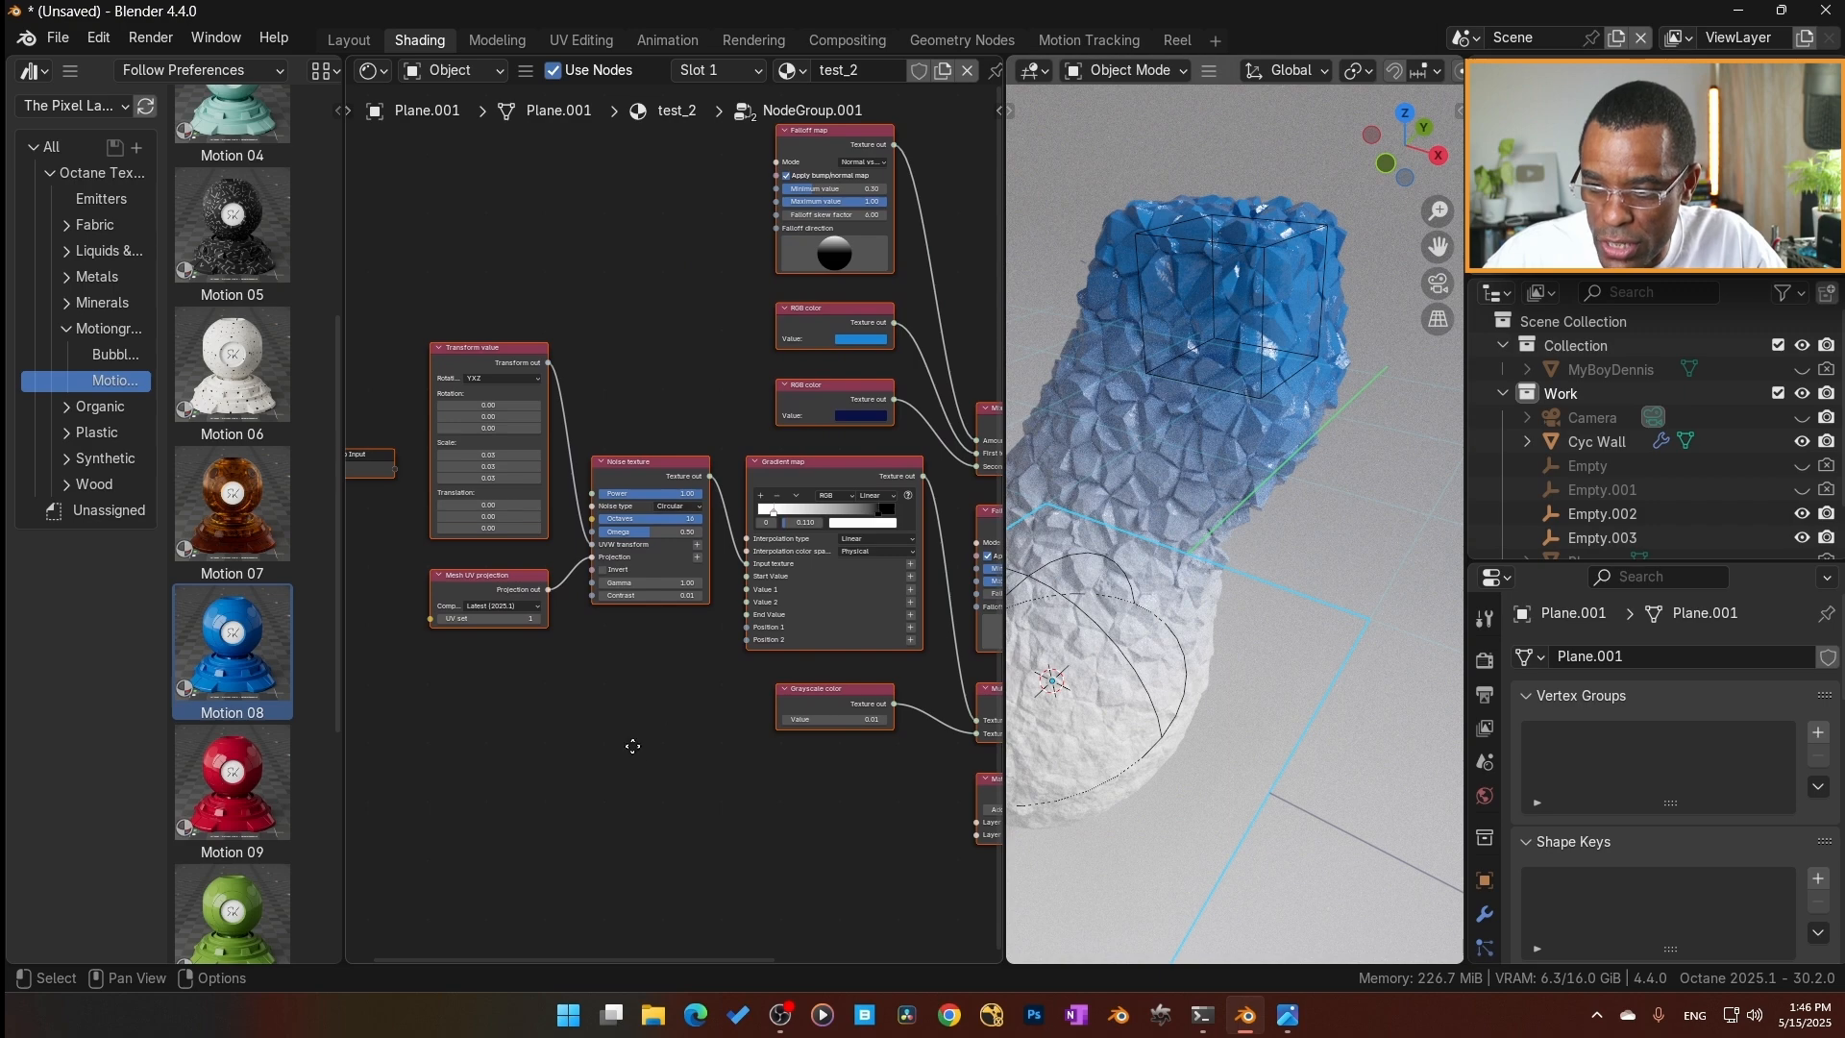
scroll(632, 745, up, 2)
scroll(571, 585, down, 3)
middle_drag(738, 736, 631, 746)
key(Tab)
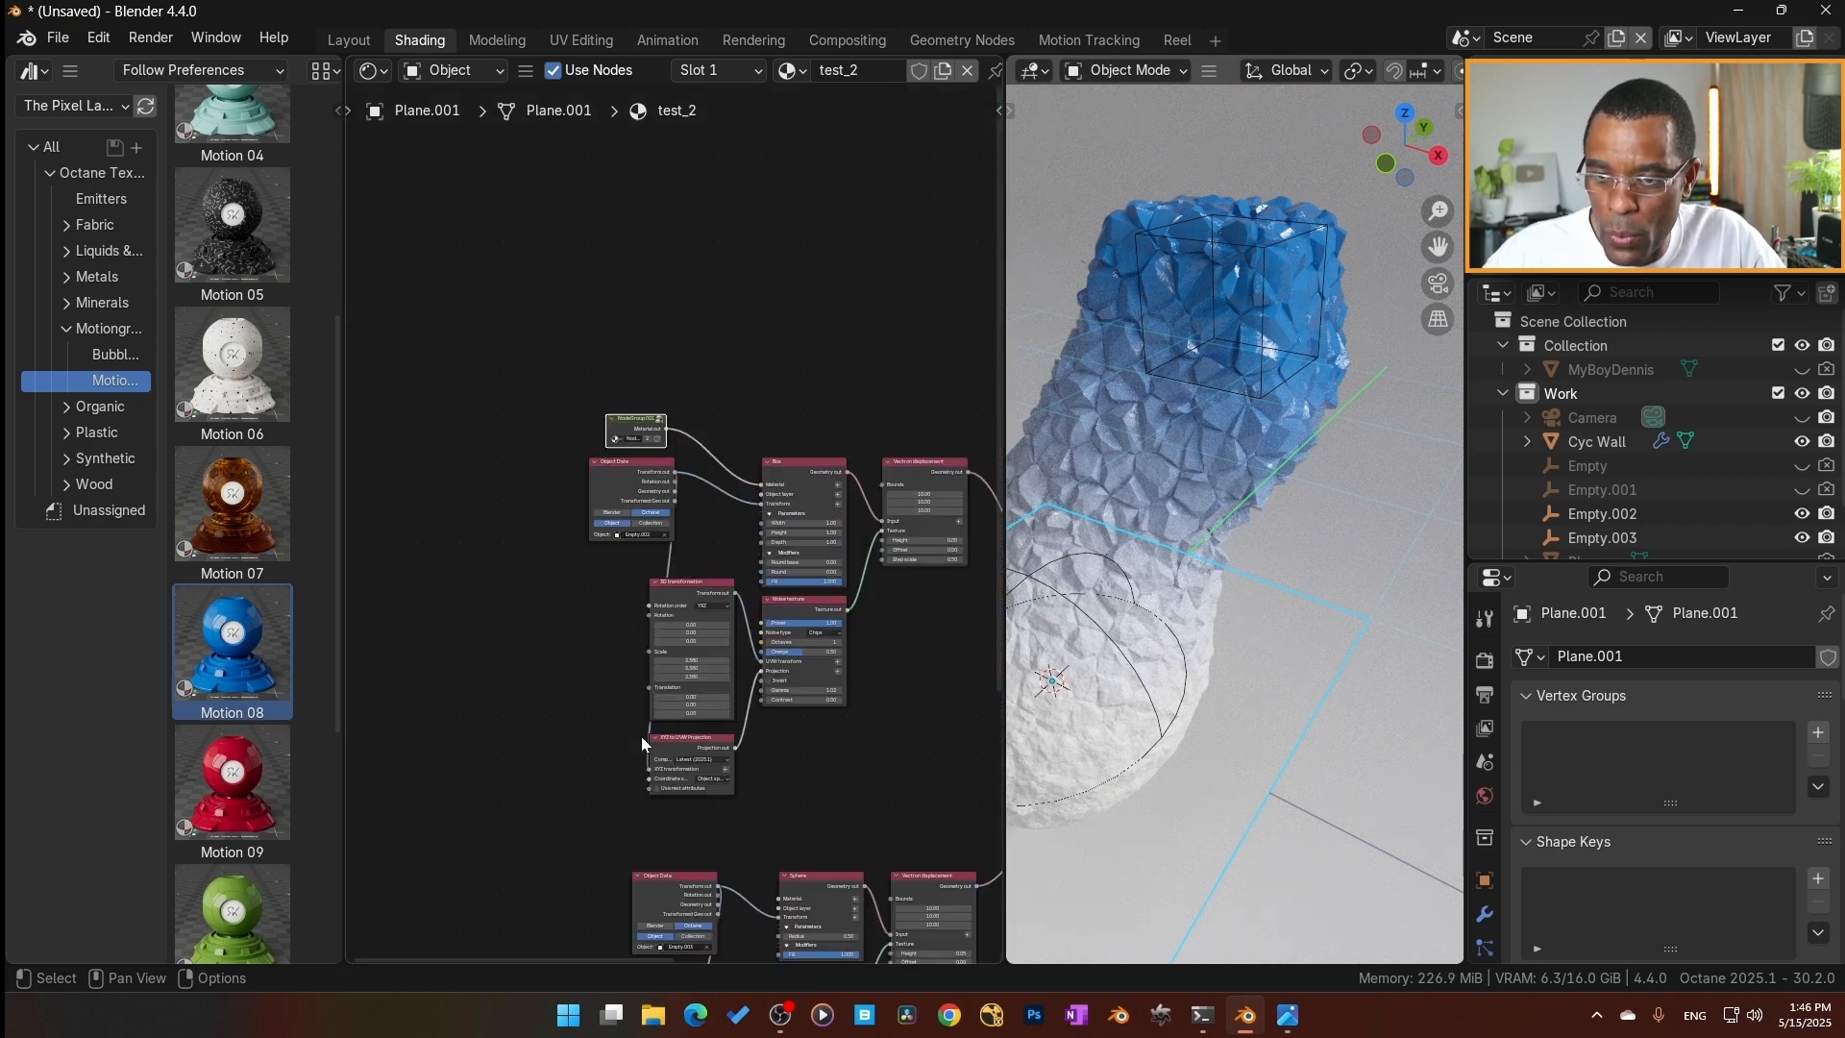
Widen the asset browser slightly and apply the Motion 05 material to the plane.
middle_drag(590, 615, 534, 473)
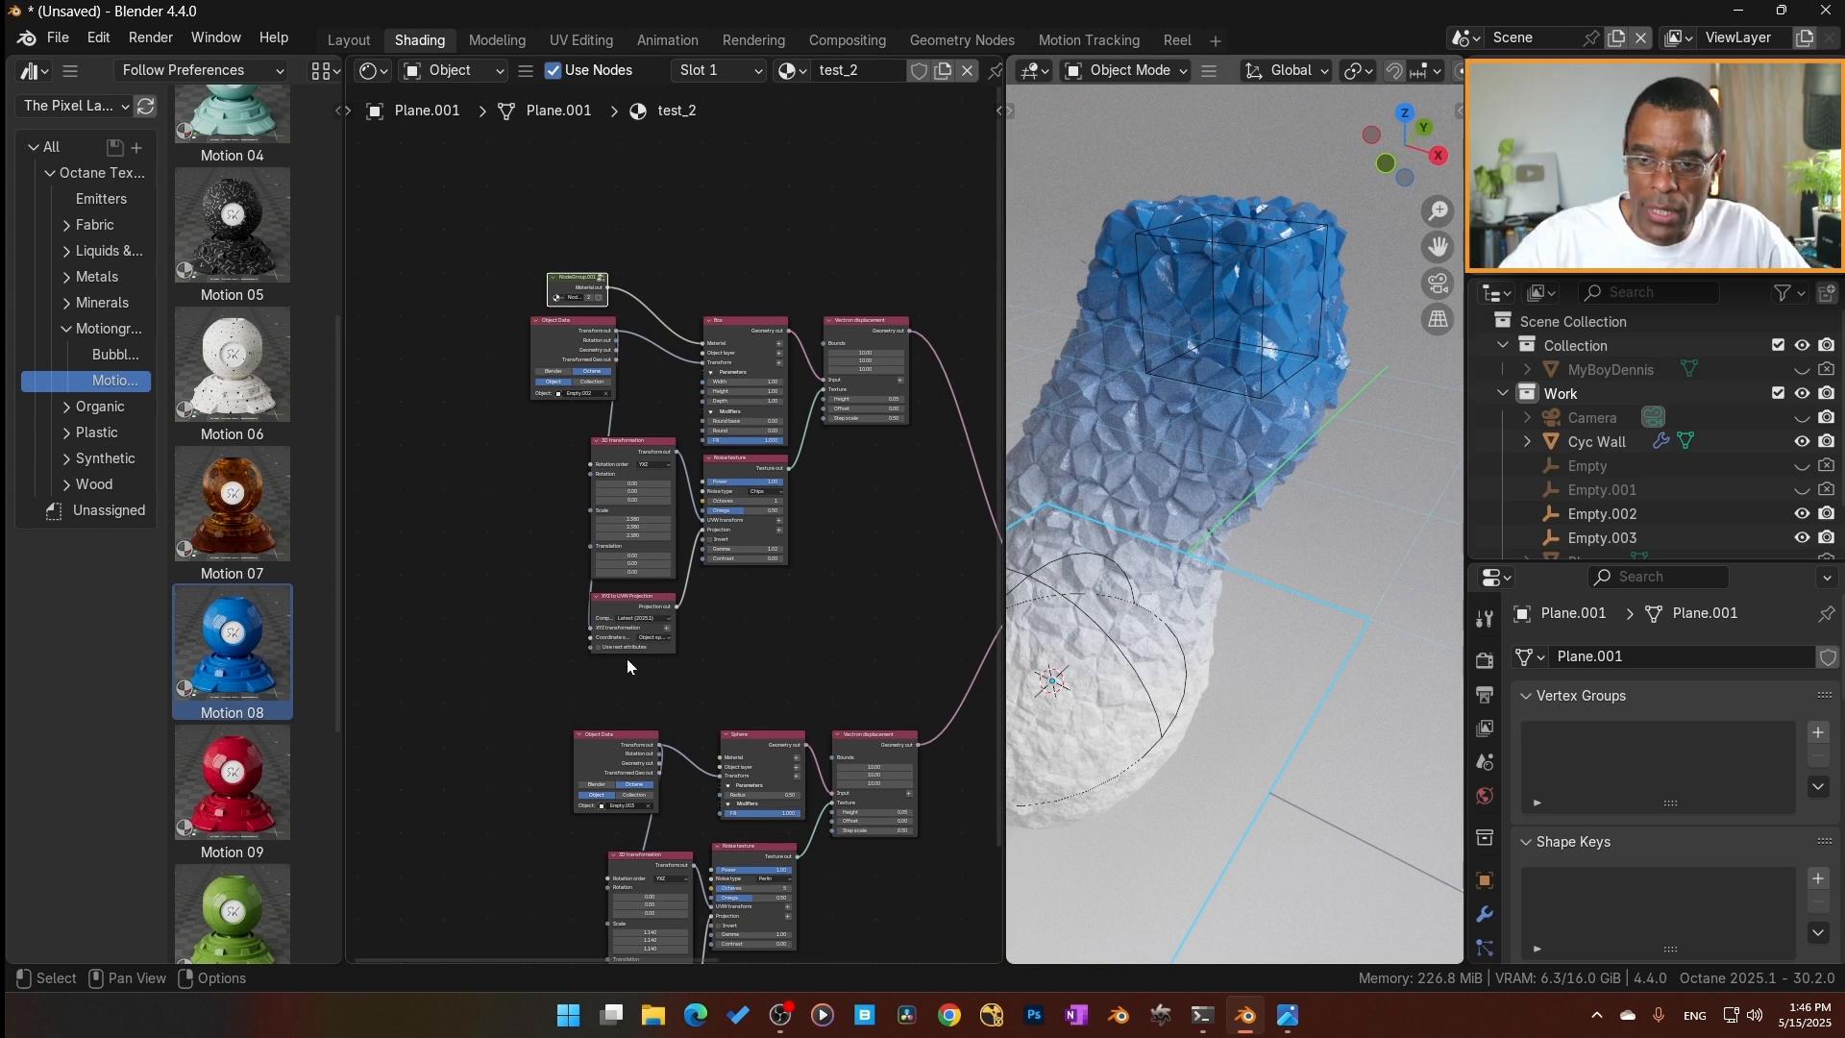
scroll(615, 673, down, 1)
middle_drag(652, 712, 765, 431)
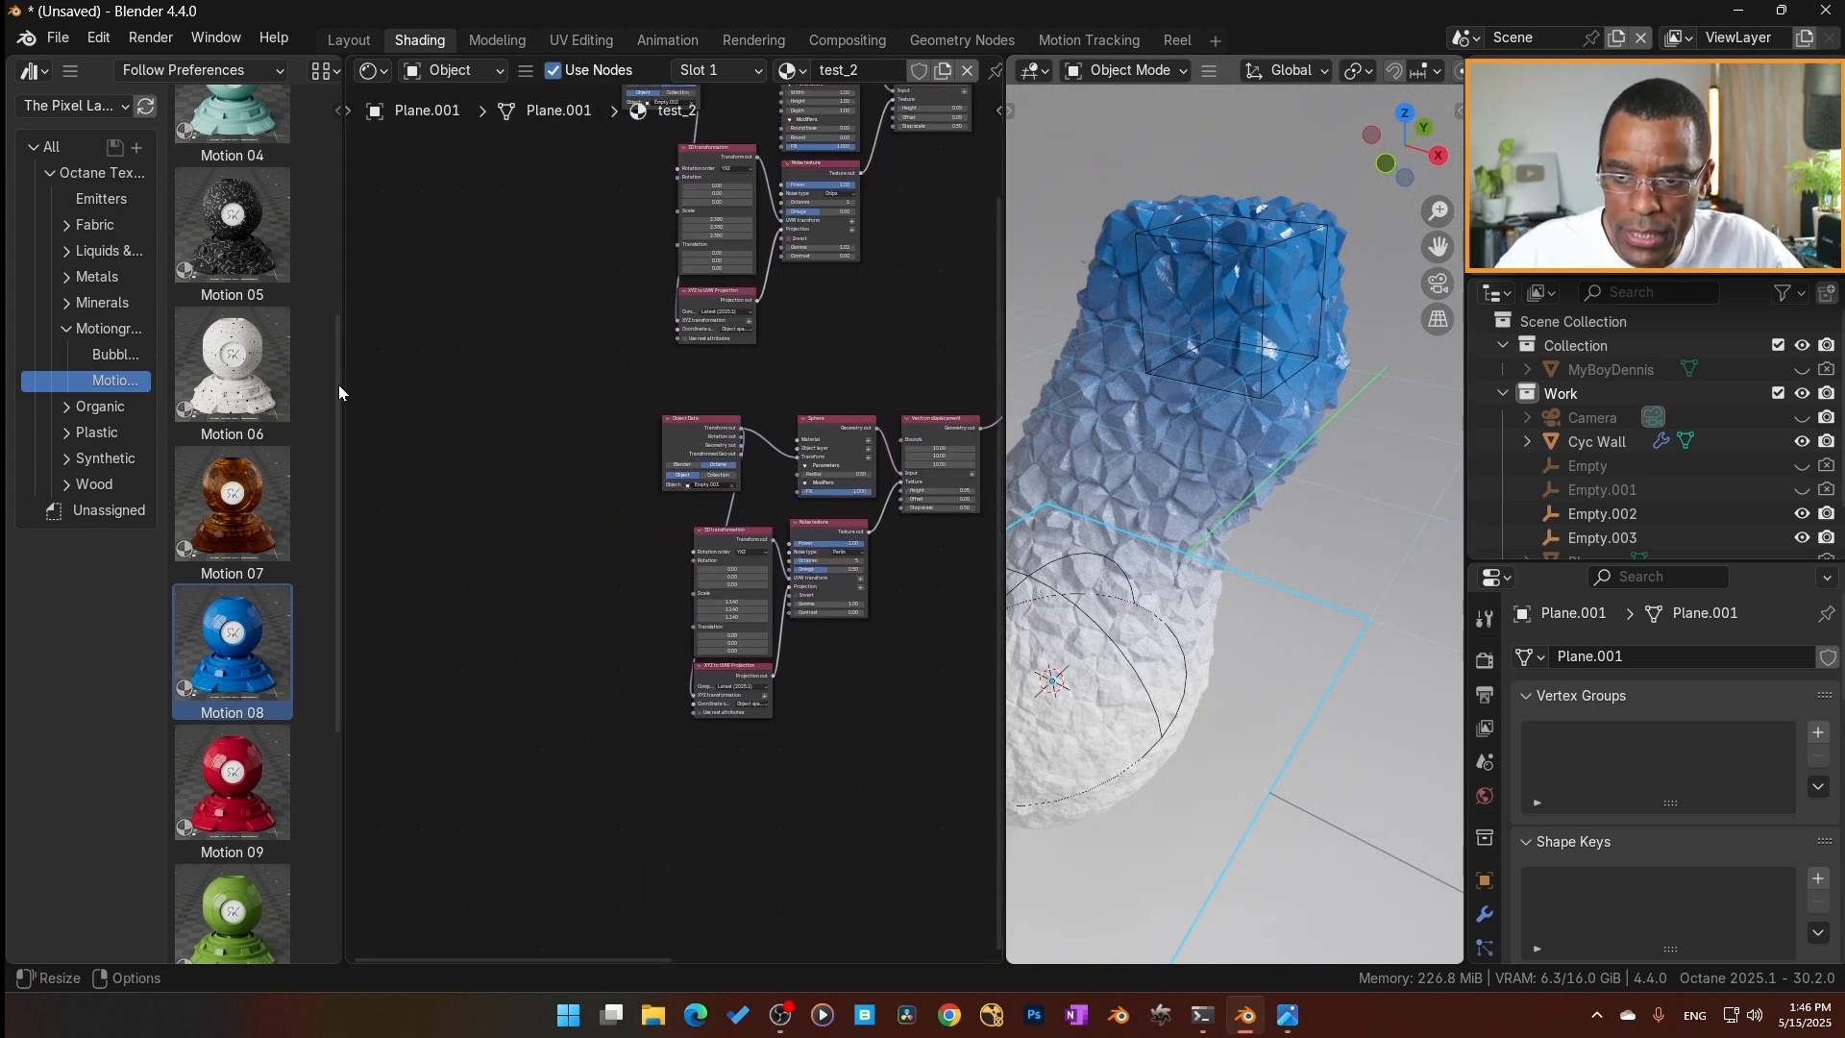
drag(340, 384, 379, 394)
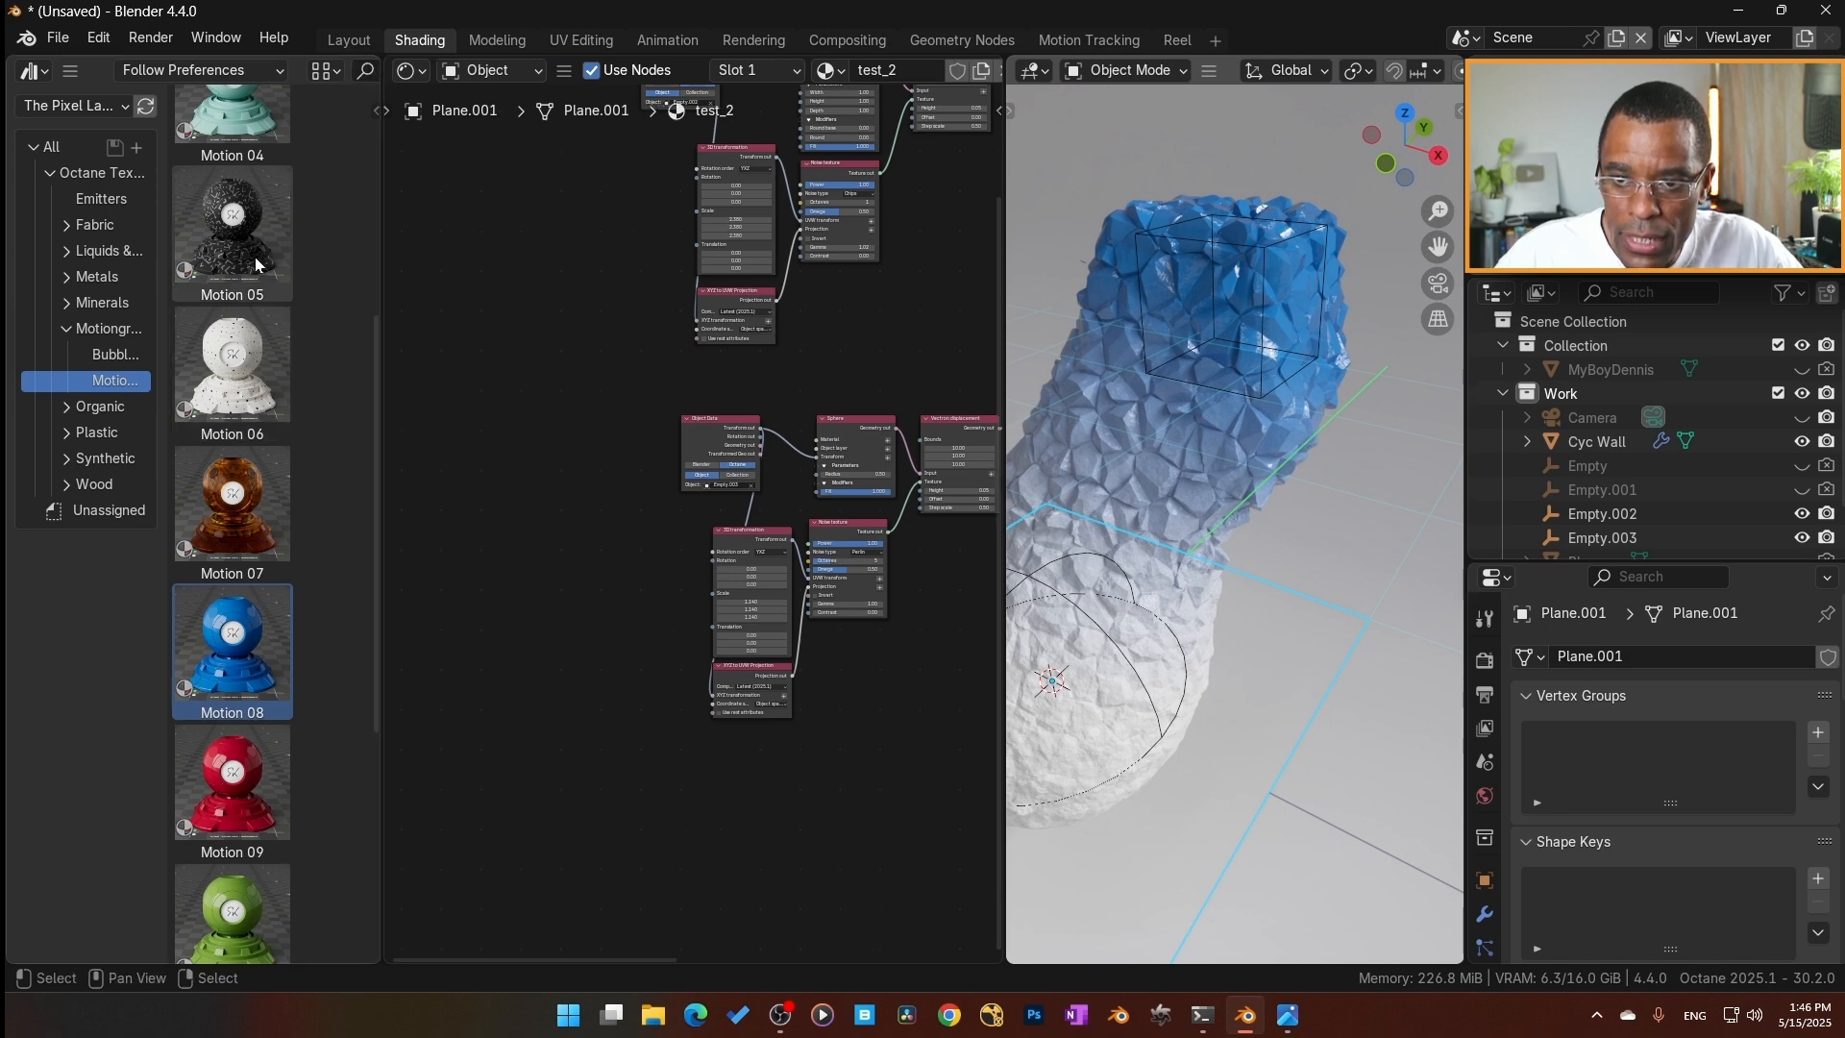
drag(242, 239, 1278, 742)
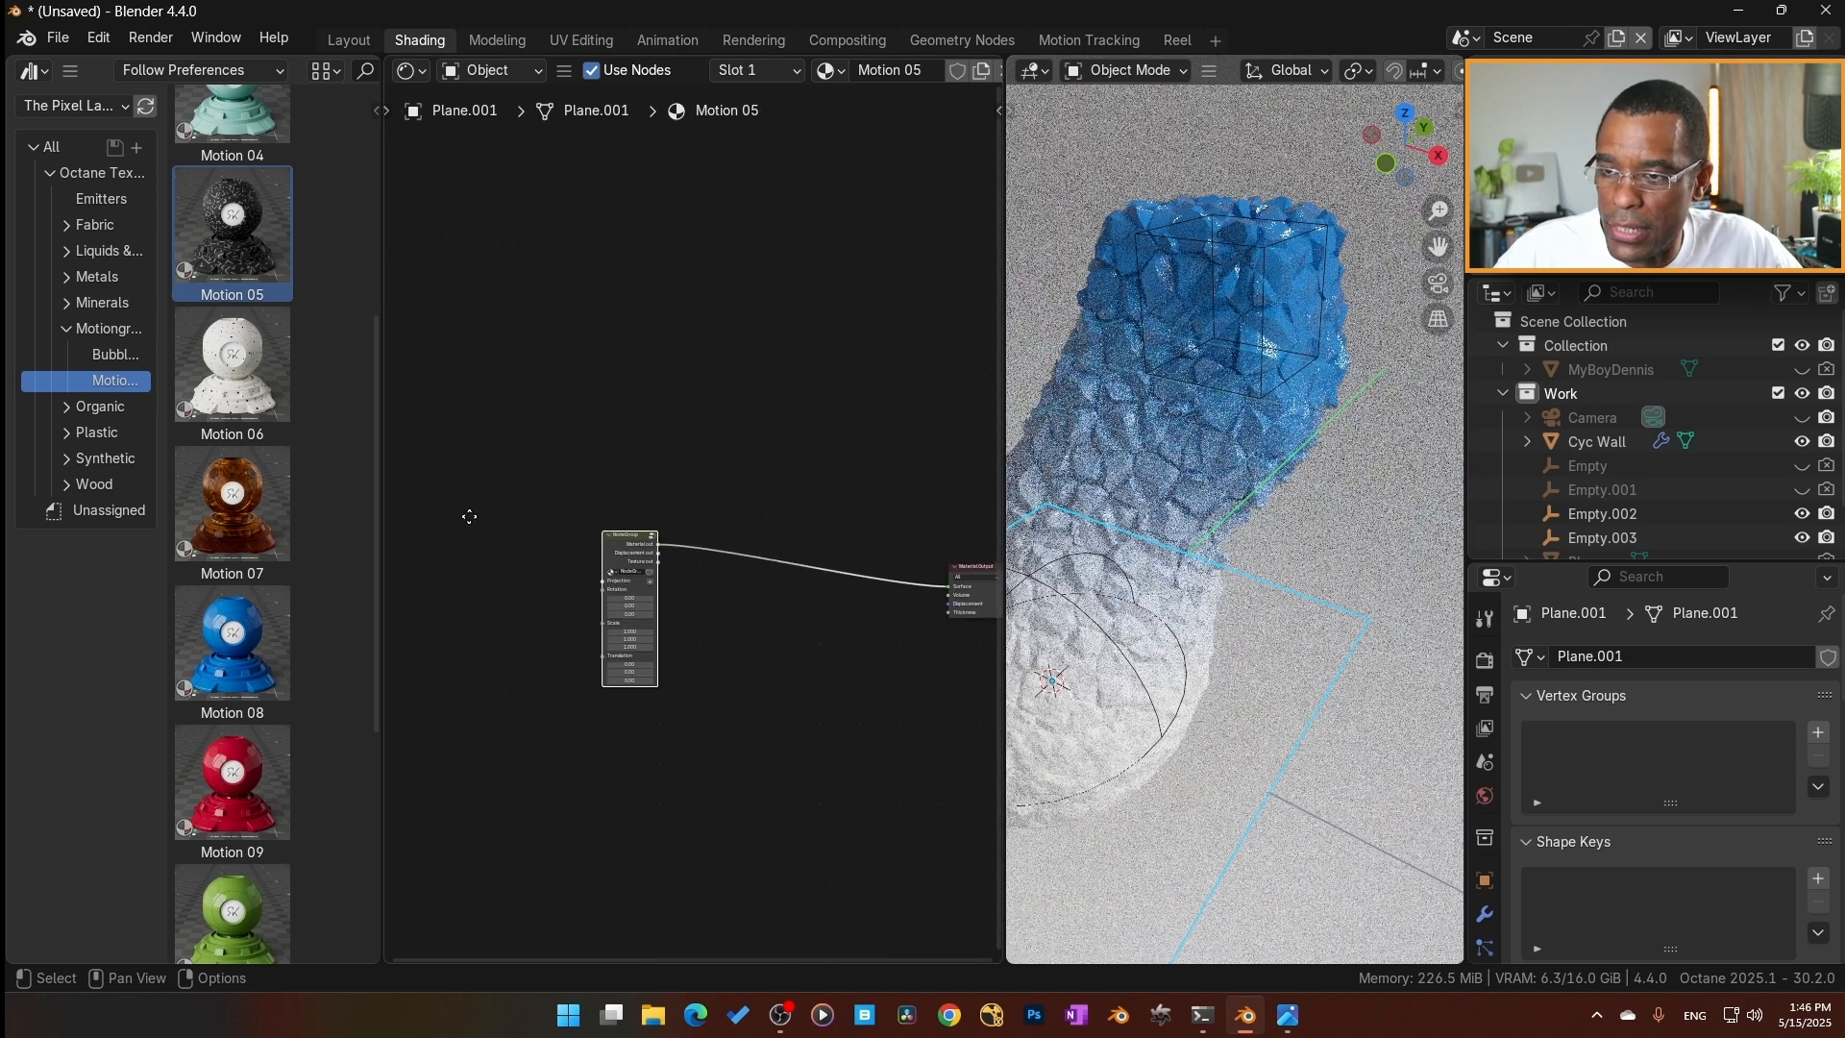
Open Motion 05's node group and select the nodes between its group input and output to inspect them.
scroll(807, 454, down, 1)
scroll(764, 576, up, 4)
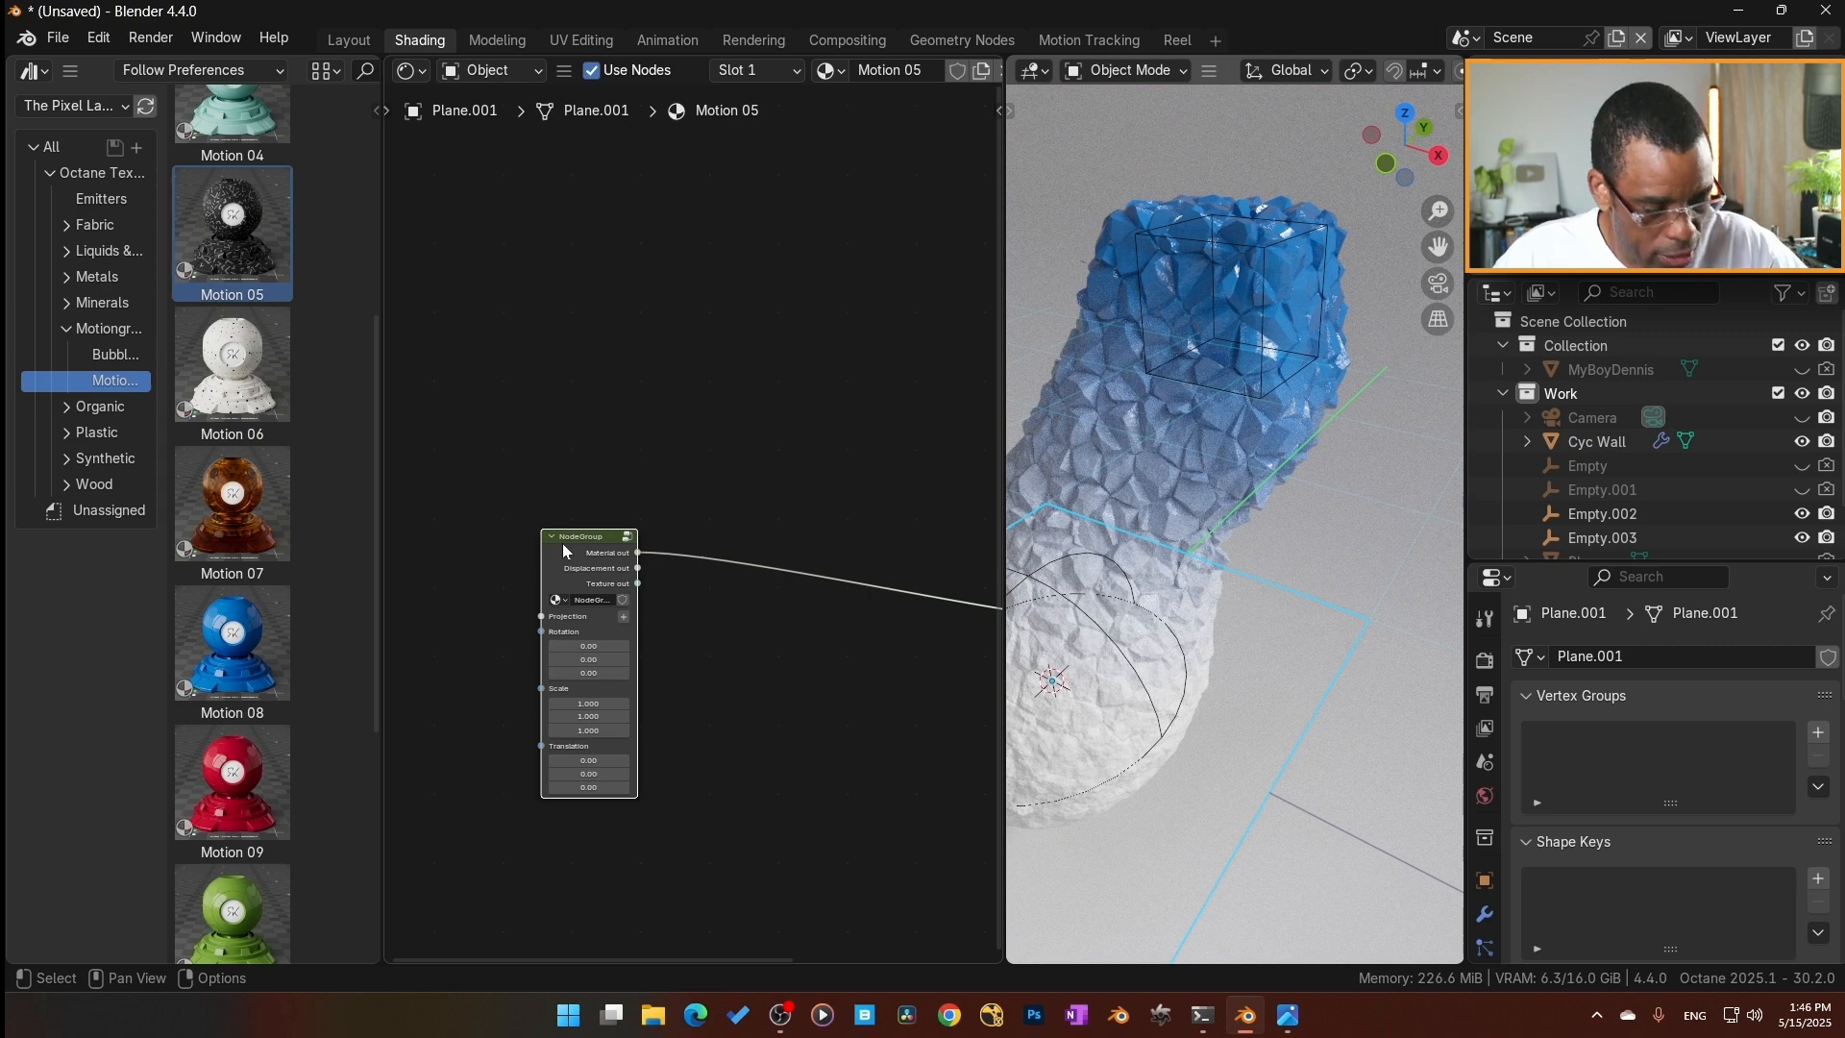
key(Tab)
scroll(624, 562, down, 5)
drag(827, 749, 541, 343)
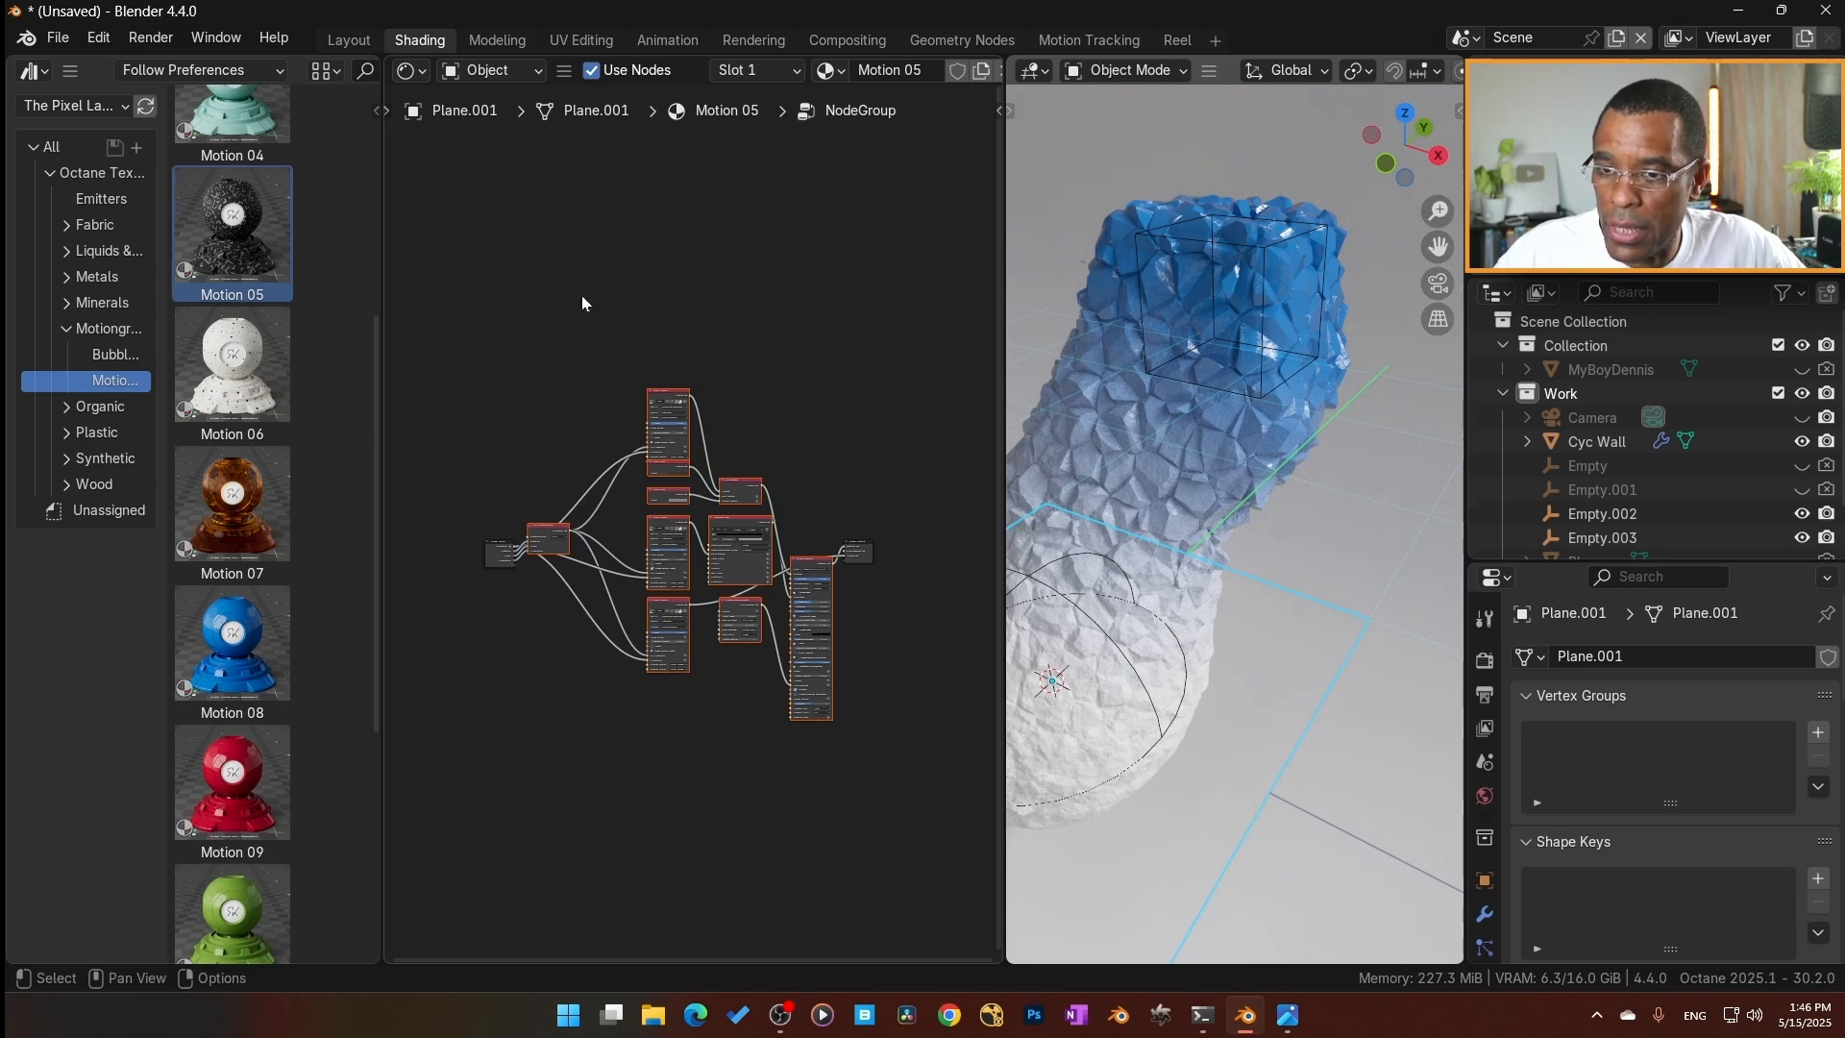
Switch the plane's material back to test_2, widen the 3D viewport and restart its rendered preview.
click(827, 70)
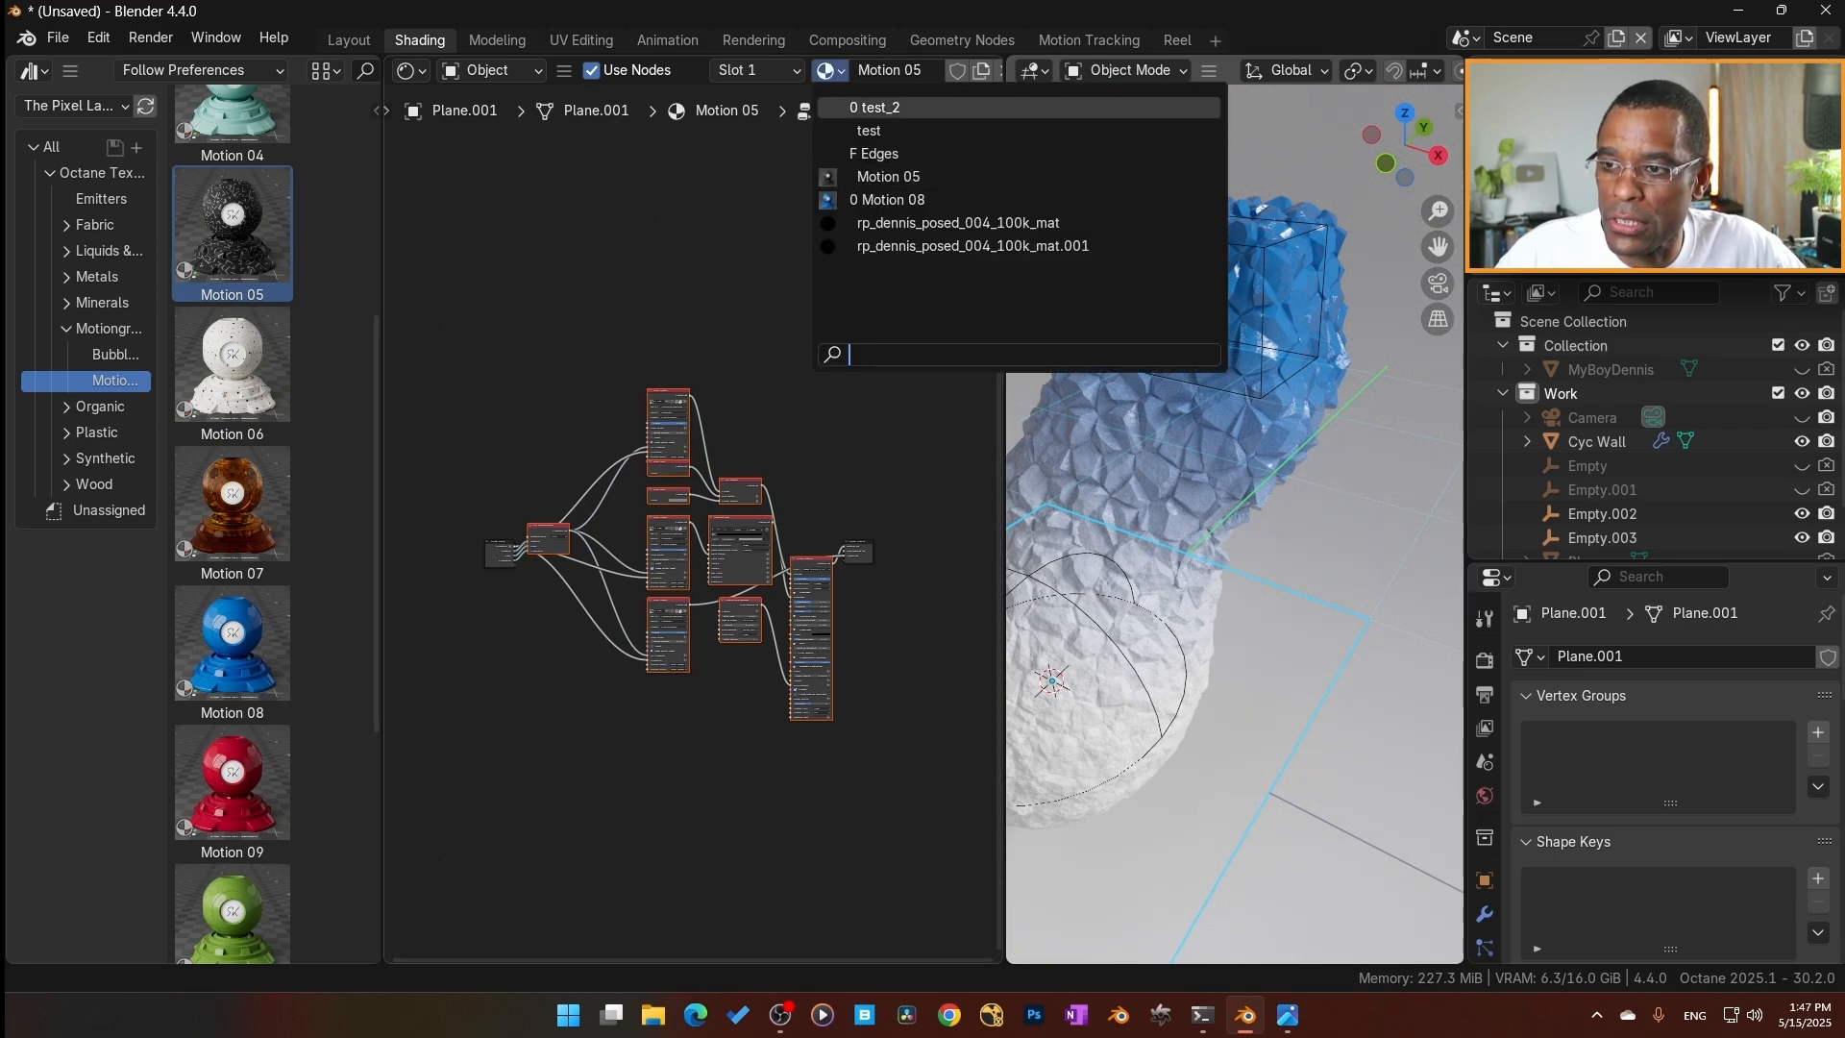
click(880, 108)
drag(1004, 470, 789, 463)
scroll(1420, 70, down, 5)
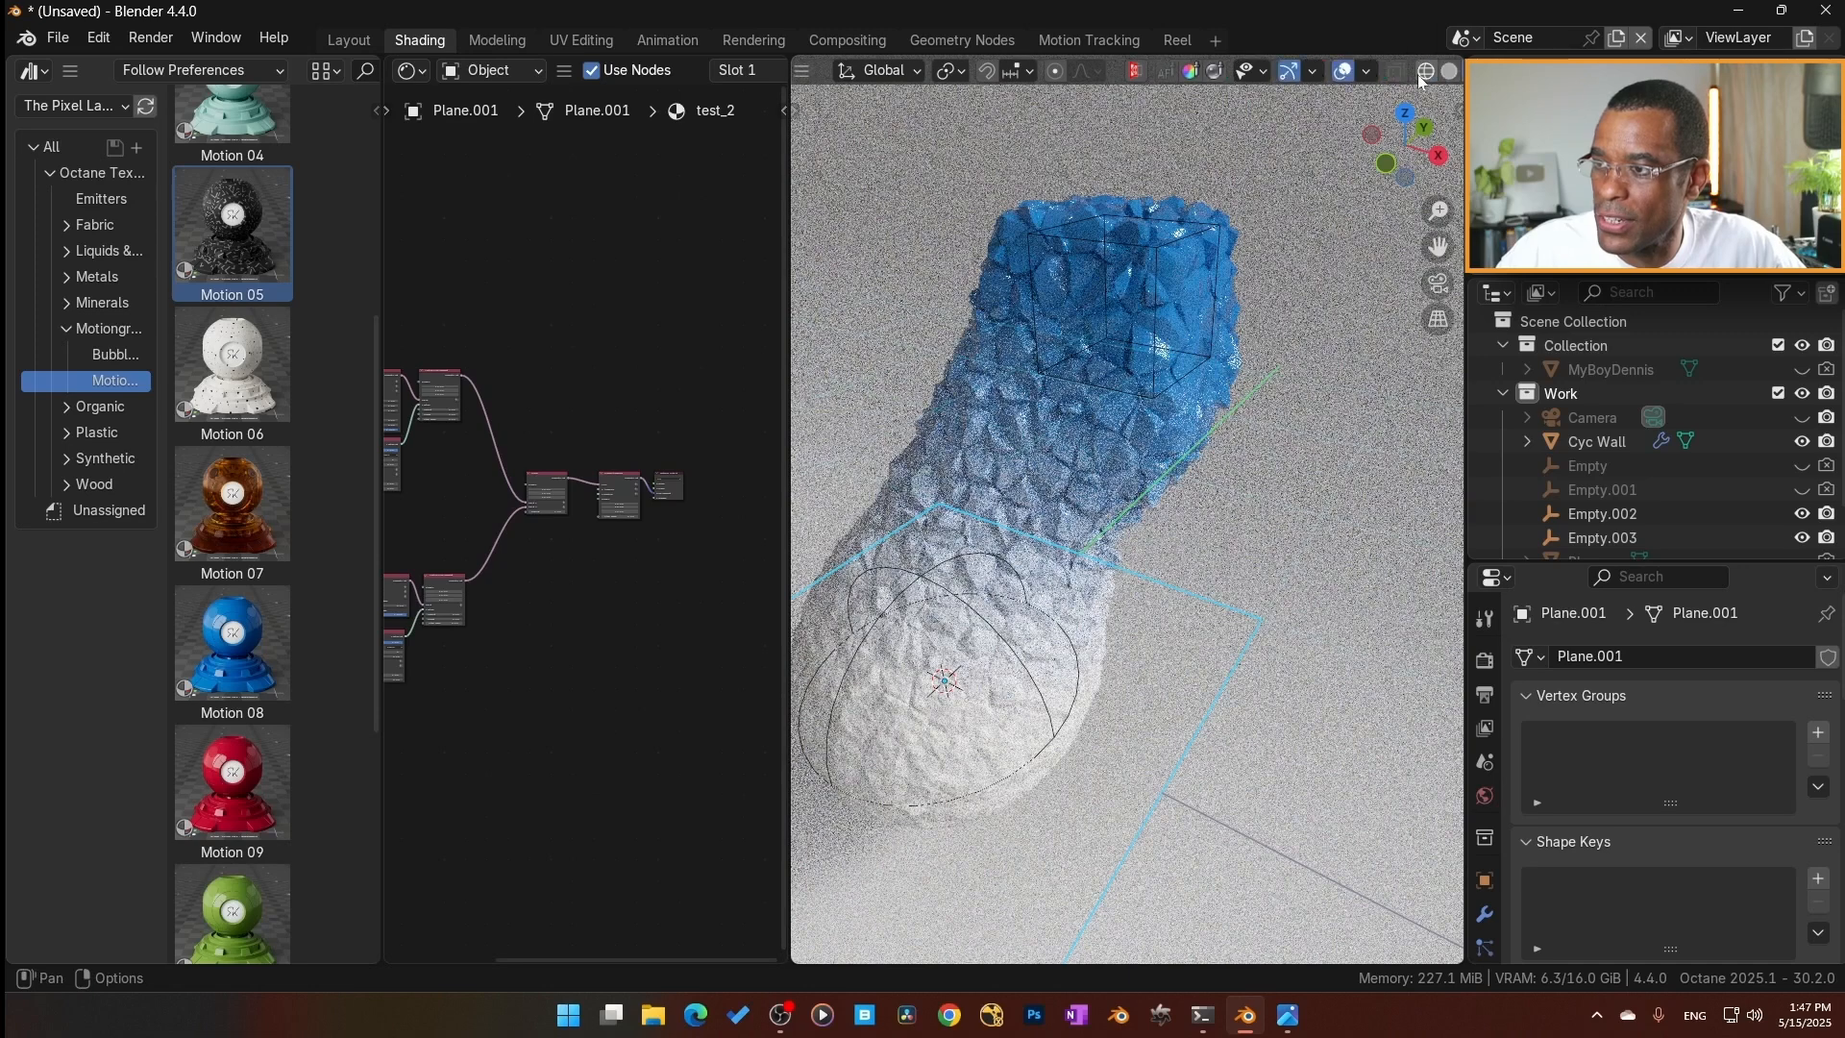
click(1400, 71)
mouse_move(1097, 615)
middle_down()
mouse_move(1114, 565)
mouse_move(1117, 605)
mouse_move(965, 519)
mouse_move(1115, 598)
middle_up()
click(1420, 71)
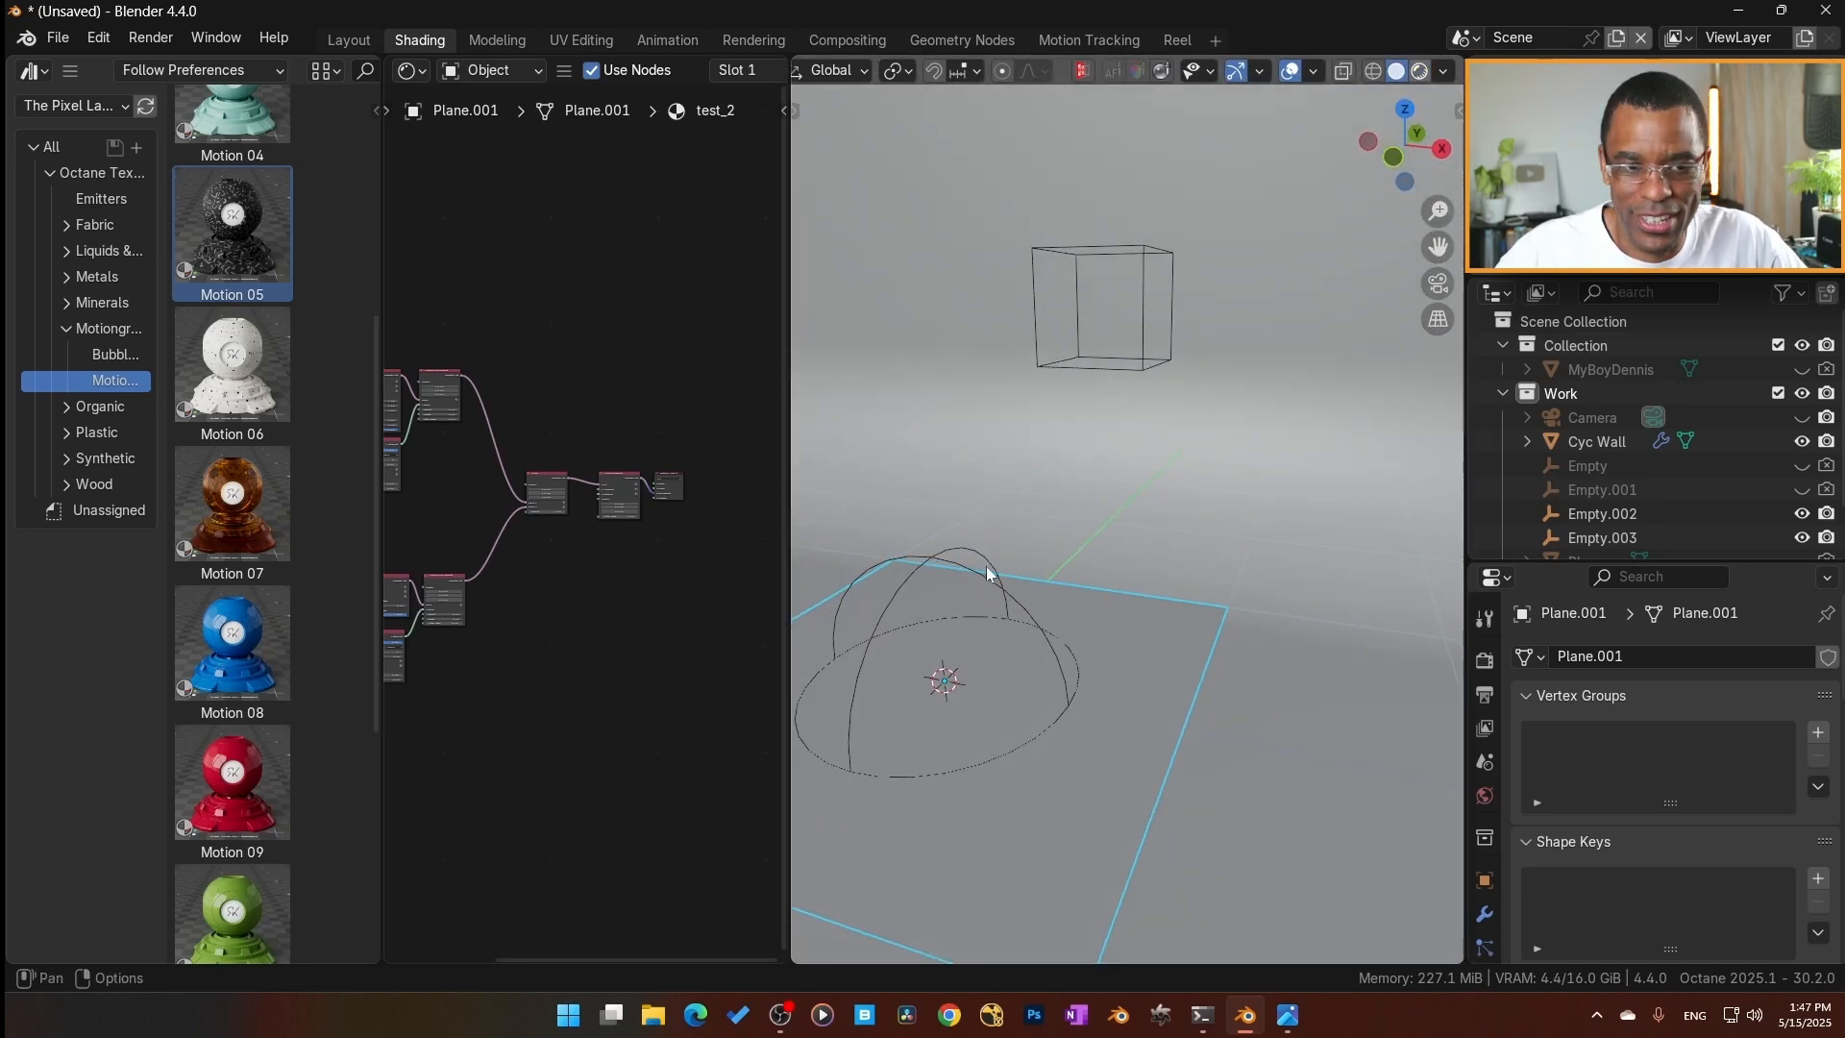
Maximize the node editor and paste the copied Motion 05 nodes into test_2 near the Sphere's nodes.
scroll(609, 577, down, 5)
key(ctrl+space)
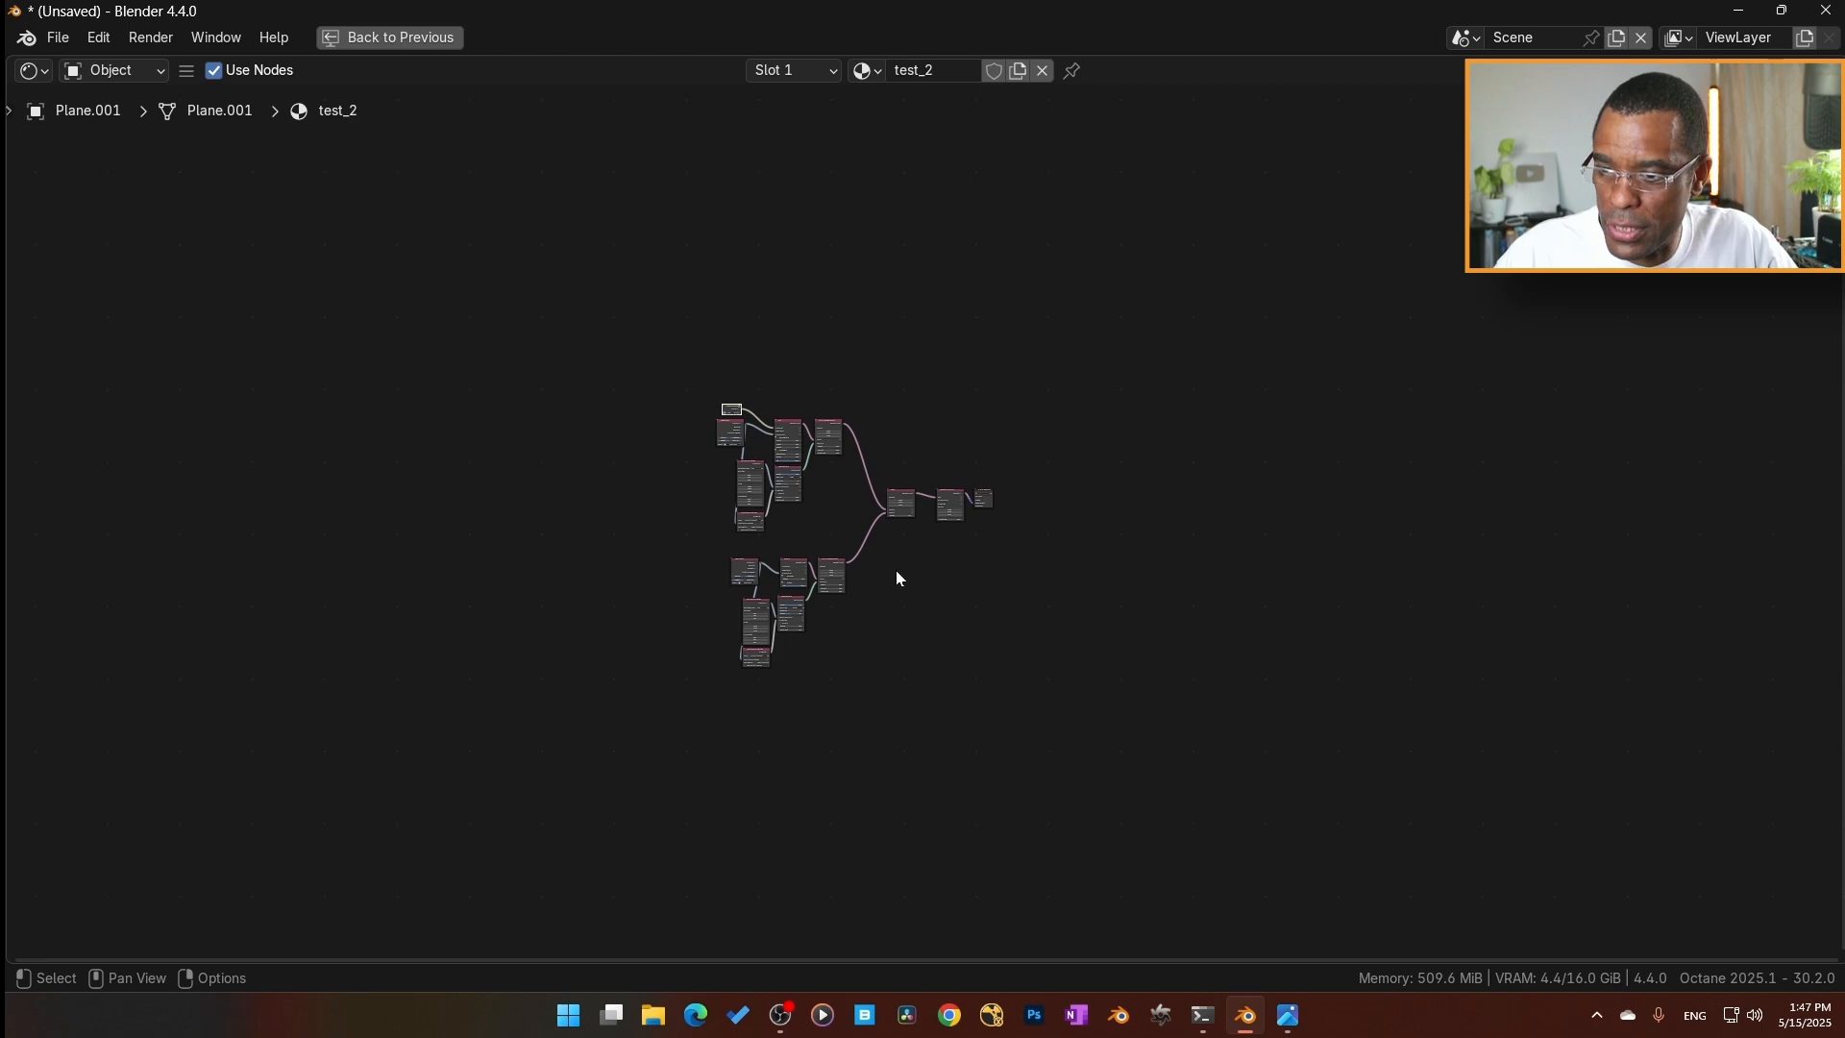
scroll(897, 572, up, 3)
middle_drag(898, 700, 1266, 572)
scroll(1265, 571, up, 3)
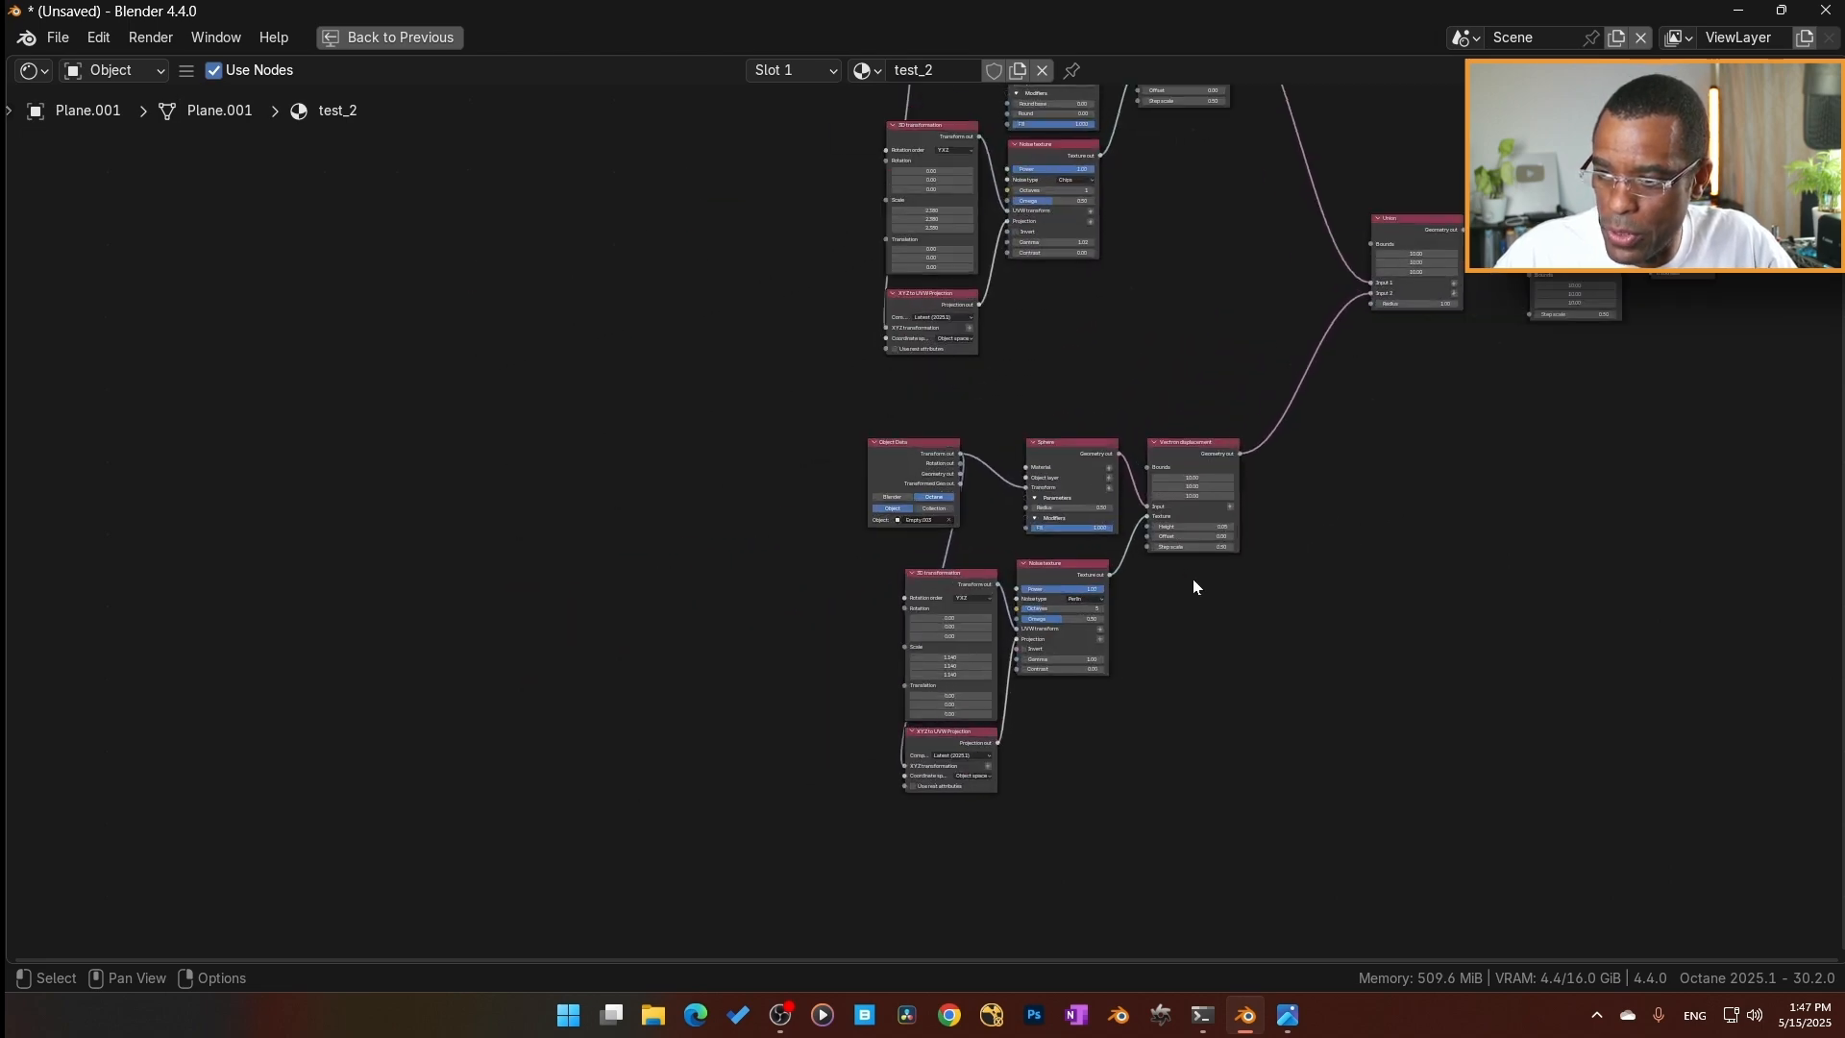
right_click(381, 527)
click(377, 517)
key(g)
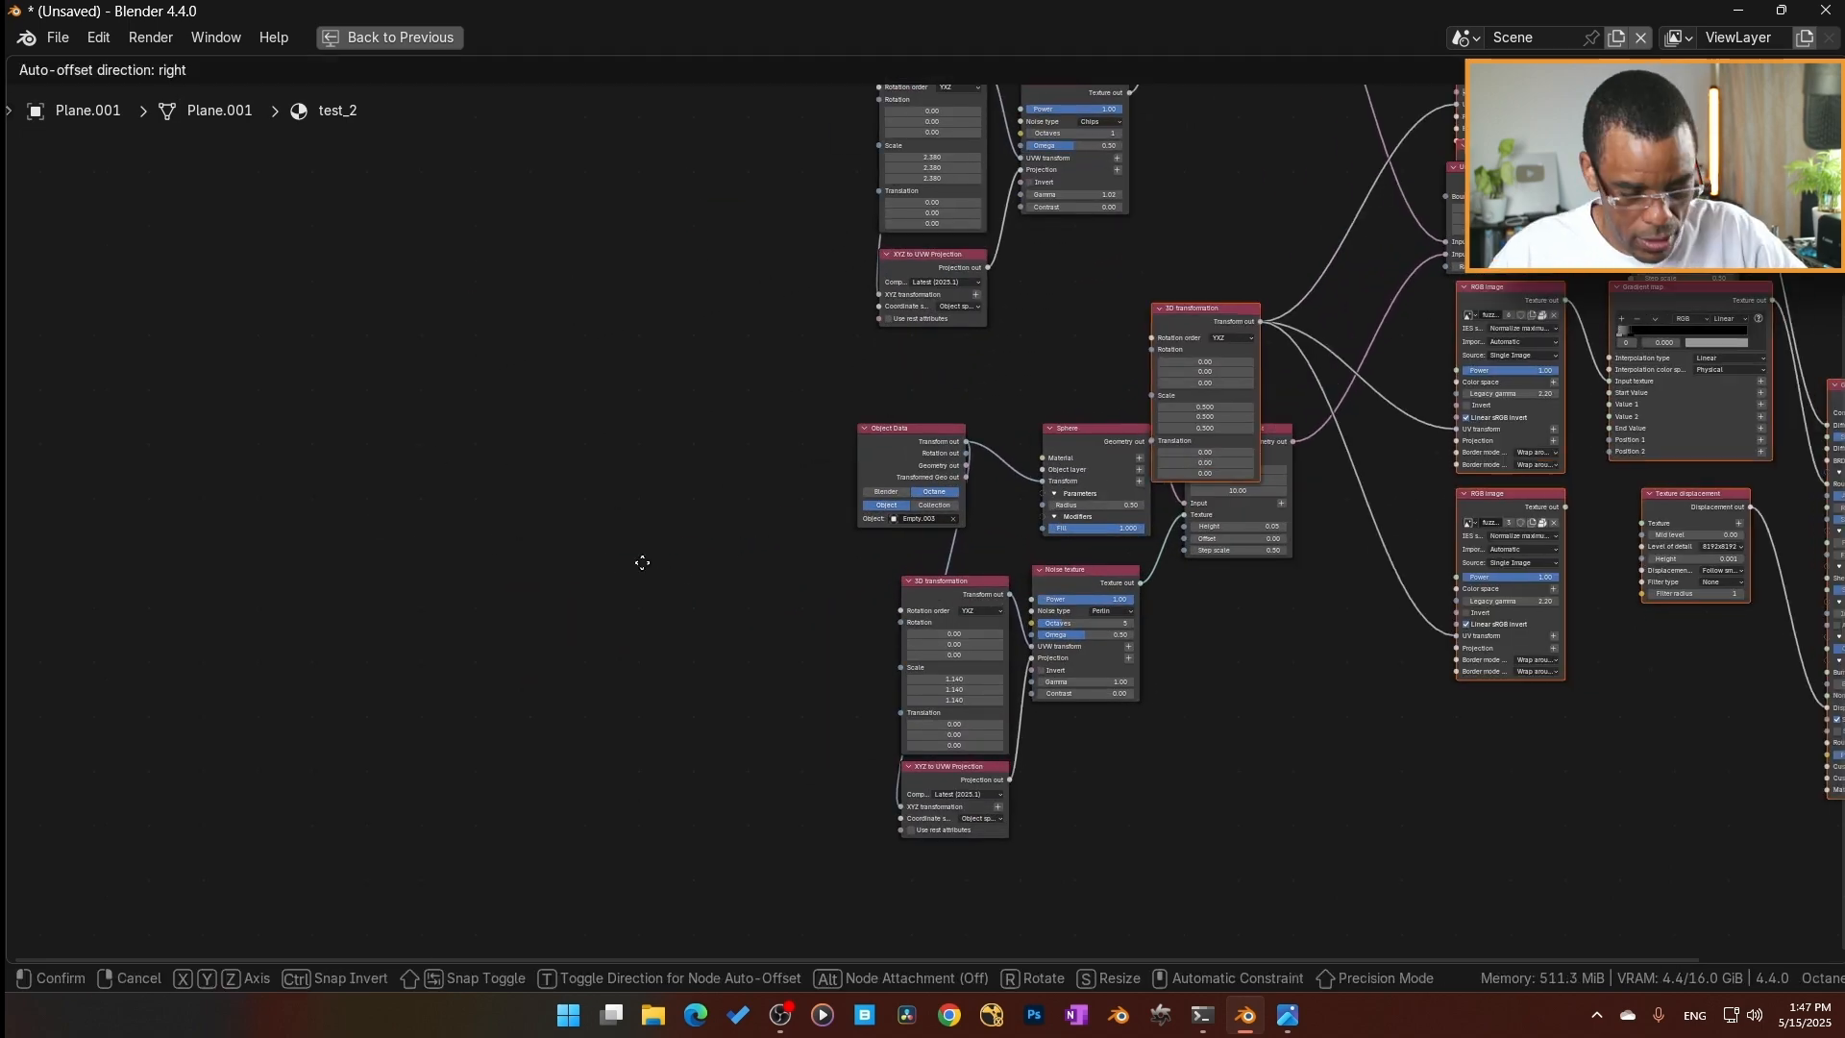
click(827, 614)
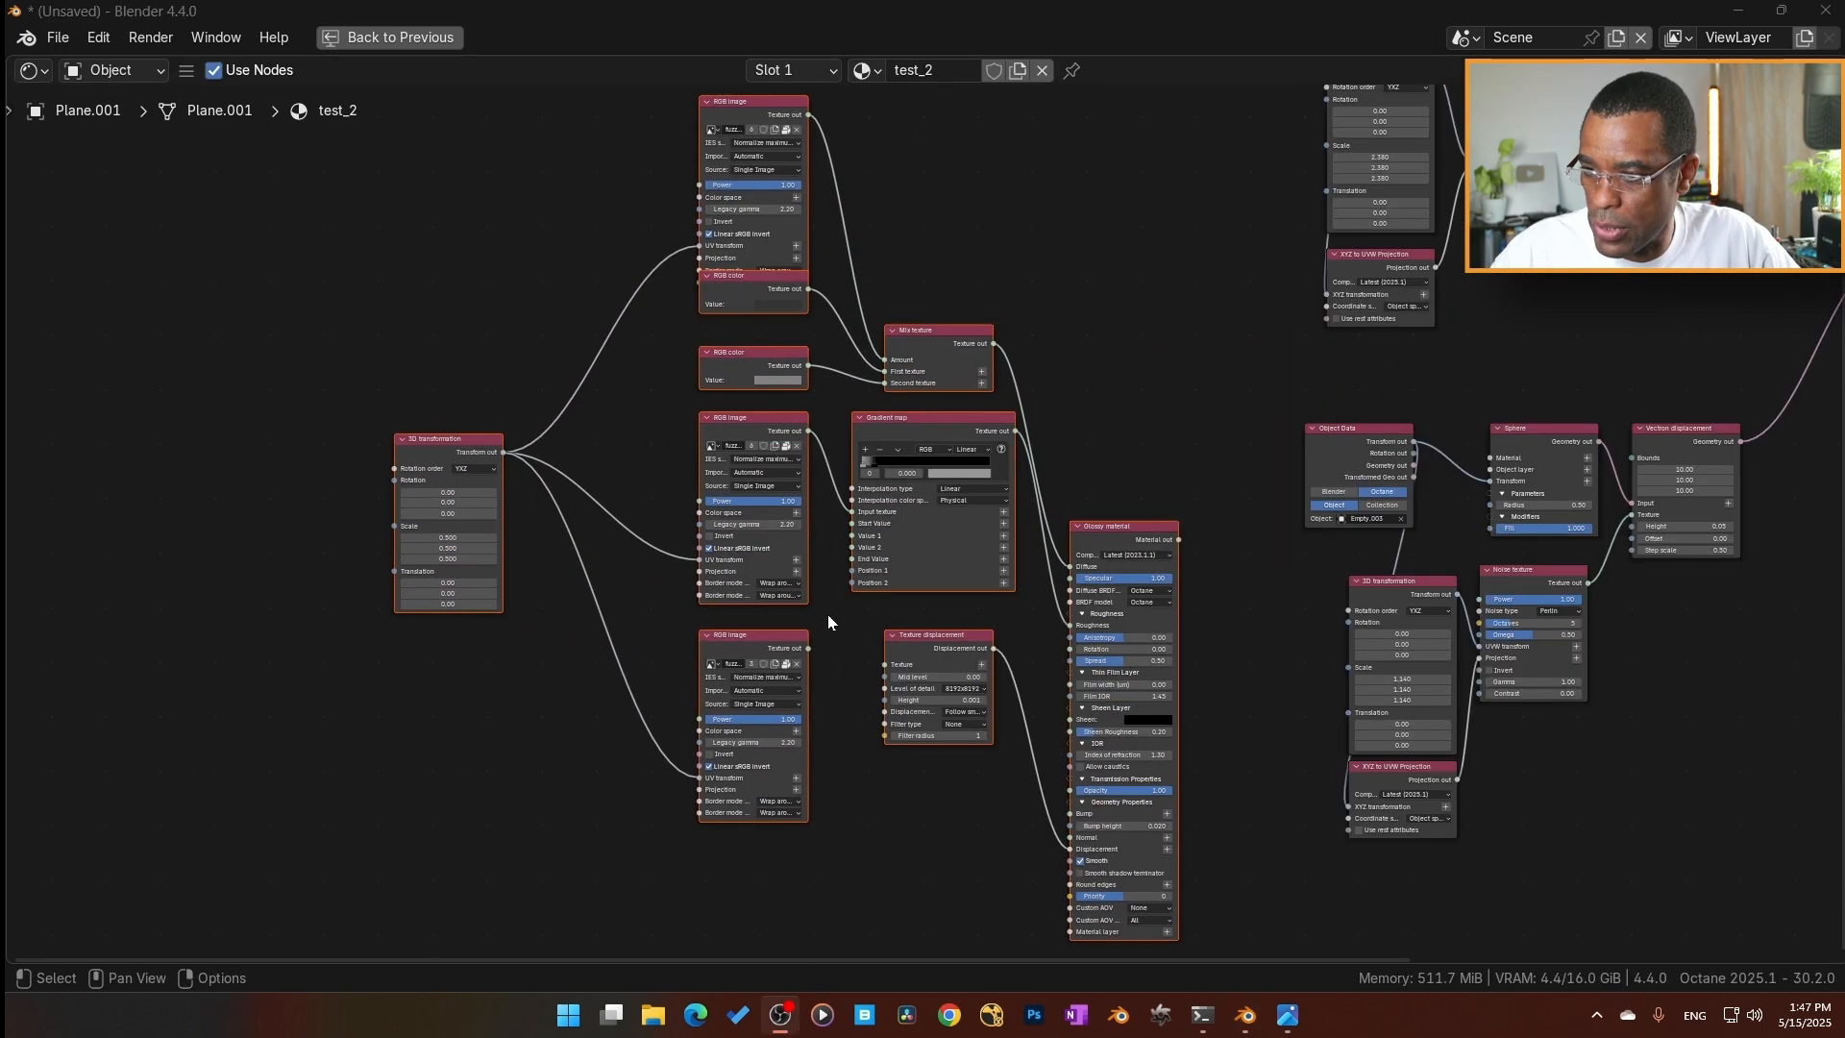
Select all the pasted Motion 05 nodes and reposition them in the free space before the Sphere's nodes.
middle_drag(885, 799, 810, 594)
click(904, 557)
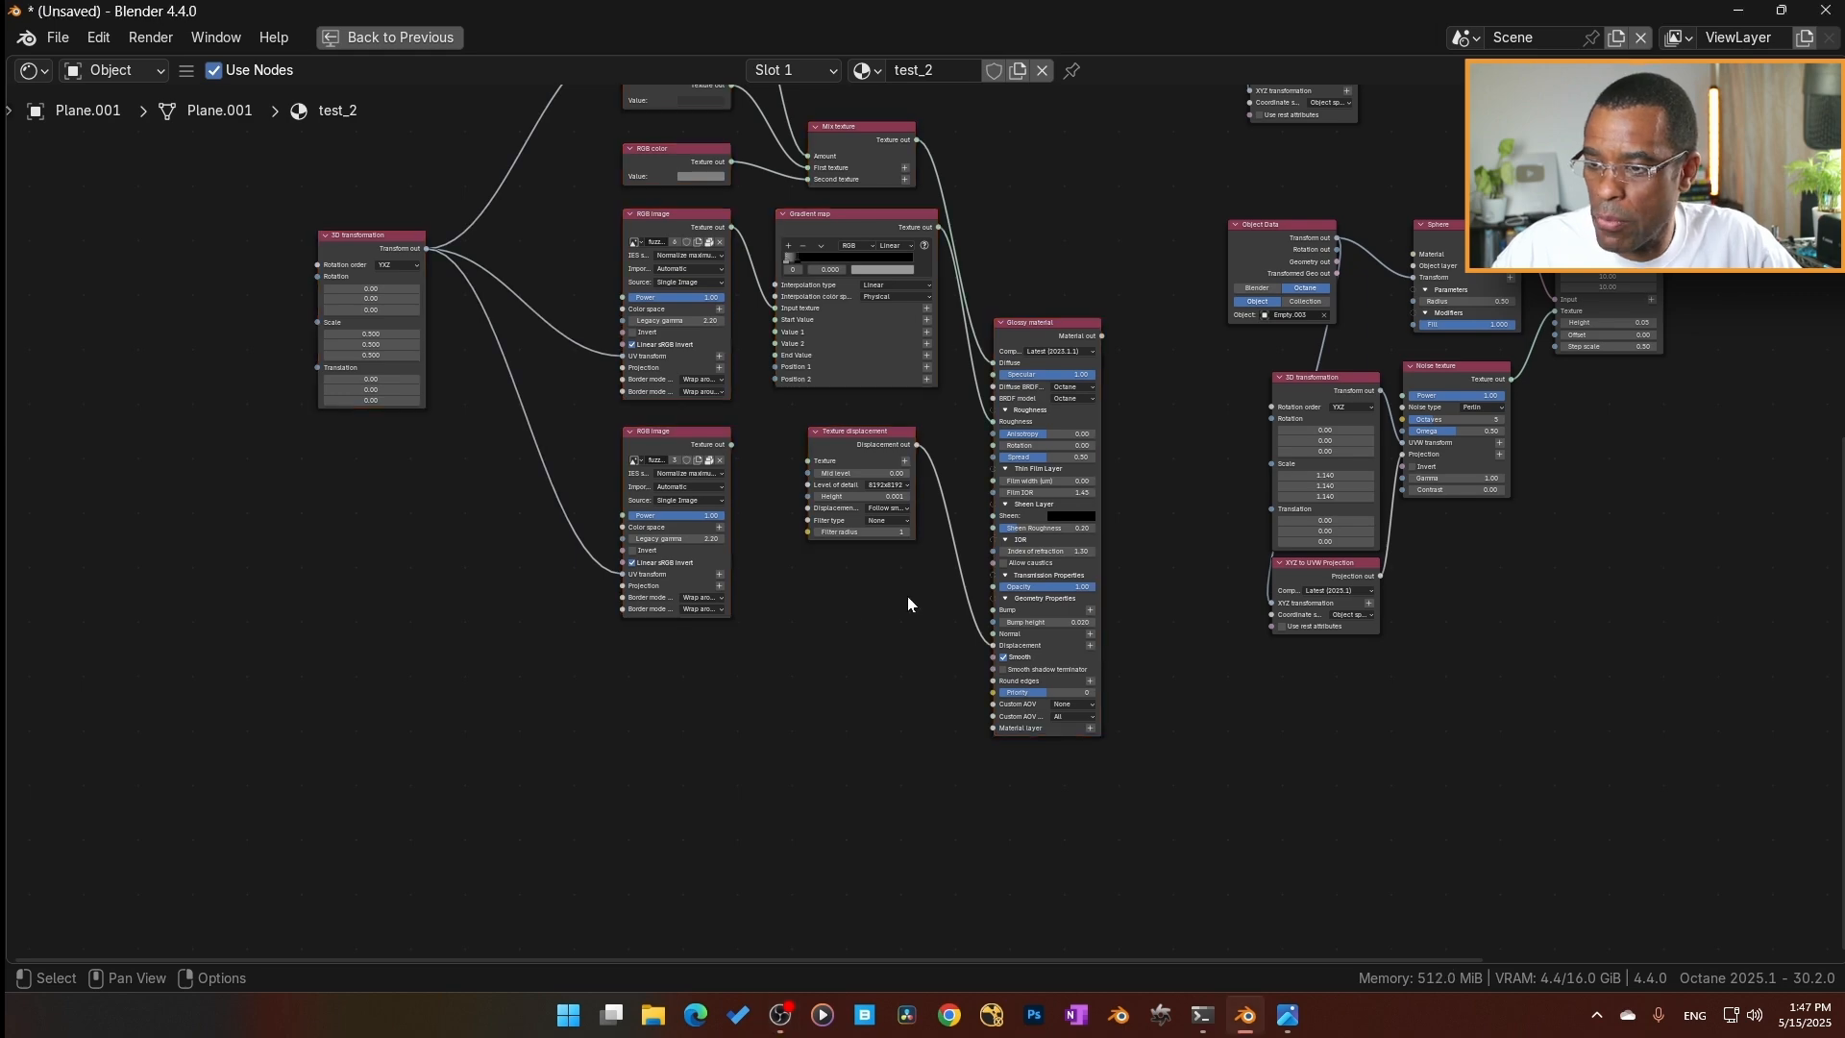
scroll(922, 552, down, 3)
drag(1098, 735, 461, 29)
key(g)
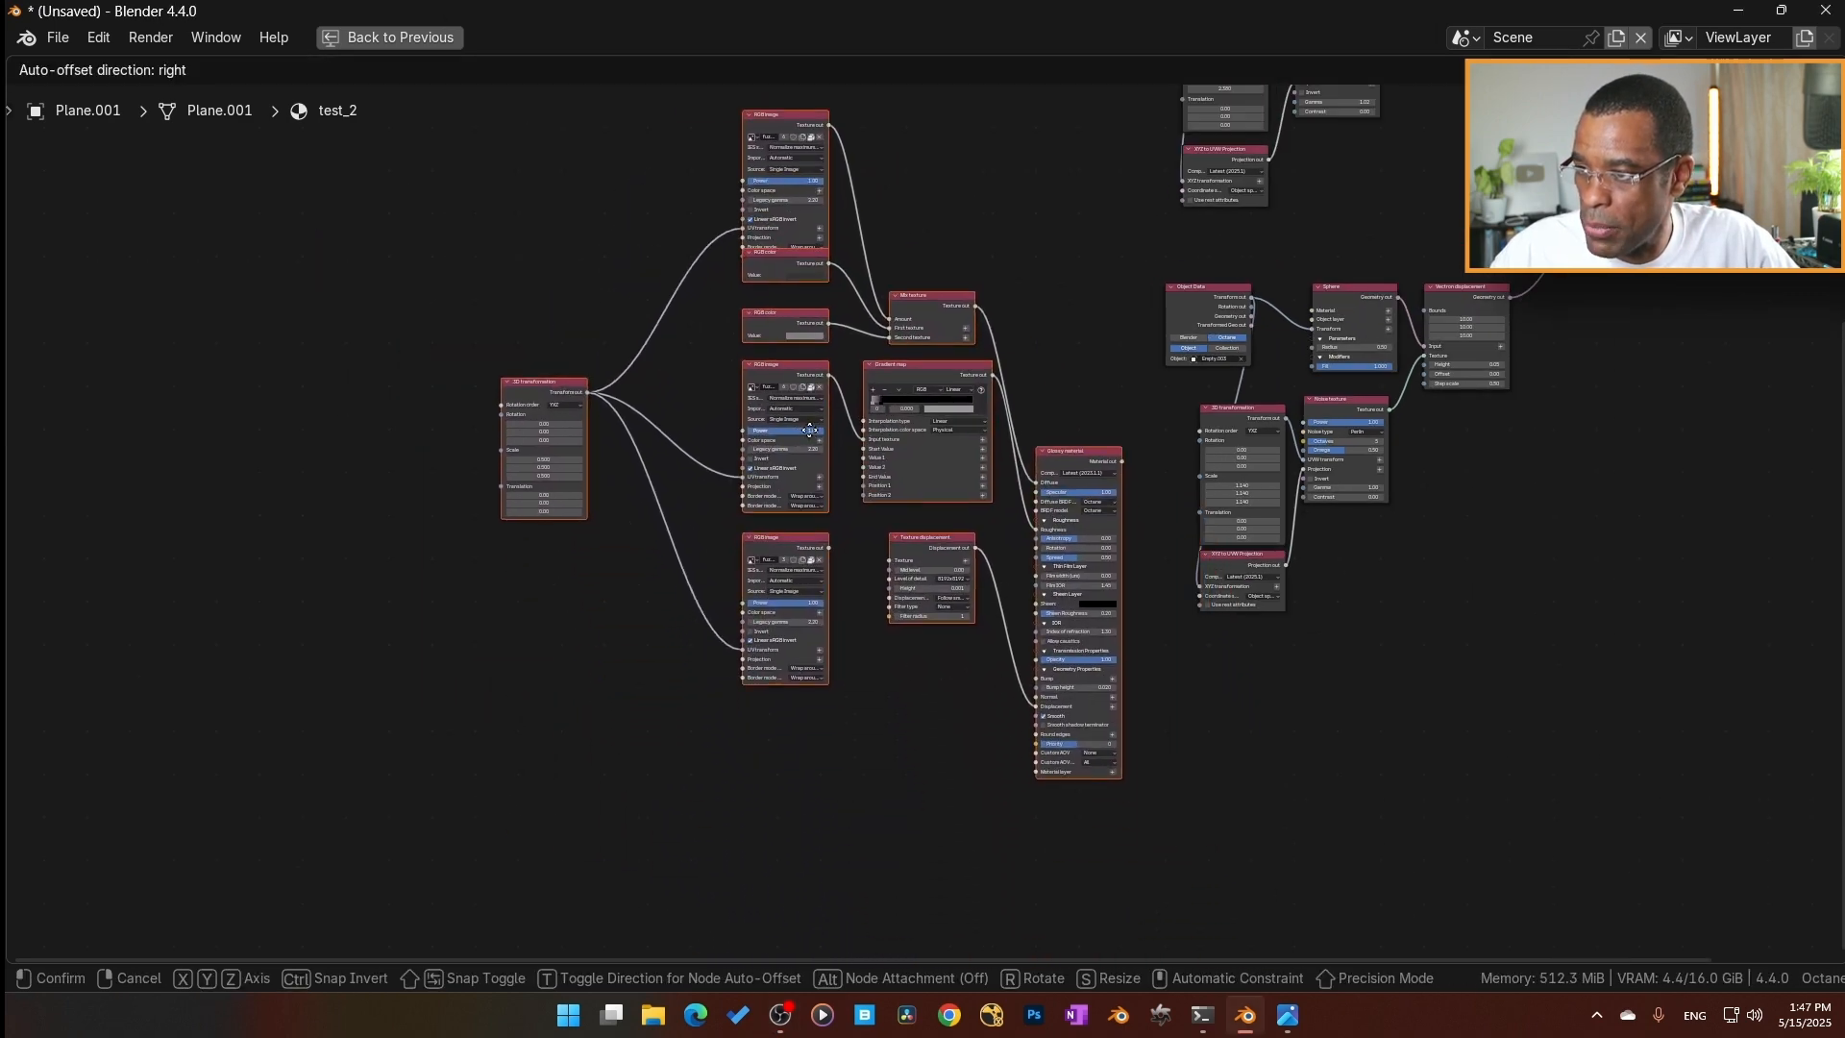
click(816, 434)
Connect the Glossy material's Material out to the Sphere's Material input and move the overlapping RGB color node clear of the RGB image node.
scroll(1385, 660, up, 3)
scroll(1069, 659, up, 1)
middle_drag(987, 577, 894, 738)
drag(803, 656, 1174, 357)
scroll(817, 545, down, 4)
middle_drag(815, 546, 1066, 483)
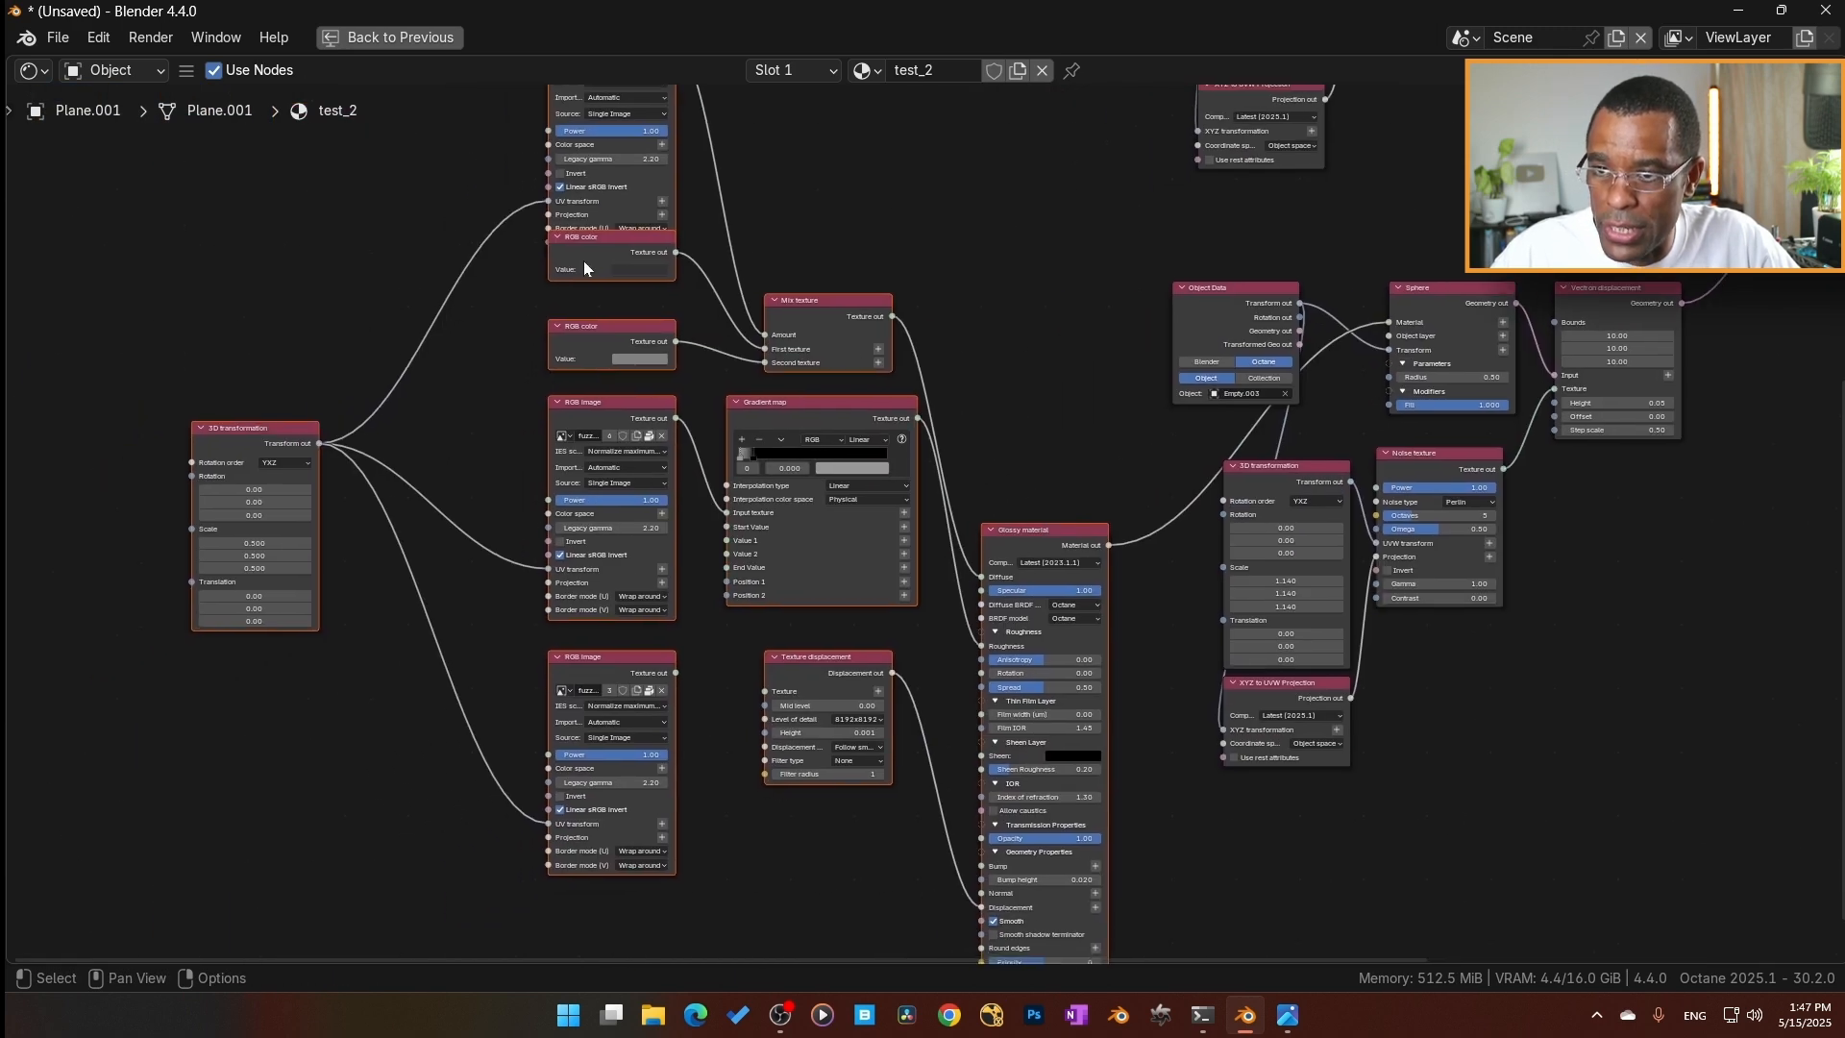
drag(602, 240, 601, 265)
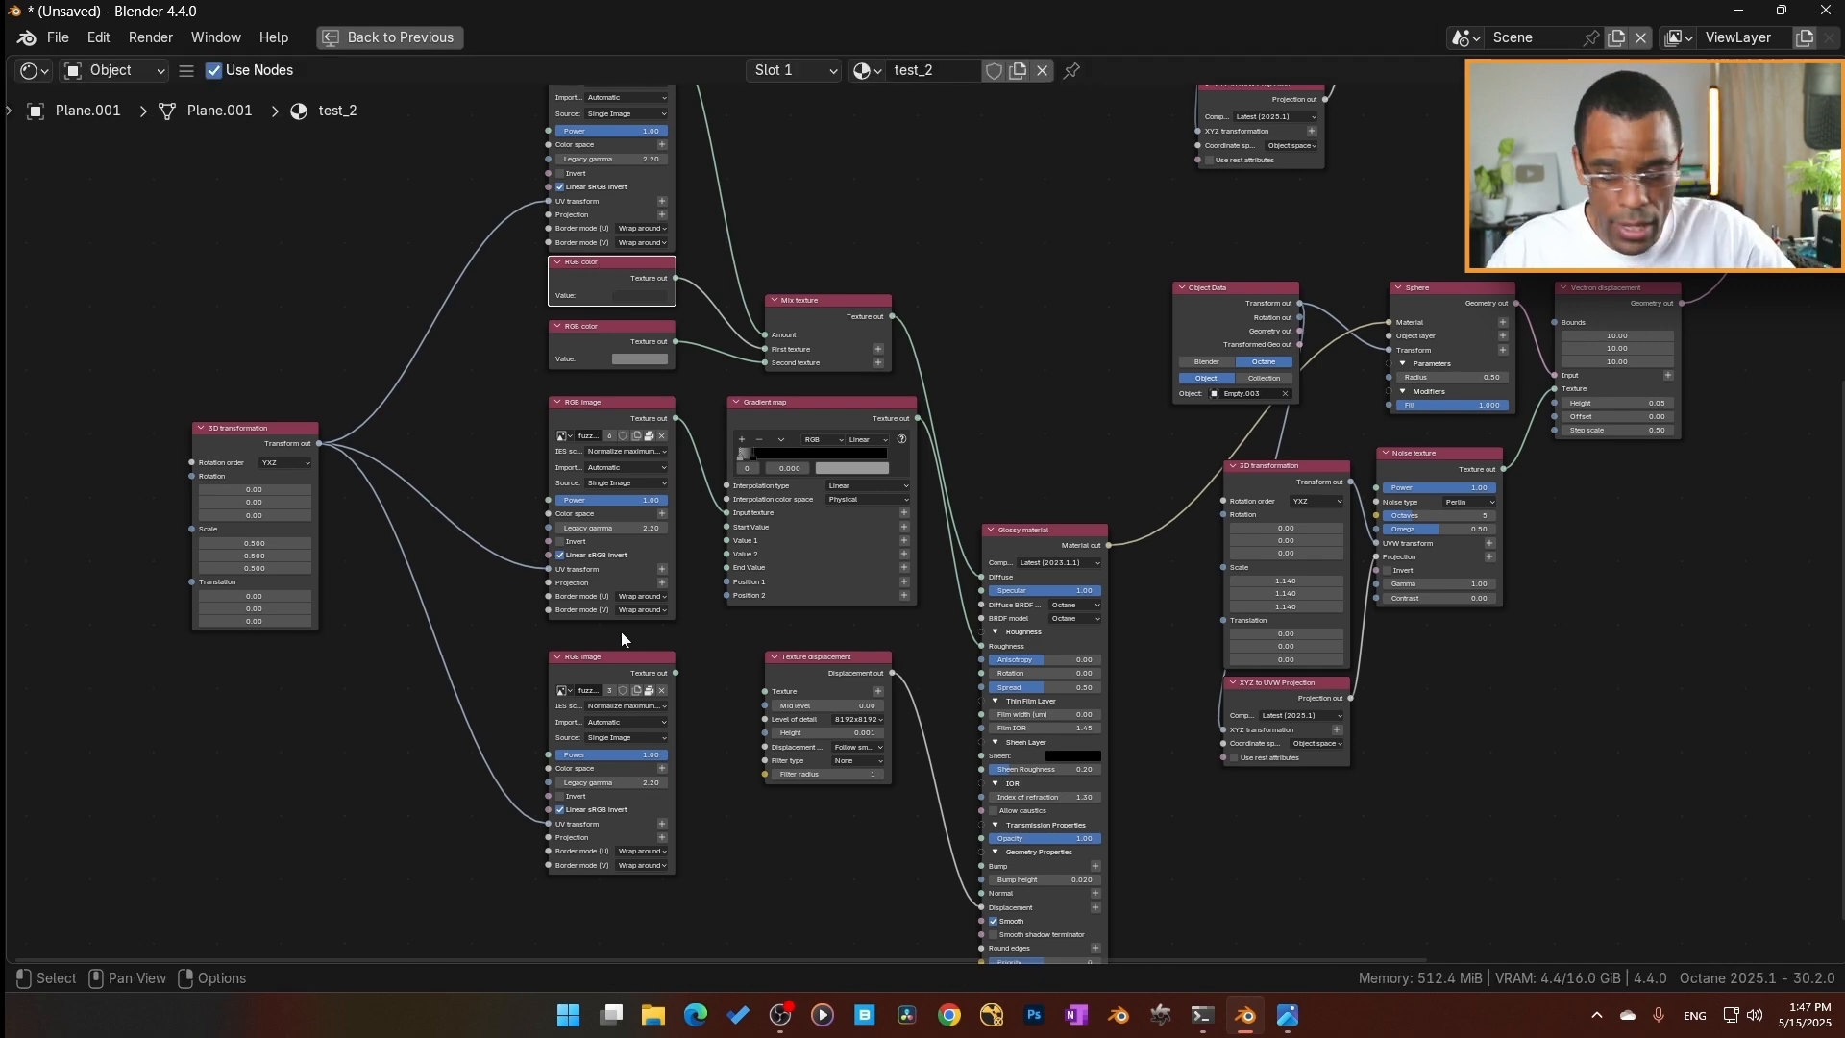
Add a Spherical Projection node and connect its output to the Projection inputs of all three RGB image nodes.
middle_drag(1541, 488, 1364, 609)
scroll(1219, 446, up, 3)
scroll(1226, 450, down, 5)
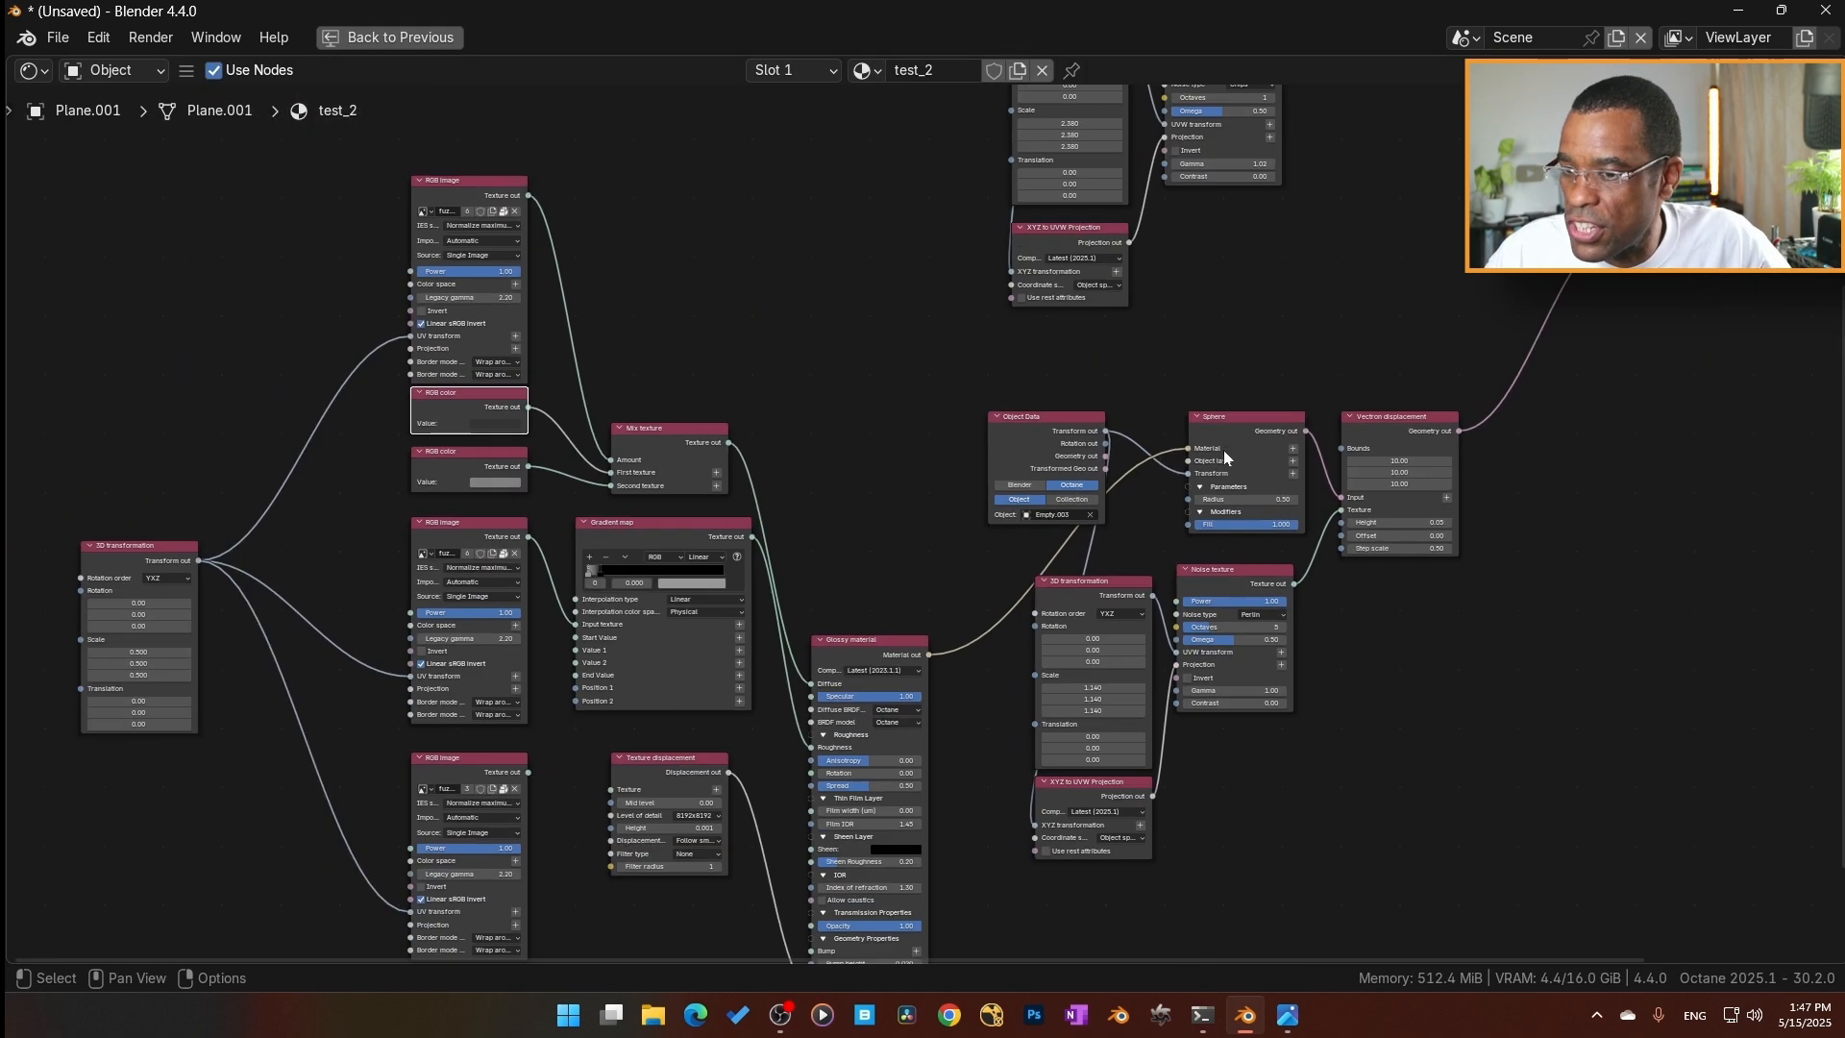
middle_drag(900, 510, 1202, 378)
key(shift+a)
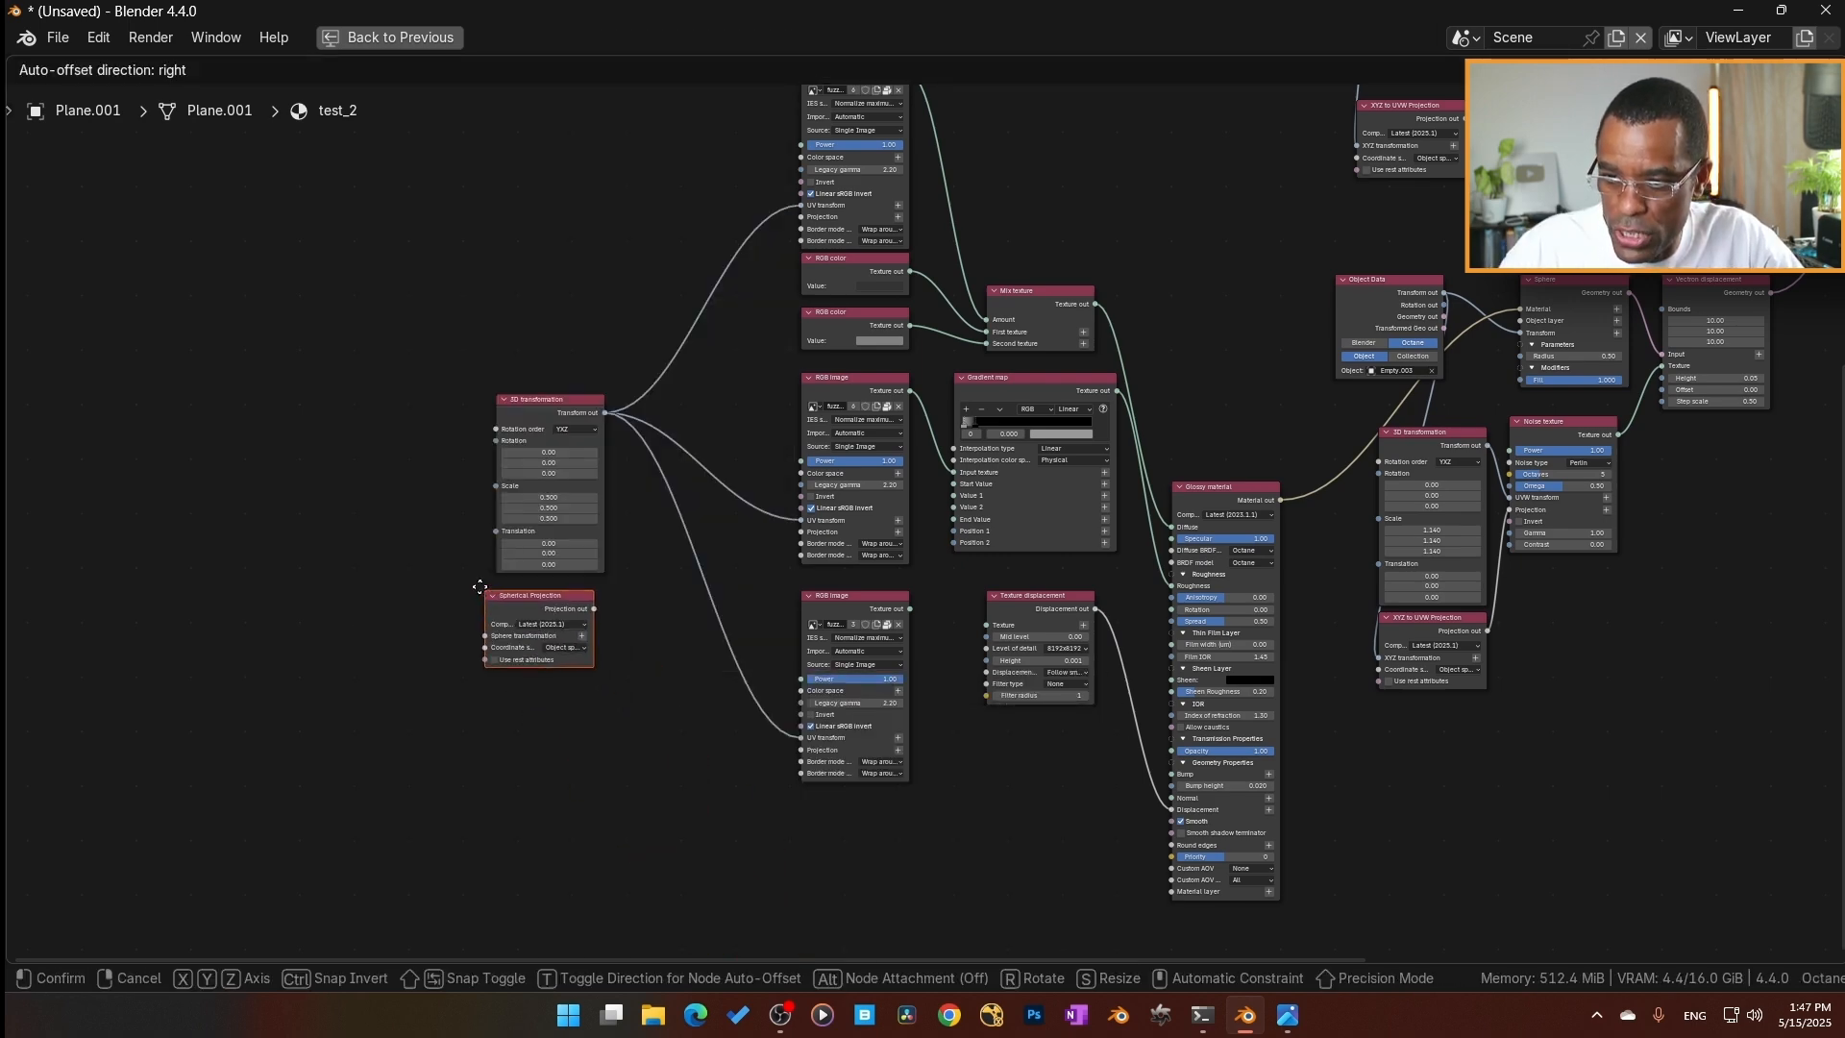
click(475, 582)
scroll(750, 670, up, 5)
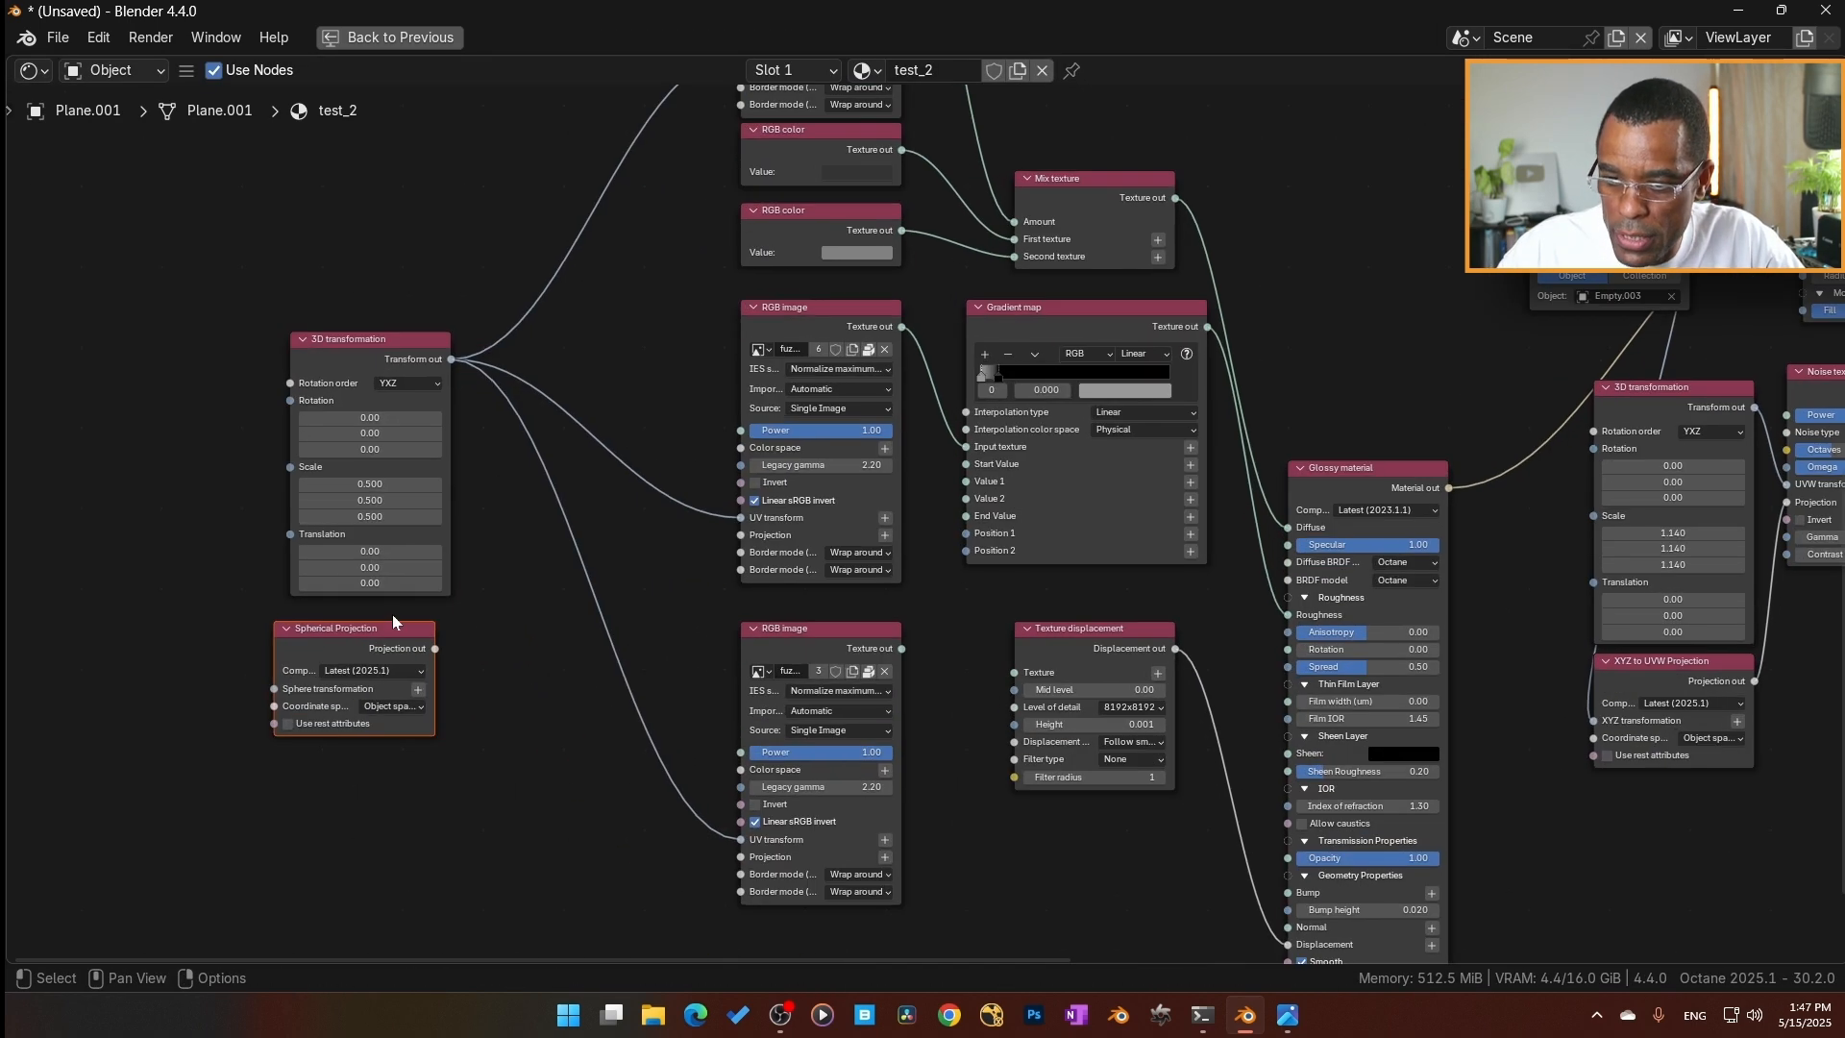
drag(425, 648, 741, 857)
drag(435, 649, 726, 239)
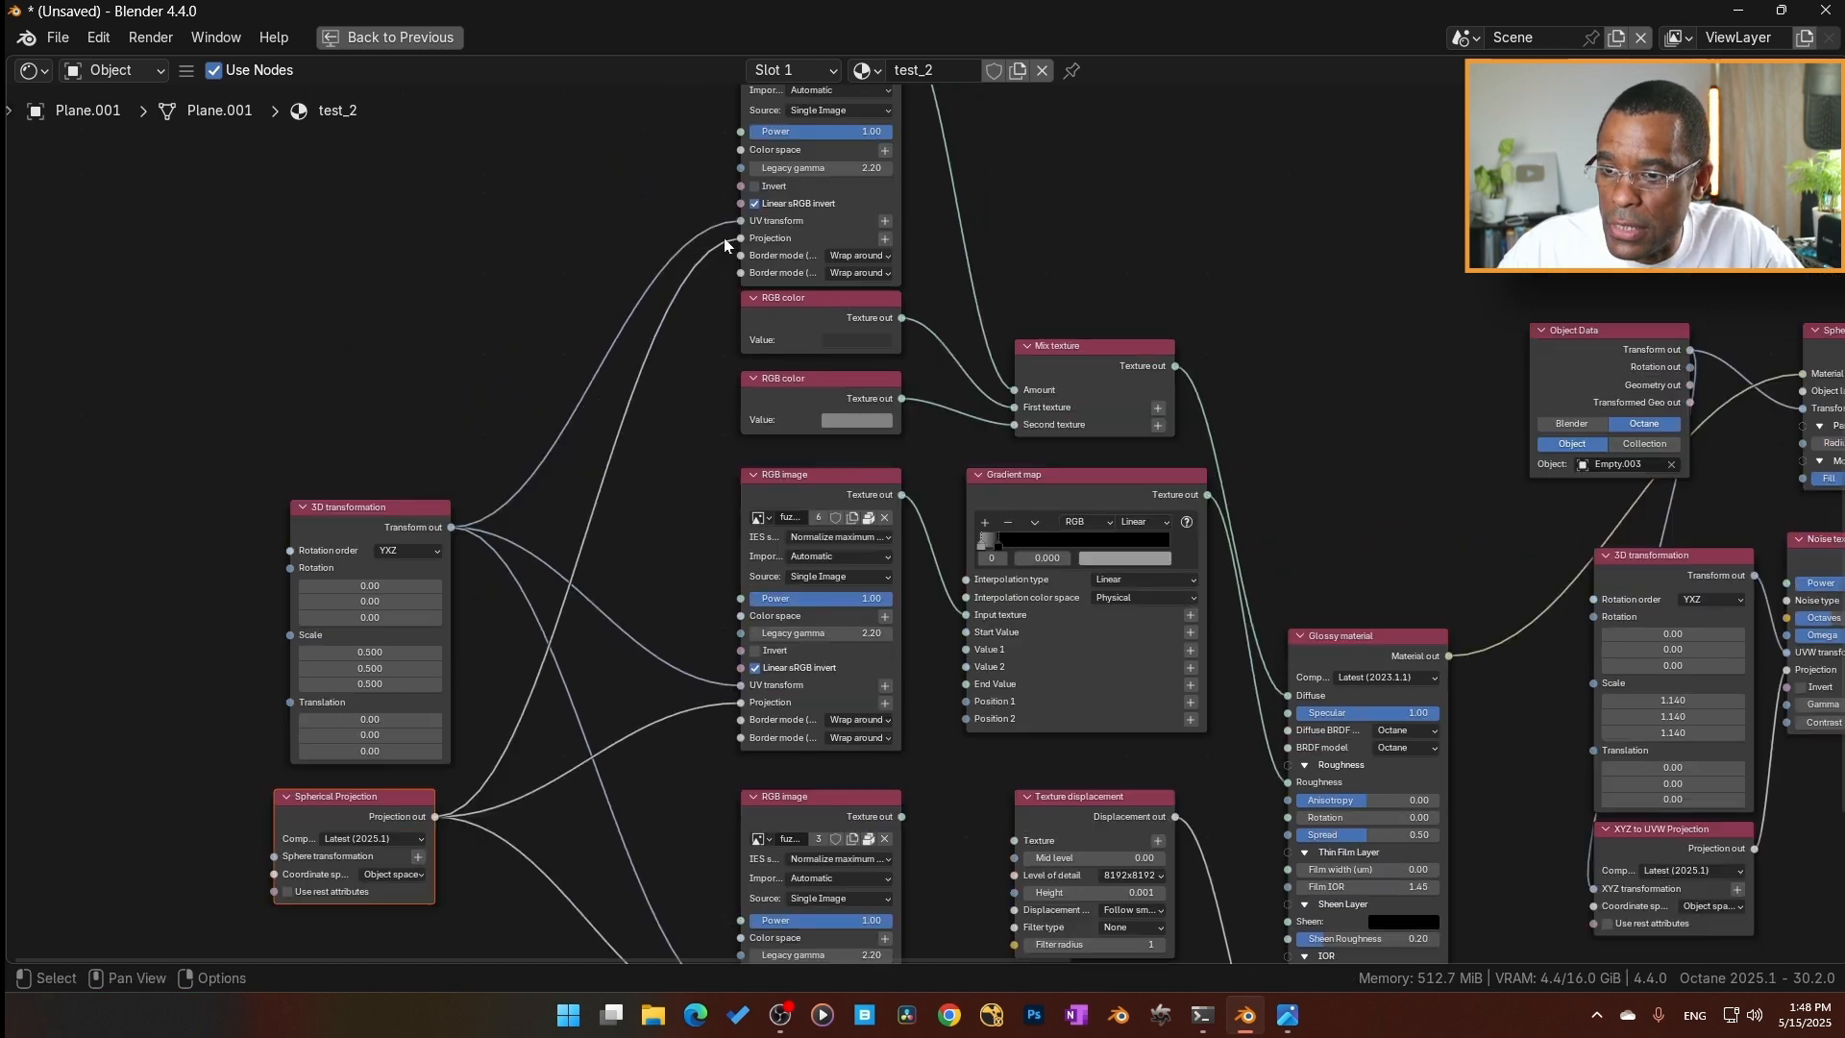
middle_drag(499, 809, 436, 568)
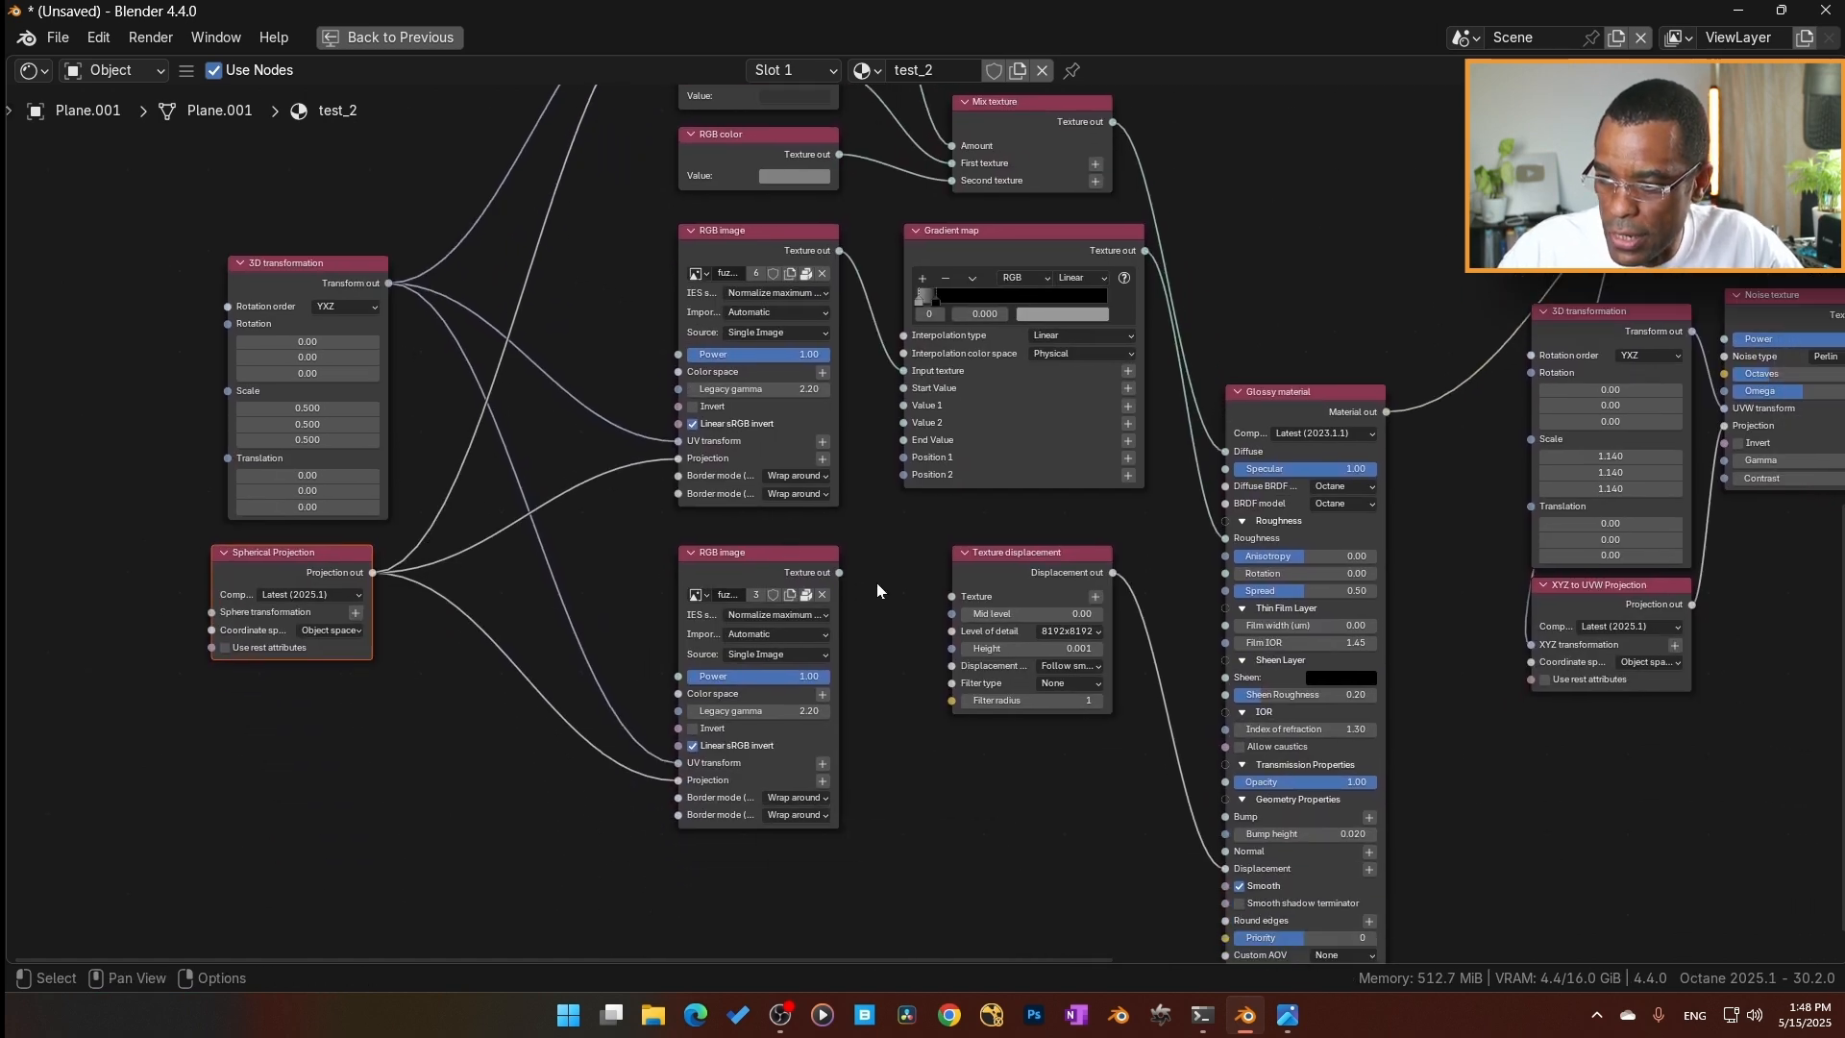
Connect the lowest RGB image's Texture out to the Texture input of the Sphere's Vectron displacement, replacing the noise.
click(759, 569)
middle_drag(765, 562, 404, 590)
drag(378, 625, 1231, 451)
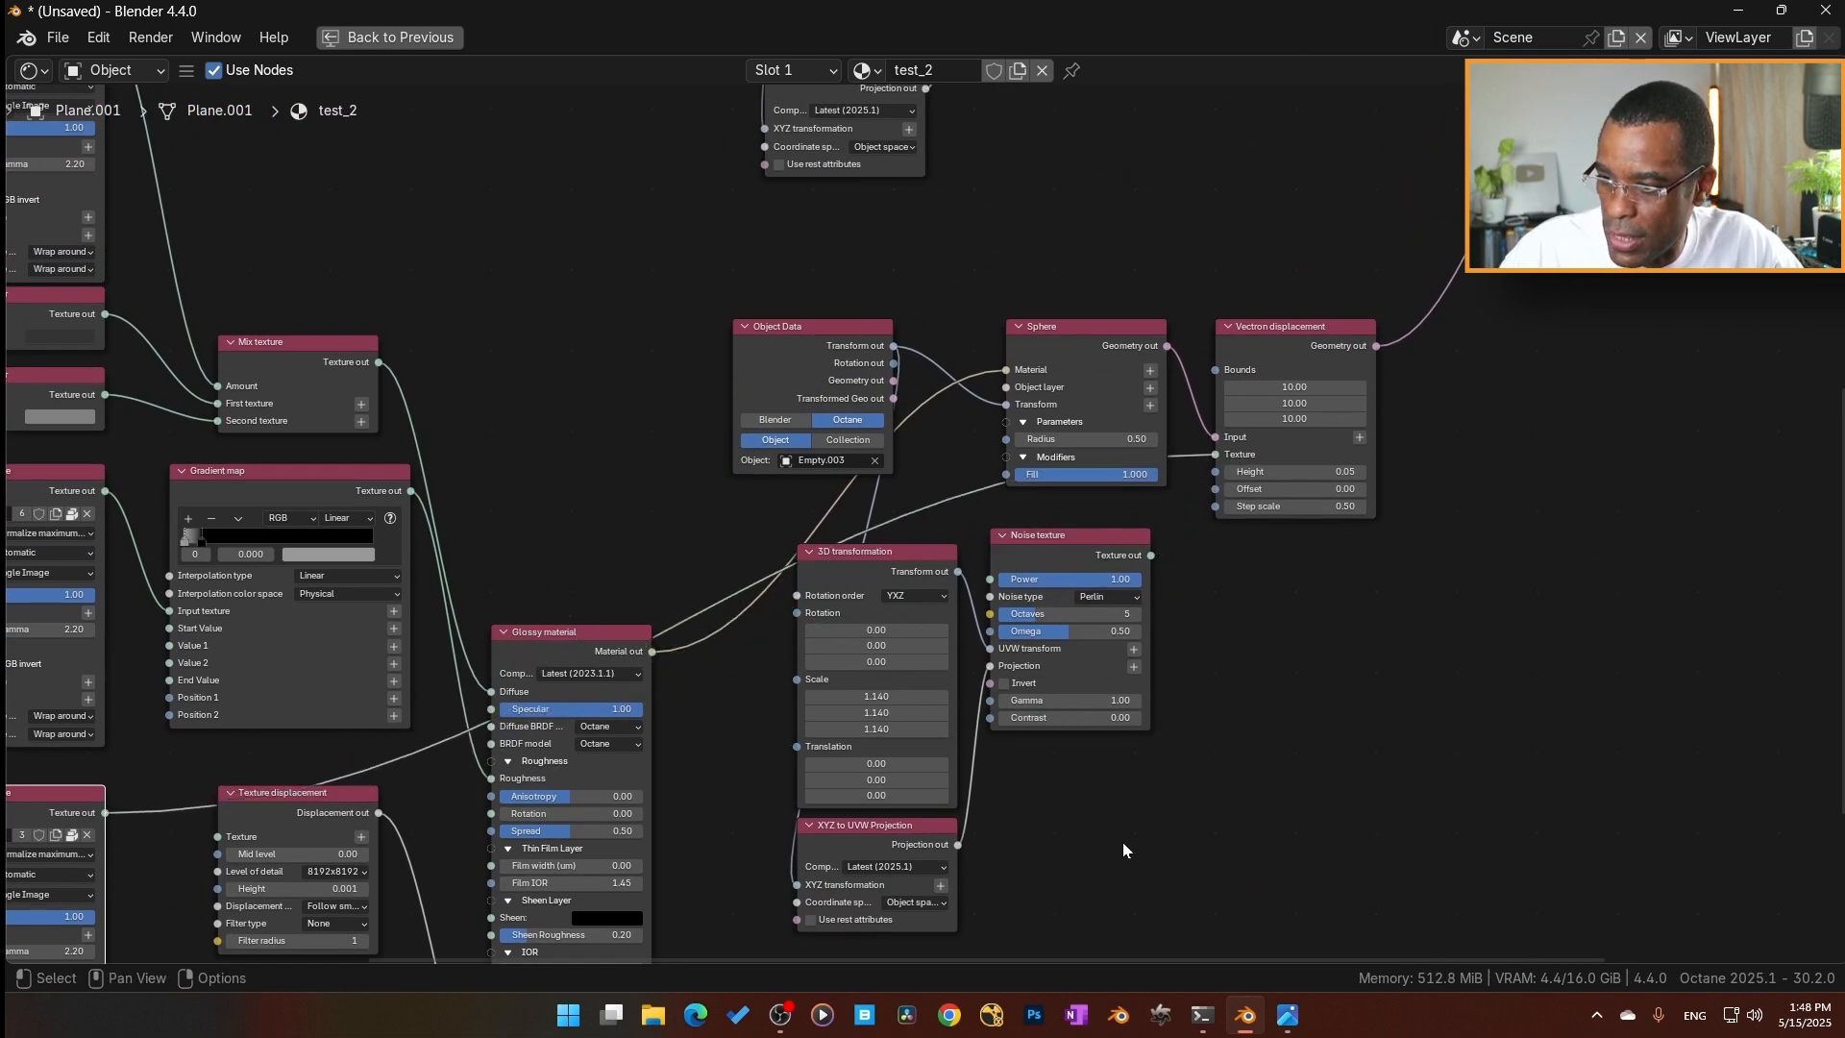
Move the Sphere's unused Noise texture, 3D transformation and XYZ to UVW Projection nodes down out of the way.
drag(1122, 843, 915, 685)
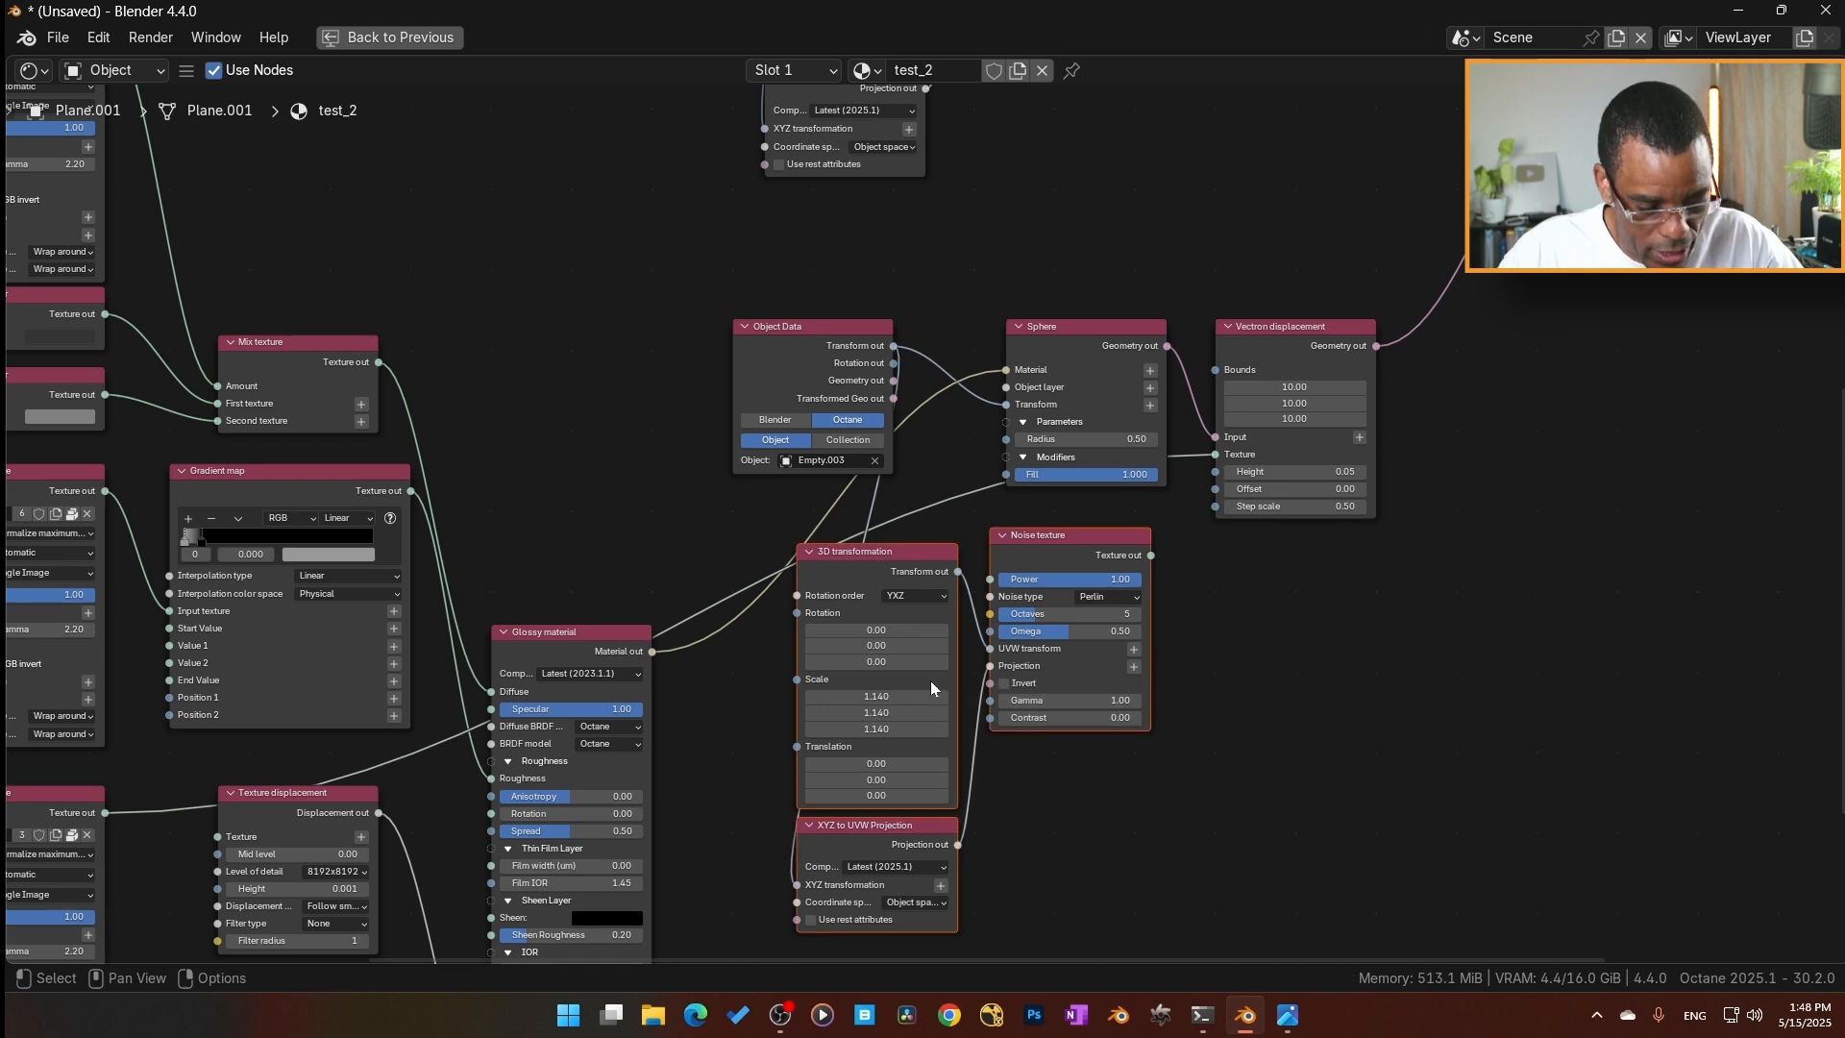
key(g)
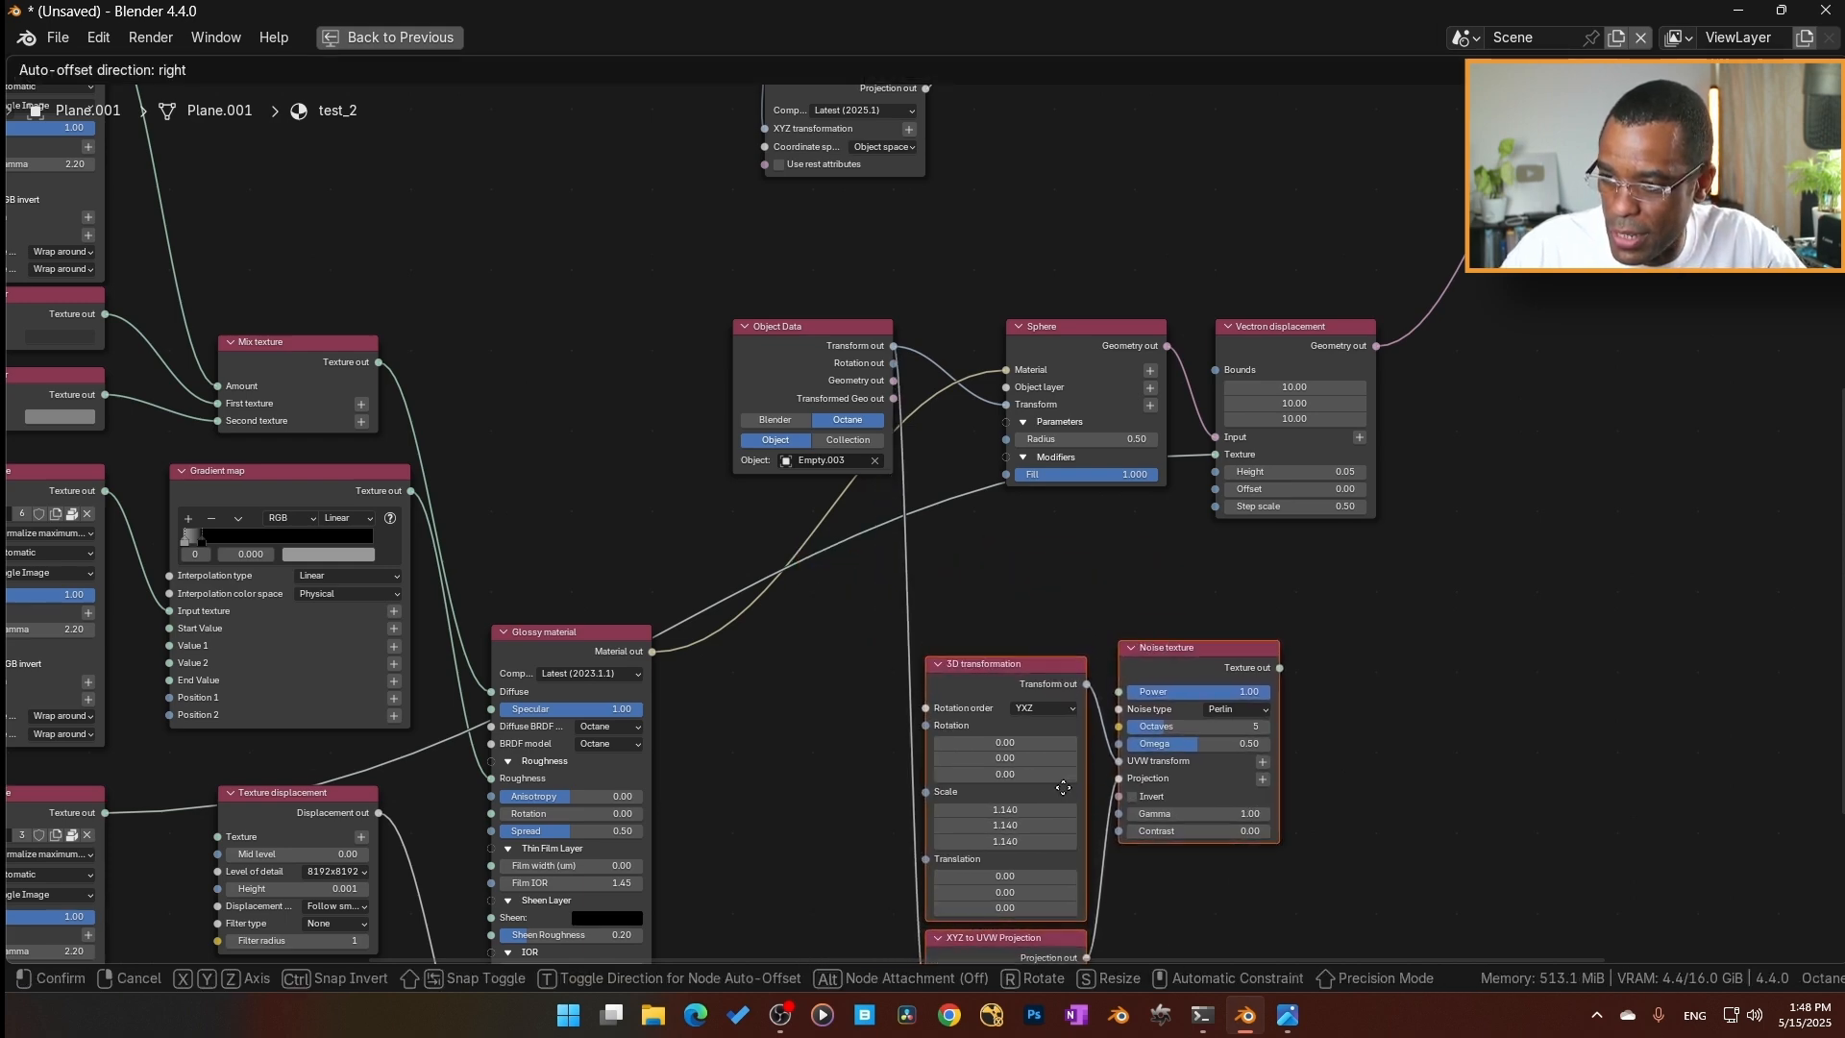
click(1048, 834)
Examine the Spherical Projection and 3D transformation nodes, restore the full workspace layout and inspect the rendered sphere up close.
scroll(1047, 615, up, 1)
scroll(1042, 627, up, 2)
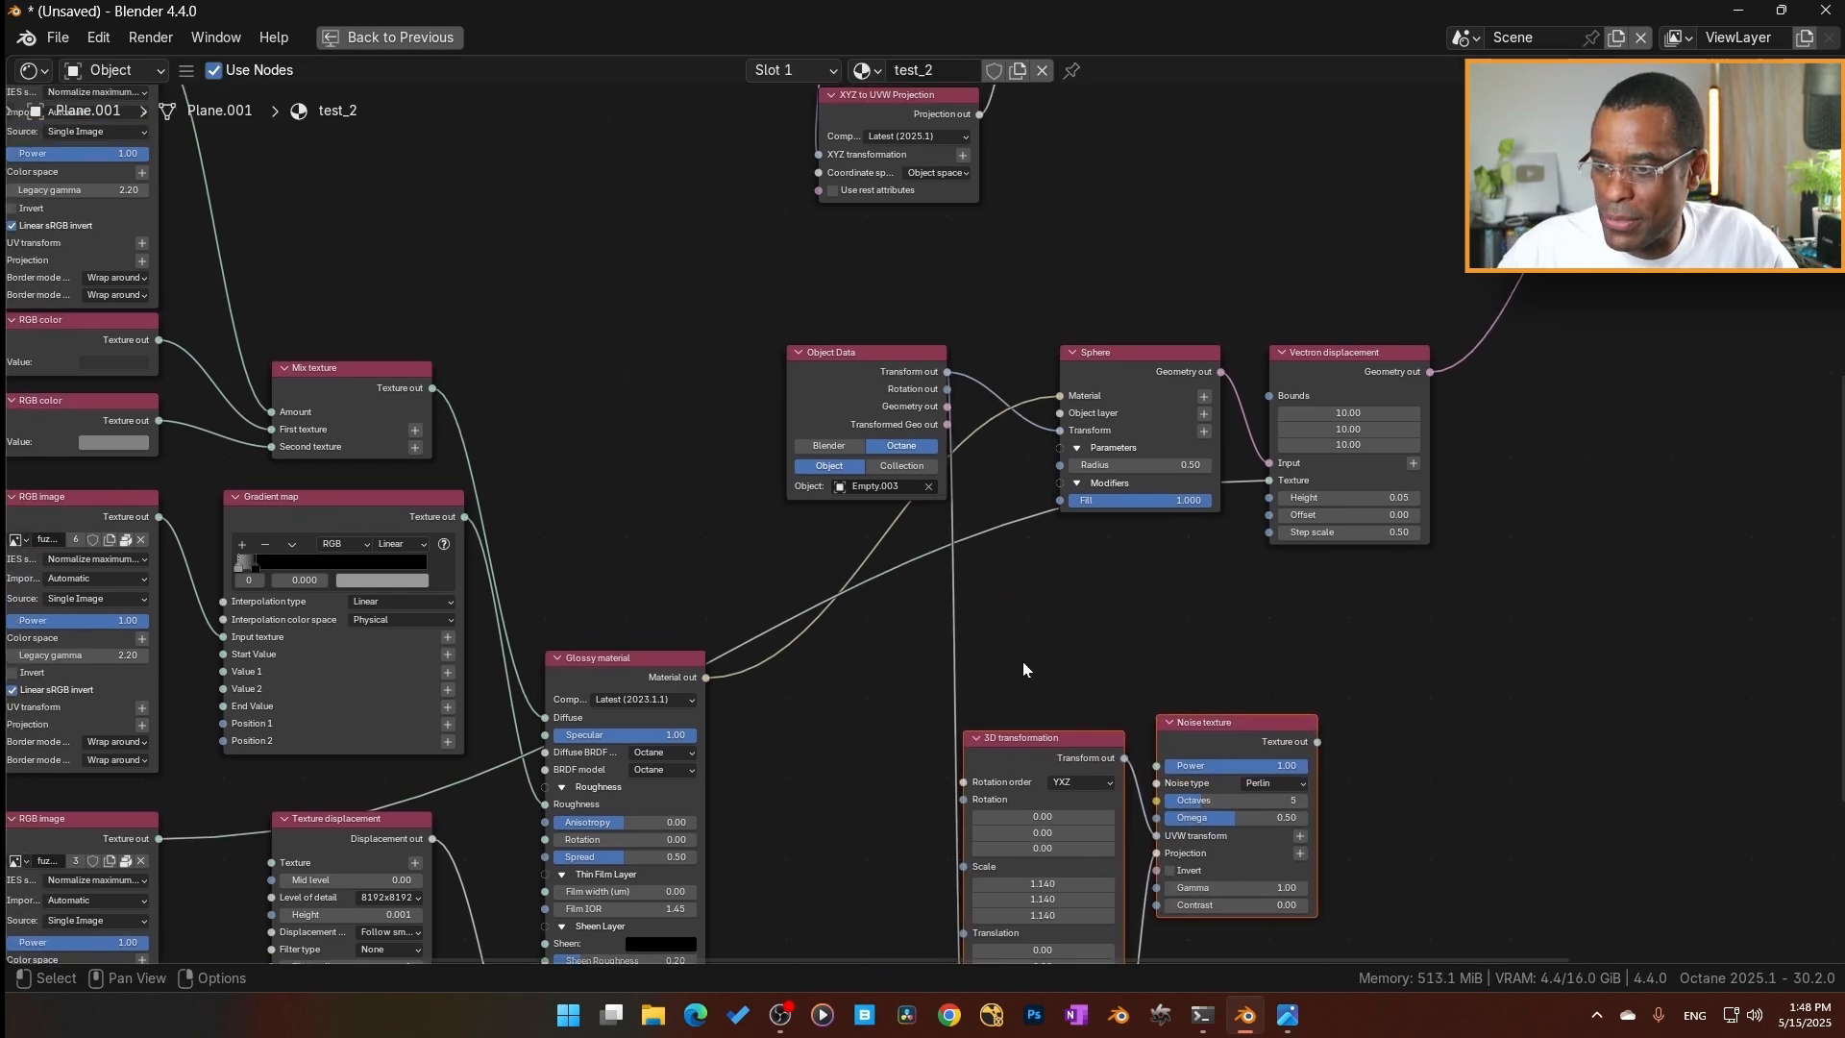
middle_drag(986, 663, 1199, 603)
middle_drag(865, 715, 1453, 536)
click(217, 680)
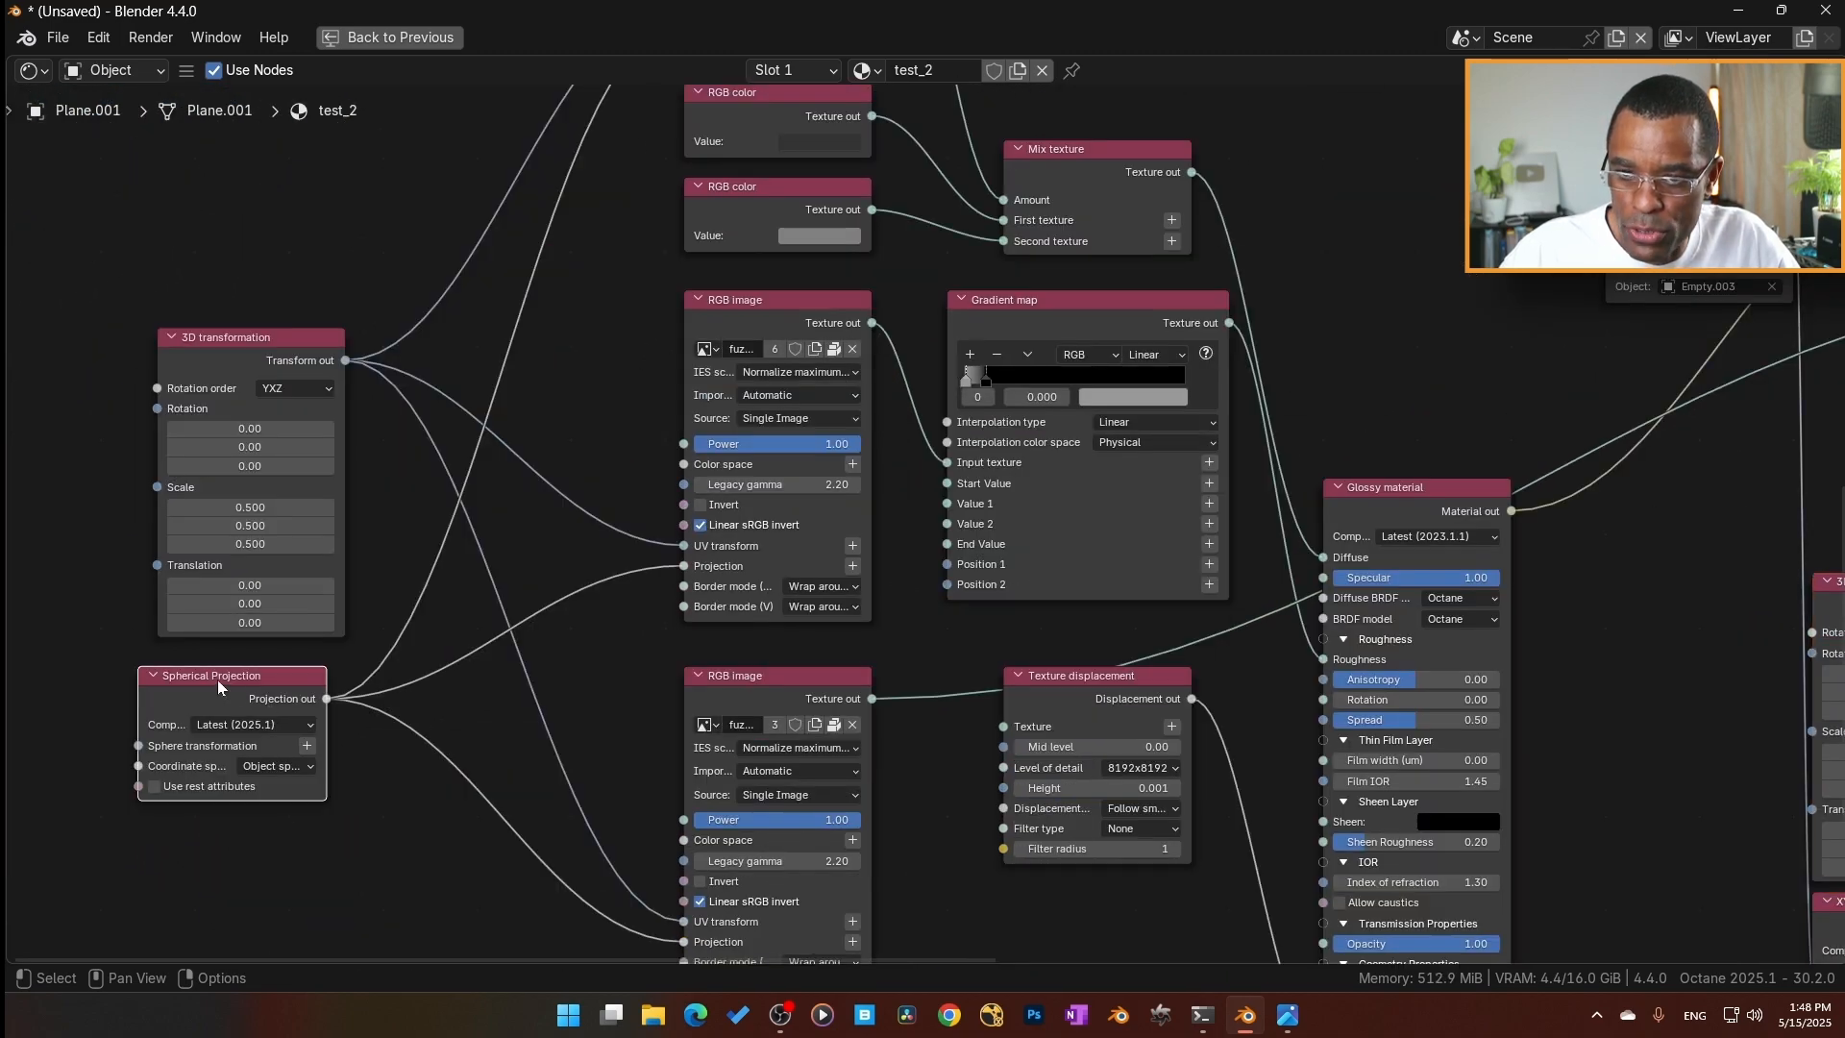
click(240, 357)
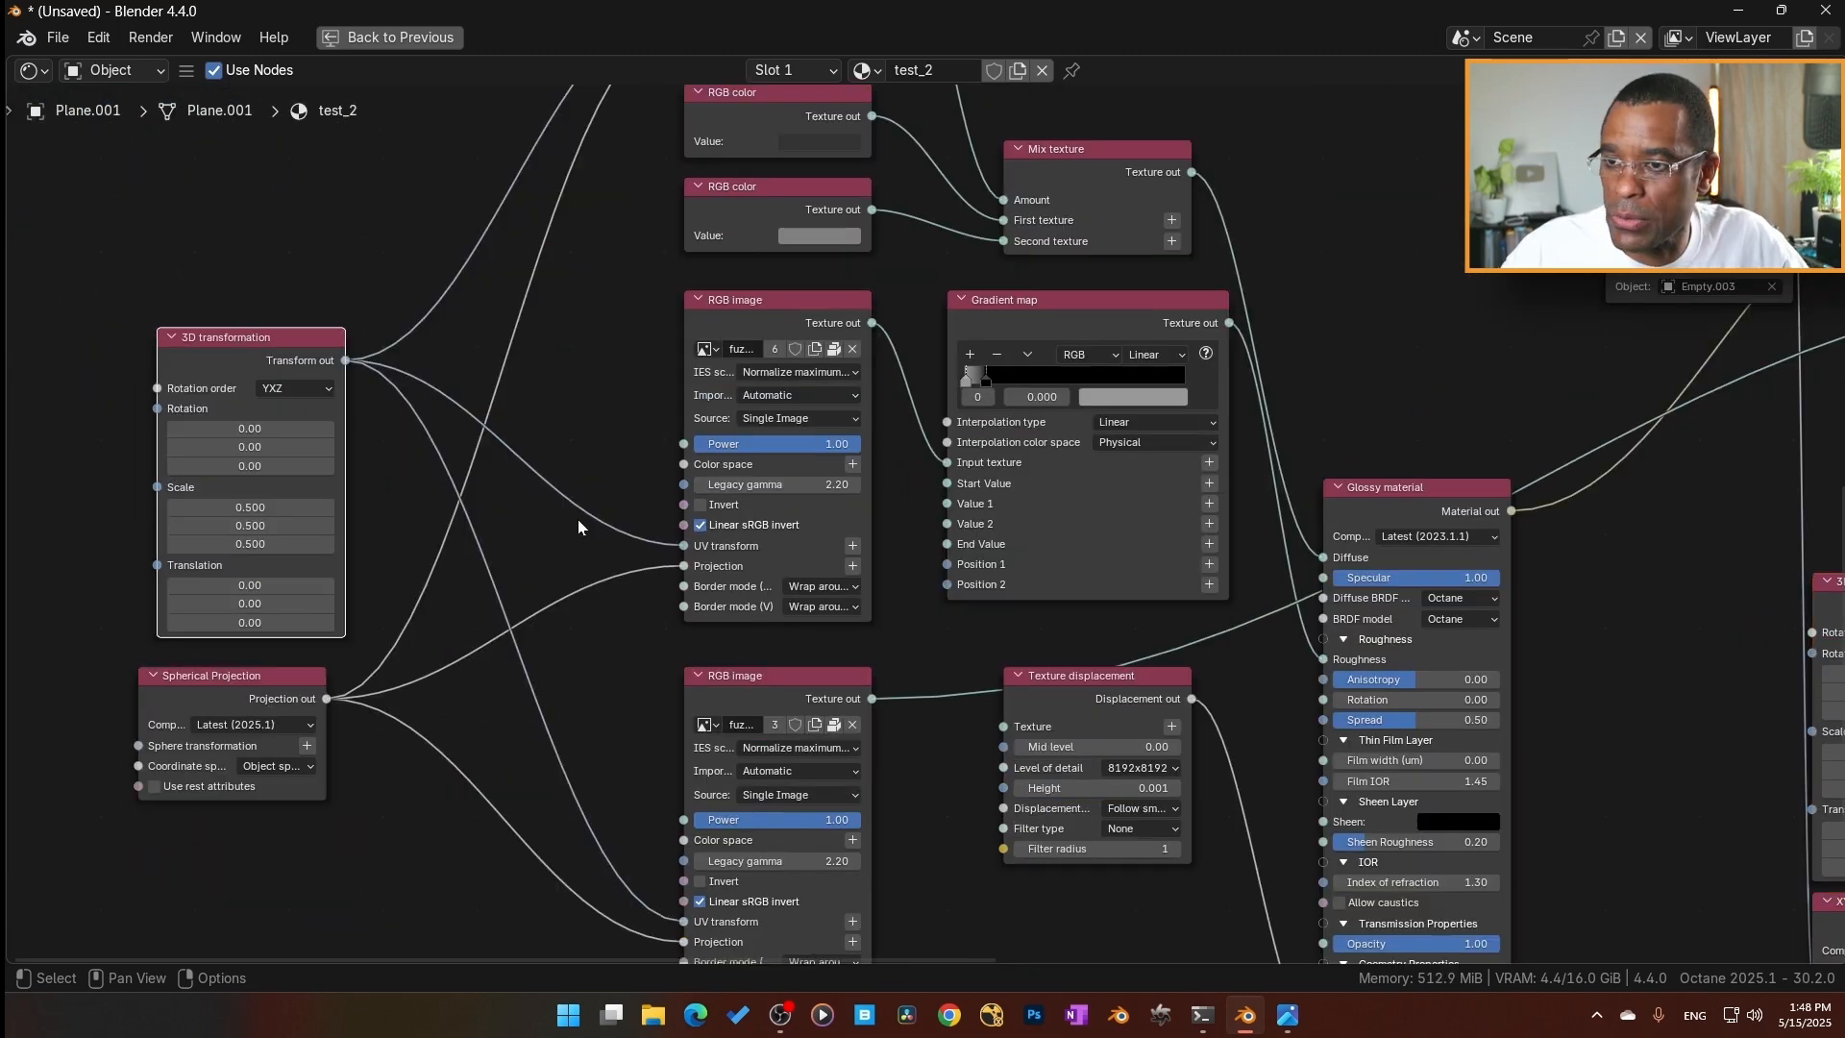
key(ctrl+space)
middle_drag(1107, 630, 1082, 694)
scroll(1084, 695, up, 4)
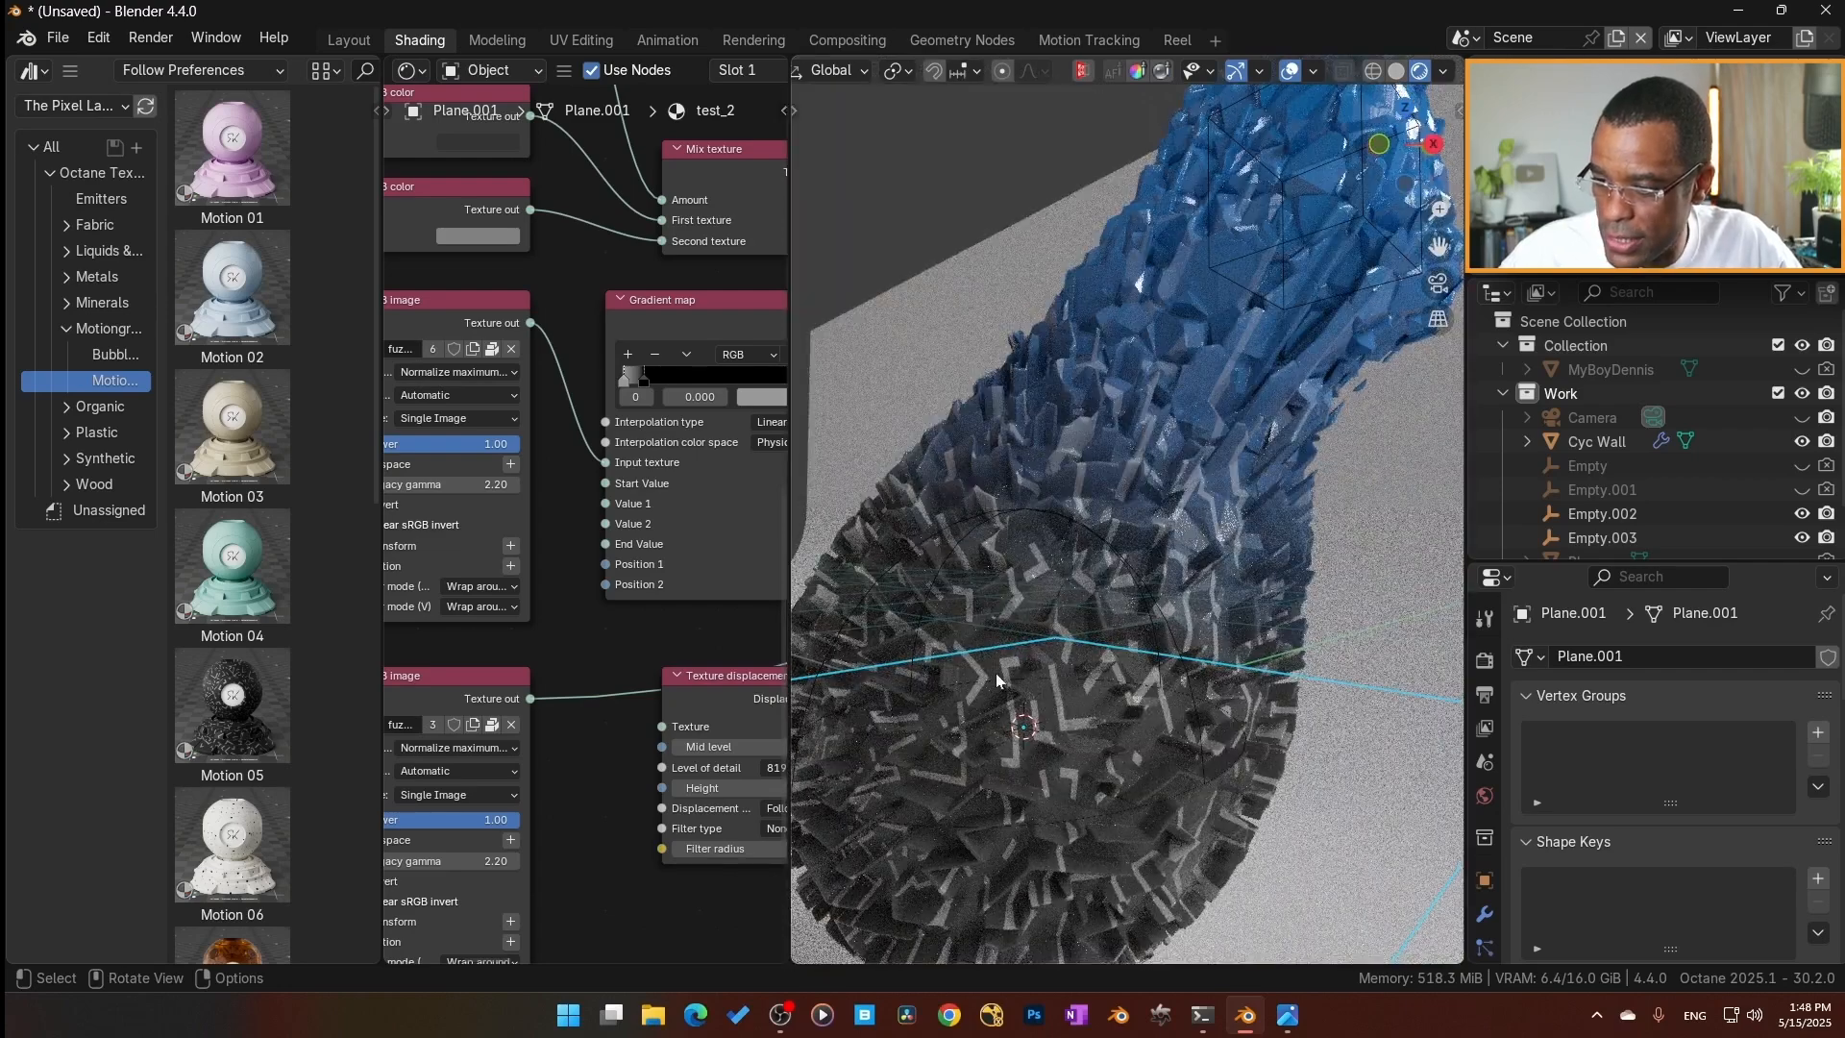
Lower the Height of the Sphere's Vectron displacement in two passes, to 0.025 and to 0.01.
scroll(665, 619, down, 4)
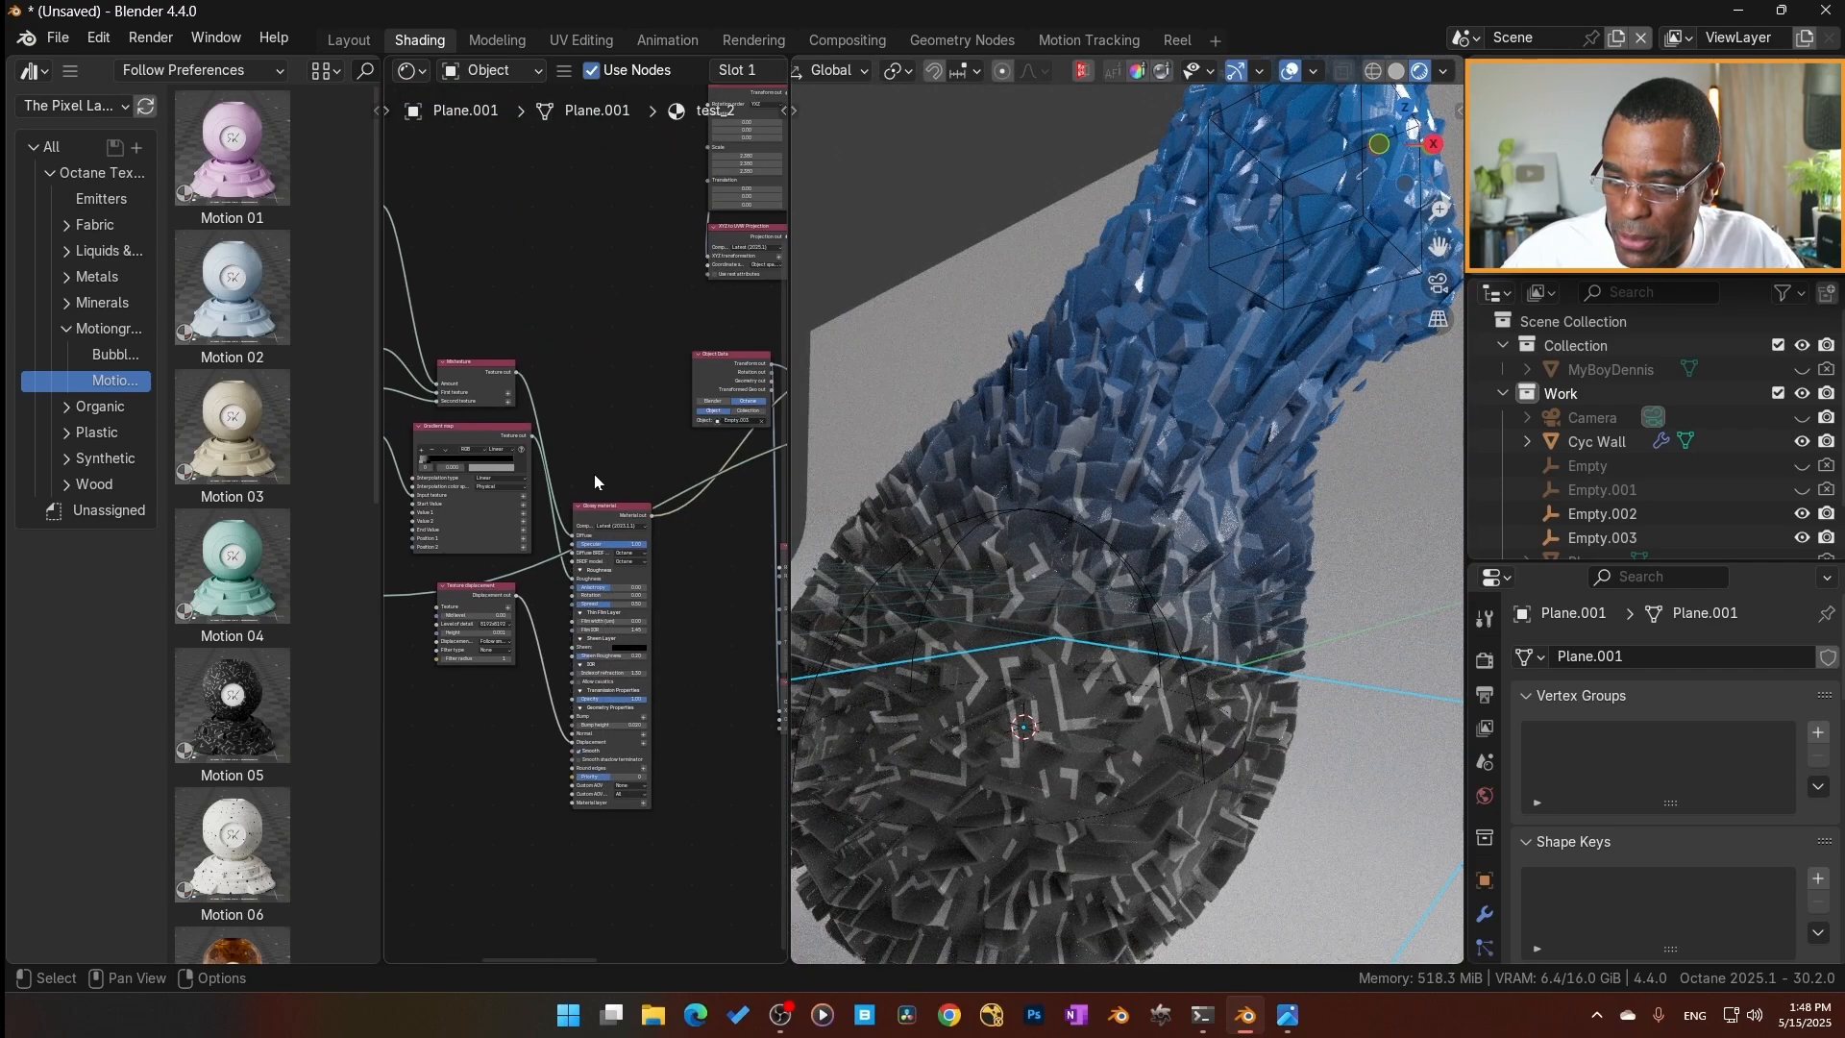
middle_drag(759, 416, 595, 503)
middle_drag(715, 498, 509, 537)
scroll(583, 536, up, 6)
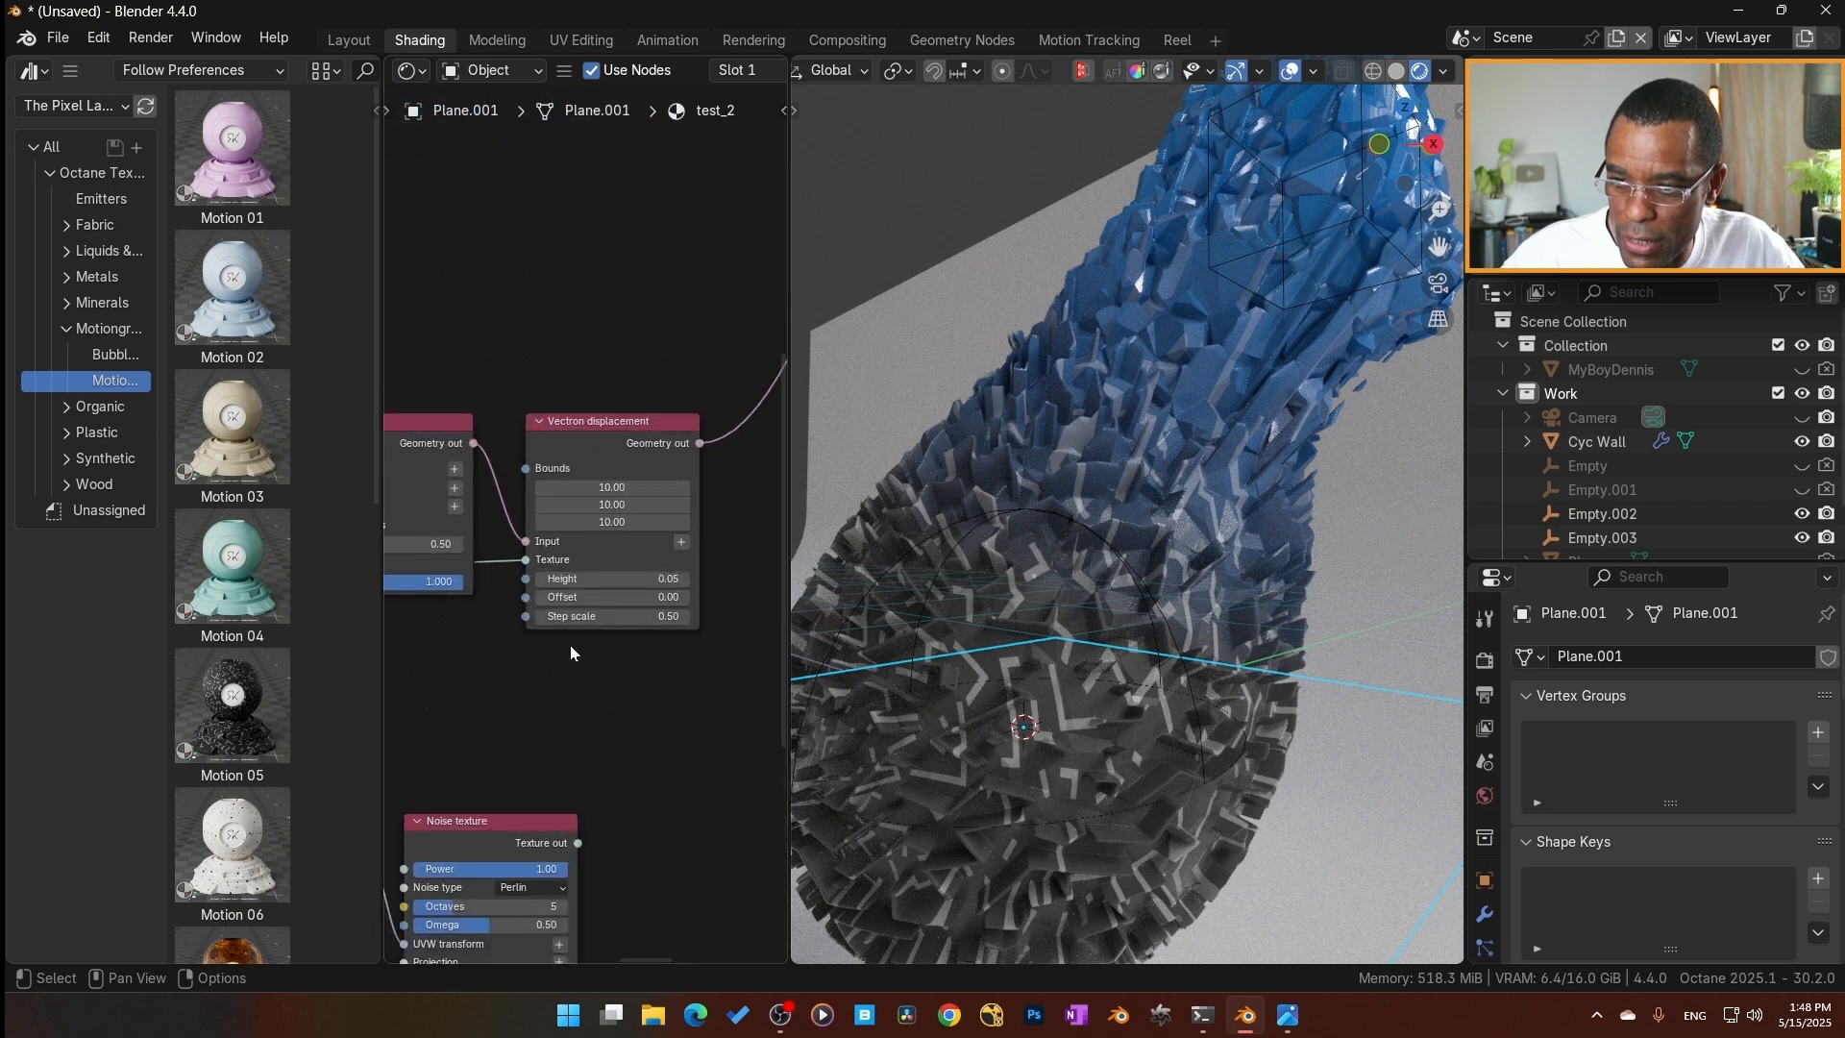
scroll(587, 523, up, 3)
double_click(625, 611)
text(/2)
key(Return)
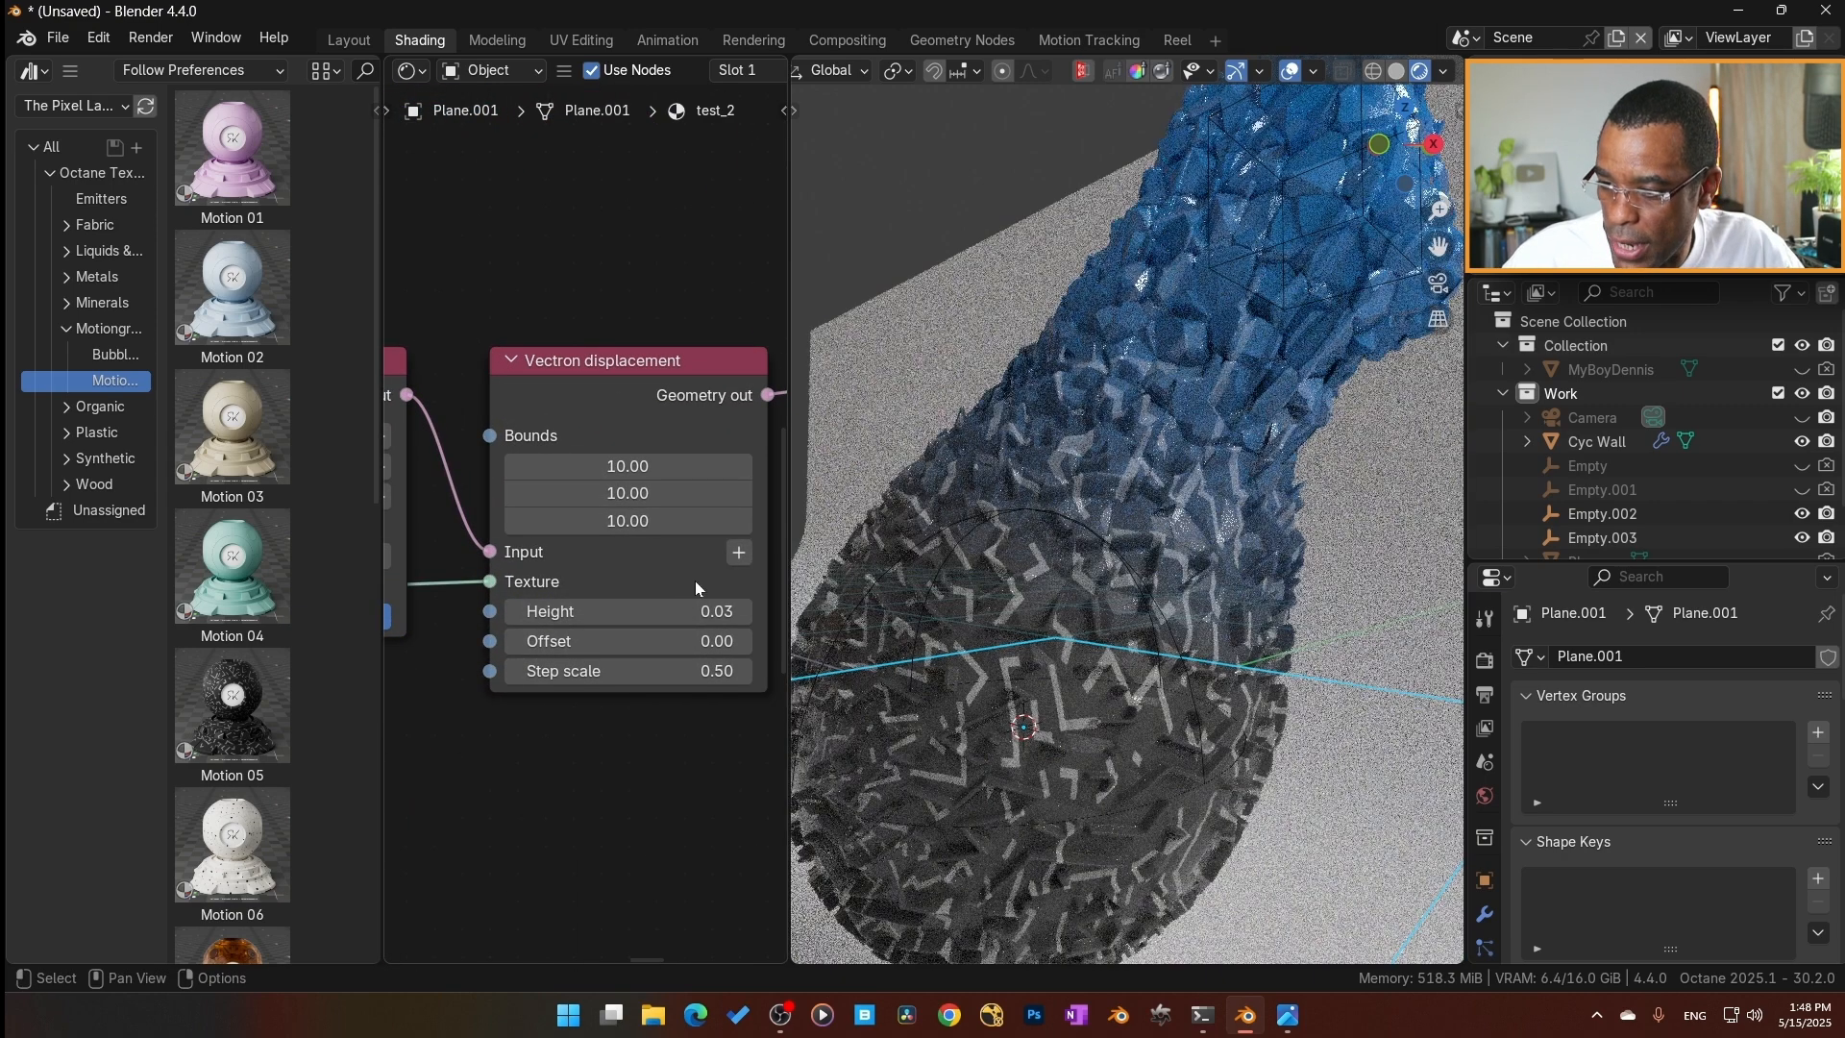
double_click(615, 612)
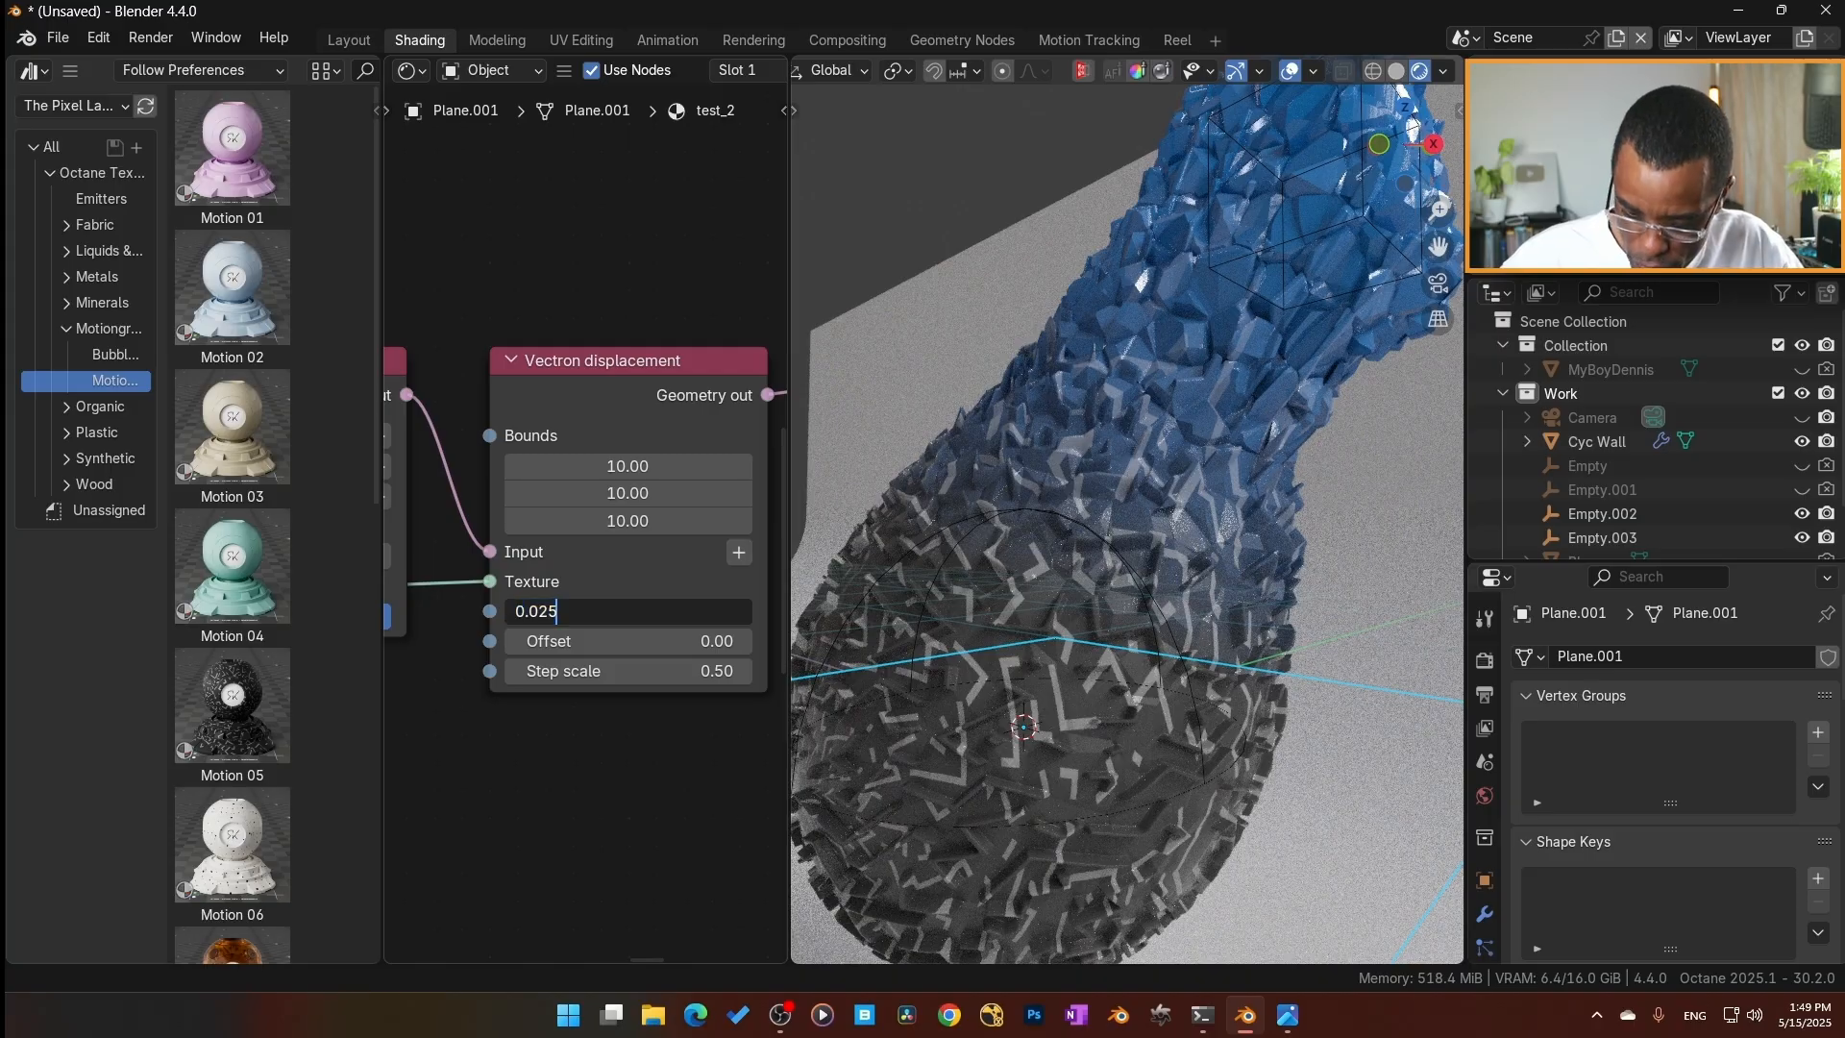
key(Return)
Select the sphere's controlling empty, Empty.003, and rotate it freely with trackball rotation.
mouse_move(1073, 742)
middle_down()
mouse_move(975, 778)
mouse_move(1069, 713)
middle_up()
middle_drag(1178, 677, 1062, 753)
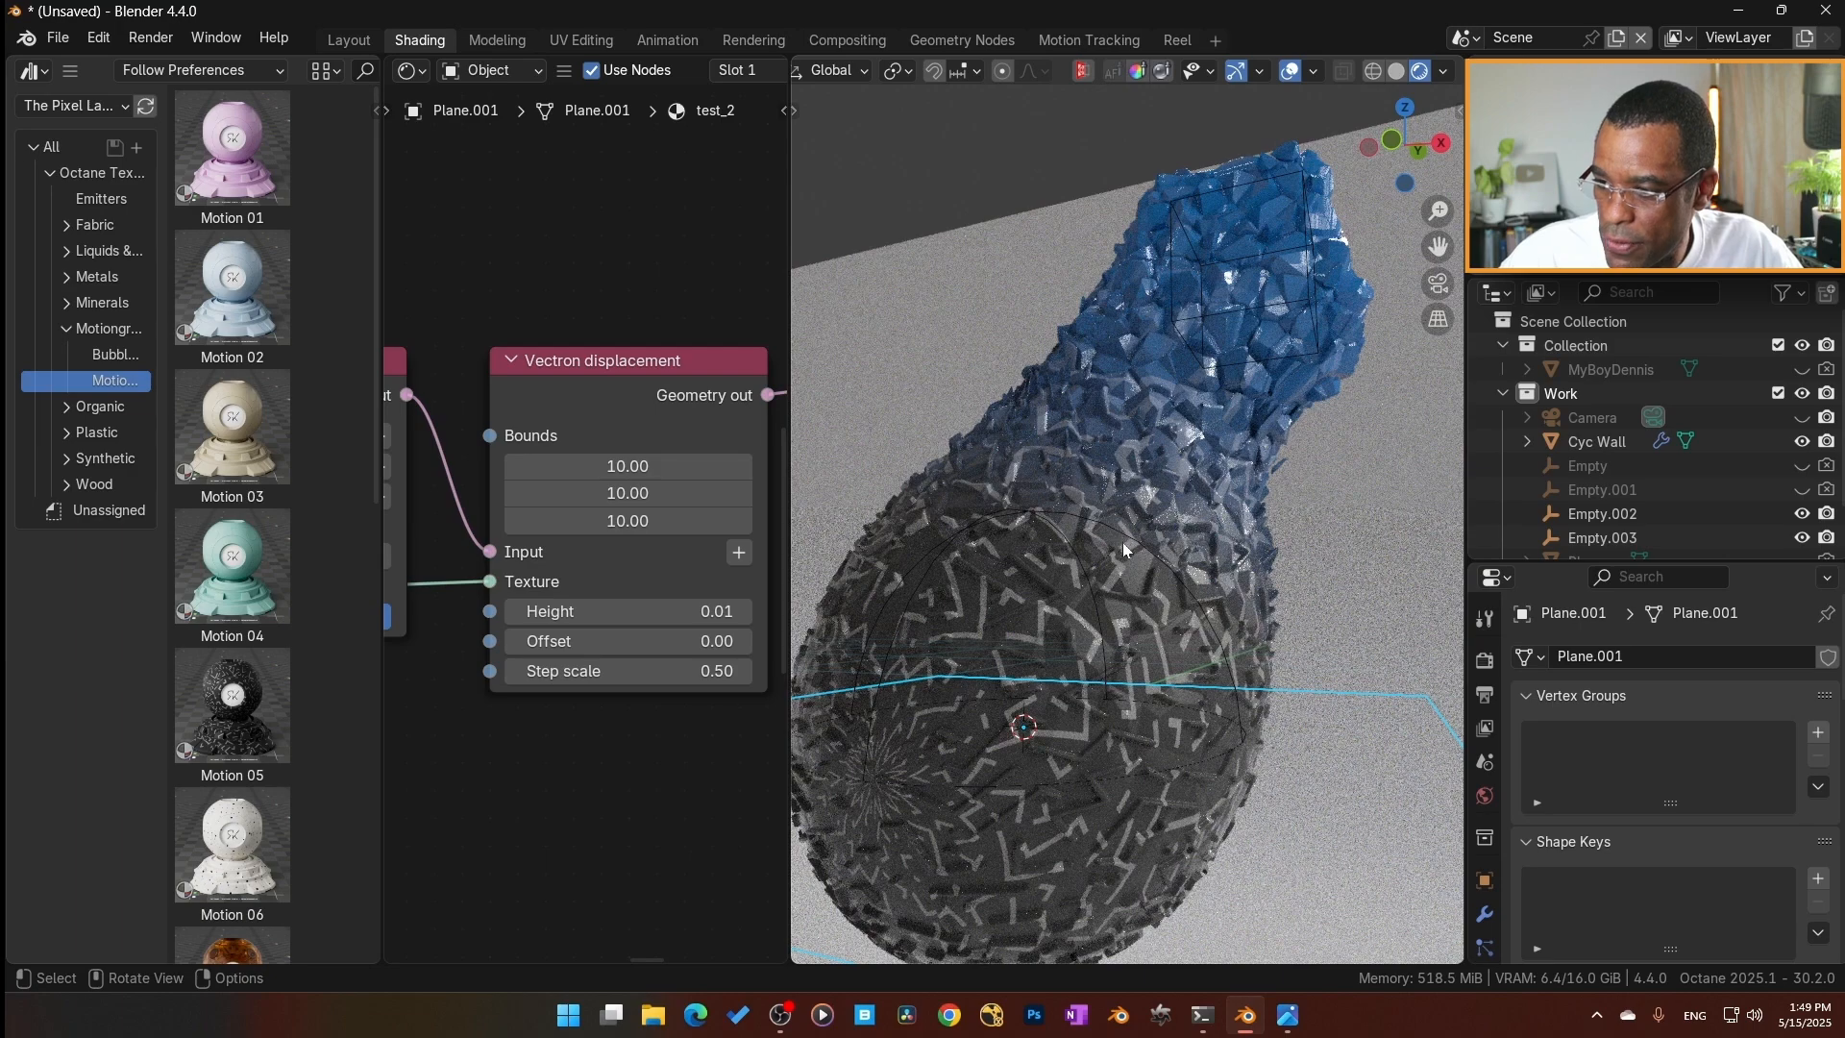
click(1122, 542)
key(r)
key(r)
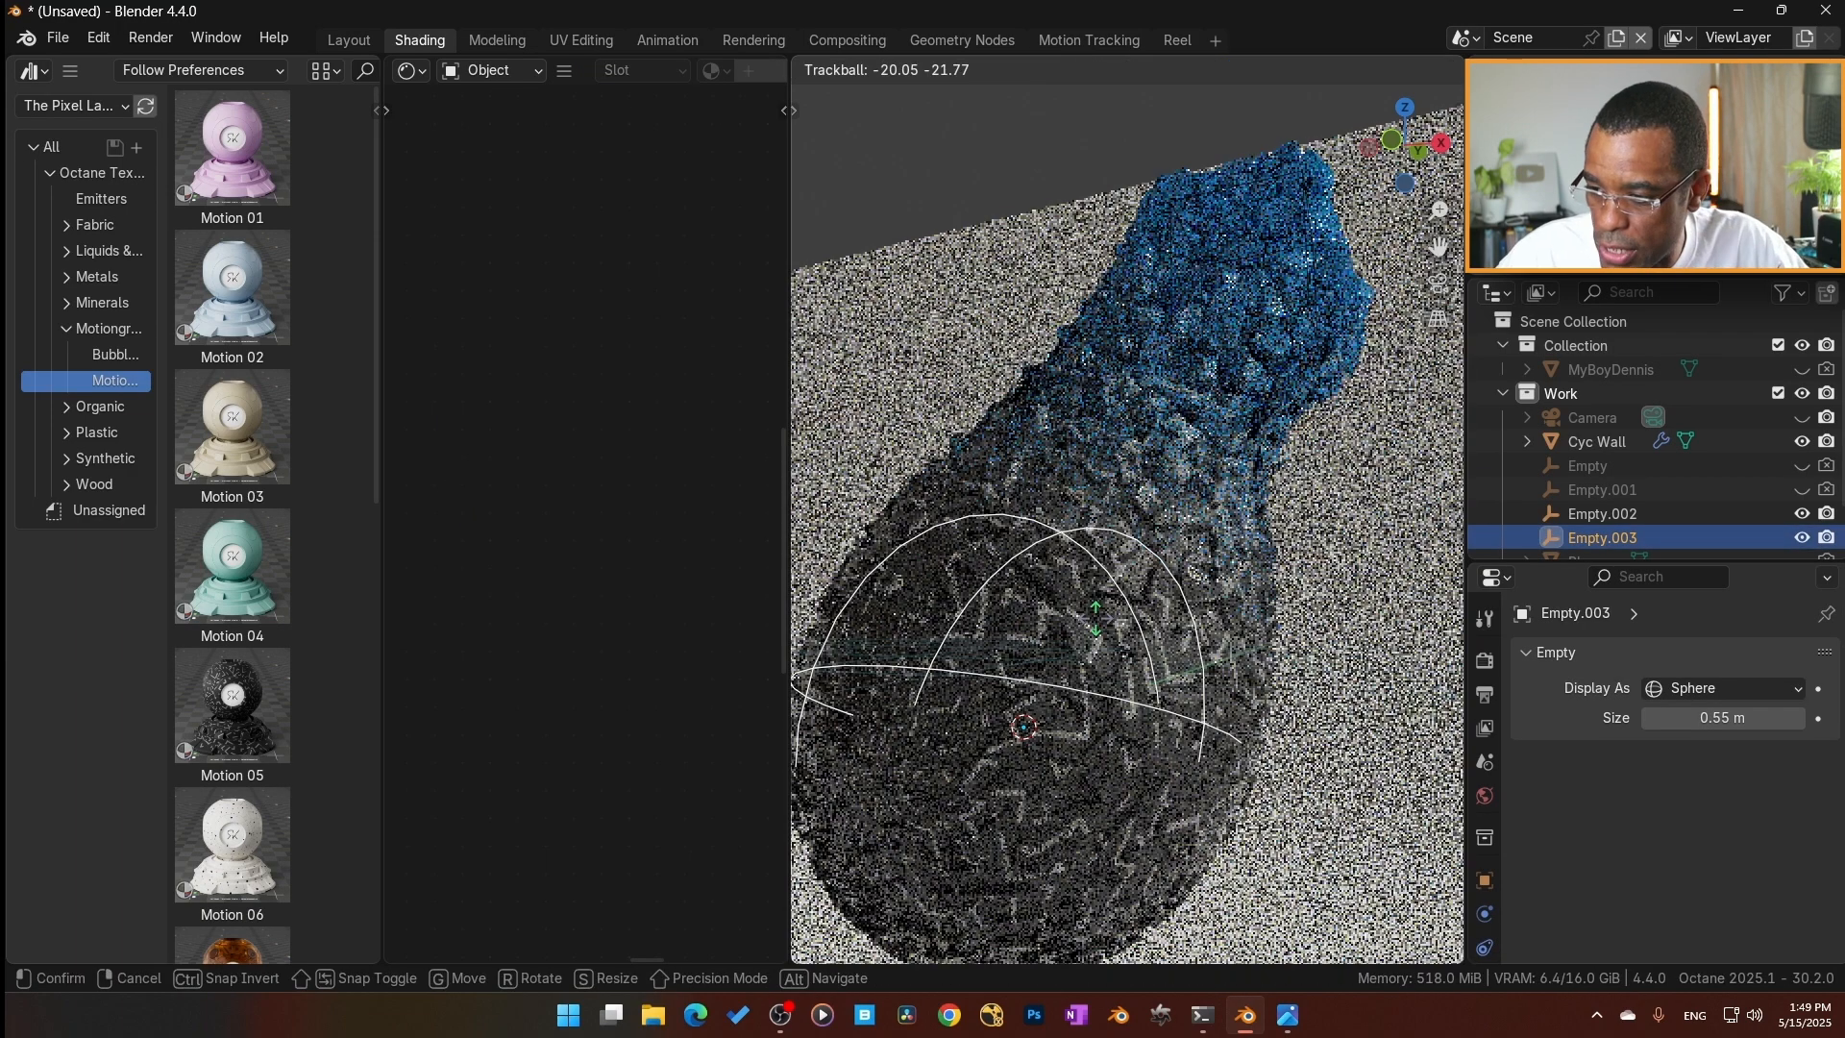
click(1181, 703)
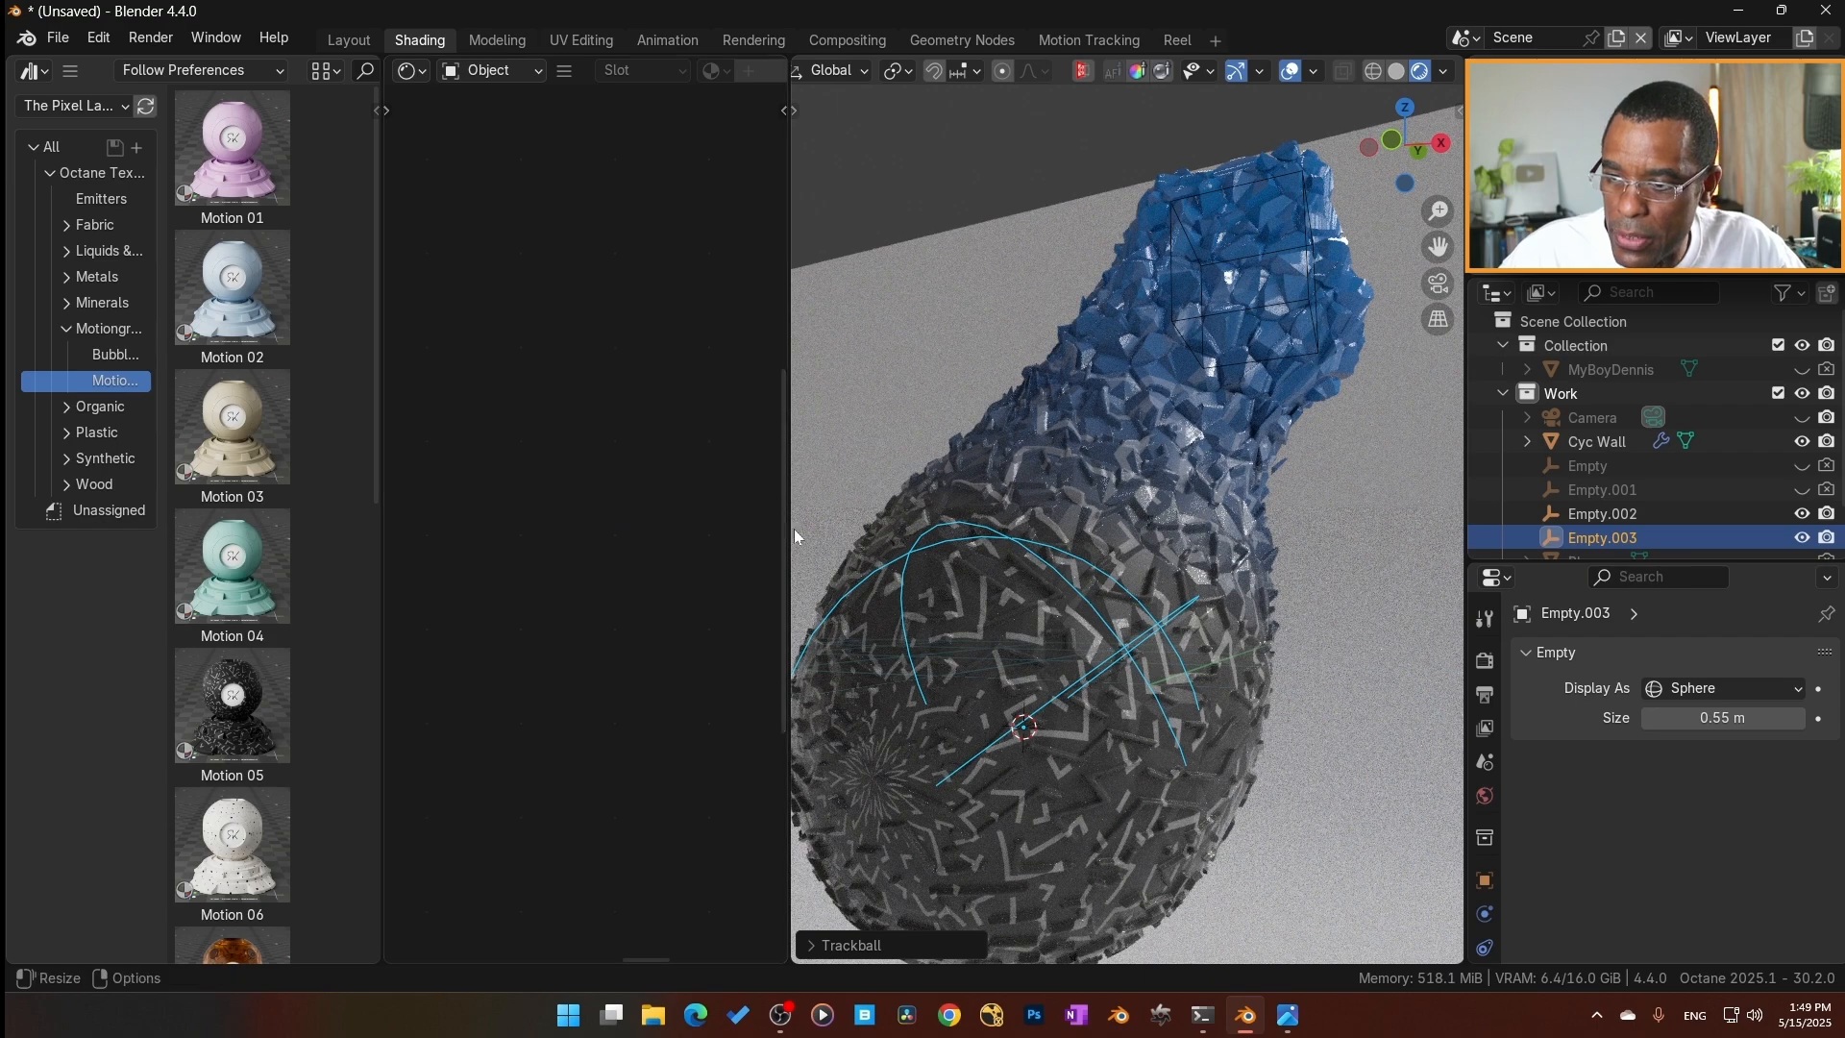
Widen the node editor, select the plane to show its test_2 nodes, and shrink the asset browser to a narrow strip.
drag(789, 529, 1033, 524)
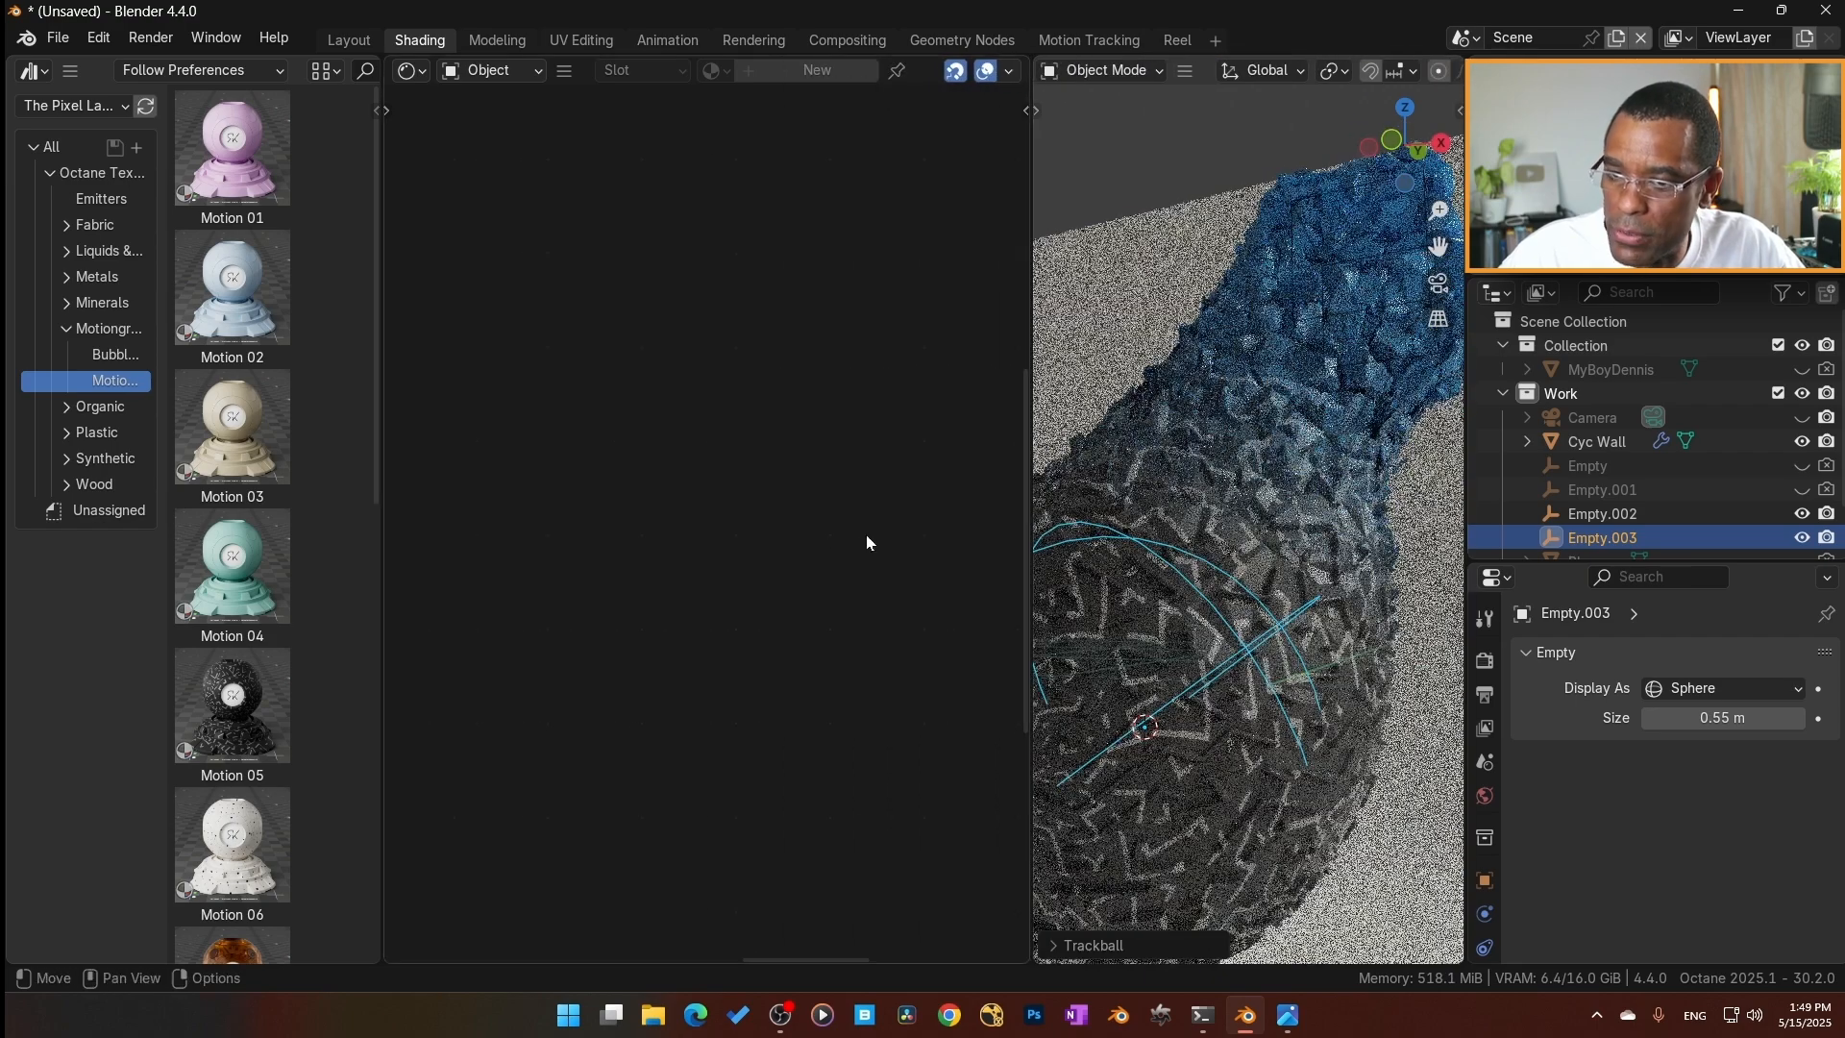
scroll(1220, 732, down, 4)
click(1299, 636)
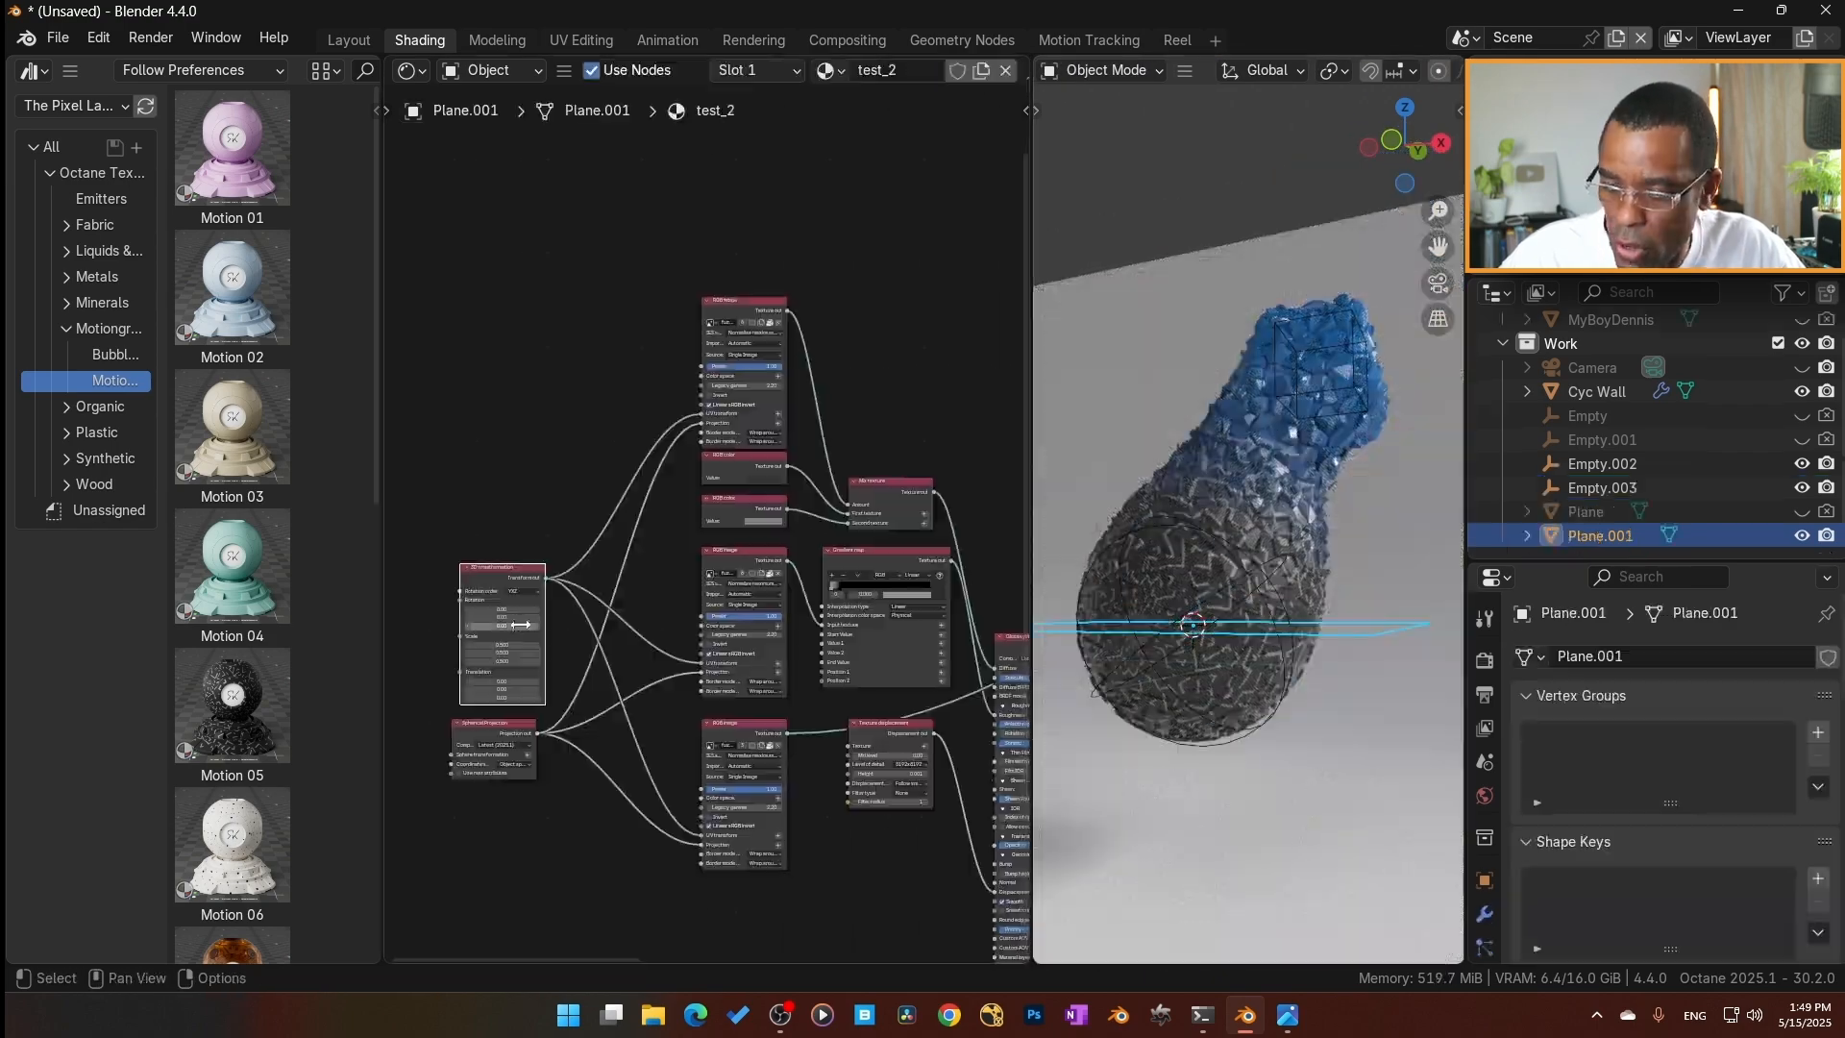
scroll(520, 716, up, 2)
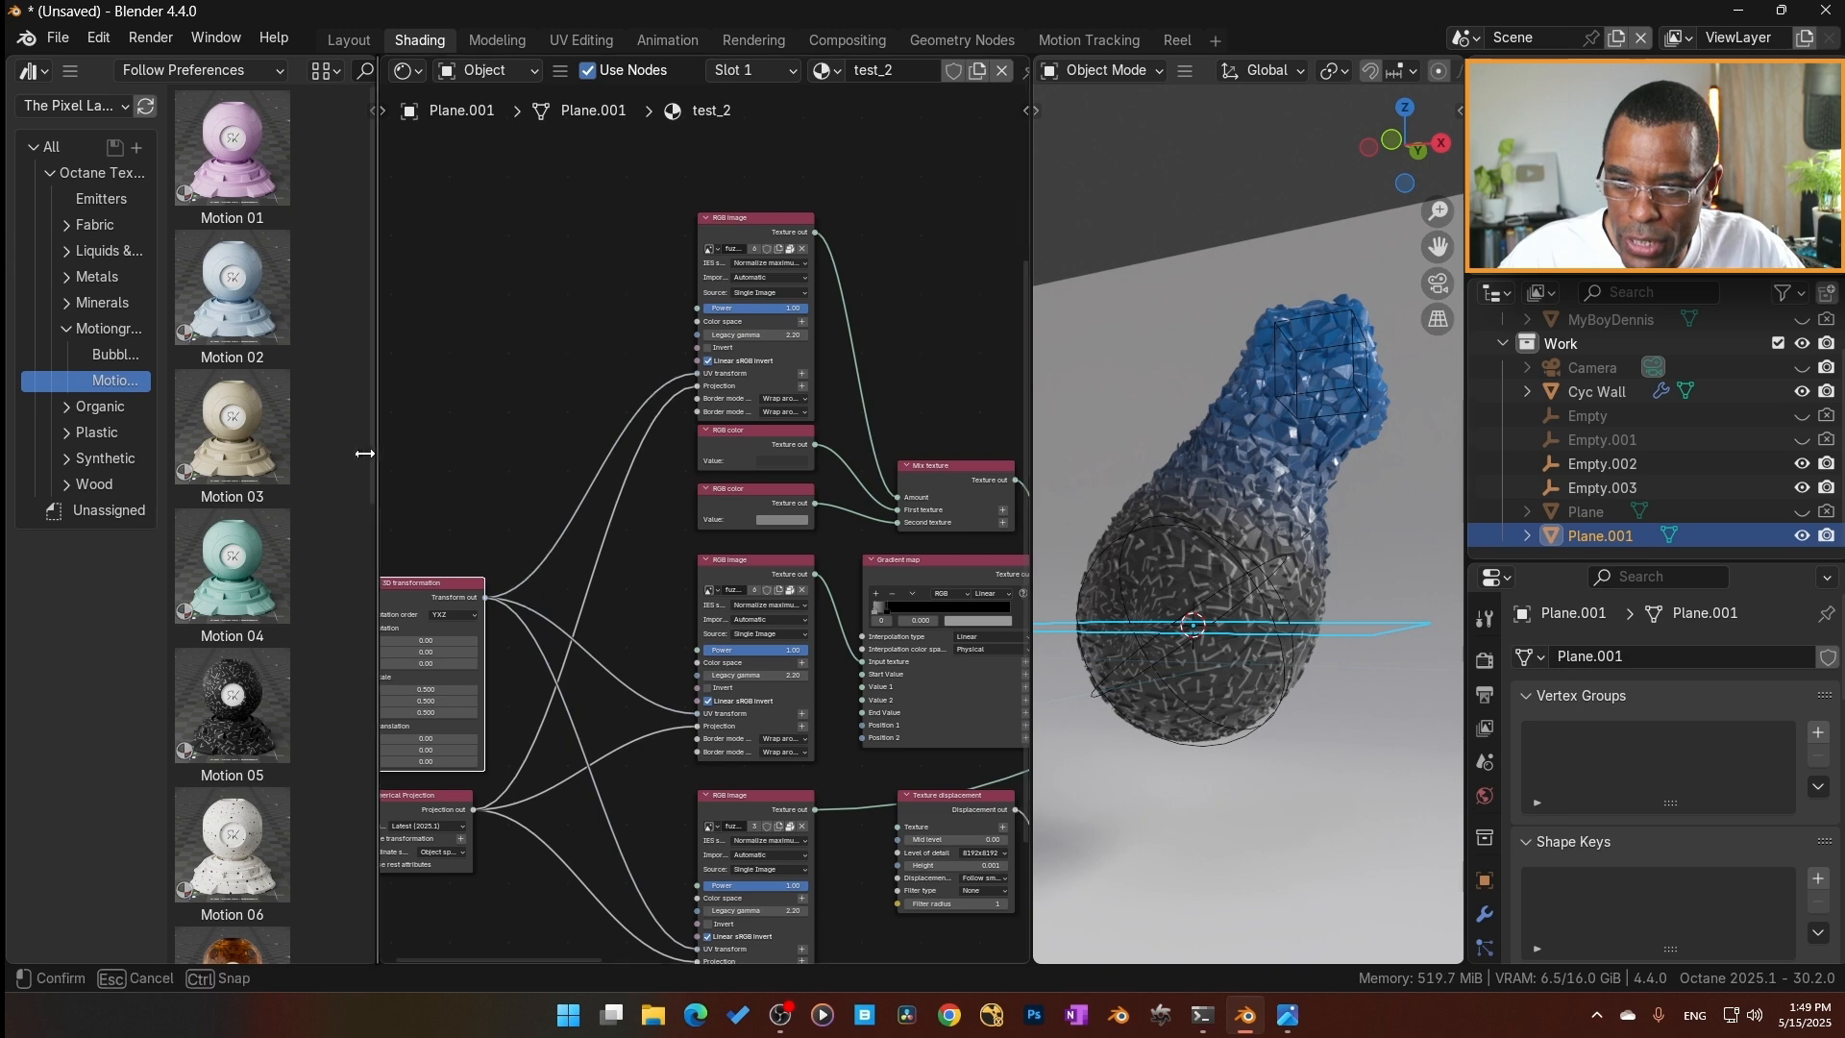
drag(380, 470, 40, 481)
Connect the Transform out of Empty.003's Object Data node to the Spherical Projection's Sphere transformation input.
scroll(480, 694, up, 2)
drag(440, 605, 458, 607)
scroll(519, 730, down, 6)
middle_drag(658, 488, 399, 692)
middle_drag(797, 548, 482, 541)
click(767, 518)
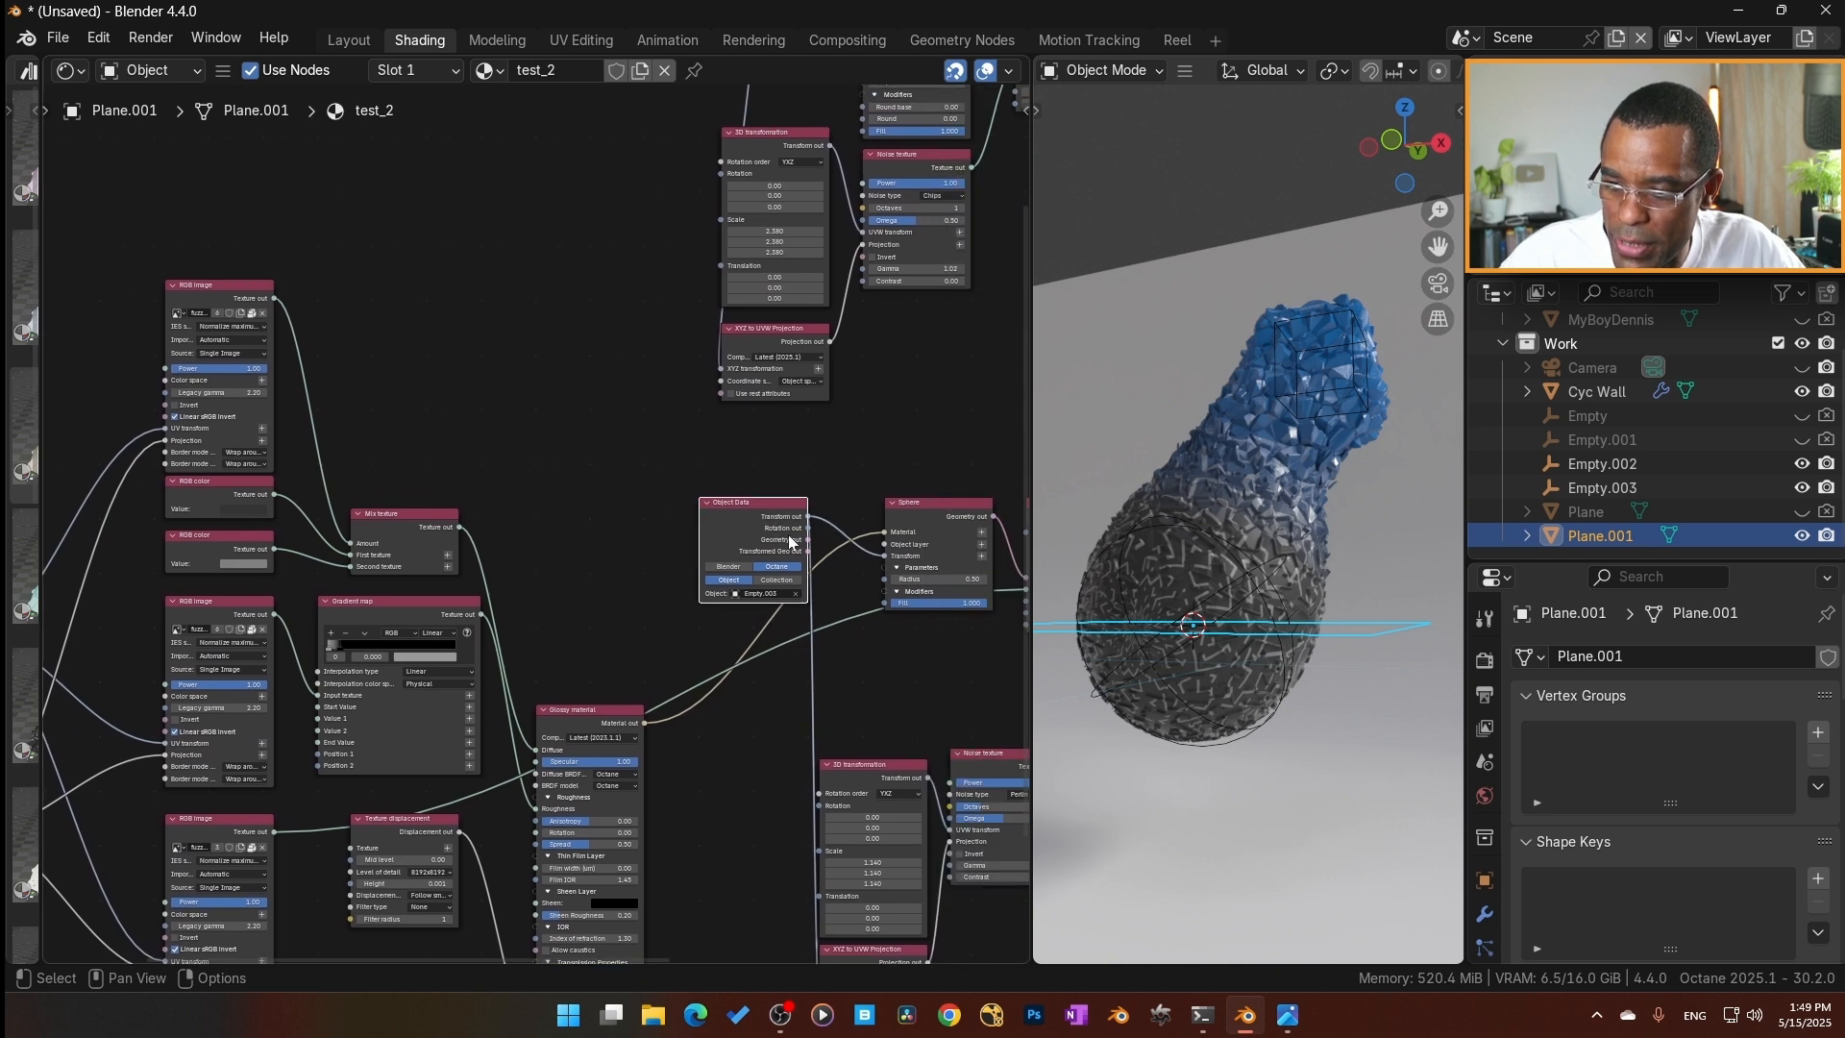
drag(740, 530, 496, 852)
Select Empty.003 and rotate it about the global X axis to test the linked projection.
scroll(1265, 583, up, 3)
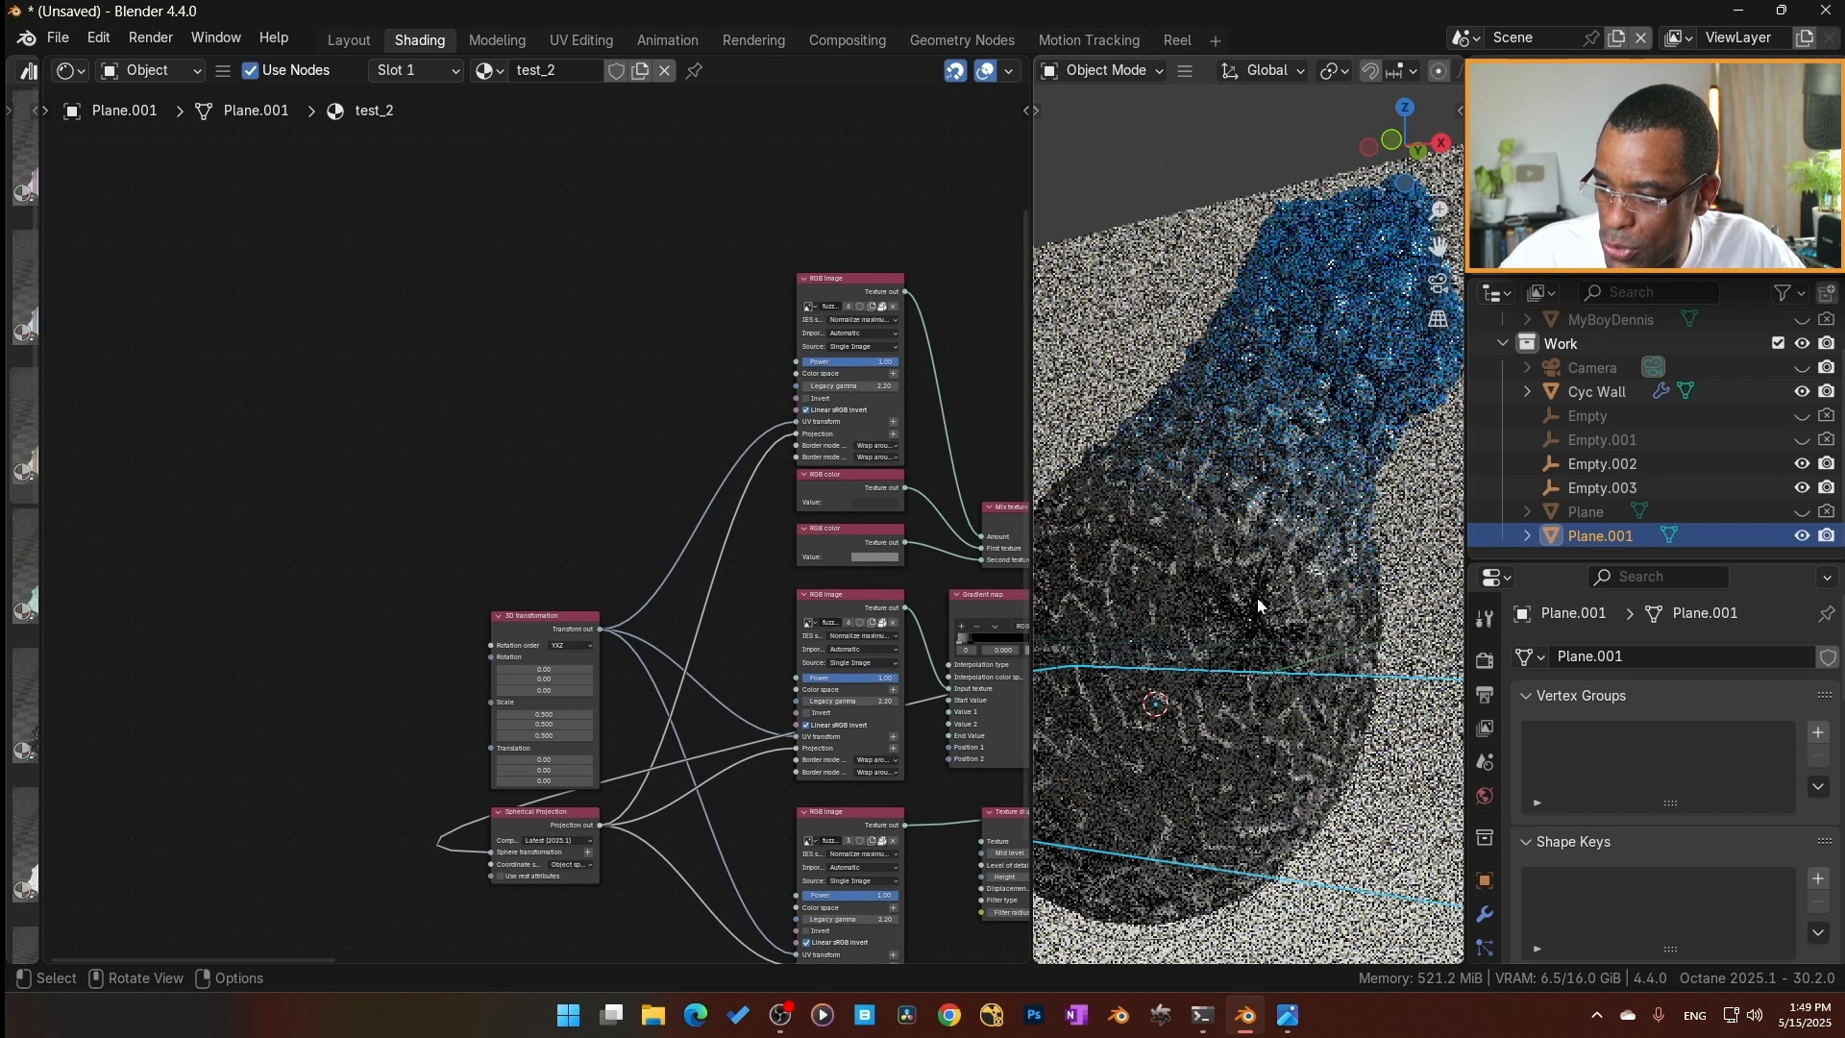
click(1136, 717)
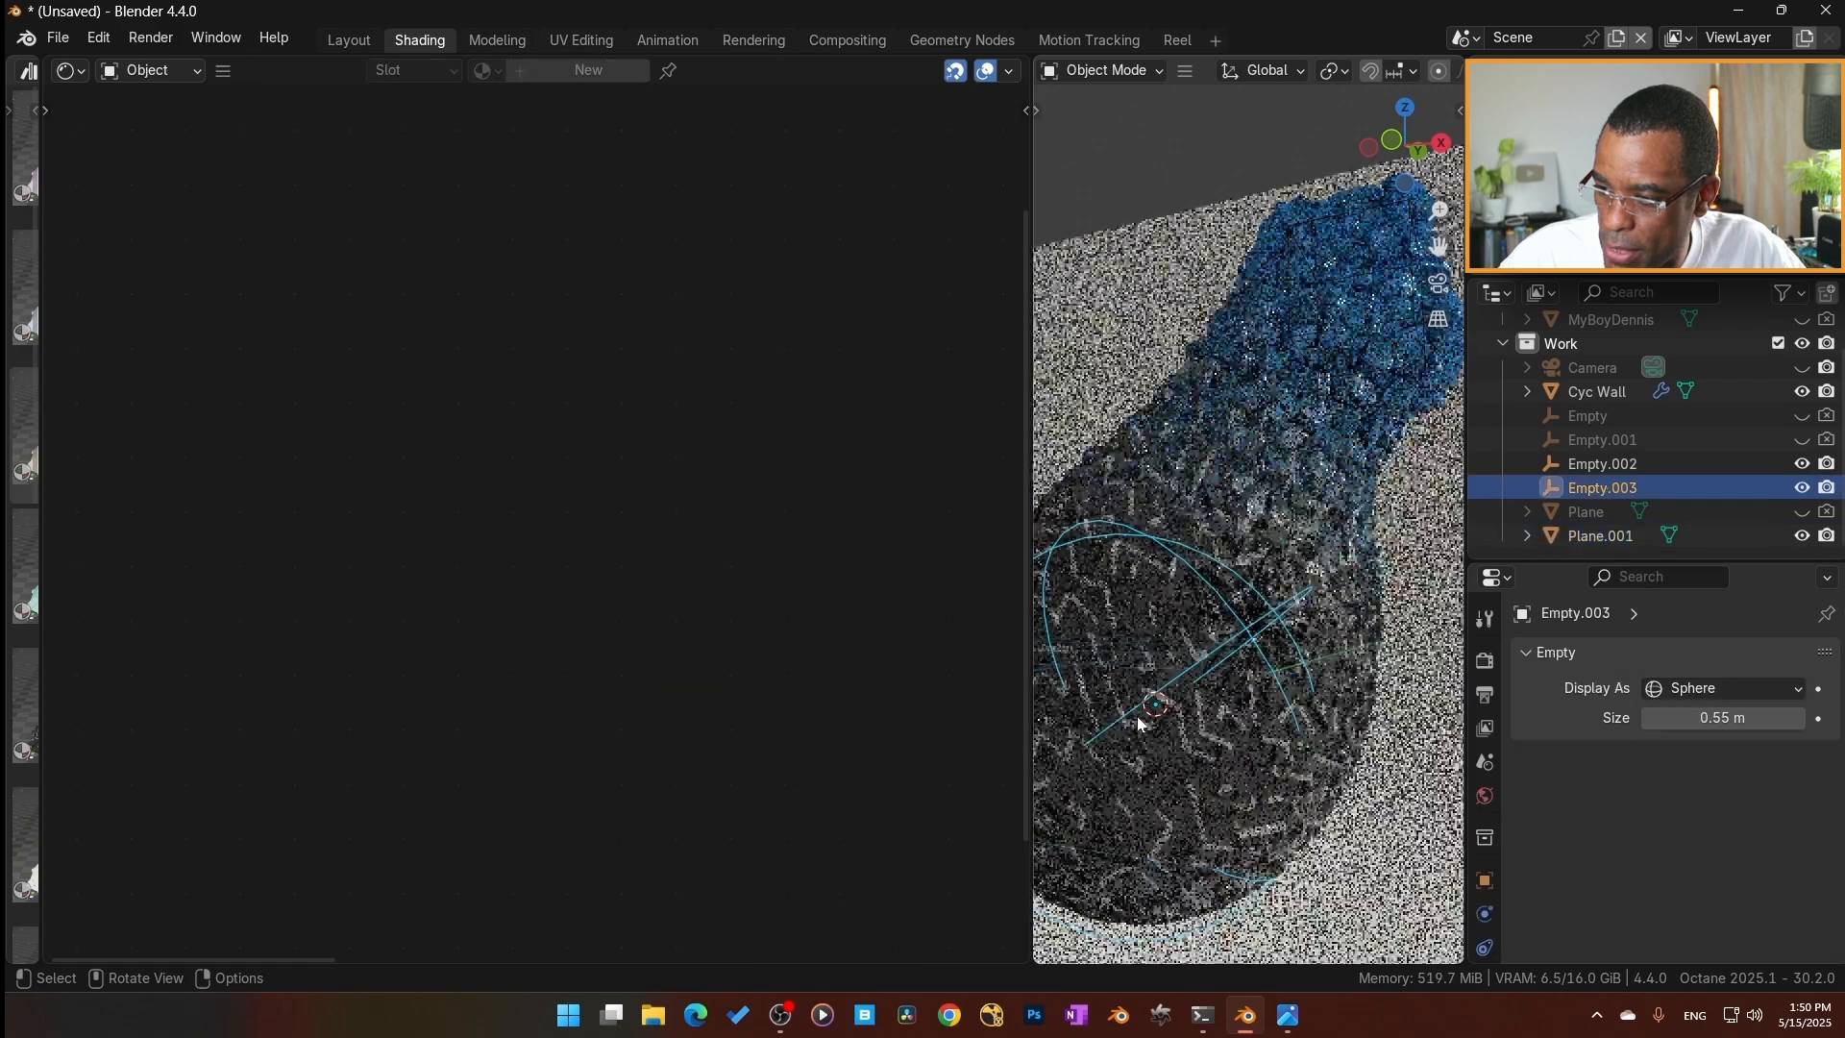
key(r)
key(x)
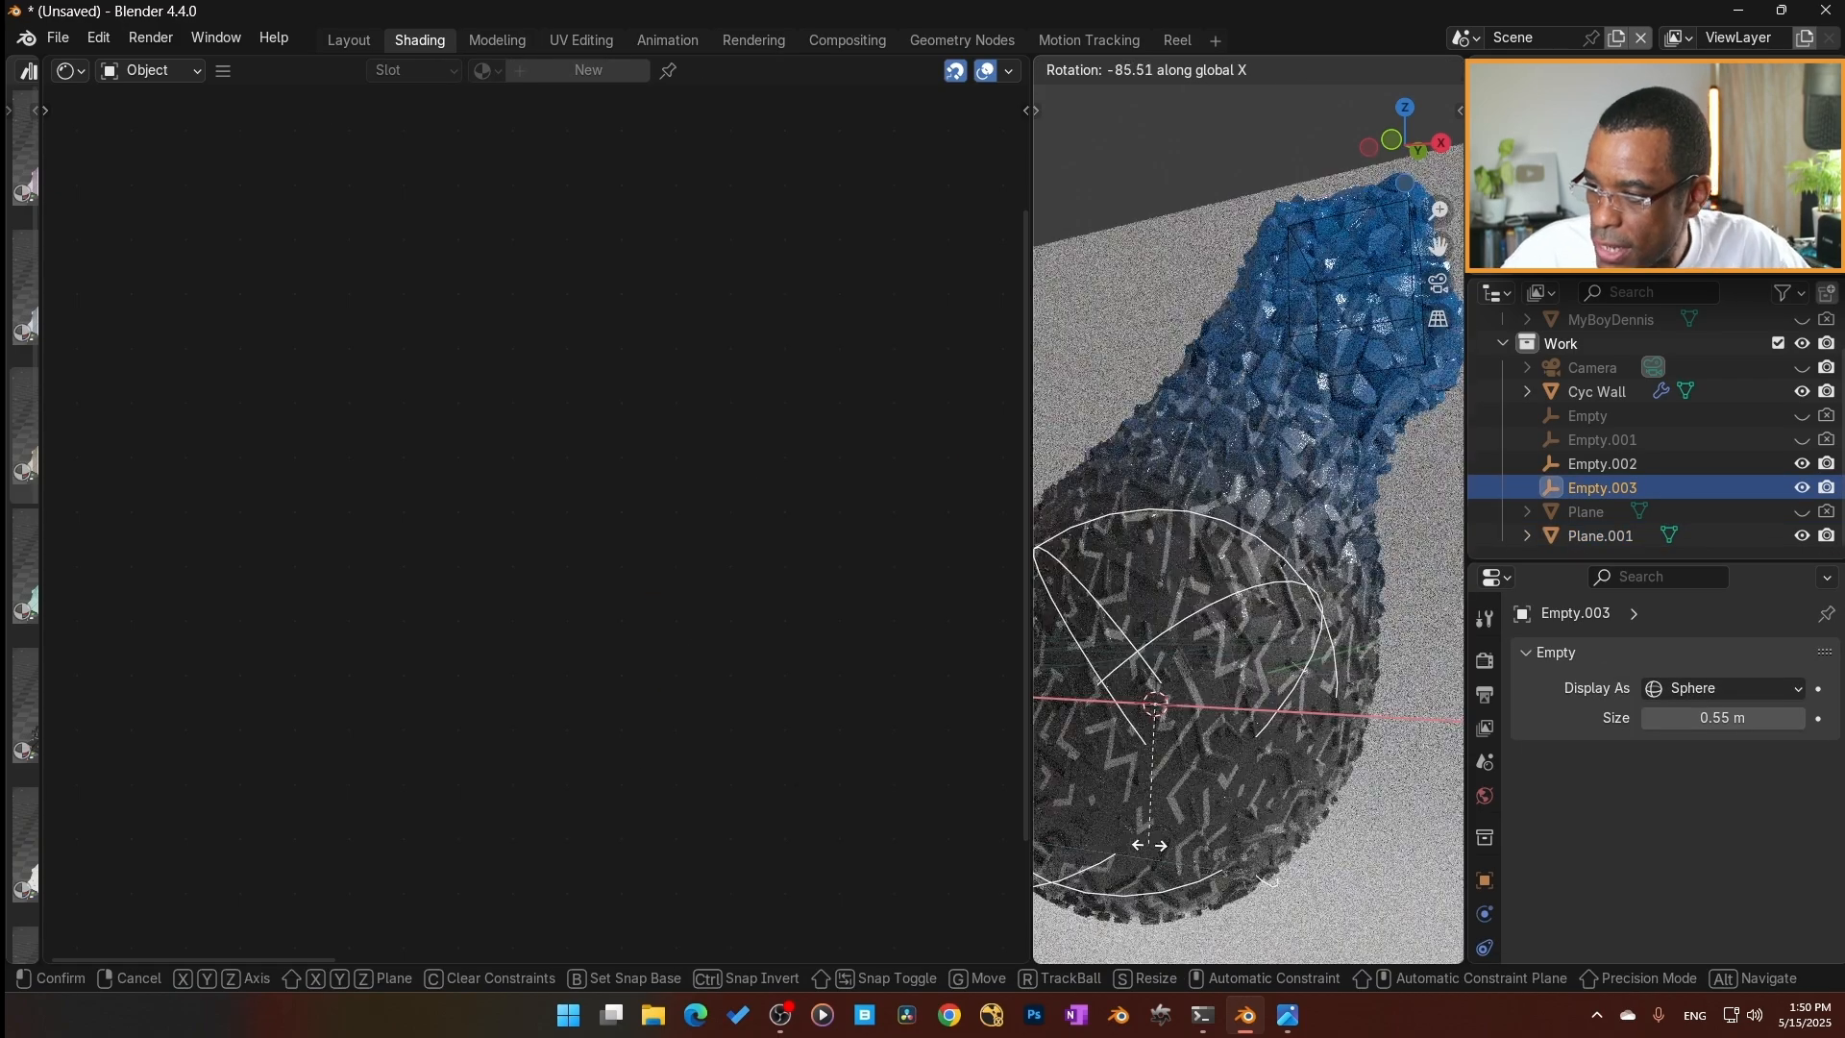
click(1245, 834)
Move Empty.003 freely by about 0.16 m and select Plane.001 again.
middle_drag(1252, 661, 1269, 724)
key(g)
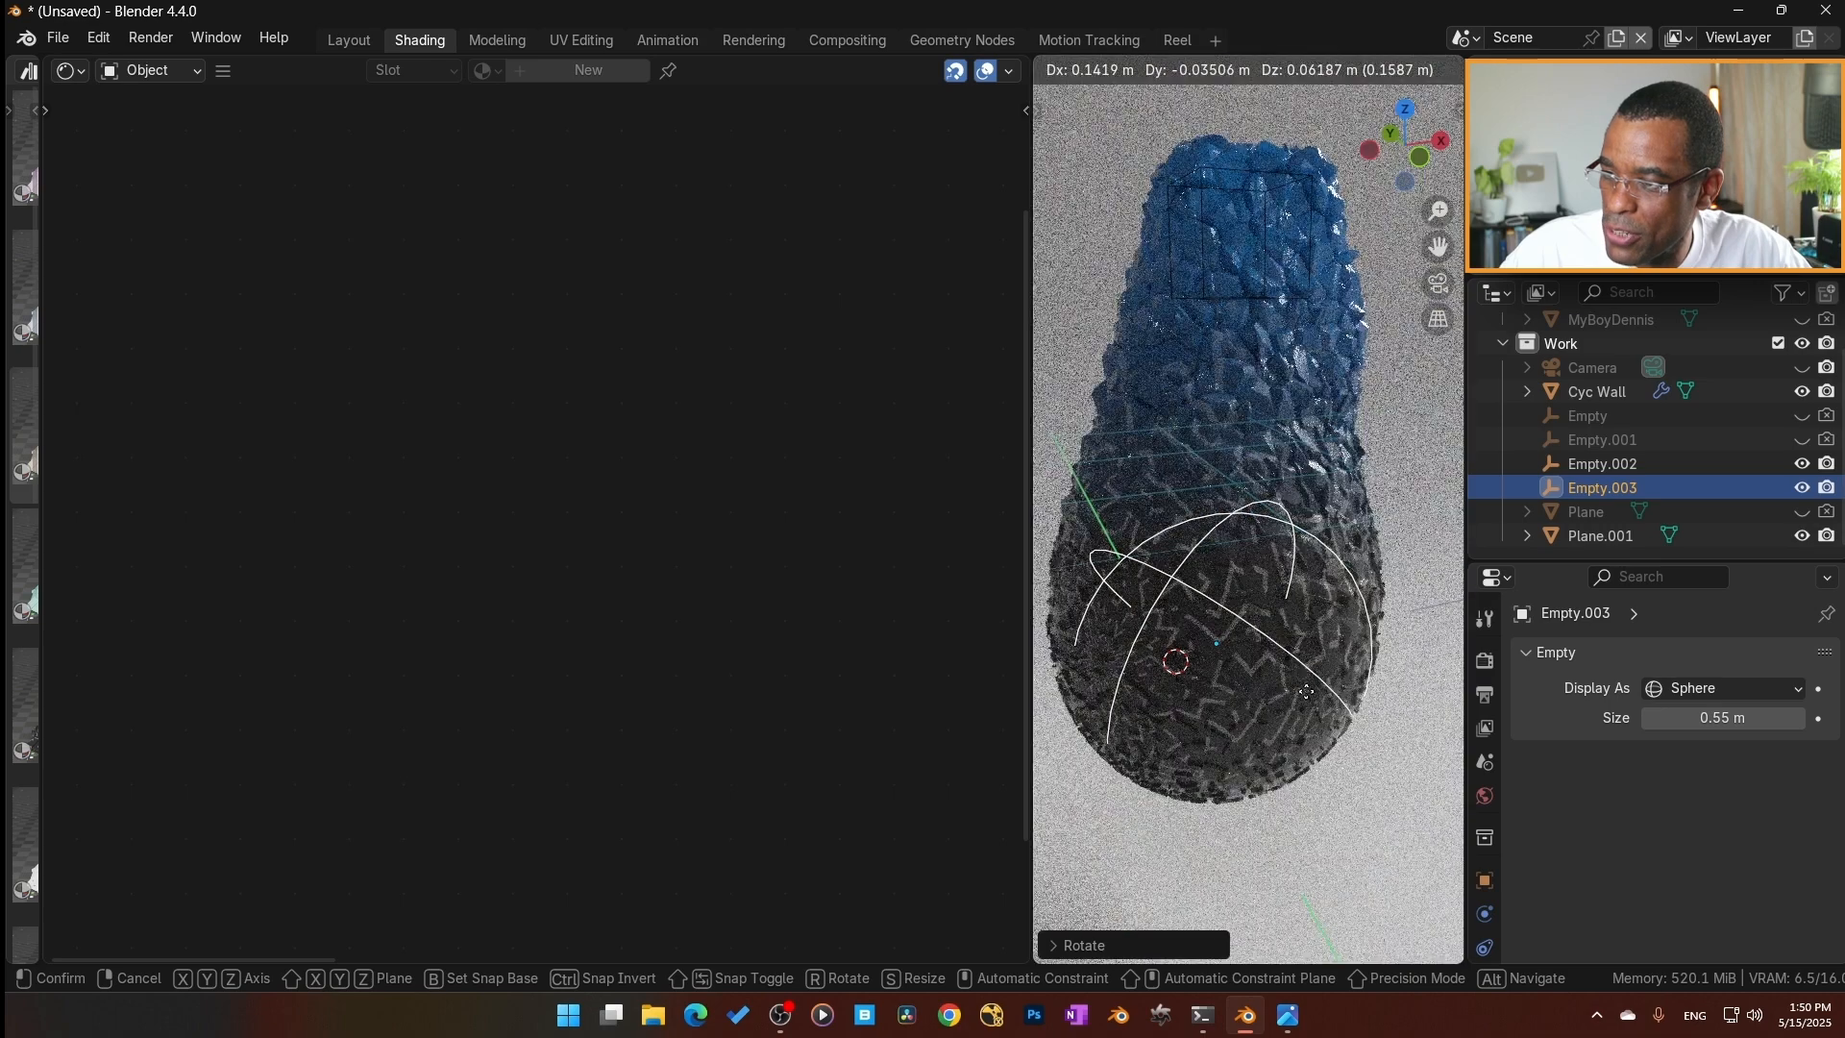
click(1311, 698)
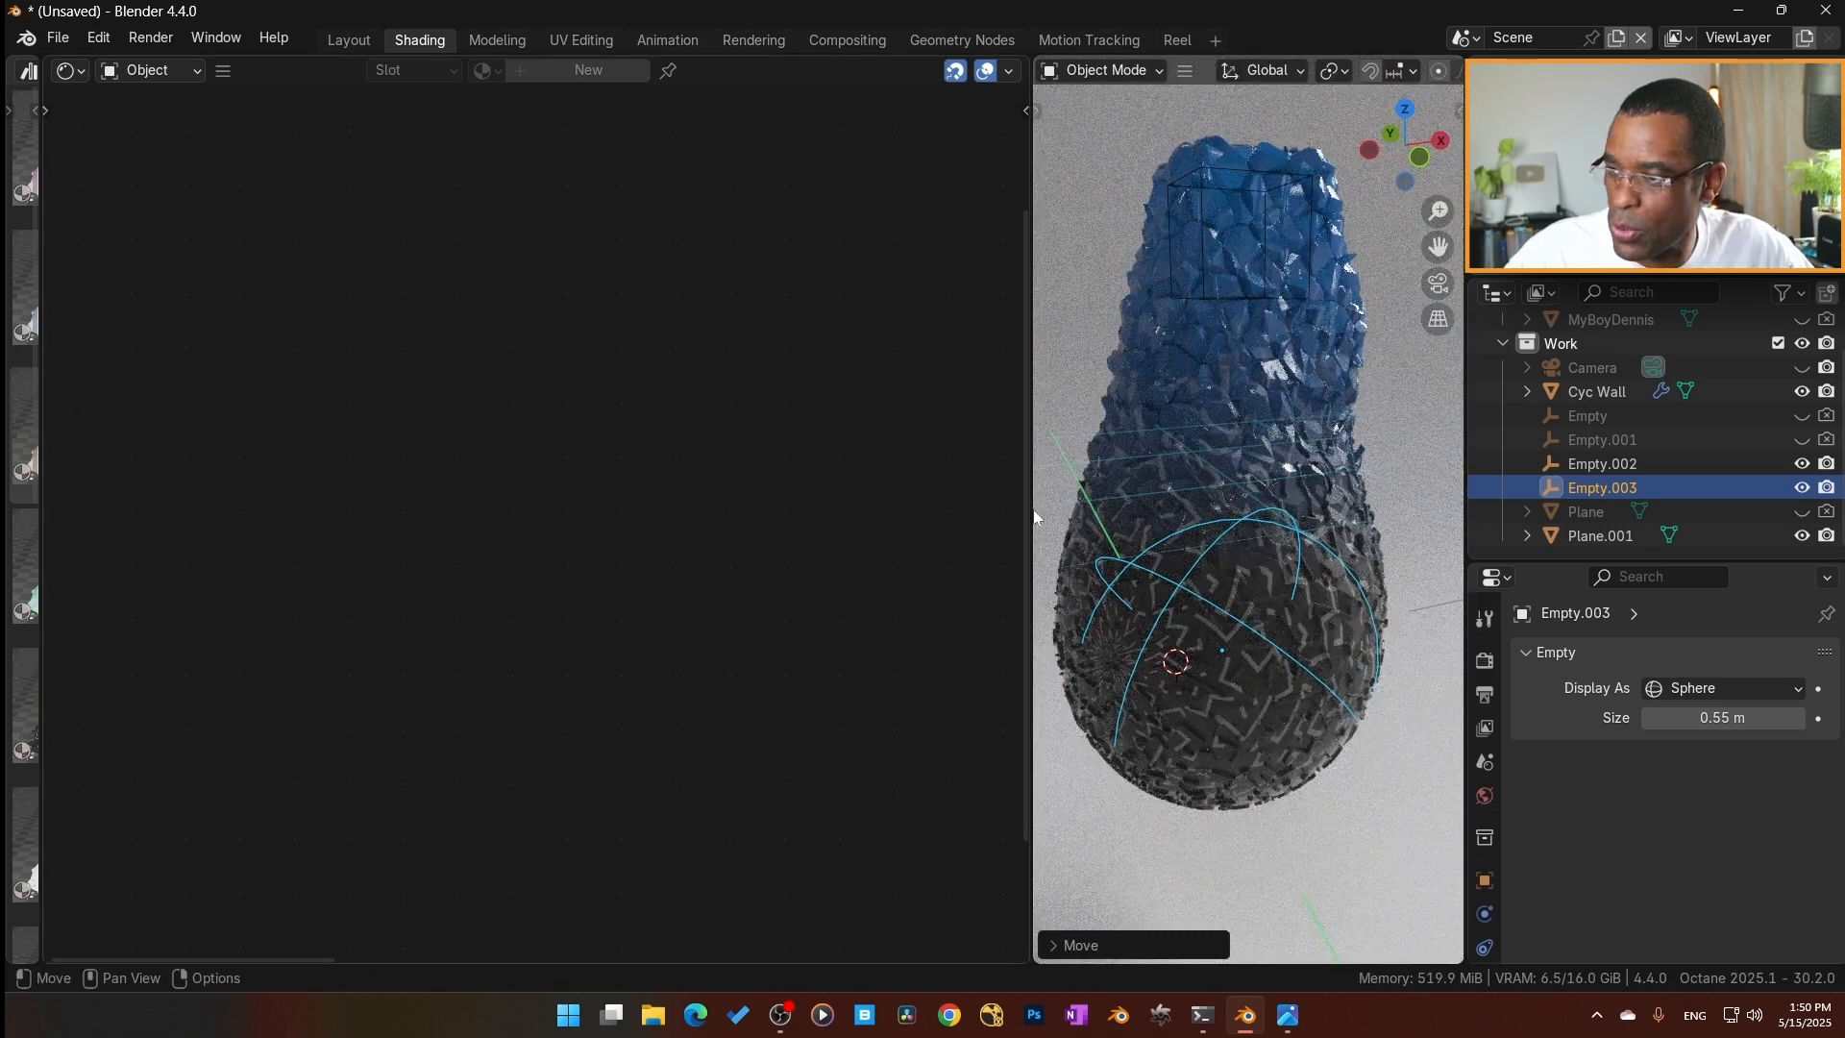
click(1424, 534)
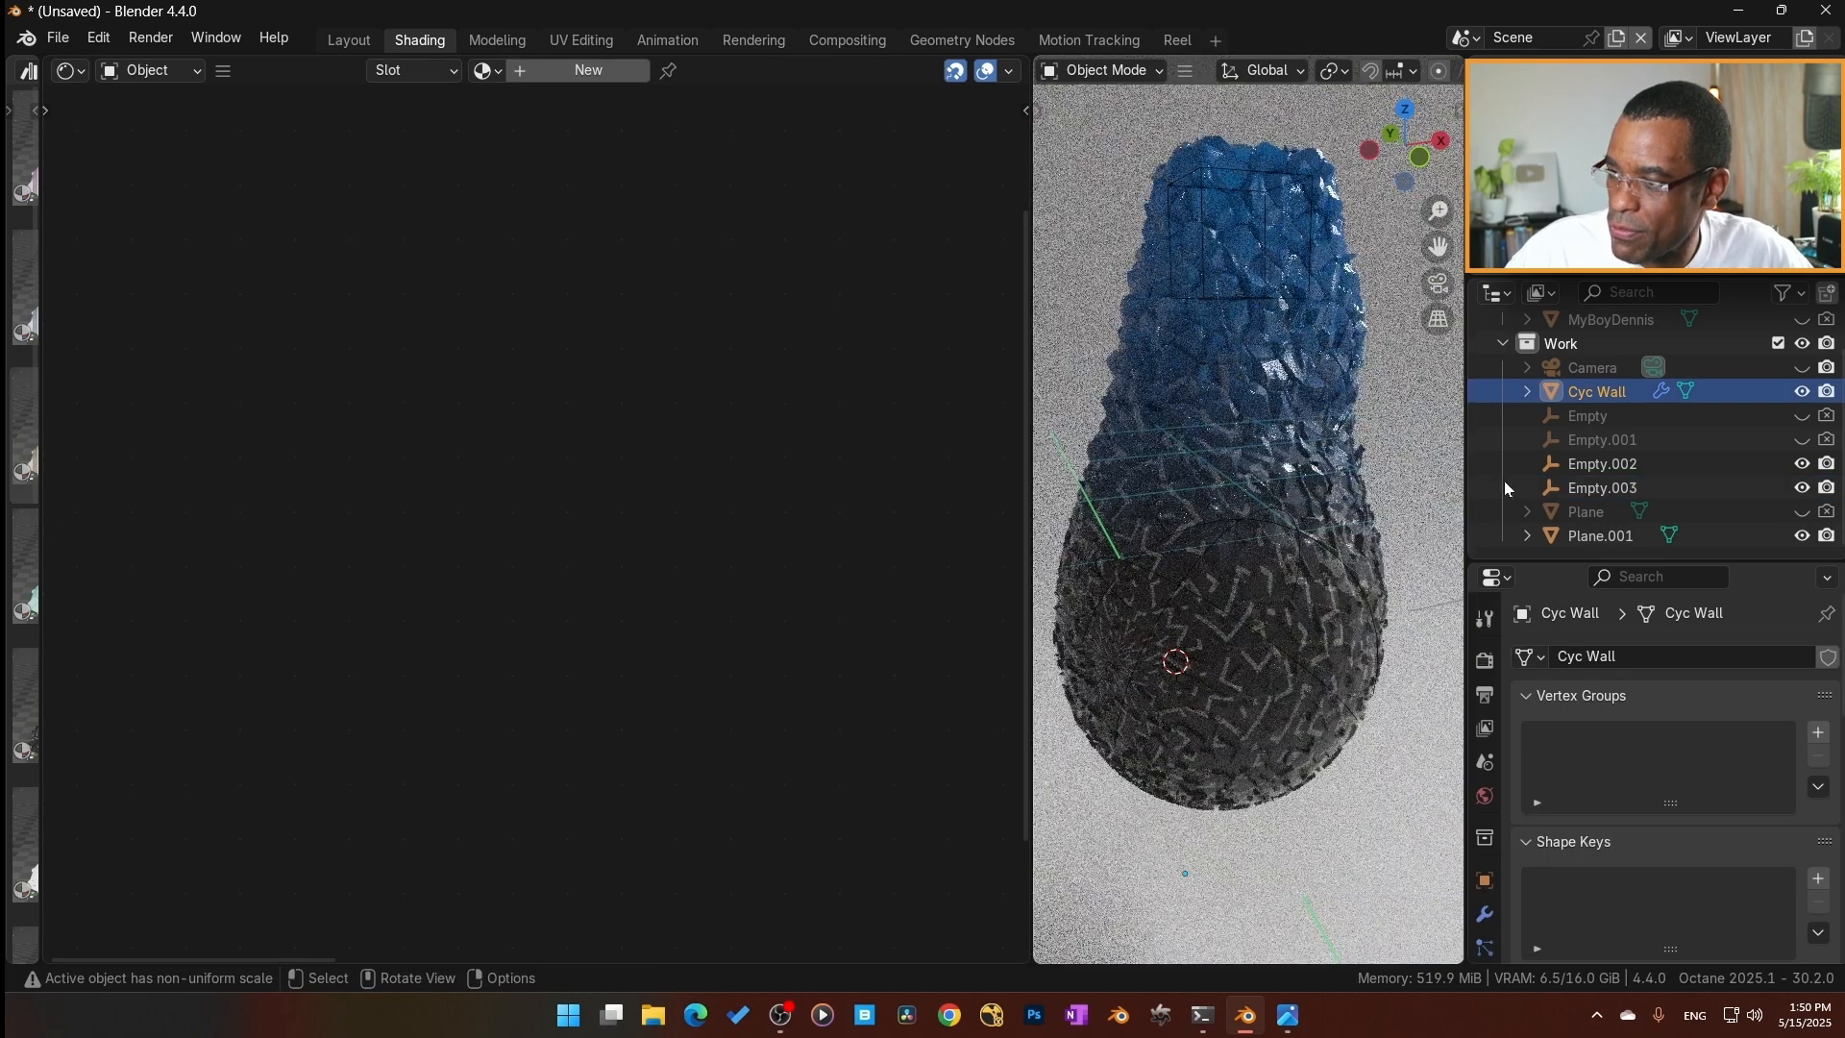
click(1599, 535)
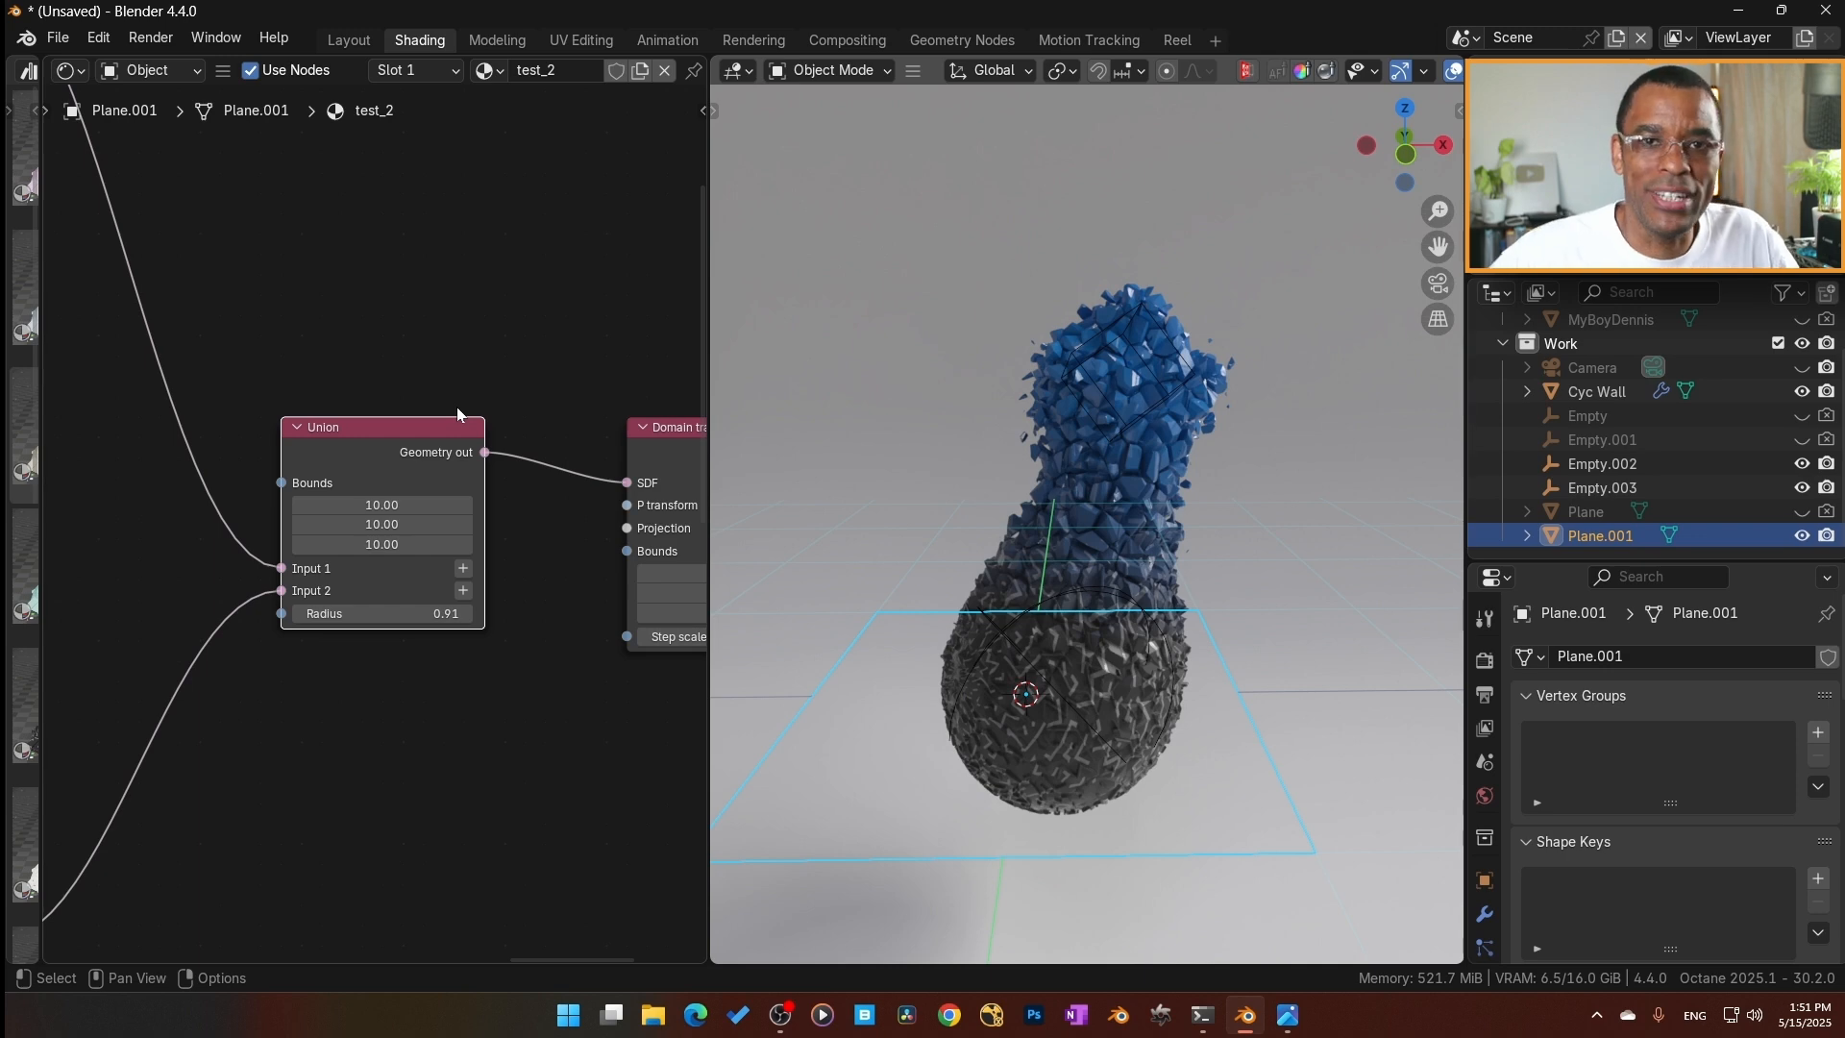